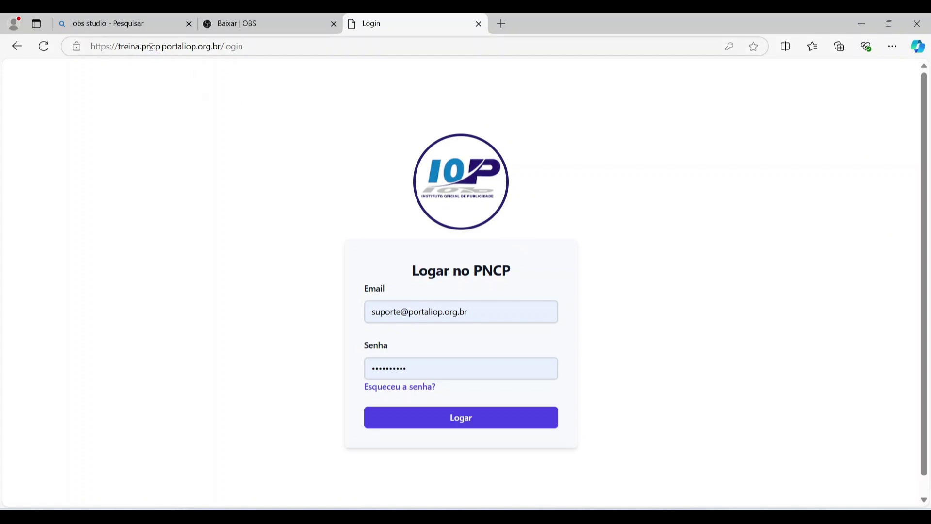
- Inspect the site address and scroll down the login page
{"action": "left_click", "coordinate": [131, 47]}
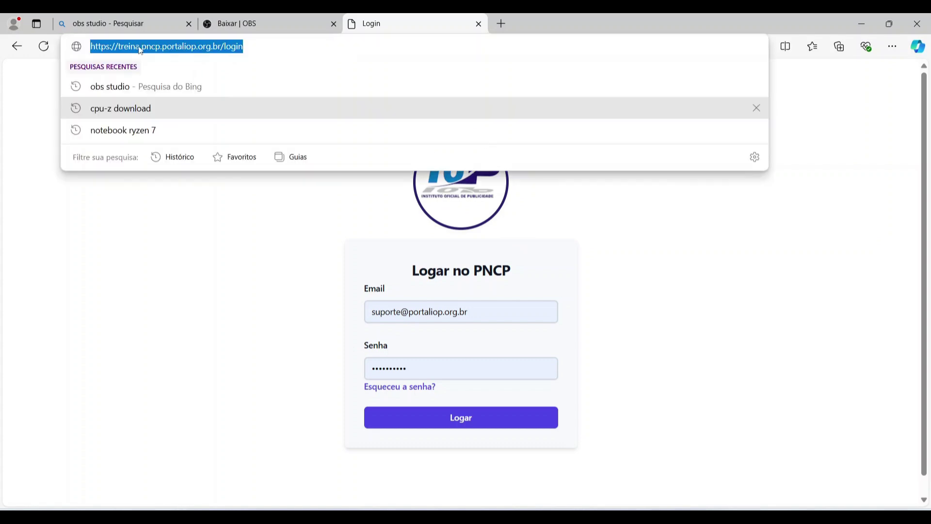
{"action": "left_click", "coordinate": [140, 46]}
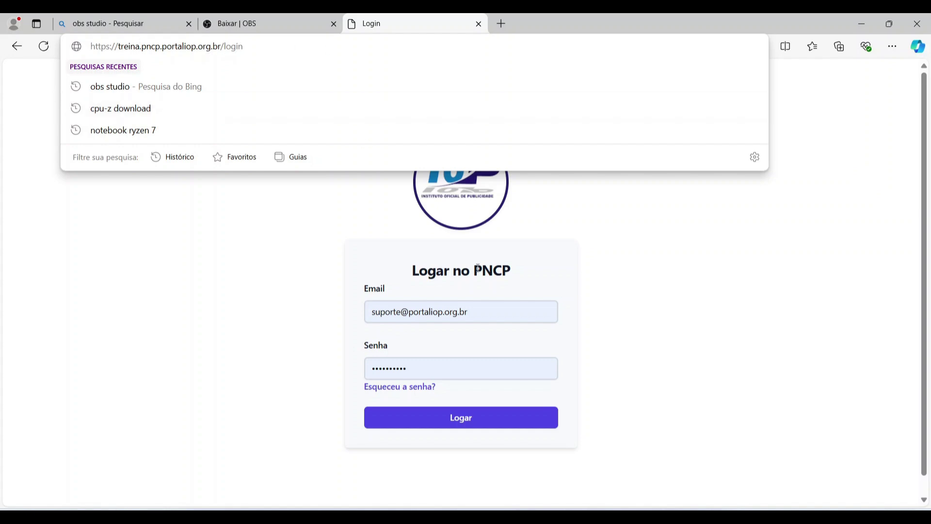
{"action": "left_click", "coordinate": [673, 277]}
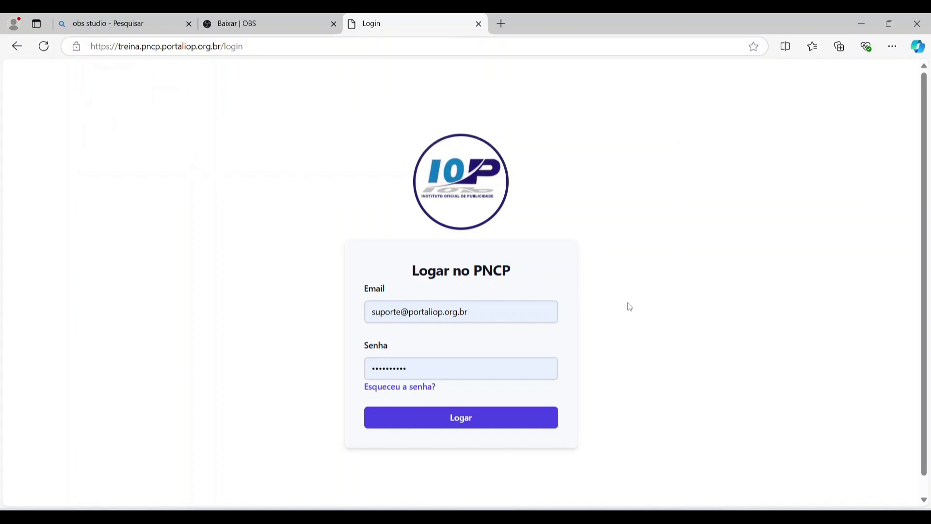
{"action": "scroll", "coordinate": [557, 277], "scroll_direction": "down", "scroll_amount": 1}
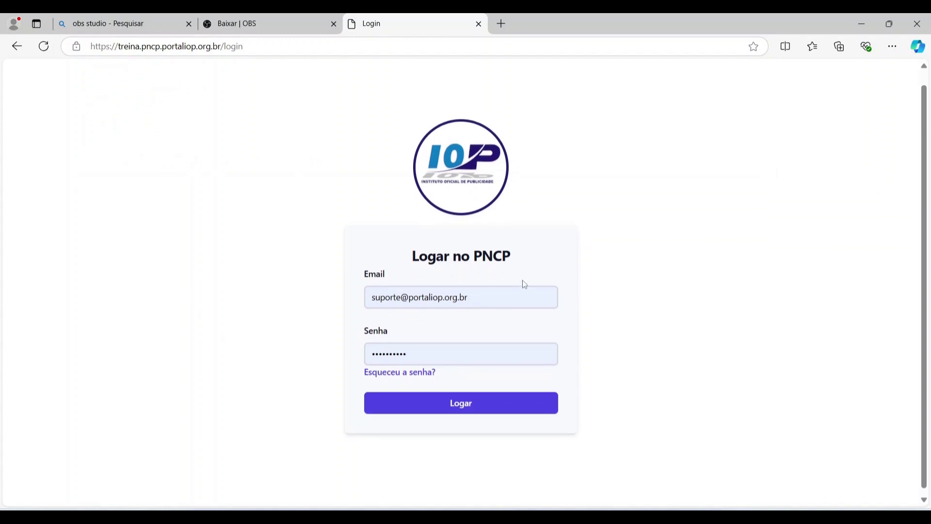
{"action": "scroll", "coordinate": [525, 284], "scroll_direction": "down", "scroll_amount": 1}
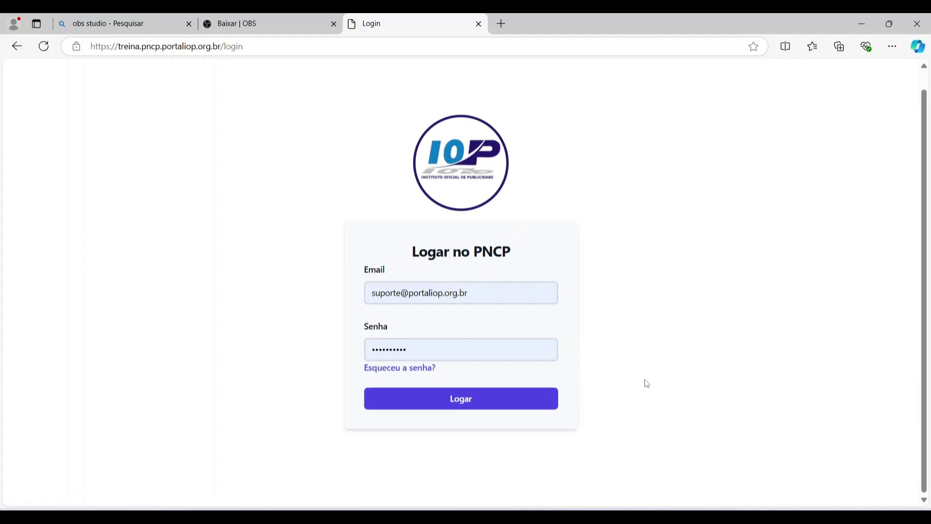
- Replace the saved login e-mail and password with new credentials and submit the login
{"action": "left_click", "coordinate": [497, 397]}
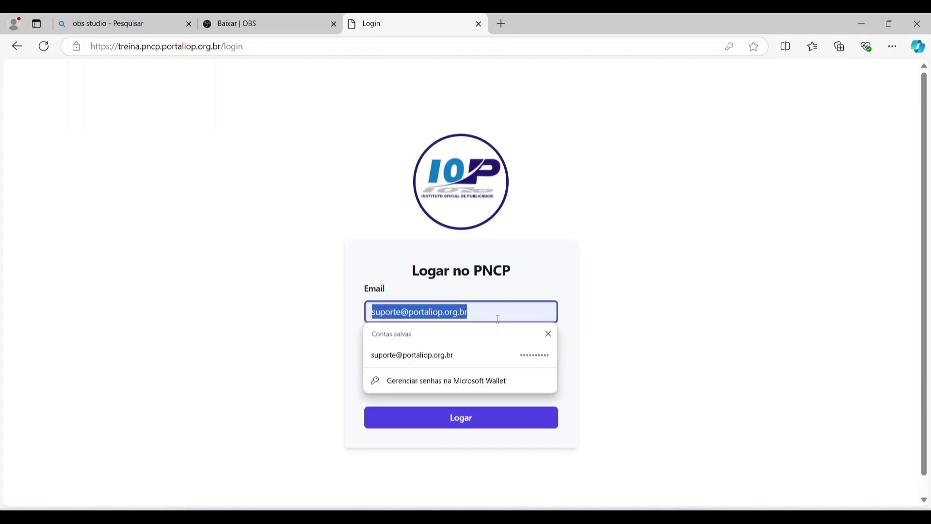
{"action": "key", "text": "ctrl+v"}
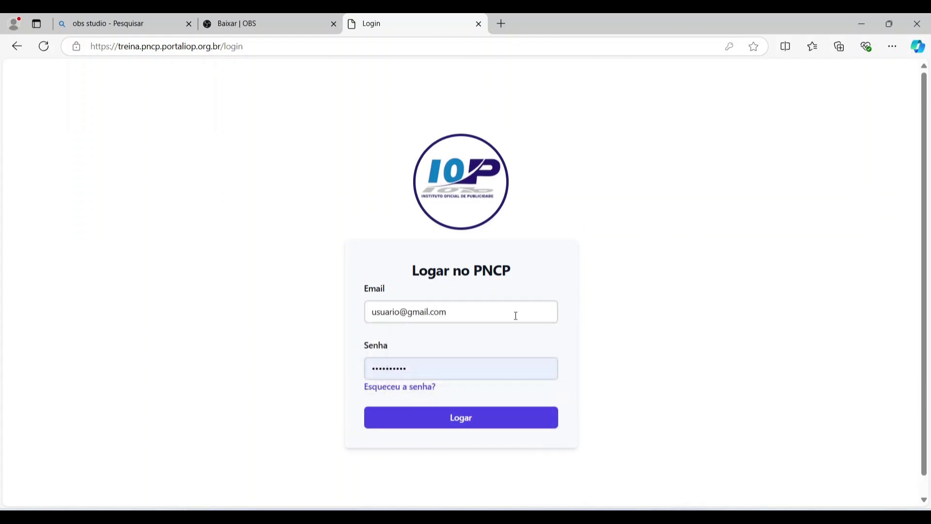
{"action": "left_click", "coordinate": [490, 374]}
{"action": "key", "text": "ctrl+a"}
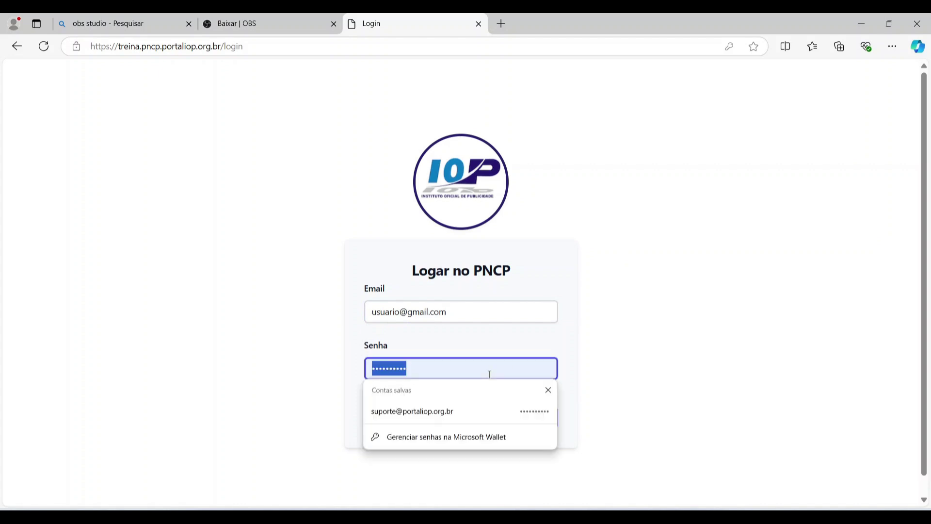
{"action": "type", "text": "•••"}
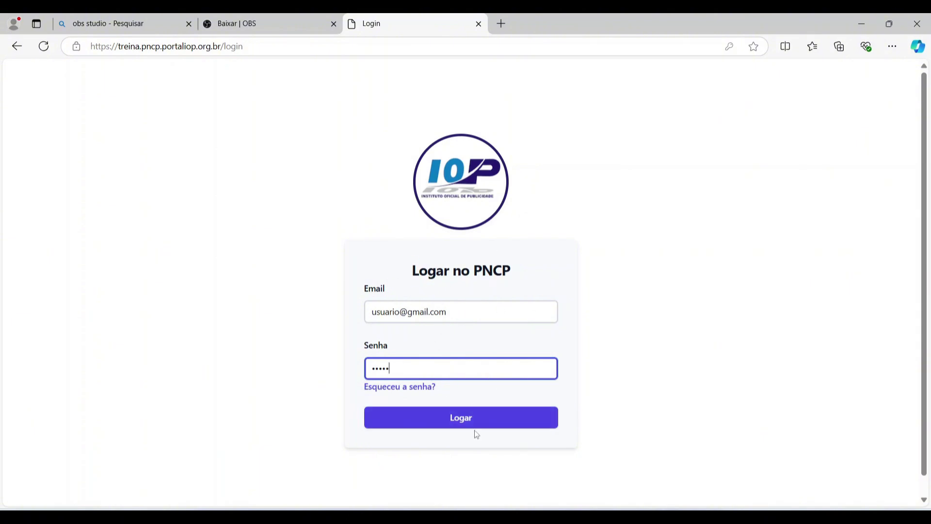
{"action": "left_click", "coordinate": [485, 416]}
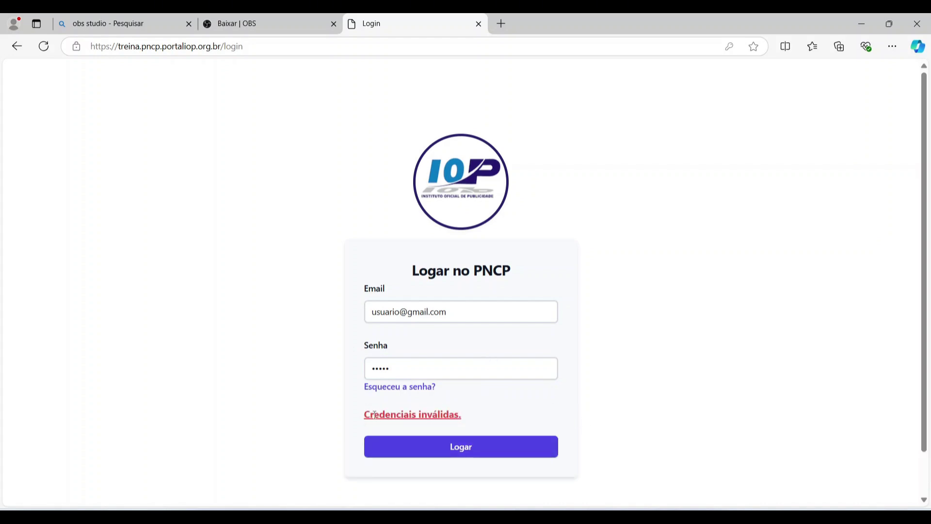
- Re-enter the corrected password after the error and log in to the Contratações list
{"action": "double_click", "coordinate": [404, 368]}
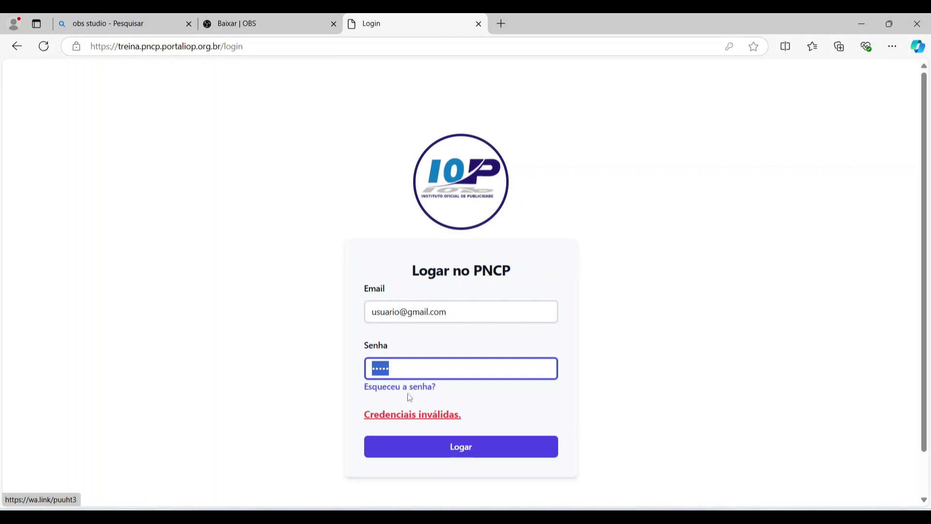
{"action": "double_click", "coordinate": [432, 365]}
{"action": "type", "text": "1"}
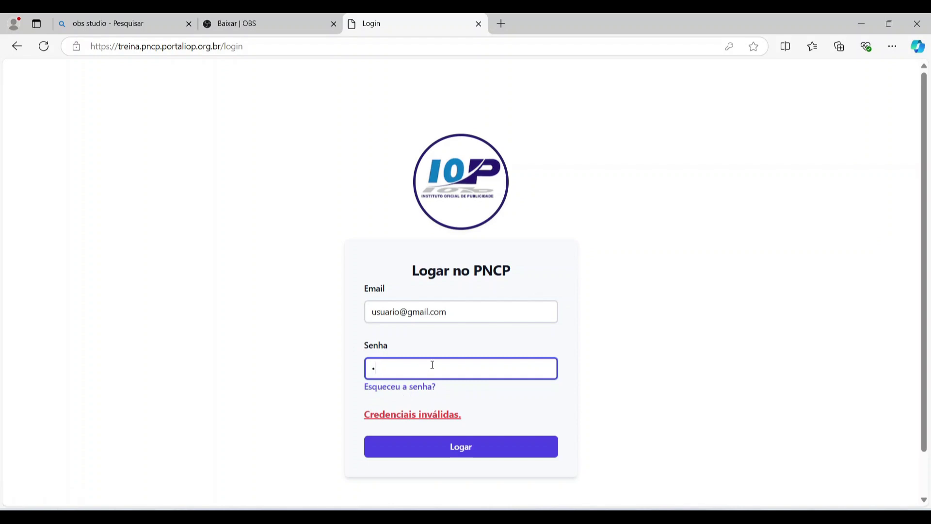
{"action": "type", "text": "234"}
{"action": "key", "text": "Return"}
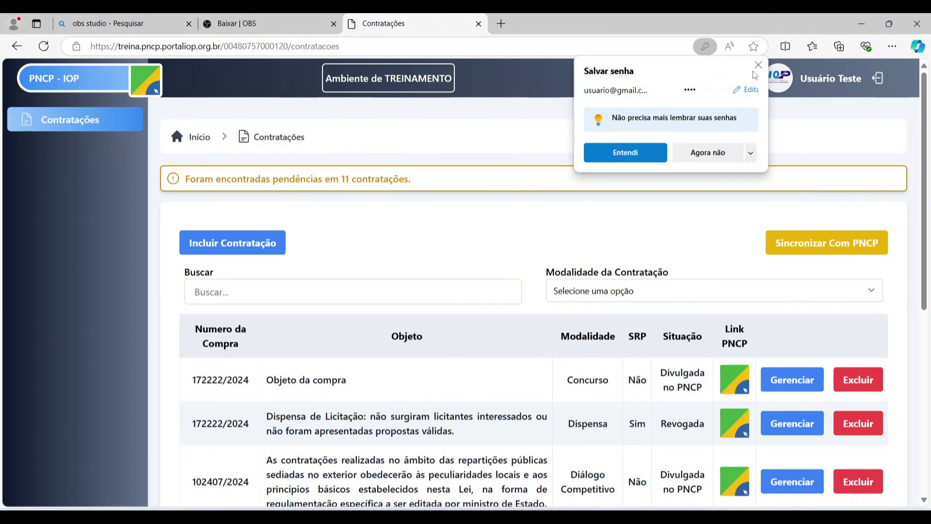
- Dismiss the browser's save-password prompt and scroll through the first page of contracts
{"action": "left_click", "coordinate": [759, 64]}
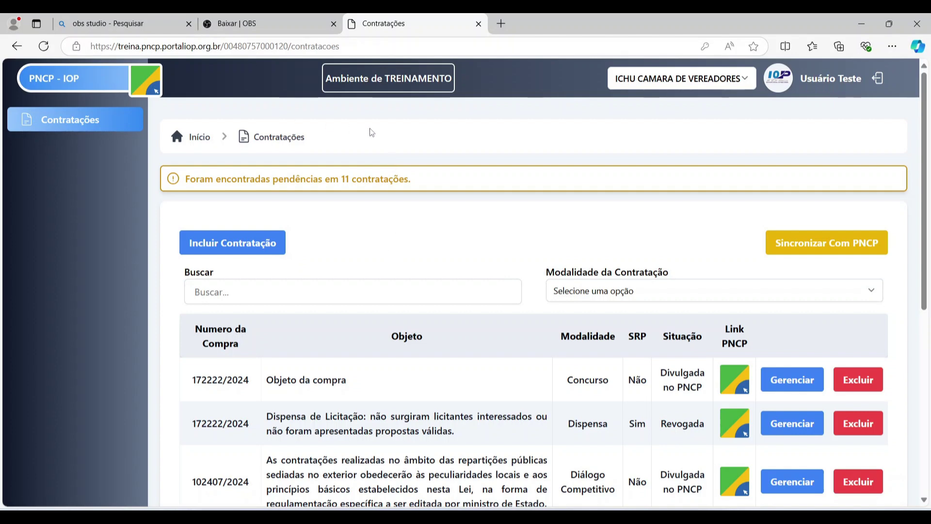
{"action": "scroll", "coordinate": [371, 140], "scroll_direction": "down", "scroll_amount": 7}
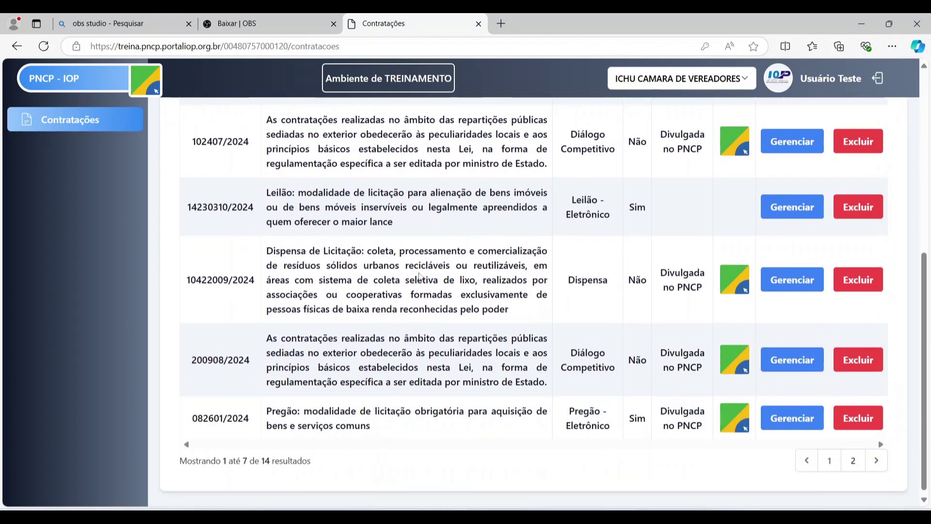
{"action": "scroll", "coordinate": [420, 277], "scroll_direction": "up", "scroll_amount": 6}
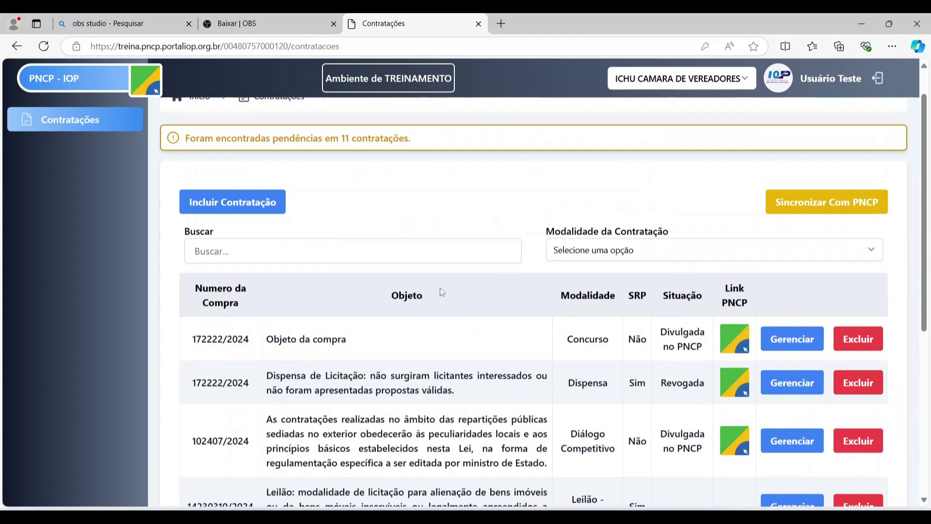
{"action": "scroll", "coordinate": [444, 283], "scroll_direction": "down", "scroll_amount": 3}
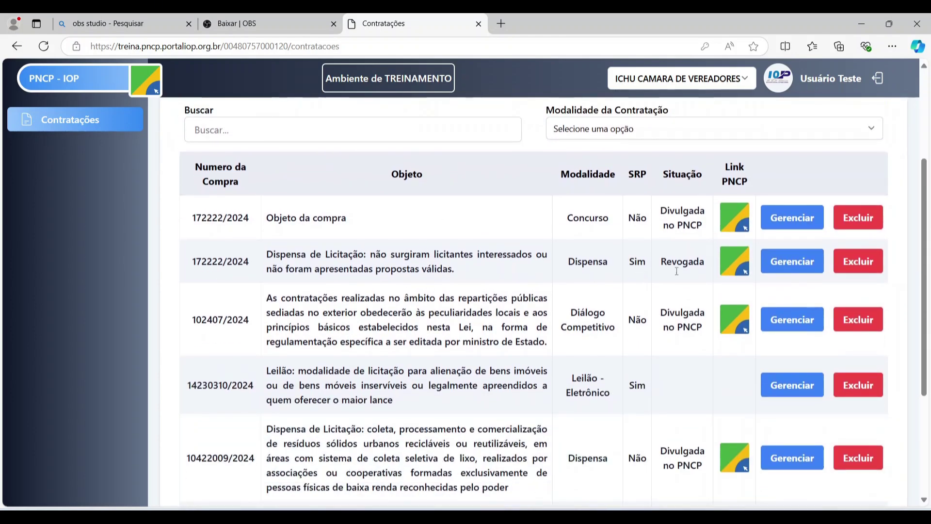
{"action": "scroll", "coordinate": [746, 266], "scroll_direction": "down", "scroll_amount": 5}
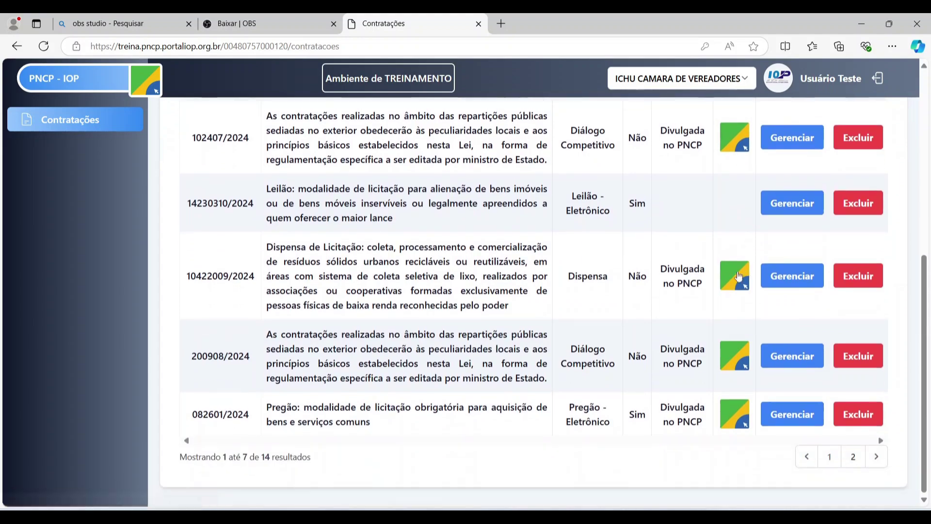
{"action": "scroll", "coordinate": [582, 340], "scroll_direction": "up", "scroll_amount": 4}
{"action": "scroll", "coordinate": [497, 298], "scroll_direction": "down", "scroll_amount": 3}
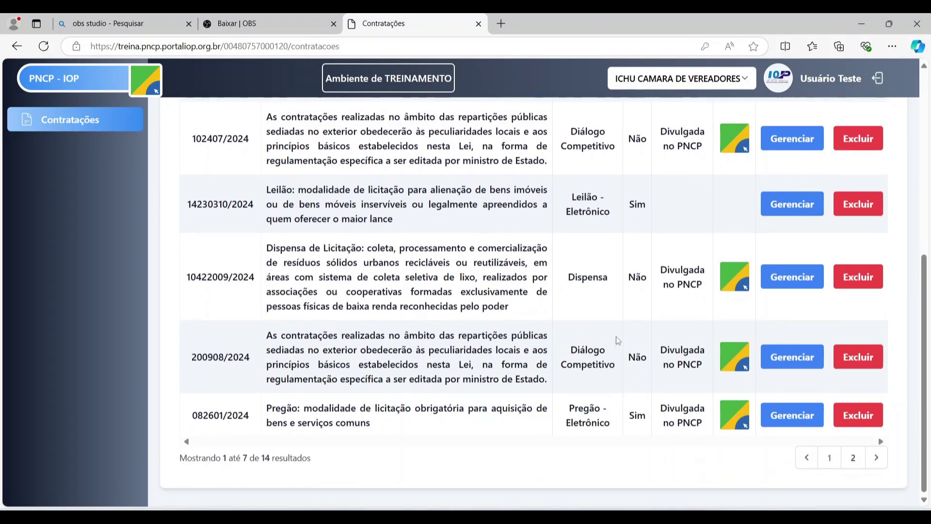
{"action": "scroll", "coordinate": [616, 336], "scroll_direction": "up", "scroll_amount": 5}
{"action": "scroll", "coordinate": [534, 291], "scroll_direction": "down", "scroll_amount": 5}
{"action": "scroll", "coordinate": [496, 282], "scroll_direction": "up", "scroll_amount": 4}
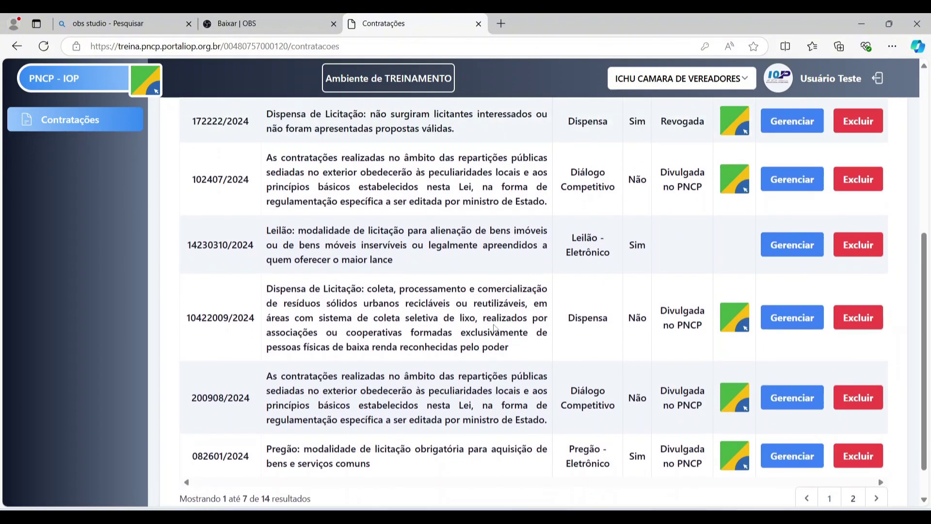
{"action": "scroll", "coordinate": [442, 248], "scroll_direction": "down", "scroll_amount": 1}
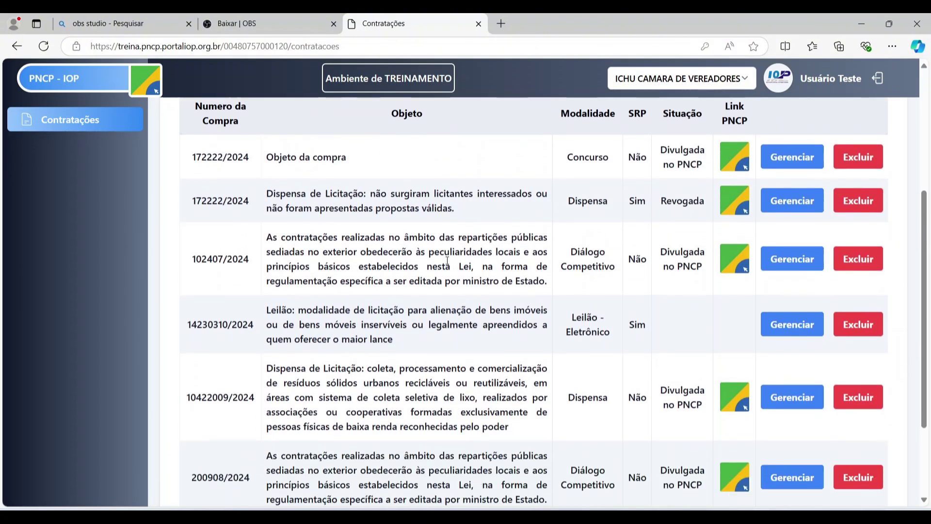
{"action": "scroll", "coordinate": [447, 260], "scroll_direction": "down", "scroll_amount": 3}
{"action": "scroll", "coordinate": [418, 335], "scroll_direction": "up", "scroll_amount": 2}
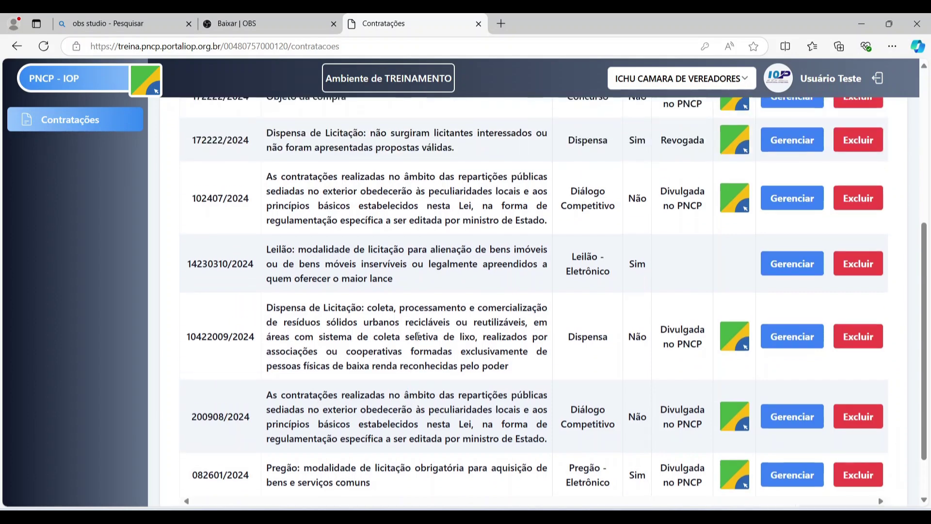
{"action": "scroll", "coordinate": [417, 335], "scroll_direction": "down", "scroll_amount": 1}
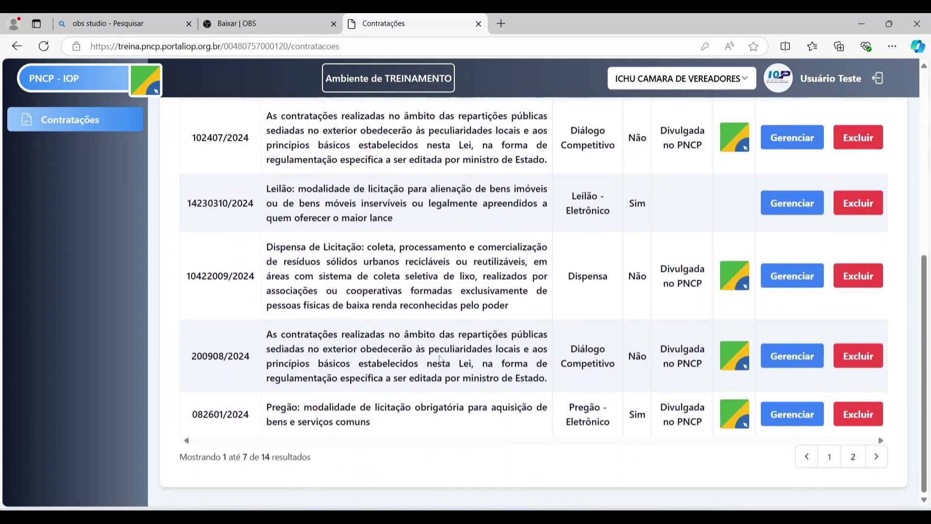
- Go to page 2 of the contracts list, showing results 8 to 14 of 14
{"action": "left_click", "coordinate": [853, 457]}
{"action": "scroll", "coordinate": [837, 473], "scroll_direction": "down", "scroll_amount": 5}
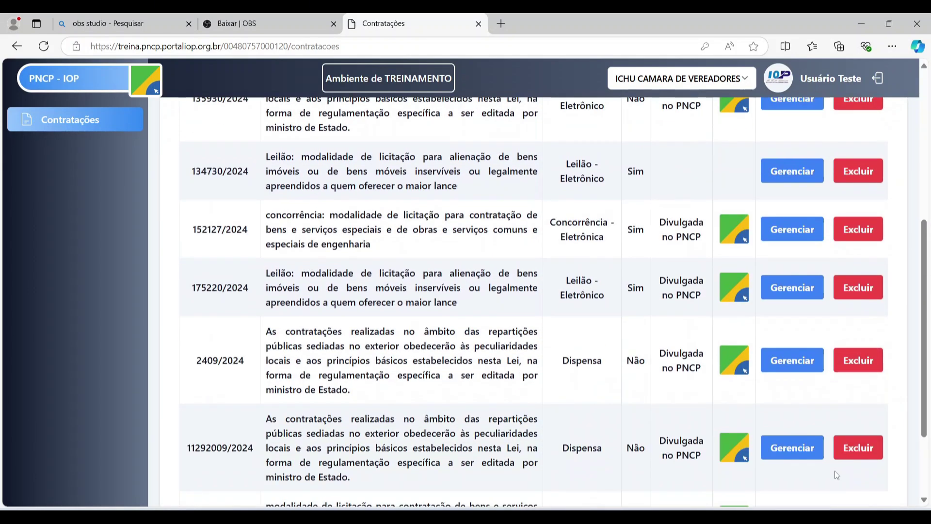
{"action": "scroll", "coordinate": [834, 470], "scroll_direction": "down", "scroll_amount": 2}
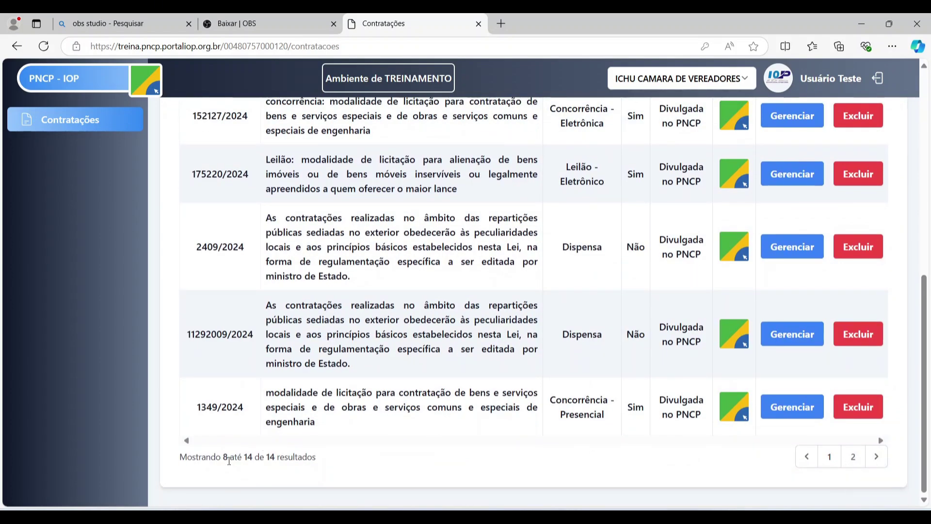
{"action": "left_click_drag", "start_coordinate": [176, 462], "coordinate": [317, 460]}
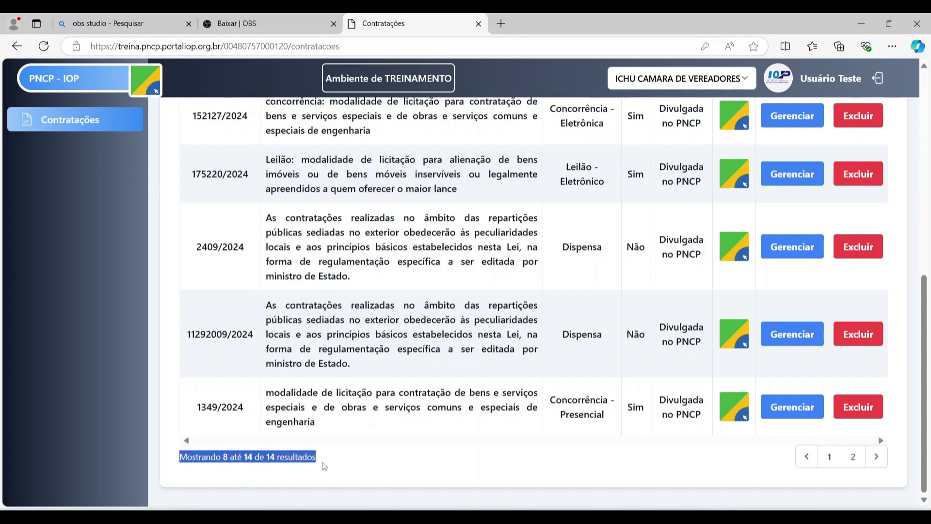
{"action": "left_click", "coordinate": [323, 458]}
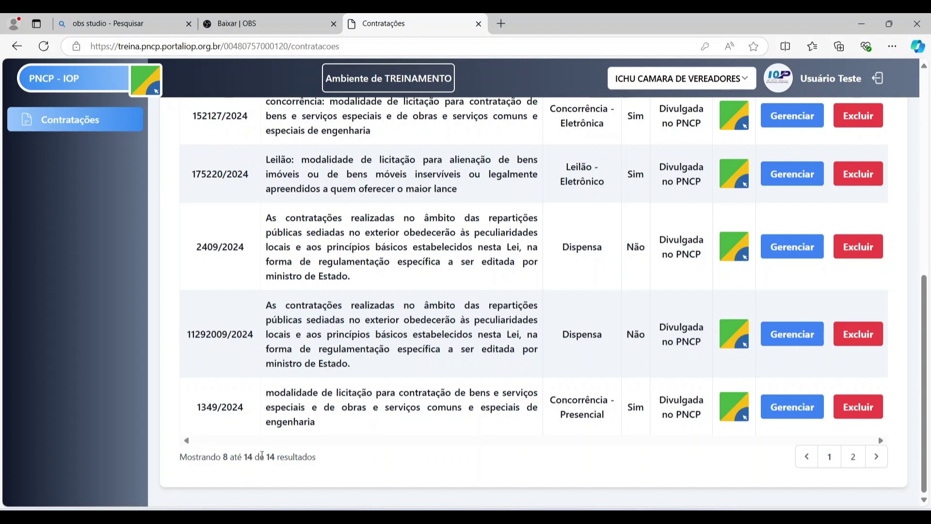
{"action": "scroll", "coordinate": [262, 455], "scroll_direction": "up", "scroll_amount": 10}
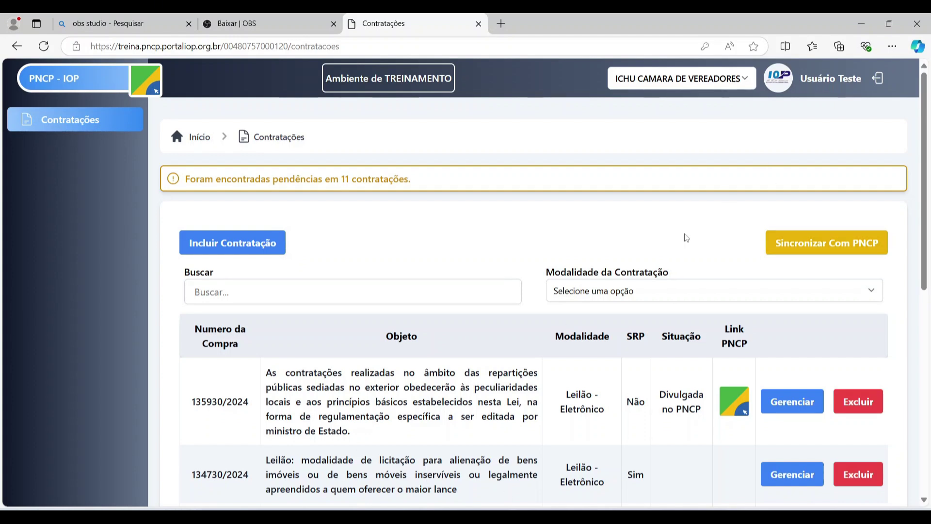
- Open the Sincronizar Com PNCP dialog
{"action": "left_click", "coordinate": [817, 249]}
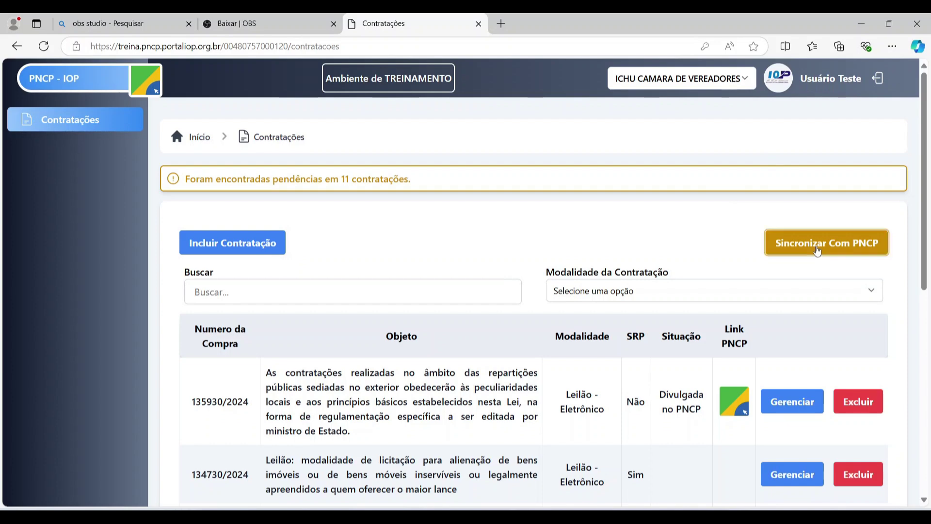
{"action": "scroll", "coordinate": [917, 201], "scroll_direction": "down", "scroll_amount": 4}
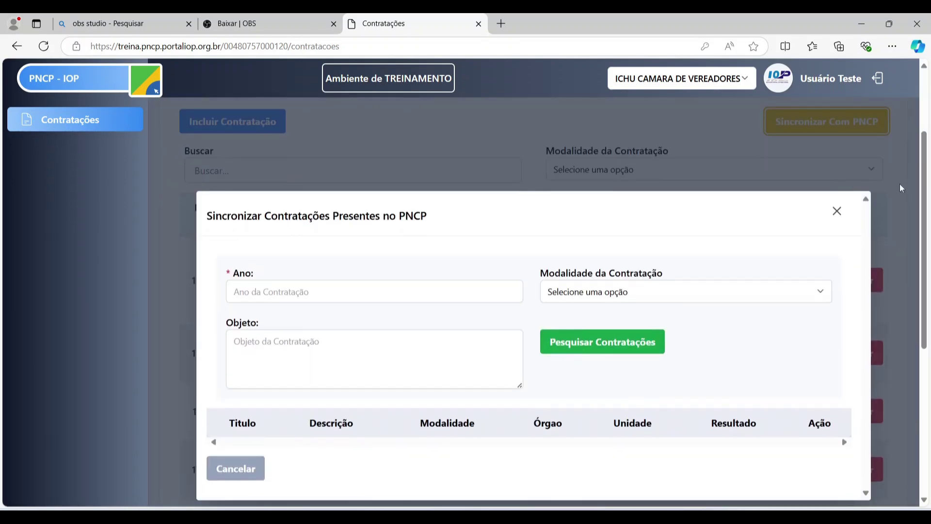
{"action": "scroll", "coordinate": [916, 200], "scroll_direction": "up", "scroll_amount": 1}
{"action": "scroll", "coordinate": [917, 201], "scroll_direction": "down", "scroll_amount": 1}
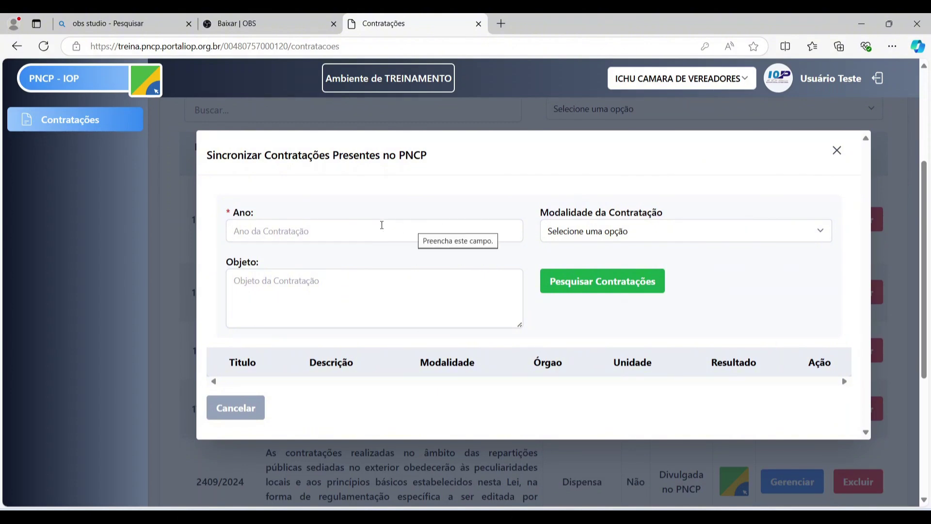
- Search PNCP contratações for year 2024 with no Modalidade selected
{"action": "left_click", "coordinate": [339, 231]}
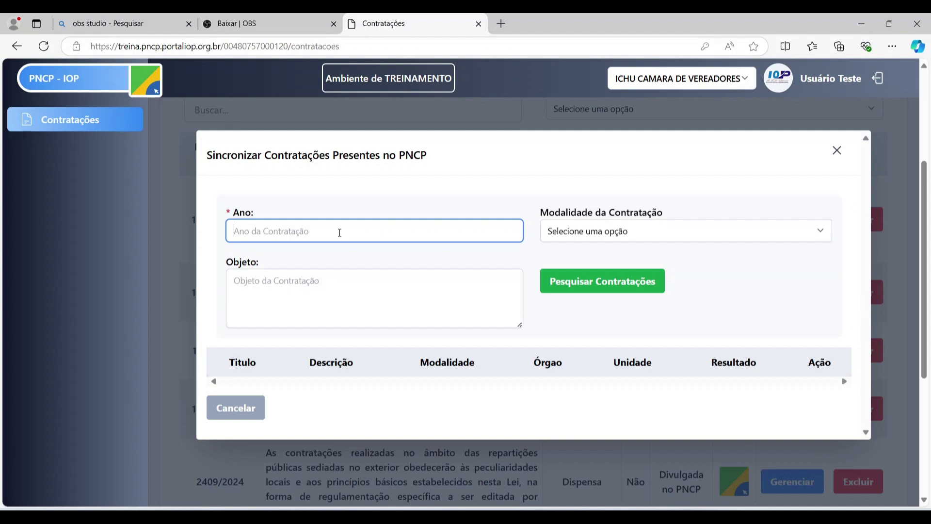
{"action": "type", "text": "2024"}
{"action": "left_click", "coordinate": [633, 236]}
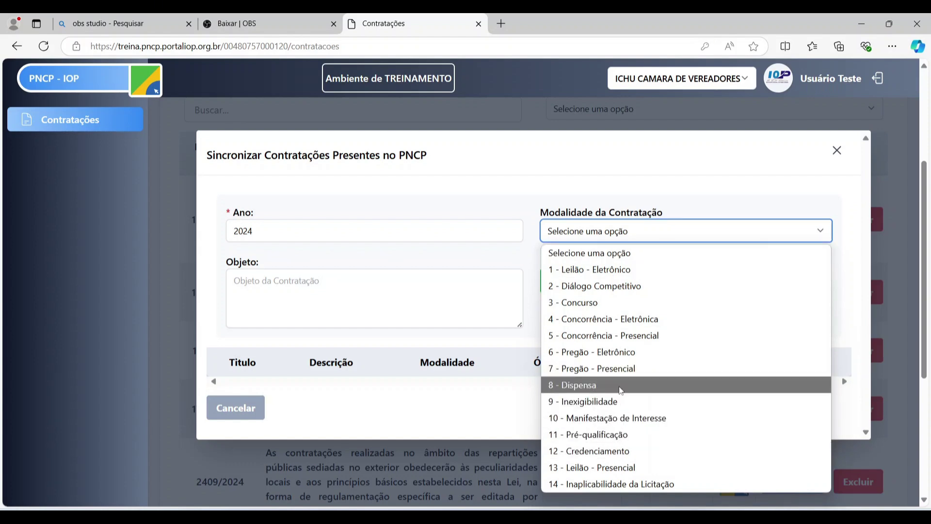
{"action": "left_click", "coordinate": [492, 252]}
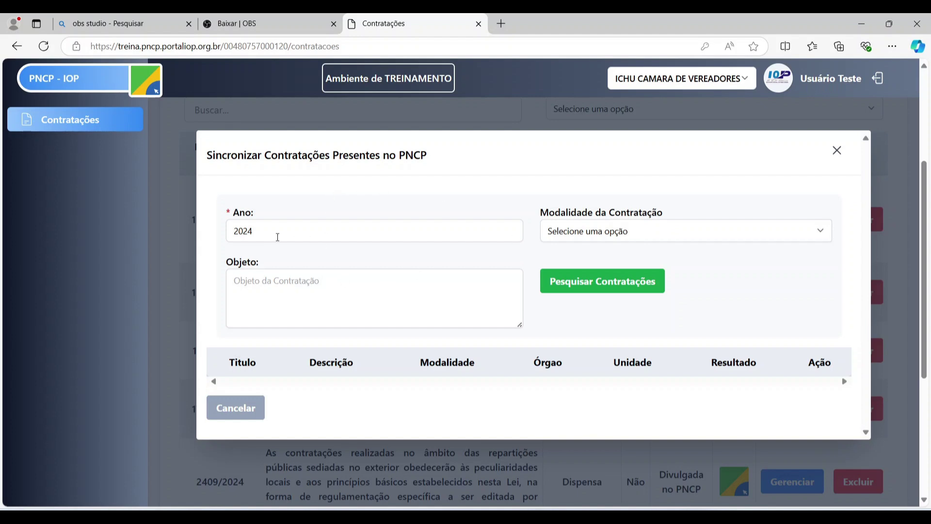
{"action": "left_click", "coordinate": [588, 284]}
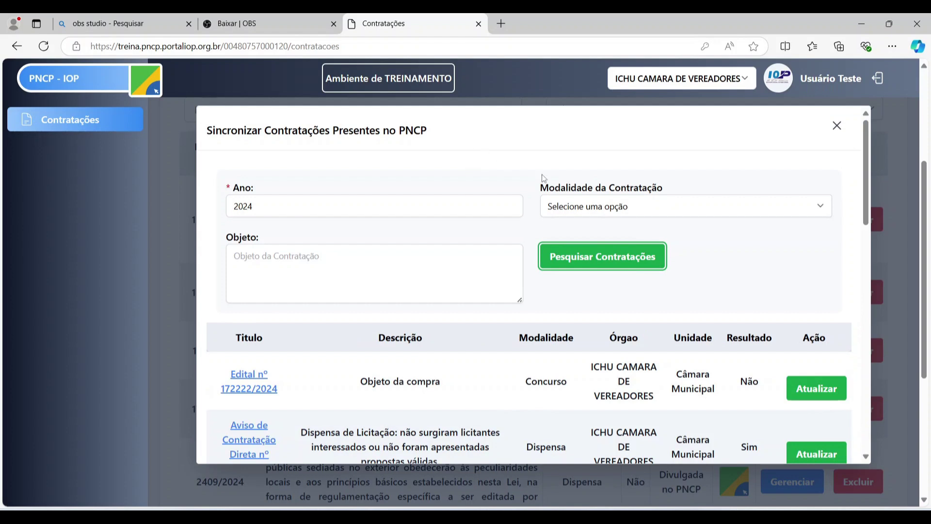
{"action": "scroll", "coordinate": [927, 209], "scroll_direction": "up", "scroll_amount": 1}
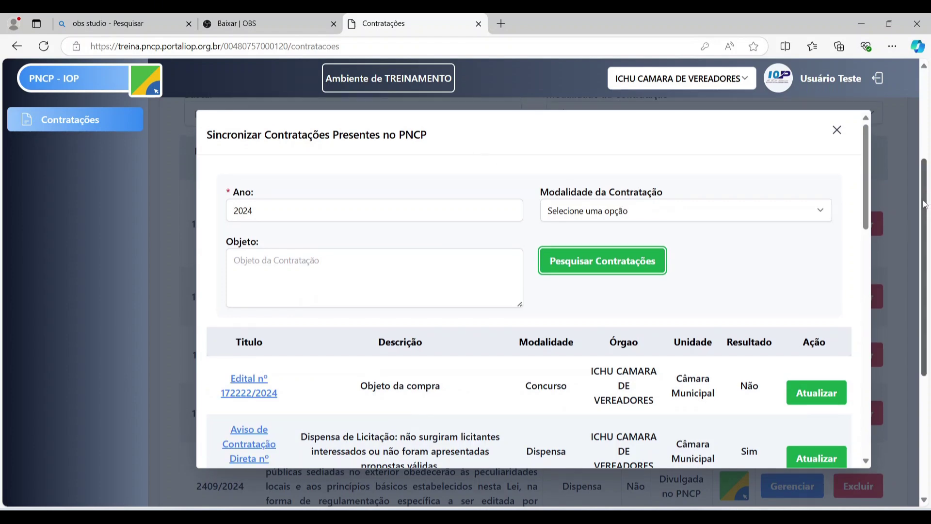
{"action": "scroll", "coordinate": [727, 257], "scroll_direction": "down", "scroll_amount": 4}
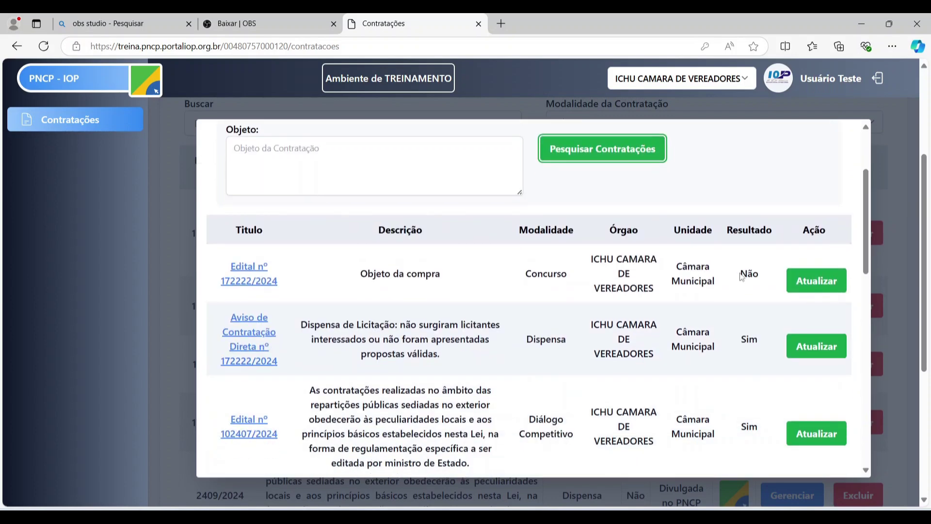
{"action": "scroll", "coordinate": [774, 255], "scroll_direction": "down", "scroll_amount": 5}
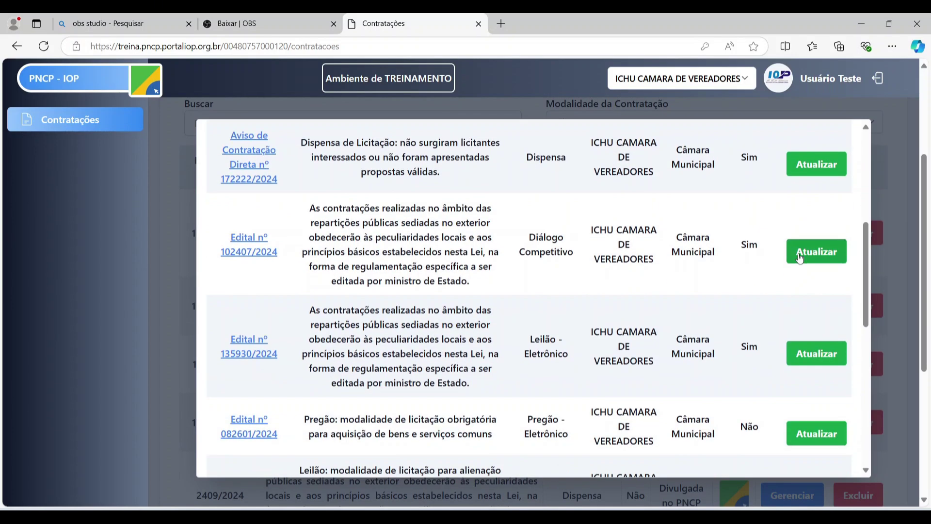
{"action": "scroll", "coordinate": [775, 258], "scroll_direction": "up", "scroll_amount": 3}
{"action": "scroll", "coordinate": [773, 259], "scroll_direction": "down", "scroll_amount": 3}
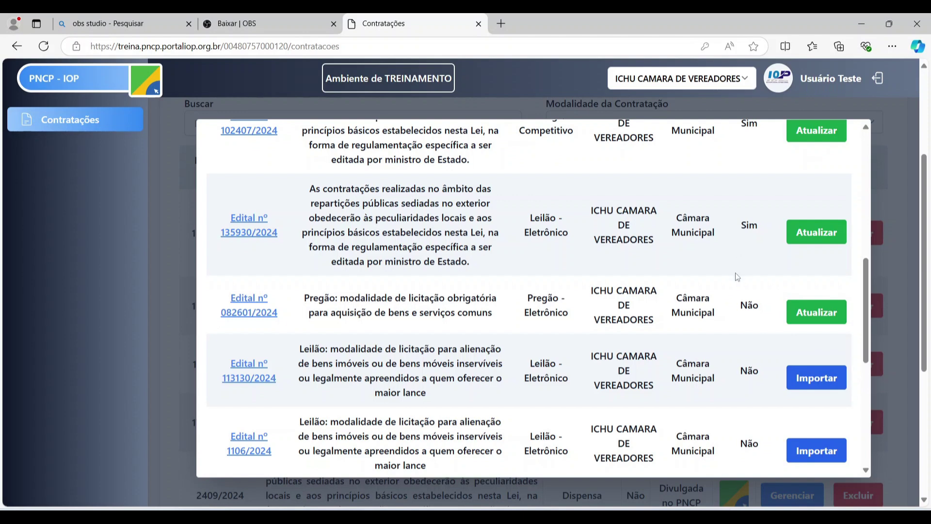
{"action": "scroll", "coordinate": [736, 273], "scroll_direction": "down", "scroll_amount": 1}
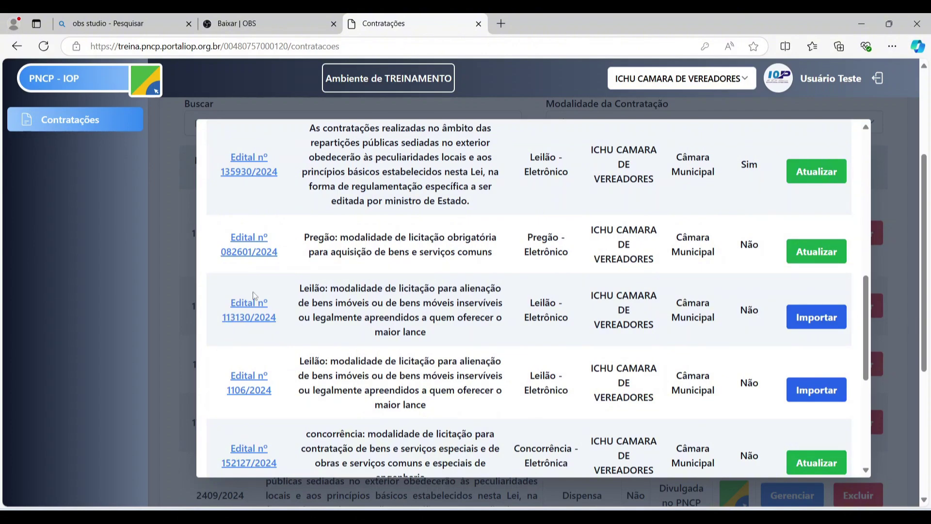
- Import Edital nº 113130/2024, acknowledging the contract, documents, items and atas success alerts
{"action": "left_click", "coordinate": [805, 324]}
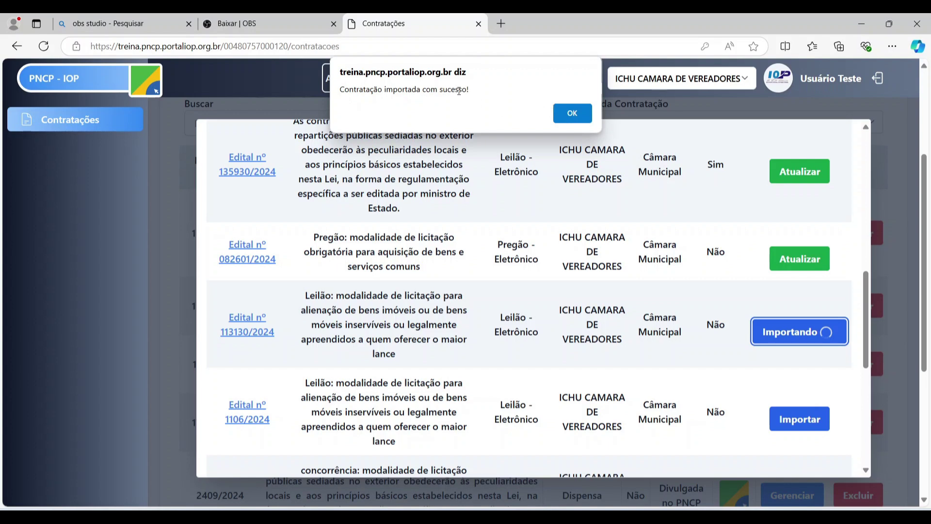
{"action": "left_click", "coordinate": [583, 117]}
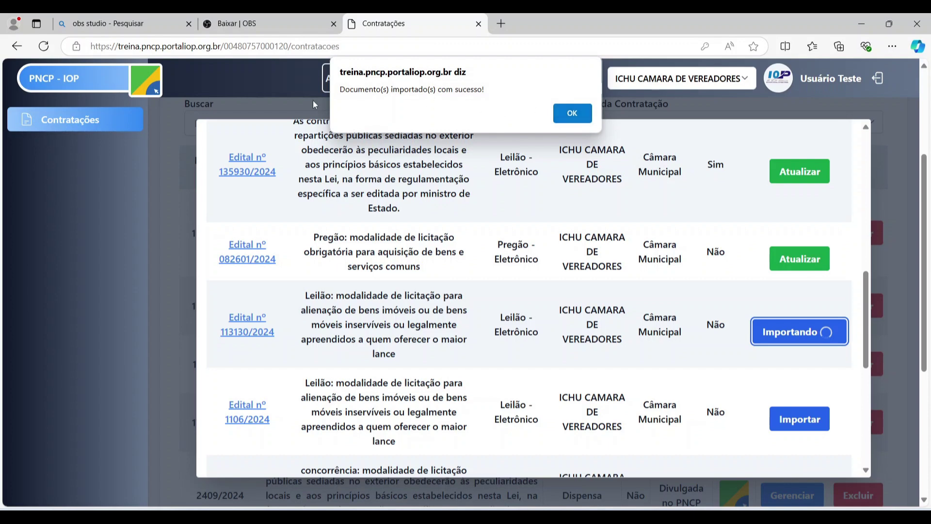
{"action": "left_click", "coordinate": [571, 121]}
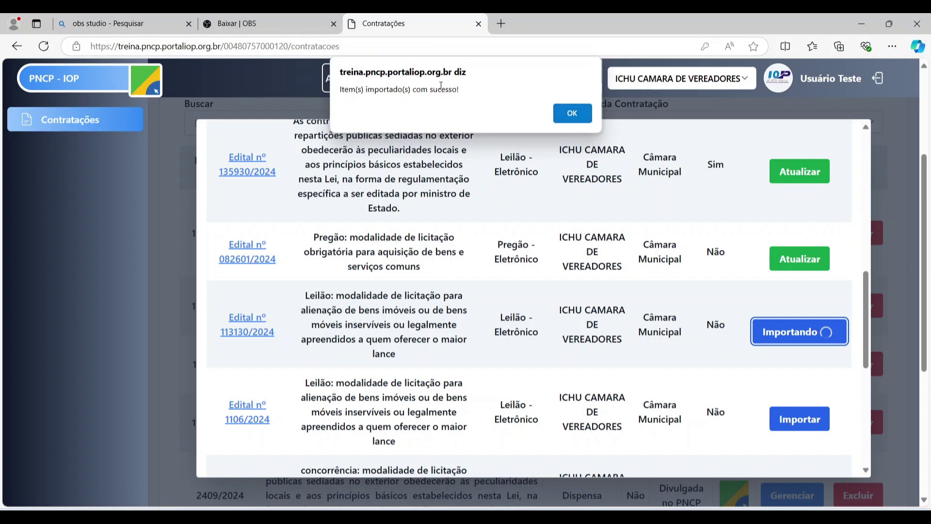
{"action": "left_click", "coordinate": [561, 113]}
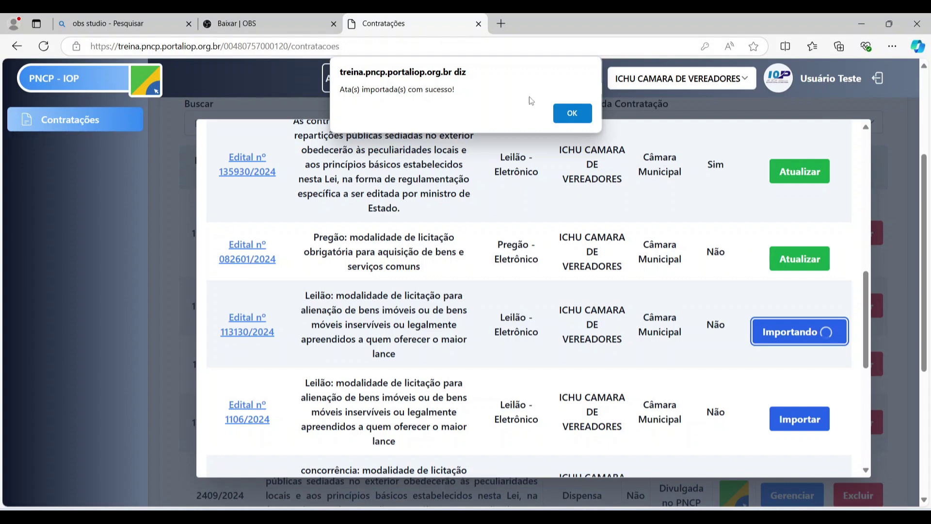
{"action": "left_click", "coordinate": [569, 119]}
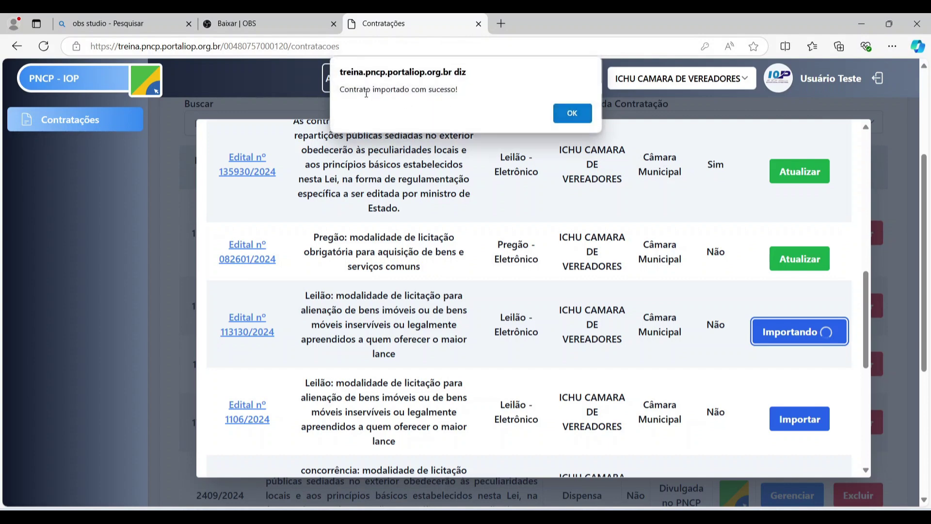
{"action": "left_click", "coordinate": [571, 119]}
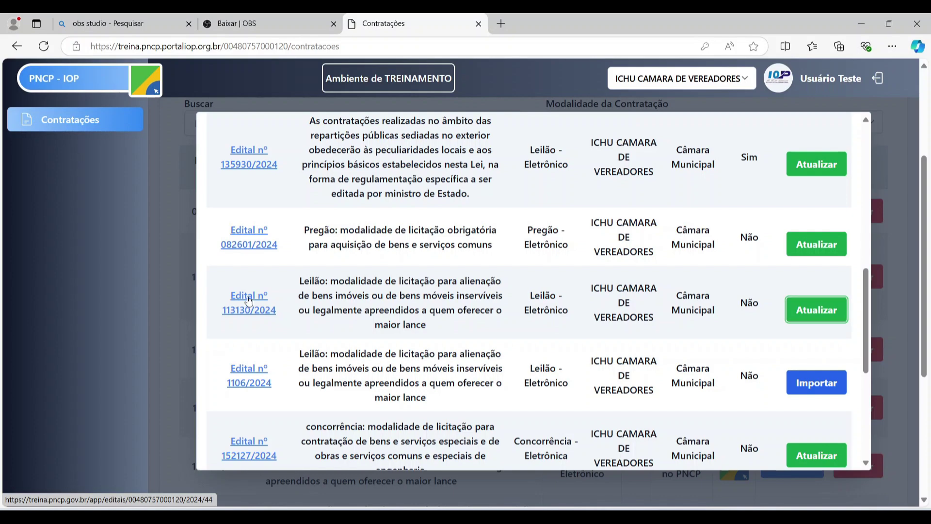
- Open Edital nº 113130/2024 on the PNCP portal and review its details and Itens table
{"action": "left_click", "coordinate": [249, 300]}
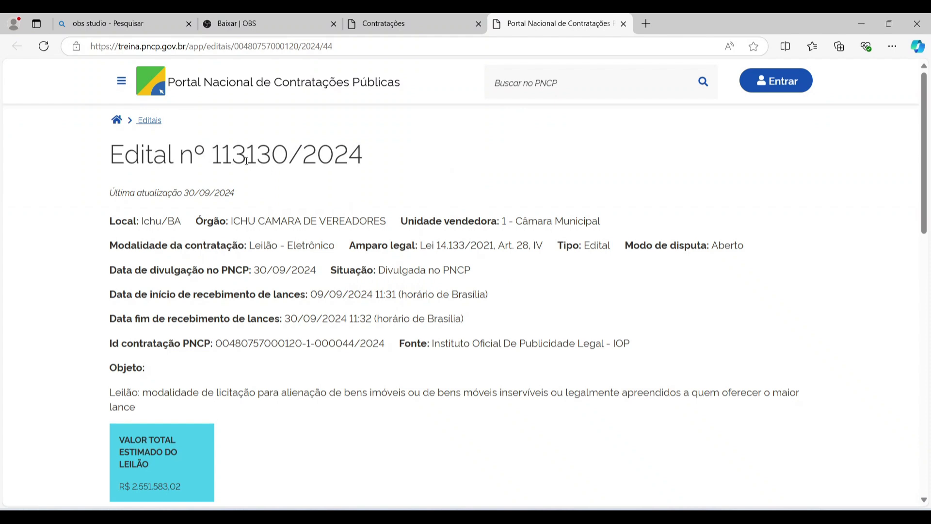
{"action": "scroll", "coordinate": [301, 281], "scroll_direction": "down", "scroll_amount": 4}
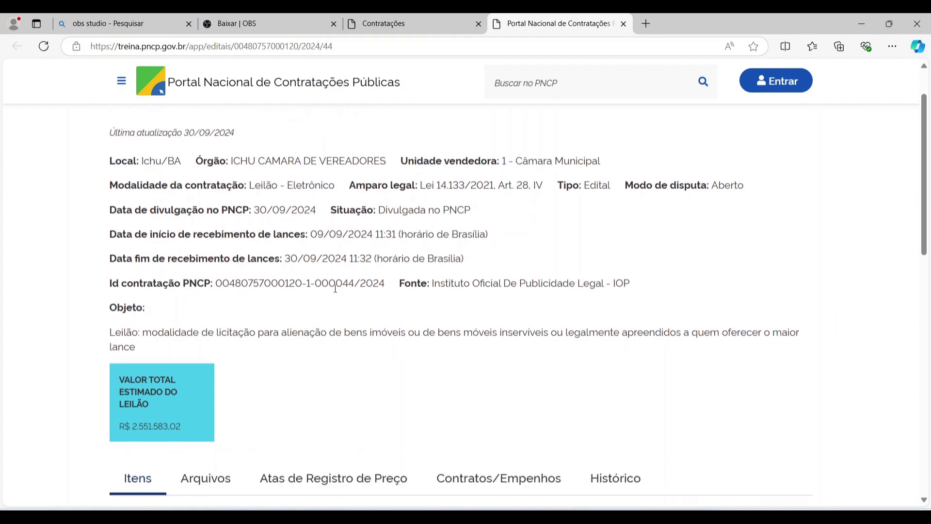
{"action": "scroll", "coordinate": [291, 302], "scroll_direction": "down", "scroll_amount": 3}
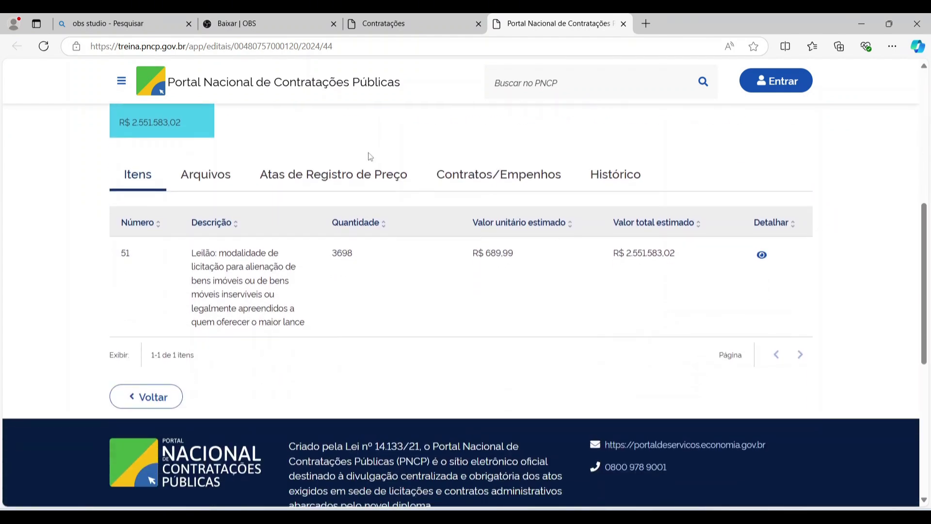
{"action": "scroll", "coordinate": [495, 195], "scroll_direction": "up", "scroll_amount": 5}
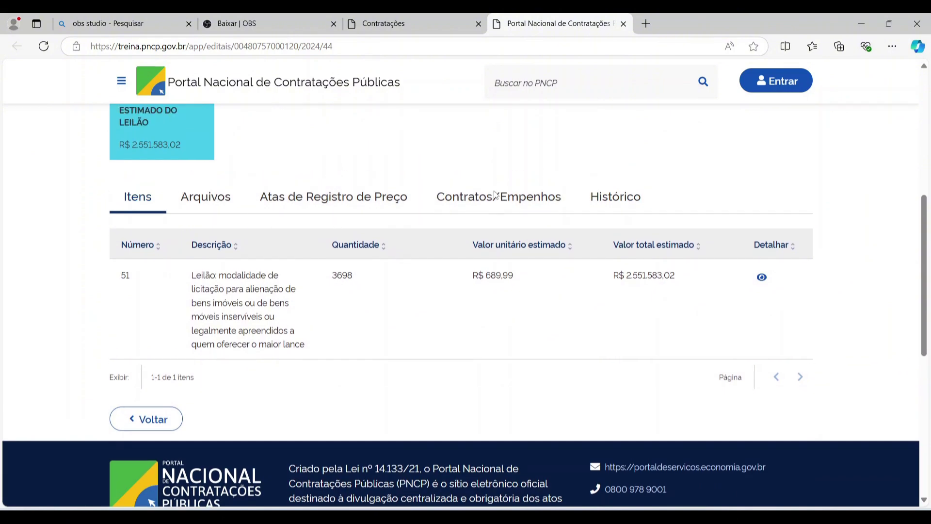
{"action": "scroll", "coordinate": [496, 195], "scroll_direction": "up", "scroll_amount": 3}
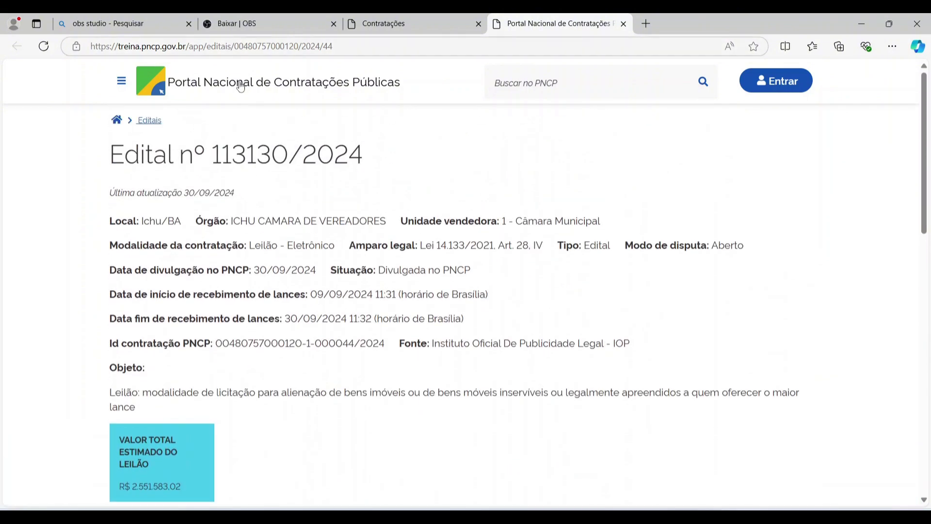
- Inspect the edital page's web address and scroll down the page
{"action": "left_click", "coordinate": [139, 48]}
{"action": "left_click", "coordinate": [141, 47]}
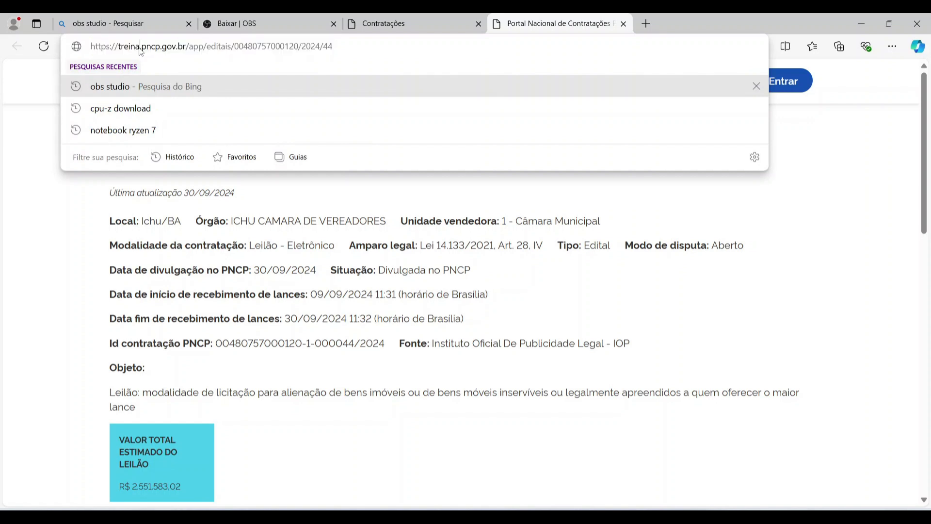
{"action": "left_click", "coordinate": [222, 341]}
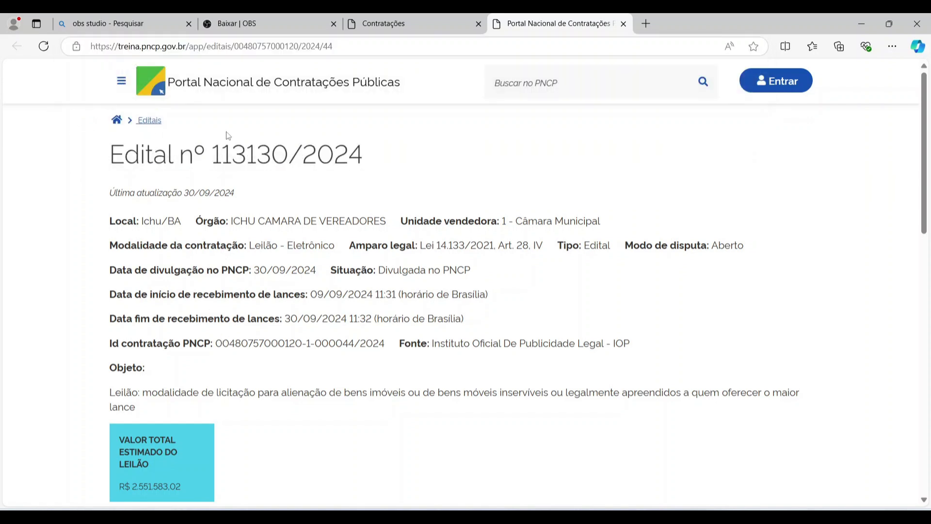
{"action": "left_click", "coordinate": [130, 49]}
{"action": "left_click", "coordinate": [128, 48]}
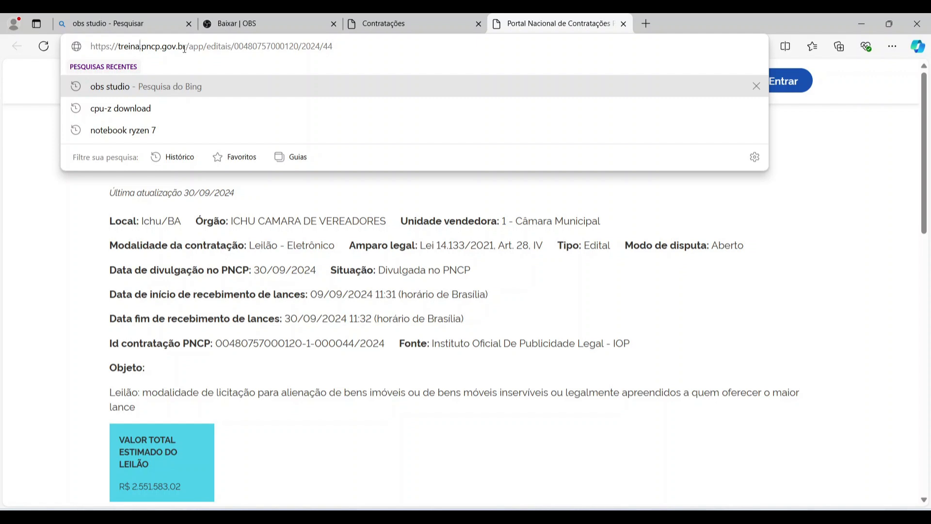
{"action": "left_click", "coordinate": [356, 246]}
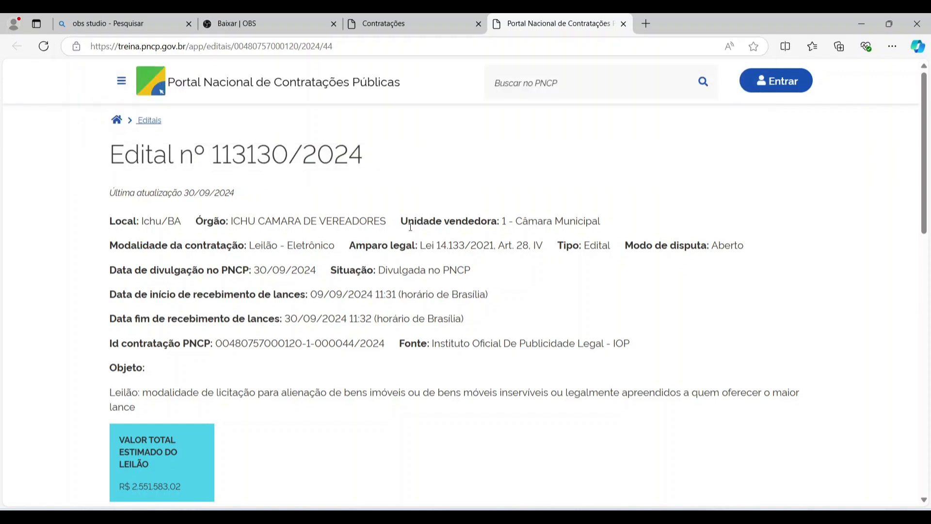
{"action": "scroll", "coordinate": [383, 160], "scroll_direction": "down", "scroll_amount": 1}
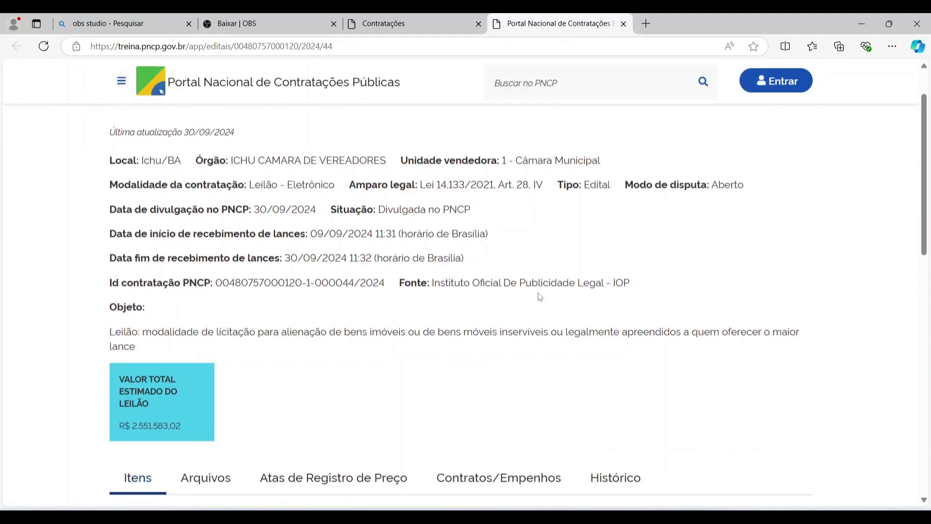
{"action": "left_click", "coordinate": [623, 25]}
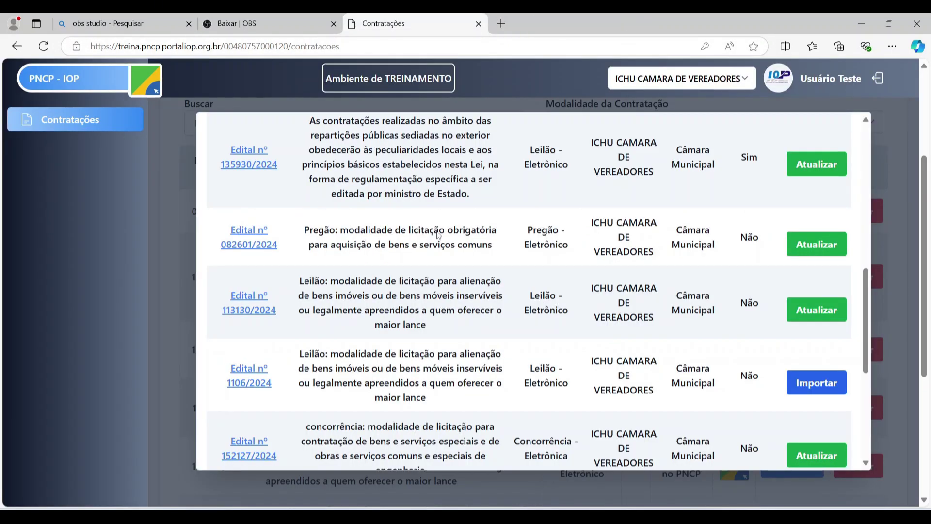
{"action": "scroll", "coordinate": [439, 235], "scroll_direction": "down", "scroll_amount": 5}
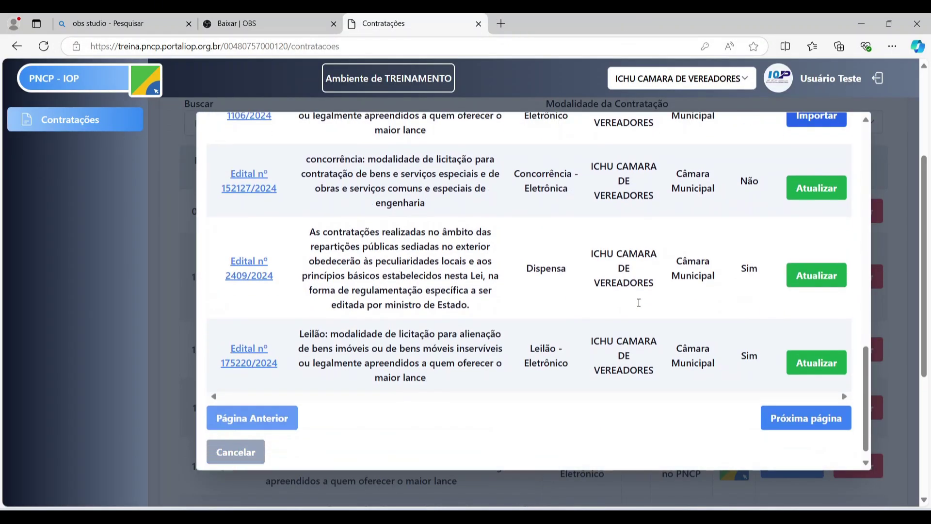
{"action": "scroll", "coordinate": [639, 302], "scroll_direction": "up", "scroll_amount": 4}
{"action": "scroll", "coordinate": [929, 209], "scroll_direction": "up", "scroll_amount": 1}
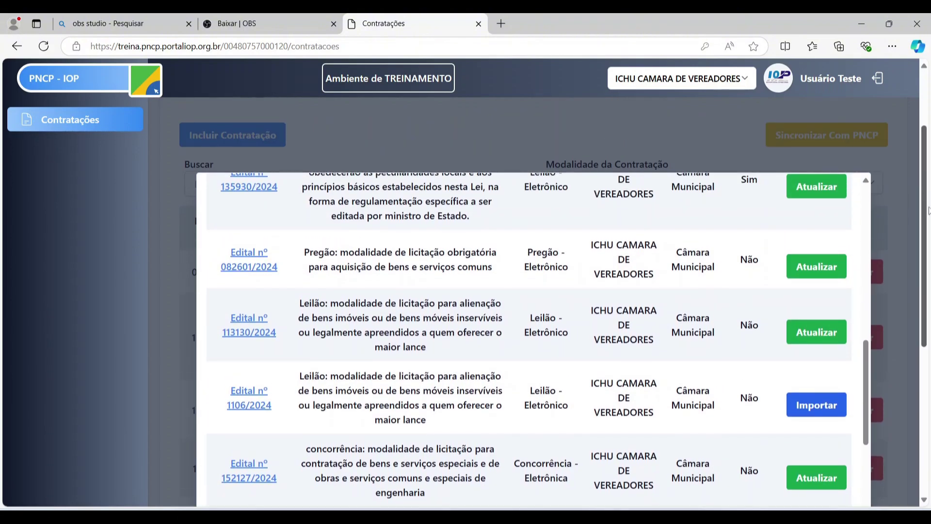
{"action": "scroll", "coordinate": [929, 210], "scroll_direction": "down", "scroll_amount": 1}
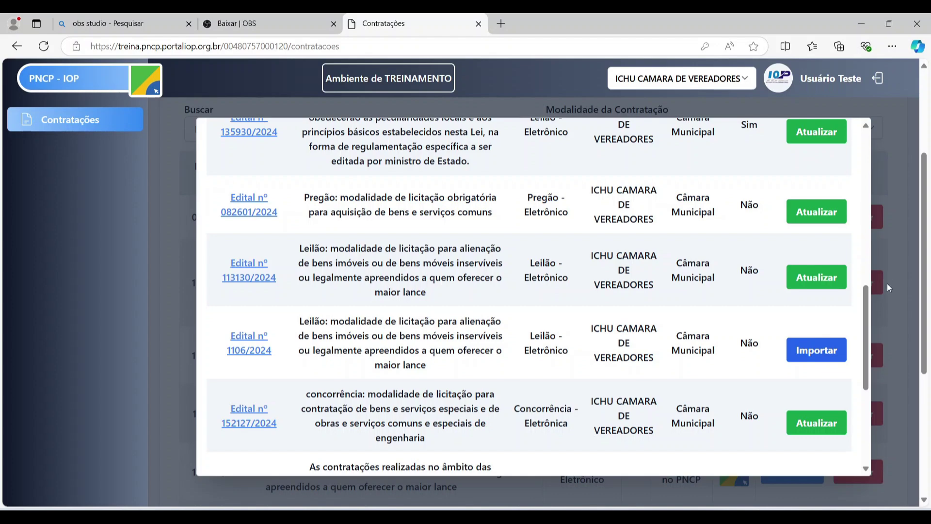
{"action": "left_click_drag", "start_coordinate": [866, 315], "coordinate": [858, 156]}
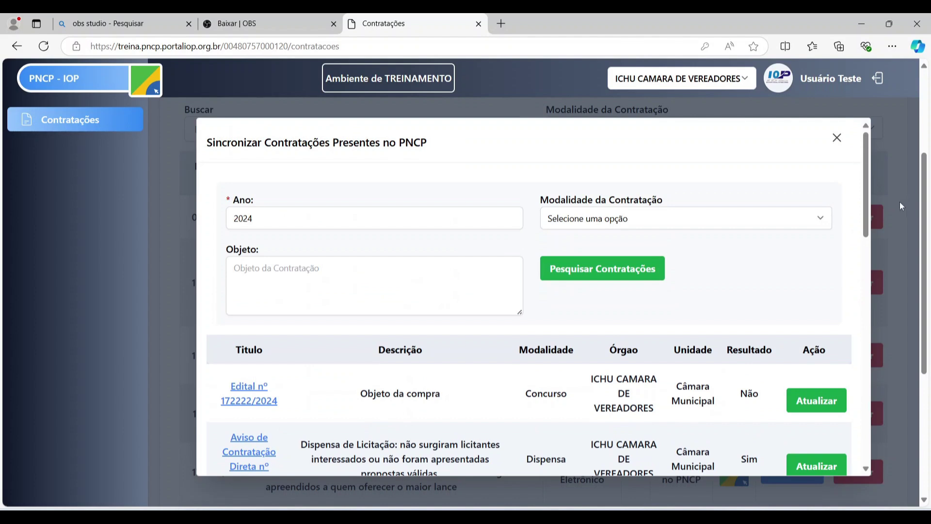
{"action": "scroll", "coordinate": [867, 219], "scroll_direction": "down", "scroll_amount": 1}
{"action": "scroll", "coordinate": [867, 219], "scroll_direction": "down", "scroll_amount": 1}
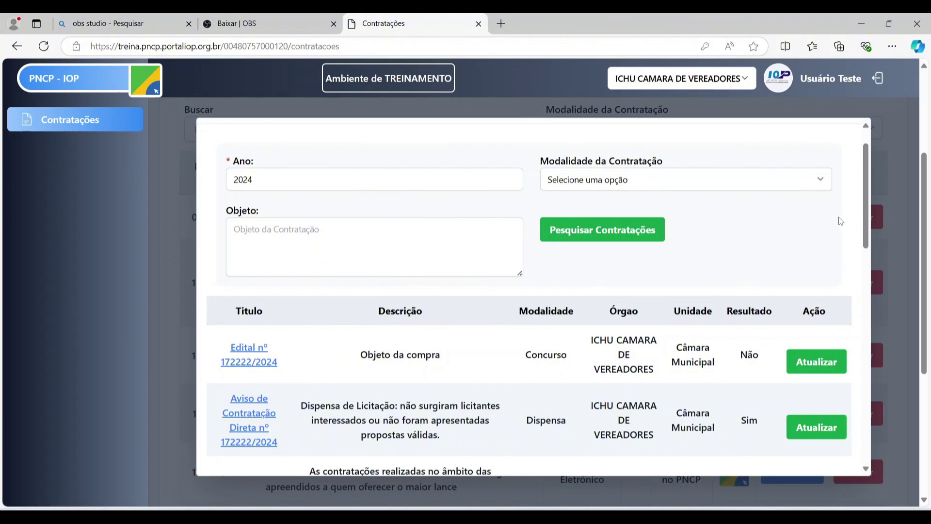
{"action": "scroll", "coordinate": [834, 221], "scroll_direction": "down", "scroll_amount": 4}
{"action": "scroll", "coordinate": [794, 372], "scroll_direction": "down", "scroll_amount": 4}
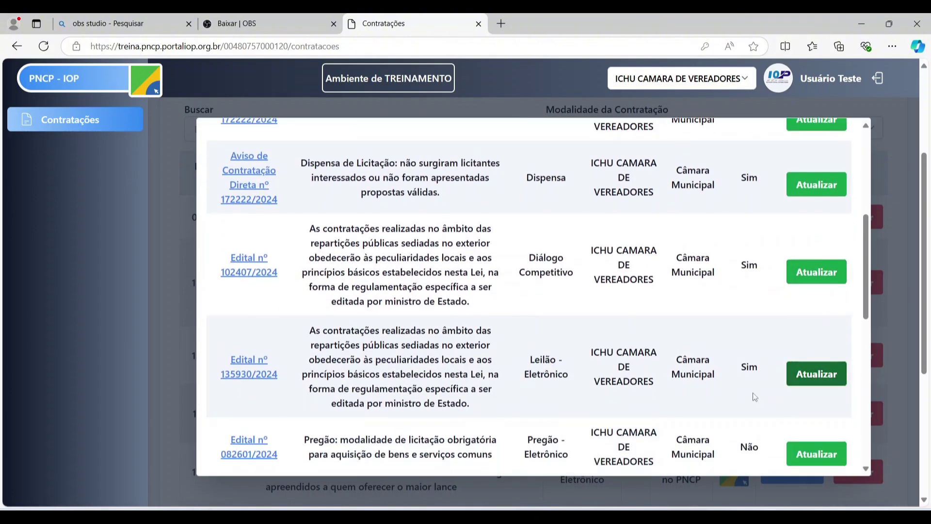
{"action": "scroll", "coordinate": [771, 373], "scroll_direction": "down", "scroll_amount": 3}
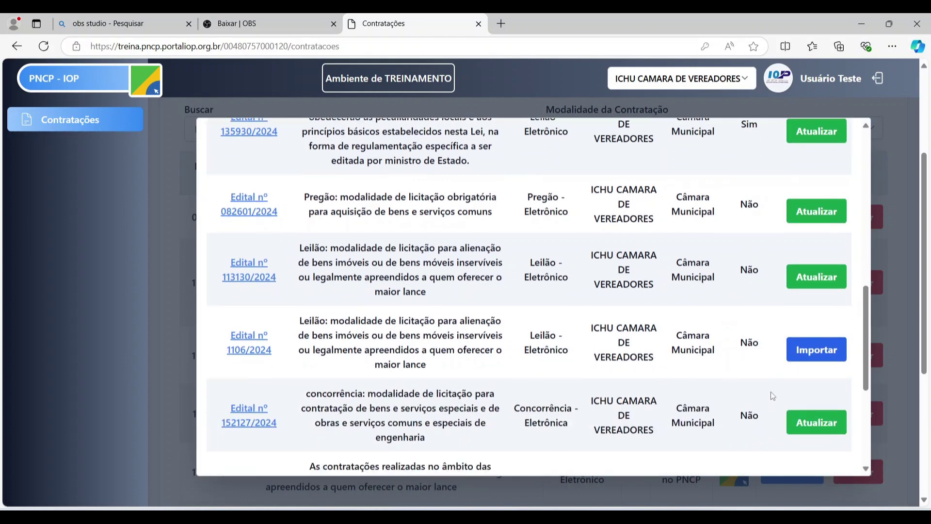
{"action": "scroll", "coordinate": [806, 287], "scroll_direction": "up", "scroll_amount": 10}
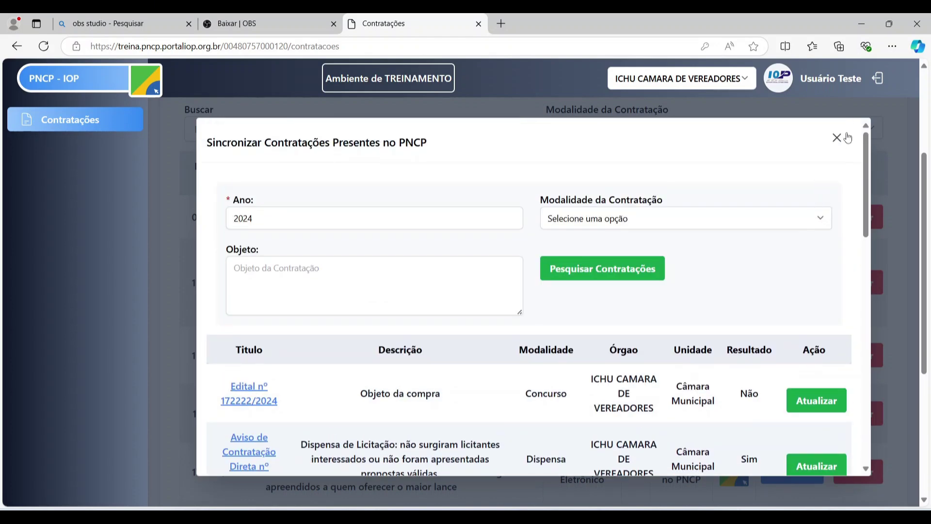
- Close the sync dialog, view the first contract's PNCP page, then close that tab
{"action": "left_click", "coordinate": [837, 138]}
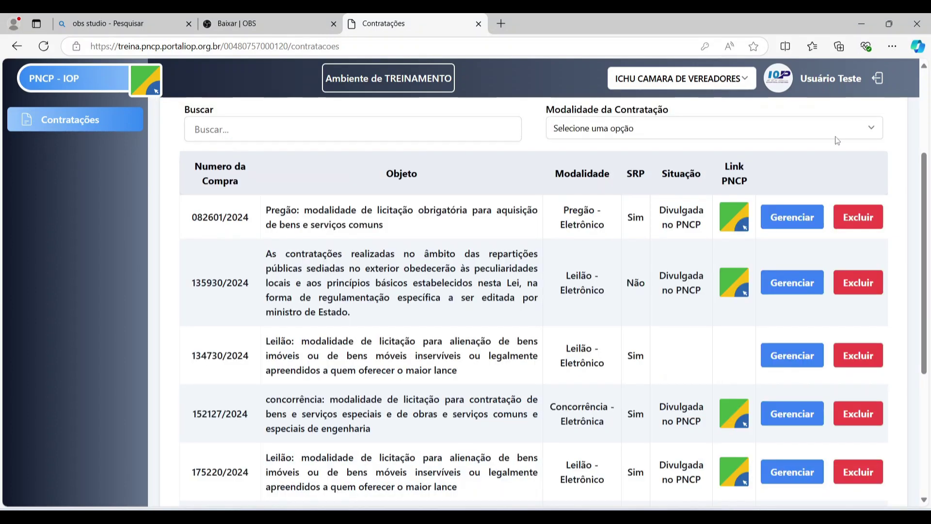
{"action": "scroll", "coordinate": [475, 225], "scroll_direction": "up", "scroll_amount": 2}
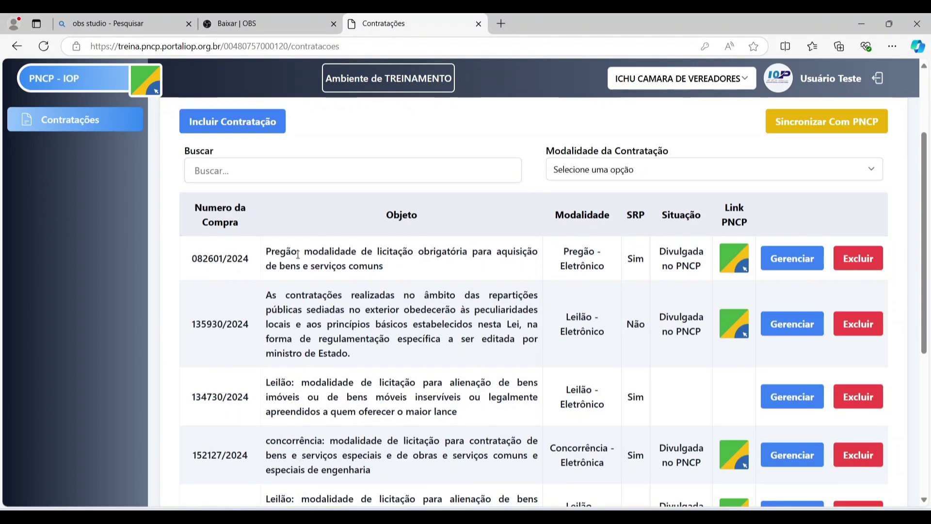
{"action": "left_click", "coordinate": [740, 271]}
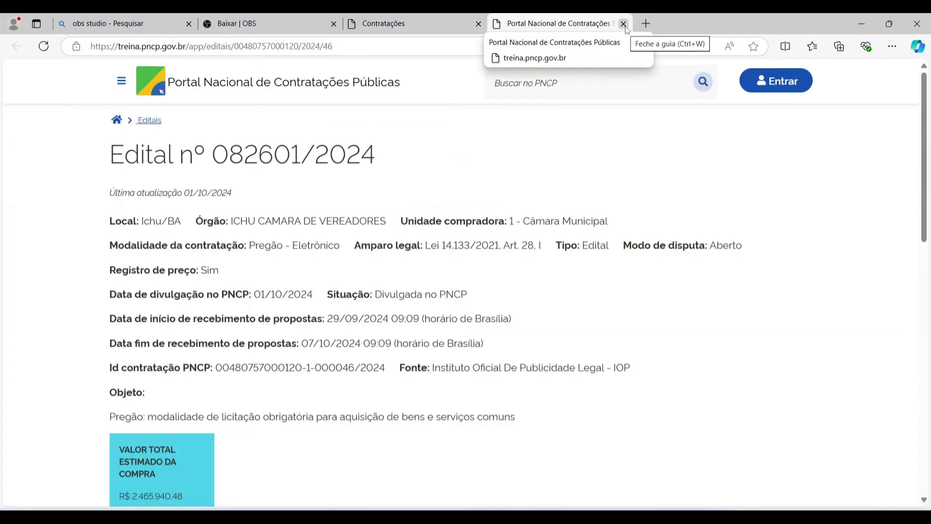
{"action": "left_click", "coordinate": [624, 24]}
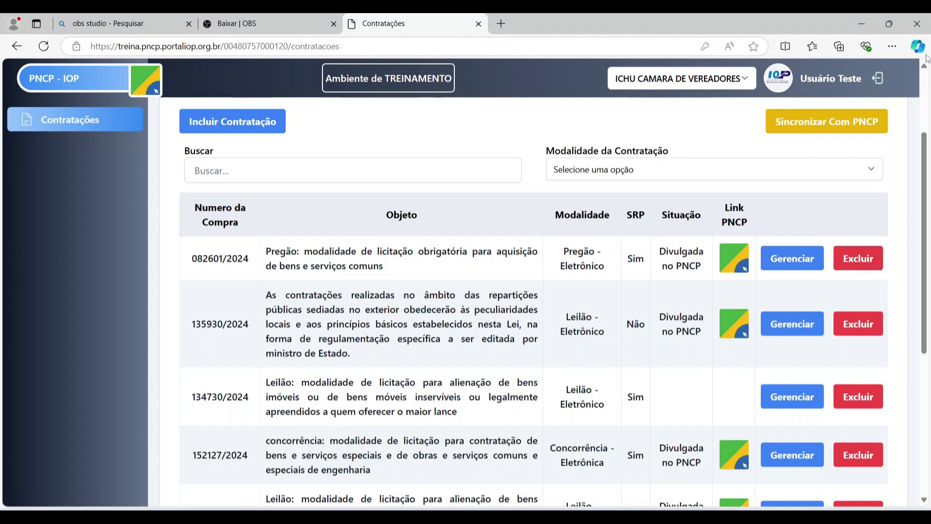
{"action": "left_click", "coordinate": [858, 258]}
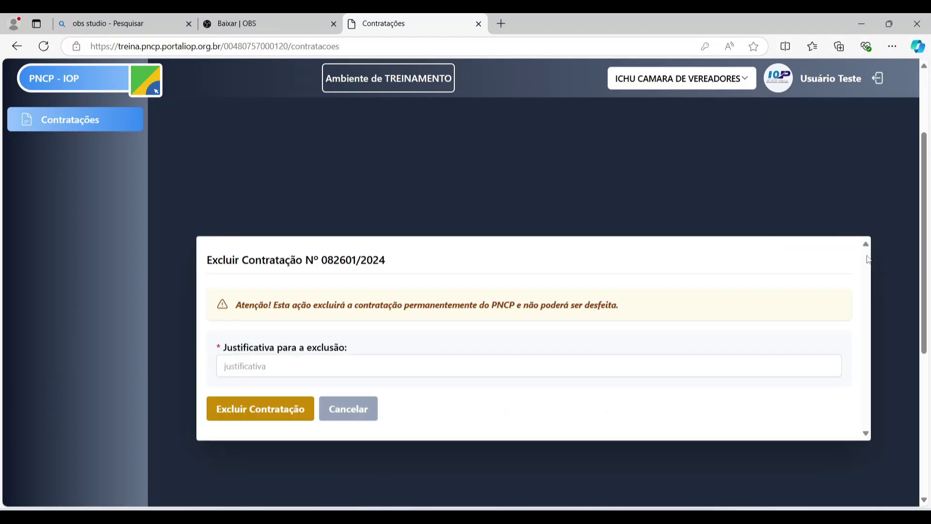
{"action": "scroll", "coordinate": [759, 166], "scroll_direction": "down", "scroll_amount": 1}
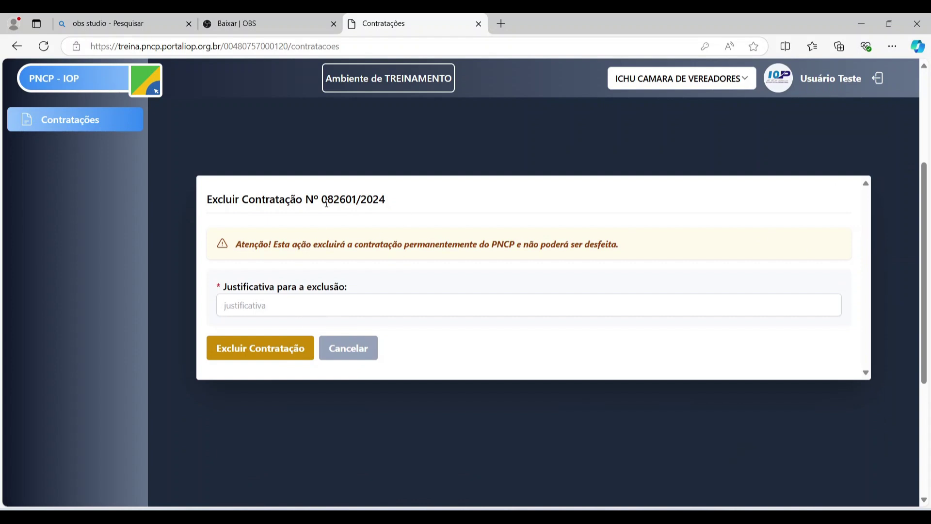
{"action": "left_click", "coordinate": [318, 298]}
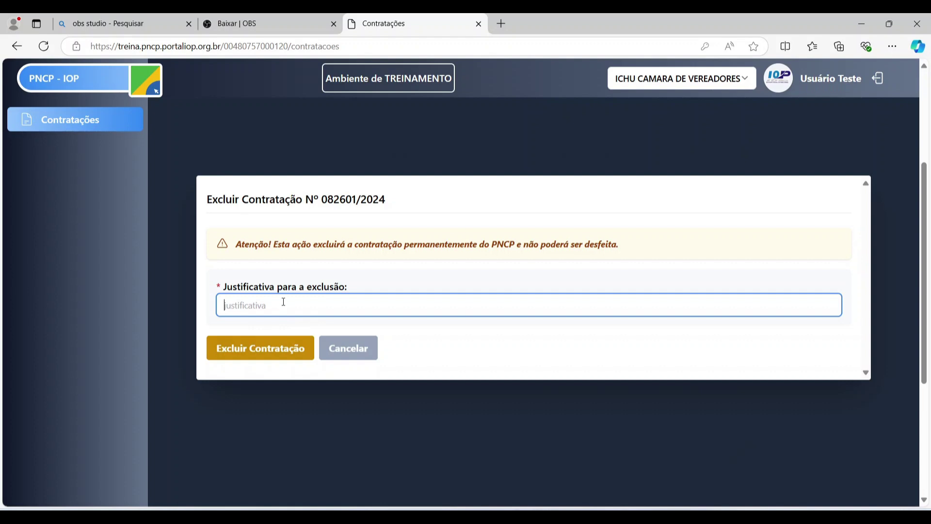
{"action": "type", "text": "j"}
{"action": "key", "text": "BackSpace"}
{"action": "type", "text": "j"}
{"action": "key", "text": "BackSpace"}
{"action": "type", "text": "Justificativa"}
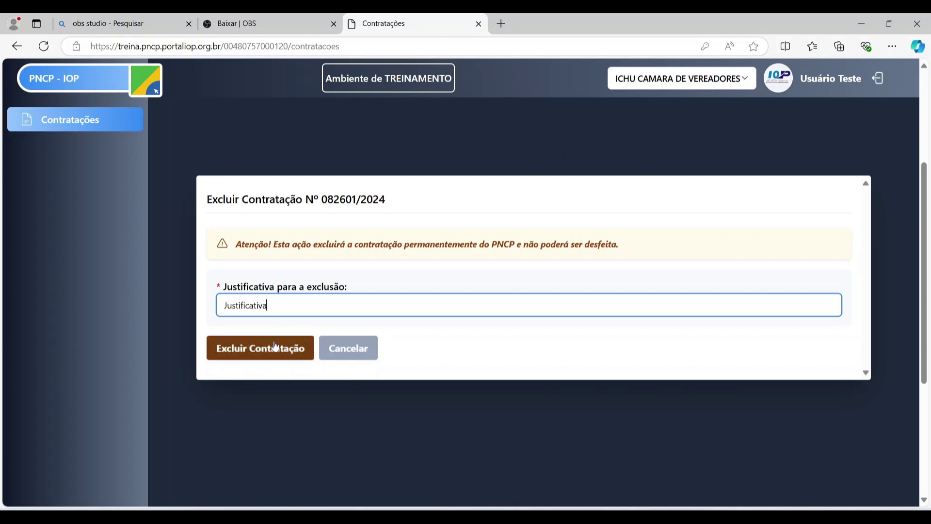
{"action": "left_click", "coordinate": [276, 350]}
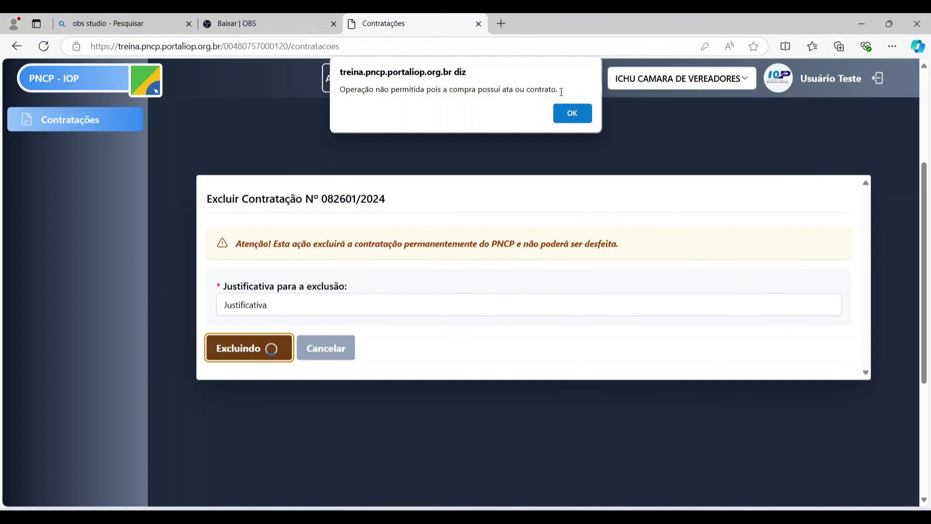
{"action": "left_click", "coordinate": [572, 113]}
{"action": "left_click", "coordinate": [359, 349]}
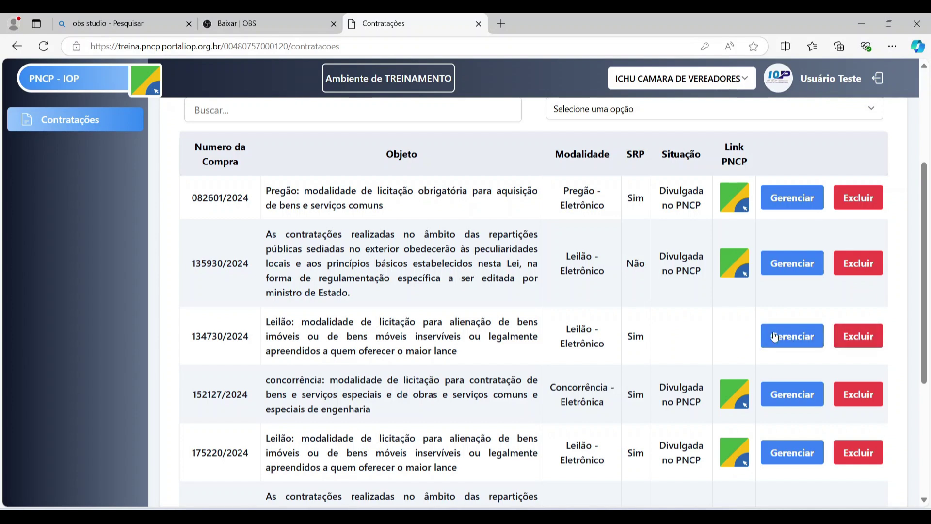
- Delete contratação 134730/2024 and confirm it is gone from the 14-result list
{"action": "left_click", "coordinate": [839, 344]}
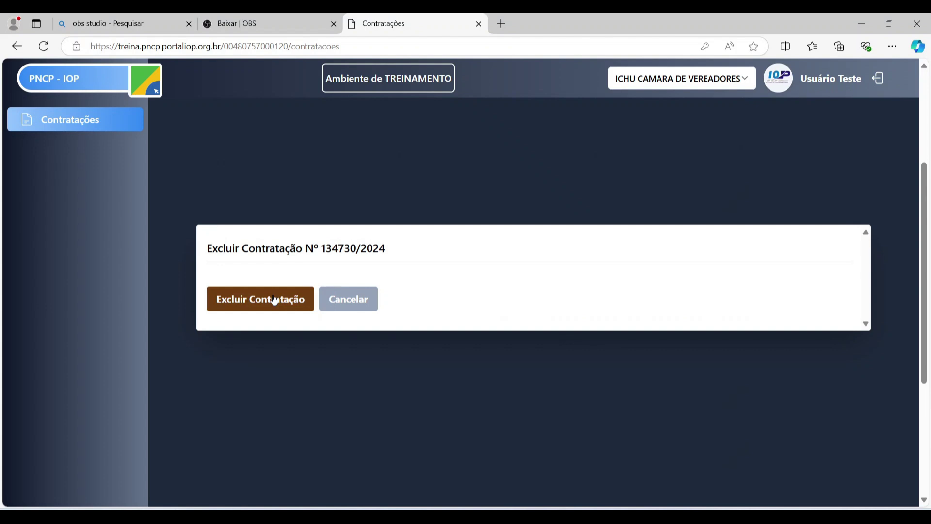
{"action": "left_click", "coordinate": [275, 299]}
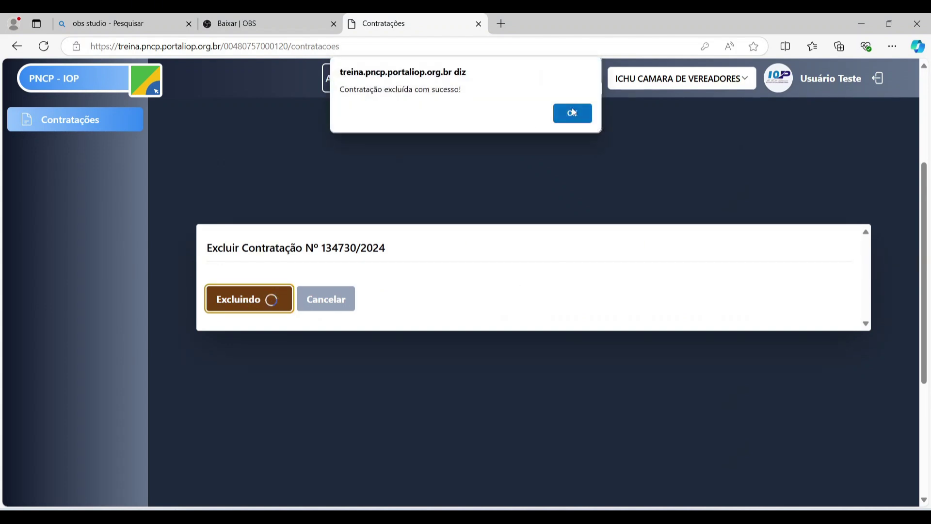
{"action": "left_click", "coordinate": [572, 113]}
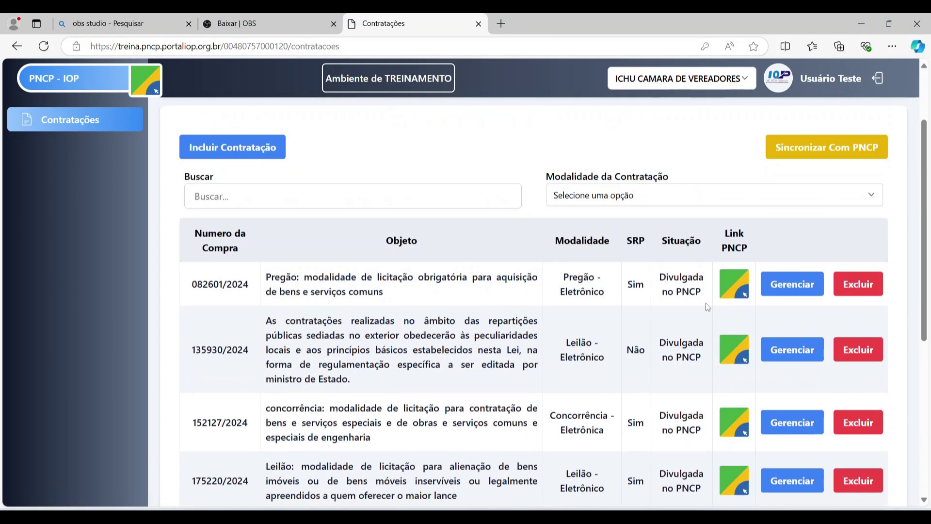
{"action": "scroll", "coordinate": [398, 282], "scroll_direction": "down", "scroll_amount": 2}
{"action": "scroll", "coordinate": [384, 271], "scroll_direction": "up", "scroll_amount": 2}
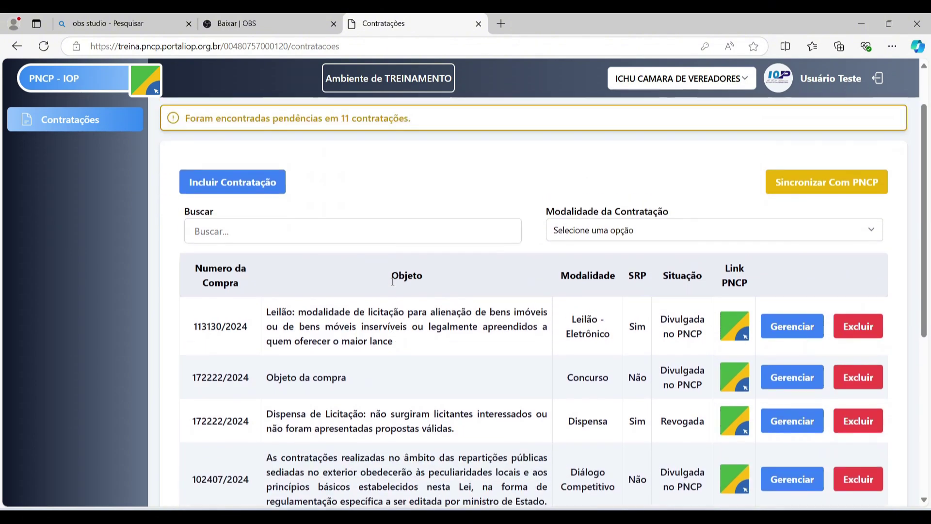
{"action": "scroll", "coordinate": [368, 253], "scroll_direction": "down", "scroll_amount": 2}
{"action": "scroll", "coordinate": [354, 258], "scroll_direction": "down", "scroll_amount": 5}
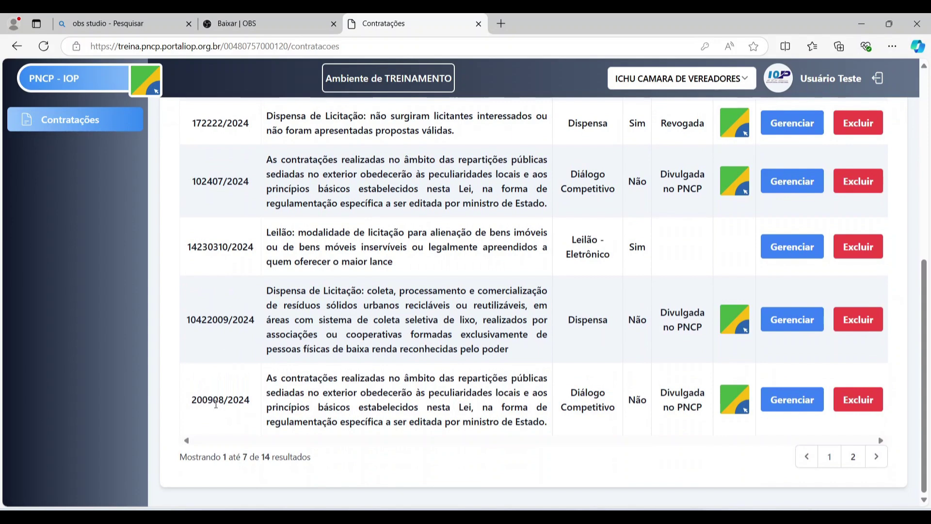
{"action": "scroll", "coordinate": [213, 402], "scroll_direction": "up", "scroll_amount": 8}
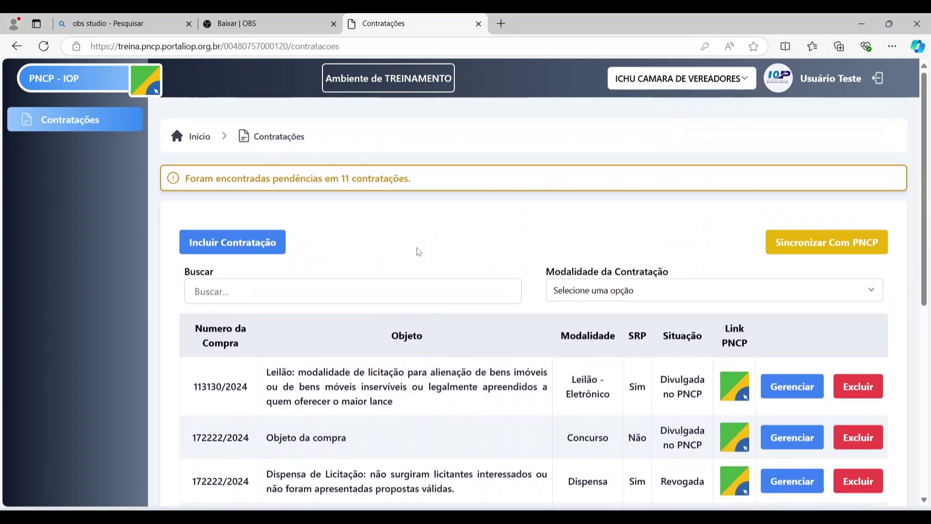
{"action": "left_click", "coordinate": [385, 289]}
{"action": "type", "text": "2009"}
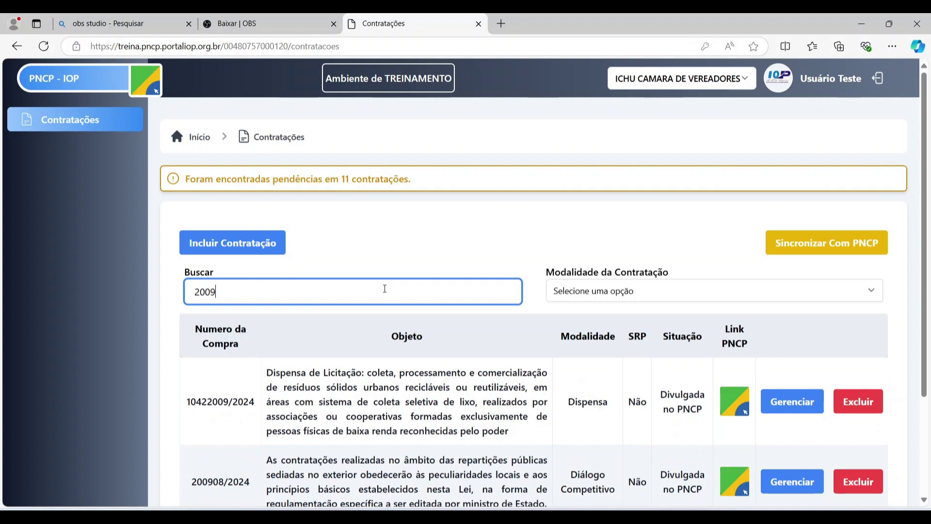
{"action": "type", "text": "08"}
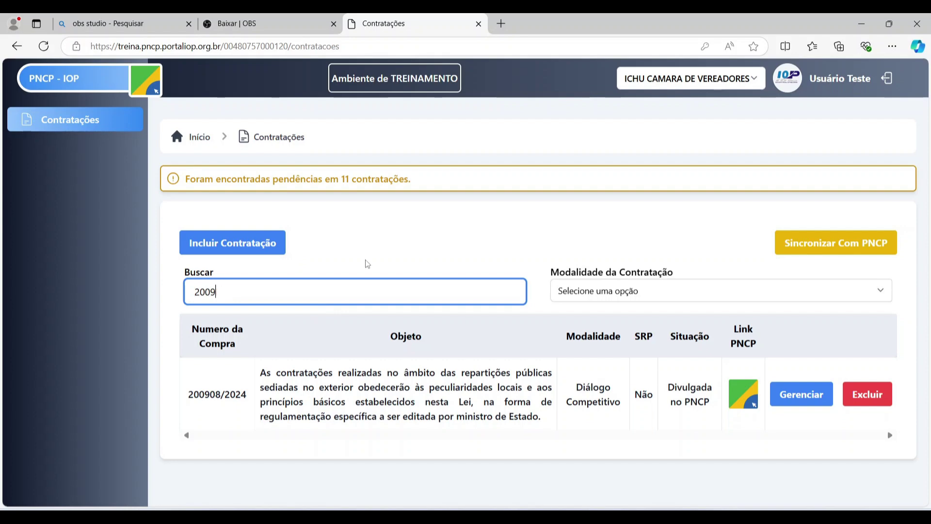
{"action": "key", "text": "BackSpace"}
{"action": "key", "text": "BackSpace"}
{"action": "key", "text": "BackSpace"}
{"action": "key", "text": "BackSpace"}
{"action": "scroll", "coordinate": [360, 405], "scroll_direction": "down", "scroll_amount": 4}
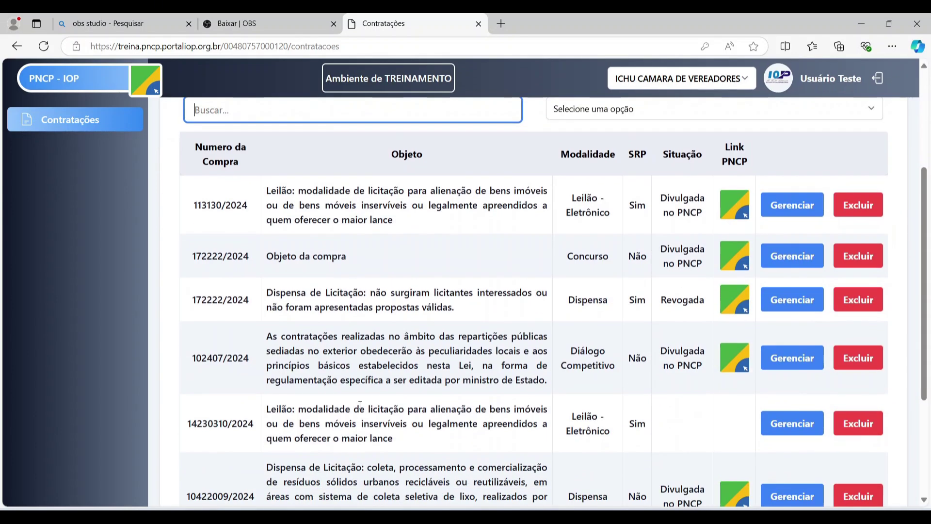
{"action": "scroll", "coordinate": [360, 406], "scroll_direction": "down", "scroll_amount": 4}
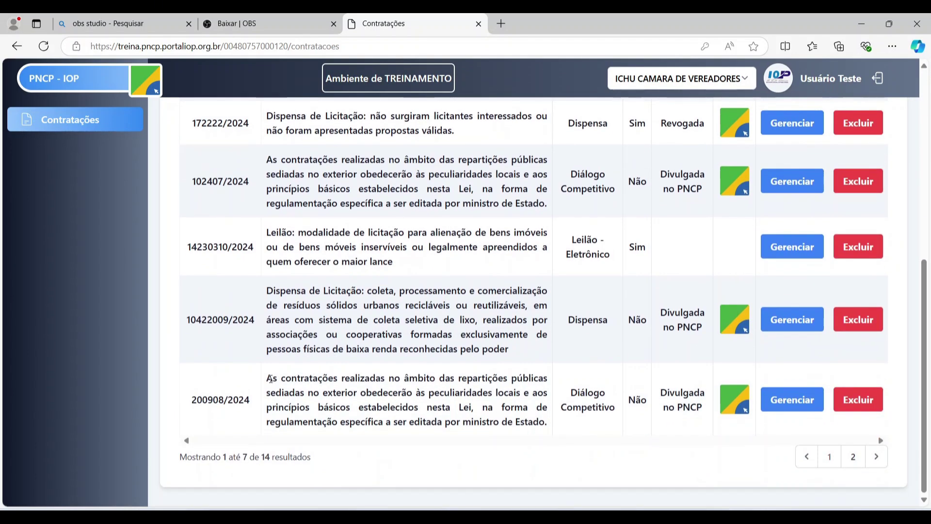
{"action": "left_click_drag", "start_coordinate": [267, 291], "coordinate": [364, 291]}
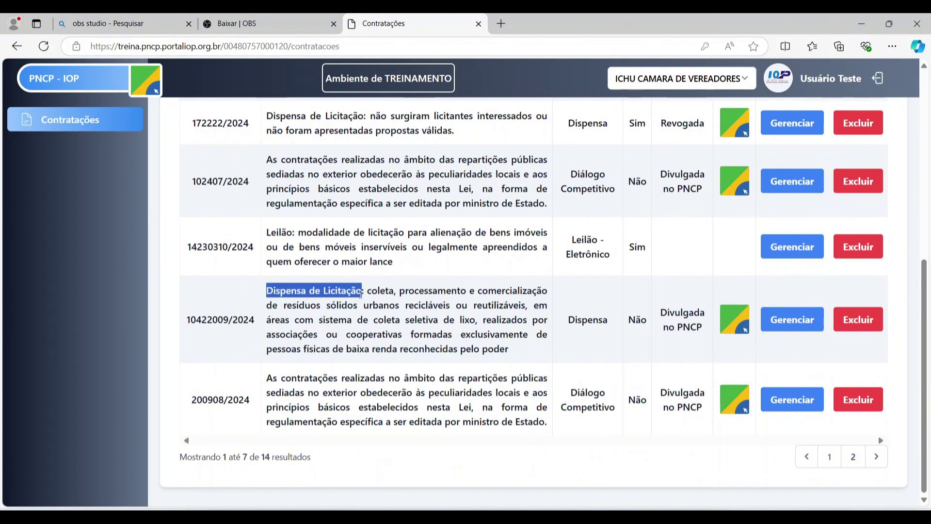
{"action": "double_click", "coordinate": [296, 247]}
{"action": "left_click_drag", "start_coordinate": [268, 233], "coordinate": [351, 233]}
{"action": "key", "text": "ctrl+c"}
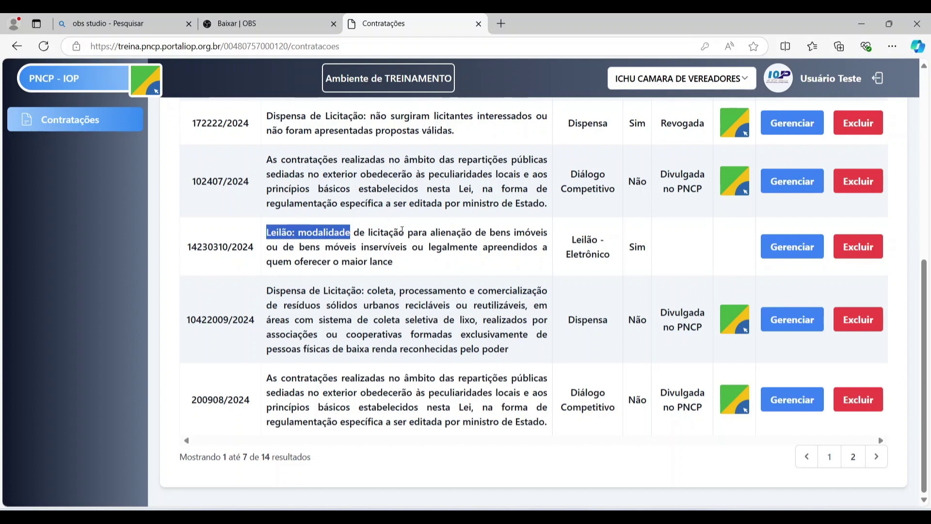
{"action": "scroll", "coordinate": [402, 231], "scroll_direction": "up", "scroll_amount": 6}
{"action": "left_click", "coordinate": [402, 235]}
{"action": "key", "text": "ctrl+v"}
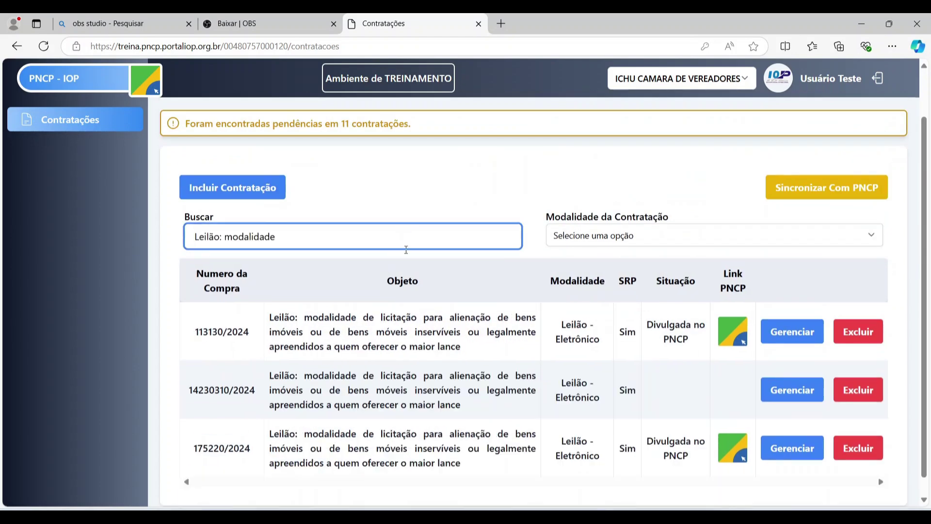
{"action": "scroll", "coordinate": [335, 329], "scroll_direction": "down", "scroll_amount": 1}
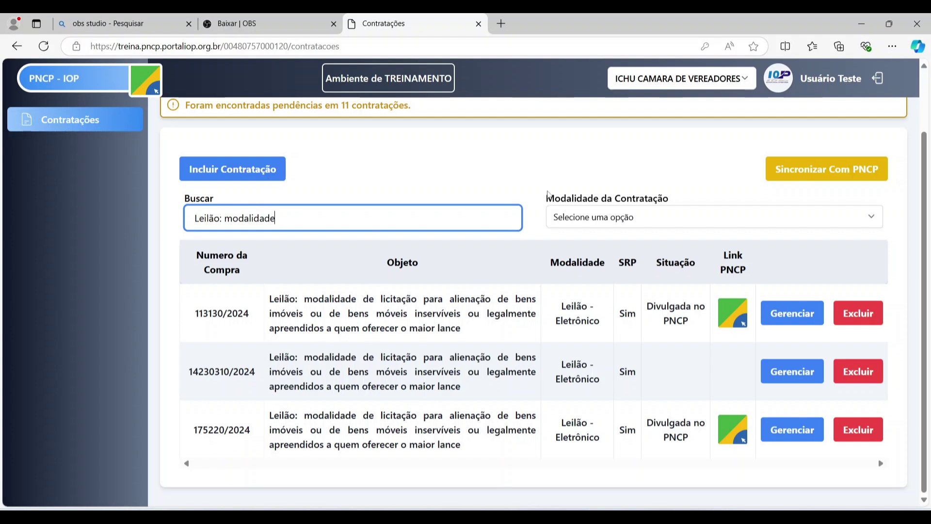
{"action": "key", "text": "ctrl+shift+Left"}
{"action": "key", "text": "ctrl+shift+Left"}
{"action": "key", "text": "BackSpace"}
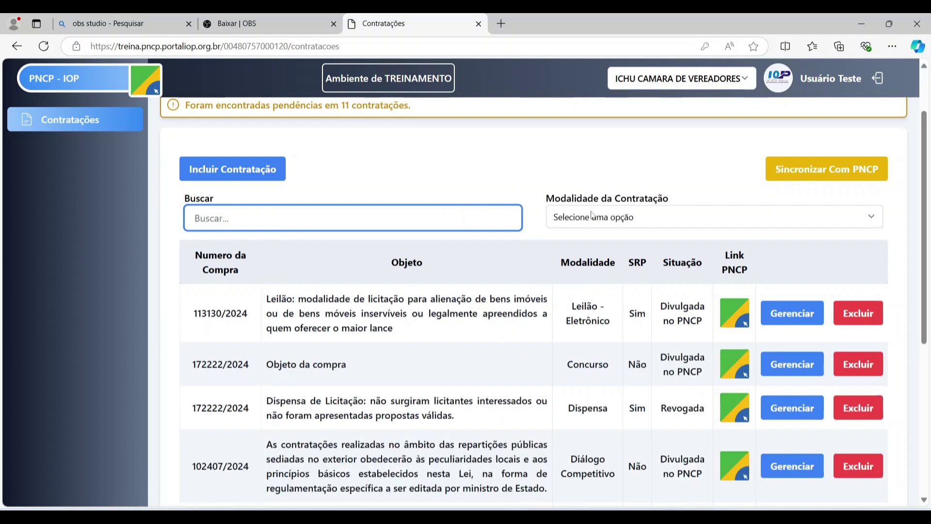
{"action": "left_click", "coordinate": [602, 215]}
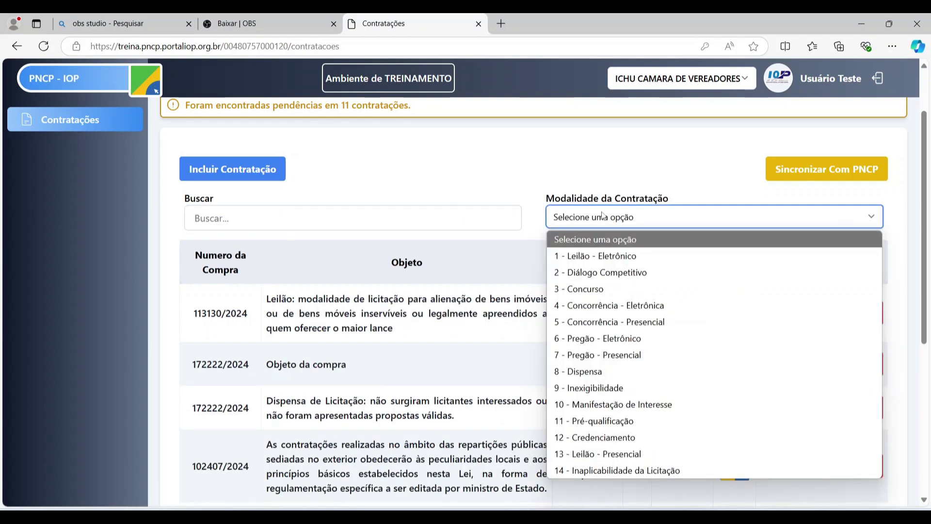
{"action": "left_click", "coordinate": [609, 287]}
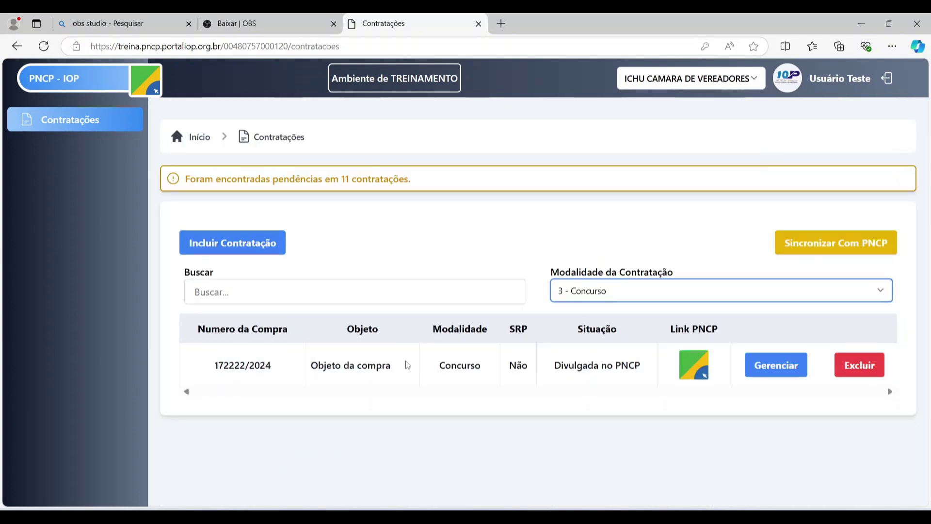
{"action": "left_click", "coordinate": [671, 292]}
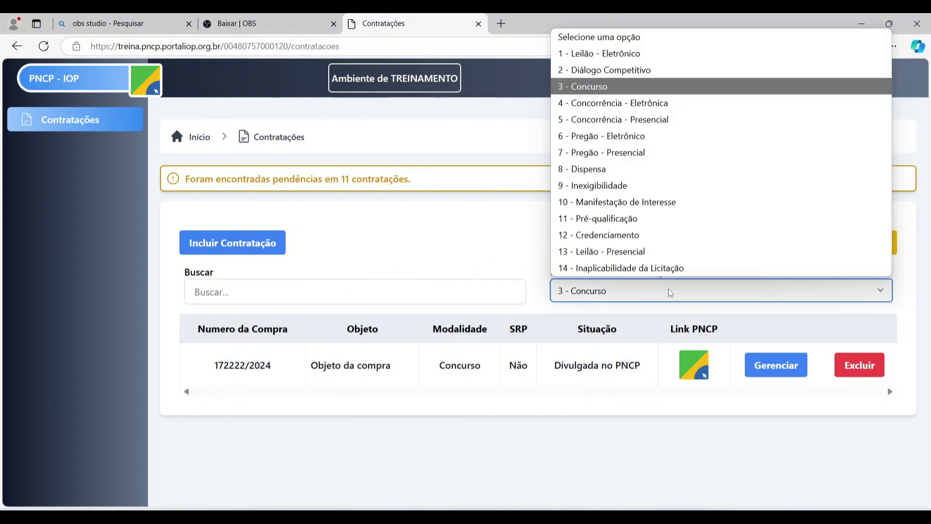
{"action": "left_click", "coordinate": [622, 53]}
{"action": "scroll", "coordinate": [563, 368], "scroll_direction": "down", "scroll_amount": 3}
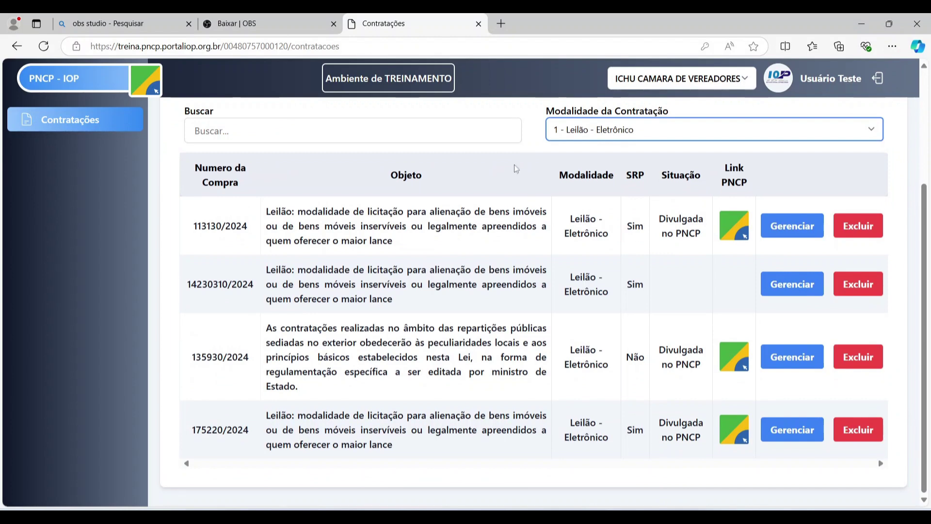
{"action": "scroll", "coordinate": [673, 143], "scroll_direction": "up", "scroll_amount": 3}
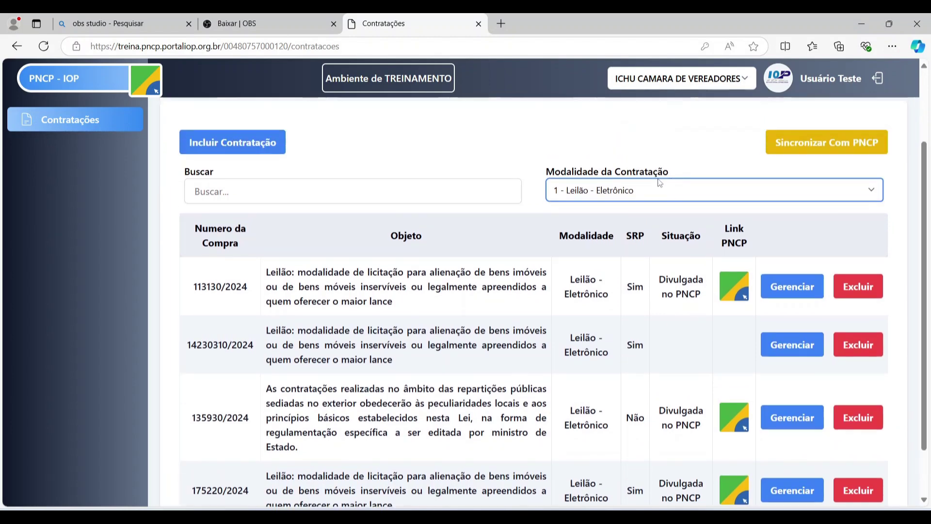
{"action": "left_click", "coordinate": [665, 290]}
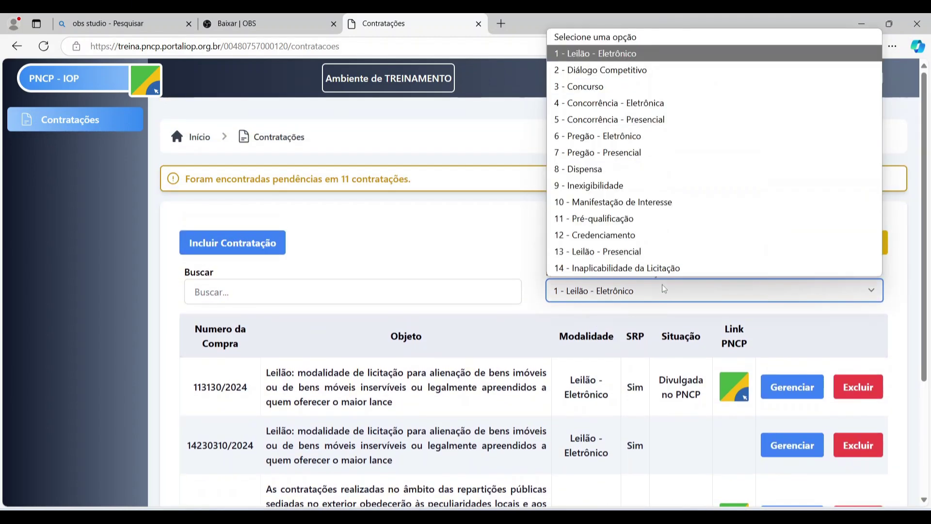
{"action": "left_click", "coordinate": [665, 291]}
{"action": "left_click", "coordinate": [641, 295]}
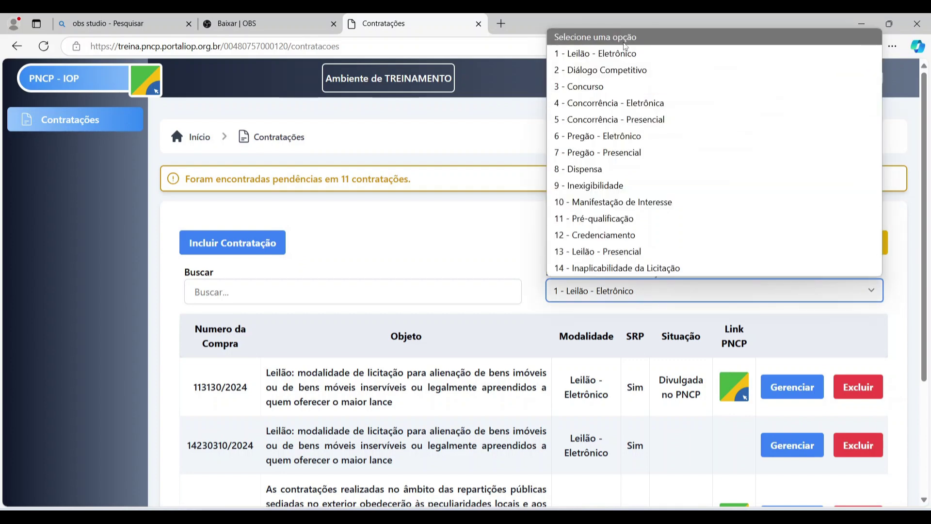
{"action": "left_click", "coordinate": [611, 37]}
{"action": "scroll", "coordinate": [508, 240], "scroll_direction": "down", "scroll_amount": 7}
{"action": "scroll", "coordinate": [515, 275], "scroll_direction": "up", "scroll_amount": 7}
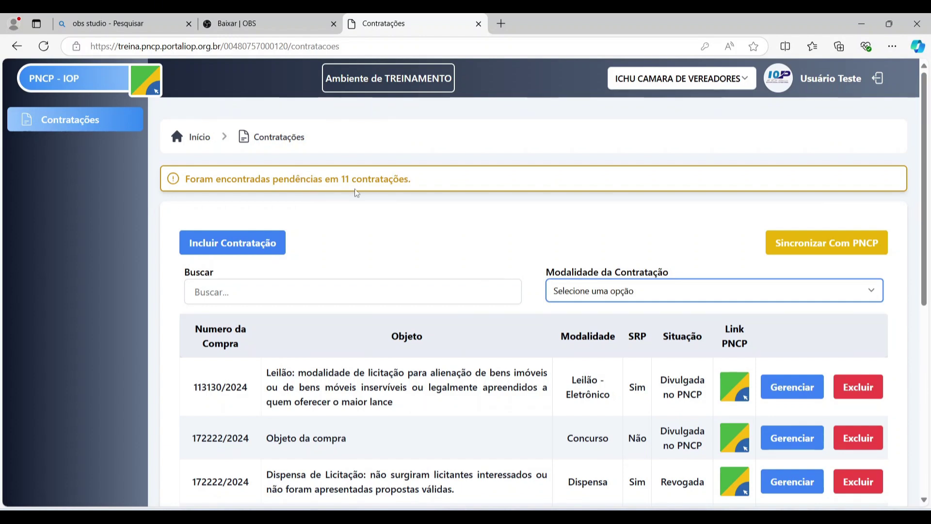
{"action": "scroll", "coordinate": [478, 351], "scroll_direction": "down", "scroll_amount": 6}
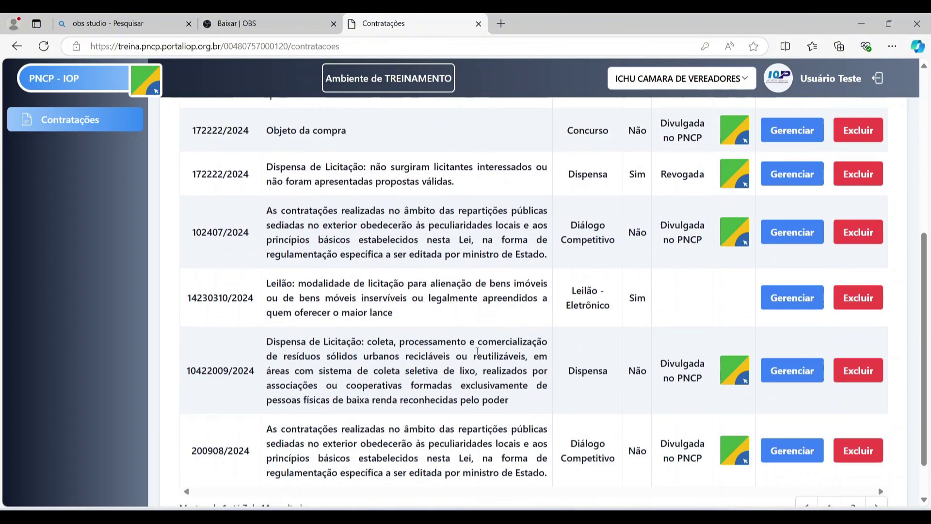
{"action": "scroll", "coordinate": [478, 351], "scroll_direction": "up", "scroll_amount": 6}
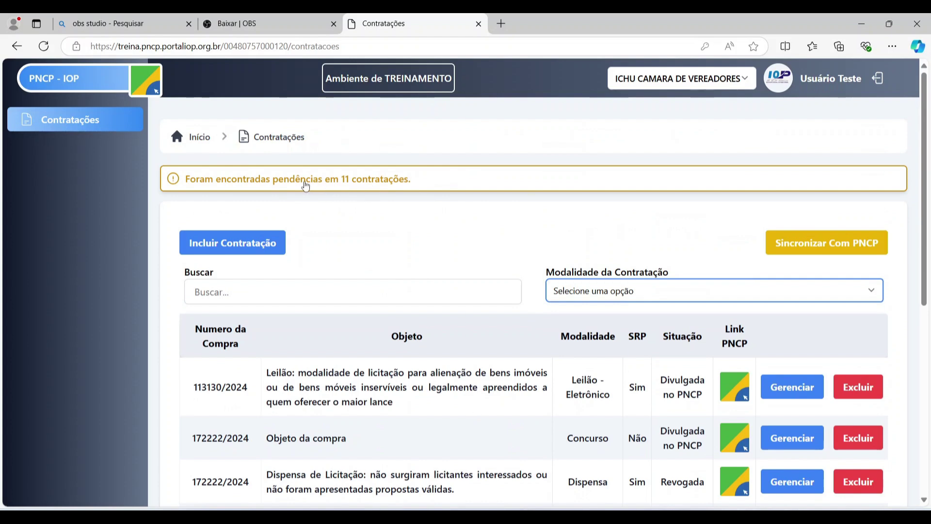
- Open the Lista de Pendências from the warning banner and scroll through it
{"action": "left_click", "coordinate": [287, 183]}
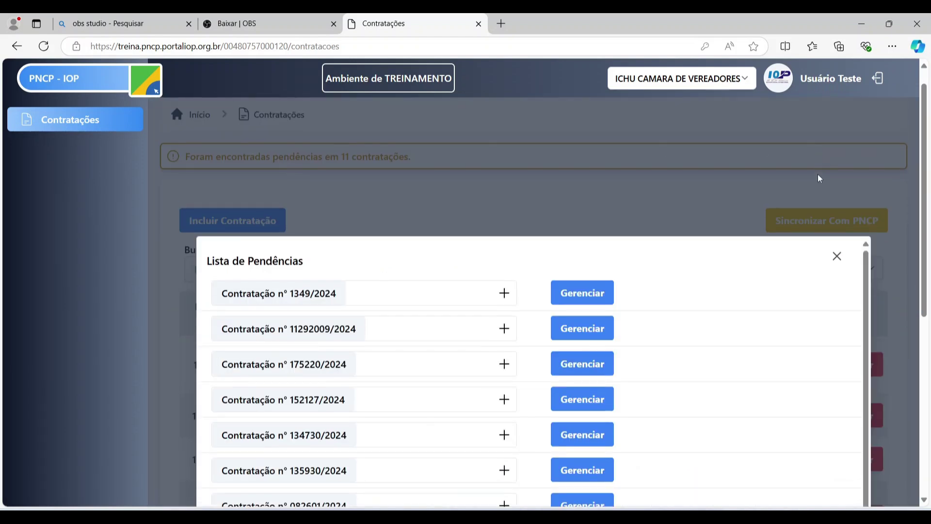
{"action": "scroll", "coordinate": [819, 179], "scroll_direction": "down", "scroll_amount": 2}
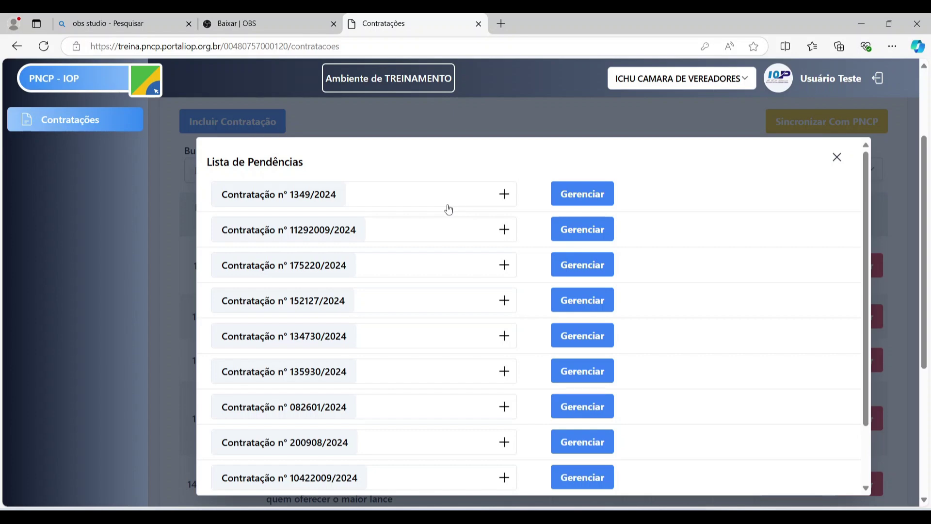
{"action": "scroll", "coordinate": [528, 204], "scroll_direction": "down", "scroll_amount": 6}
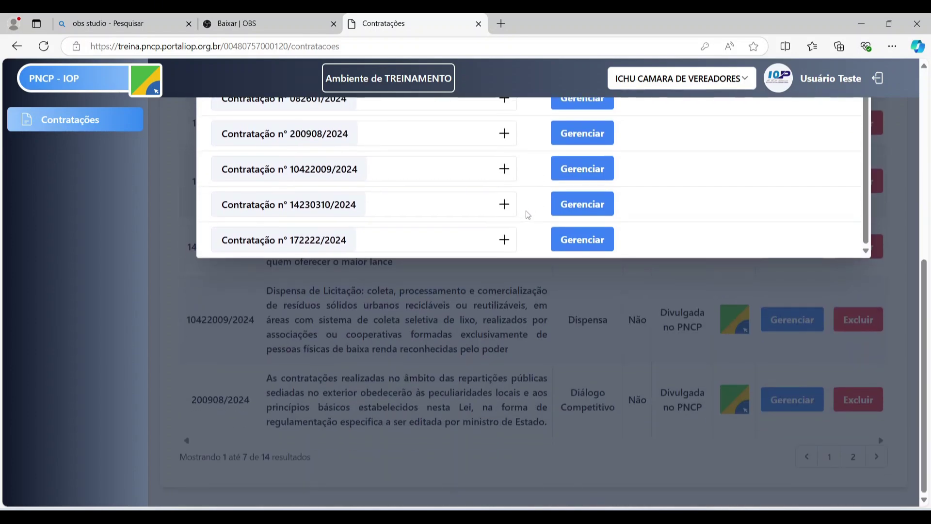
{"action": "scroll", "coordinate": [528, 214], "scroll_direction": "up", "scroll_amount": 8}
{"action": "scroll", "coordinate": [522, 237], "scroll_direction": "down", "scroll_amount": 1}
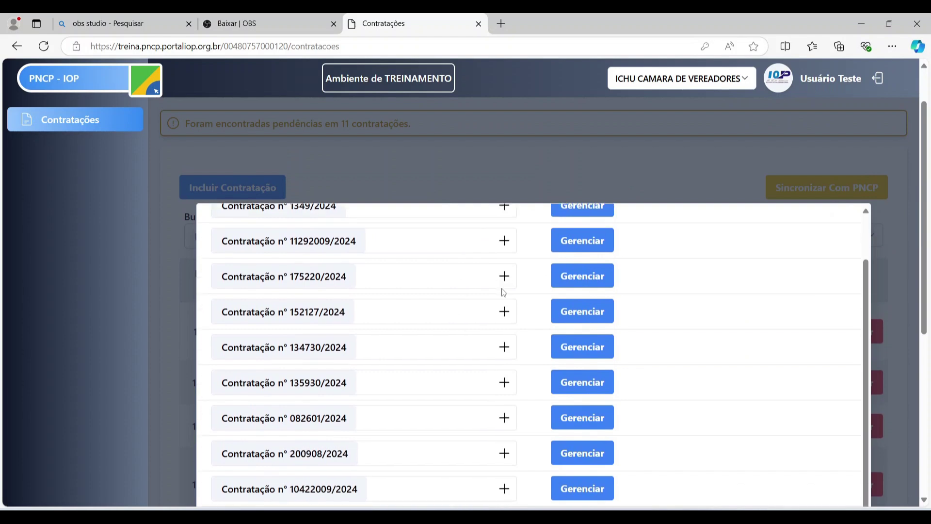
{"action": "scroll", "coordinate": [503, 292], "scroll_direction": "up", "scroll_amount": 1}
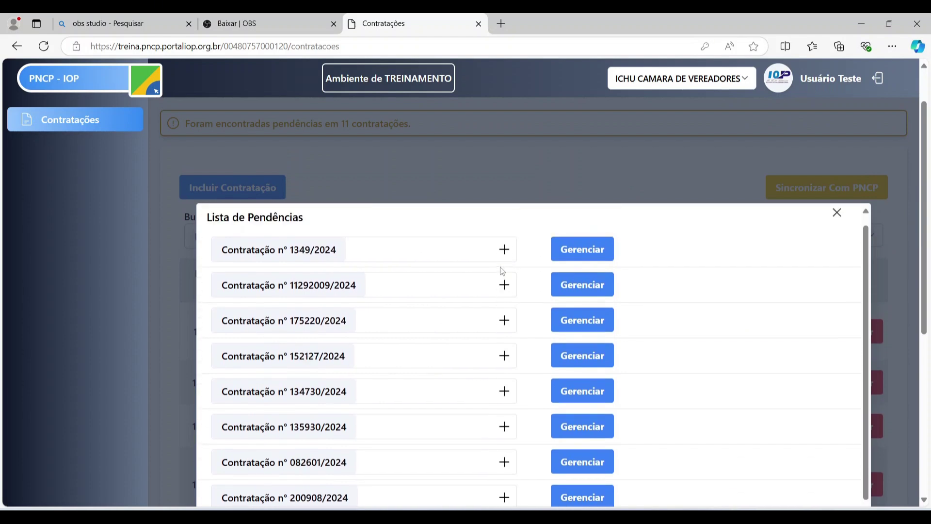
- Expand Contratação nº 175220/2024 to show its two pending document insertions
{"action": "left_click", "coordinate": [504, 321]}
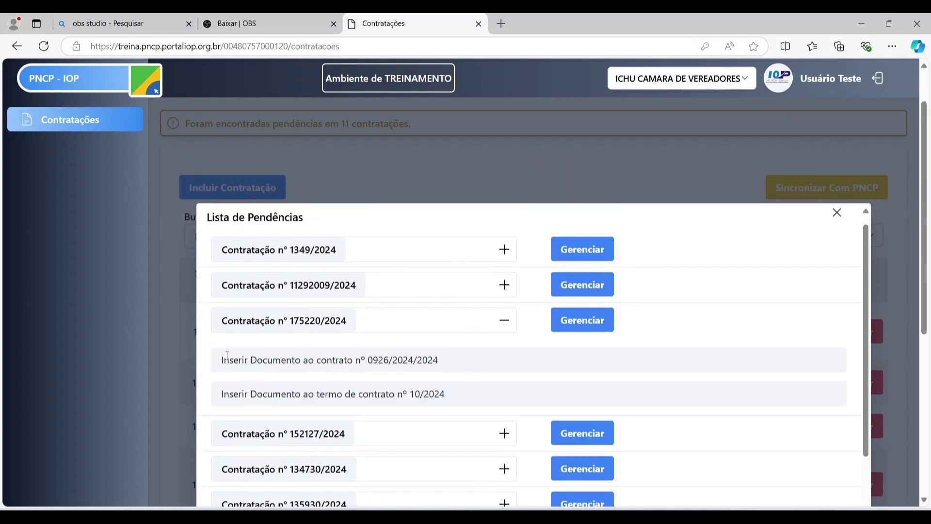
{"action": "left_click_drag", "start_coordinate": [219, 361], "coordinate": [441, 373]}
{"action": "left_click", "coordinate": [337, 383]}
- Open contratação 175220/2024 in Gerenciar and scroll through its form
{"action": "left_click", "coordinate": [594, 321]}
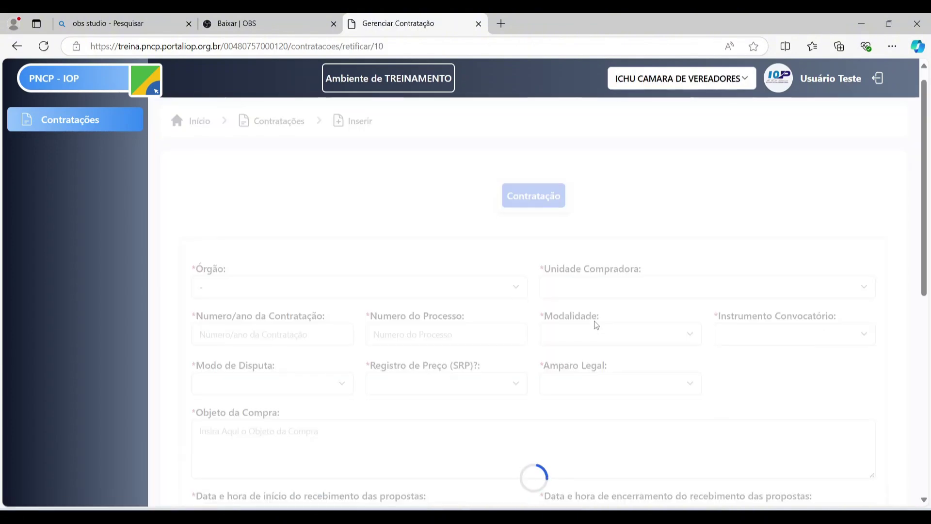
{"action": "scroll", "coordinate": [586, 327], "scroll_direction": "down", "scroll_amount": 1}
{"action": "scroll", "coordinate": [698, 274], "scroll_direction": "down", "scroll_amount": 7}
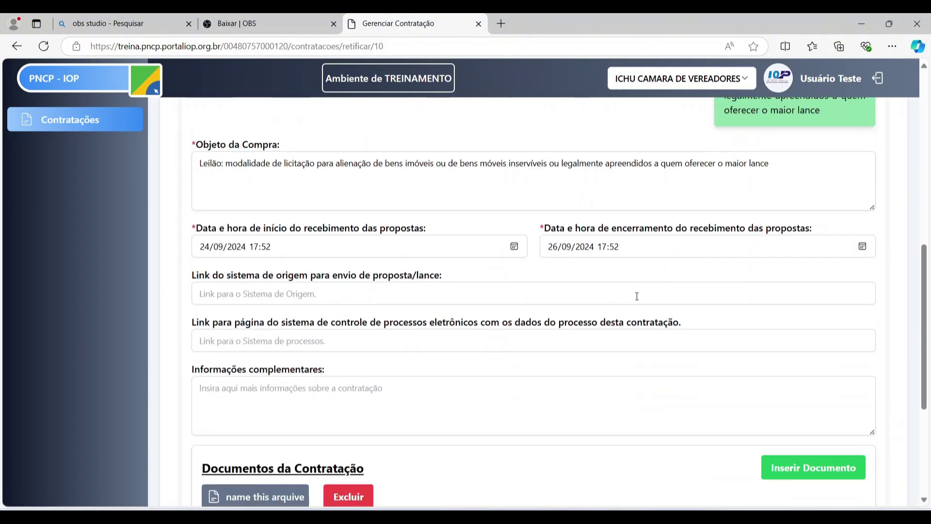
{"action": "scroll", "coordinate": [599, 339], "scroll_direction": "up", "scroll_amount": 4}
{"action": "scroll", "coordinate": [600, 339], "scroll_direction": "up", "scroll_amount": 10}
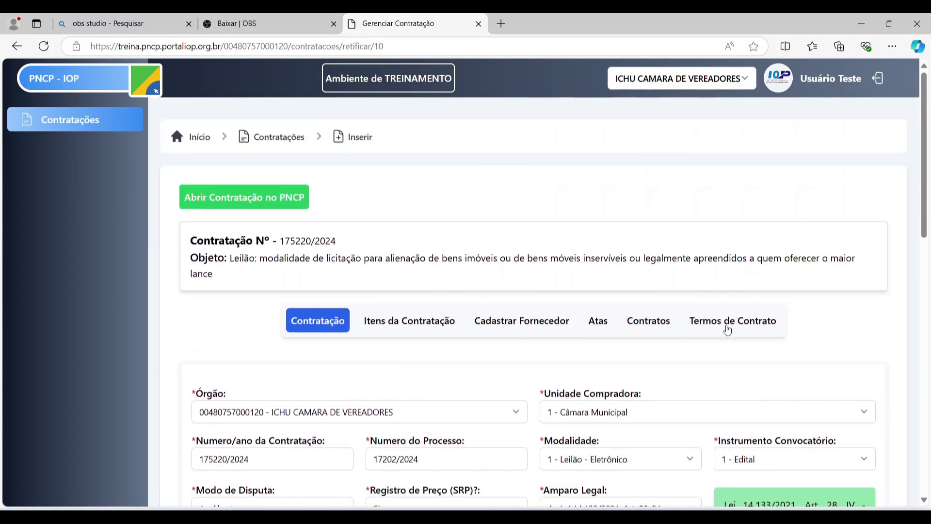
- Check the Termos de Contrato and Contratos tabs, then return to the Contratações list
{"action": "left_click", "coordinate": [728, 324]}
{"action": "left_click", "coordinate": [655, 324]}
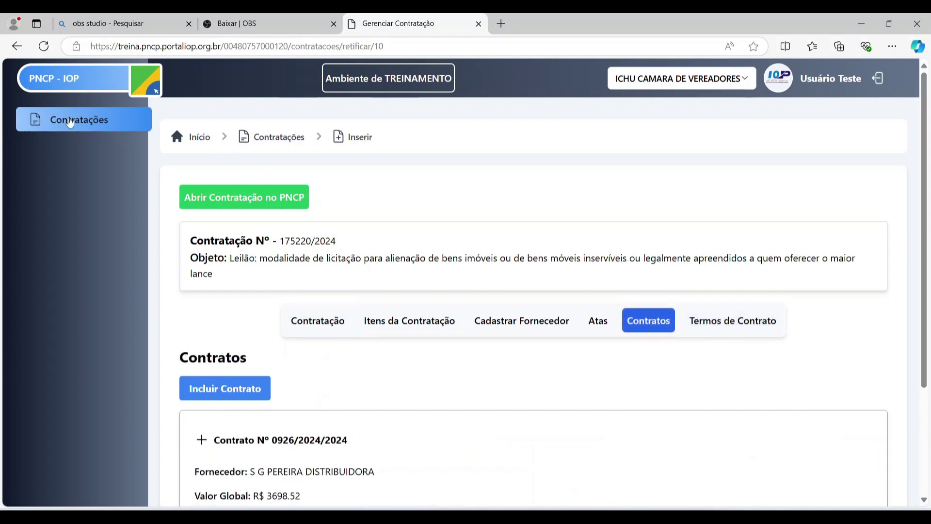
{"action": "left_click", "coordinate": [71, 121]}
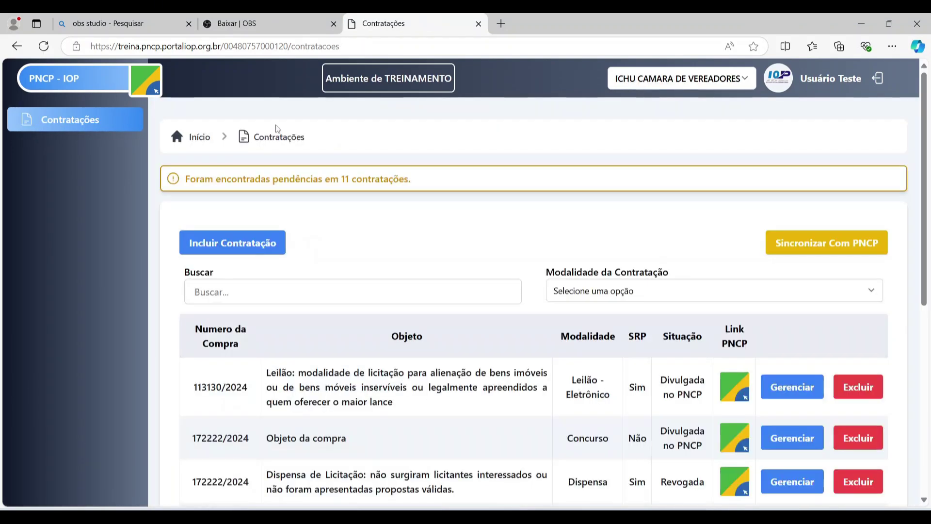
{"action": "scroll", "coordinate": [614, 201], "scroll_direction": "down", "scroll_amount": 7}
{"action": "scroll", "coordinate": [619, 210], "scroll_direction": "up", "scroll_amount": 7}
{"action": "left_click", "coordinate": [748, 81]}
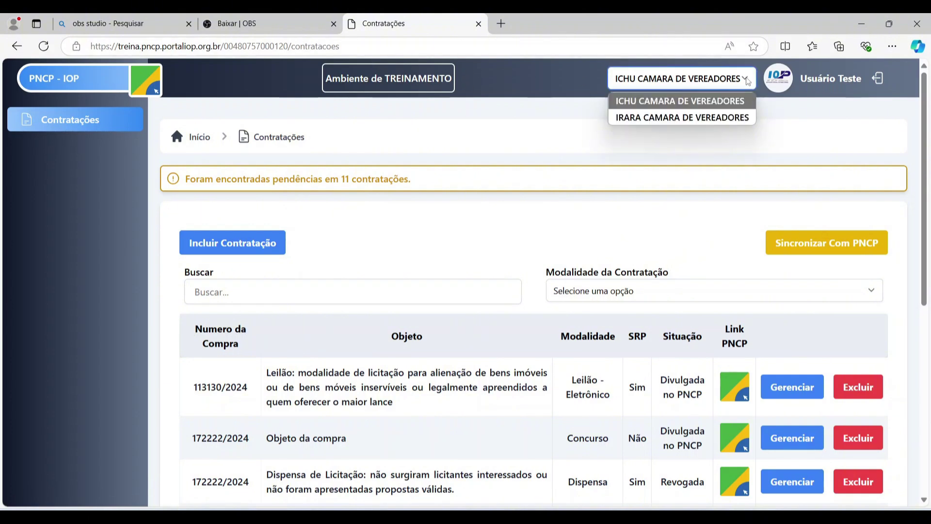
{"action": "left_click", "coordinate": [717, 118]}
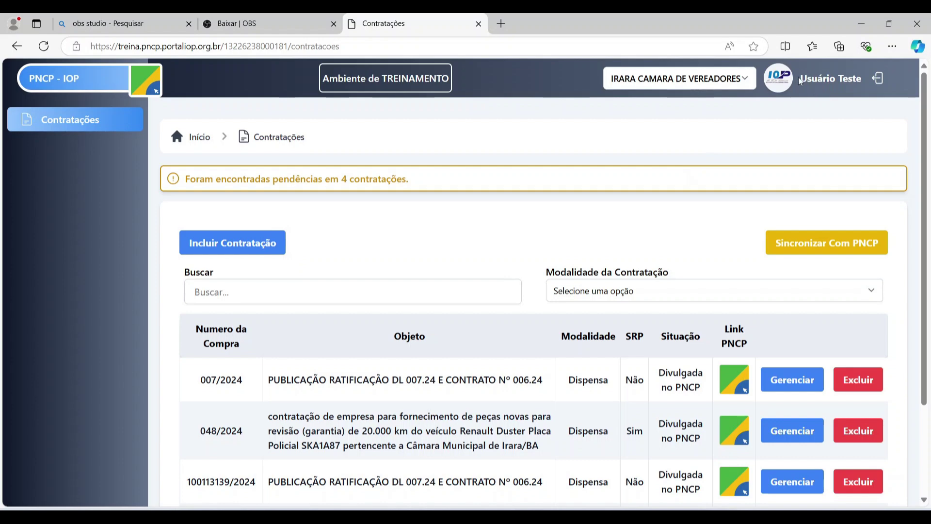
{"action": "left_click_drag", "start_coordinate": [800, 81], "coordinate": [796, 133]}
{"action": "left_click", "coordinate": [623, 24]}
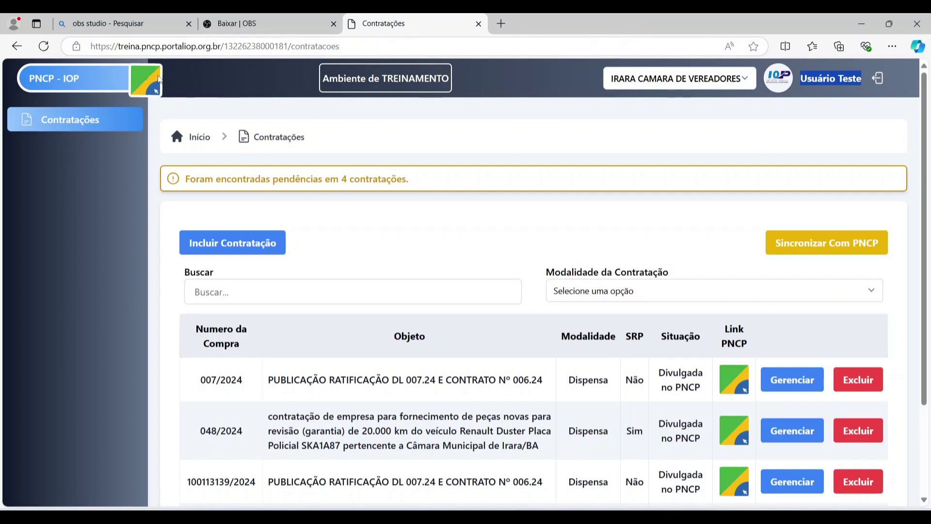
{"action": "left_click", "coordinate": [155, 80]}
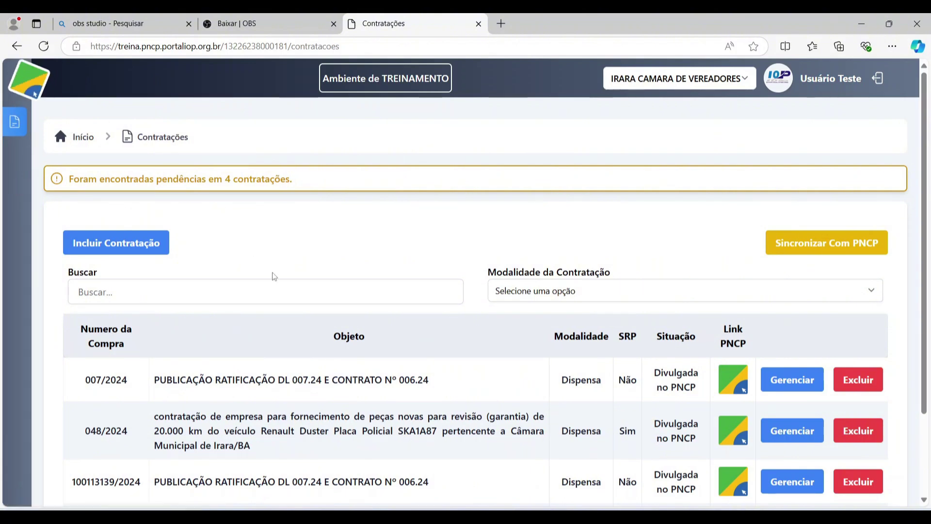
{"action": "left_click", "coordinate": [27, 95]}
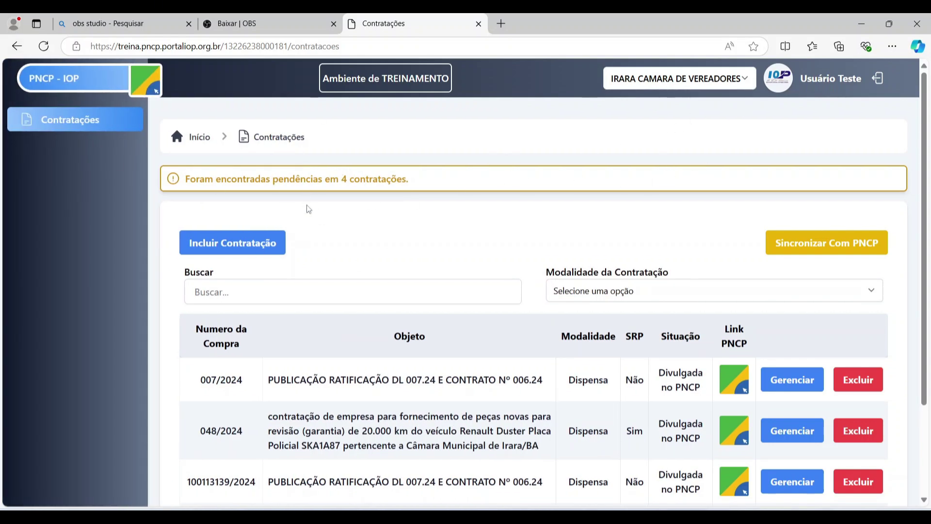
{"action": "scroll", "coordinate": [309, 209], "scroll_direction": "down", "scroll_amount": 1}
{"action": "scroll", "coordinate": [591, 201], "scroll_direction": "up", "scroll_amount": 1}
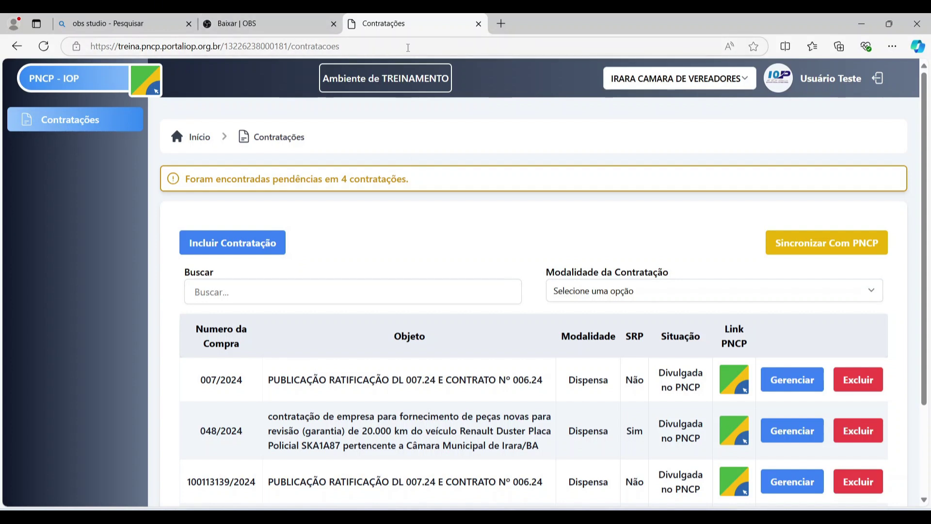
{"action": "left_click", "coordinate": [408, 47]}
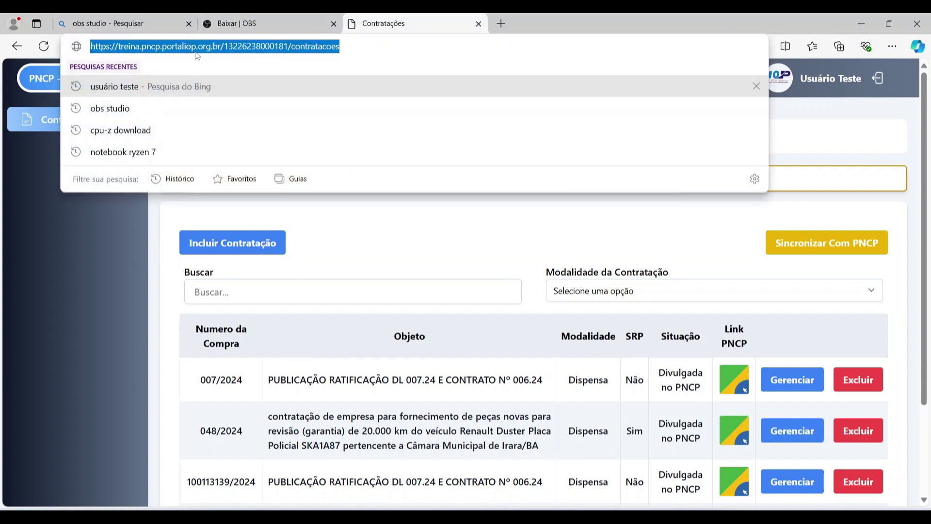
{"action": "left_click", "coordinate": [101, 279]}
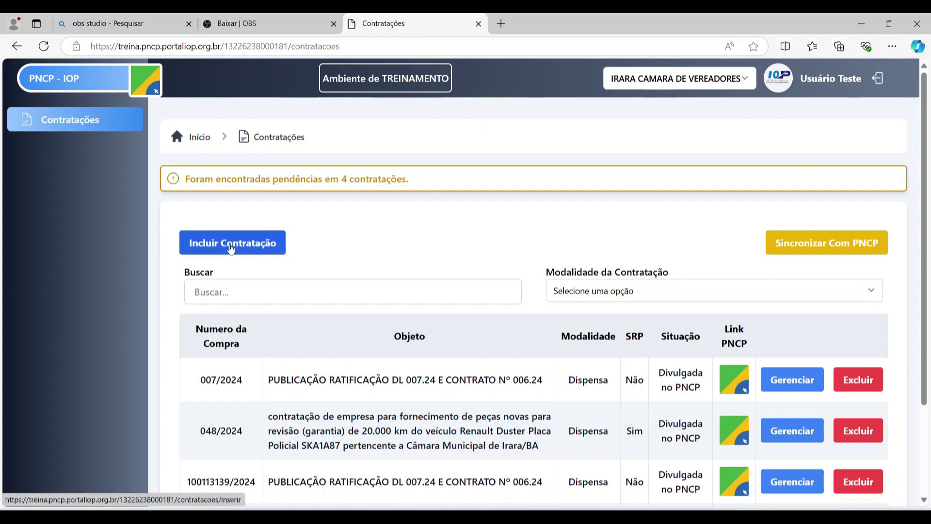
- Start a new contratação with Órgão and Unidade Compradora set to 1 - IRARA CAMARA DE VEREADORES
{"action": "left_click", "coordinate": [231, 243]}
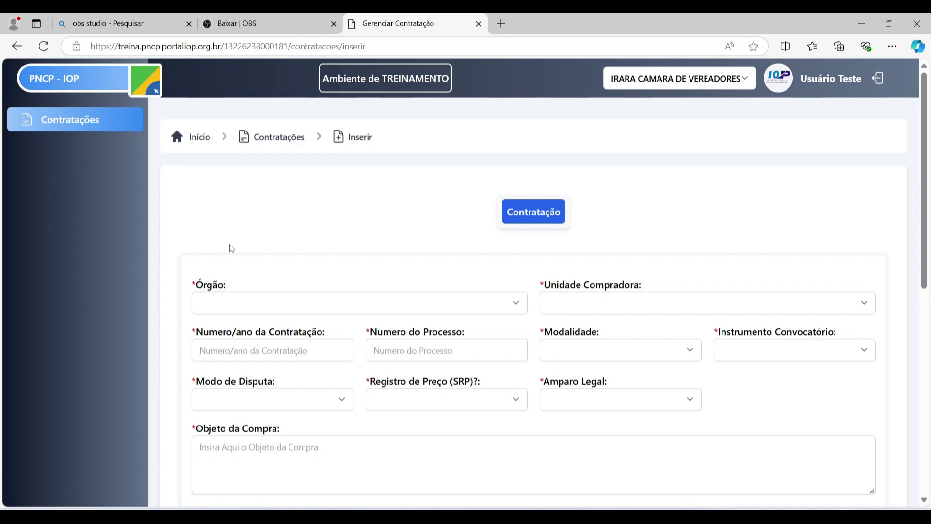
{"action": "scroll", "coordinate": [470, 228], "scroll_direction": "down", "scroll_amount": 2}
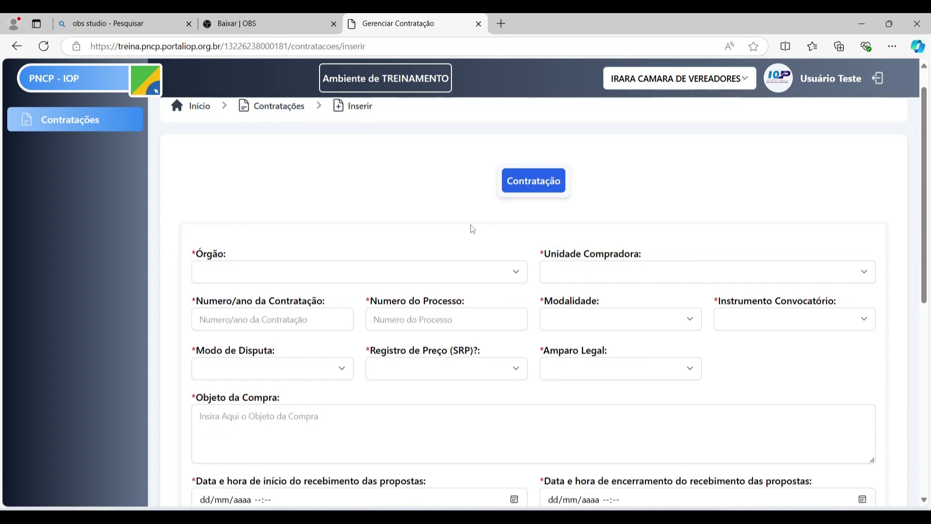
{"action": "left_click", "coordinate": [464, 247]}
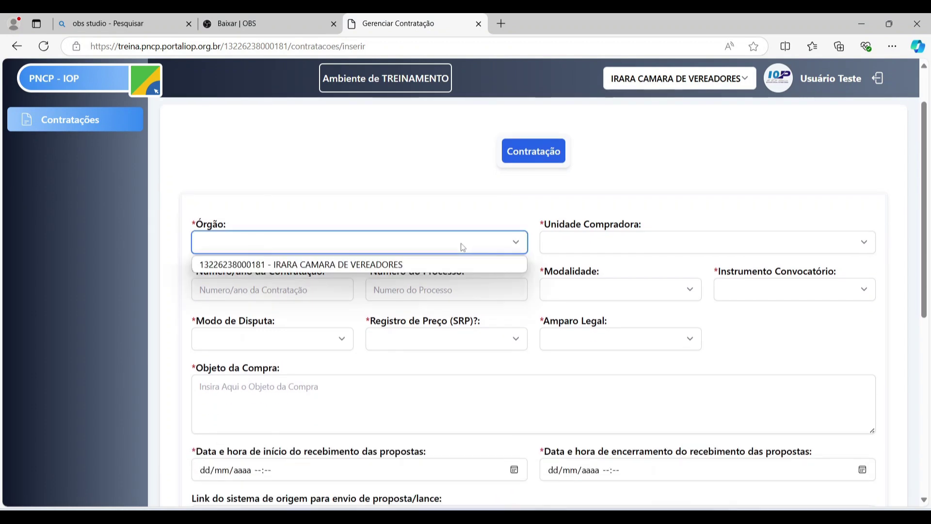
{"action": "left_click", "coordinate": [359, 264]}
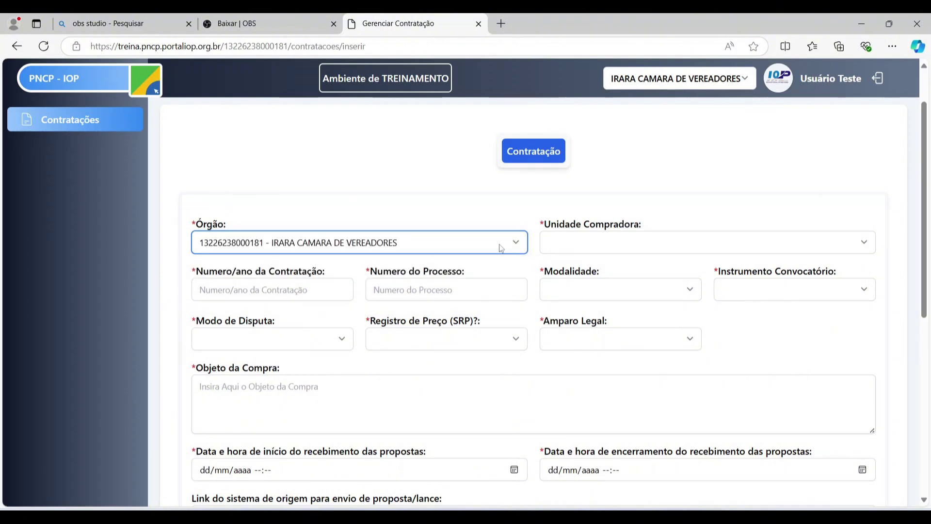
{"action": "left_click", "coordinate": [597, 242]}
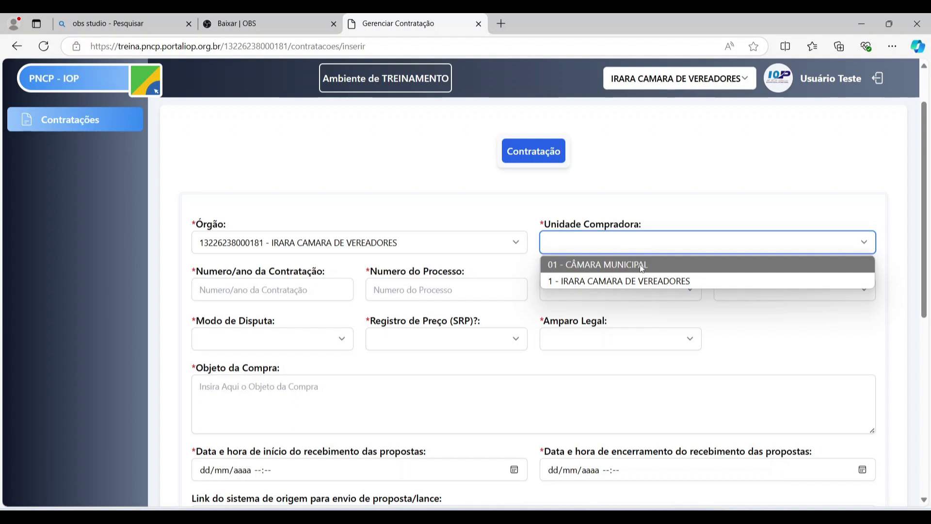
{"action": "left_click", "coordinate": [639, 281]}
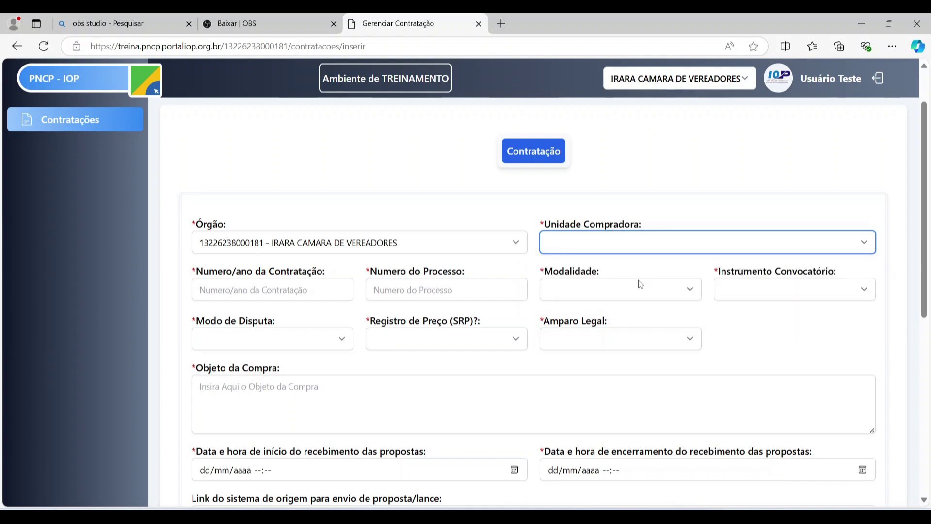
{"action": "left_click", "coordinate": [244, 296]}
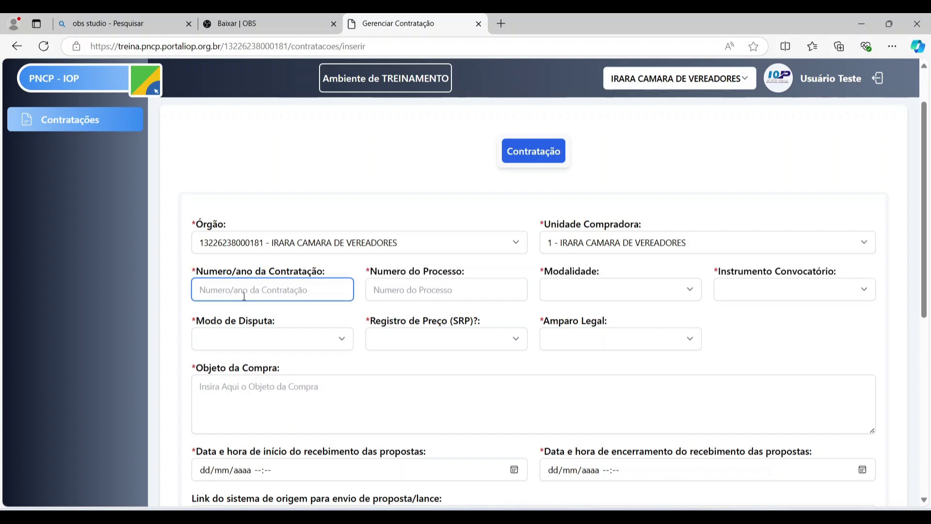
- Enter 170625/2024 as the contract's Numero/ano da Contratação
{"action": "type", "text": "1706"}
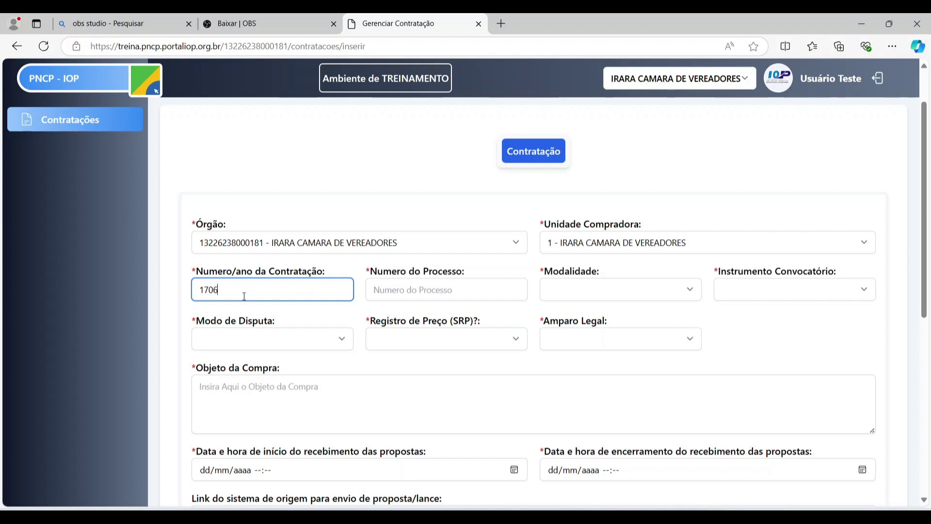
{"action": "type", "text": "25/2024"}
{"action": "double_click", "coordinate": [240, 294]}
{"action": "left_click", "coordinate": [428, 288]}
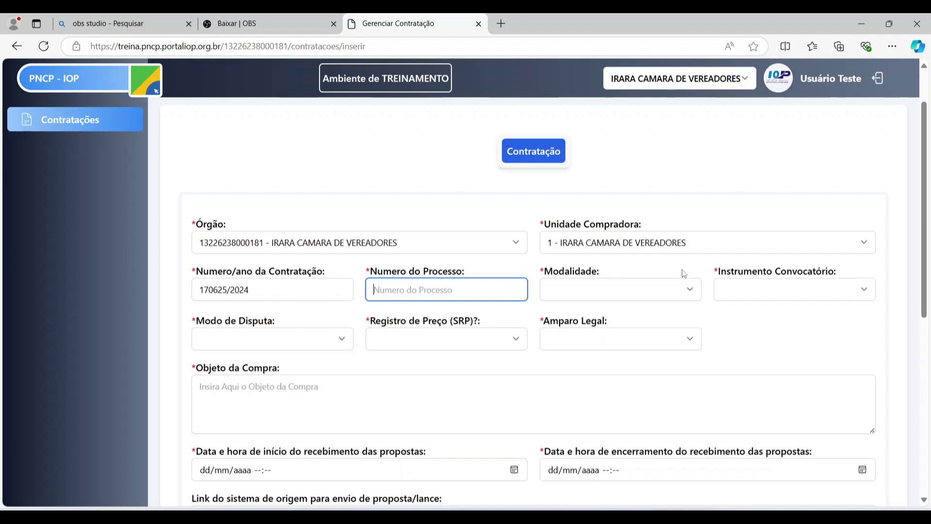
{"action": "scroll", "coordinate": [507, 272], "scroll_direction": "down", "scroll_amount": 4}
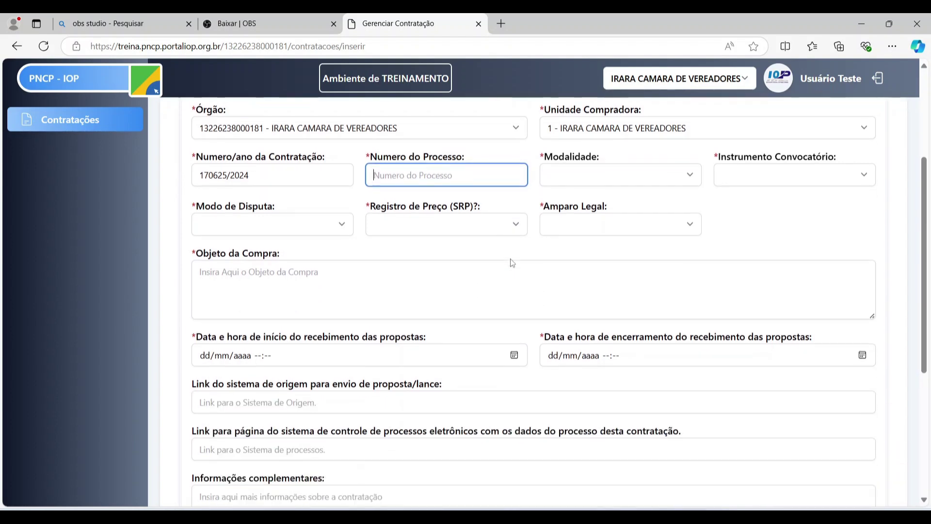
{"action": "scroll", "coordinate": [512, 263], "scroll_direction": "up", "scroll_amount": 3}
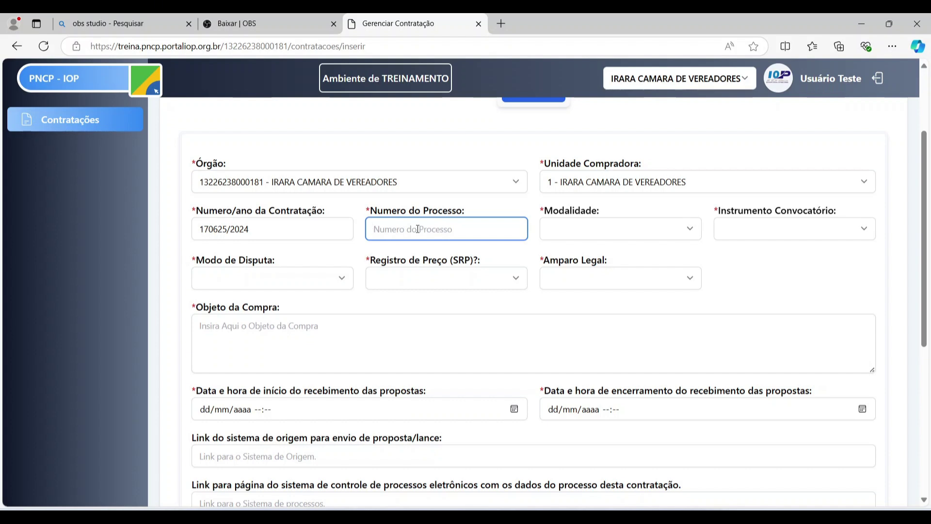
- Enter 0717/2024 as the Numero do Processo
{"action": "type", "text": "0717/2024"}
{"action": "double_click", "coordinate": [418, 229]}
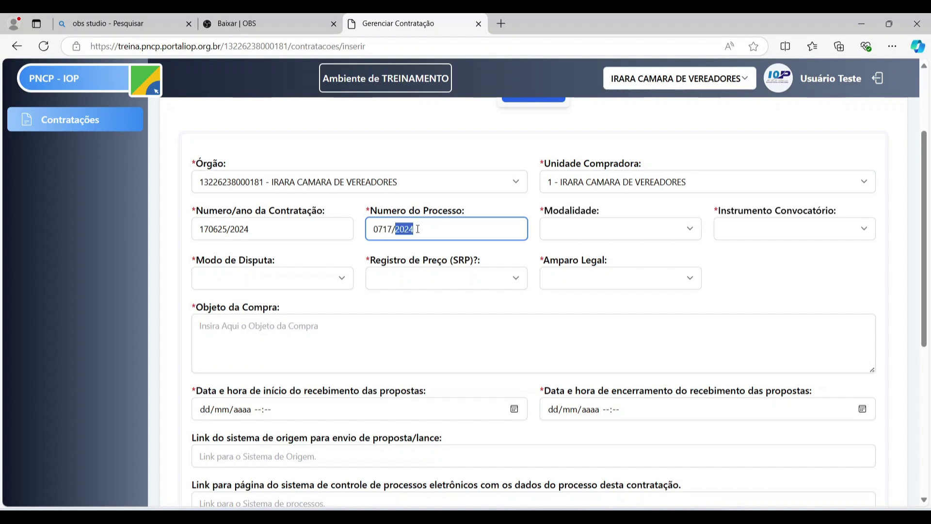
{"action": "left_click", "coordinate": [414, 229]}
{"action": "left_click", "coordinate": [578, 229]}
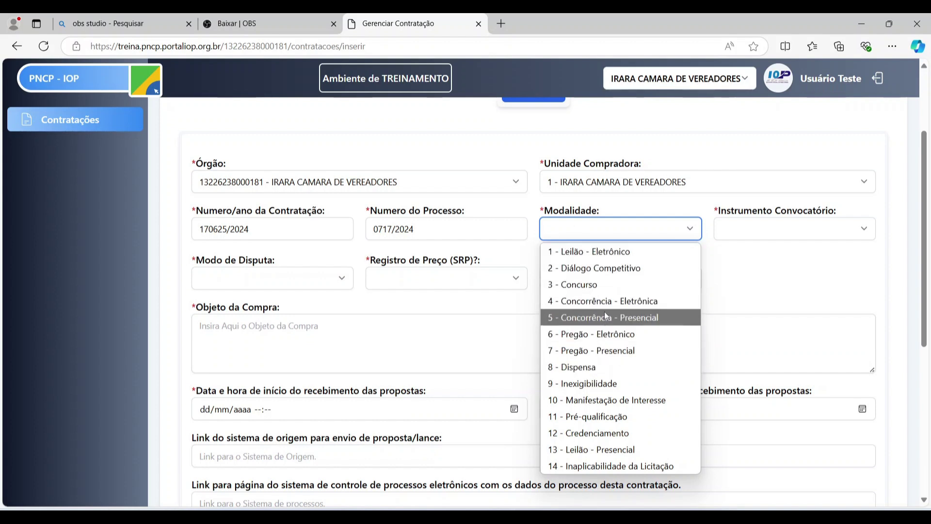
- Set the Modalidade to 8 - Dispensa, after briefly trying 3 - Concurso
{"action": "left_click", "coordinate": [604, 373]}
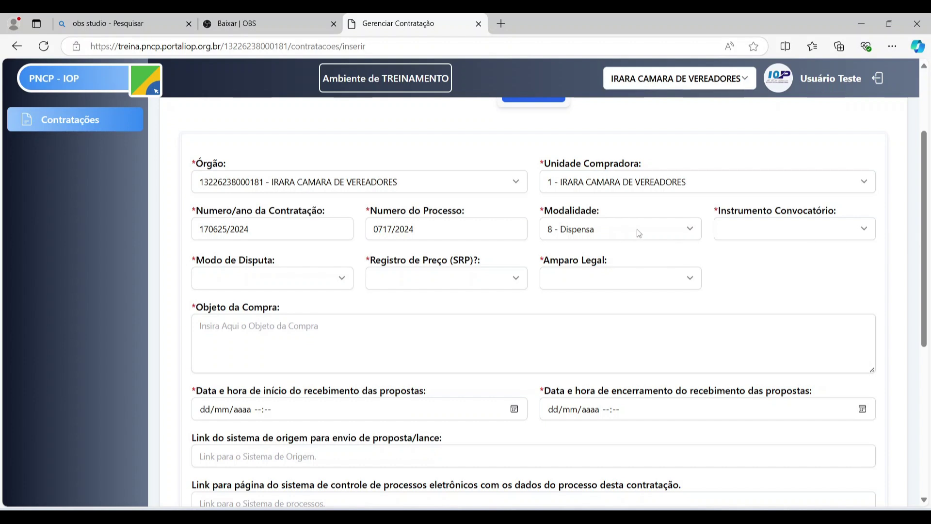
{"action": "left_click", "coordinate": [741, 236]}
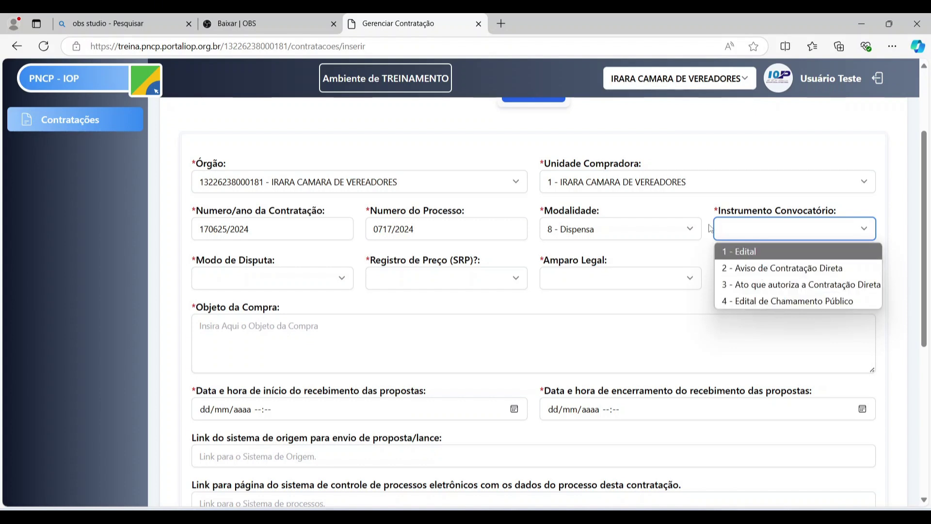
{"action": "left_click", "coordinate": [649, 229]}
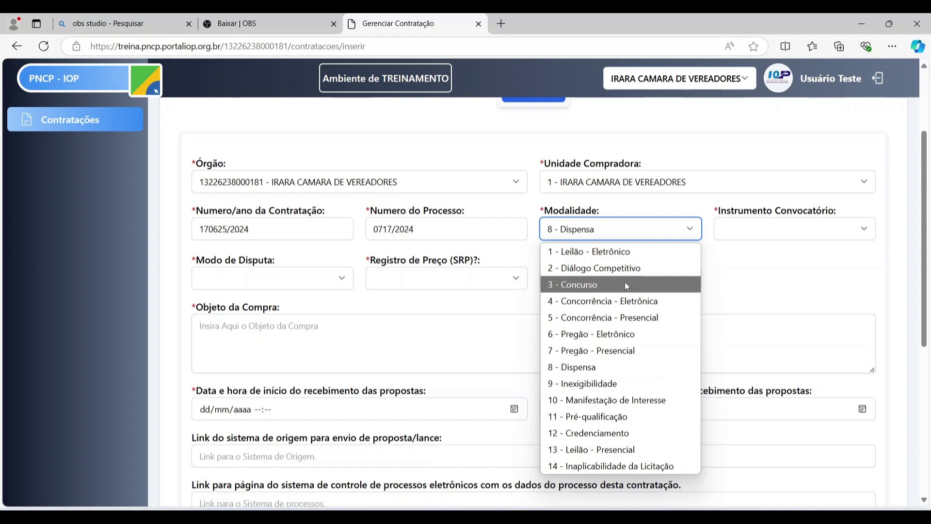
{"action": "left_click", "coordinate": [626, 284]}
{"action": "left_click", "coordinate": [742, 233]}
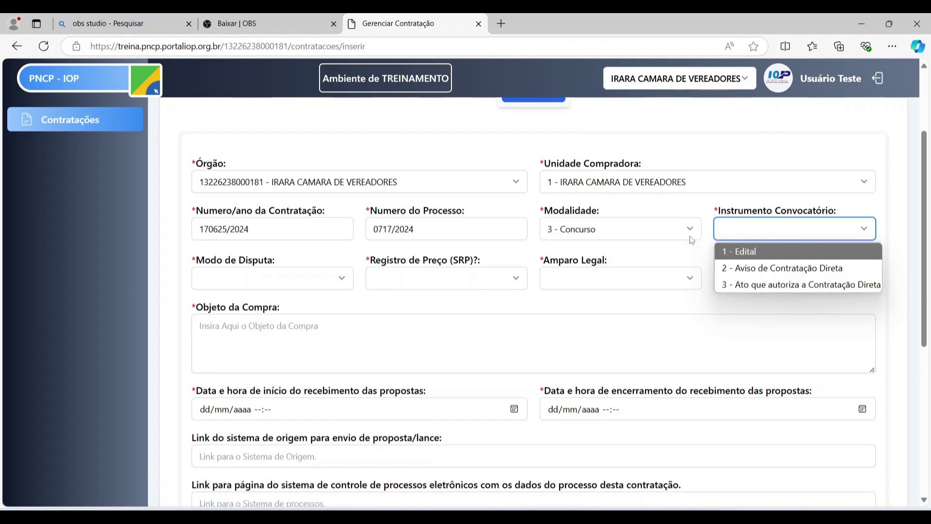
{"action": "left_click", "coordinate": [671, 240]}
{"action": "left_click", "coordinate": [754, 274]}
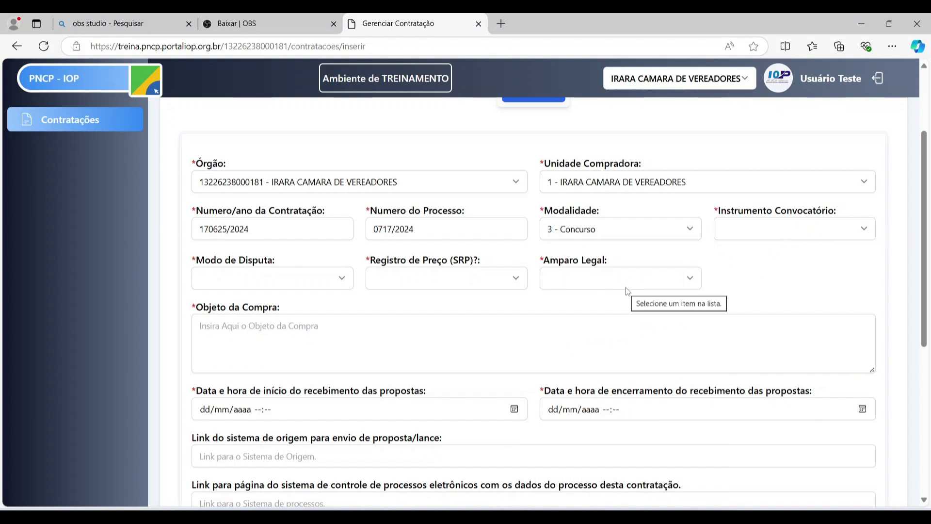
{"action": "left_click", "coordinate": [634, 234]}
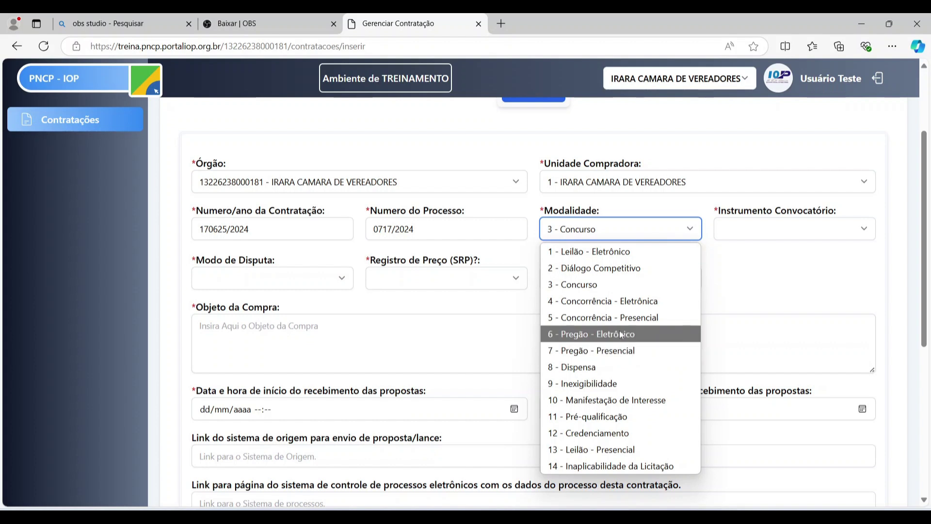
{"action": "left_click", "coordinate": [619, 364]}
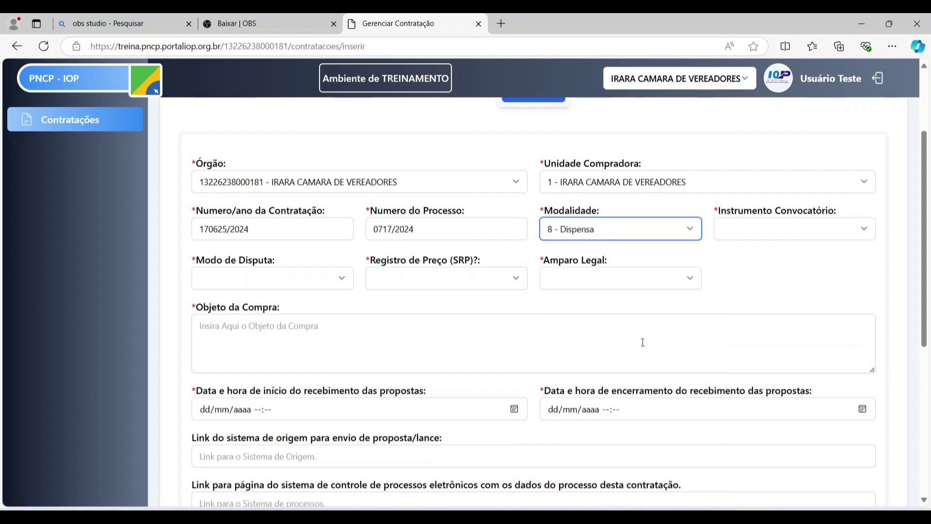
- Choose instrument 2 - Aviso de Contratação Direta and dispute mode 4 - Dispensa Com Disputa
{"action": "left_click", "coordinate": [794, 238]}
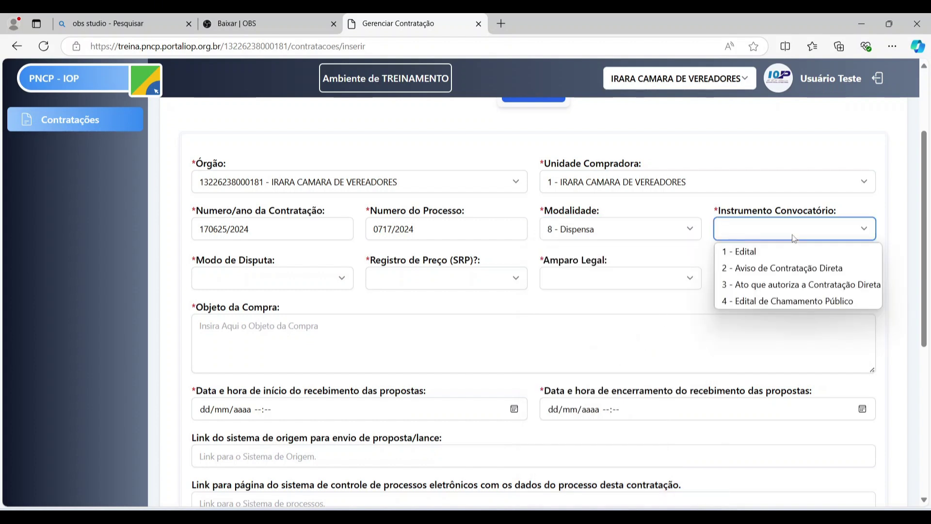
{"action": "left_click", "coordinate": [788, 276]}
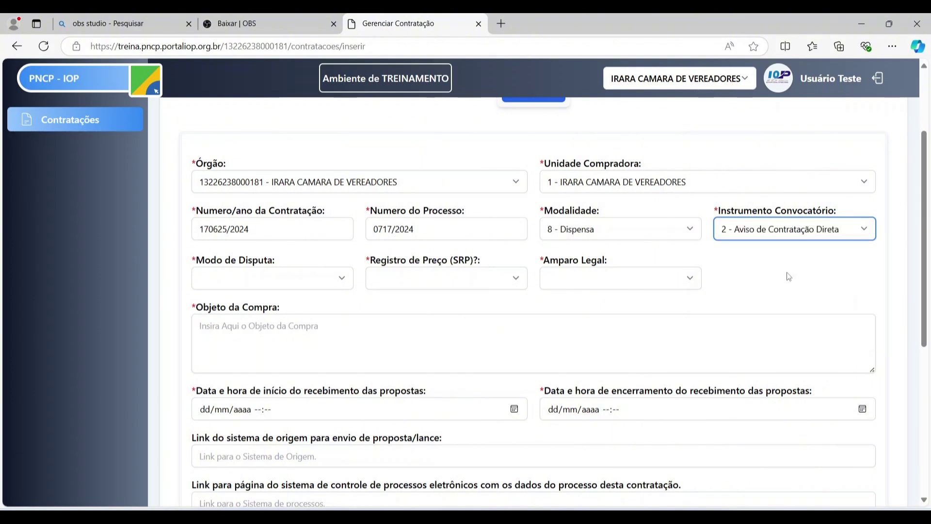
{"action": "left_click", "coordinate": [316, 281]}
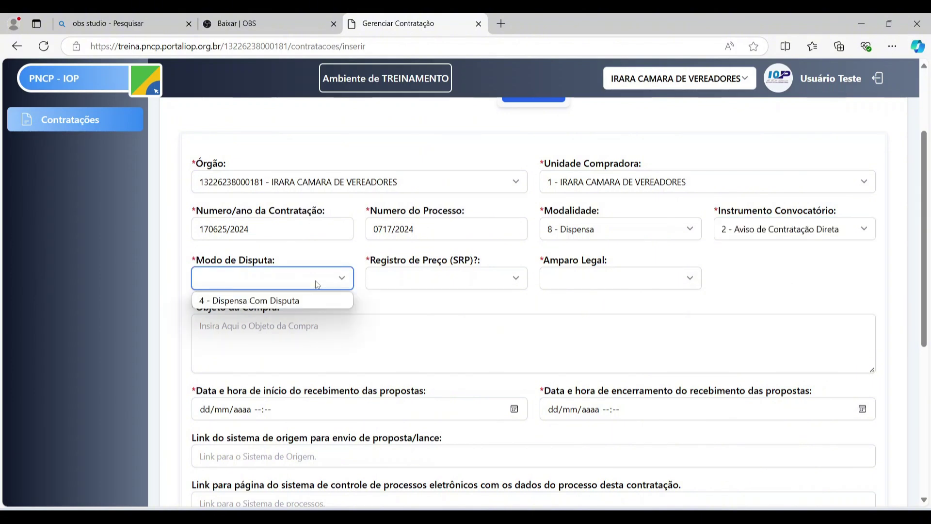
{"action": "left_click", "coordinate": [298, 302]}
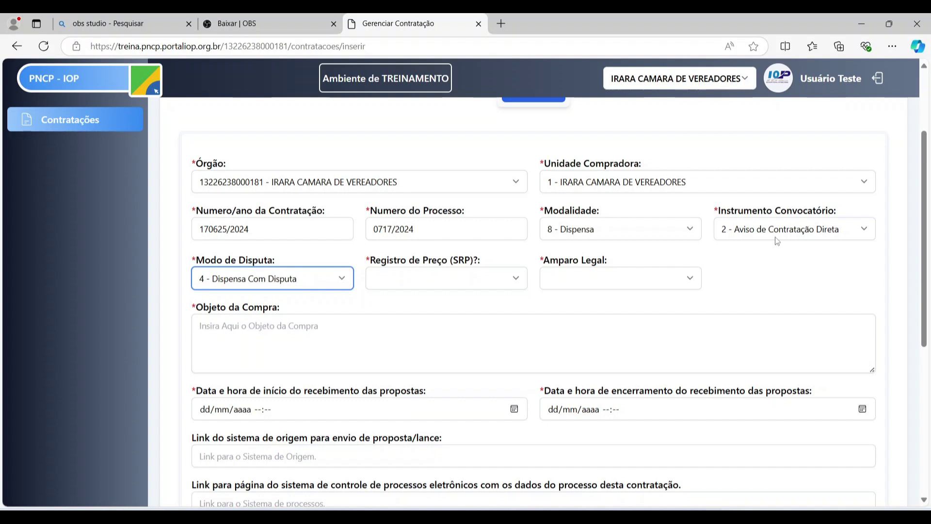
{"action": "left_click", "coordinate": [332, 278]}
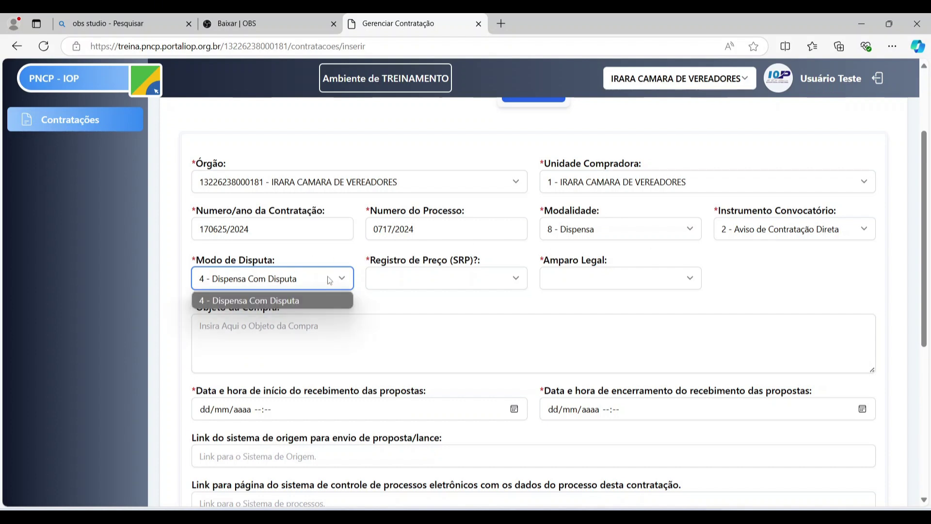
{"action": "left_click", "coordinate": [326, 284]}
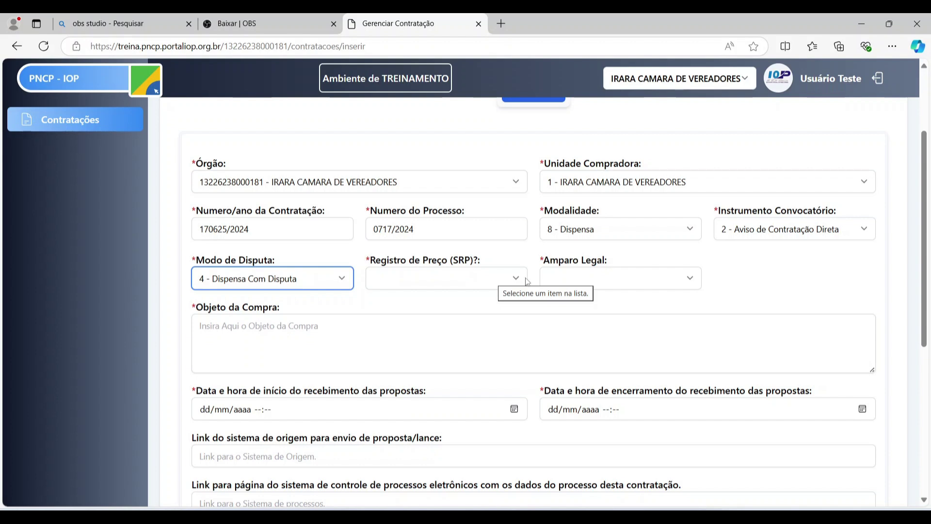
- Set Registro de Preço (SRP) to Sim
{"action": "left_click", "coordinate": [509, 280]}
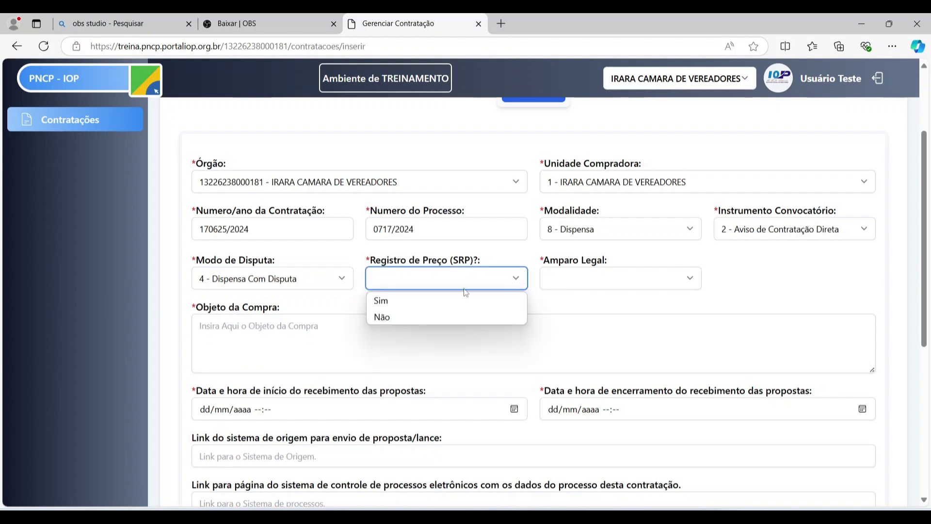
{"action": "left_click", "coordinate": [431, 302]}
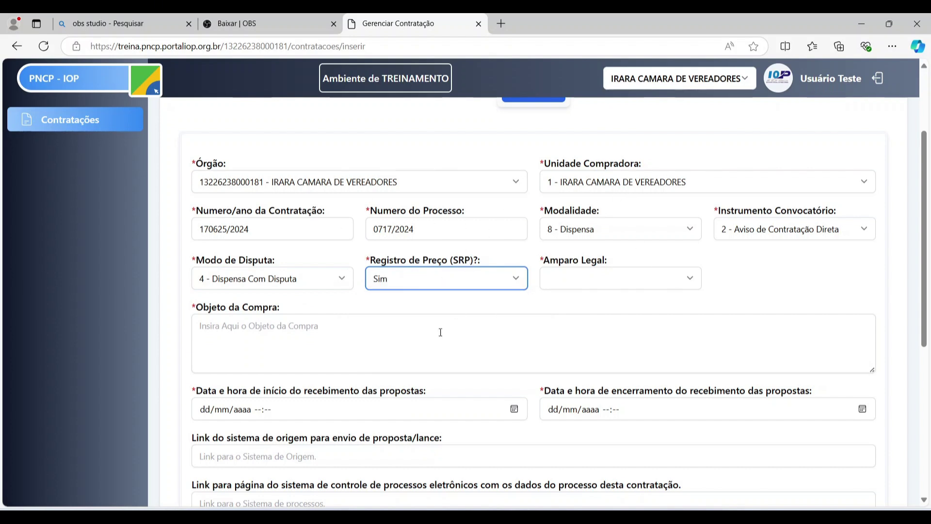
{"action": "scroll", "coordinate": [456, 305], "scroll_direction": "up", "scroll_amount": 1}
{"action": "scroll", "coordinate": [410, 281], "scroll_direction": "down", "scroll_amount": 1}
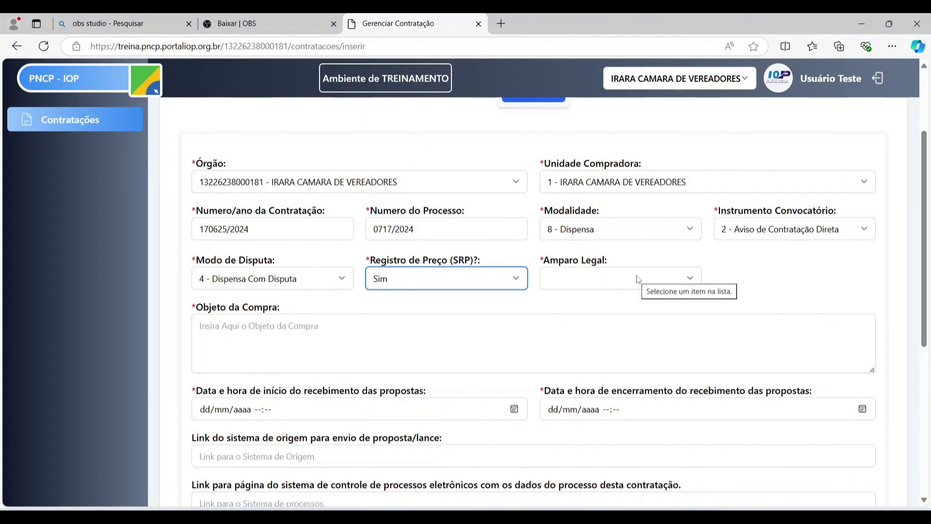
- Choose Amparo Legal 20 - Lei 14.133/2021, Art. 75, III, a
{"action": "left_click", "coordinate": [610, 279]}
{"action": "scroll", "coordinate": [790, 291], "scroll_direction": "up", "scroll_amount": 3}
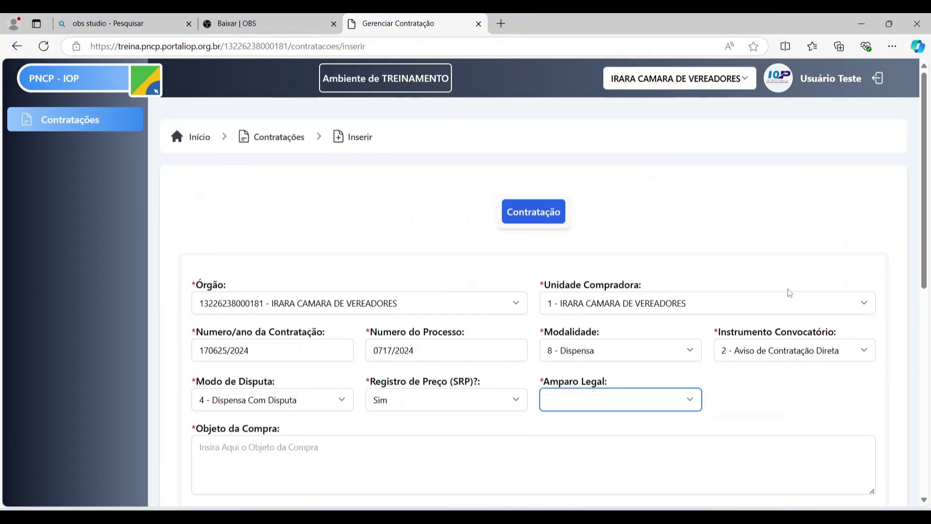
{"action": "left_click", "coordinate": [639, 402]}
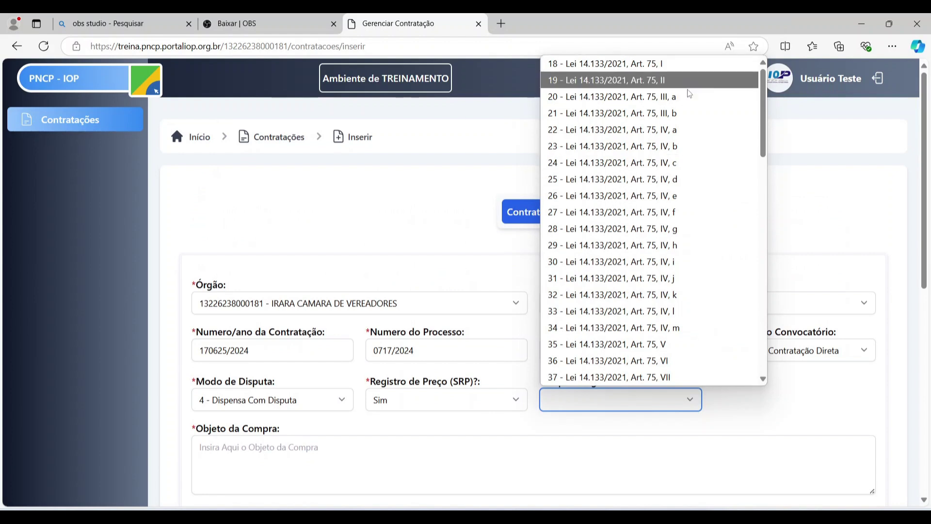
{"action": "scroll", "coordinate": [674, 223], "scroll_direction": "down", "scroll_amount": 12}
{"action": "scroll", "coordinate": [674, 222], "scroll_direction": "down", "scroll_amount": 5}
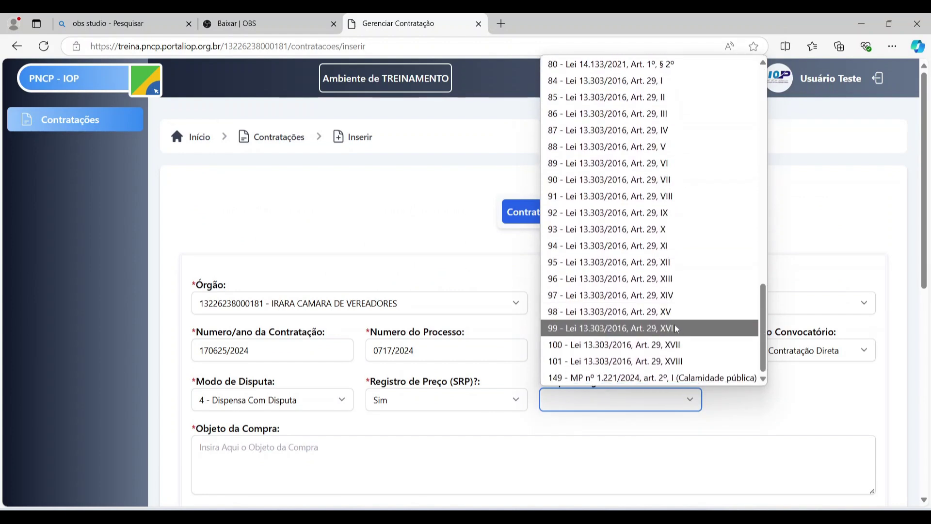
{"action": "scroll", "coordinate": [669, 221], "scroll_direction": "up", "scroll_amount": 9}
{"action": "scroll", "coordinate": [666, 218], "scroll_direction": "up", "scroll_amount": 6}
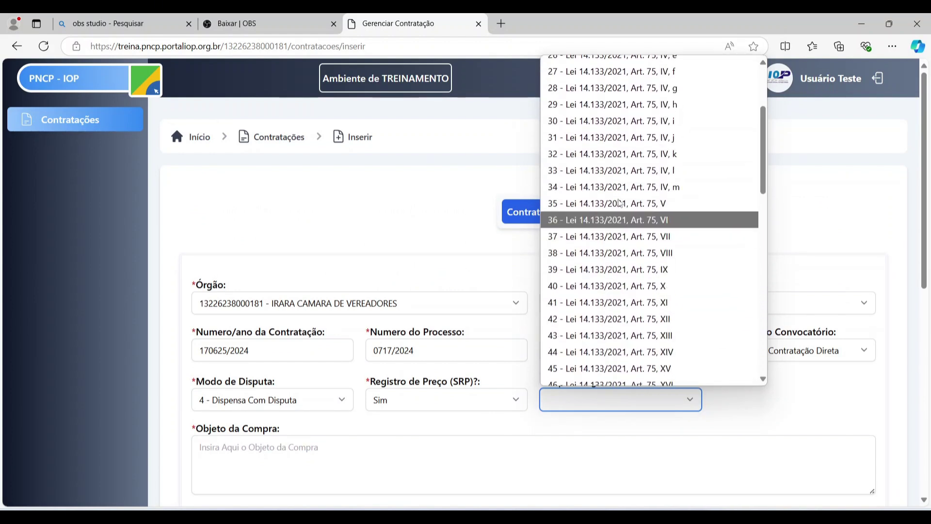
{"action": "scroll", "coordinate": [665, 176], "scroll_direction": "up", "scroll_amount": 2}
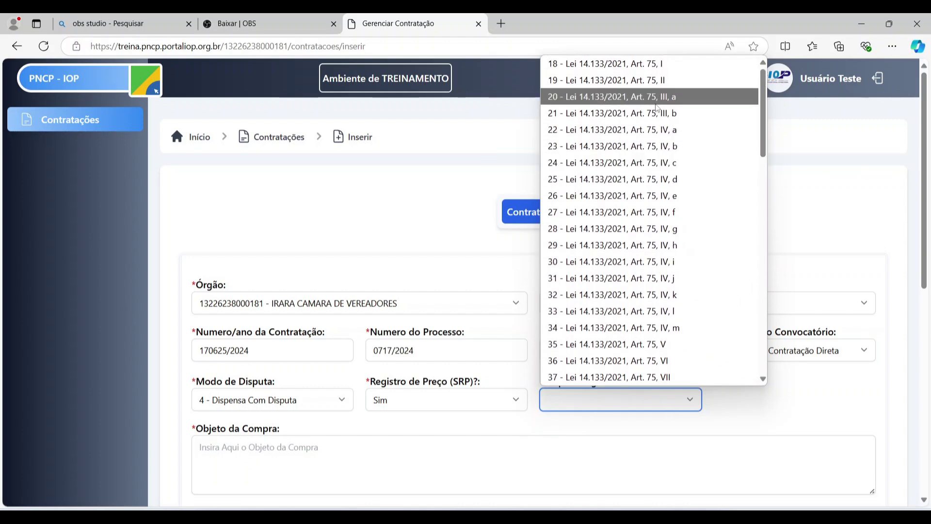
{"action": "left_click", "coordinate": [663, 97]}
{"action": "scroll", "coordinate": [831, 350], "scroll_direction": "down", "scroll_amount": 3}
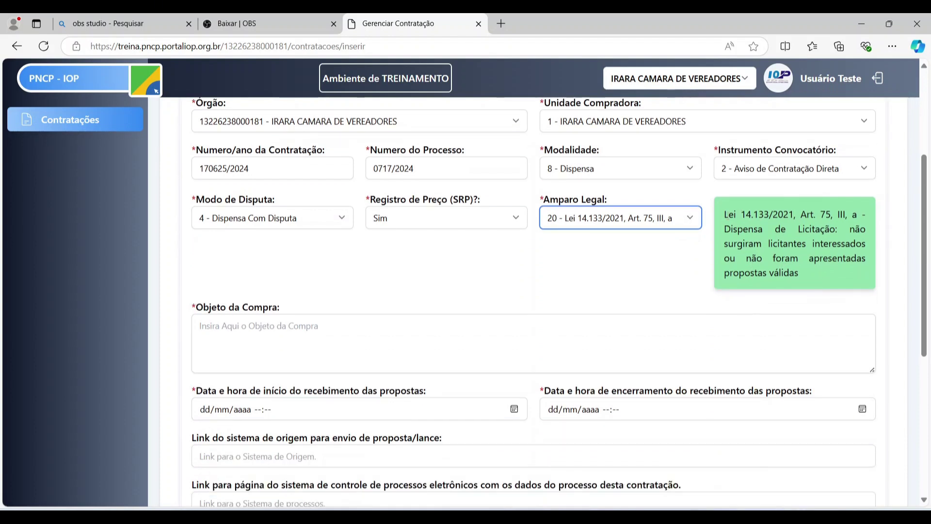
- Select the Amparo Legal description text to review it
{"action": "left_click_drag", "start_coordinate": [724, 214], "coordinate": [807, 277]}
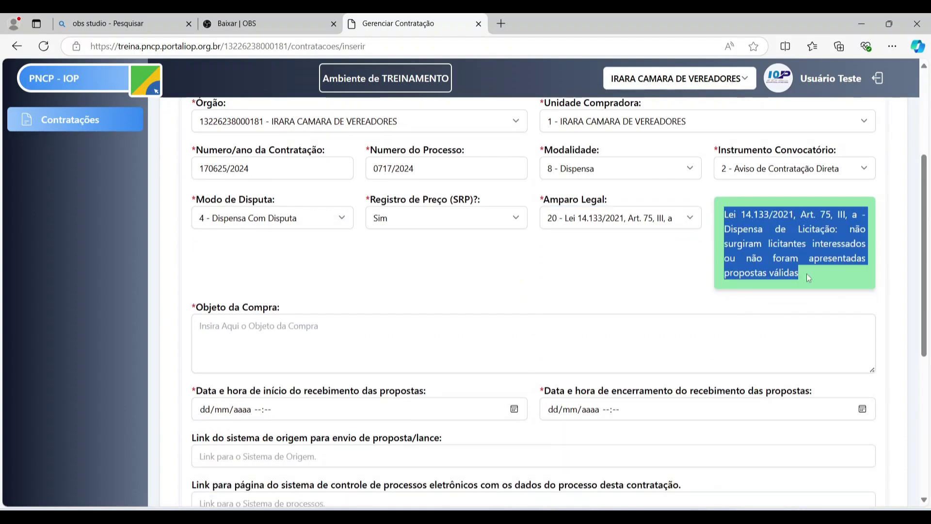
{"action": "left_click", "coordinate": [793, 238]}
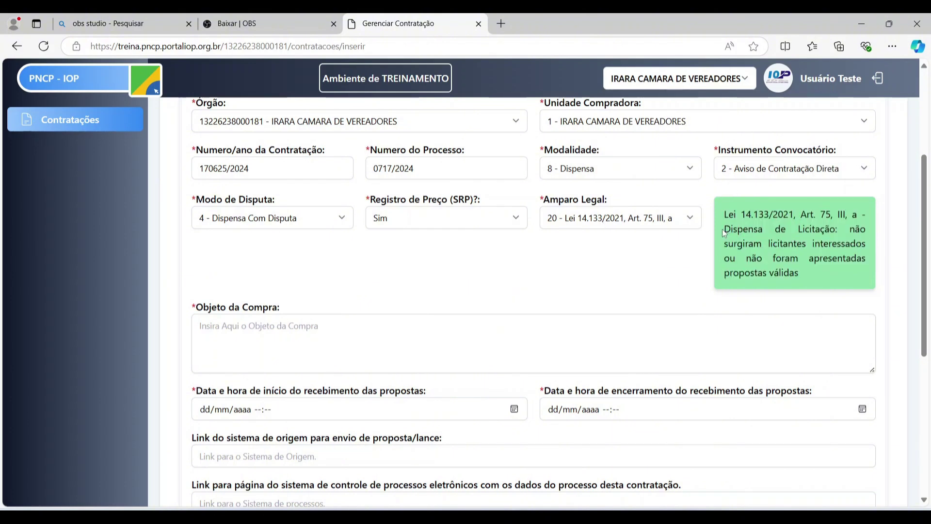
{"action": "left_click_drag", "start_coordinate": [723, 233], "coordinate": [800, 272]}
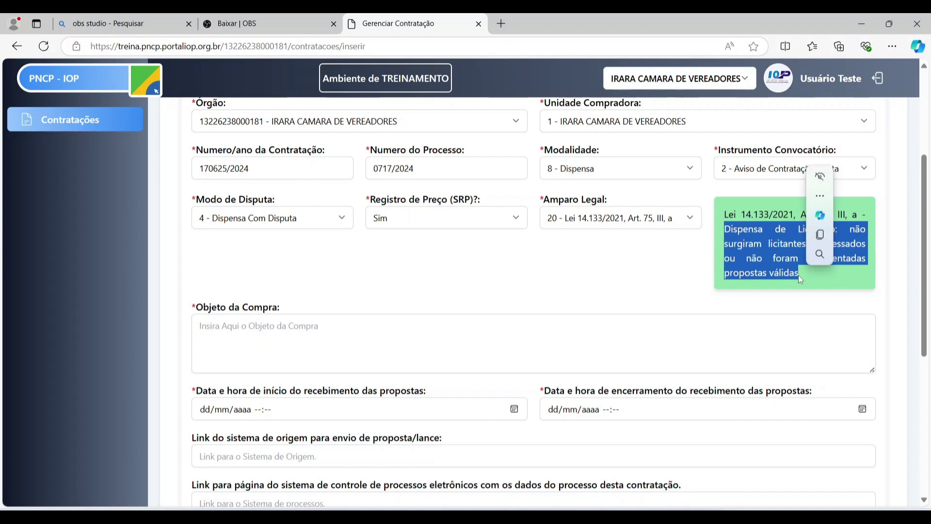
{"action": "left_click", "coordinate": [316, 317]}
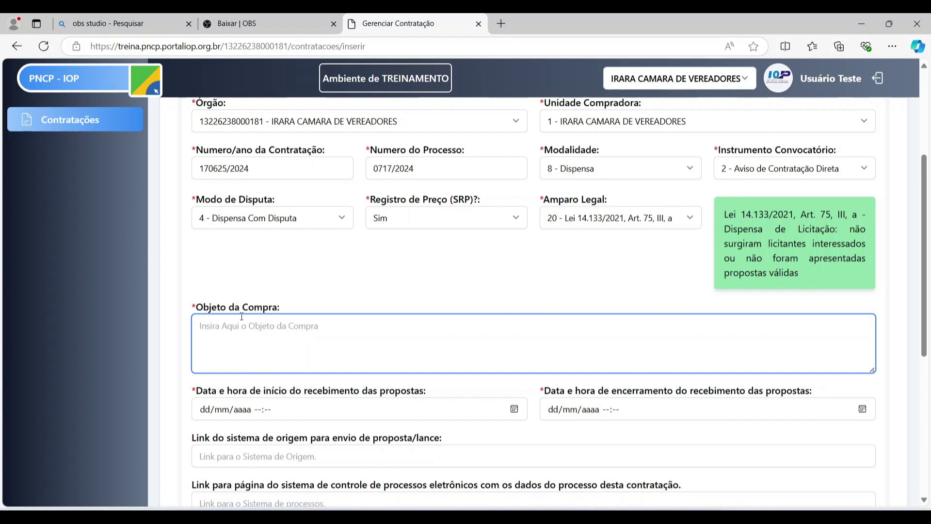
- Enter 'Contratação para adquirir insumos para a câmara' as the Objeto da Compra
{"action": "type", "text": "Contratação para ad"}
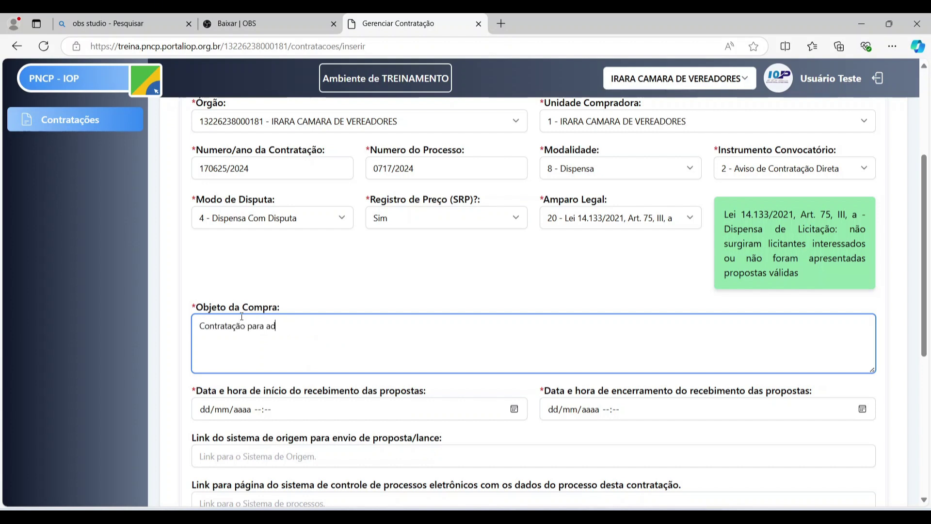
{"action": "type", "text": "quirir insumos para a câmara."}
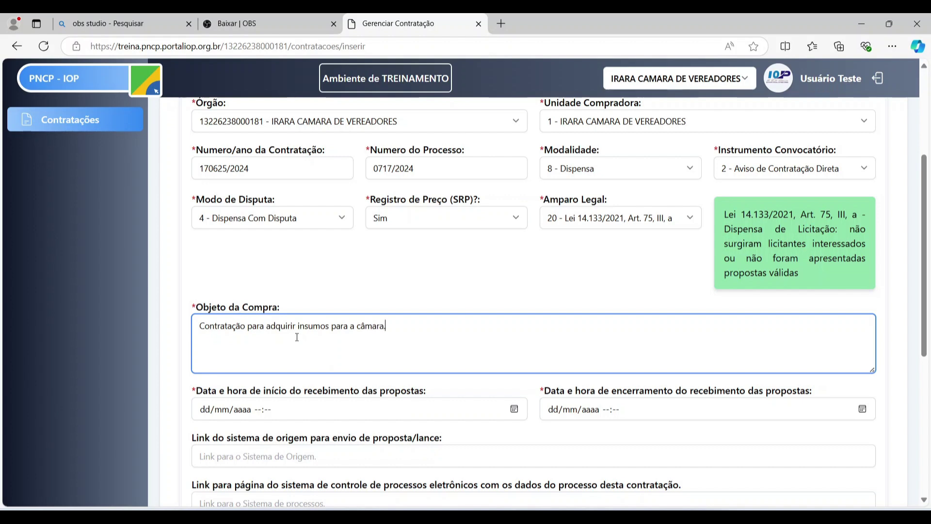
{"action": "scroll", "coordinate": [420, 317], "scroll_direction": "down", "scroll_amount": 1}
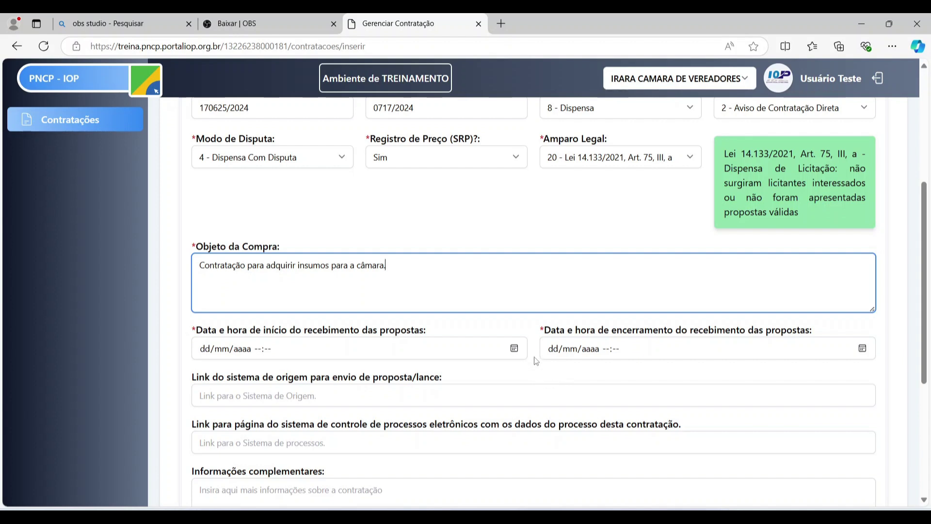
{"action": "scroll", "coordinate": [552, 382], "scroll_direction": "up", "scroll_amount": 1}
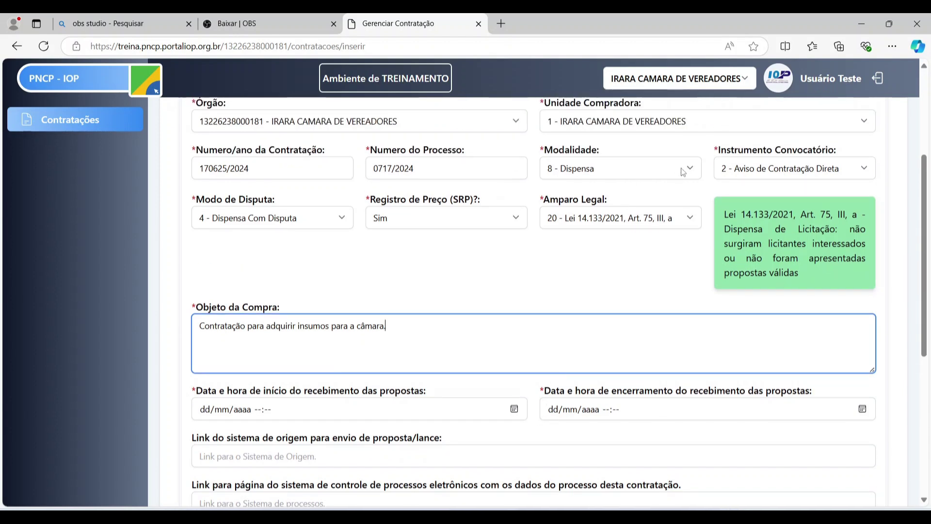
{"action": "left_click", "coordinate": [776, 174]}
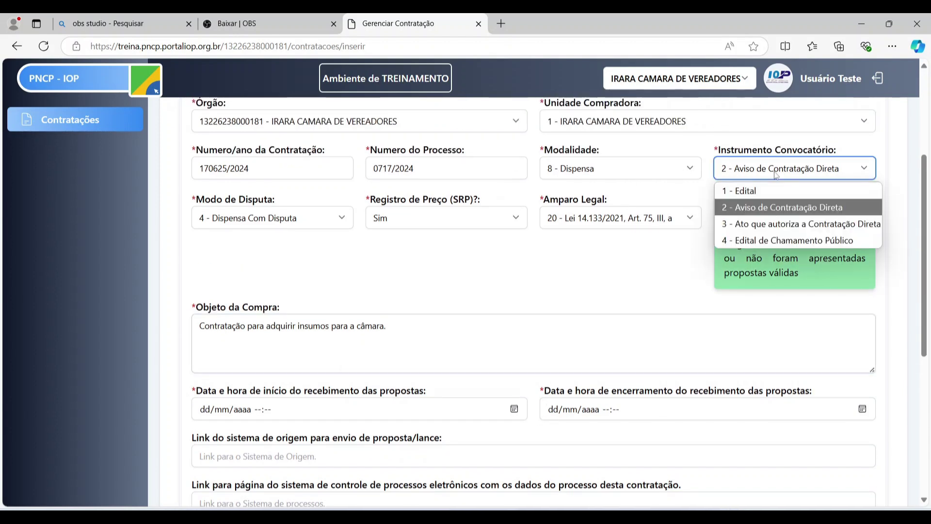
{"action": "left_click", "coordinate": [777, 225]}
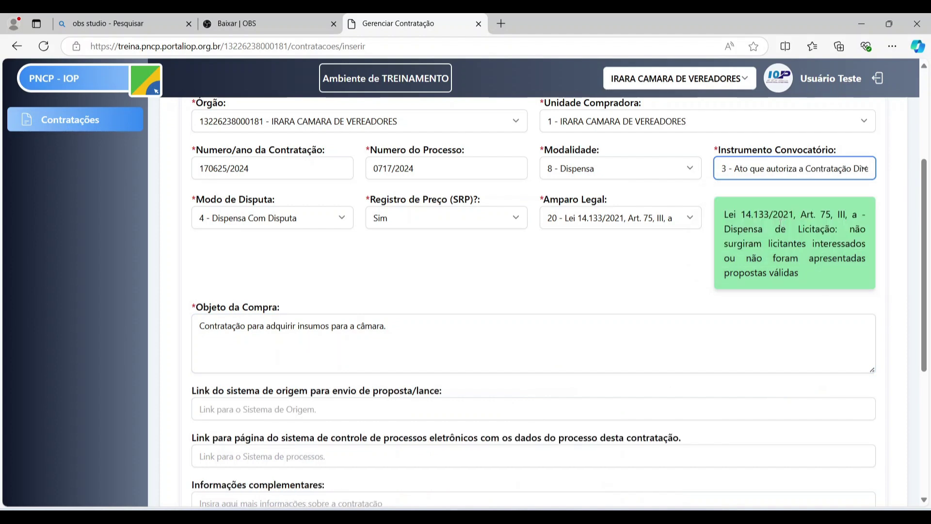
{"action": "left_click", "coordinate": [344, 218]}
{"action": "left_click", "coordinate": [320, 239]}
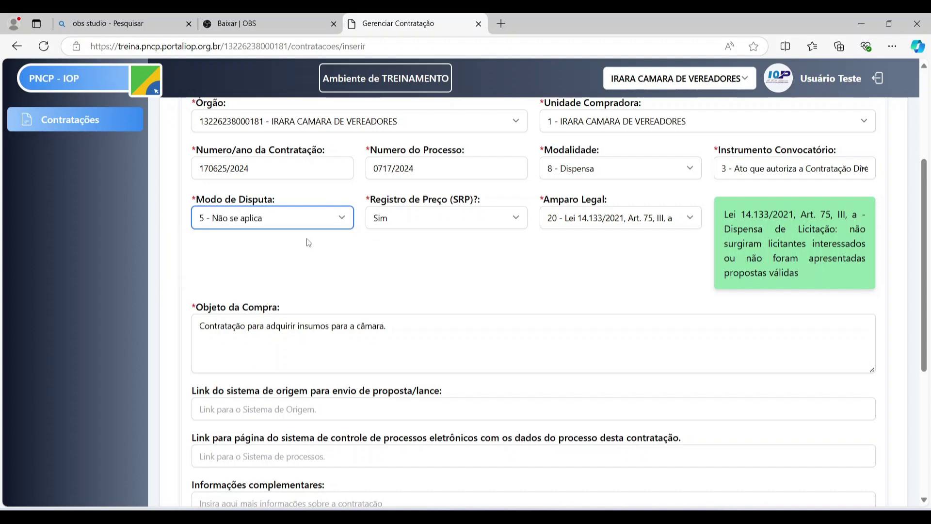
{"action": "scroll", "coordinate": [385, 432], "scroll_direction": "down", "scroll_amount": 2}
{"action": "scroll", "coordinate": [384, 432], "scroll_direction": "down", "scroll_amount": 3}
{"action": "scroll", "coordinate": [383, 273], "scroll_direction": "up", "scroll_amount": 4}
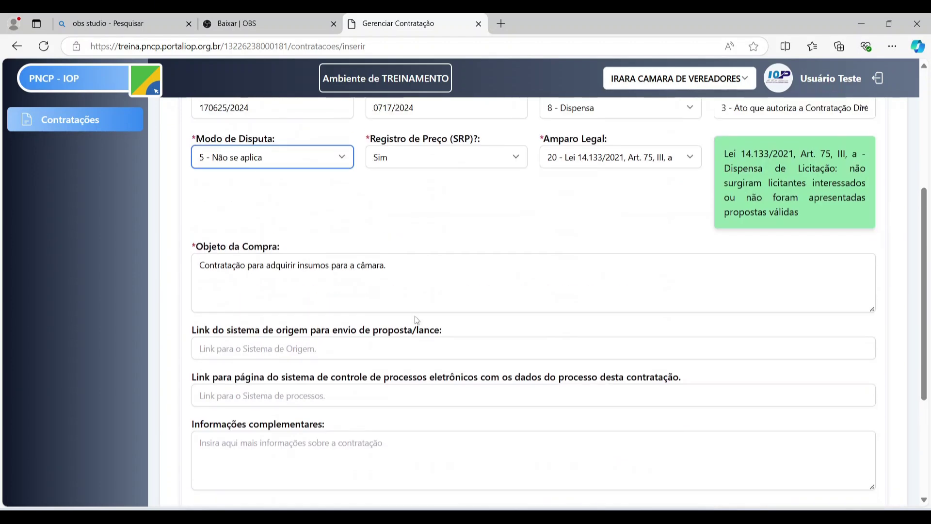
{"action": "scroll", "coordinate": [383, 273], "scroll_direction": "up", "scroll_amount": 2}
{"action": "left_click", "coordinate": [749, 235]}
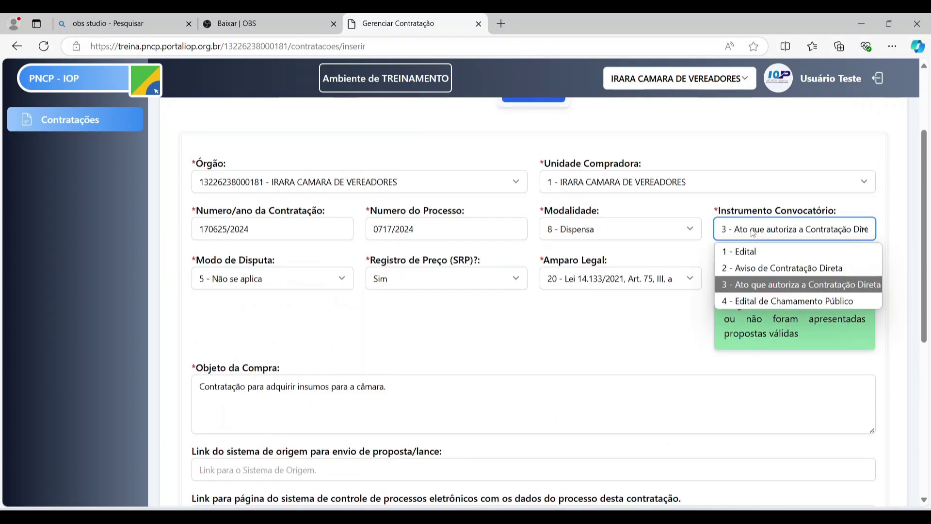
{"action": "left_click", "coordinate": [750, 268]}
{"action": "left_click", "coordinate": [339, 280]}
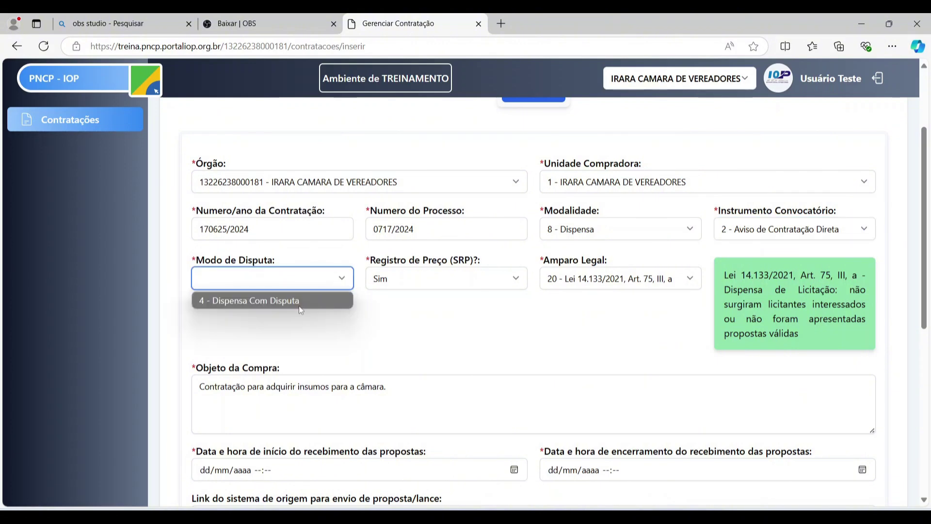
{"action": "left_click", "coordinate": [300, 303]}
{"action": "scroll", "coordinate": [633, 283], "scroll_direction": "down", "scroll_amount": 2}
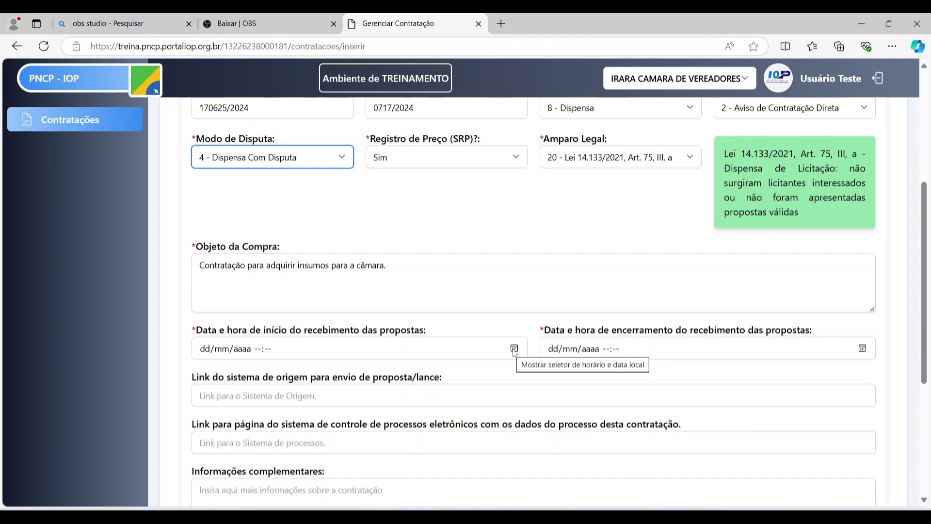
- Set proposal reception from 23/10/2024 17:11 to 30/10/2024 17:11
{"action": "left_click", "coordinate": [514, 349]}
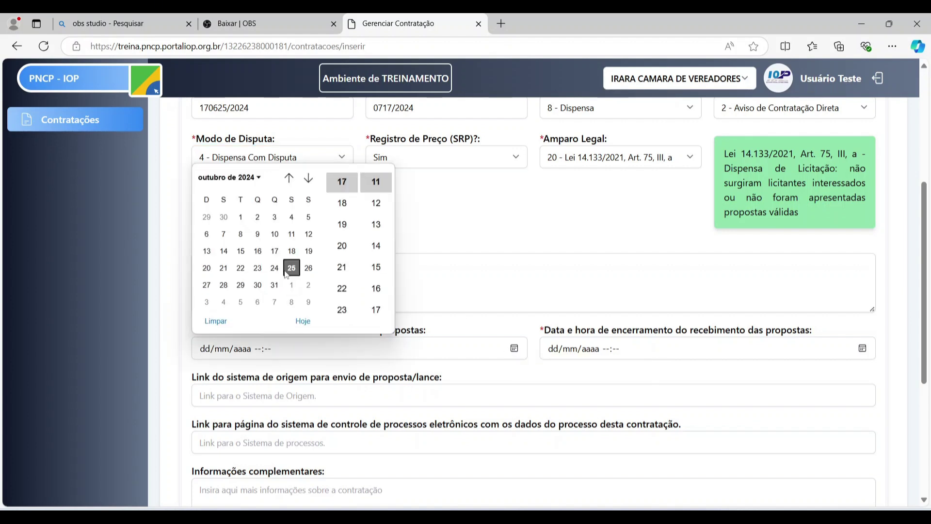
{"action": "left_click", "coordinate": [260, 270]}
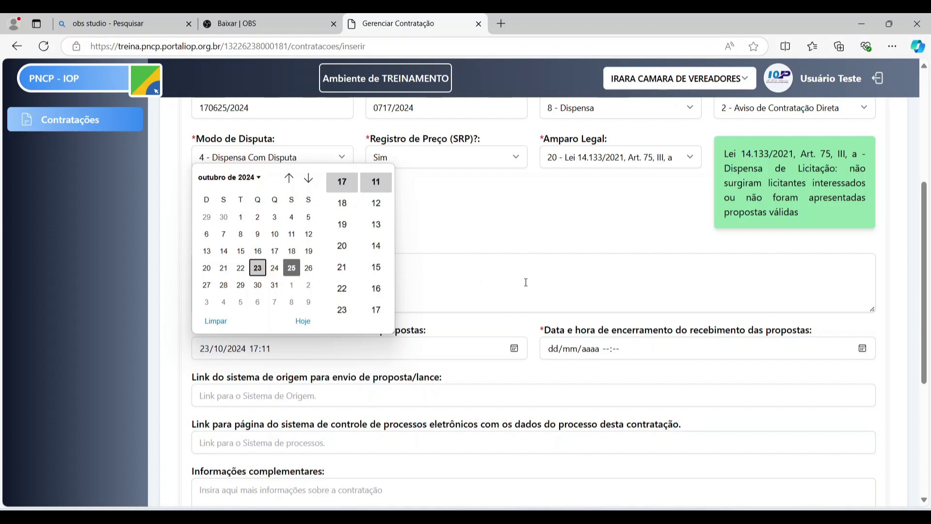
{"action": "left_click", "coordinate": [863, 349]}
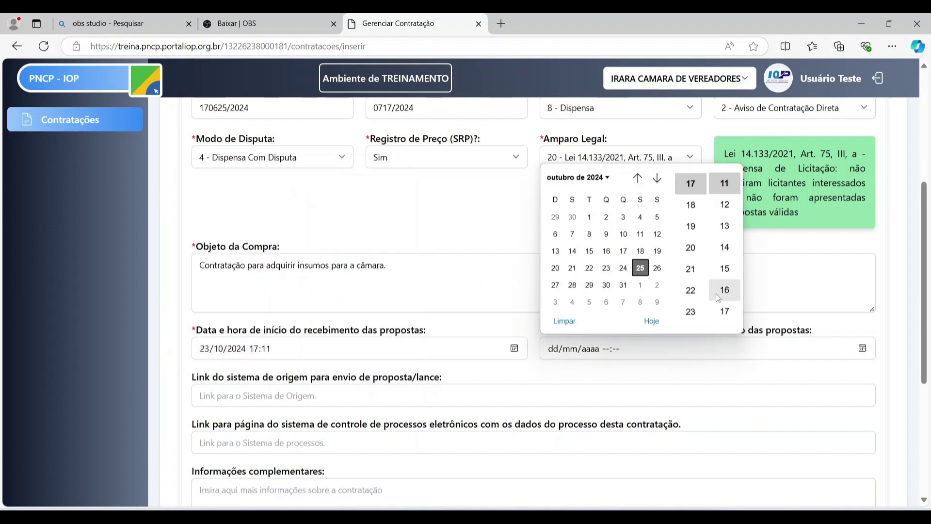
{"action": "left_click", "coordinate": [606, 285]}
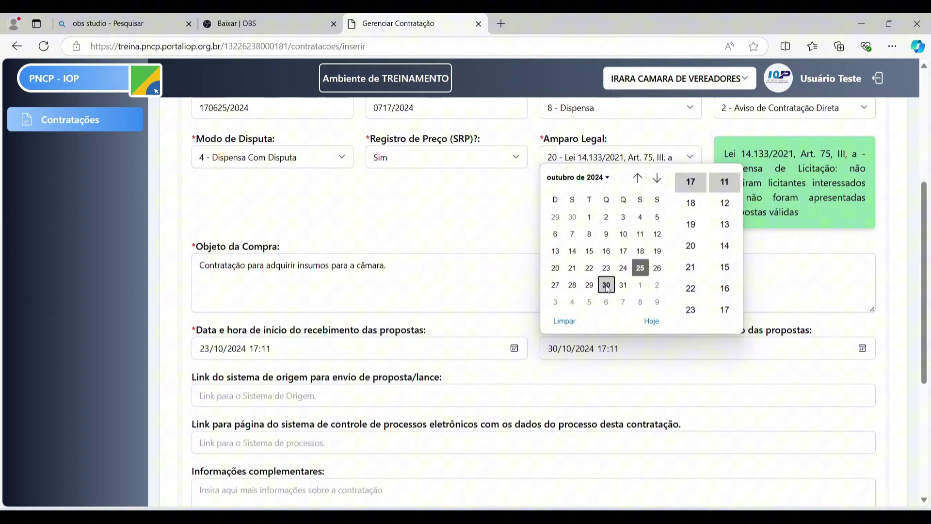
{"action": "left_click", "coordinate": [536, 374]}
{"action": "scroll", "coordinate": [498, 343], "scroll_direction": "down", "scroll_amount": 1}
{"action": "scroll", "coordinate": [376, 302], "scroll_direction": "down", "scroll_amount": 2}
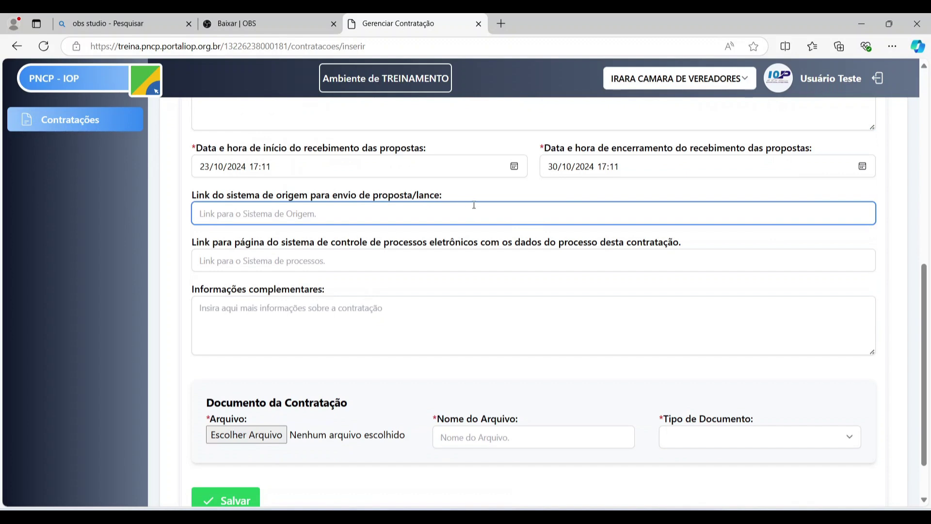
{"action": "scroll", "coordinate": [534, 191], "scroll_direction": "down", "scroll_amount": 1}
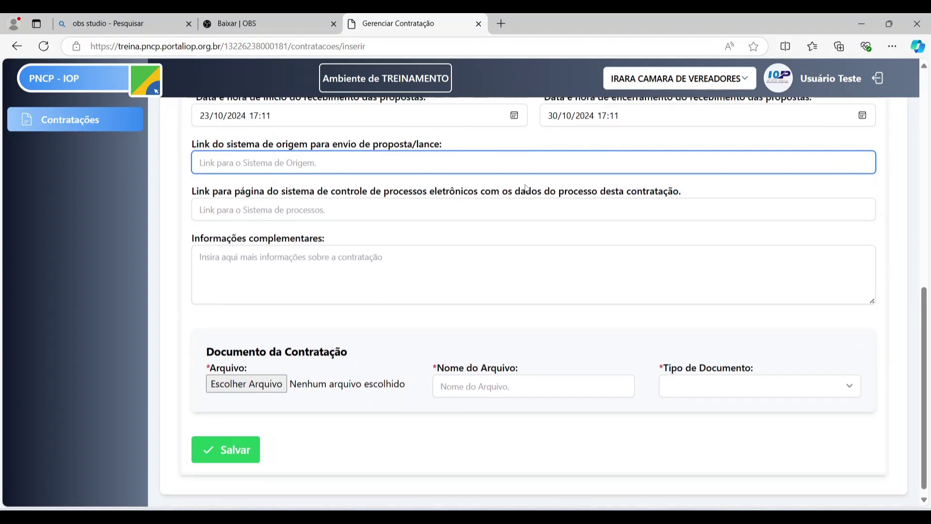
{"action": "scroll", "coordinate": [436, 242], "scroll_direction": "down", "scroll_amount": 1}
{"action": "scroll", "coordinate": [440, 228], "scroll_direction": "up", "scroll_amount": 3}
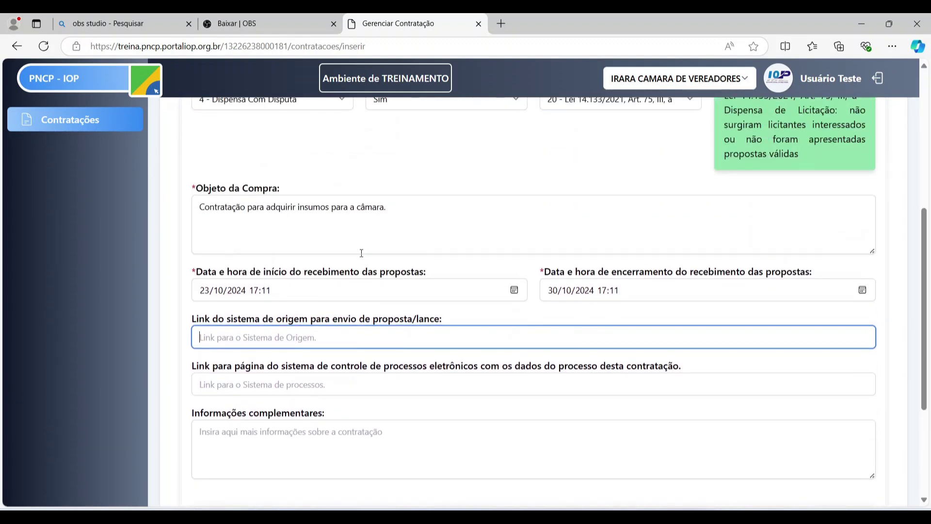
{"action": "scroll", "coordinate": [244, 301], "scroll_direction": "down", "scroll_amount": 1}
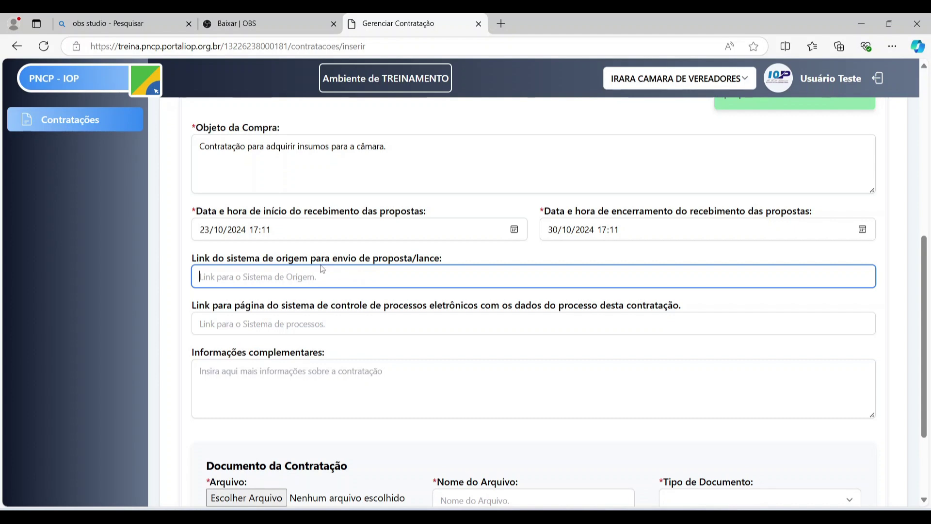
{"action": "scroll", "coordinate": [267, 313], "scroll_direction": "up", "scroll_amount": 2}
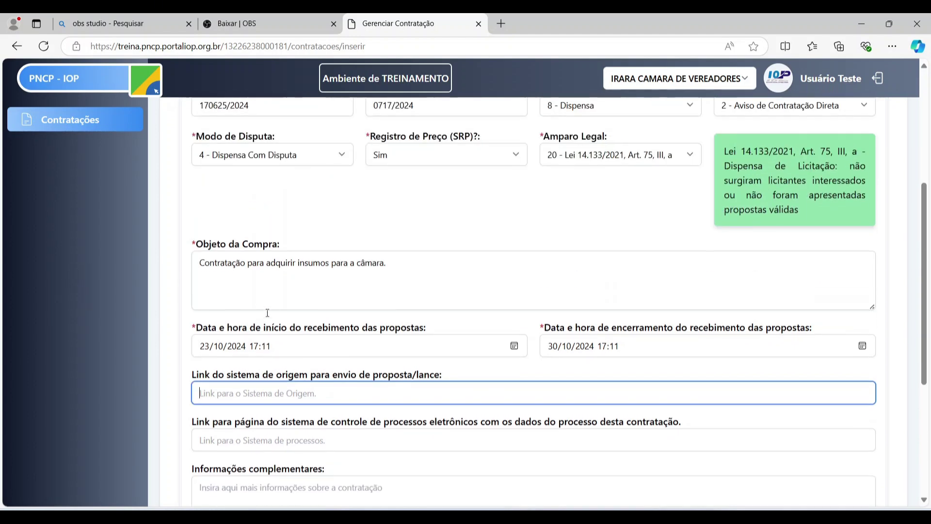
{"action": "scroll", "coordinate": [267, 313], "scroll_direction": "up", "scroll_amount": 1}
{"action": "scroll", "coordinate": [401, 138], "scroll_direction": "down", "scroll_amount": 4}
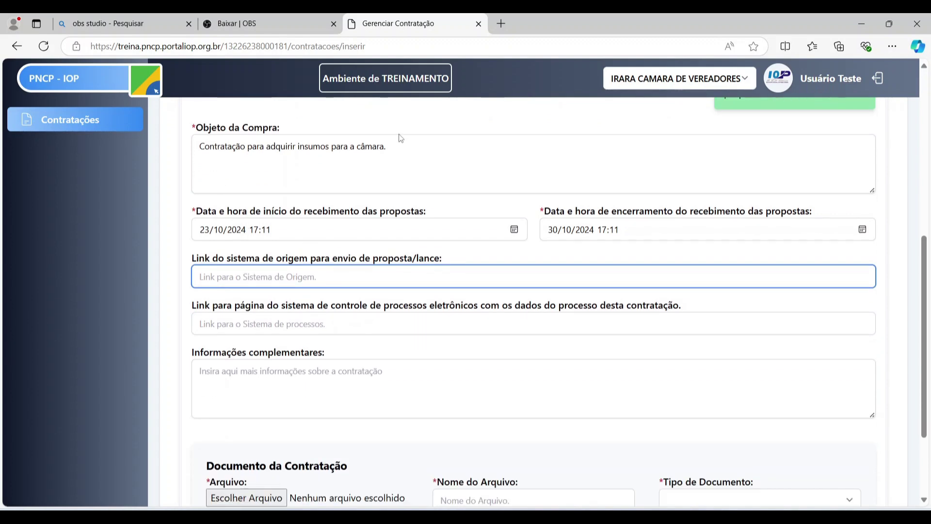
{"action": "scroll", "coordinate": [192, 273], "scroll_direction": "up", "scroll_amount": 1}
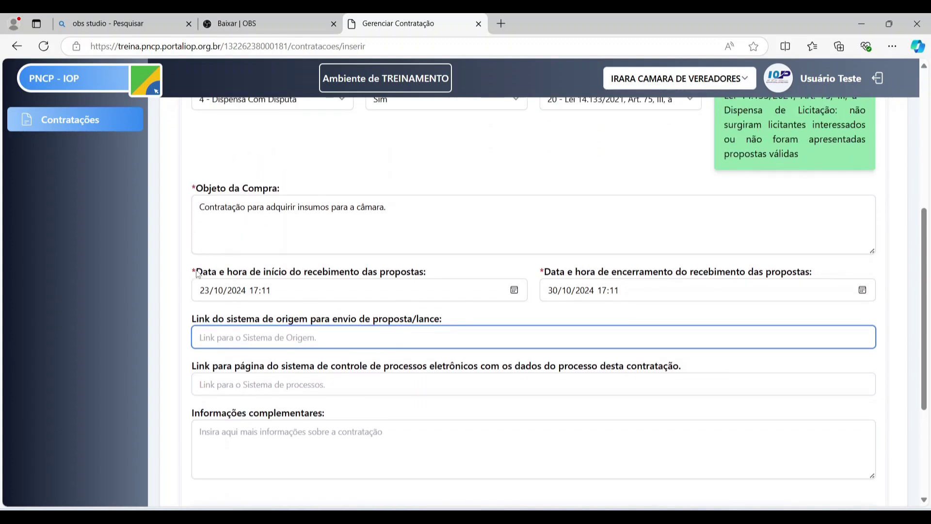
{"action": "left_click_drag", "start_coordinate": [197, 274], "coordinate": [192, 273]}
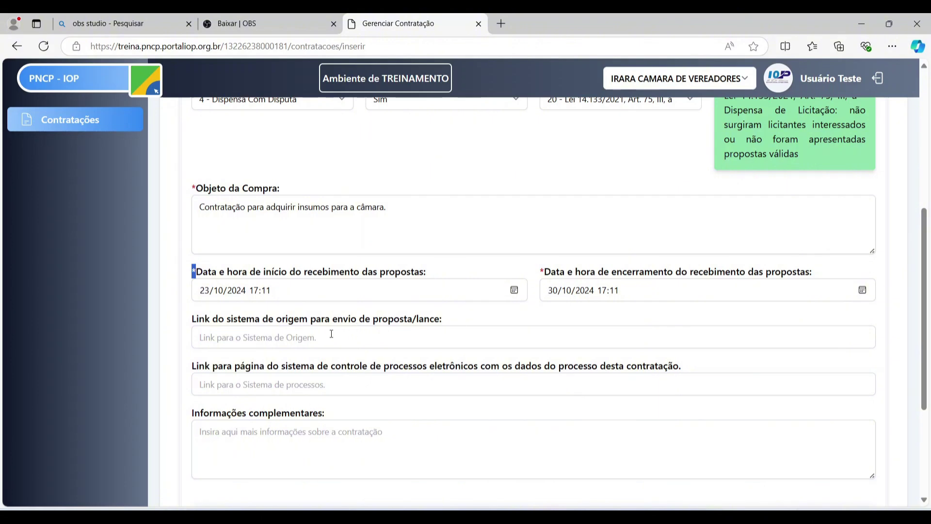
{"action": "scroll", "coordinate": [456, 274], "scroll_direction": "up", "scroll_amount": 2}
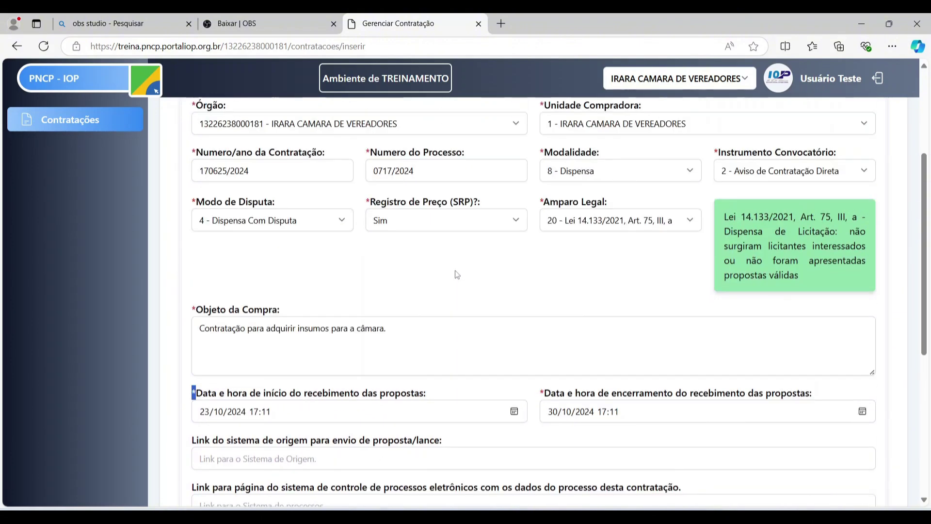
{"action": "scroll", "coordinate": [457, 274], "scroll_direction": "up", "scroll_amount": 2}
{"action": "scroll", "coordinate": [446, 312], "scroll_direction": "down", "scroll_amount": 2}
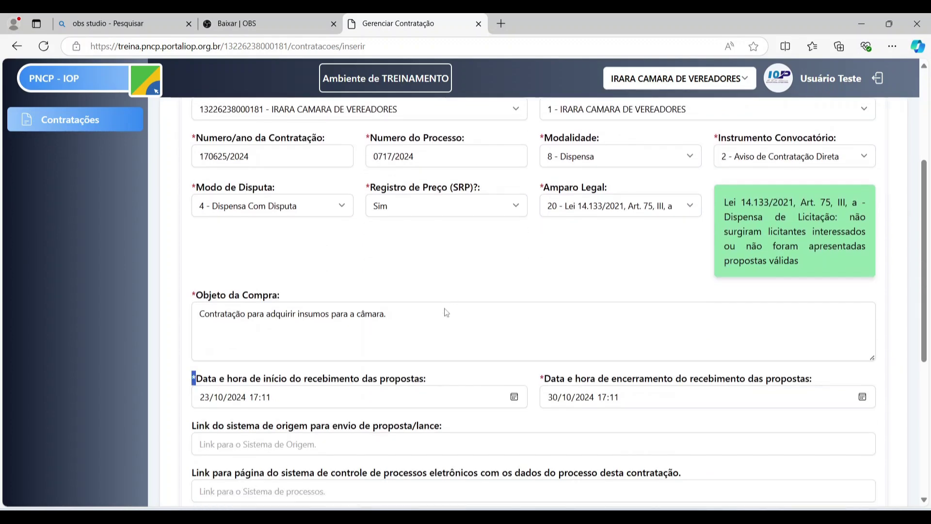
{"action": "scroll", "coordinate": [447, 312], "scroll_direction": "down", "scroll_amount": 1}
{"action": "left_click", "coordinate": [245, 388]}
{"action": "scroll", "coordinate": [225, 377], "scroll_direction": "down", "scroll_amount": 1}
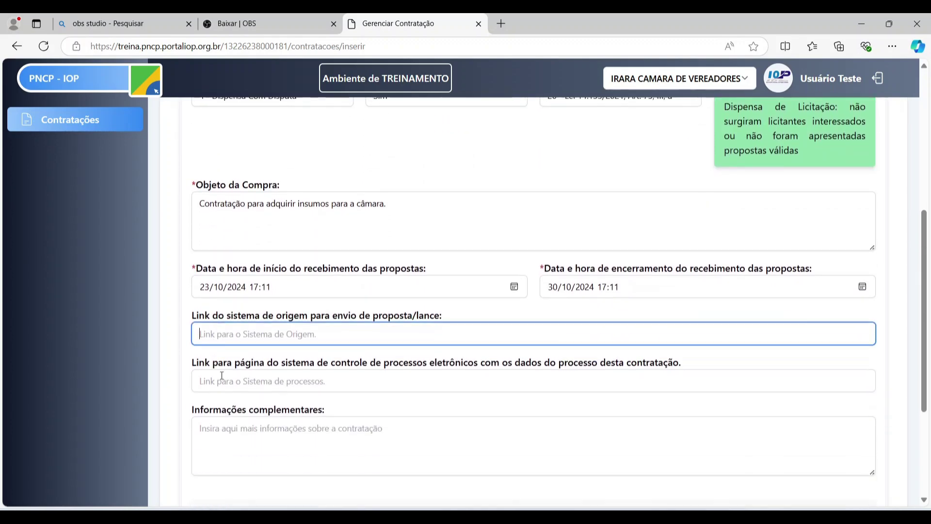
{"action": "scroll", "coordinate": [222, 374], "scroll_direction": "down", "scroll_amount": 1}
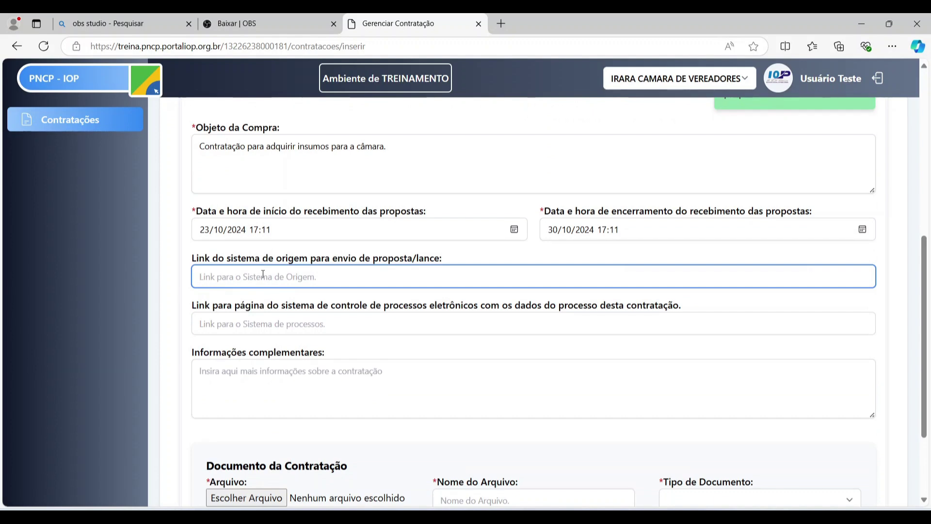
{"action": "left_click", "coordinate": [271, 334]}
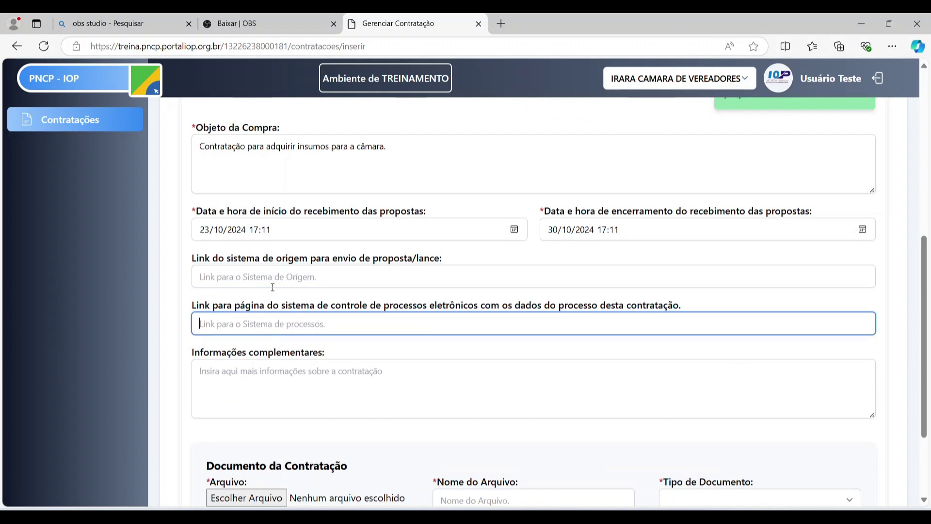
{"action": "left_click", "coordinate": [272, 287]}
{"action": "left_click", "coordinate": [273, 317]}
{"action": "left_click", "coordinate": [258, 276]}
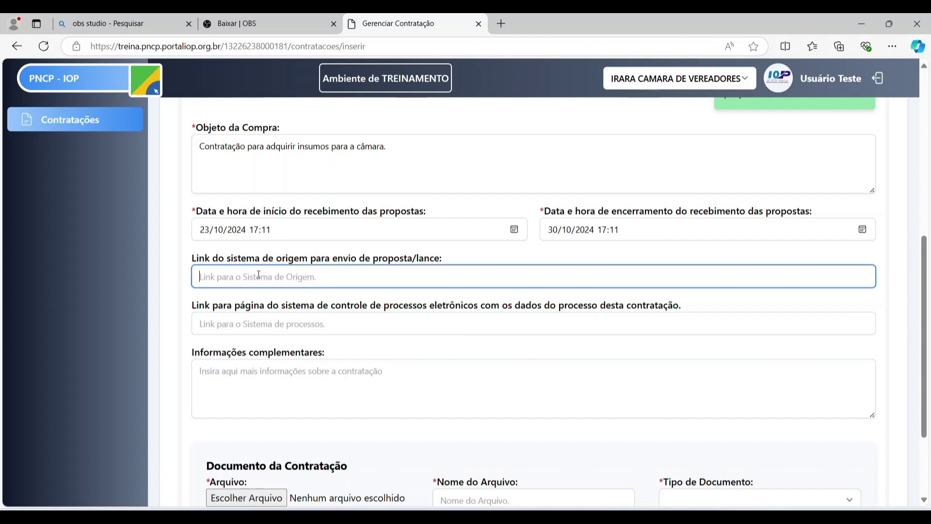
{"action": "scroll", "coordinate": [311, 299], "scroll_direction": "down", "scroll_amount": 1}
{"action": "left_click_drag", "start_coordinate": [204, 245], "coordinate": [436, 245]}
{"action": "left_click", "coordinate": [382, 262]}
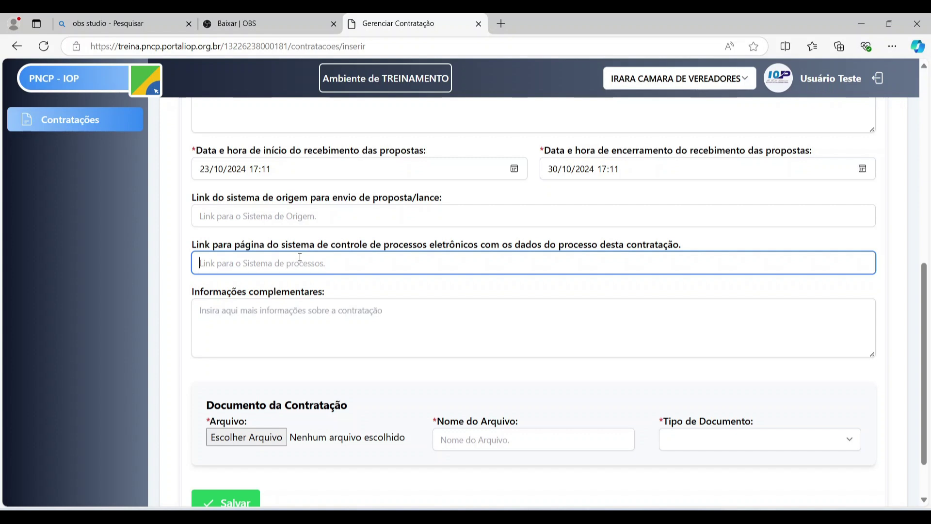
{"action": "left_click", "coordinate": [281, 315]}
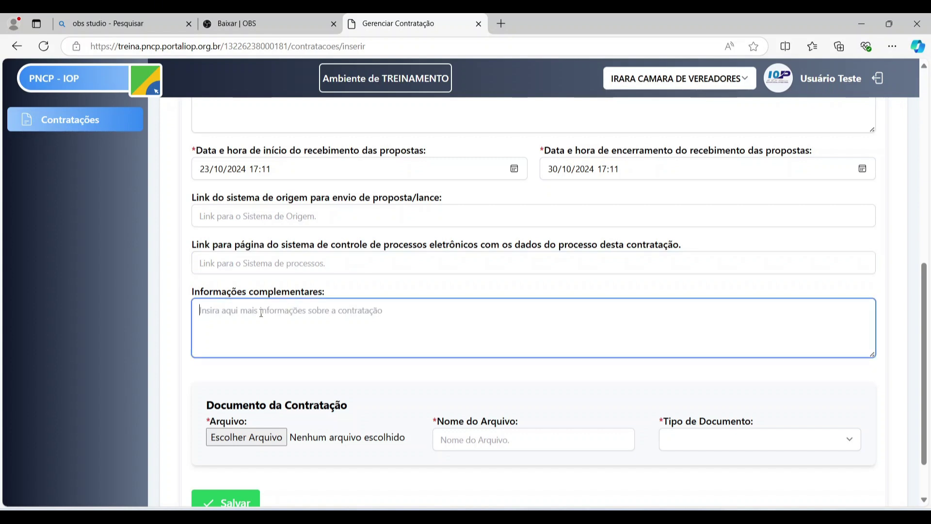
{"action": "scroll", "coordinate": [406, 283], "scroll_direction": "down", "scroll_amount": 2}
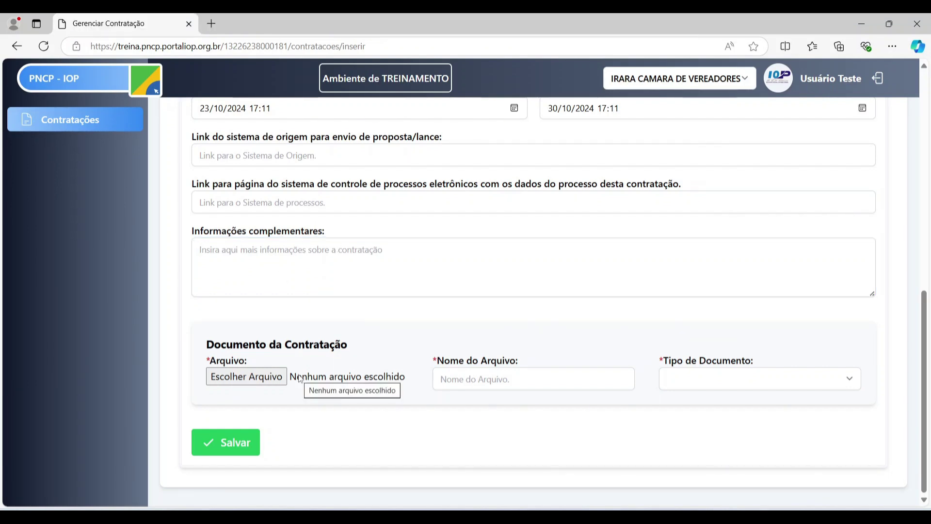
- Attach the Contratacao de insumos file from the Documentos folder
{"action": "left_click", "coordinate": [278, 374]}
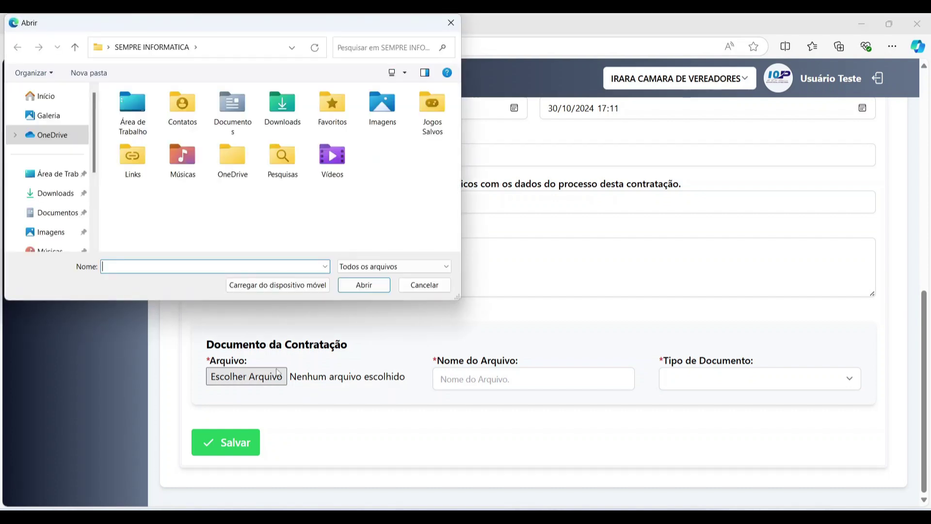
{"action": "left_click", "coordinate": [54, 213]}
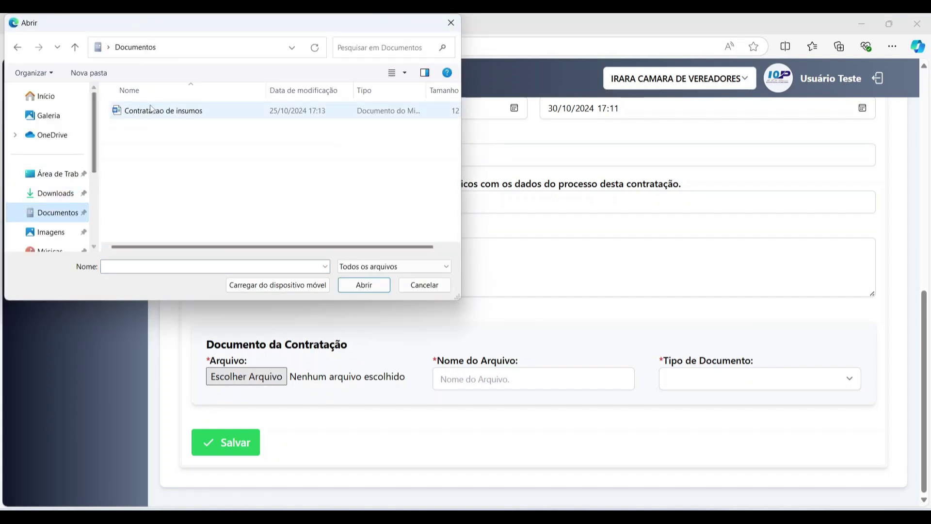
{"action": "left_click", "coordinate": [151, 109]}
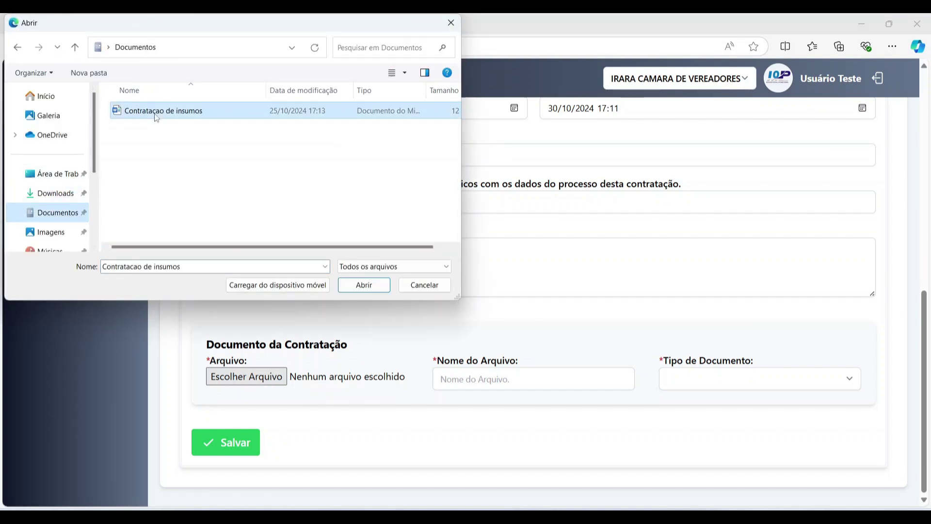
{"action": "left_click", "coordinate": [370, 286]}
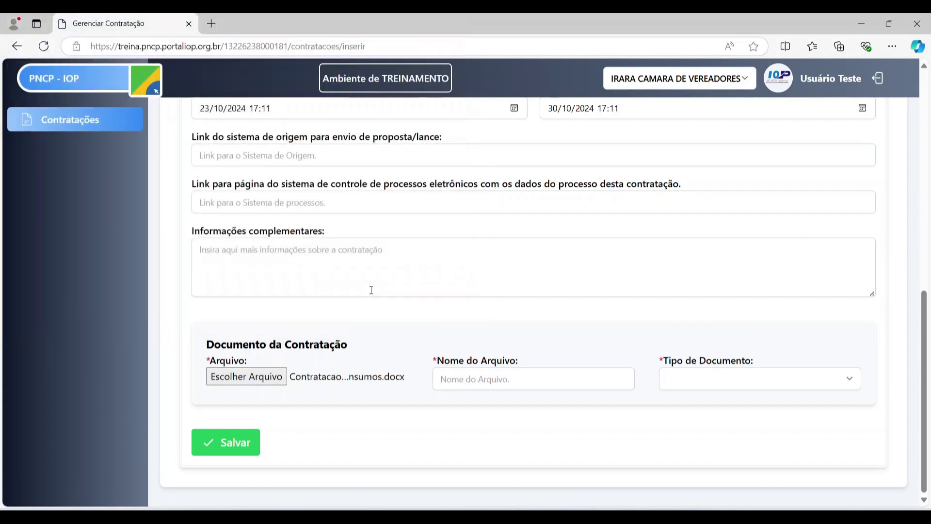
- Name the attached document 'Contratcao Teste'
{"action": "left_click", "coordinate": [538, 380]}
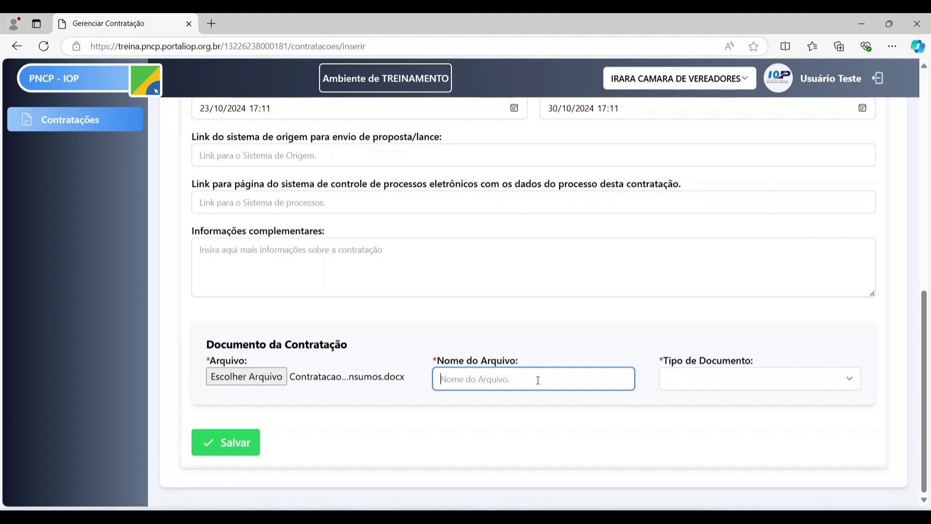
{"action": "type", "text": "_"}
{"action": "key", "text": "BackSpace"}
{"action": "type", "text": "Contratcao"}
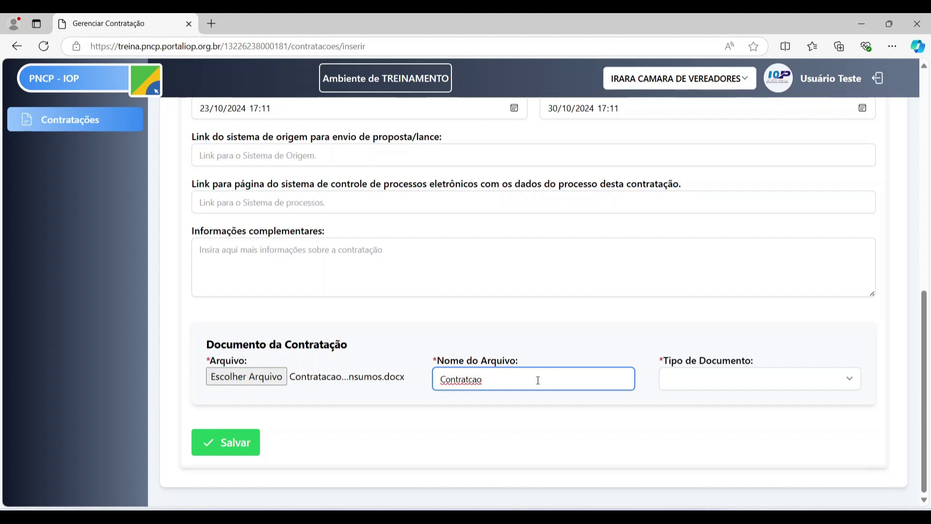
{"action": "type", "text": "Teste"}
- Set the document type to 1 - Aviso de Contratação Direta and save contract 170625/2024
{"action": "left_click", "coordinate": [591, 360]}
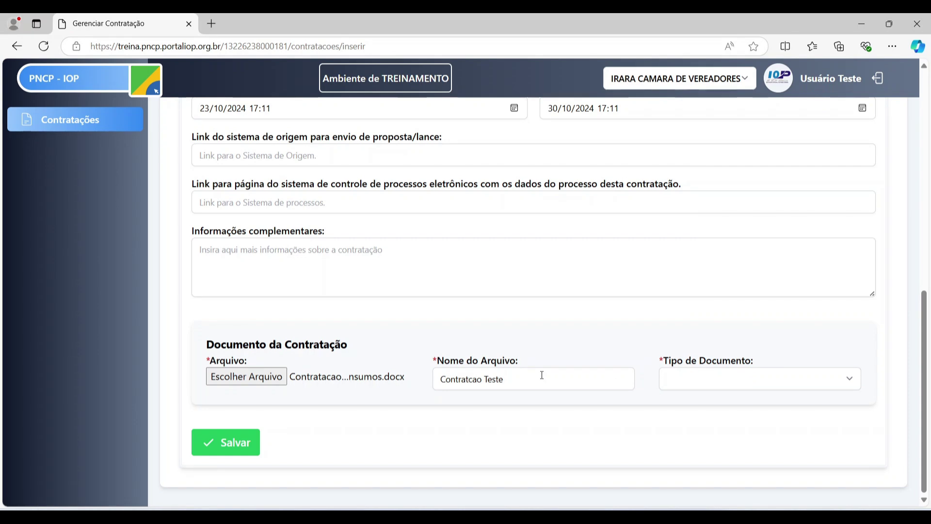
{"action": "left_click", "coordinate": [515, 378]}
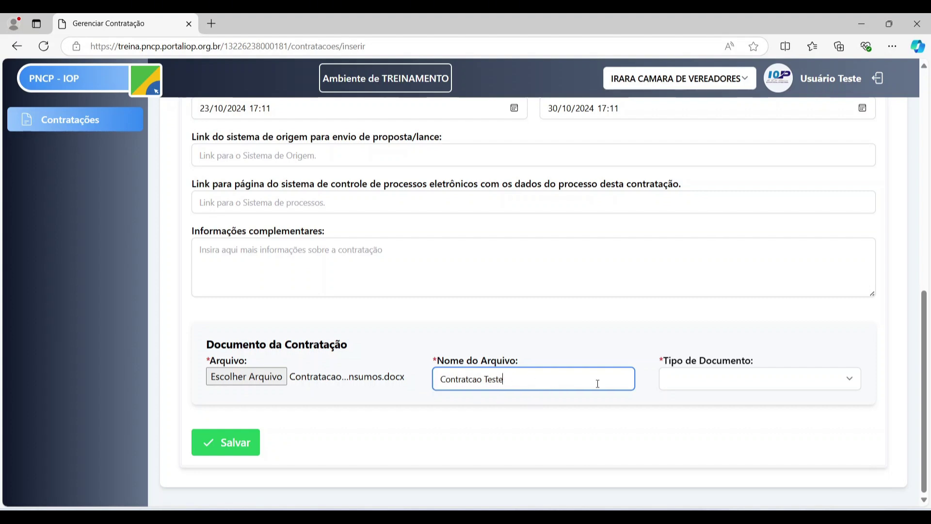
{"action": "left_click", "coordinate": [718, 385]}
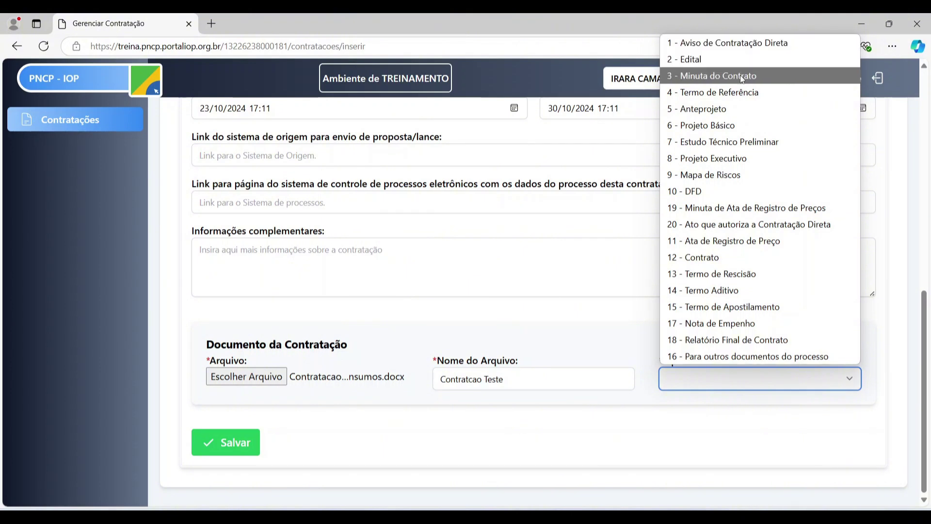
{"action": "left_click", "coordinate": [732, 43]}
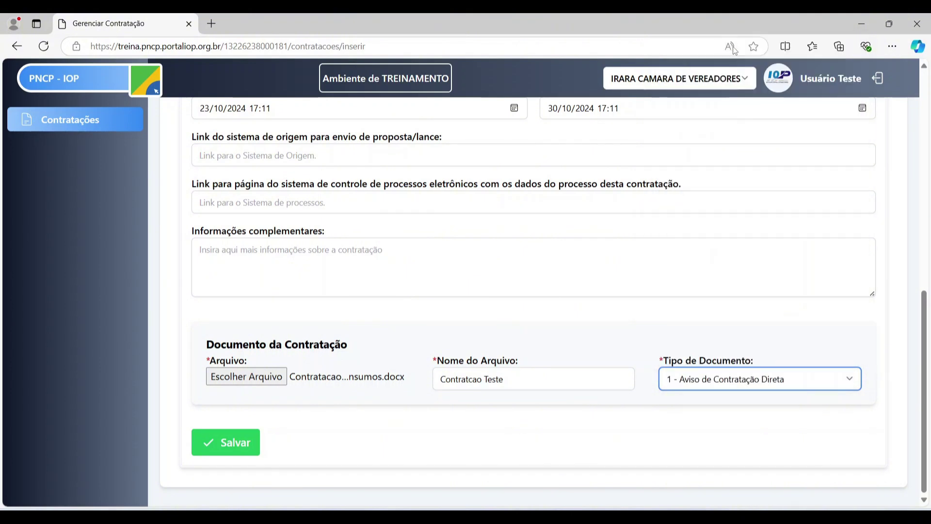
{"action": "scroll", "coordinate": [482, 339], "scroll_direction": "up", "scroll_amount": 6}
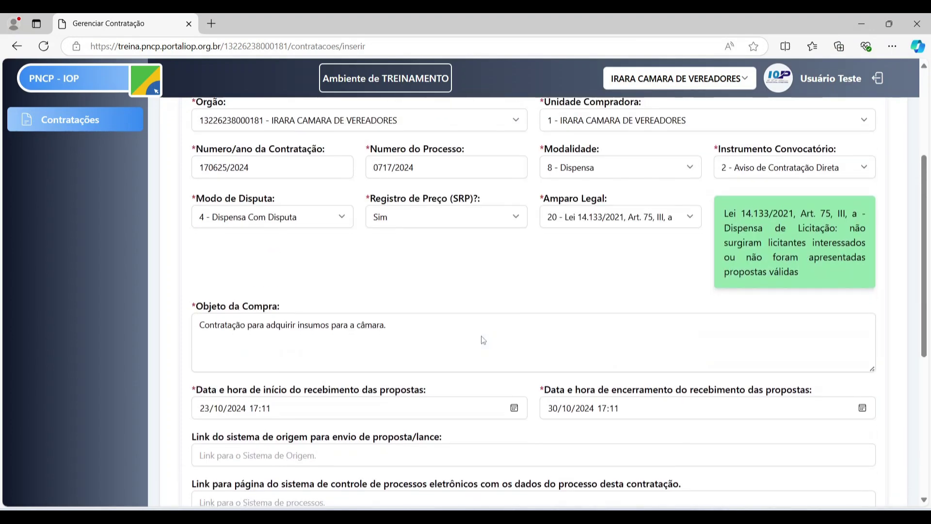
{"action": "scroll", "coordinate": [482, 339], "scroll_direction": "down", "scroll_amount": 6}
{"action": "left_click", "coordinate": [251, 443]}
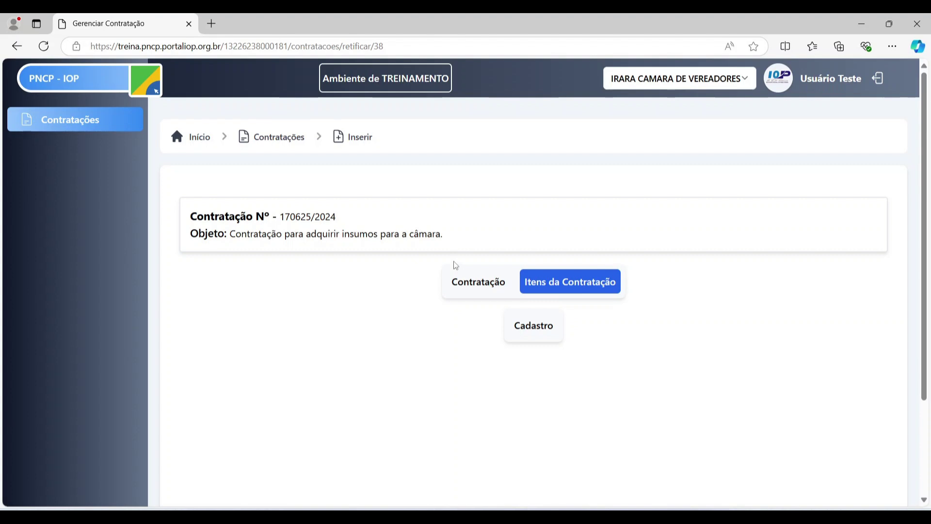
- Review contract 170625/2024's general data, scrolling through its Dispensa details
{"action": "left_click", "coordinate": [466, 277]}
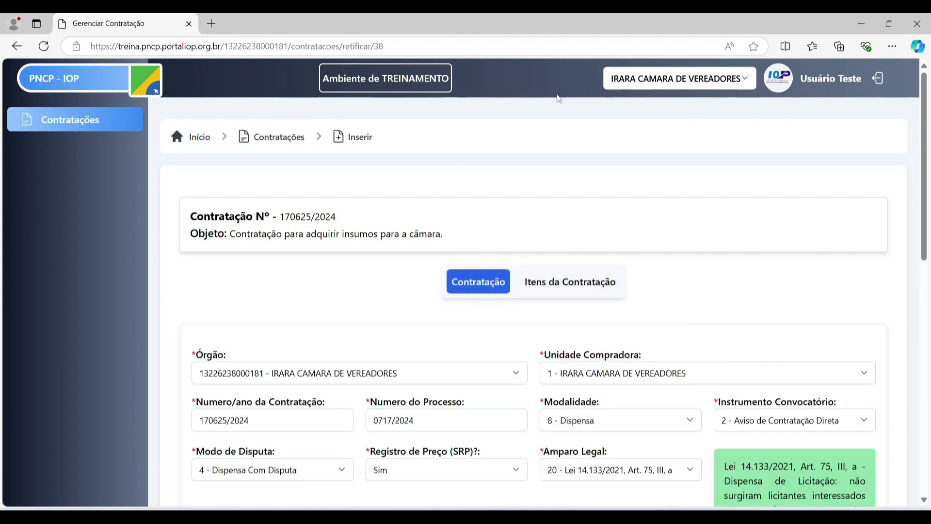
{"action": "scroll", "coordinate": [546, 353], "scroll_direction": "down", "scroll_amount": 2}
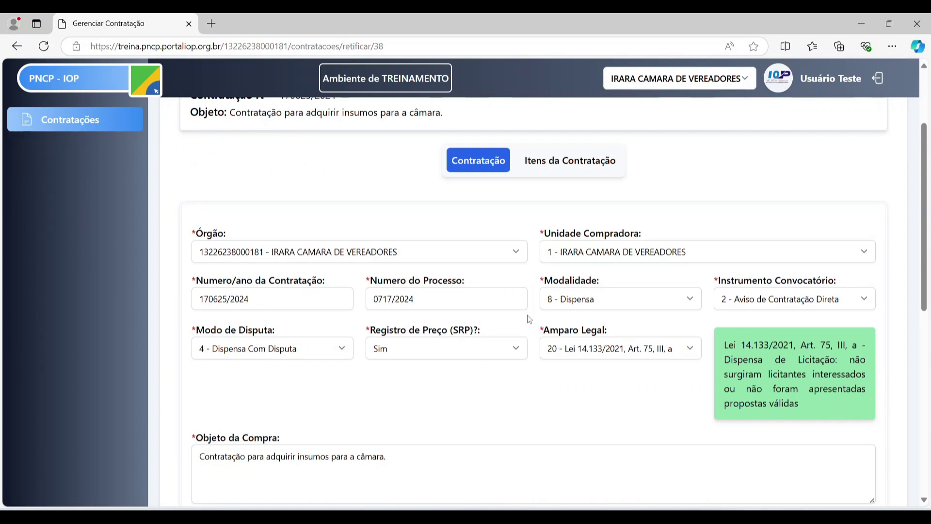
{"action": "scroll", "coordinate": [529, 319], "scroll_direction": "down", "scroll_amount": 9}
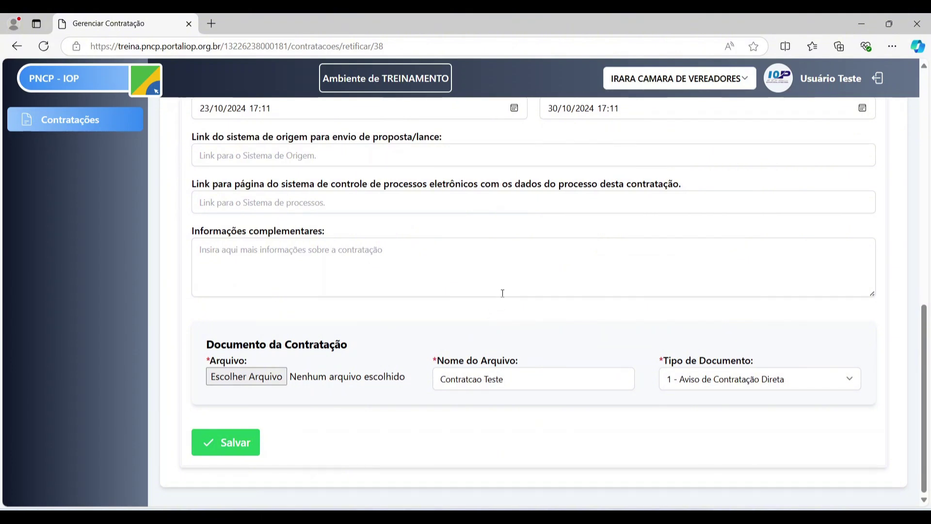
{"action": "scroll", "coordinate": [503, 294], "scroll_direction": "up", "scroll_amount": 3}
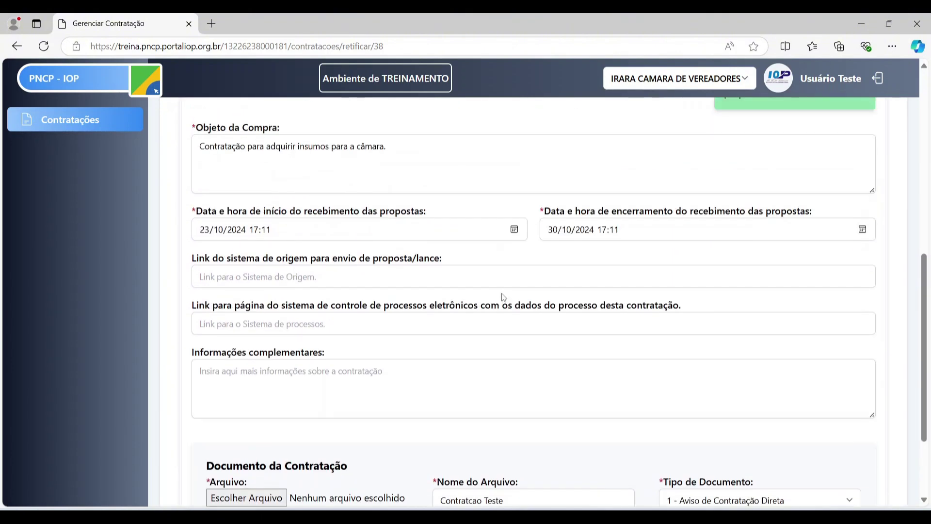
{"action": "scroll", "coordinate": [503, 297], "scroll_direction": "up", "scroll_amount": 3}
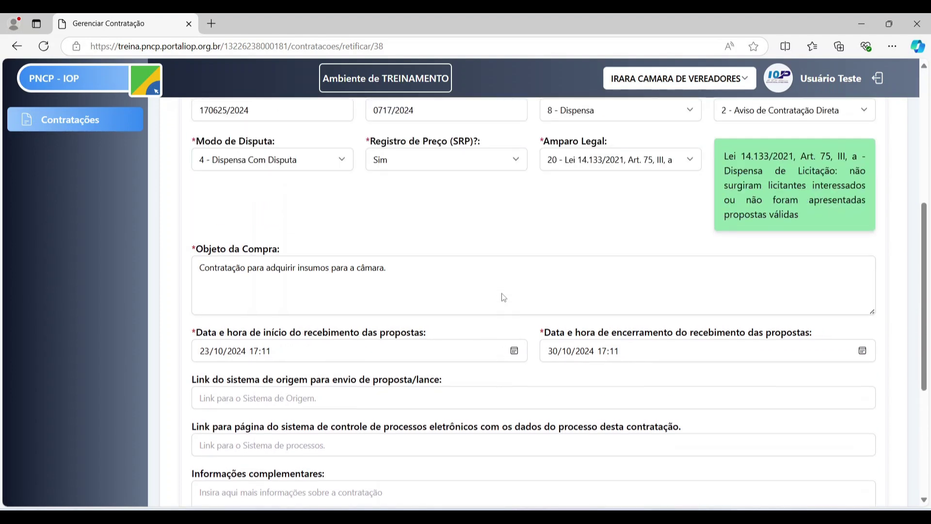
{"action": "scroll", "coordinate": [501, 294], "scroll_direction": "up", "scroll_amount": 3}
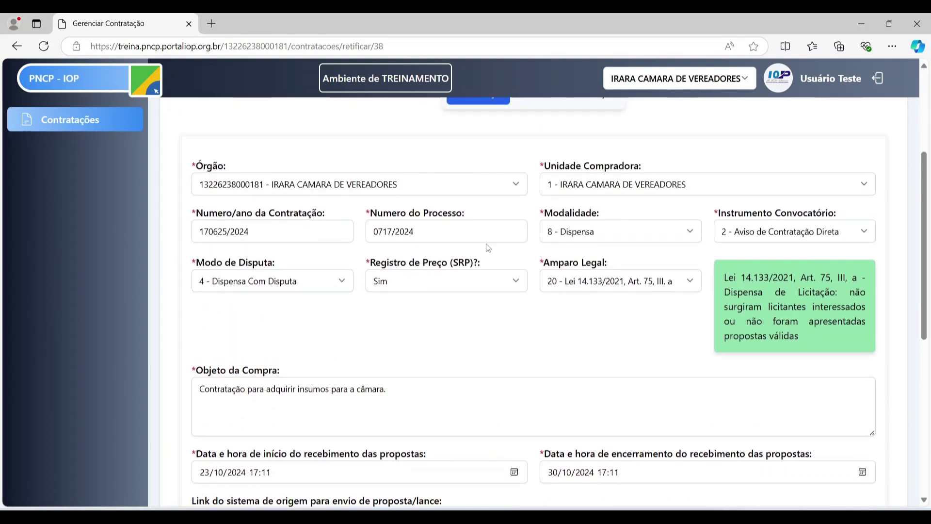
{"action": "scroll", "coordinate": [558, 326], "scroll_direction": "down", "scroll_amount": 9}
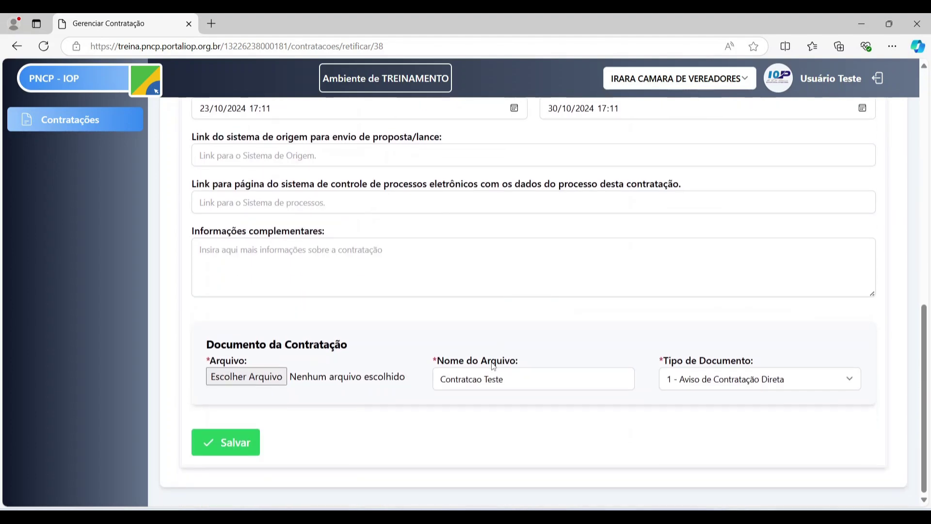
{"action": "scroll", "coordinate": [712, 354], "scroll_direction": "up", "scroll_amount": 10}
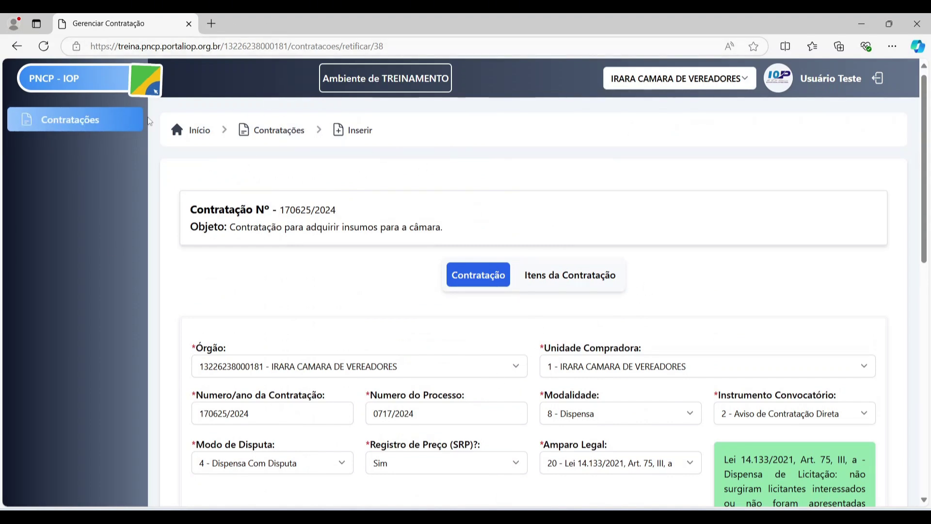
{"action": "left_click", "coordinate": [110, 128]}
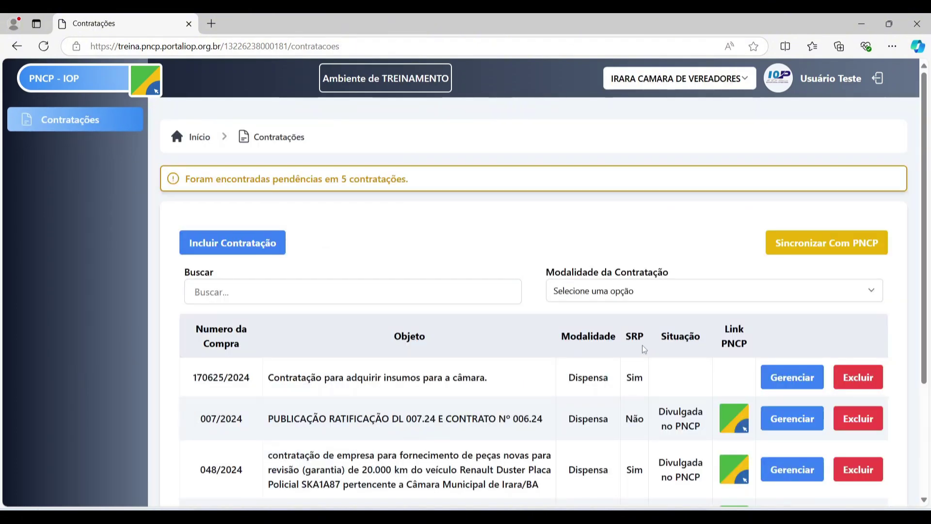
{"action": "scroll", "coordinate": [501, 339], "scroll_direction": "down", "scroll_amount": 1}
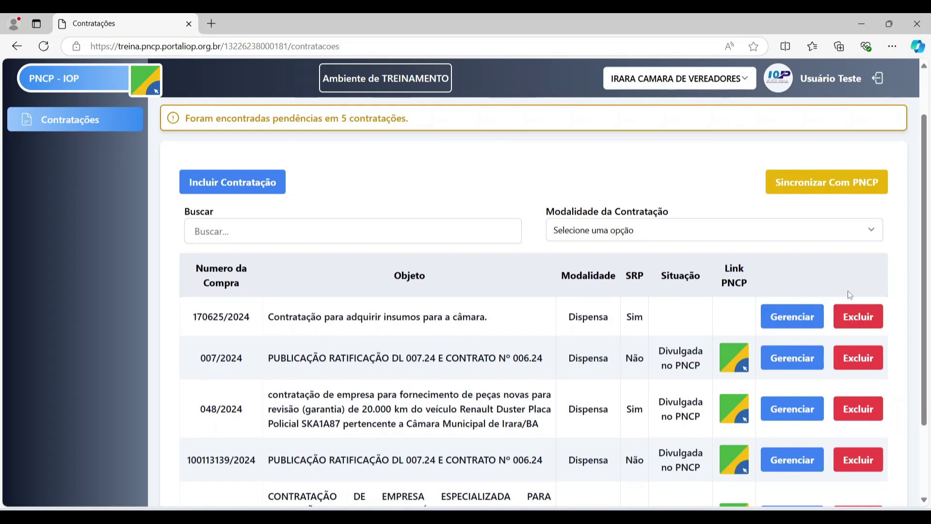
{"action": "left_click", "coordinate": [792, 319]}
{"action": "scroll", "coordinate": [792, 322], "scroll_direction": "down", "scroll_amount": 8}
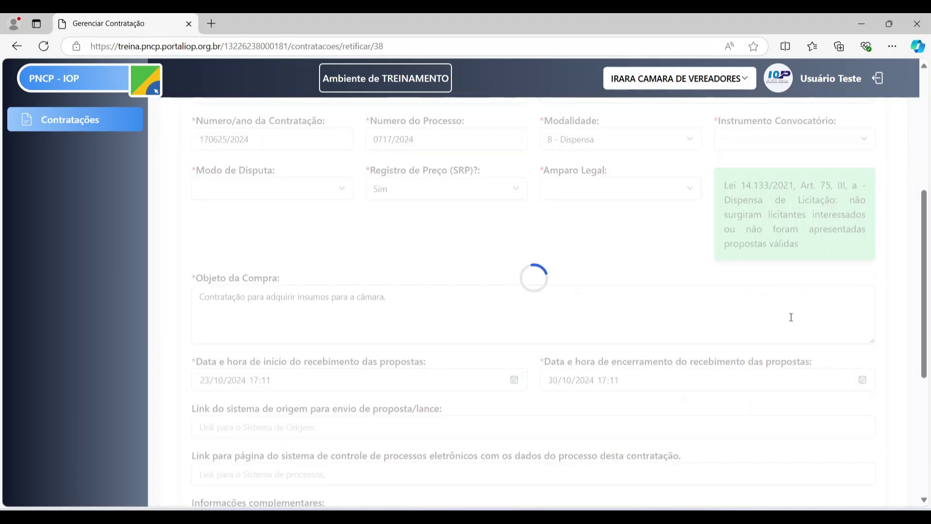
{"action": "scroll", "coordinate": [779, 319], "scroll_direction": "up", "scroll_amount": 10}
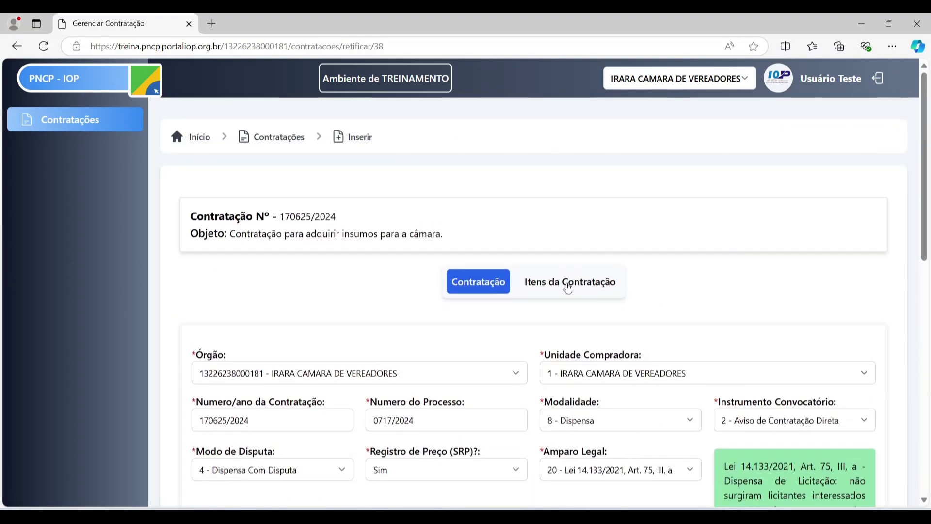
- Open a new item form under Itens da Contratação and enter item number 1
{"action": "left_click", "coordinate": [569, 288]}
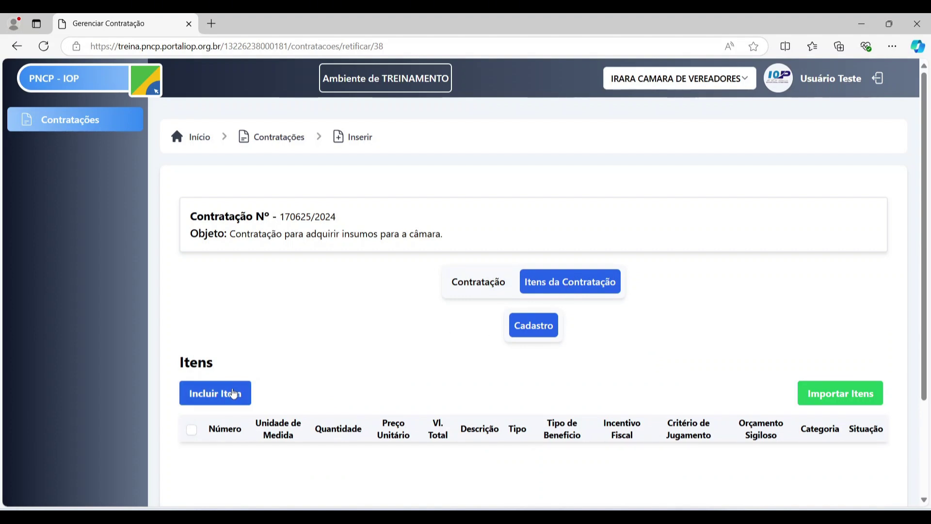
{"action": "left_click", "coordinate": [234, 394]}
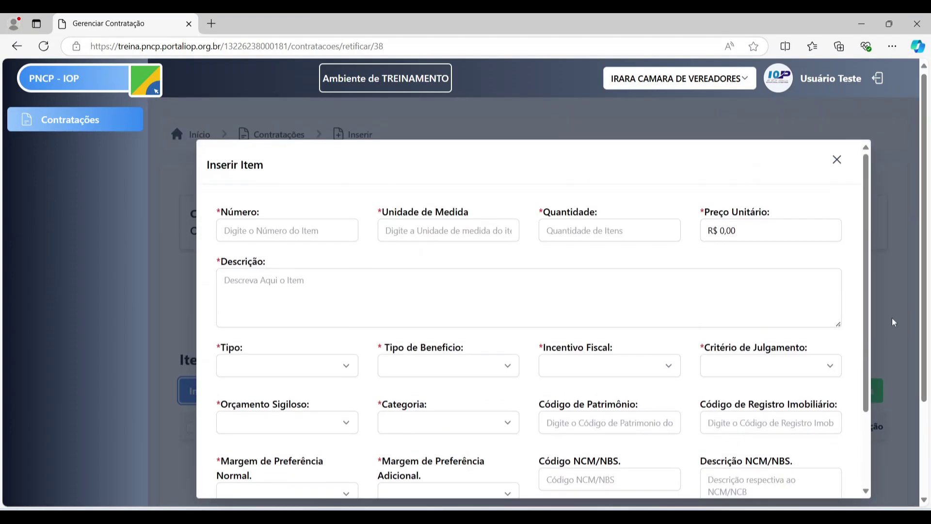
{"action": "left_click", "coordinate": [299, 229]}
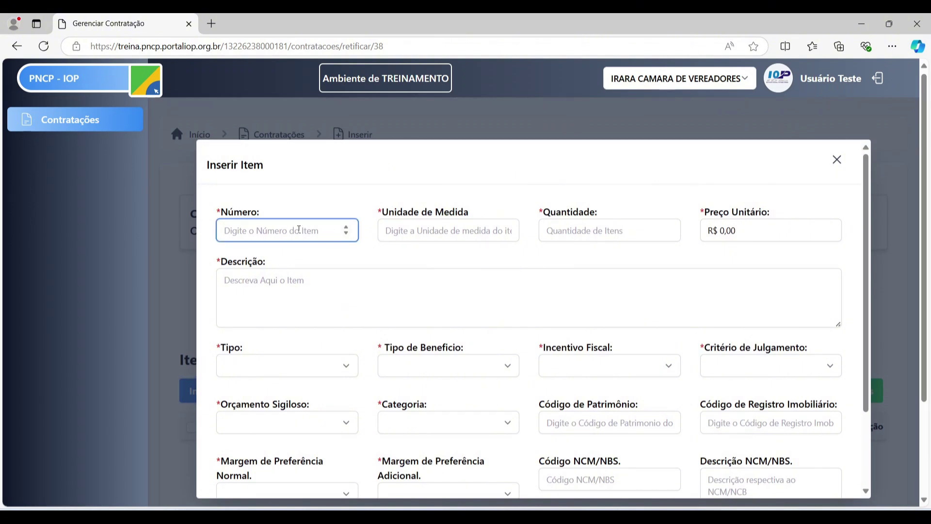
{"action": "type", "text": "1"}
{"action": "key", "text": "Return"}
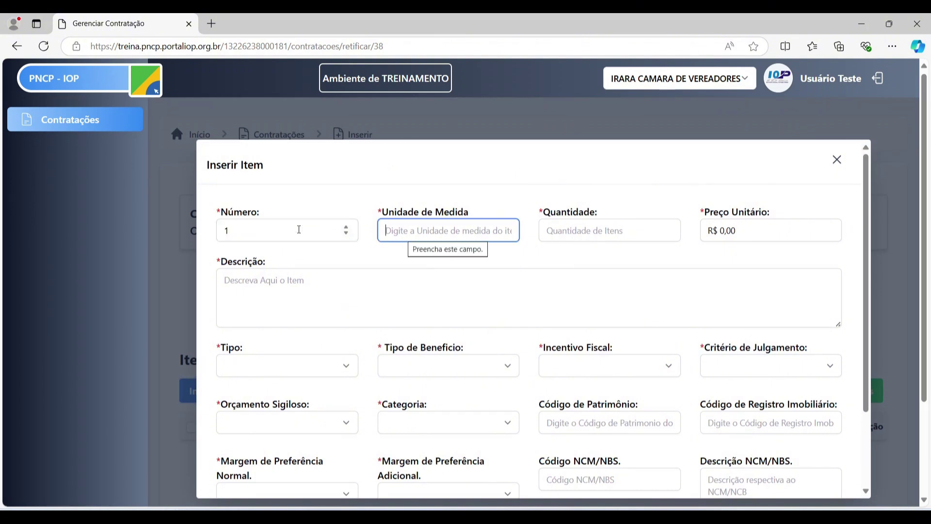
- Close the item form unsaved and return to the Itens da Contratação section
{"action": "left_click", "coordinate": [839, 160]}
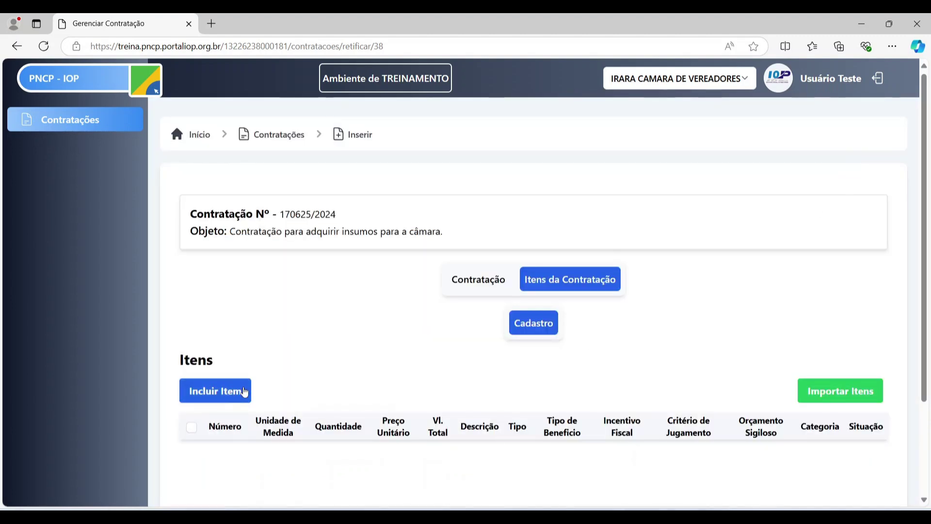
{"action": "scroll", "coordinate": [310, 342], "scroll_direction": "down", "scroll_amount": 1}
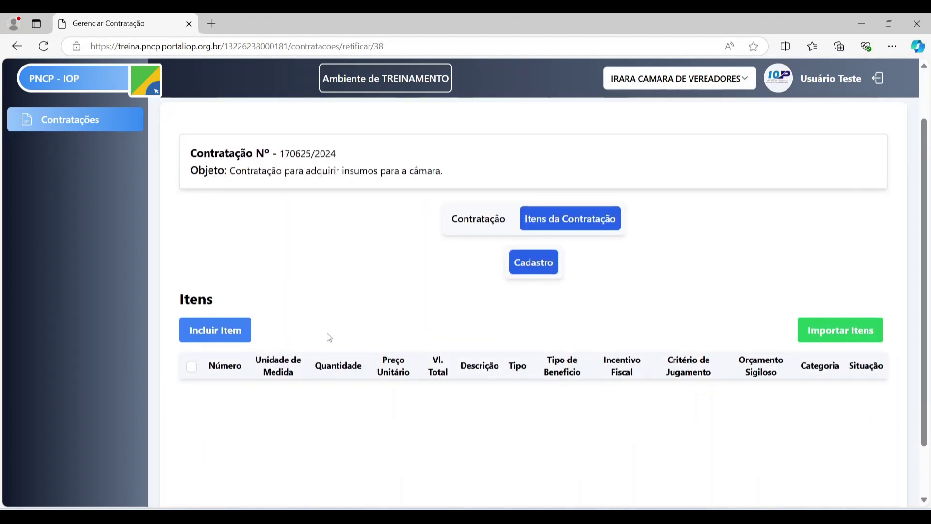
{"action": "scroll", "coordinate": [228, 338], "scroll_direction": "down", "scroll_amount": 1}
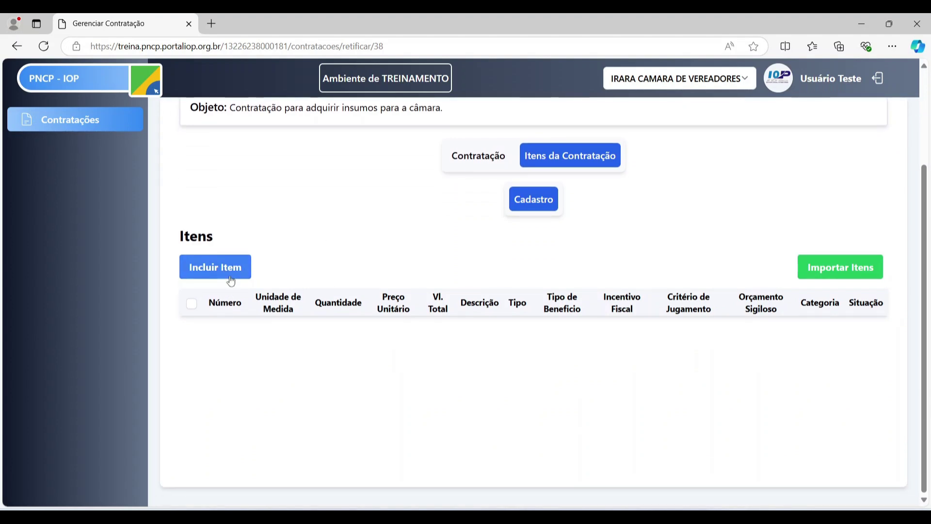
{"action": "left_click", "coordinate": [507, 157]}
{"action": "left_click", "coordinate": [544, 159]}
- Reopen the Inserir Item form and set the item Número to 1
{"action": "left_click", "coordinate": [229, 272]}
{"action": "scroll", "coordinate": [901, 220], "scroll_direction": "up", "scroll_amount": 2}
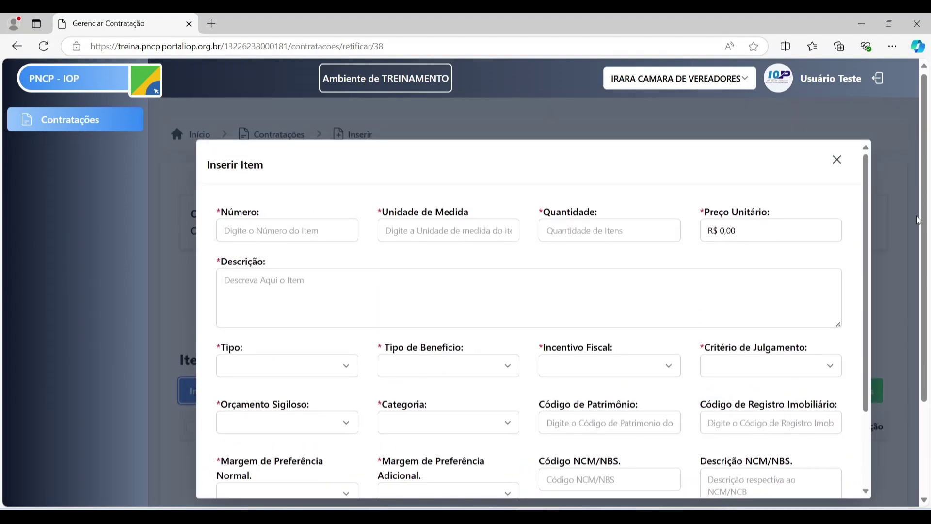
{"action": "left_click_drag", "start_coordinate": [925, 215], "coordinate": [927, 231]}
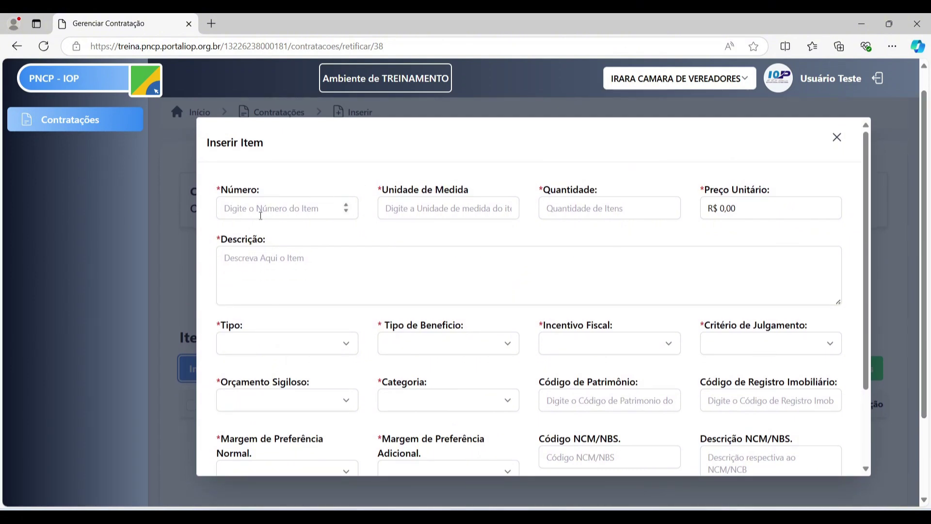
{"action": "left_click", "coordinate": [259, 215]}
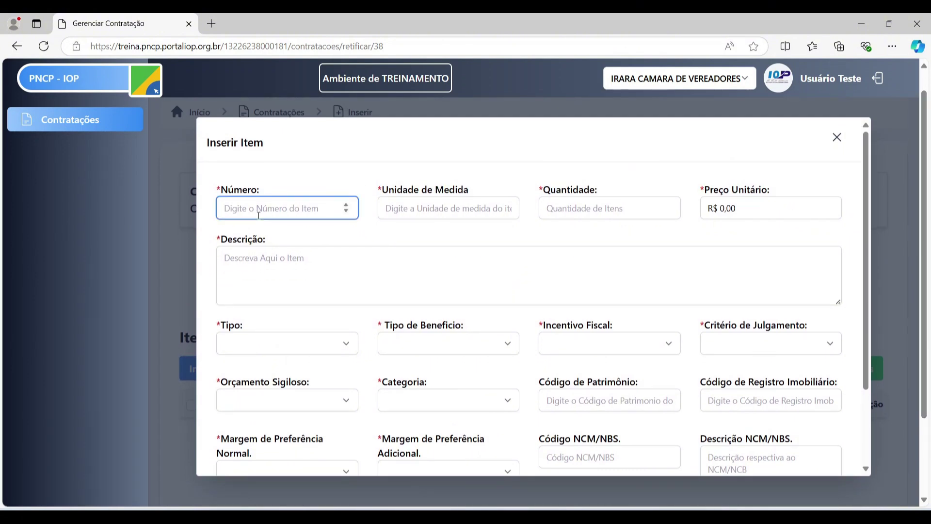
{"action": "type", "text": "1"}
{"action": "key", "text": "Tab"}
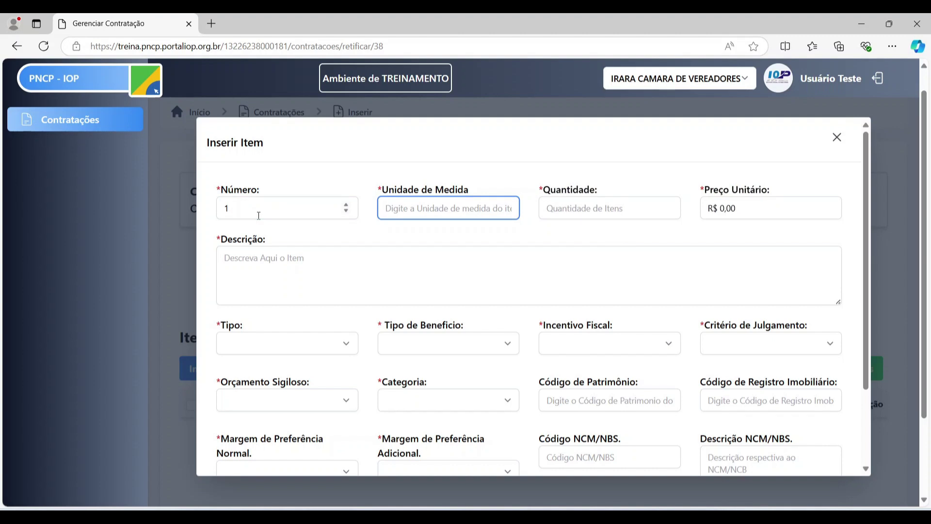
{"action": "left_click", "coordinate": [258, 215]}
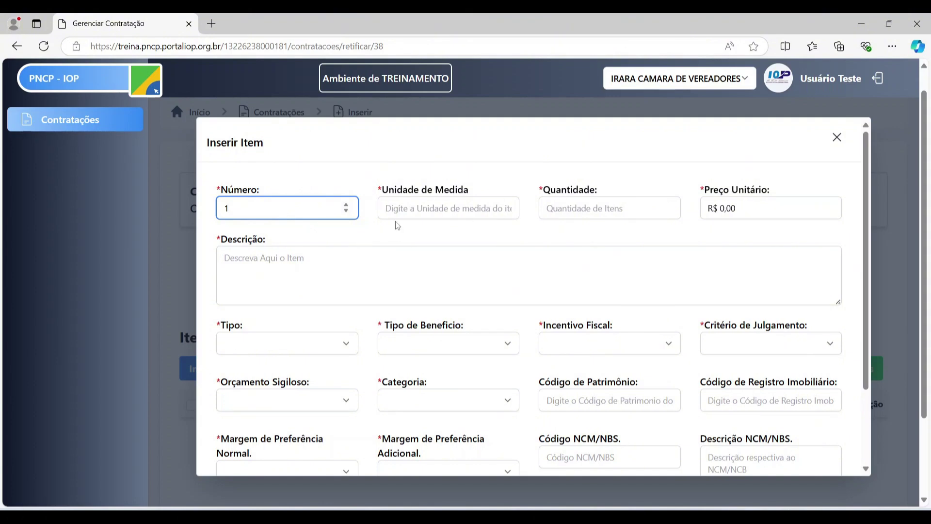
- Fill item 1 with unit Litros, quantity 30, unit price R$ 5,00 and description Leite
{"action": "left_click", "coordinate": [429, 212]}
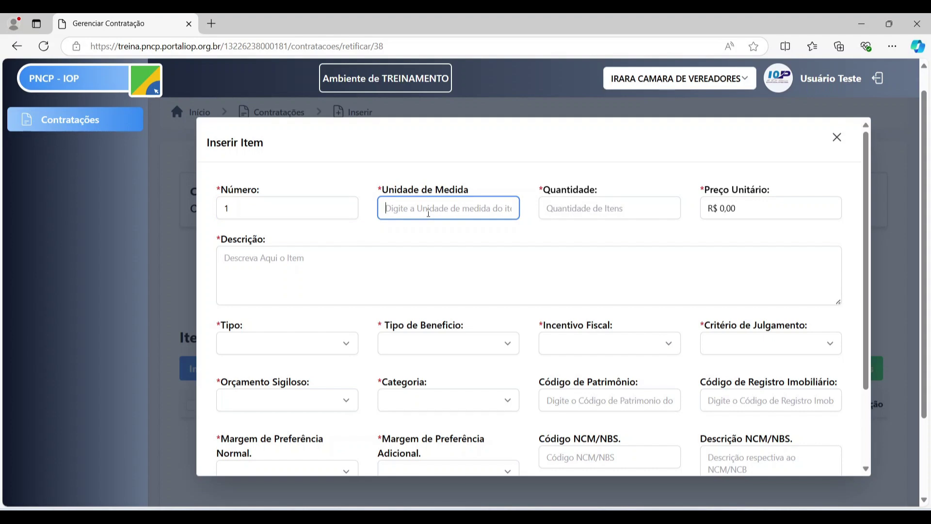
{"action": "type", "text": "Li"}
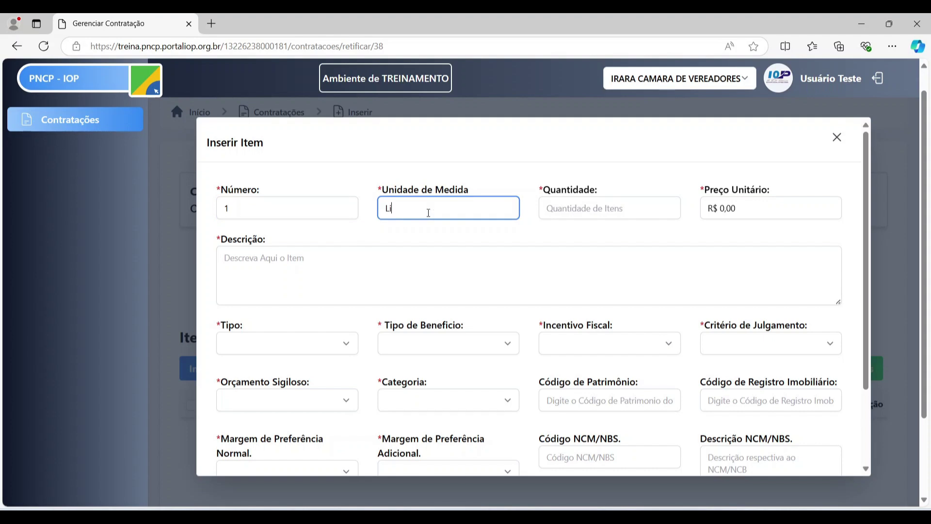
{"action": "type", "text": "tros"}
{"action": "key", "text": "Tab"}
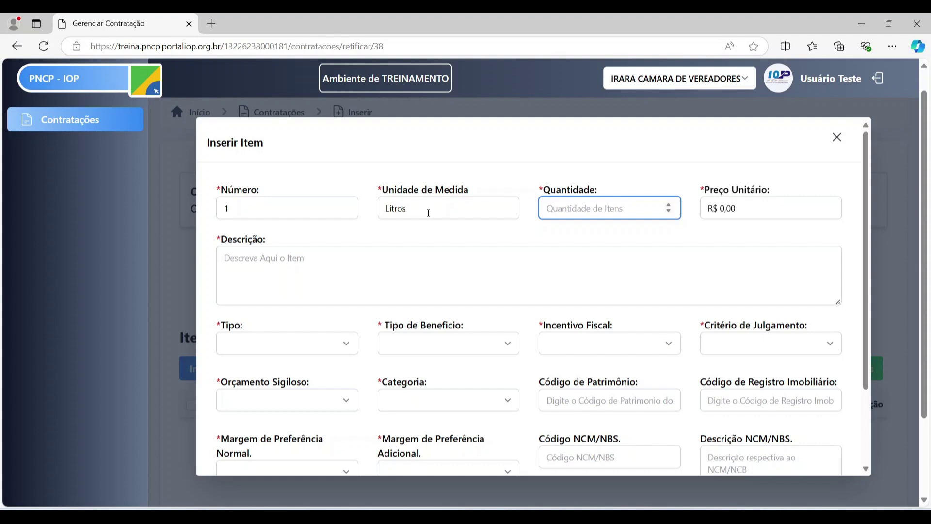
{"action": "type", "text": "30"}
{"action": "key", "text": "Tab"}
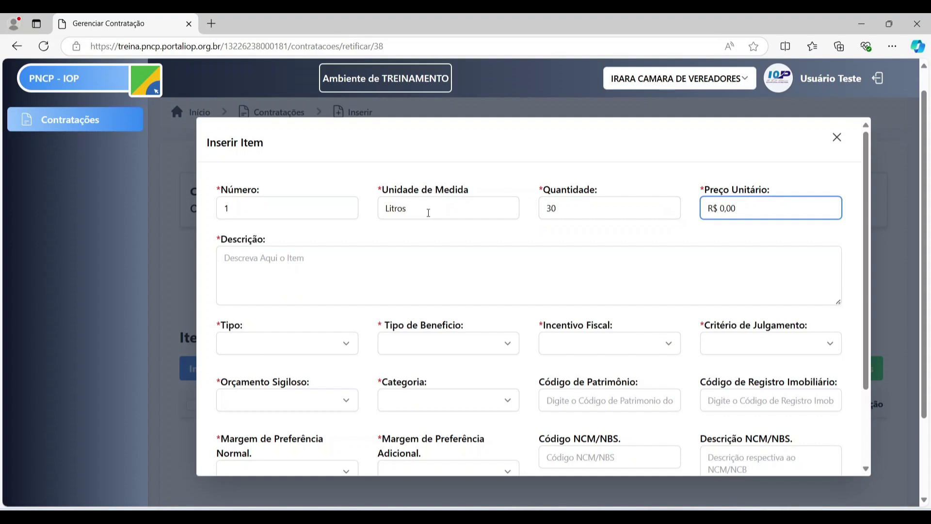
{"action": "key", "text": "Return"}
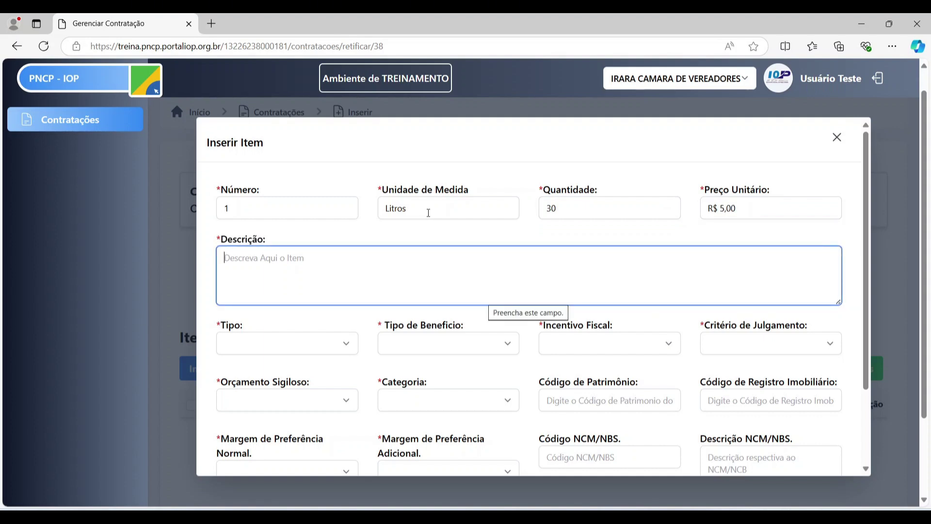
{"action": "type", "text": "Leite"}
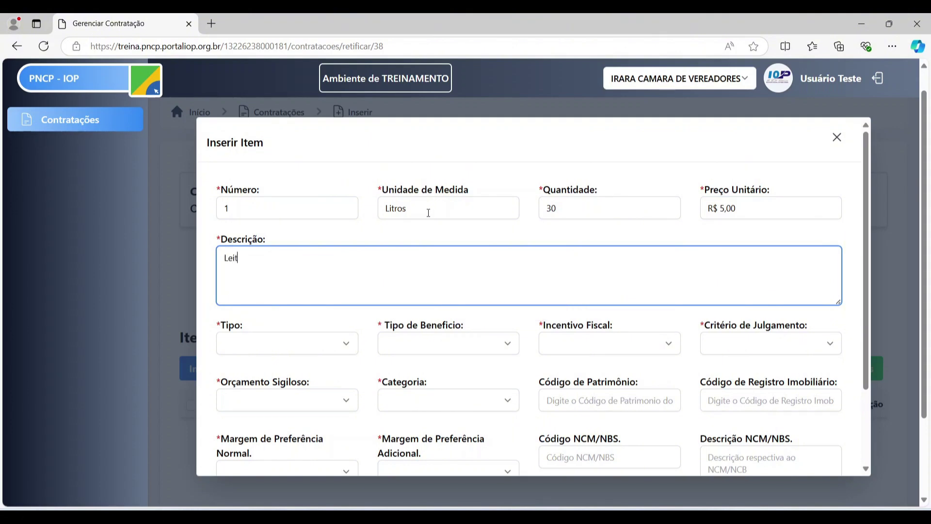
{"action": "left_click", "coordinate": [327, 347]}
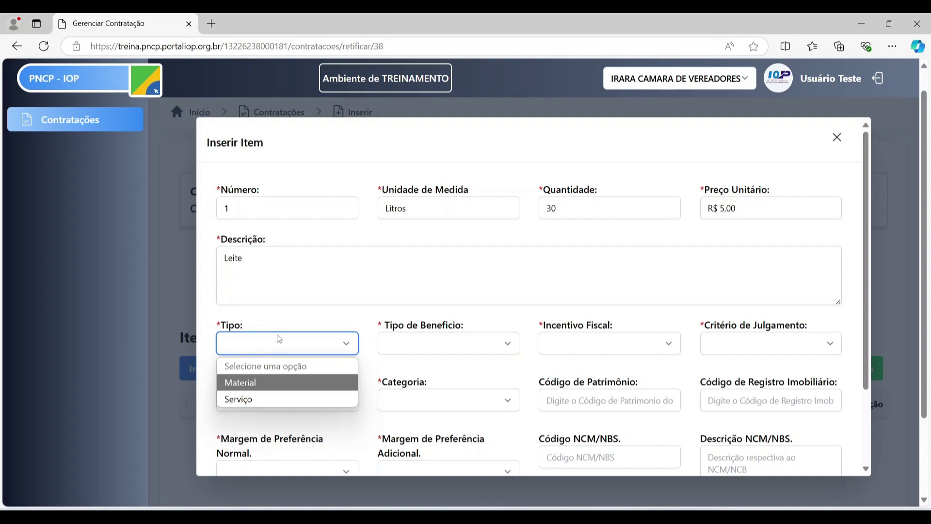
- Make the item a Material with benefit type 4 - Sem benefício and fiscal incentive Não
{"action": "left_click", "coordinate": [265, 386]}
{"action": "left_click", "coordinate": [473, 346]}
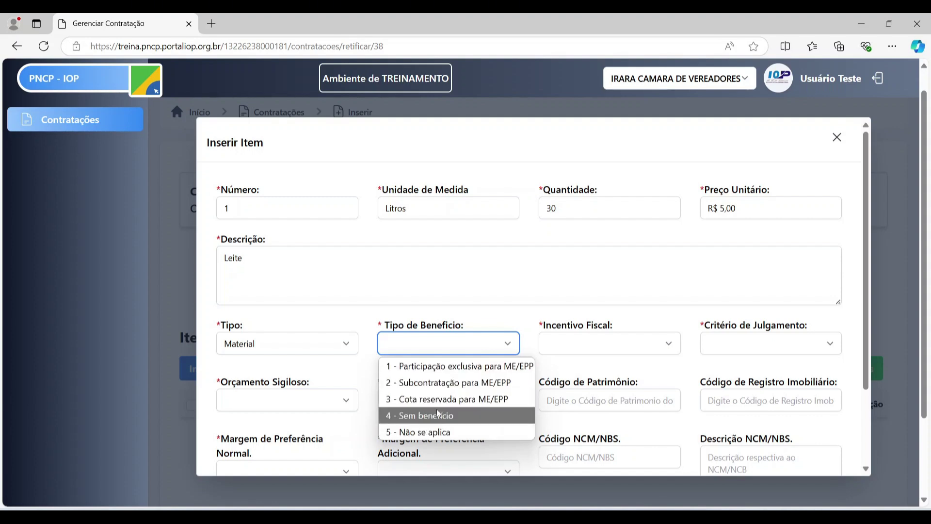
{"action": "left_click", "coordinate": [438, 418]}
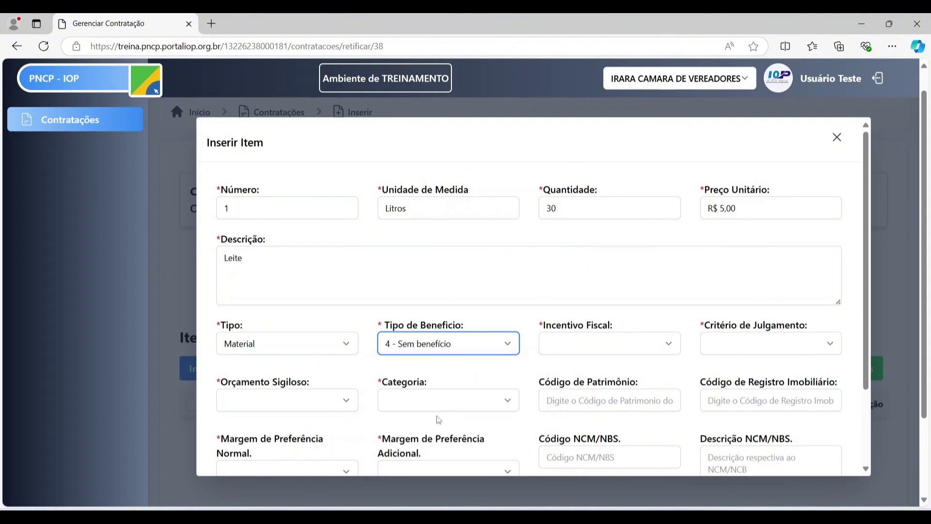
{"action": "left_click", "coordinate": [584, 349]}
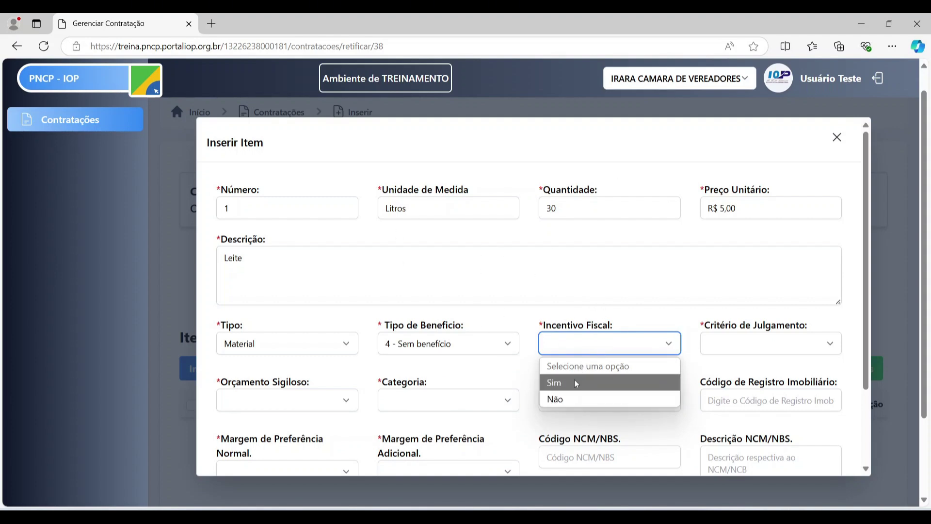
{"action": "left_click", "coordinate": [569, 401]}
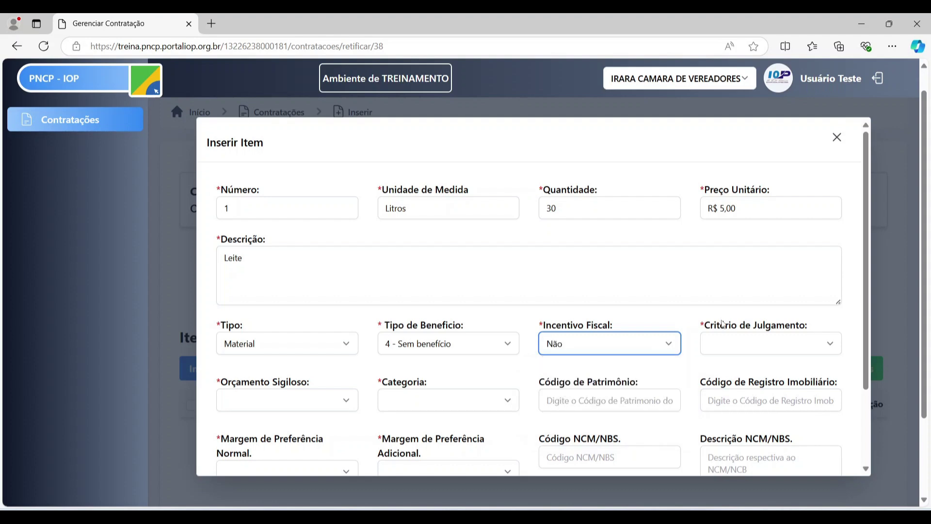
- Set the judgment criterion to 1 - Menor preço
{"action": "left_click", "coordinate": [764, 342]}
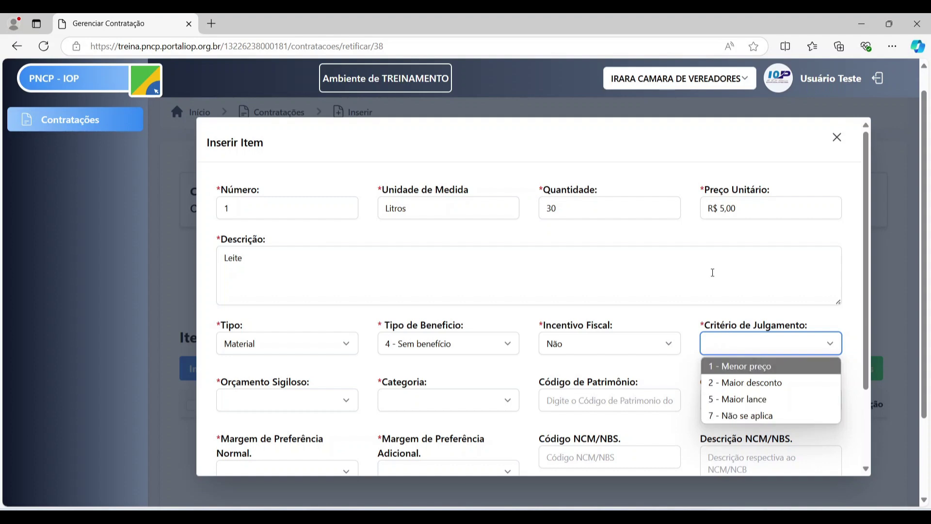
{"action": "left_click", "coordinate": [719, 322]}
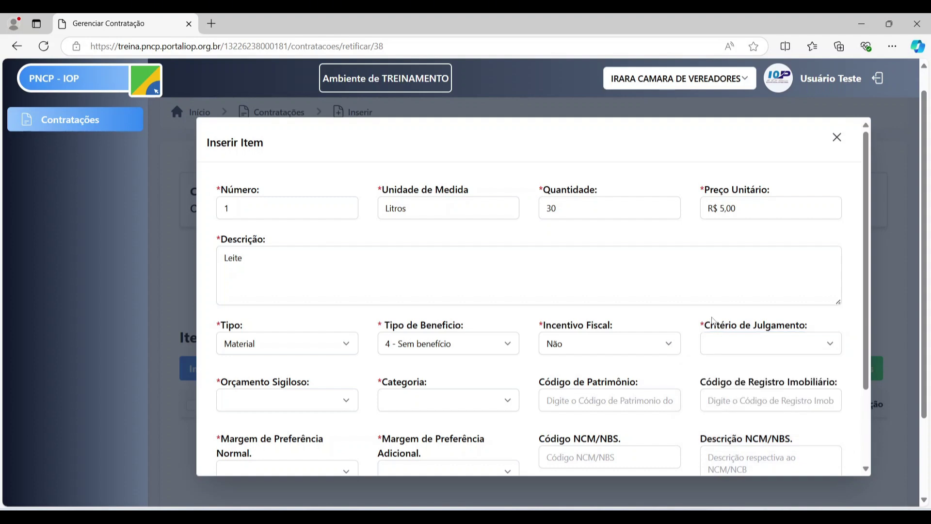
{"action": "left_click", "coordinate": [796, 346]}
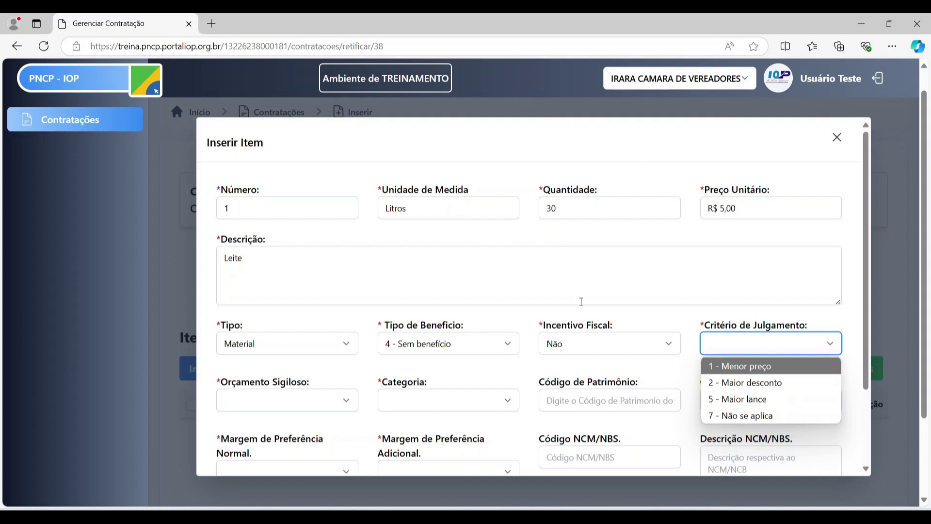
{"action": "left_click", "coordinate": [589, 273]}
{"action": "left_click", "coordinate": [725, 342]}
{"action": "left_click", "coordinate": [752, 371]}
- Set Orçamento Sigiloso to Não
{"action": "scroll", "coordinate": [425, 371], "scroll_direction": "down", "scroll_amount": 1}
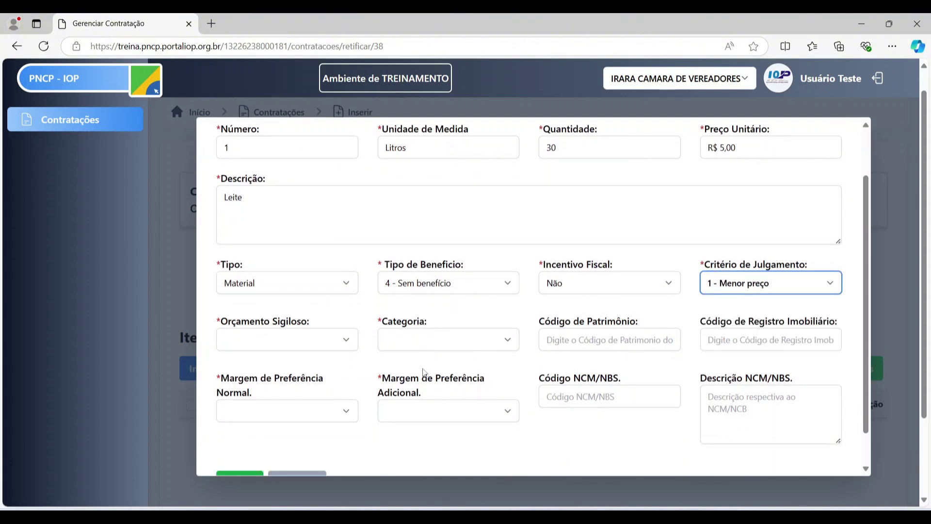
{"action": "left_click", "coordinate": [329, 347]}
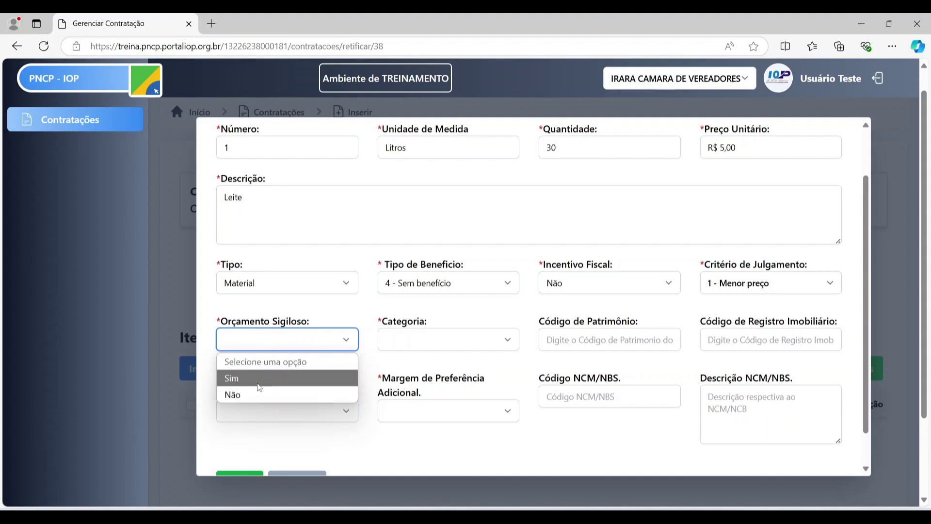
{"action": "left_click", "coordinate": [260, 387]}
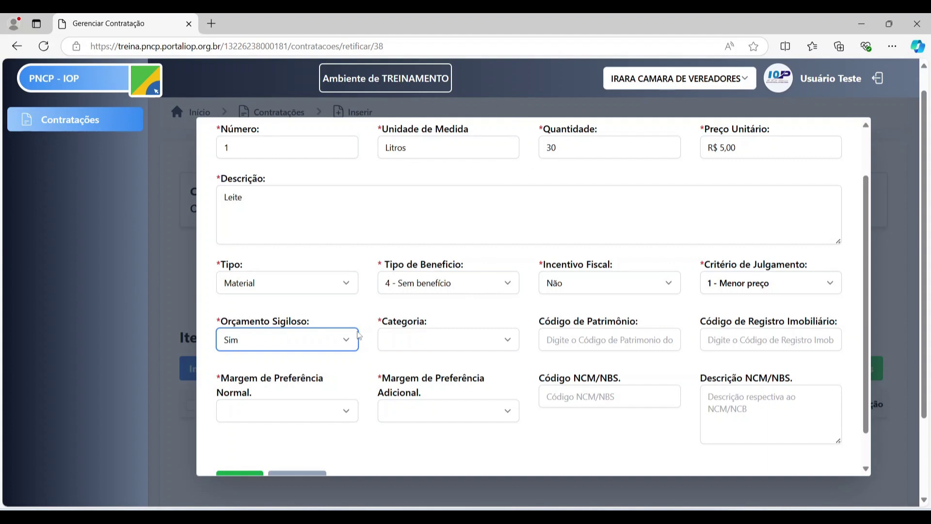
{"action": "left_click", "coordinate": [329, 348]}
{"action": "left_click", "coordinate": [290, 391]}
- Set the category to Não se aplica and the normal preference margin to Não
{"action": "scroll", "coordinate": [588, 241], "scroll_direction": "up", "scroll_amount": 2}
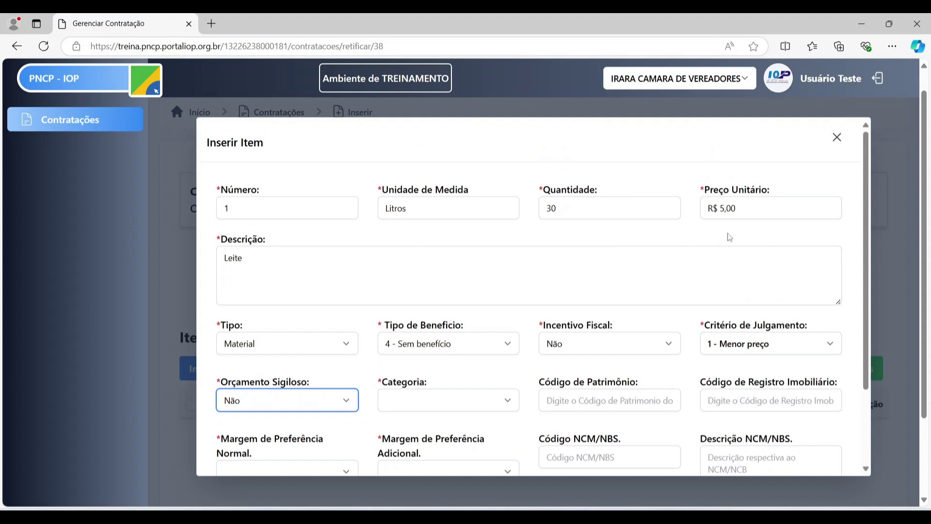
{"action": "left_click", "coordinate": [790, 210]}
{"action": "scroll", "coordinate": [650, 262], "scroll_direction": "down", "scroll_amount": 1}
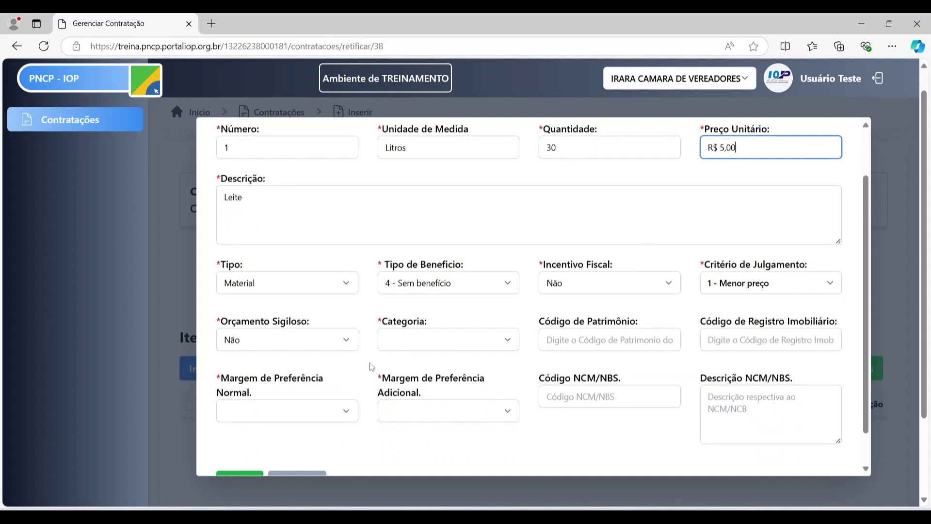
{"action": "left_click", "coordinate": [414, 340]}
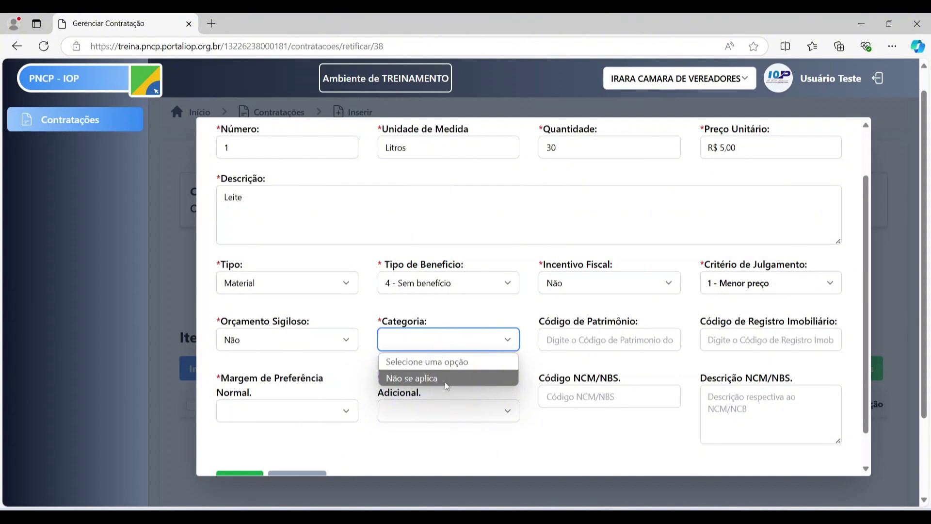
{"action": "left_click", "coordinate": [430, 378]}
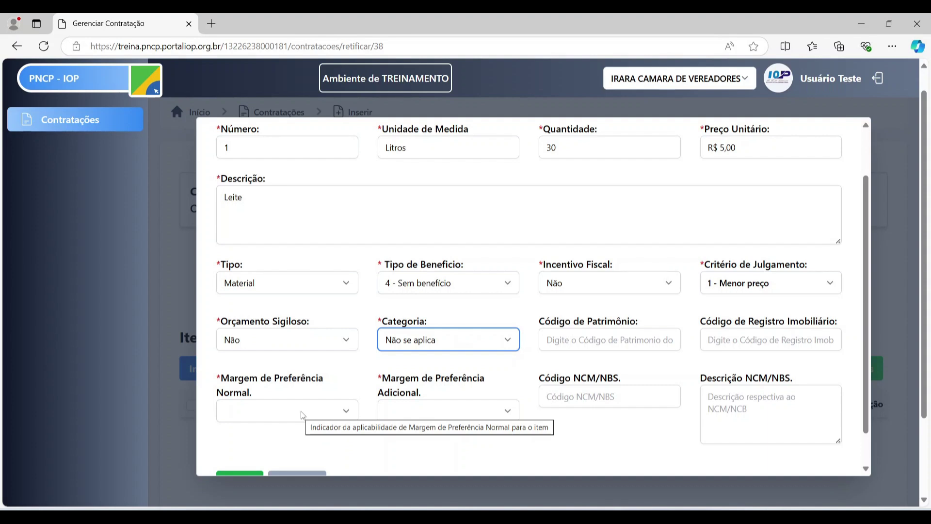
{"action": "left_click", "coordinate": [325, 416]}
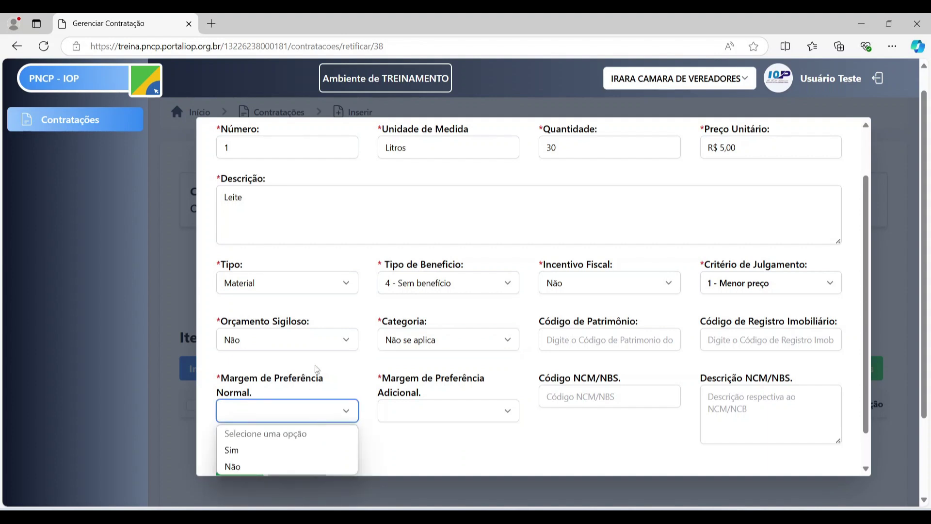
{"action": "scroll", "coordinate": [320, 369], "scroll_direction": "down", "scroll_amount": 1}
{"action": "left_click", "coordinate": [332, 380]}
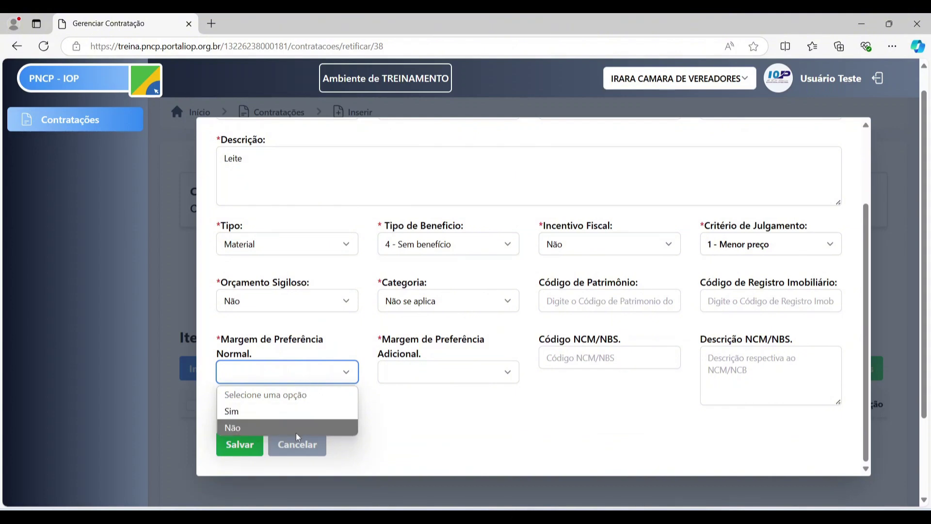
{"action": "left_click", "coordinate": [248, 429]}
- Keep the normal preference margin at Não after briefly trying Sim
{"action": "left_click", "coordinate": [316, 377]}
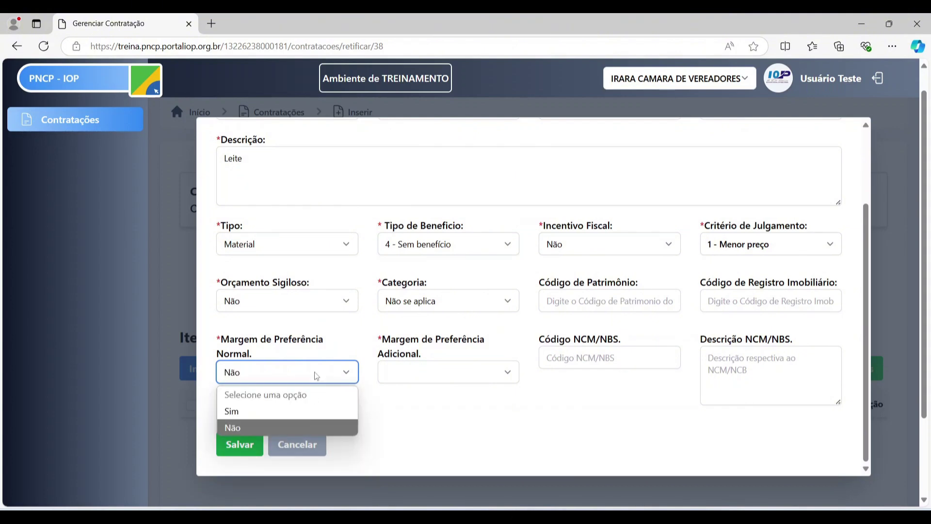
{"action": "left_click", "coordinate": [293, 410]}
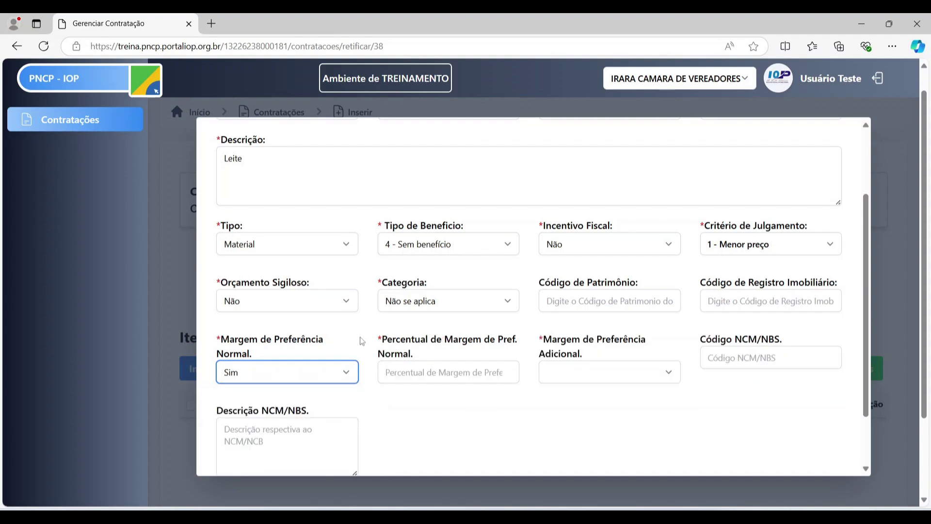
{"action": "left_click", "coordinate": [426, 383]}
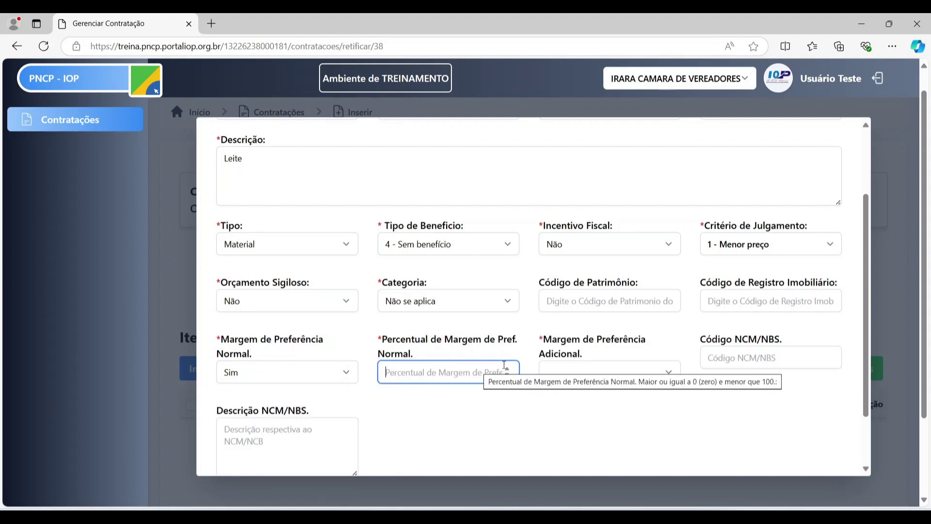
{"action": "left_click", "coordinate": [313, 377]}
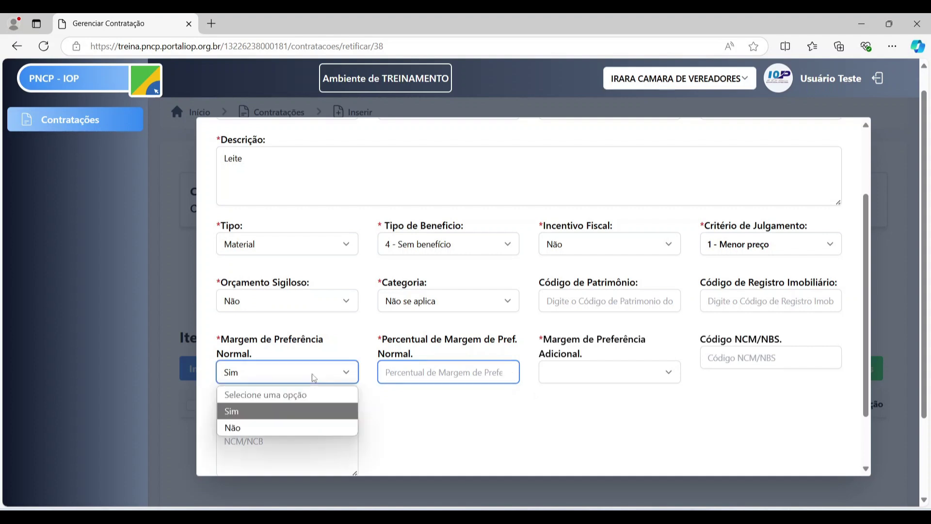
{"action": "left_click", "coordinate": [407, 376]}
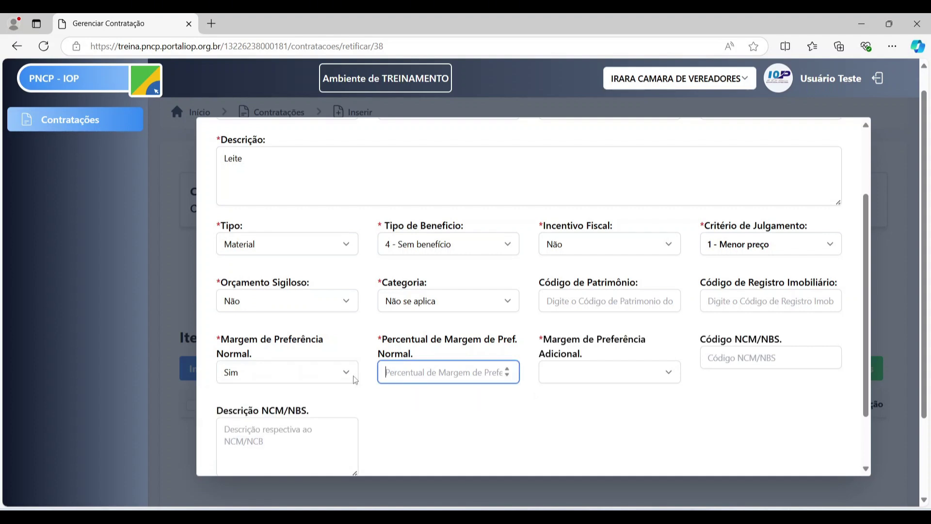
{"action": "left_click", "coordinate": [318, 378]}
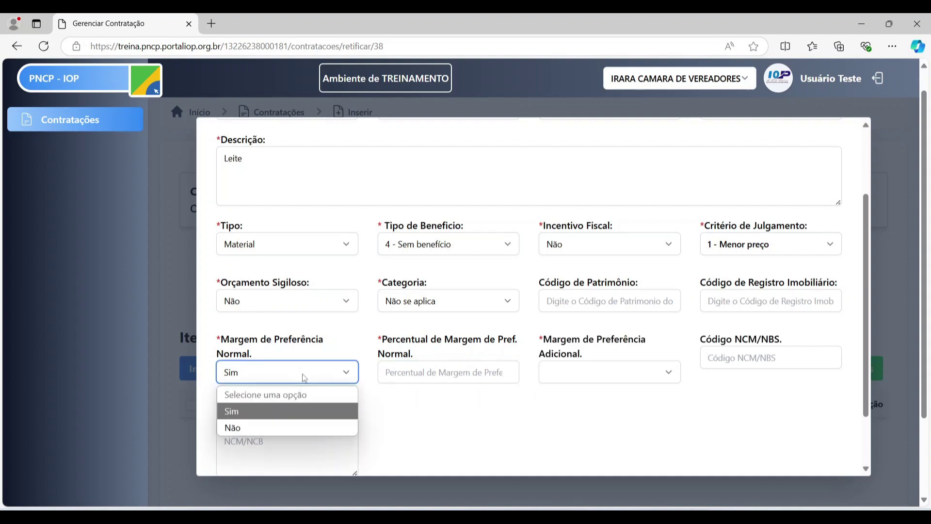
{"action": "left_click", "coordinate": [278, 427]}
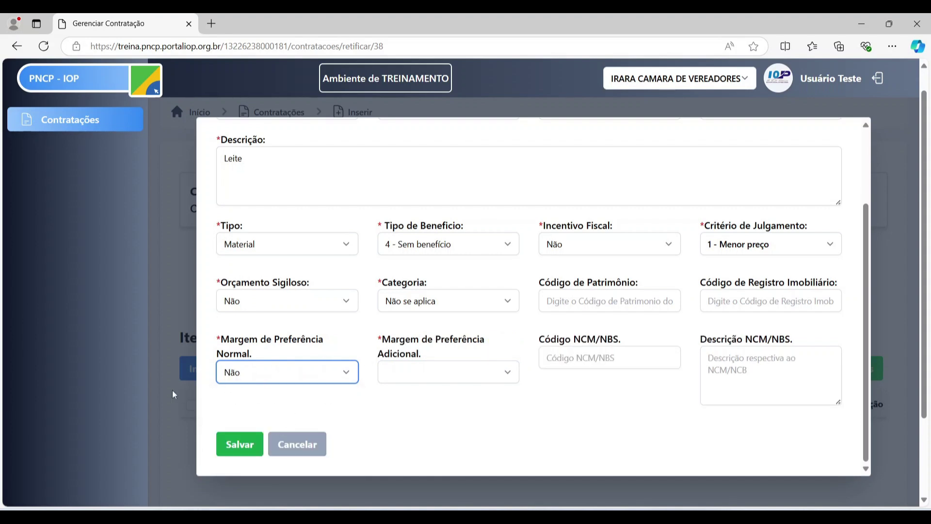
- Set Margem de Preferência Adicional to Não, leaving the NCM/NBS code and description blank
{"action": "left_click", "coordinate": [426, 375]}
{"action": "left_click", "coordinate": [411, 425]}
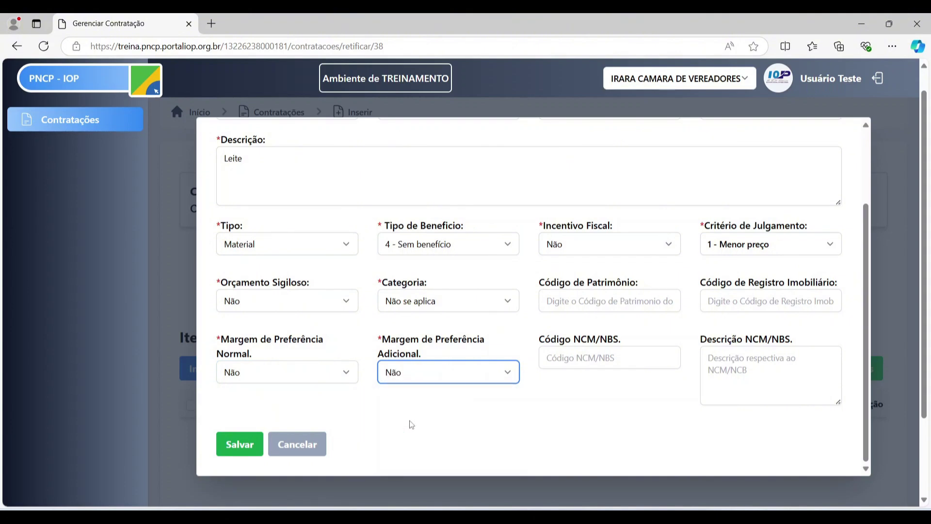
{"action": "left_click", "coordinate": [416, 380]}
{"action": "left_click", "coordinate": [415, 410]}
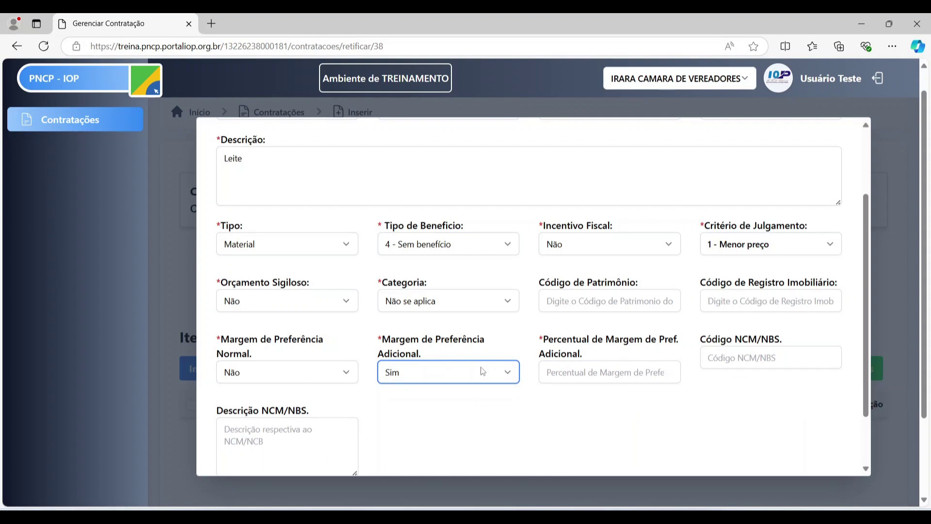
{"action": "left_click", "coordinate": [465, 382]}
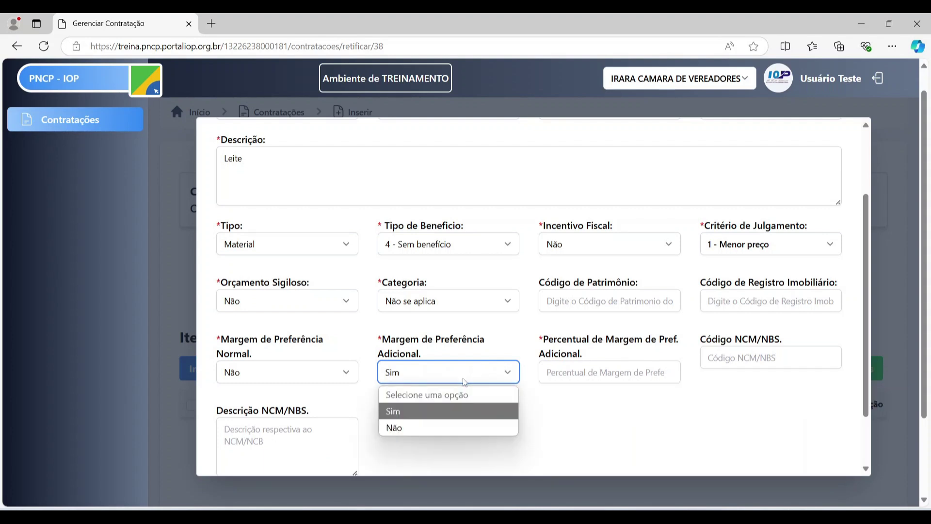
{"action": "left_click", "coordinate": [437, 427]}
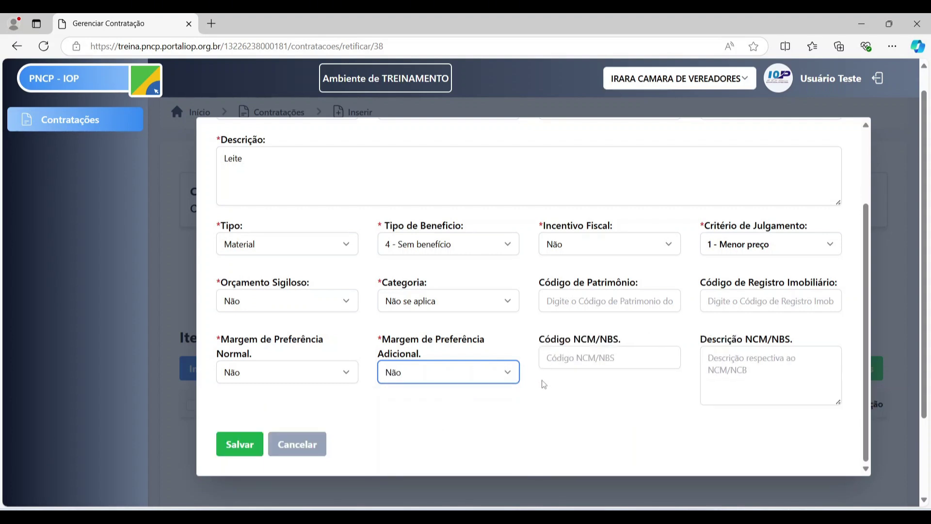
{"action": "left_click", "coordinate": [573, 362]}
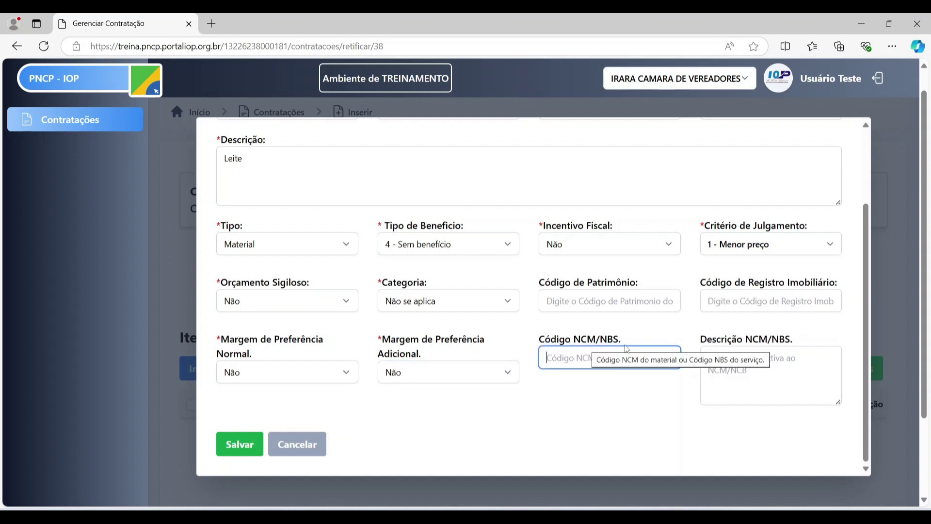
{"action": "left_click", "coordinate": [762, 370]}
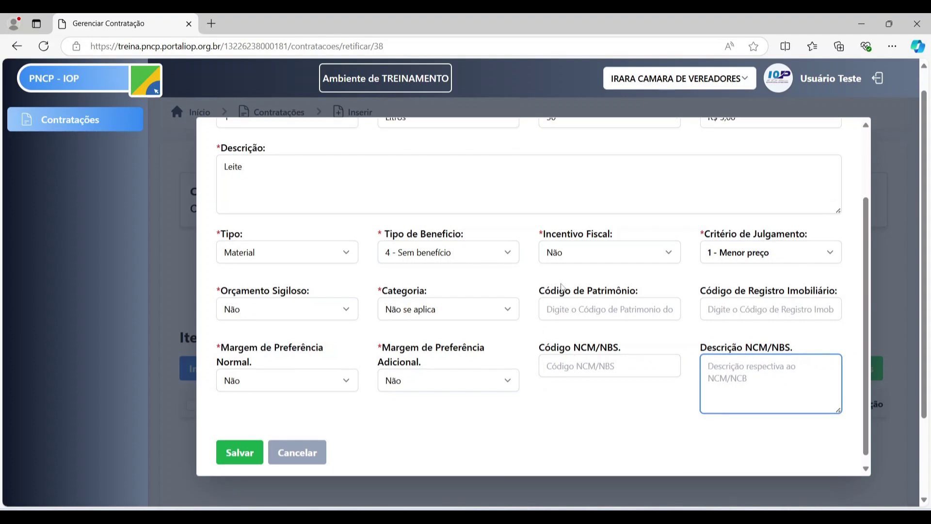
{"action": "scroll", "coordinate": [438, 245], "scroll_direction": "up", "scroll_amount": 2}
{"action": "scroll", "coordinate": [433, 320], "scroll_direction": "down", "scroll_amount": 2}
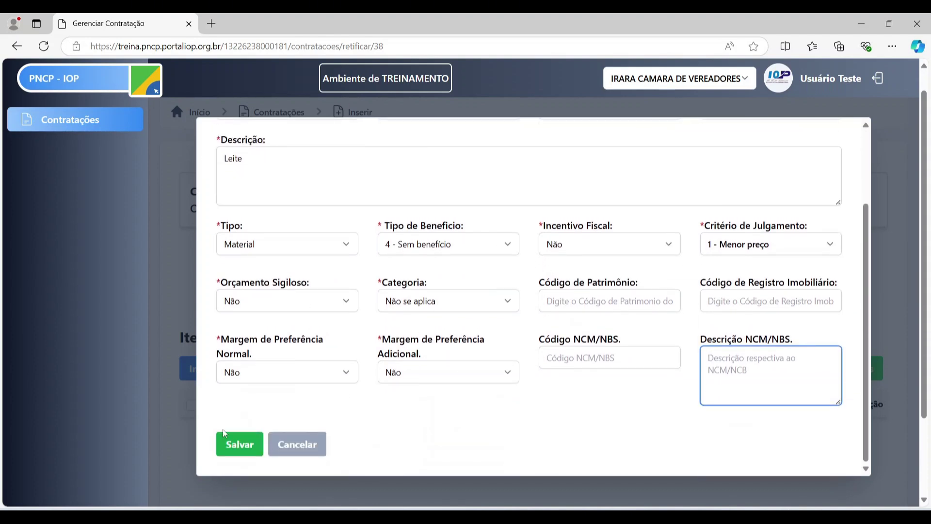
- Save the Leite item, accept the 'inserido com sucesso' alert, and close the blank item form
{"action": "left_click", "coordinate": [236, 451]}
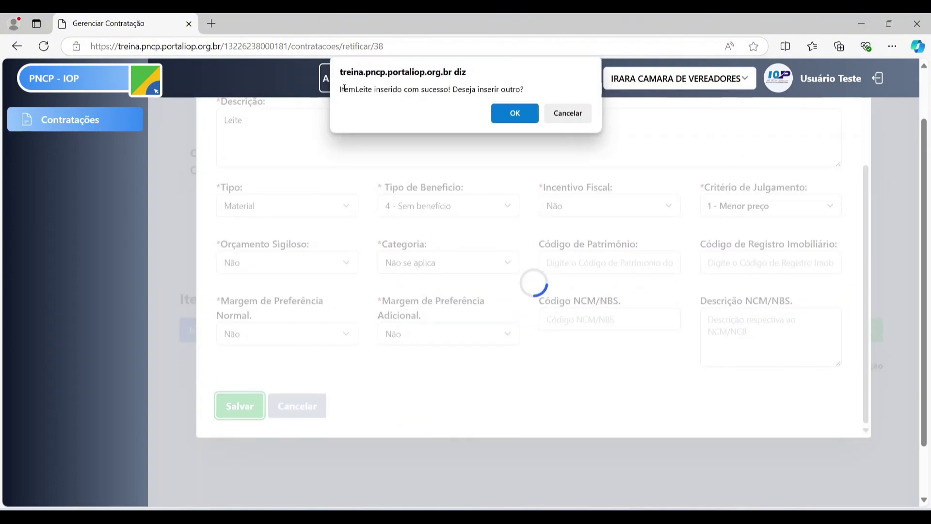
{"action": "left_click_drag", "start_coordinate": [344, 89], "coordinate": [522, 91]}
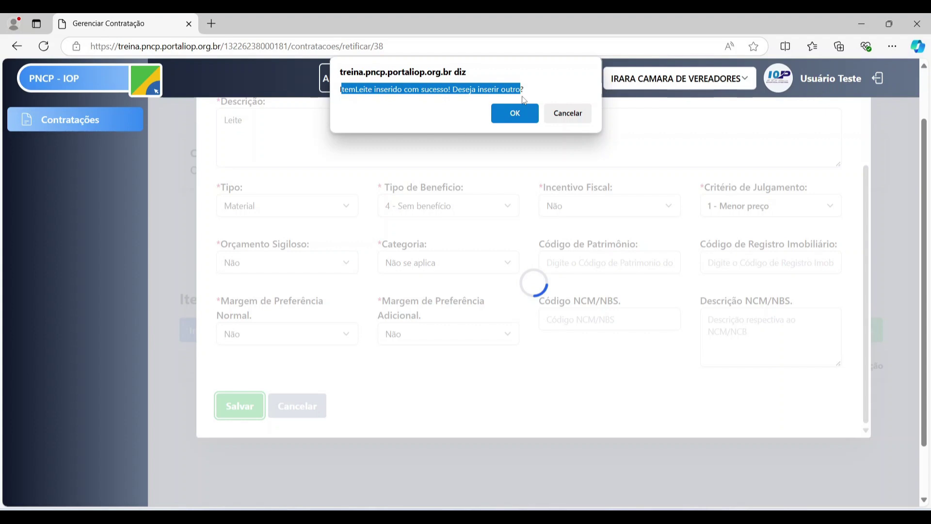
{"action": "left_click", "coordinate": [366, 90]}
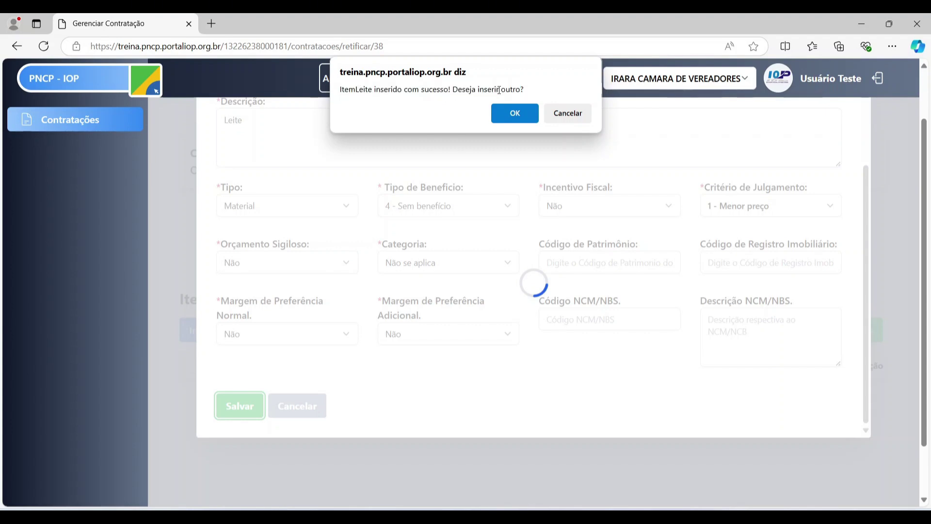
{"action": "left_click", "coordinate": [526, 120]}
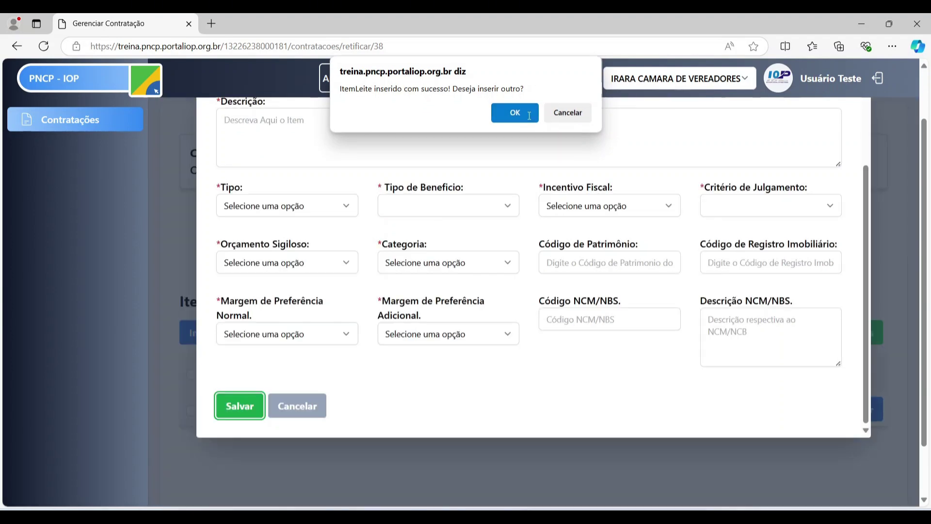
{"action": "scroll", "coordinate": [533, 243], "scroll_direction": "down", "scroll_amount": 2}
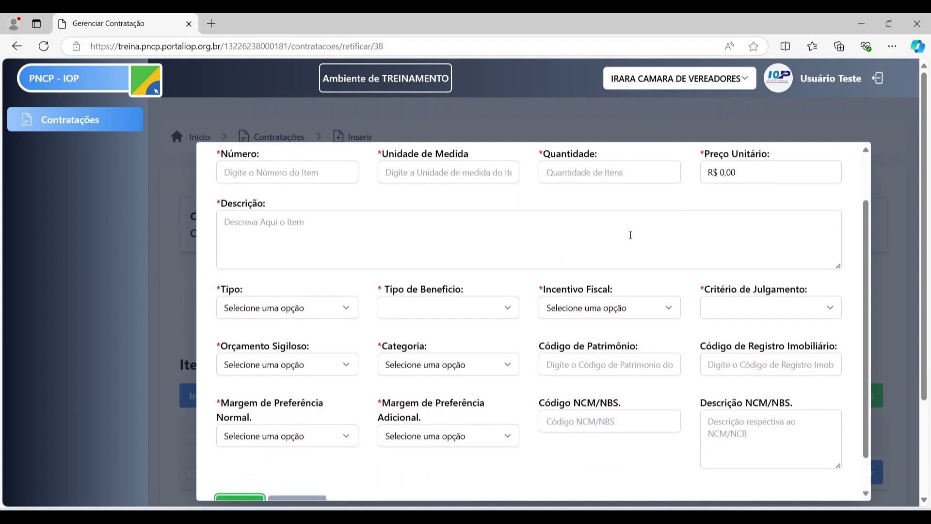
{"action": "scroll", "coordinate": [485, 291], "scroll_direction": "up", "scroll_amount": 2}
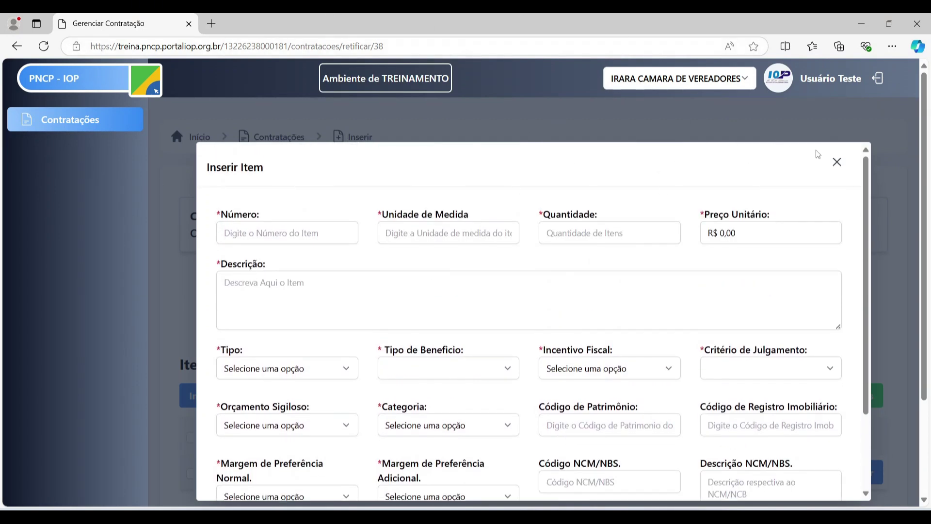
{"action": "left_click", "coordinate": [843, 166]}
{"action": "scroll", "coordinate": [573, 228], "scroll_direction": "down", "scroll_amount": 2}
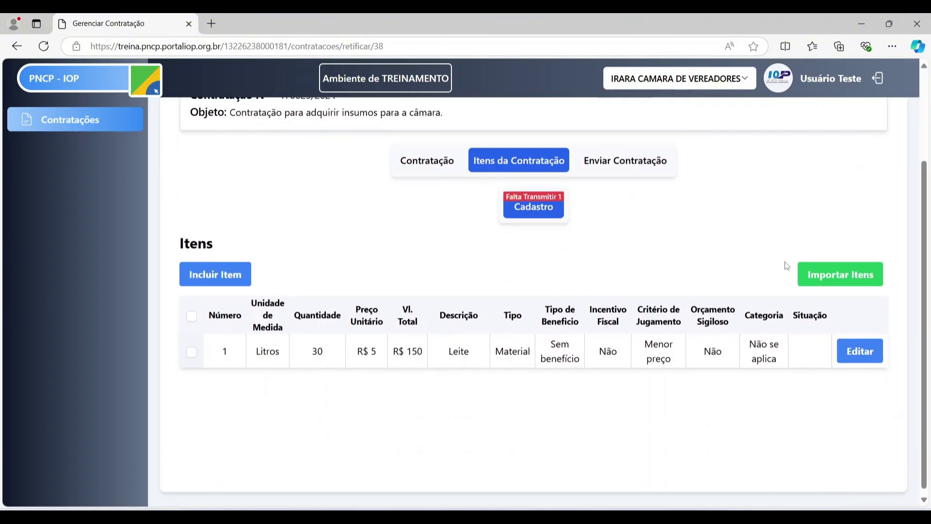
{"action": "scroll", "coordinate": [648, 257], "scroll_direction": "up", "scroll_amount": 2}
{"action": "scroll", "coordinate": [586, 209], "scroll_direction": "down", "scroll_amount": 2}
{"action": "left_click", "coordinate": [44, 46]}
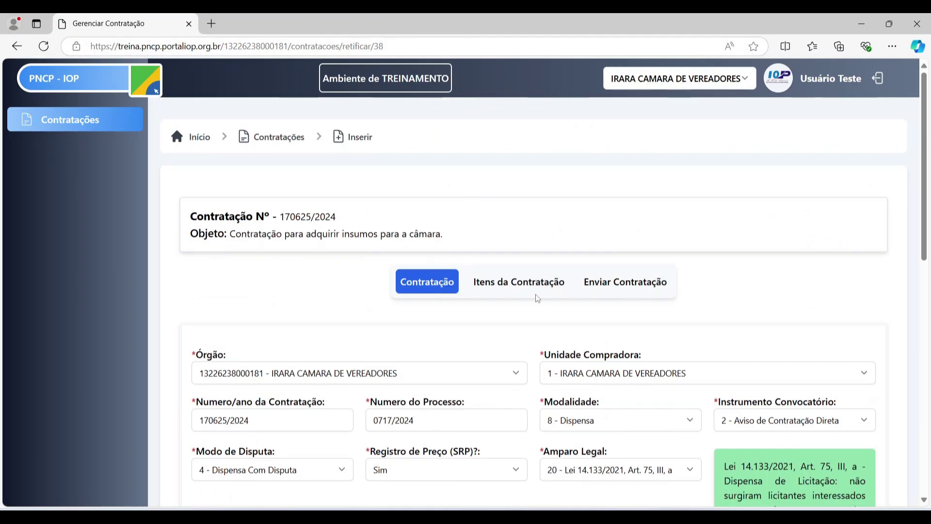
{"action": "scroll", "coordinate": [531, 277], "scroll_direction": "down", "scroll_amount": 1}
{"action": "left_click", "coordinate": [522, 222]}
{"action": "scroll", "coordinate": [860, 314], "scroll_direction": "down", "scroll_amount": 1}
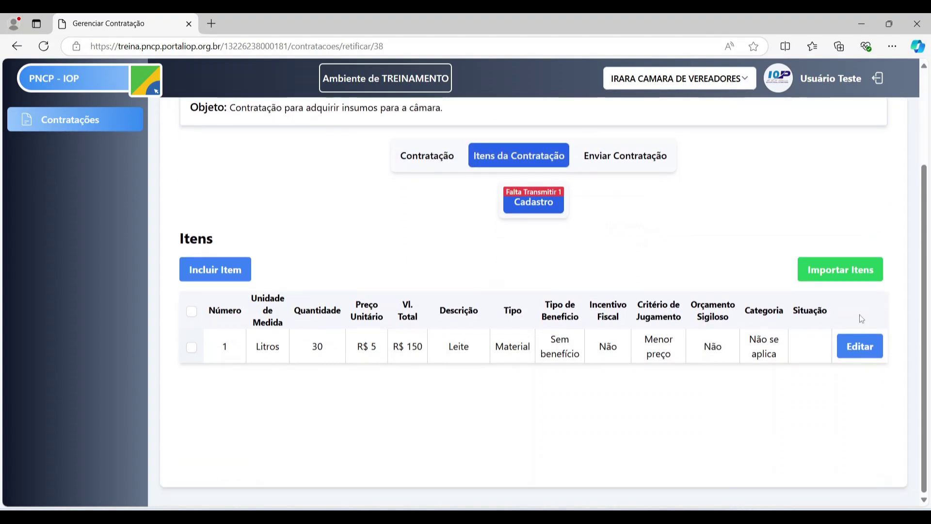
{"action": "scroll", "coordinate": [677, 309], "scroll_direction": "up", "scroll_amount": 1}
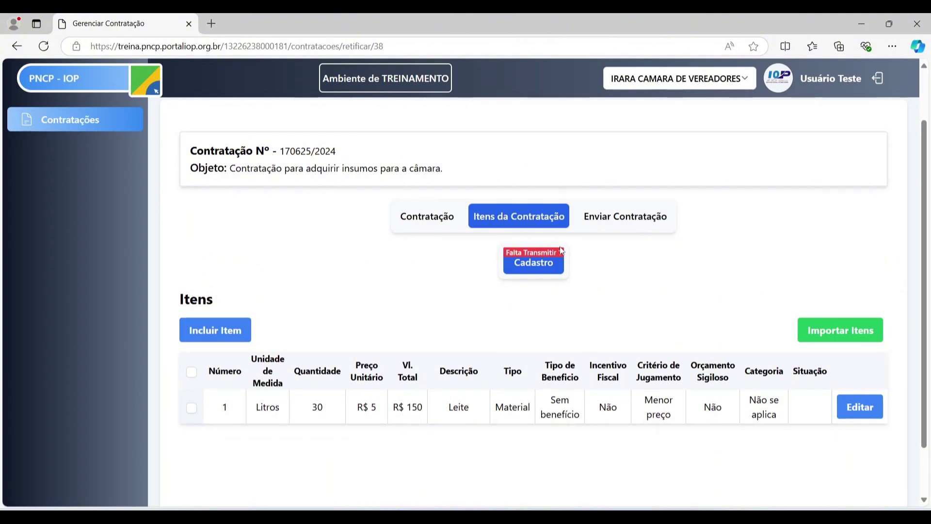
- Transmit the contract with Enviar Agora and acknowledge the 'Contratação Transmitida com Sucesso!' alert
{"action": "left_click", "coordinate": [635, 224]}
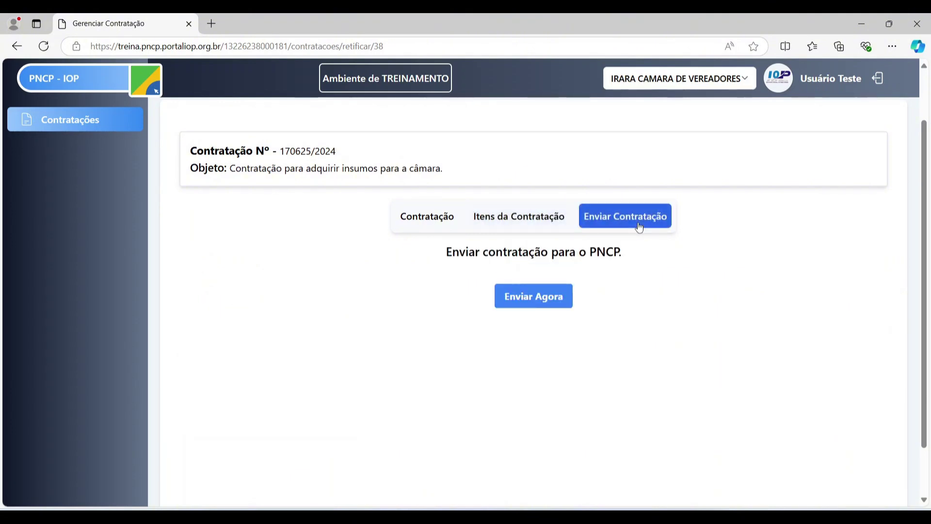
{"action": "scroll", "coordinate": [640, 234], "scroll_direction": "up", "scroll_amount": 2}
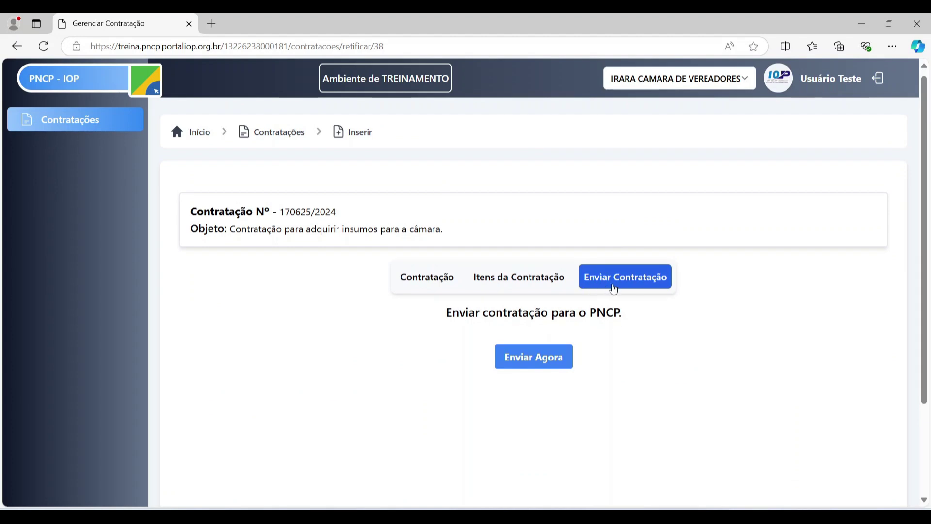
{"action": "scroll", "coordinate": [613, 289], "scroll_direction": "down", "scroll_amount": 1}
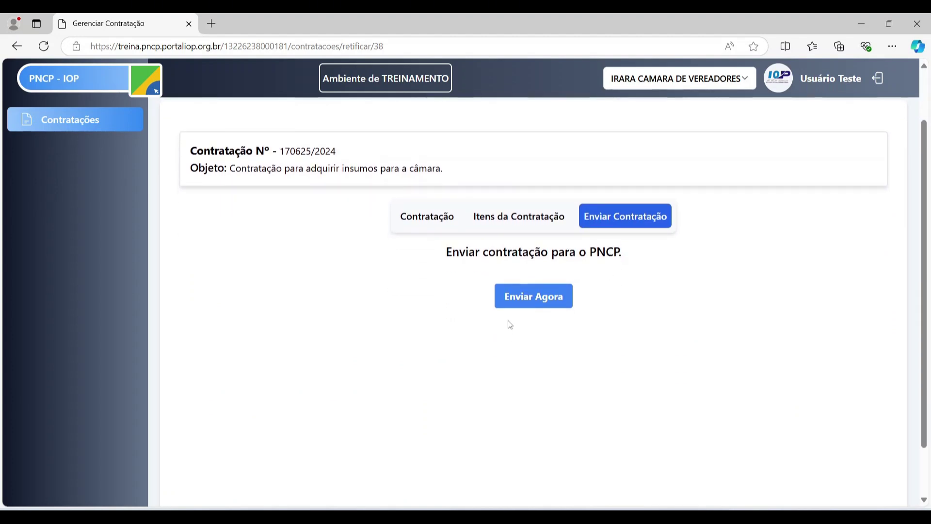
{"action": "left_click", "coordinate": [523, 299]}
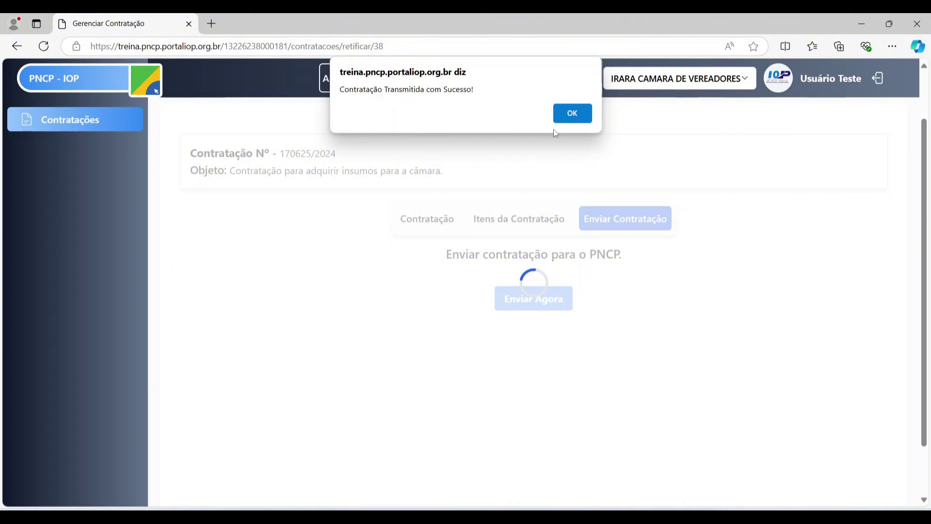
{"action": "left_click", "coordinate": [572, 109]}
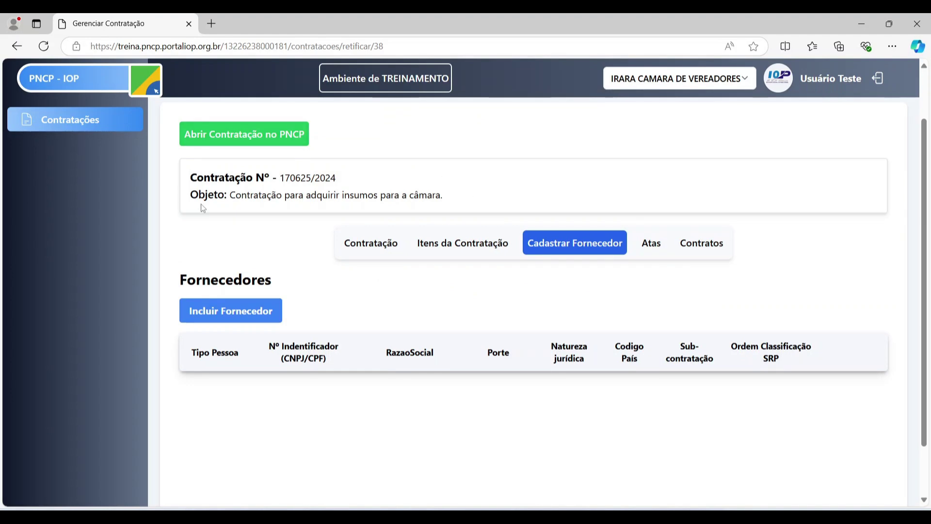
{"action": "scroll", "coordinate": [509, 179], "scroll_direction": "up", "scroll_amount": 2}
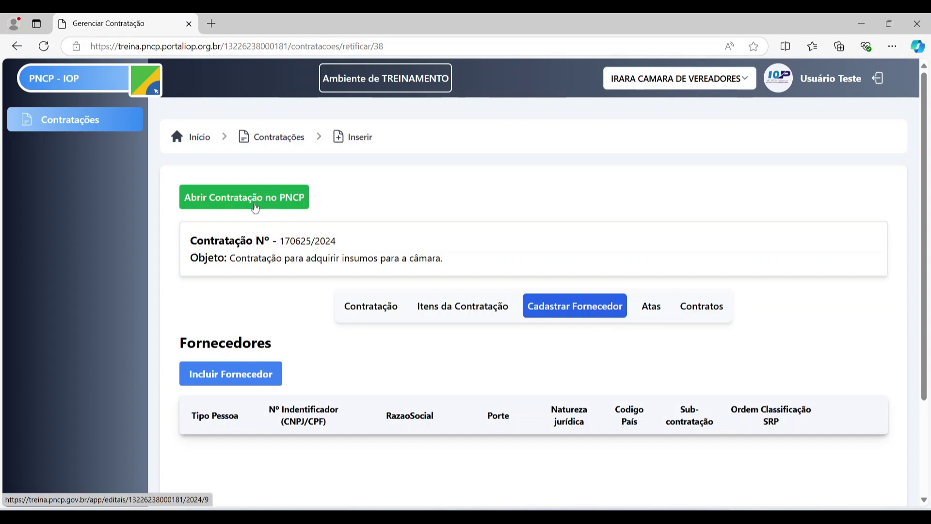
- Open the published contract on the PNCP portal and review its publication status and proposal dates
{"action": "left_click", "coordinate": [255, 208]}
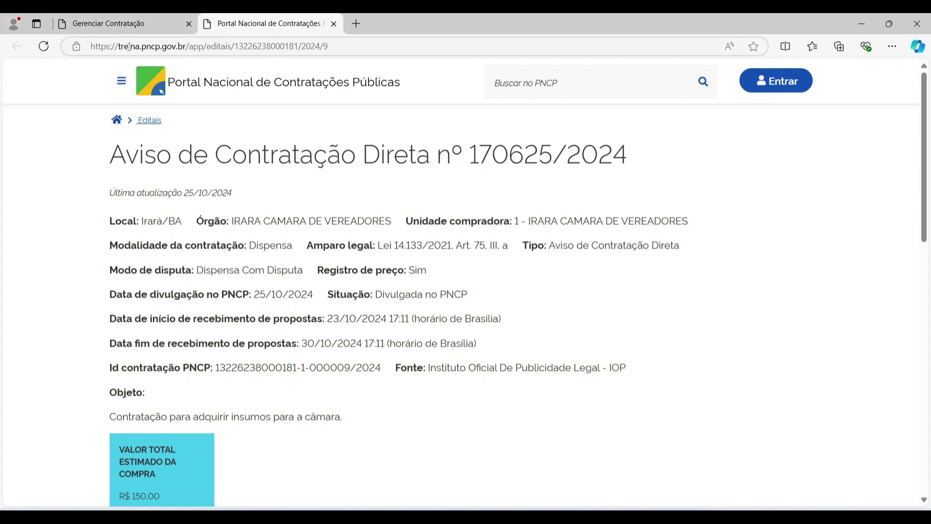
{"action": "left_click", "coordinate": [129, 46]}
{"action": "double_click", "coordinate": [129, 47]}
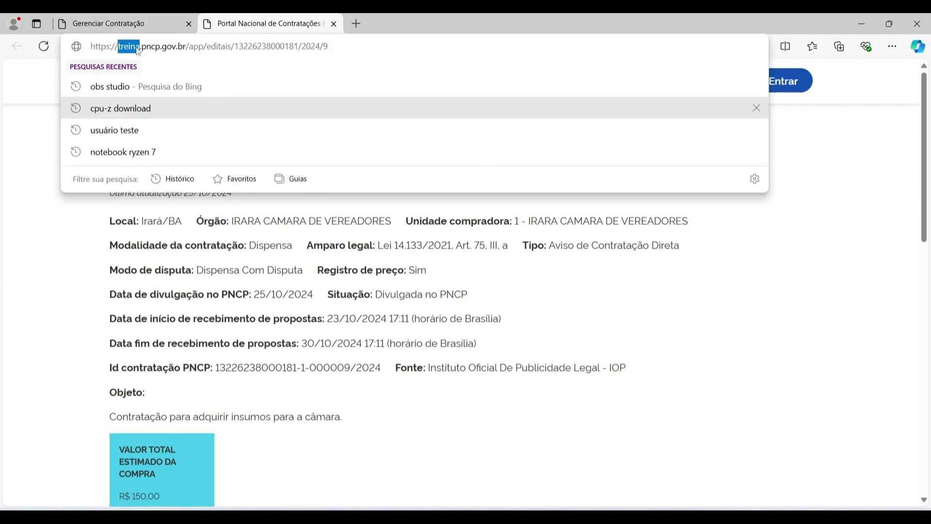
{"action": "left_click", "coordinate": [130, 48]}
{"action": "left_click", "coordinate": [386, 283]}
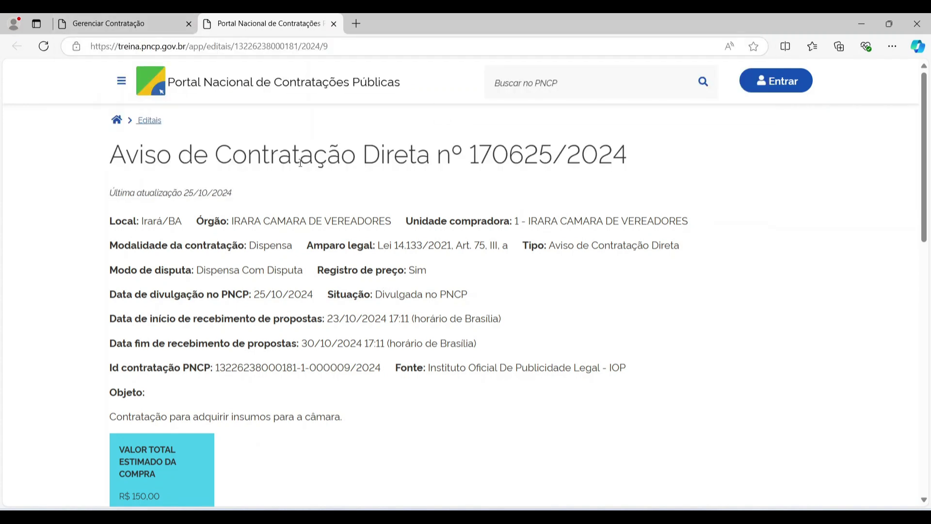
{"action": "scroll", "coordinate": [303, 182], "scroll_direction": "down", "scroll_amount": 2}
{"action": "scroll", "coordinate": [558, 222], "scroll_direction": "up", "scroll_amount": 2}
{"action": "scroll", "coordinate": [401, 231], "scroll_direction": "down", "scroll_amount": 1}
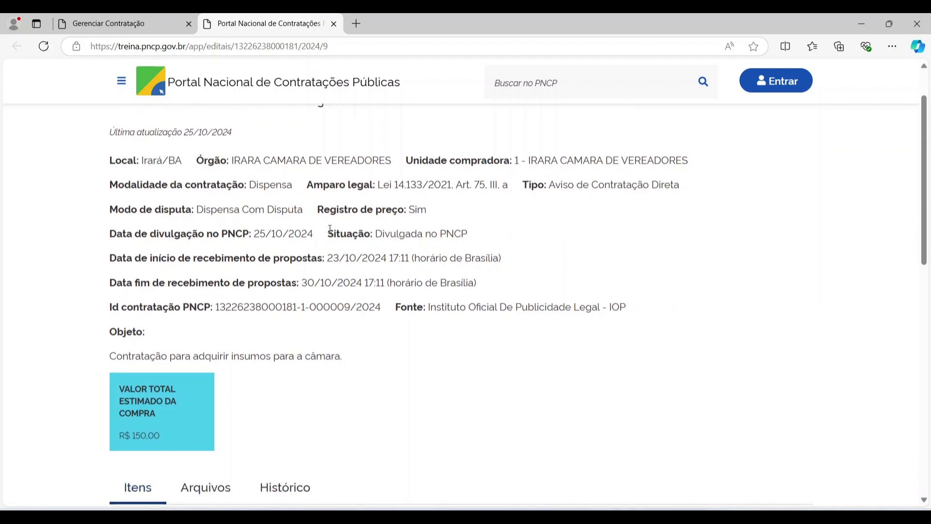
{"action": "left_click_drag", "start_coordinate": [330, 229], "coordinate": [514, 274]}
{"action": "left_click", "coordinate": [207, 261]}
{"action": "scroll", "coordinate": [290, 298], "scroll_direction": "down", "scroll_amount": 2}
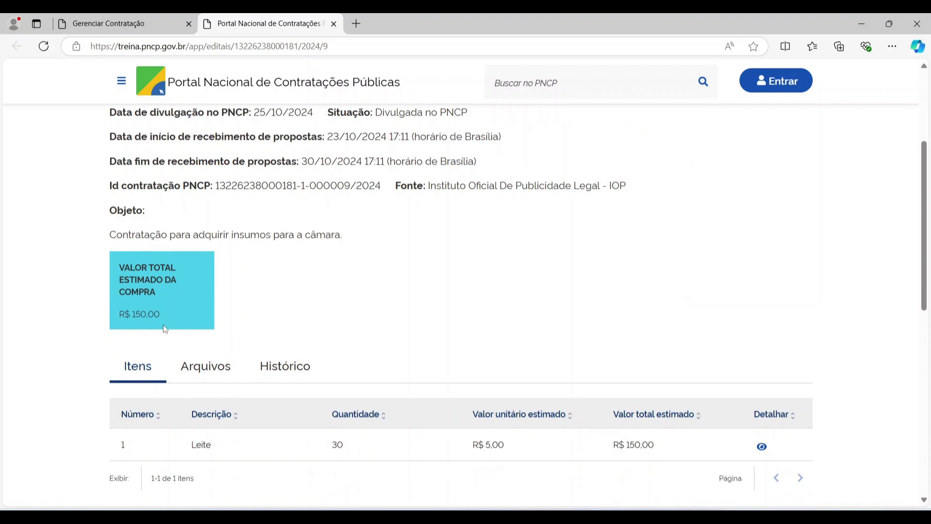
{"action": "scroll", "coordinate": [171, 343], "scroll_direction": "down", "scroll_amount": 3}
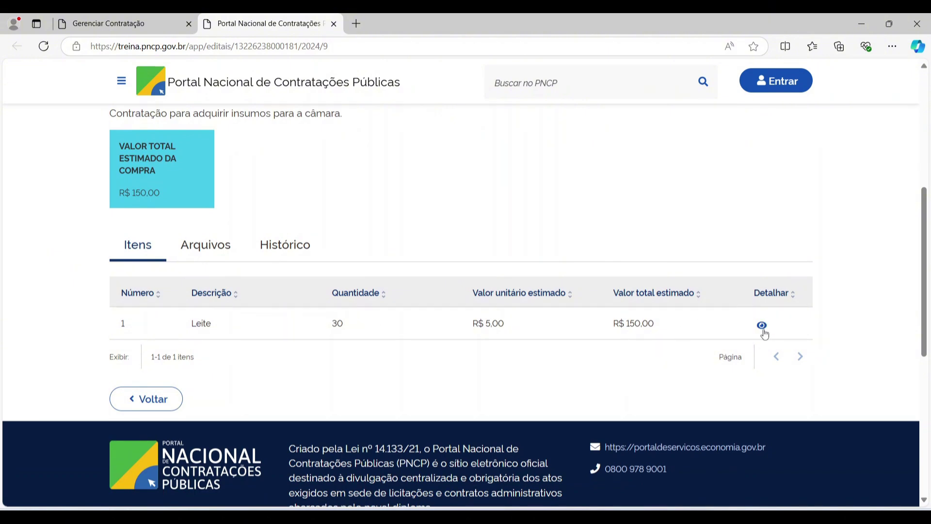
- Review the details of item 1, Leite, then return to the items list
{"action": "left_click", "coordinate": [762, 325]}
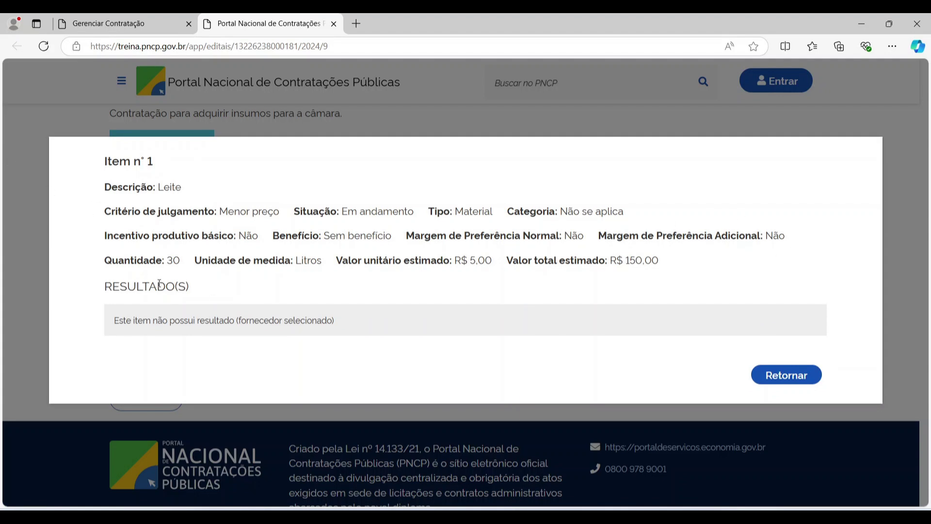
{"action": "left_click_drag", "start_coordinate": [109, 286], "coordinate": [202, 295]}
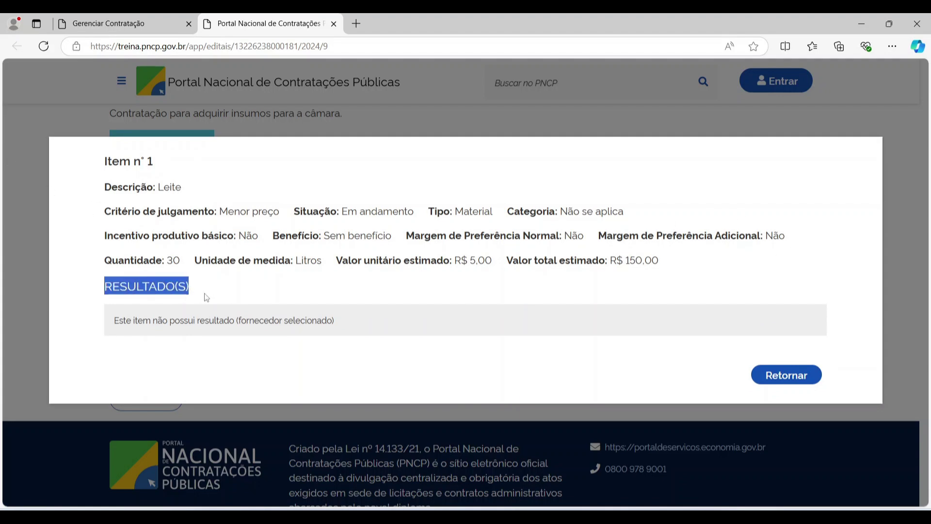
{"action": "left_click", "coordinate": [251, 324]}
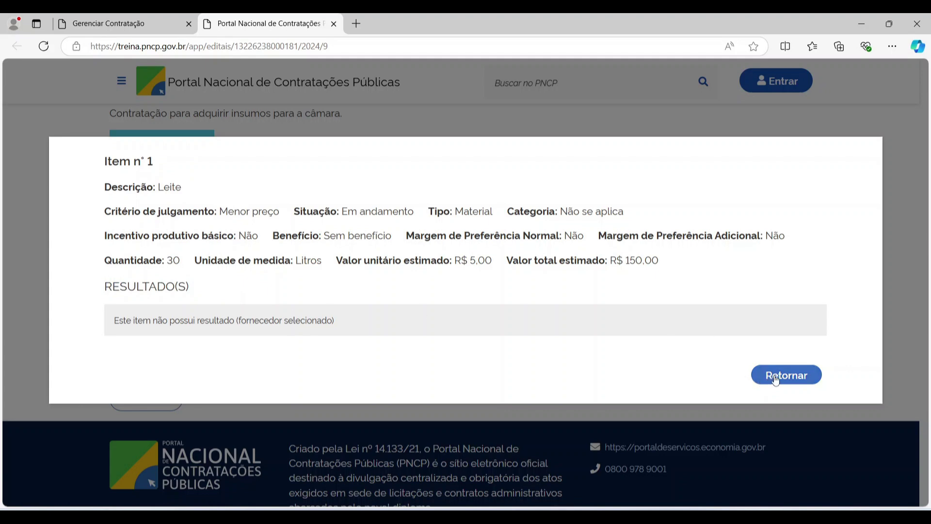
{"action": "left_click", "coordinate": [776, 378]}
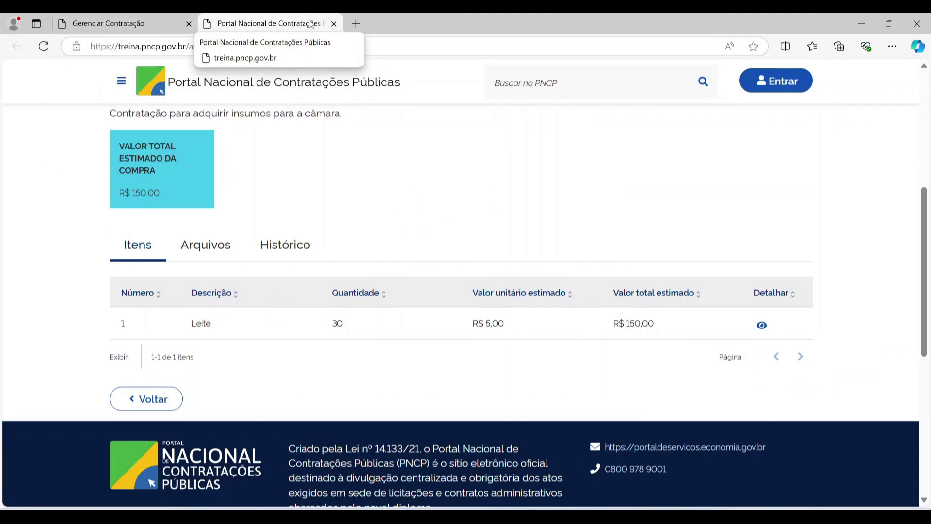
- Close the portal tab, check the contract's items list, and return to its main form
{"action": "left_click", "coordinate": [334, 24]}
{"action": "scroll", "coordinate": [422, 270], "scroll_direction": "down", "scroll_amount": 2}
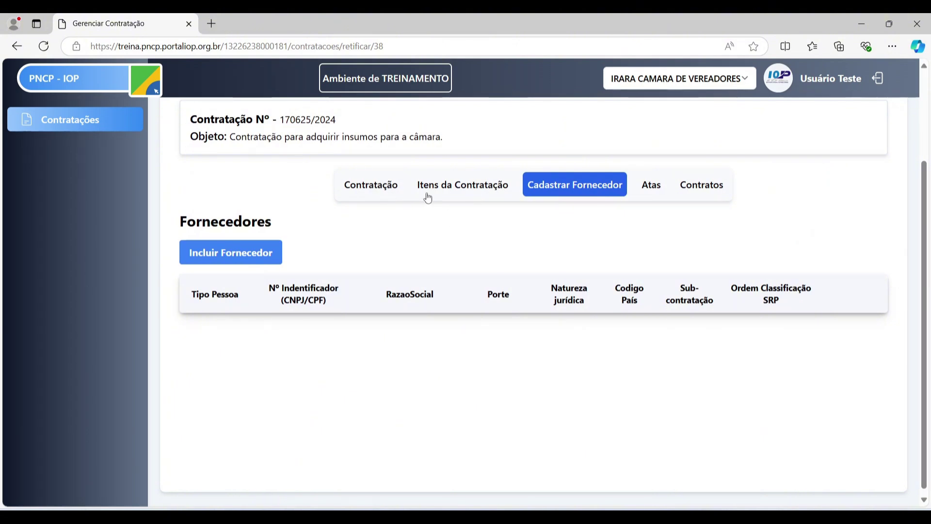
{"action": "scroll", "coordinate": [486, 197], "scroll_direction": "up", "scroll_amount": 2}
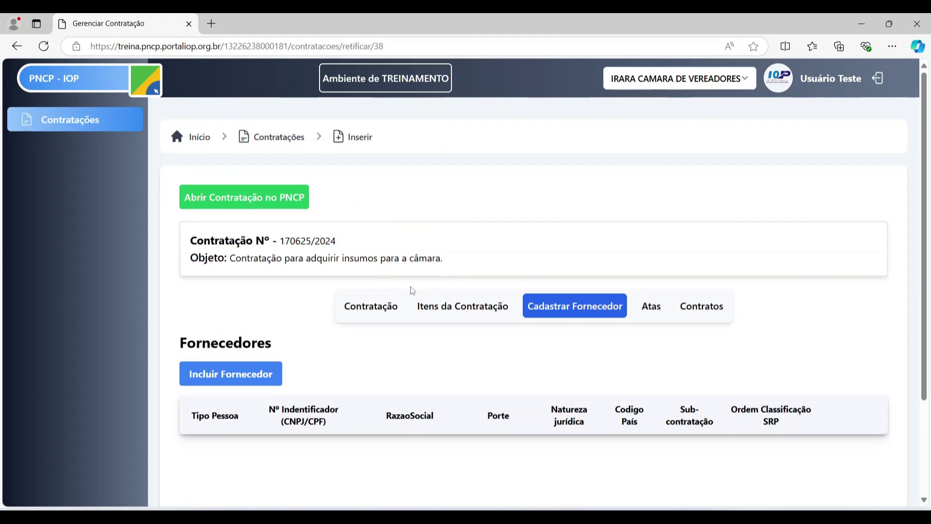
{"action": "left_click", "coordinate": [395, 313]}
{"action": "scroll", "coordinate": [437, 277], "scroll_direction": "down", "scroll_amount": 10}
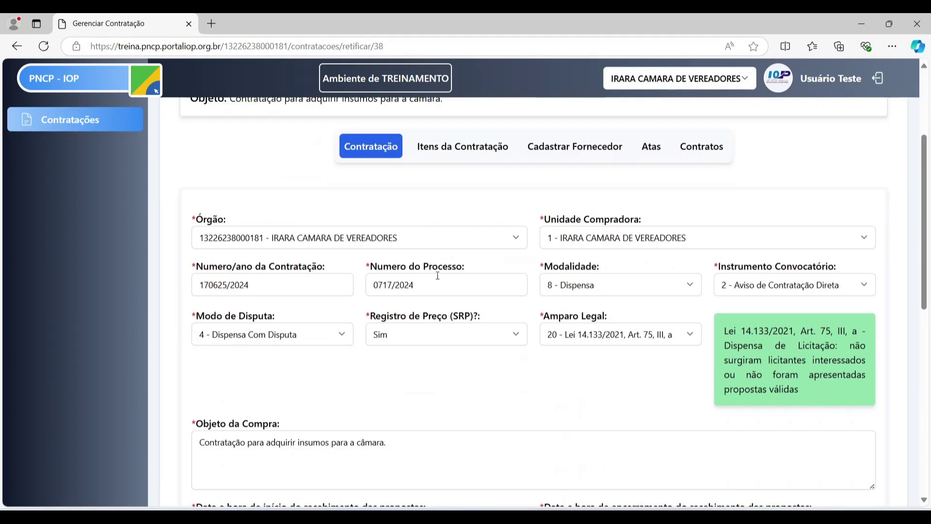
{"action": "scroll", "coordinate": [439, 282], "scroll_direction": "up", "scroll_amount": 10}
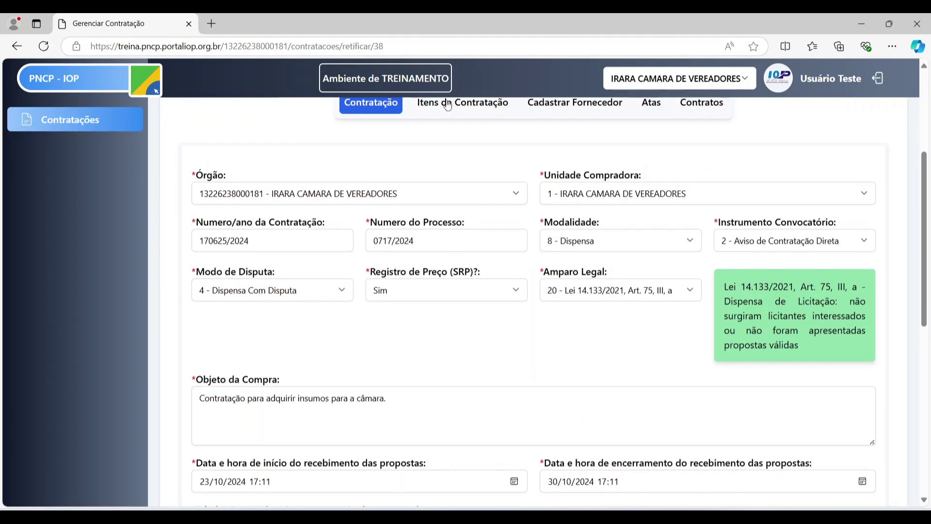
{"action": "left_click", "coordinate": [462, 100]}
{"action": "left_click", "coordinate": [389, 189]}
- Check the purchase status options, leaving it at 1 - Divulgada no PNCP
{"action": "scroll", "coordinate": [437, 228], "scroll_direction": "down", "scroll_amount": 10}
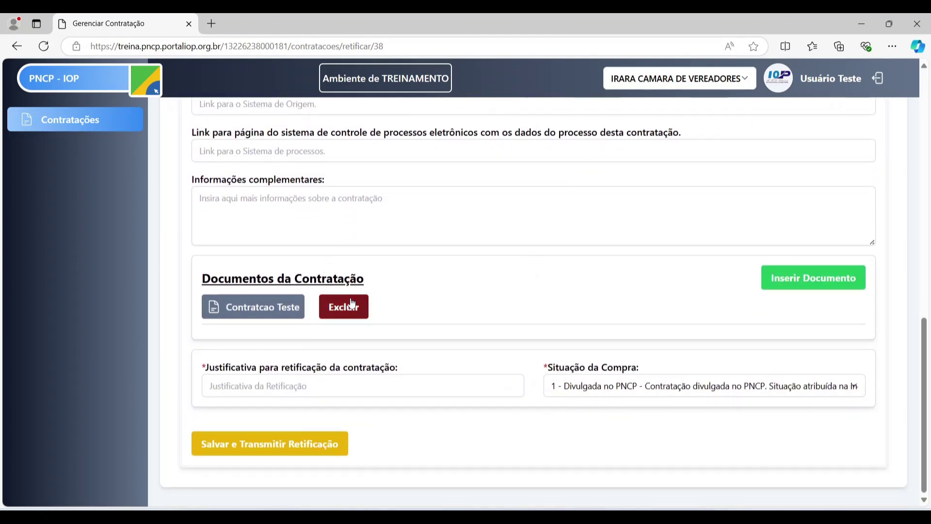
{"action": "scroll", "coordinate": [437, 290], "scroll_direction": "up", "scroll_amount": 10}
{"action": "scroll", "coordinate": [430, 291], "scroll_direction": "up", "scroll_amount": 1}
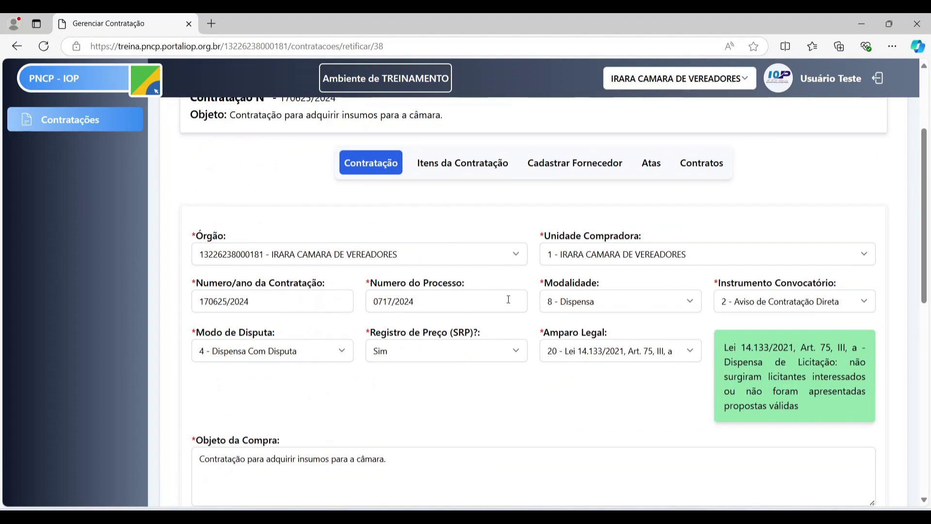
{"action": "scroll", "coordinate": [460, 340], "scroll_direction": "down", "scroll_amount": 2}
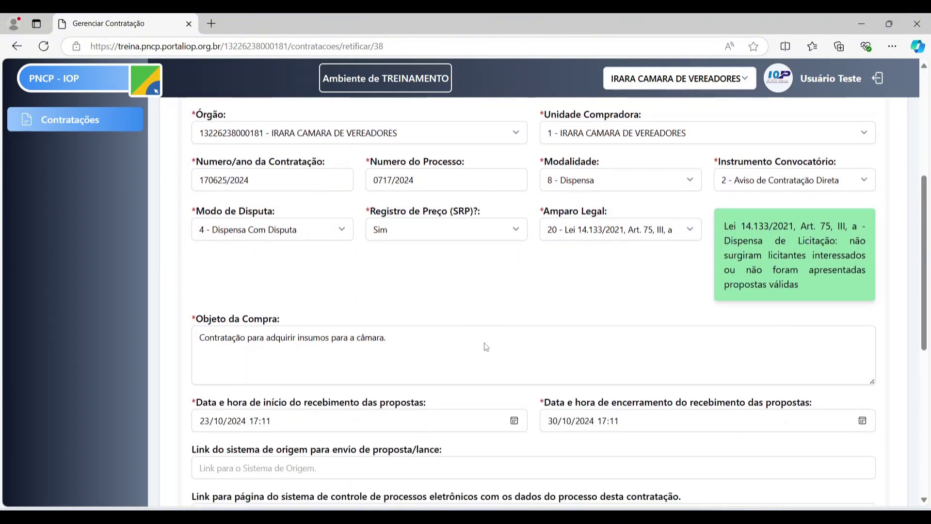
{"action": "scroll", "coordinate": [429, 291], "scroll_direction": "down", "scroll_amount": 3}
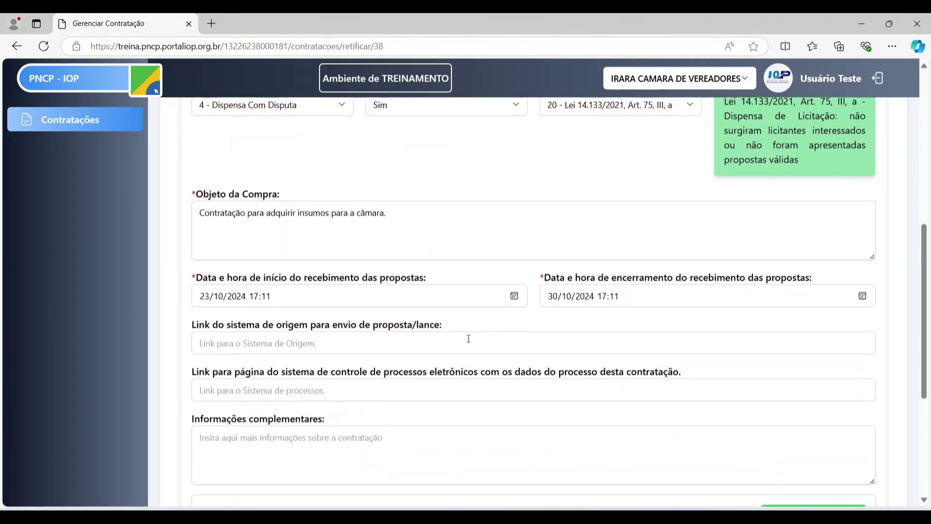
{"action": "scroll", "coordinate": [539, 256], "scroll_direction": "down", "scroll_amount": 3}
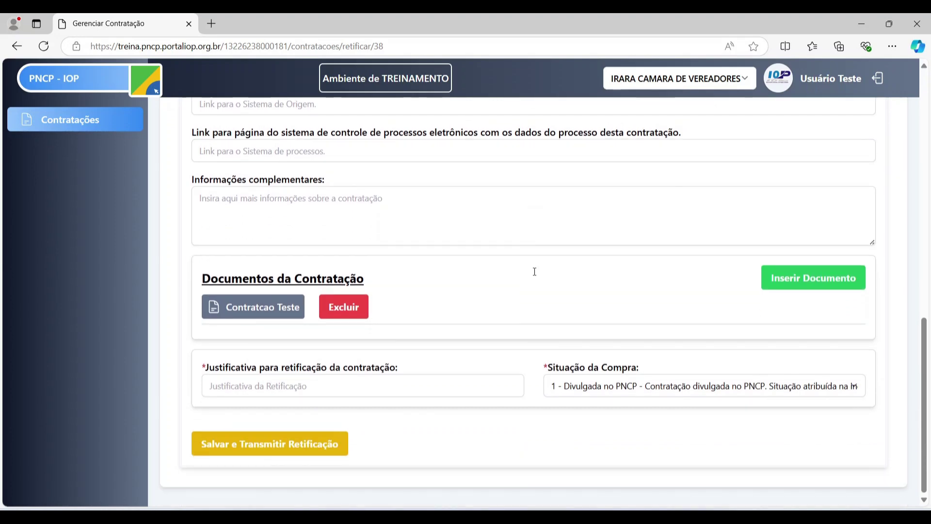
{"action": "scroll", "coordinate": [543, 271], "scroll_direction": "up", "scroll_amount": 4}
{"action": "scroll", "coordinate": [547, 274], "scroll_direction": "down", "scroll_amount": 4}
{"action": "left_click", "coordinate": [629, 390]}
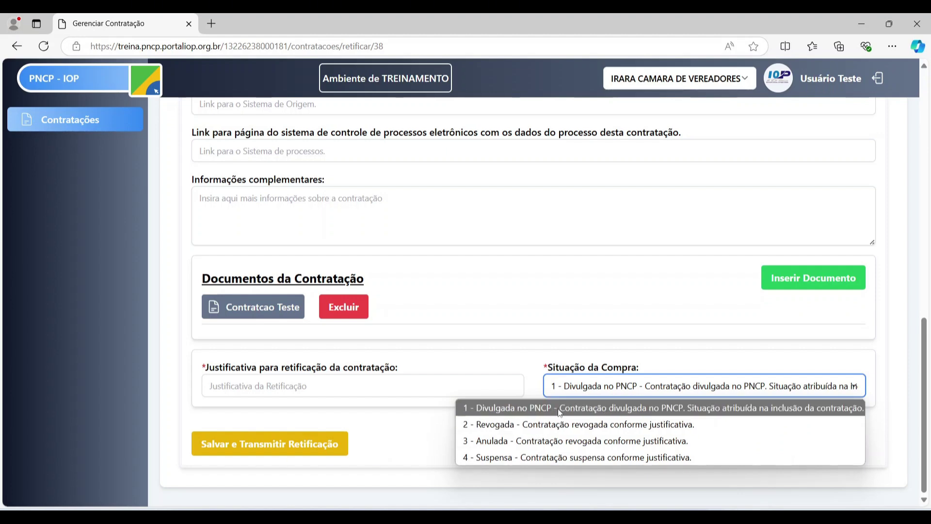
{"action": "scroll", "coordinate": [499, 274], "scroll_direction": "up", "scroll_amount": 7}
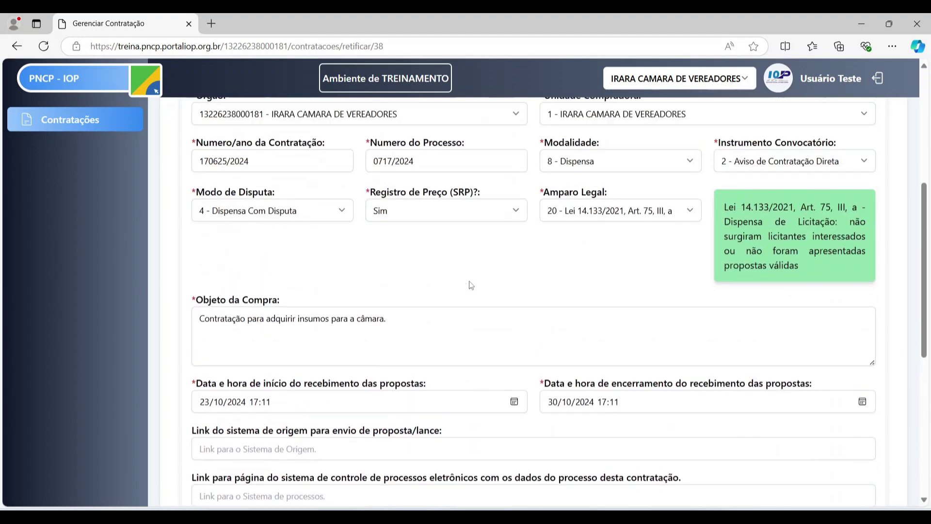
{"action": "scroll", "coordinate": [470, 285], "scroll_direction": "down", "scroll_amount": 2}
{"action": "scroll", "coordinate": [468, 151], "scroll_direction": "up", "scroll_amount": 3}
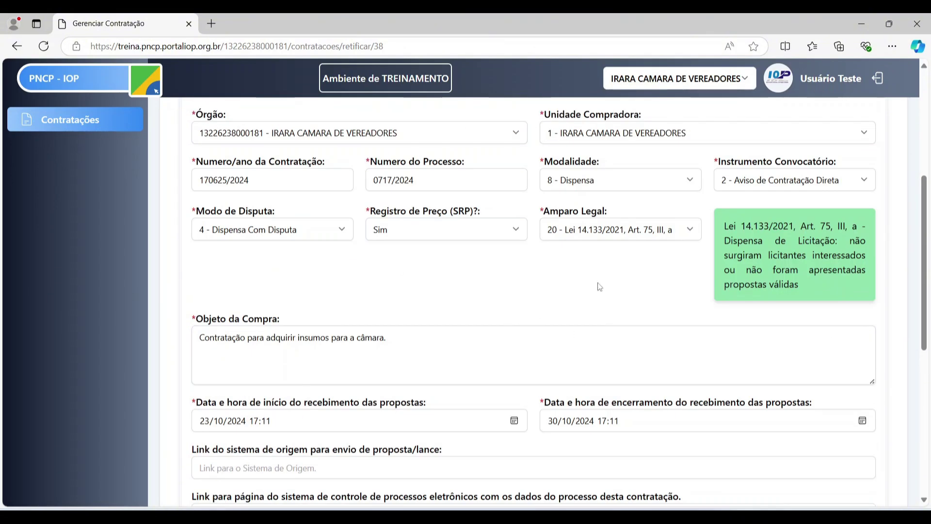
- Change the proposal closing date to 29/10/2024 and justify it as a change to that date
{"action": "left_click", "coordinate": [556, 421]}
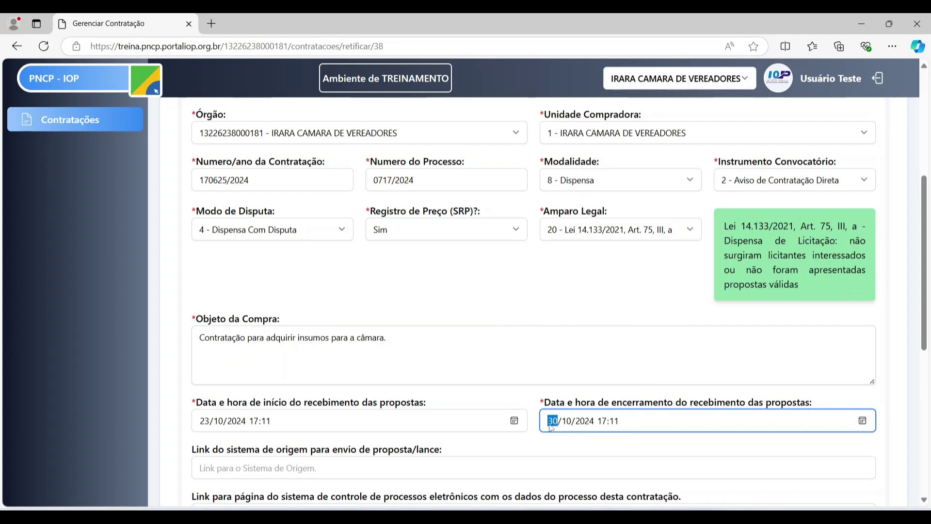
{"action": "type", "text": "29"}
{"action": "scroll", "coordinate": [586, 255], "scroll_direction": "down", "scroll_amount": 7}
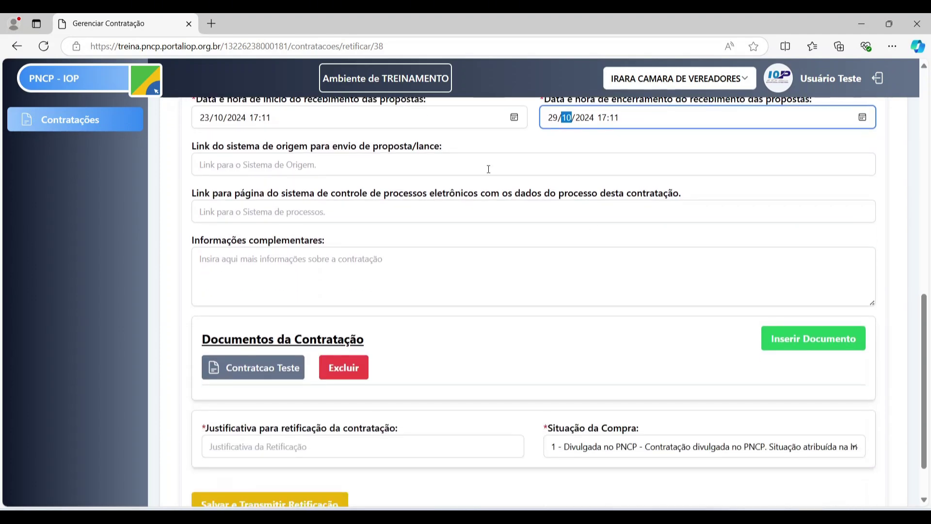
{"action": "left_click", "coordinate": [357, 384]}
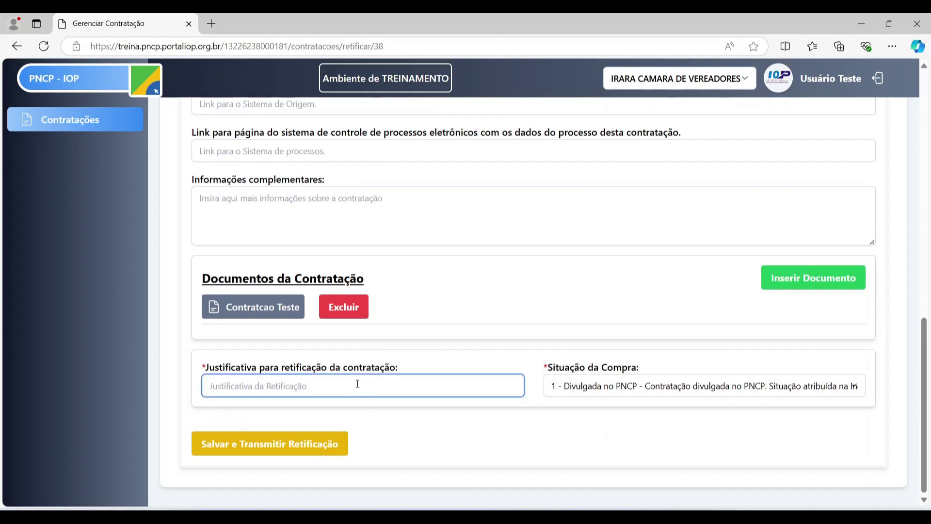
{"action": "type", "text": "Ju"}
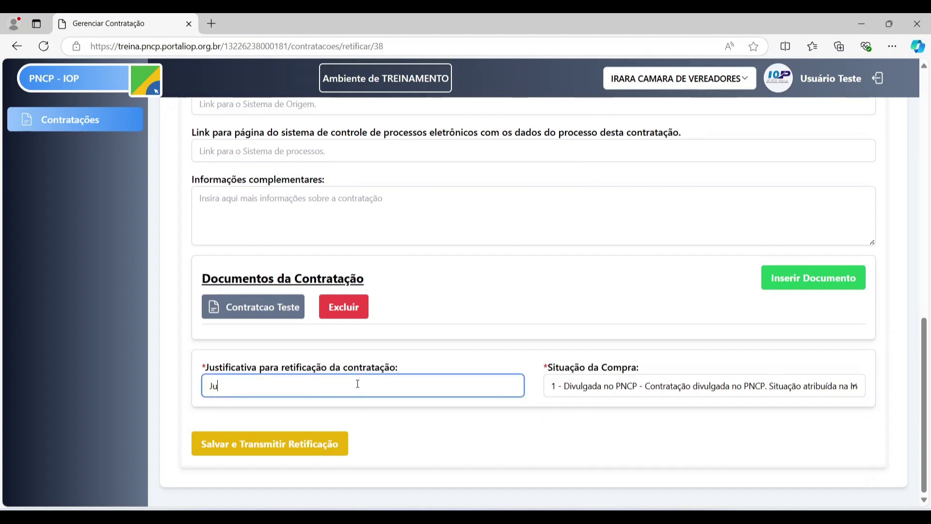
{"action": "key", "text": "BackSpace"}
{"action": "type", "text": "Alteração da data de encerramento do re"}
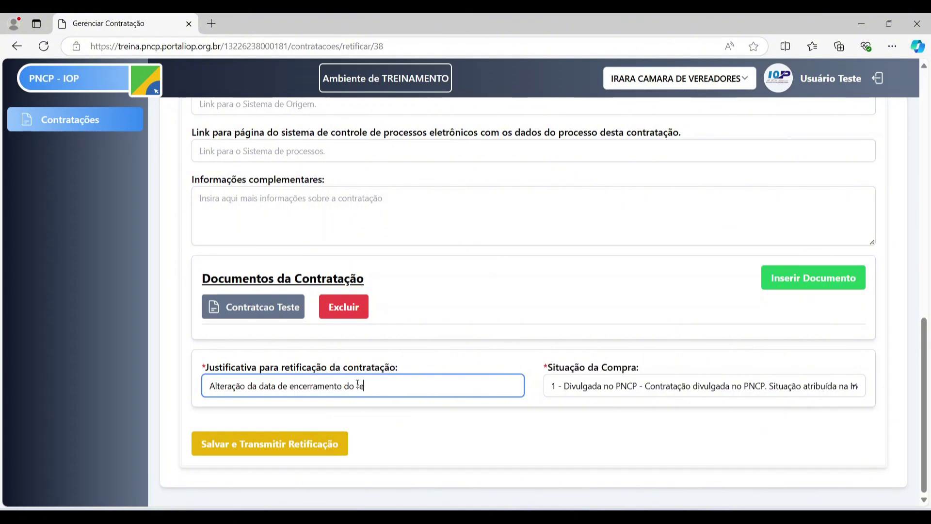
{"action": "type", "text": "cebimento das propostas."}
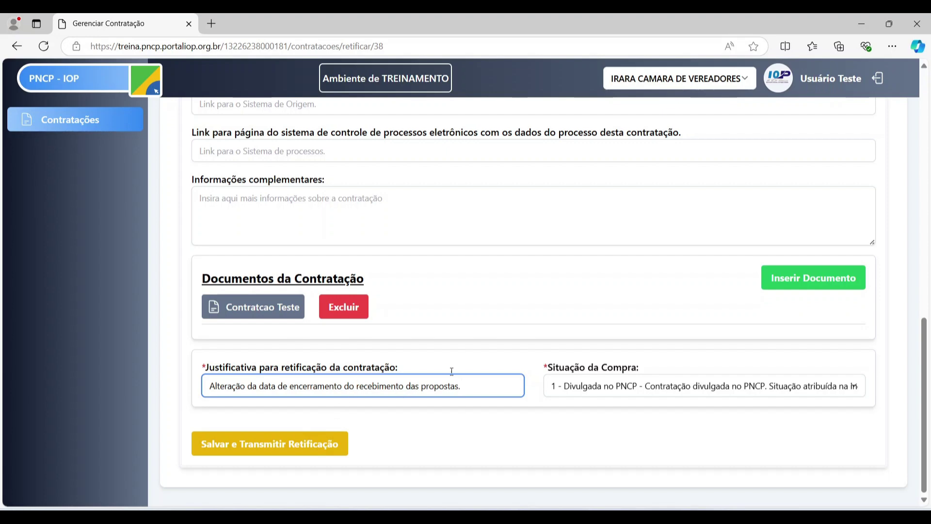
- Save and transmit the rectification, then acknowledge the success alert
{"action": "scroll", "coordinate": [464, 381], "scroll_direction": "up", "scroll_amount": 8}
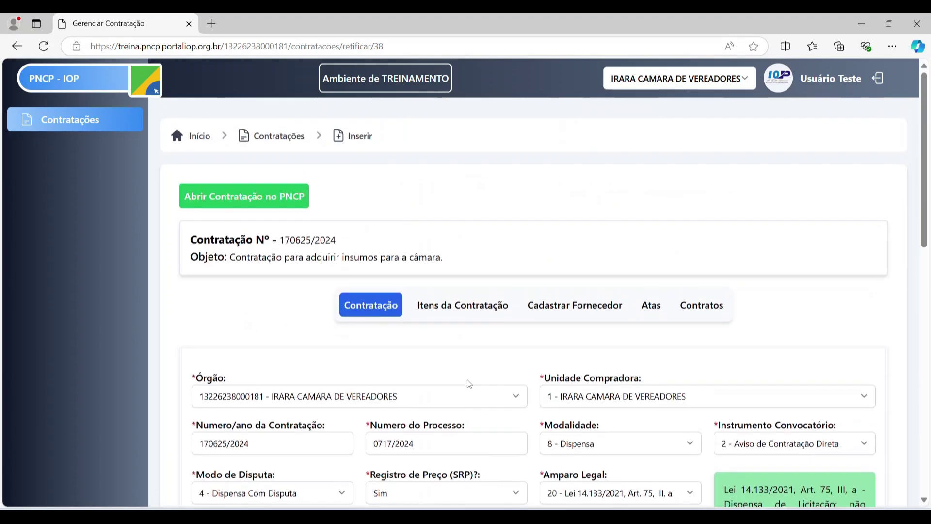
{"action": "scroll", "coordinate": [460, 383], "scroll_direction": "down", "scroll_amount": 4}
{"action": "scroll", "coordinate": [459, 385], "scroll_direction": "down", "scroll_amount": 4}
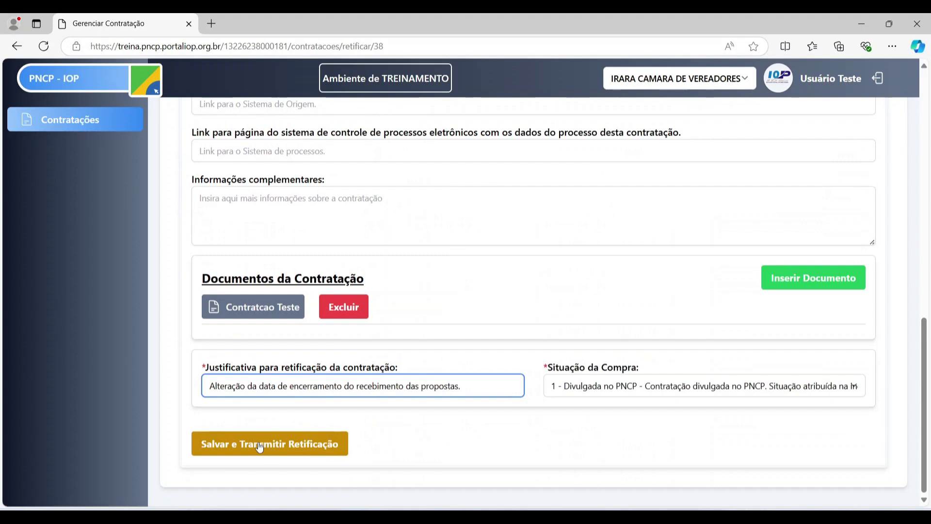
{"action": "left_click", "coordinate": [260, 445]}
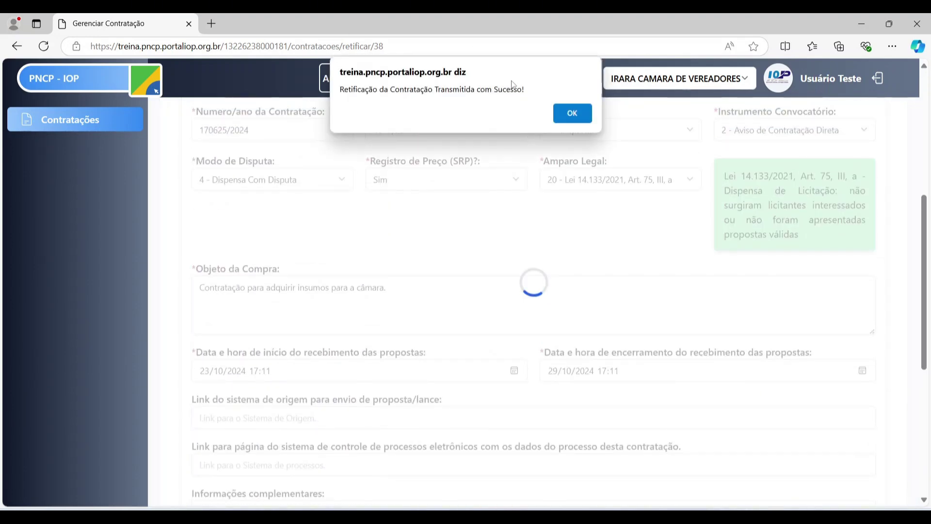
{"action": "left_click", "coordinate": [559, 113]}
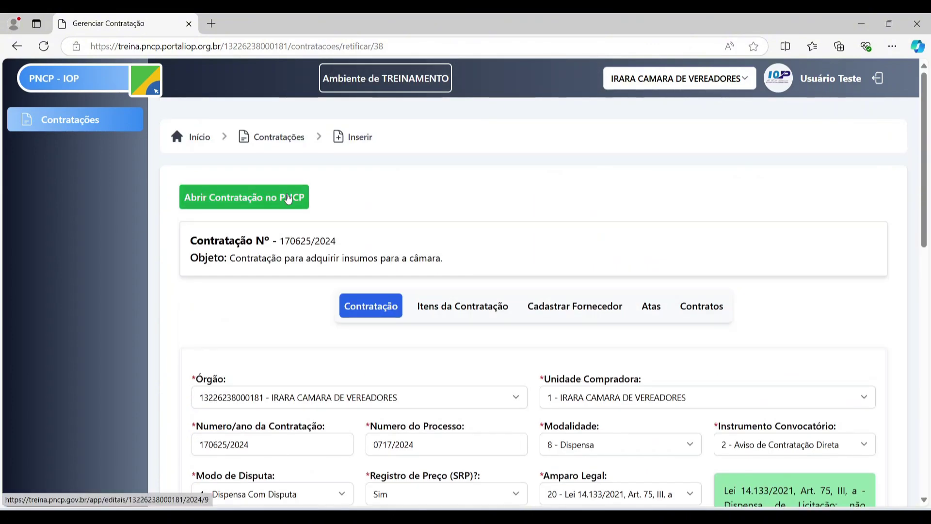
- Open the contract's public PNCP page, confirm the 29/10/2024 closing date, and view its history
{"action": "left_click", "coordinate": [288, 199]}
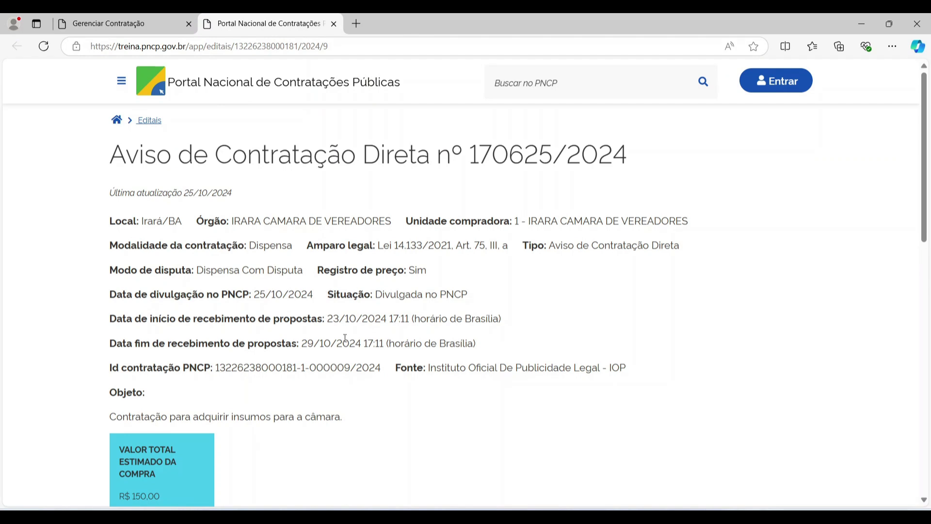
{"action": "double_click", "coordinate": [307, 346]}
{"action": "scroll", "coordinate": [339, 316], "scroll_direction": "down", "scroll_amount": 6}
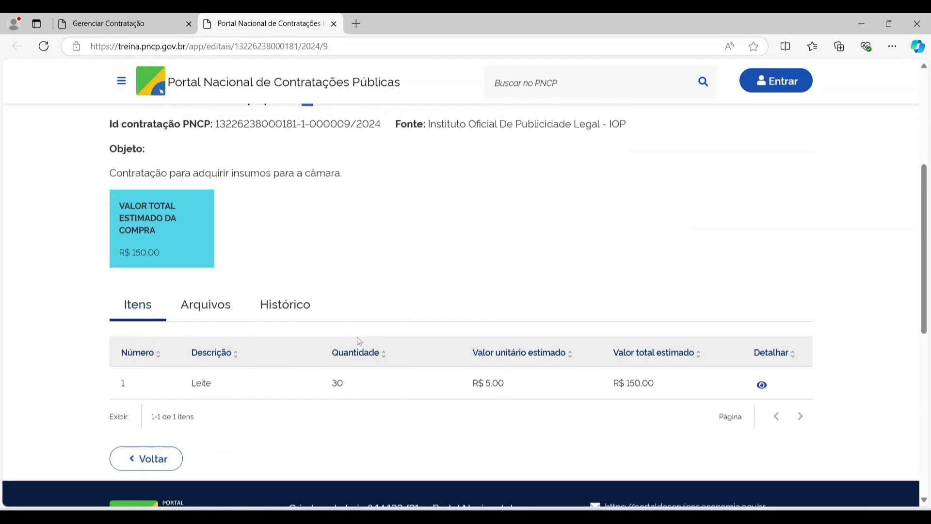
{"action": "left_click", "coordinate": [296, 245]}
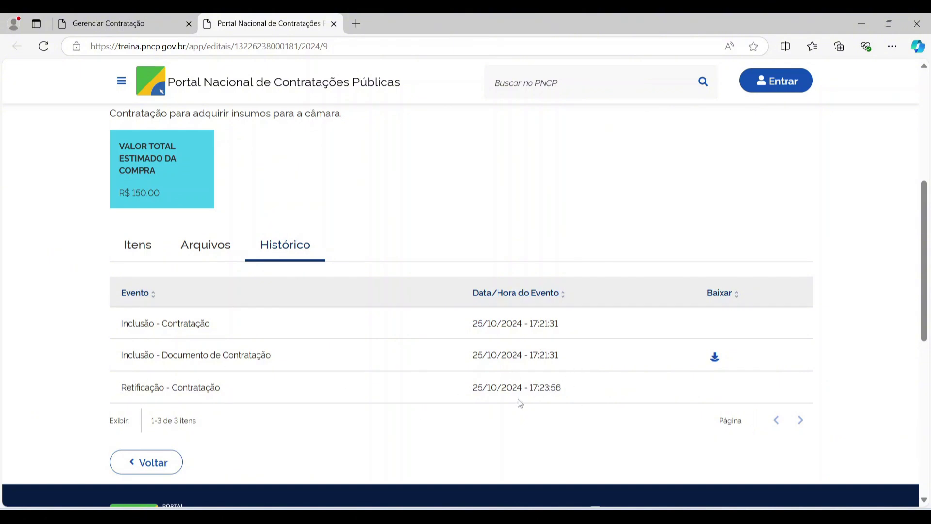
- Download the Contratcao Teste file from Arquivos and return to the rectification form
{"action": "left_click", "coordinate": [208, 254]}
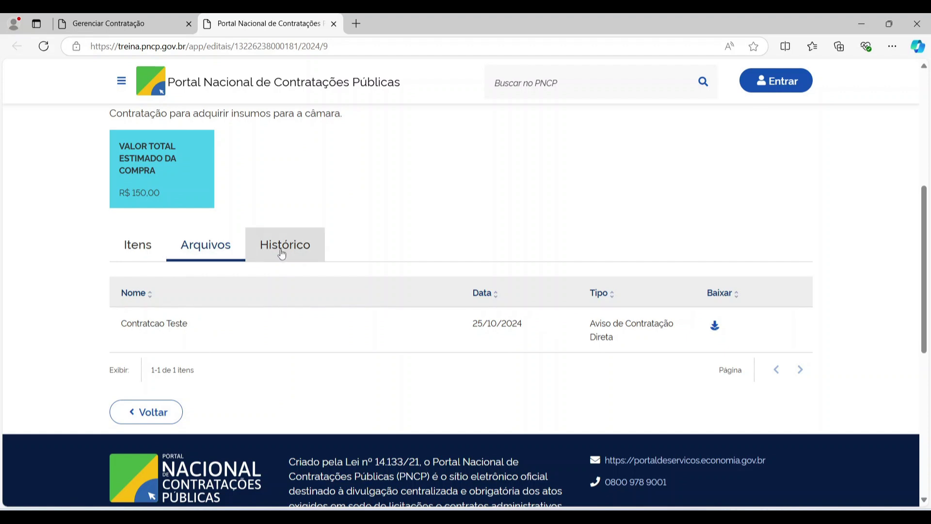
{"action": "left_click", "coordinate": [714, 327]}
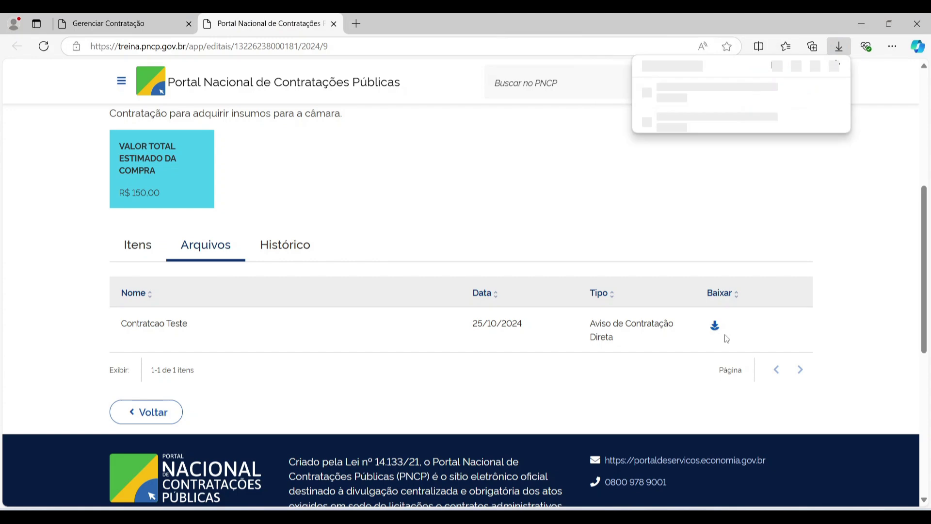
{"action": "left_click", "coordinate": [109, 17]}
{"action": "scroll", "coordinate": [488, 357], "scroll_direction": "down", "scroll_amount": 6}
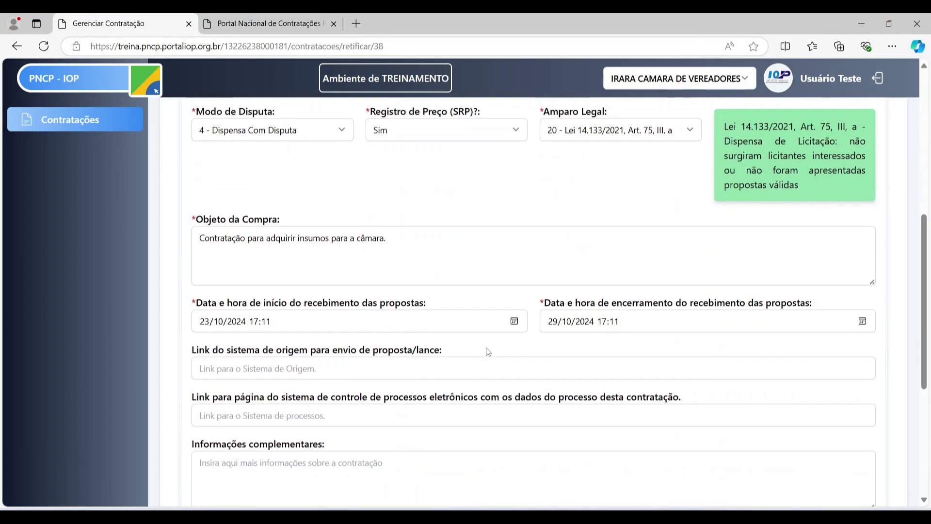
- Start a new contract document and attach the downloaded contract file from Downloads
{"action": "scroll", "coordinate": [486, 347], "scroll_direction": "down", "scroll_amount": 5}
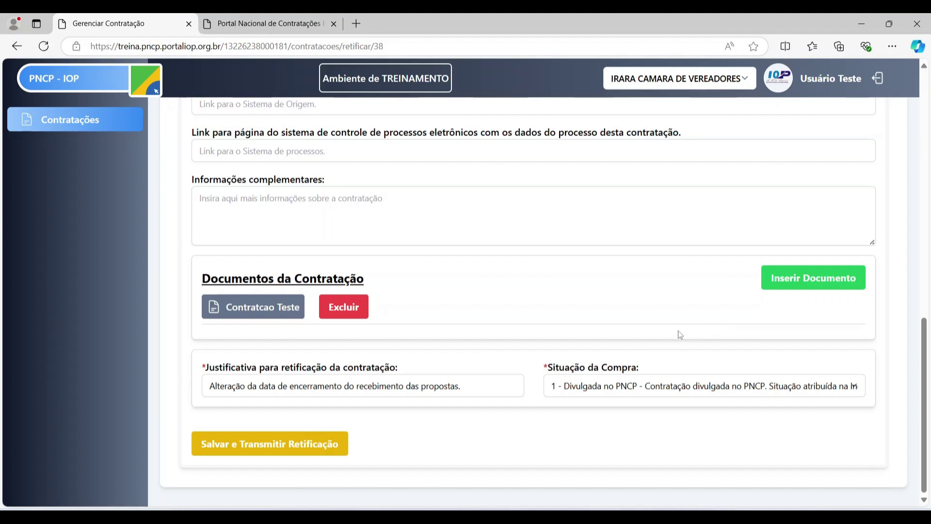
{"action": "left_click", "coordinate": [840, 278]}
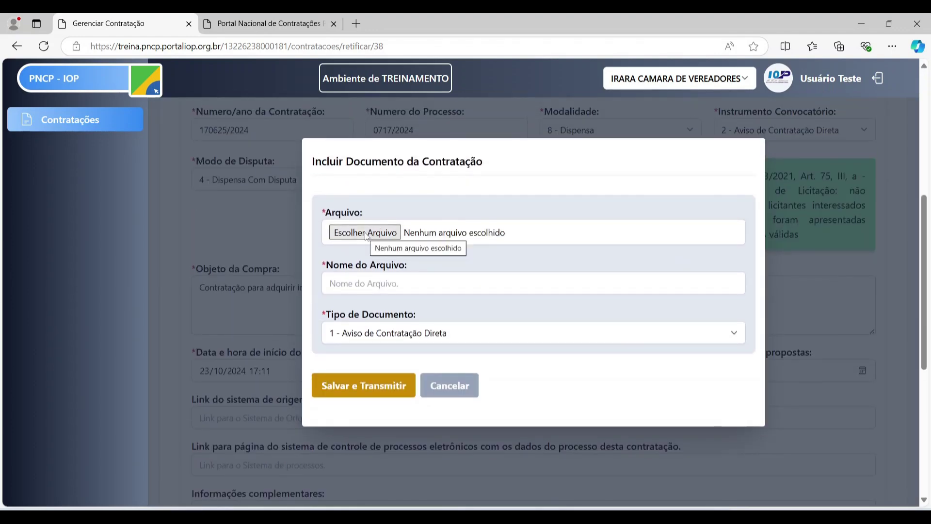
{"action": "left_click", "coordinate": [366, 233]}
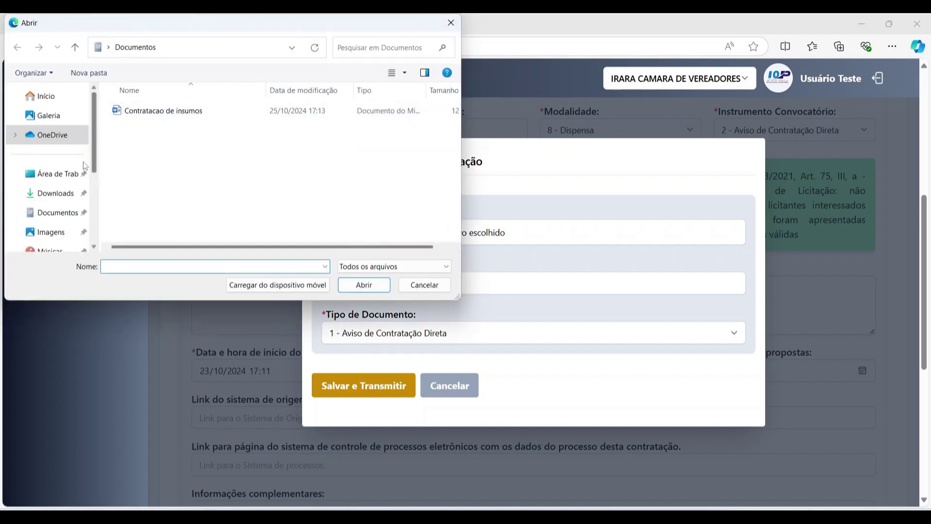
{"action": "left_click", "coordinate": [54, 194]}
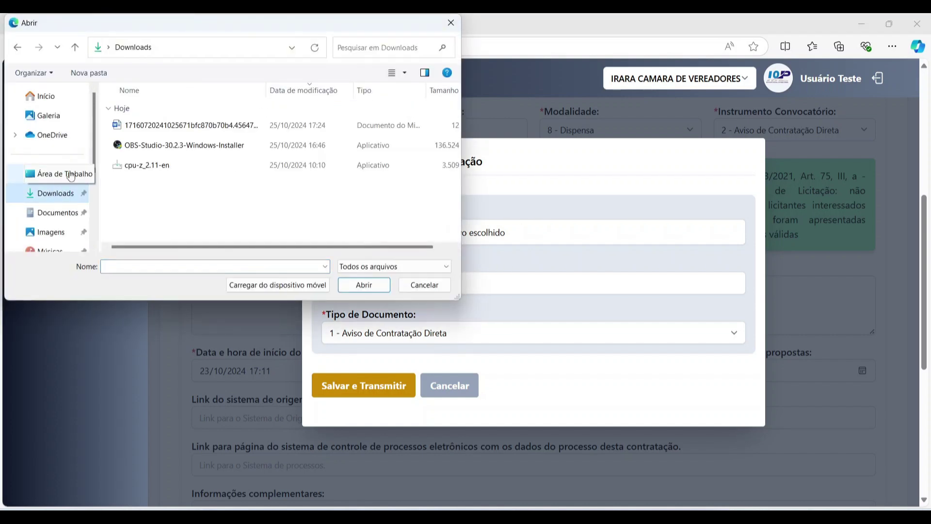
{"action": "left_click", "coordinate": [175, 122]}
{"action": "left_click", "coordinate": [381, 286]}
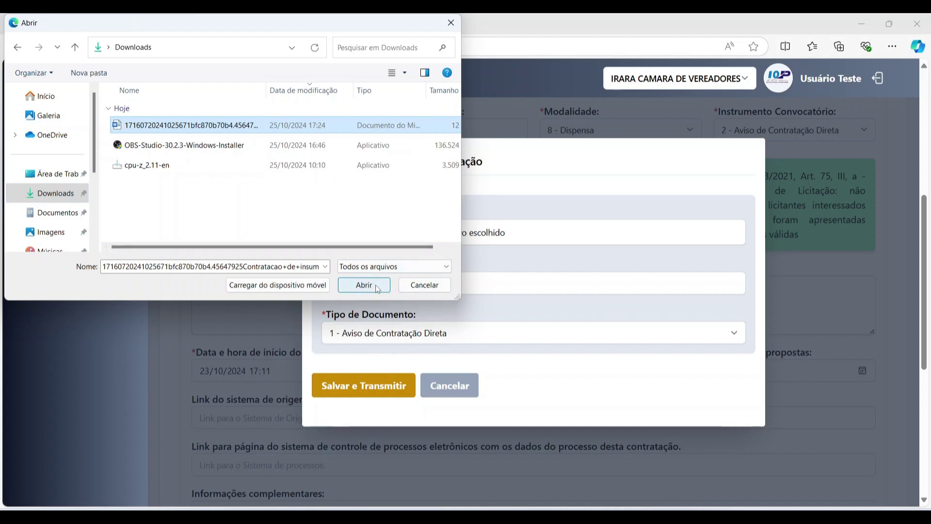
- Name it Arquivo 2, type 4 - Termo de Referência, transmit, and dismiss the already-sent error
{"action": "left_click", "coordinate": [409, 283]}
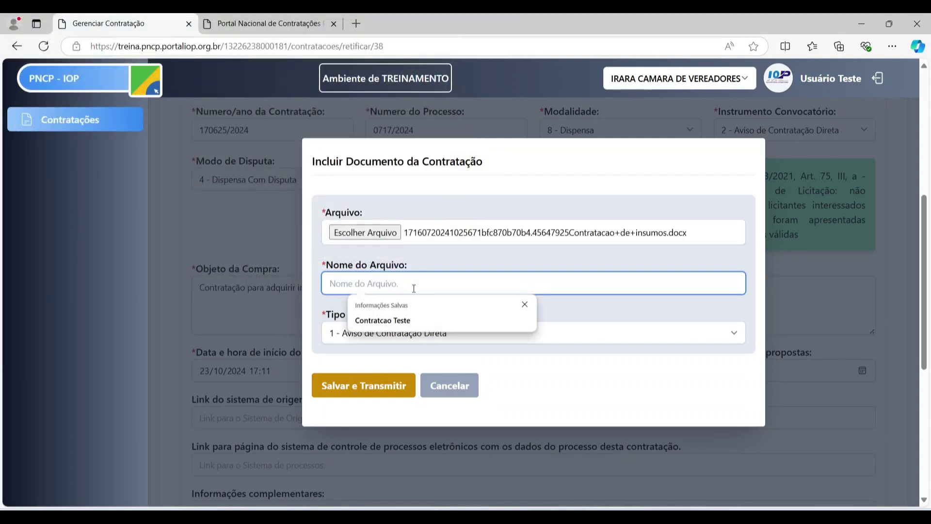
{"action": "type", "text": "Arquivo 2"}
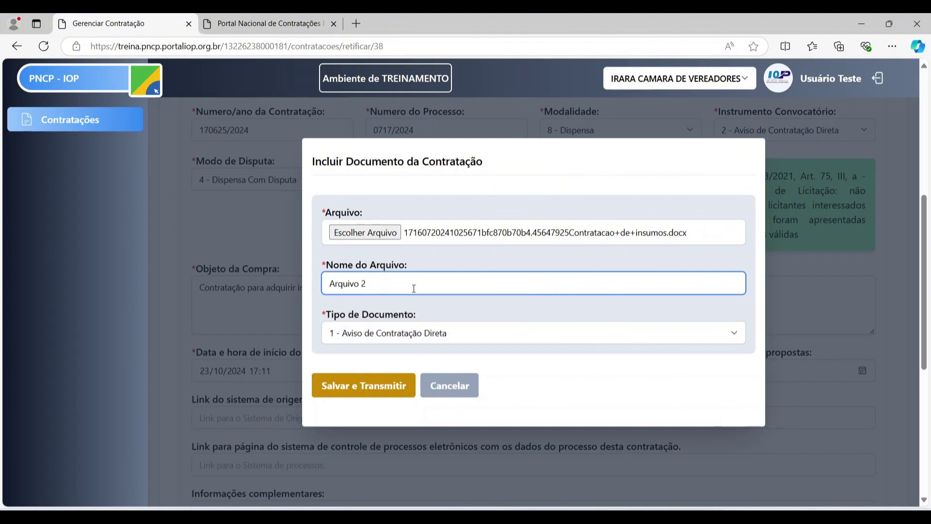
{"action": "left_click", "coordinate": [439, 328]}
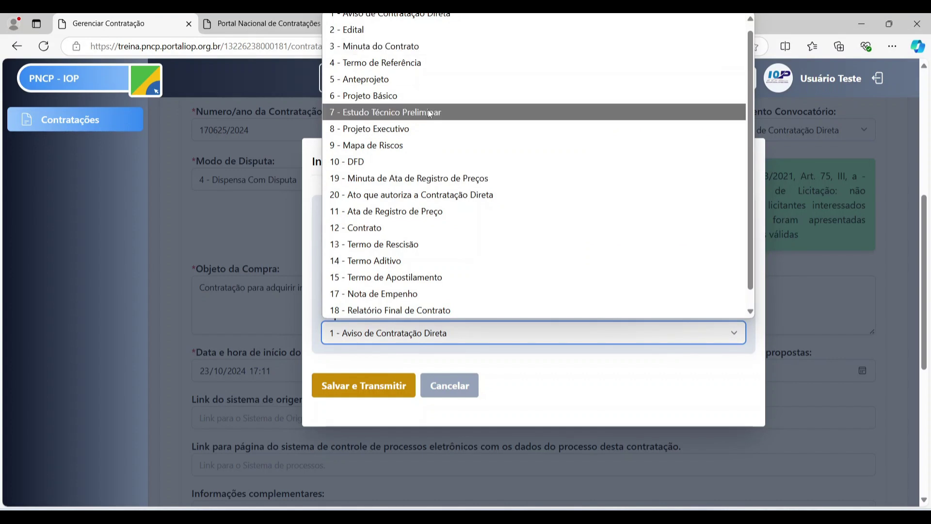
{"action": "left_click", "coordinate": [412, 69]}
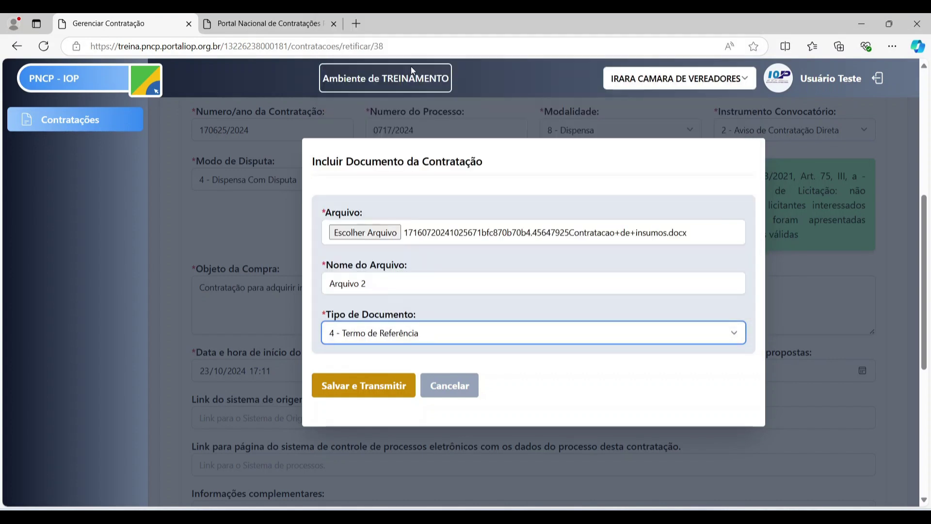
{"action": "left_click", "coordinate": [359, 391]}
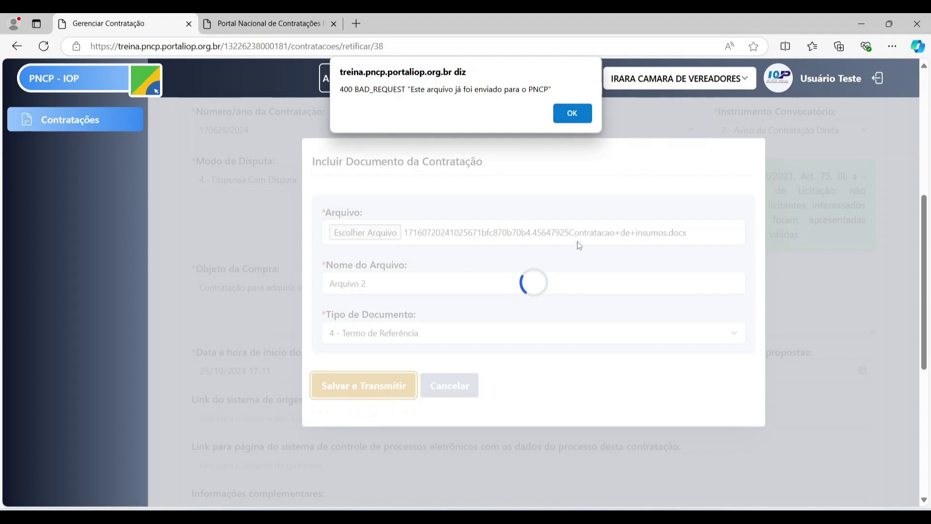
{"action": "left_click_drag", "start_coordinate": [343, 89], "coordinate": [516, 91]}
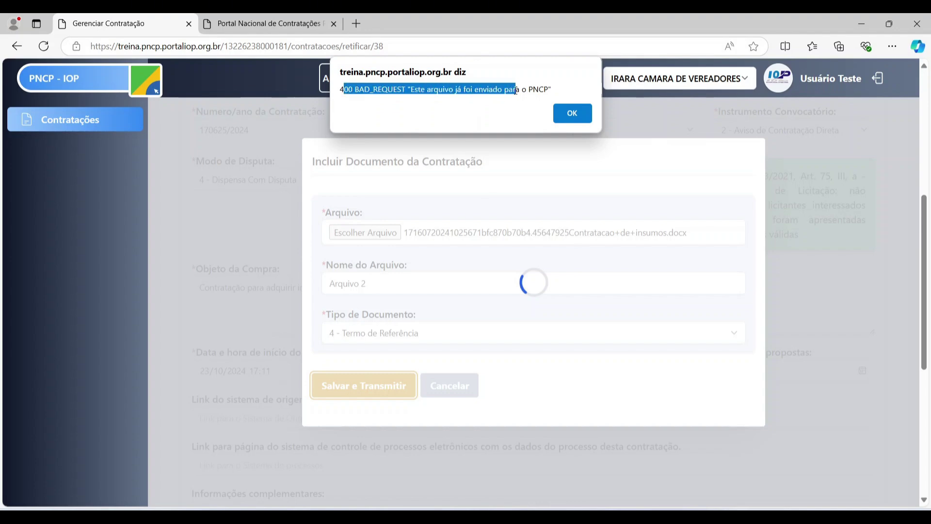
{"action": "left_click", "coordinate": [577, 115]}
- Add Termo de referência.docx as a new contract document and transmit it to PNCP
{"action": "scroll", "coordinate": [496, 214], "scroll_direction": "down", "scroll_amount": 6}
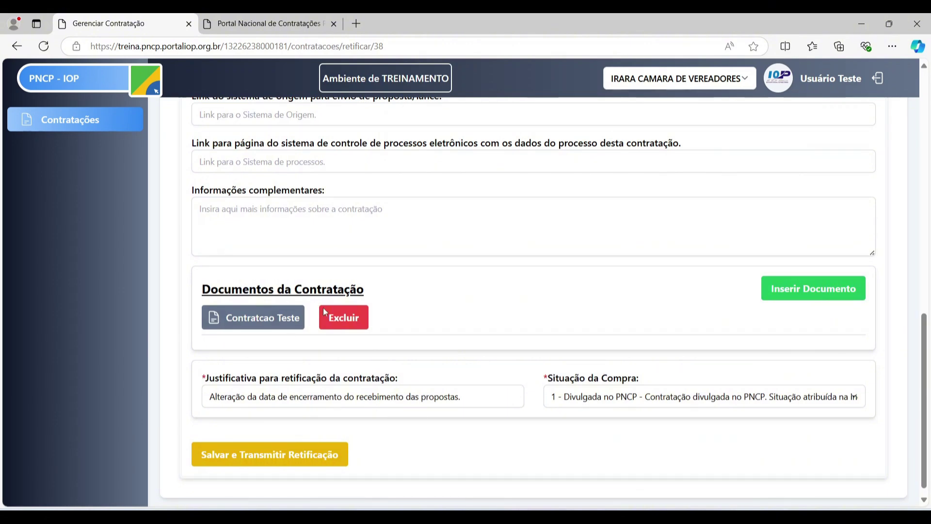
{"action": "scroll", "coordinate": [351, 301], "scroll_direction": "up", "scroll_amount": 6}
{"action": "scroll", "coordinate": [363, 287], "scroll_direction": "down", "scroll_amount": 6}
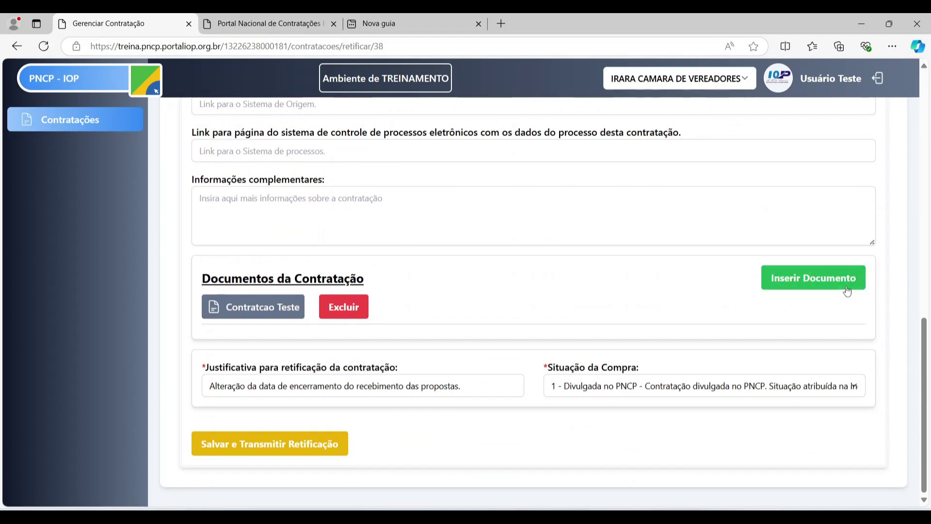
{"action": "left_click", "coordinate": [819, 287]}
{"action": "left_click", "coordinate": [363, 232]}
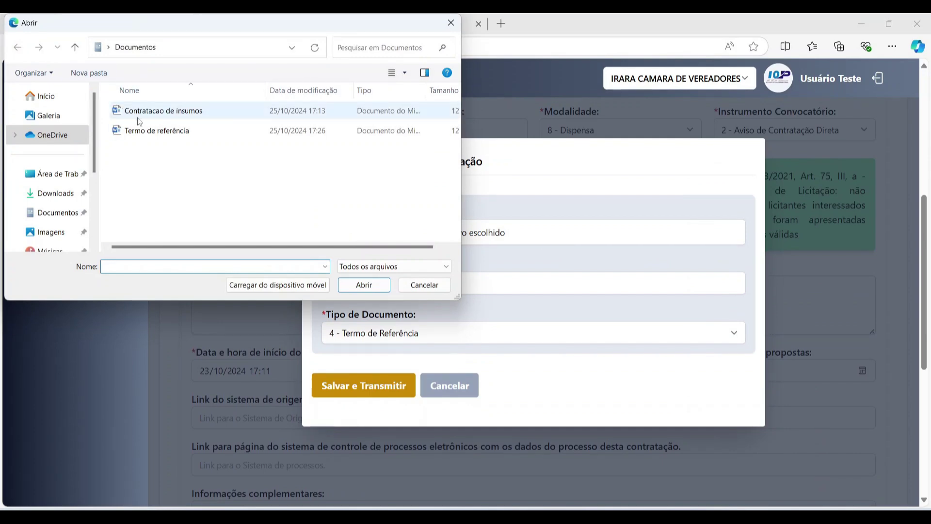
{"action": "left_click", "coordinate": [142, 130]}
{"action": "left_click", "coordinate": [376, 285]}
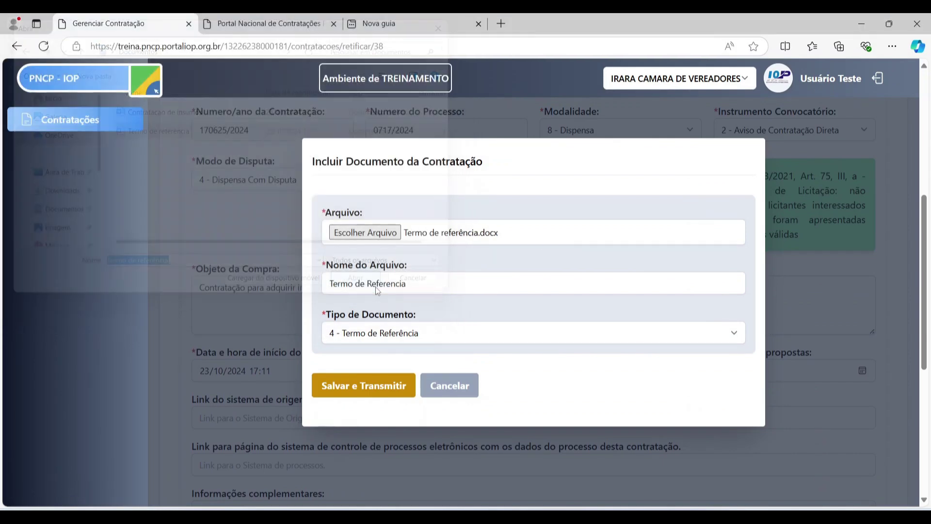
{"action": "left_click", "coordinate": [413, 282]}
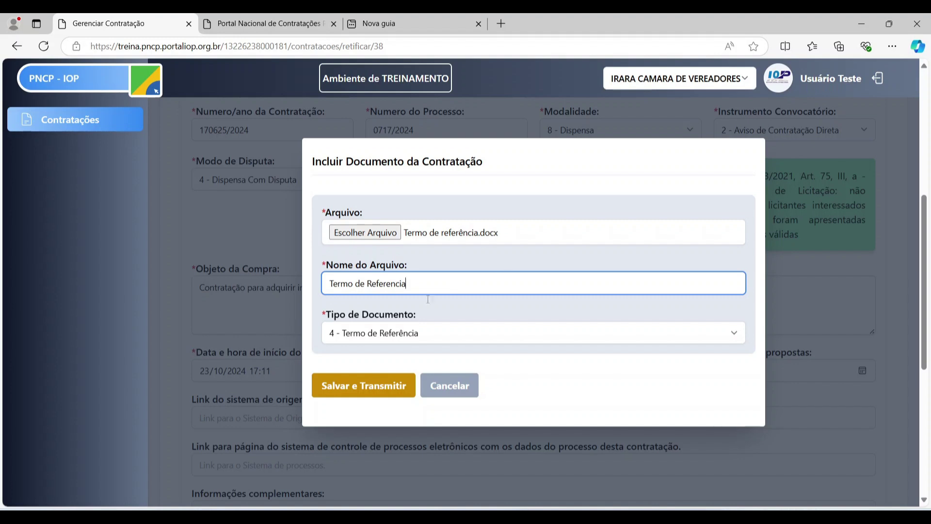
{"action": "left_click", "coordinate": [378, 387]}
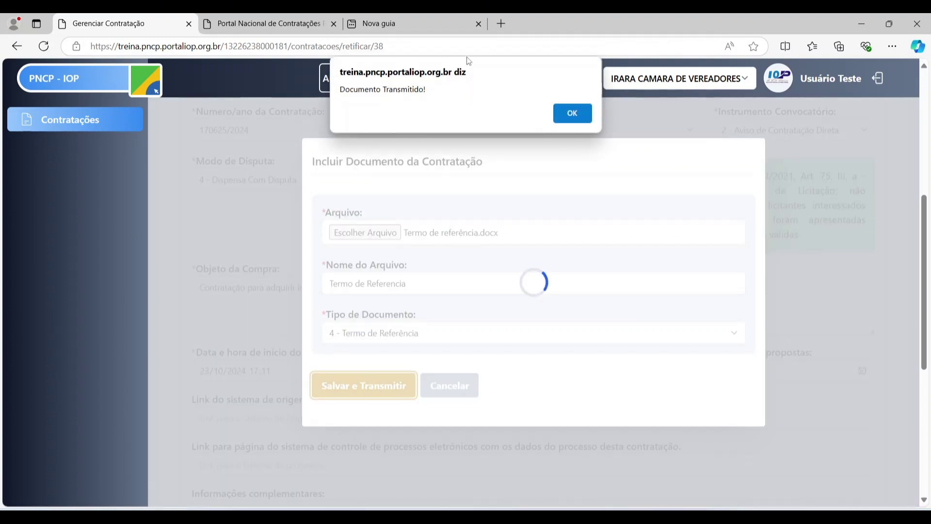
{"action": "left_click", "coordinate": [572, 114]}
- Reload the public portal page and open its Arquivos list to see both files
{"action": "scroll", "coordinate": [443, 283], "scroll_direction": "down", "scroll_amount": 3}
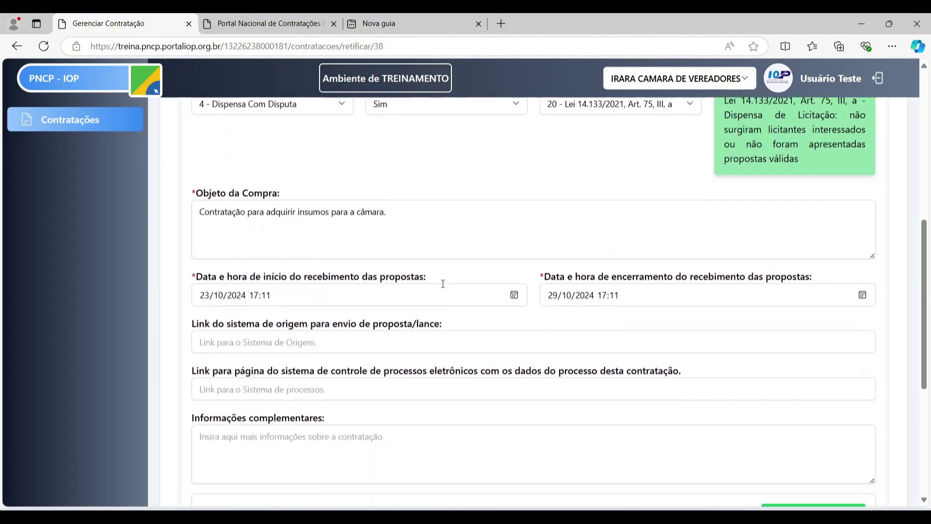
{"action": "scroll", "coordinate": [442, 283], "scroll_direction": "down", "scroll_amount": 5}
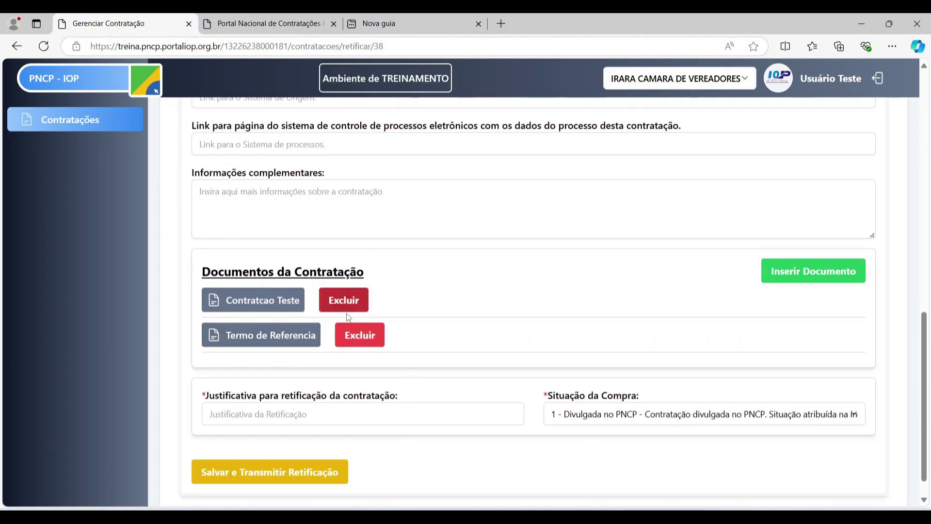
{"action": "left_click", "coordinate": [257, 14]}
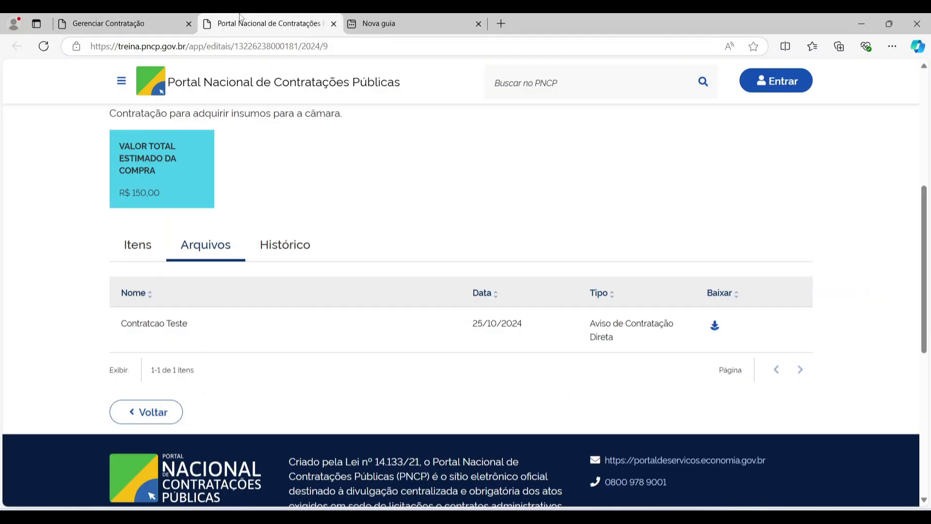
{"action": "left_click", "coordinate": [44, 47]}
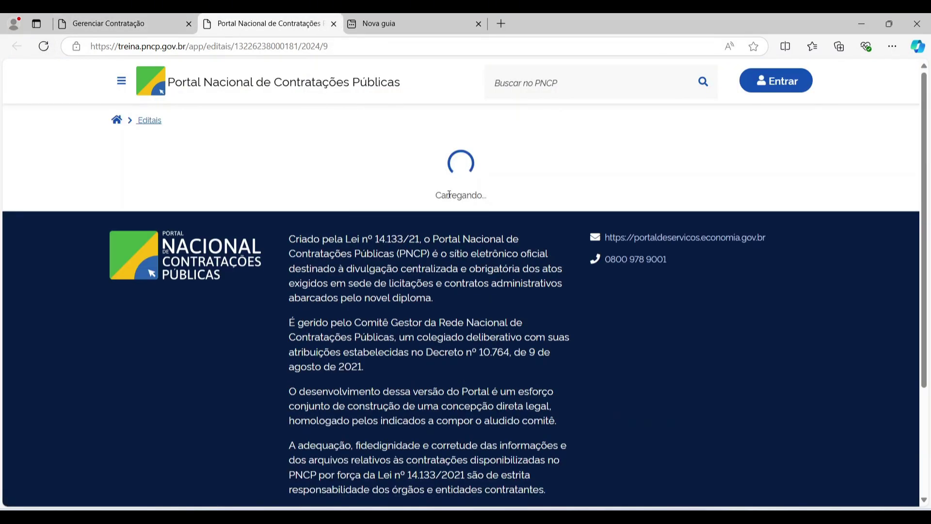
{"action": "scroll", "coordinate": [289, 367], "scroll_direction": "down", "scroll_amount": 6}
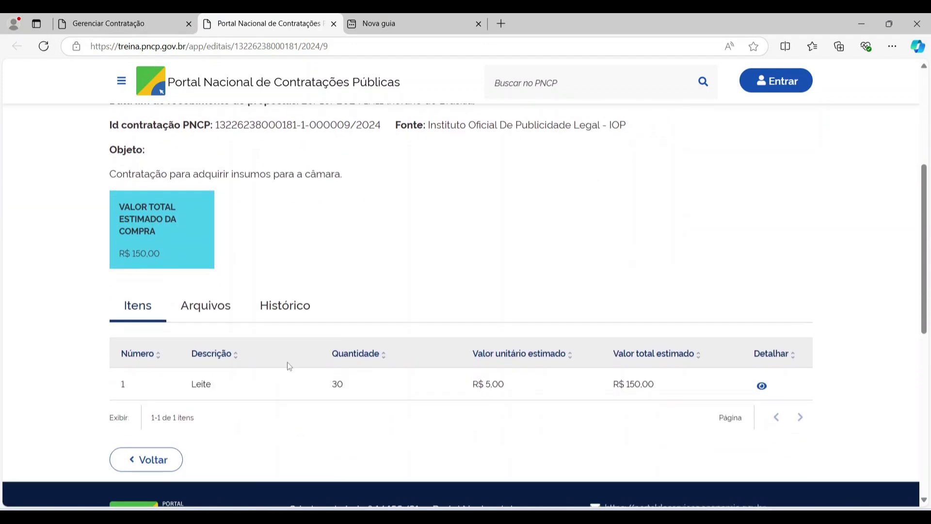
{"action": "left_click", "coordinate": [209, 308]}
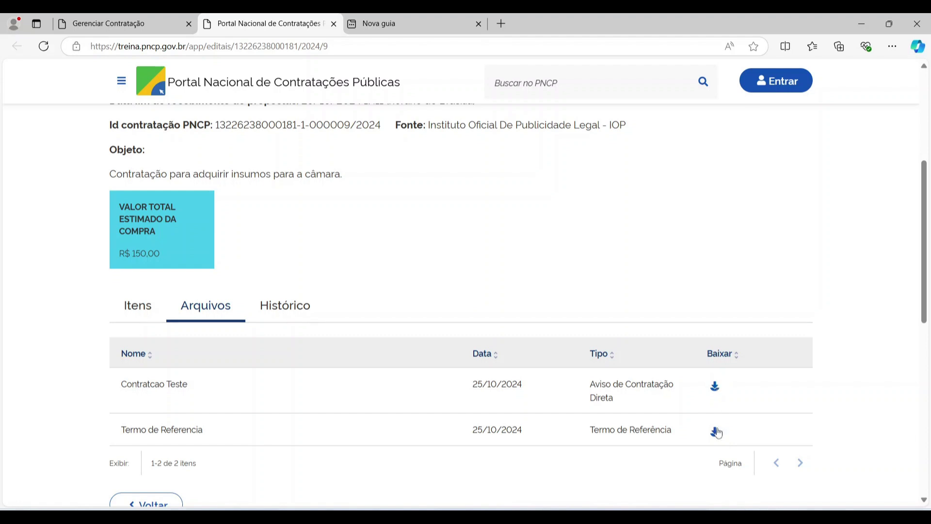
- Delete the Contratcao Teste document from the contract, with justification
{"action": "left_click", "coordinate": [163, 19]}
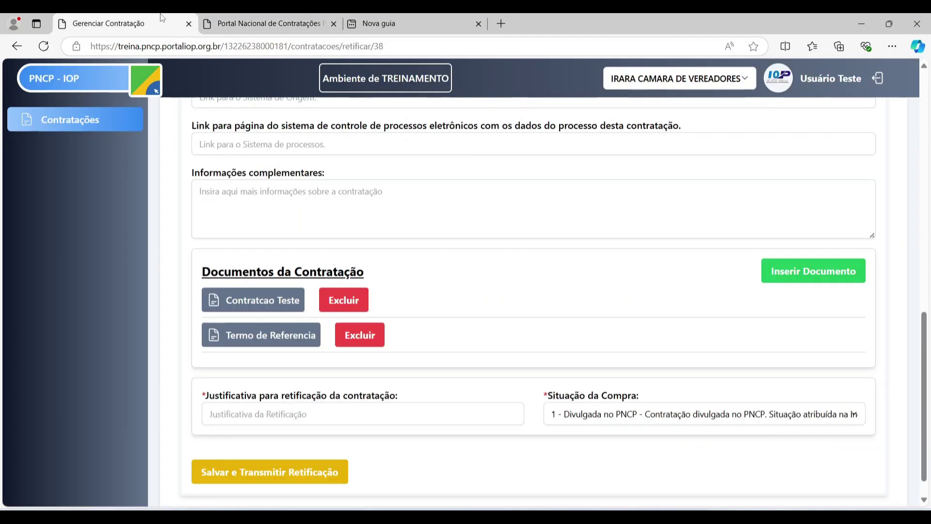
{"action": "scroll", "coordinate": [486, 283], "scroll_direction": "down", "scroll_amount": 1}
{"action": "scroll", "coordinate": [482, 287], "scroll_direction": "up", "scroll_amount": 4}
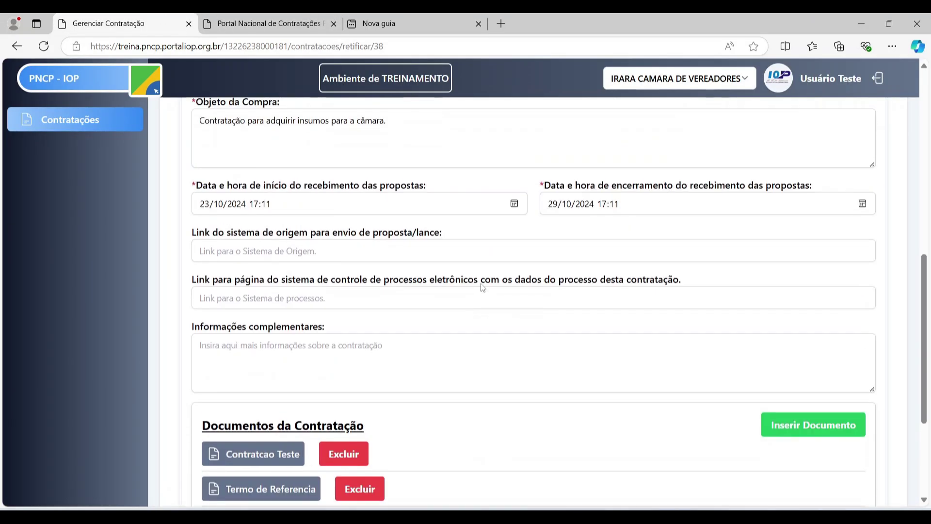
{"action": "scroll", "coordinate": [438, 308], "scroll_direction": "down", "scroll_amount": 4}
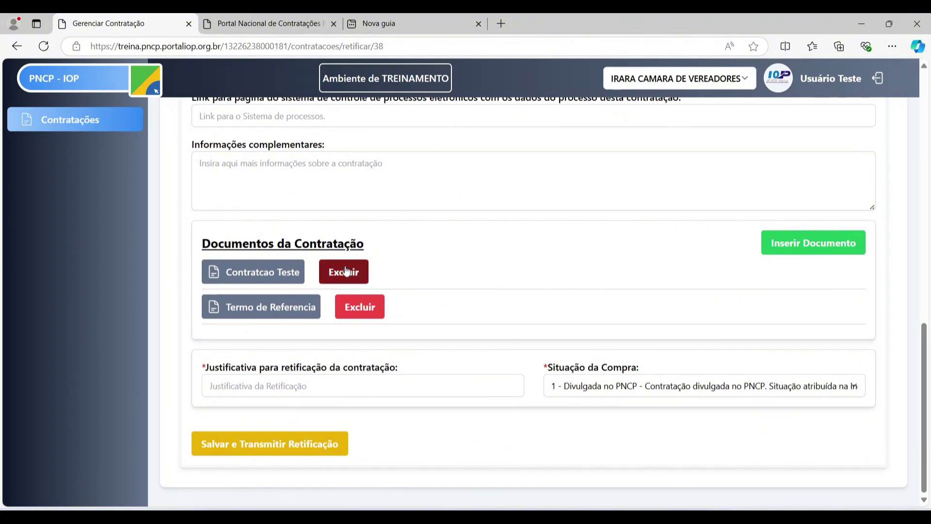
{"action": "scroll", "coordinate": [414, 271], "scroll_direction": "up", "scroll_amount": 1}
{"action": "scroll", "coordinate": [412, 270], "scroll_direction": "down", "scroll_amount": 1}
{"action": "scroll", "coordinate": [378, 286], "scroll_direction": "up", "scroll_amount": 1}
{"action": "left_click", "coordinate": [343, 332]}
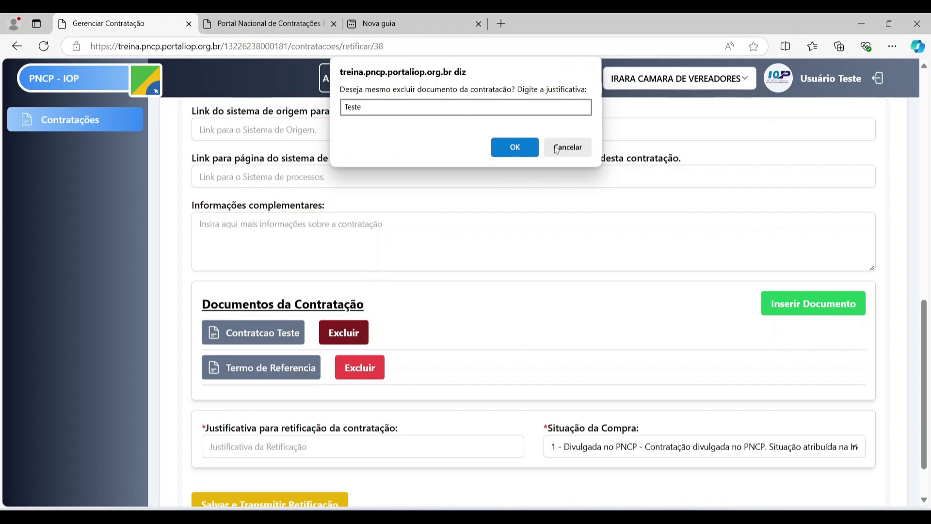
{"action": "left_click", "coordinate": [529, 144]}
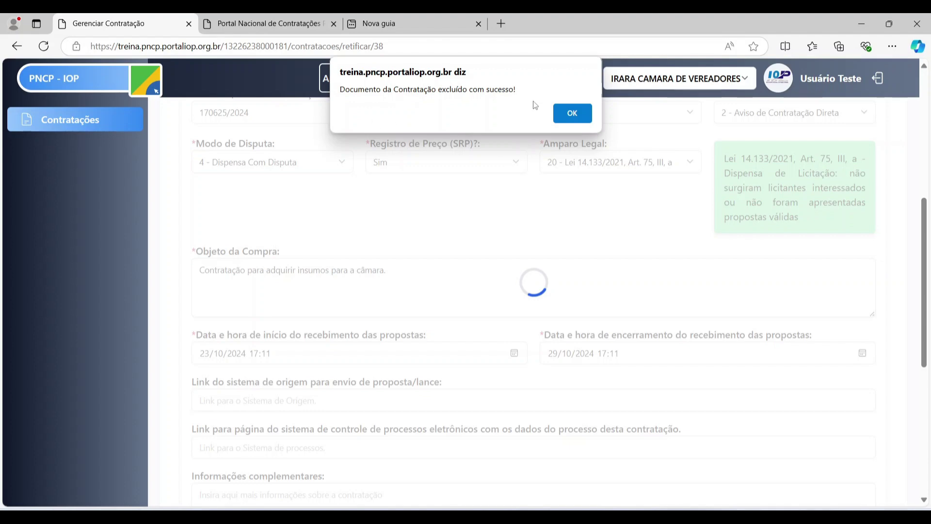
{"action": "left_click", "coordinate": [572, 113]}
- Refresh the public PNCP page, confirm only Termo de Referencia is listed, then return to the form
{"action": "scroll", "coordinate": [366, 232], "scroll_direction": "down", "scroll_amount": 5}
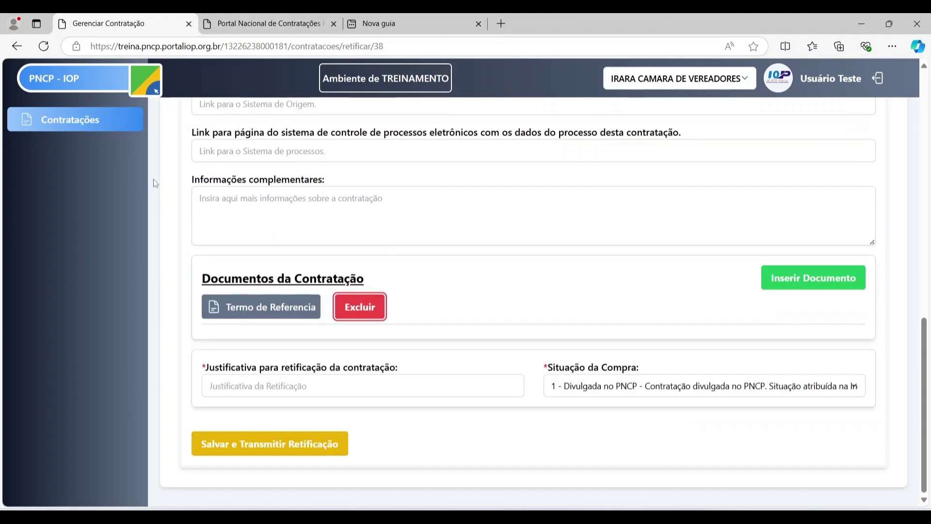
{"action": "left_click", "coordinate": [246, 15]}
{"action": "scroll", "coordinate": [396, 263], "scroll_direction": "down", "scroll_amount": 1}
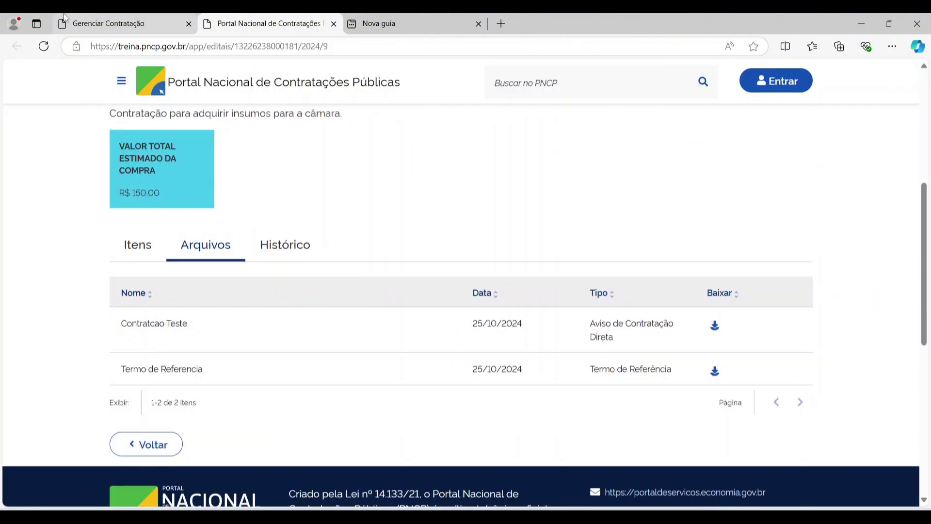
{"action": "left_click", "coordinate": [44, 47]}
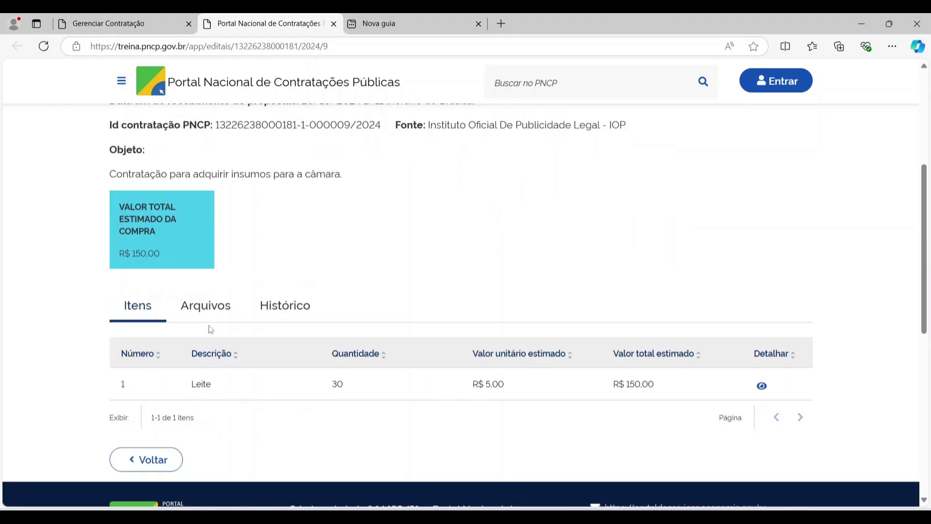
{"action": "left_click", "coordinate": [209, 326]}
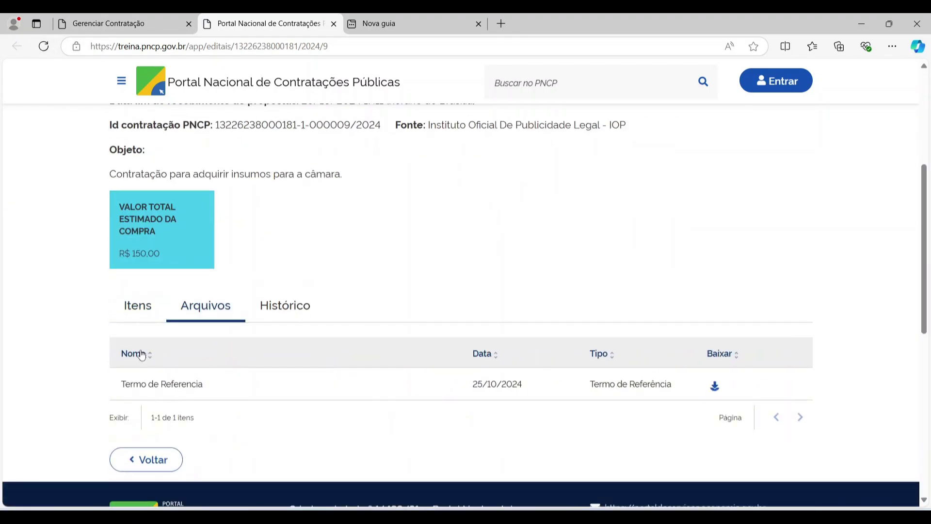
{"action": "left_click", "coordinate": [116, 24]}
{"action": "scroll", "coordinate": [547, 397], "scroll_direction": "up", "scroll_amount": 15}
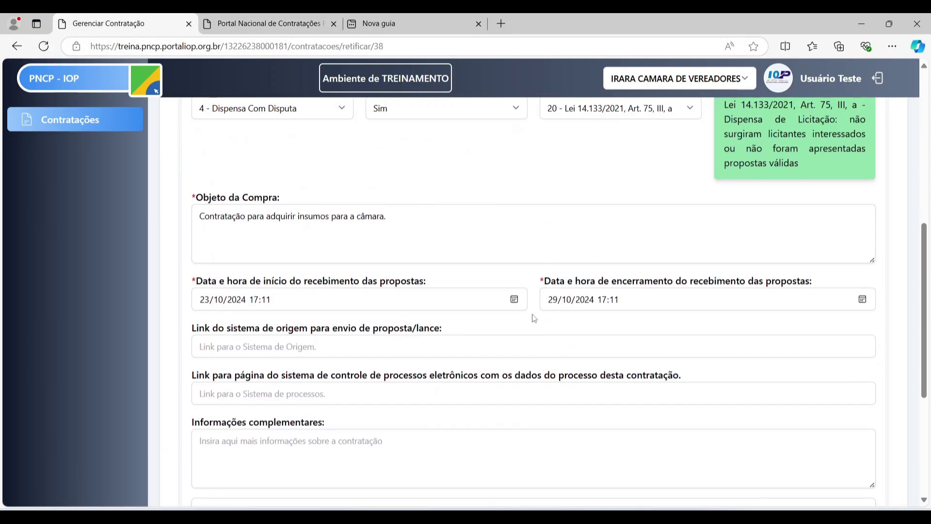
{"action": "scroll", "coordinate": [483, 181], "scroll_direction": "down", "scroll_amount": 2}
- Show the Itens da Contratação list and scroll across item 1, Leite, 30 Litros at R$ 5
{"action": "left_click", "coordinate": [483, 181]}
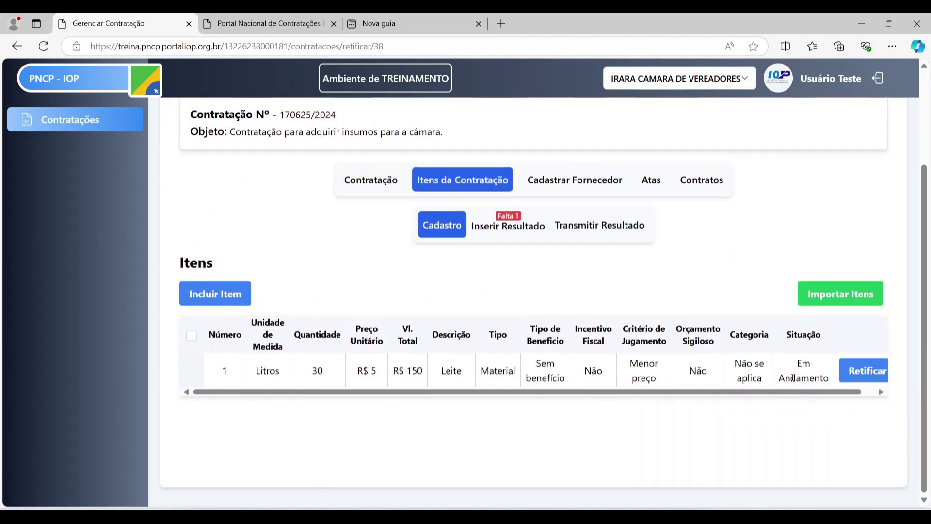
{"action": "left_click_drag", "start_coordinate": [777, 391], "coordinate": [791, 392]}
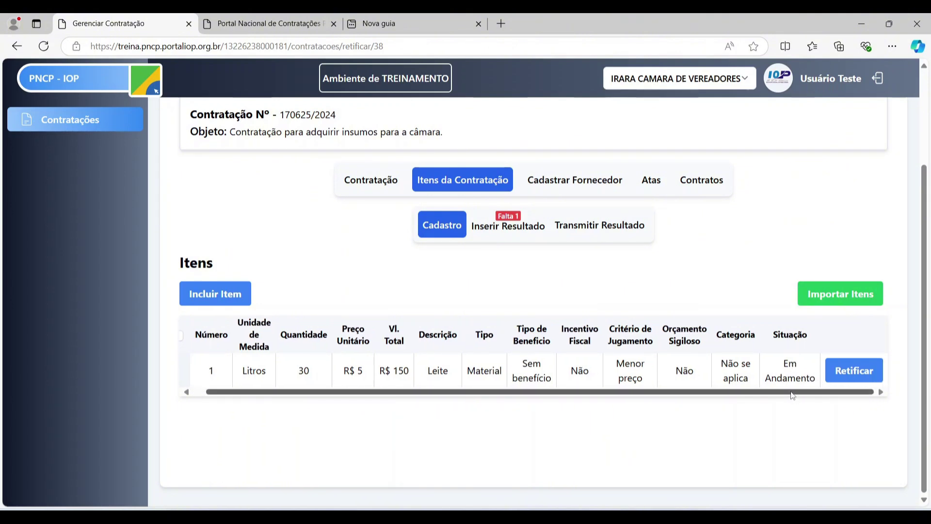
{"action": "left_click_drag", "start_coordinate": [792, 396], "coordinate": [779, 395]}
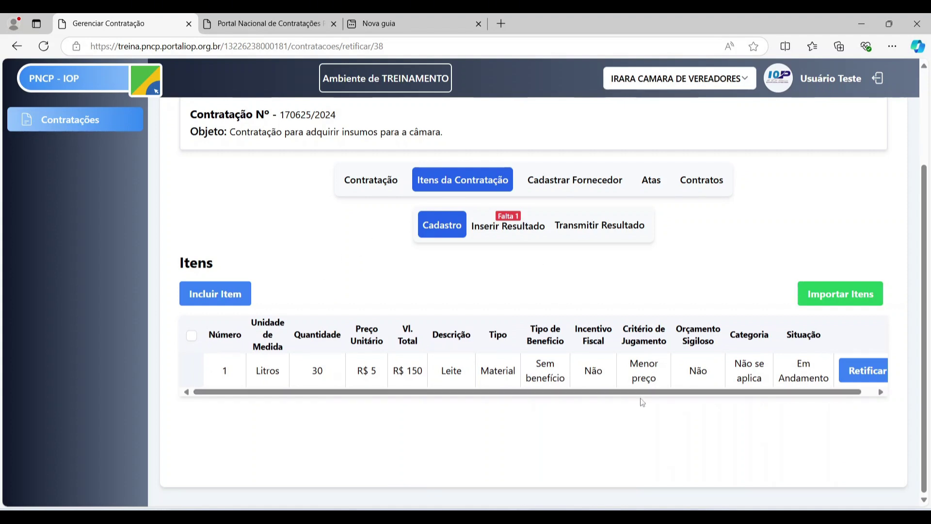
{"action": "left_click_drag", "start_coordinate": [679, 392], "coordinate": [691, 392]}
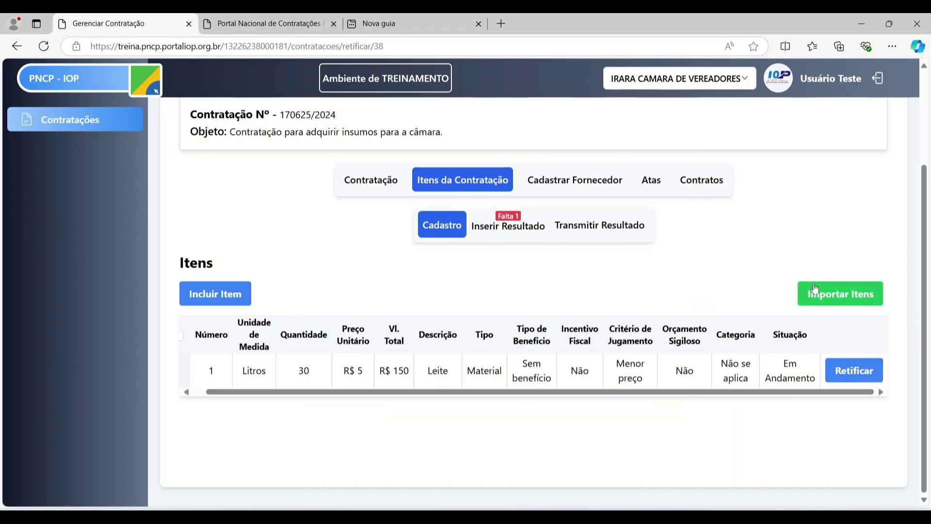
{"action": "scroll", "coordinate": [848, 407], "scroll_direction": "up", "scroll_amount": 2}
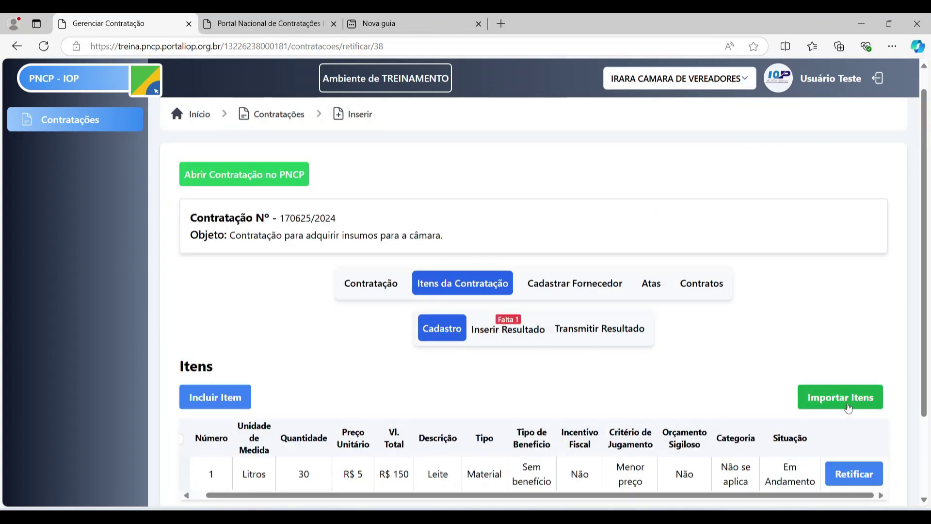
- Download the Exemplo Importação Itens sample CSV from Importar Itens and open it in Excel
{"action": "left_click", "coordinate": [848, 407]}
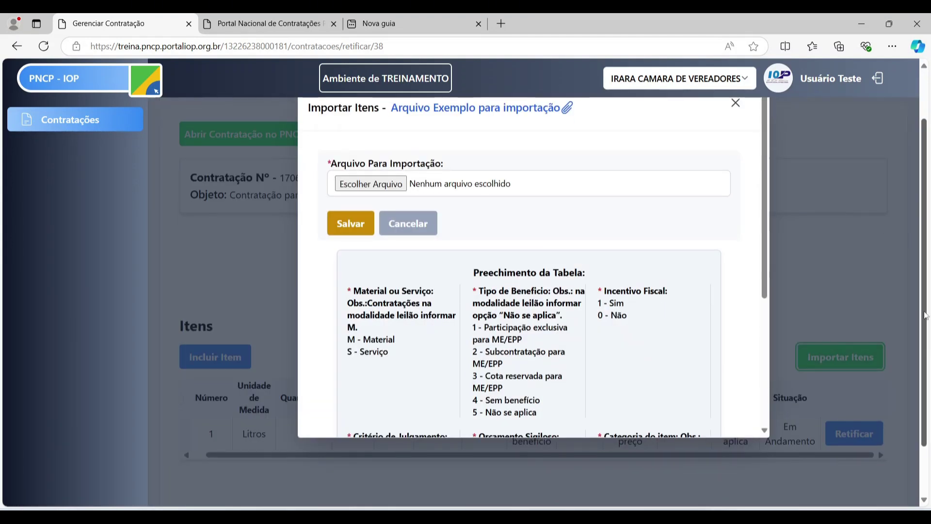
{"action": "scroll", "coordinate": [926, 315], "scroll_direction": "up", "scroll_amount": 1}
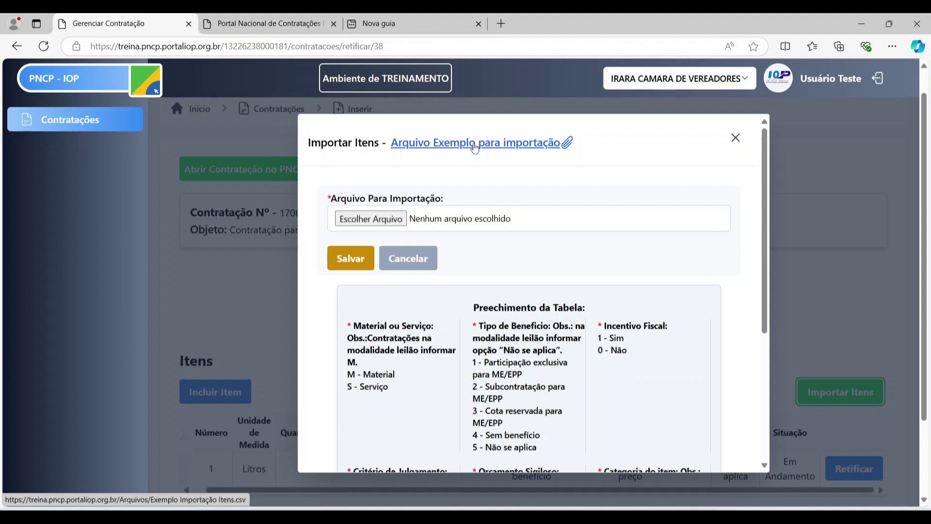
{"action": "left_click", "coordinate": [474, 148]}
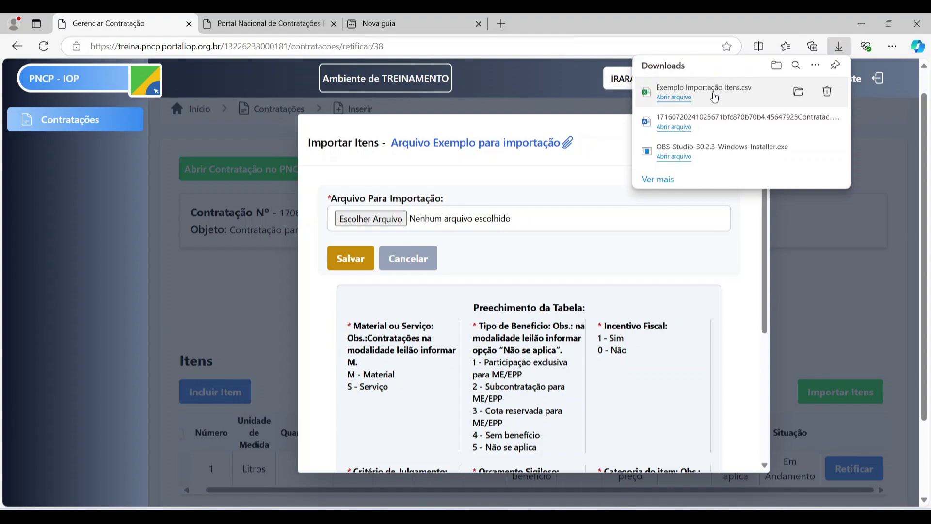
{"action": "left_click", "coordinate": [715, 97]}
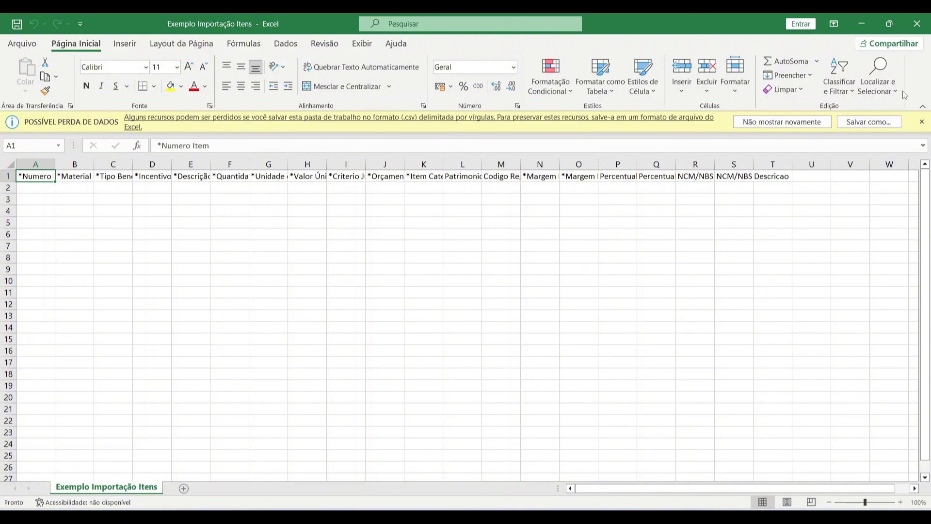
- Dismiss the data-loss warning, autofit all columns, and enter item number 2 in A2
{"action": "left_click", "coordinate": [921, 122]}
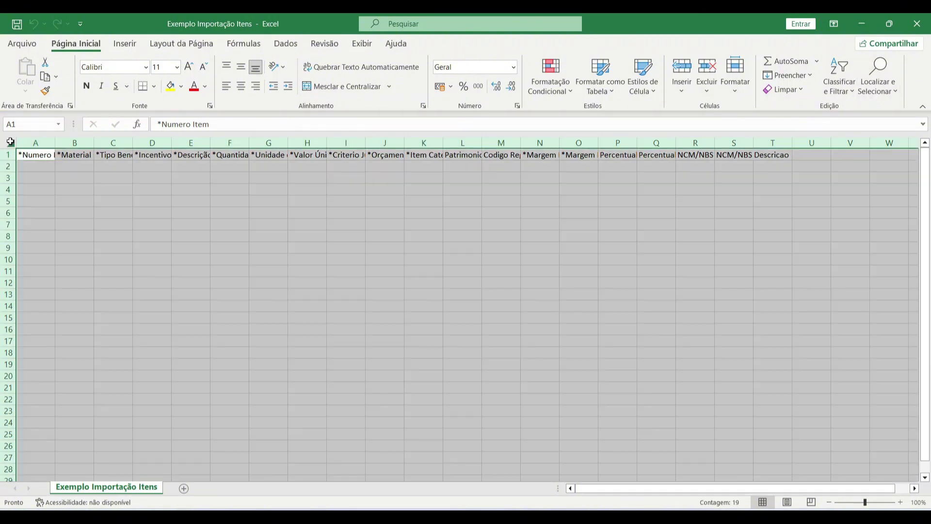
{"action": "left_click", "coordinate": [10, 142]}
{"action": "double_click", "coordinate": [55, 143]}
{"action": "left_click", "coordinate": [227, 176]}
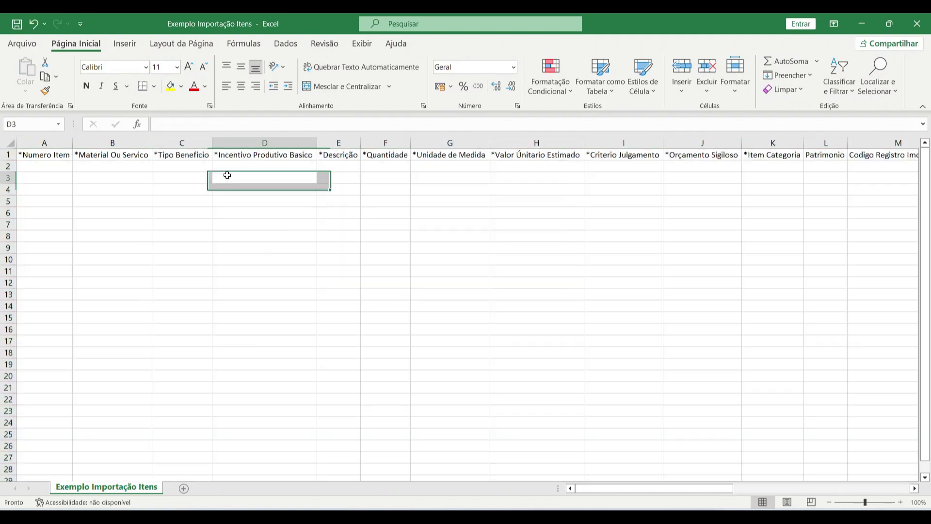
{"action": "left_click", "coordinate": [50, 165]}
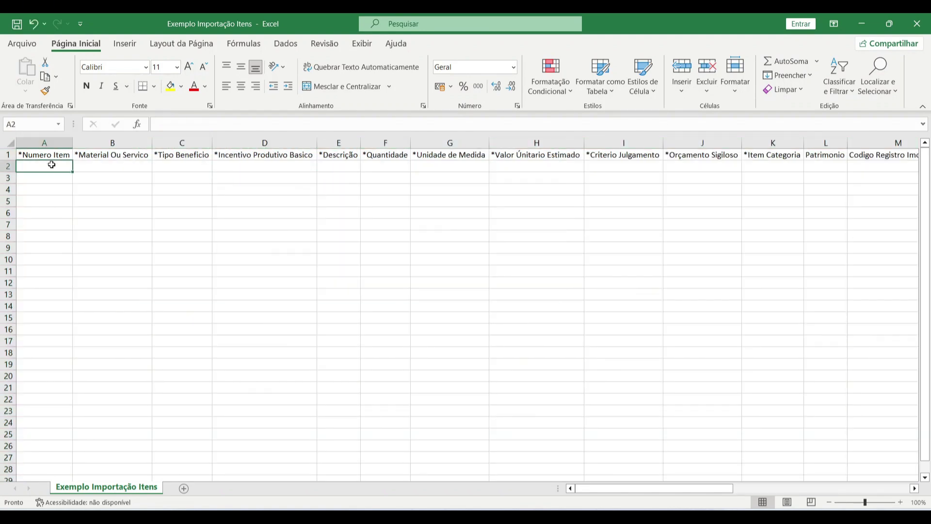
{"action": "type", "text": "2"}
{"action": "key", "text": "Tab"}
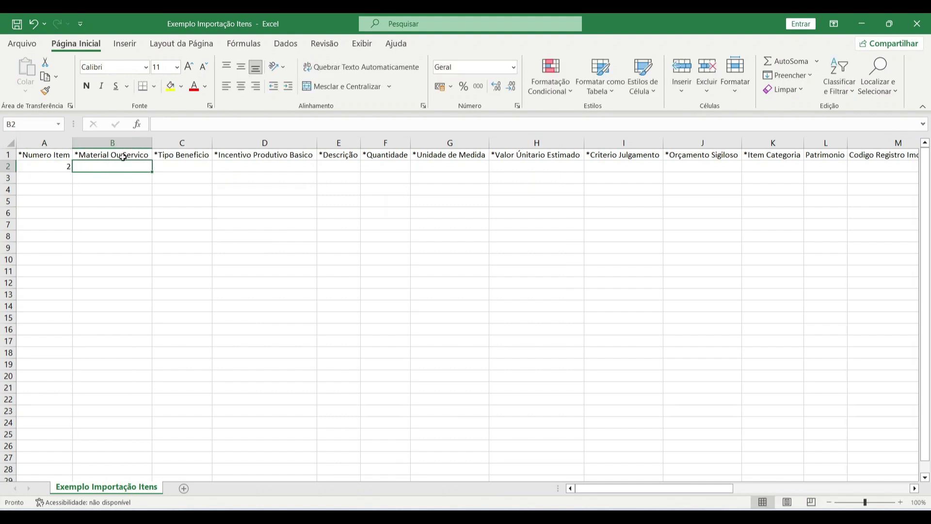
- Using the filling guide, set B2 to M (Material) and C2 to benefit type 4
{"action": "key", "text": "alt+Tab"}
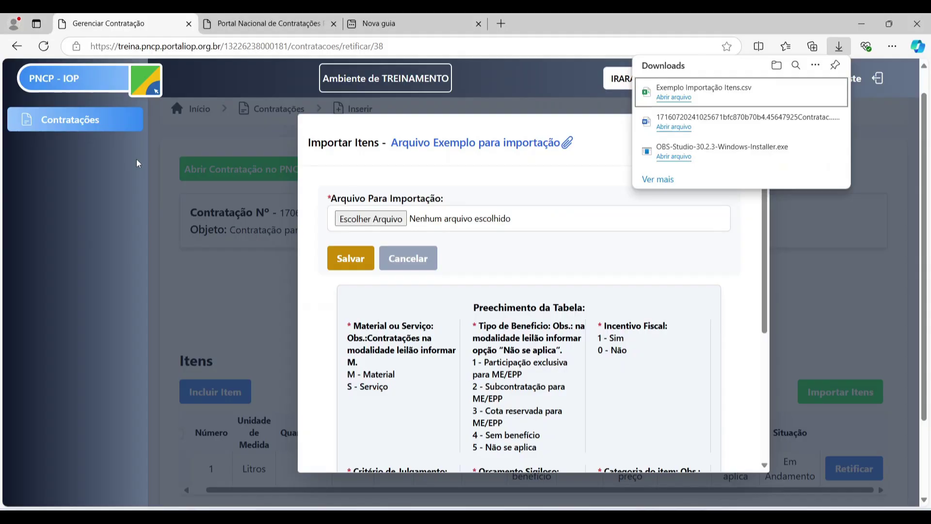
{"action": "scroll", "coordinate": [364, 332], "scroll_direction": "down", "scroll_amount": 1}
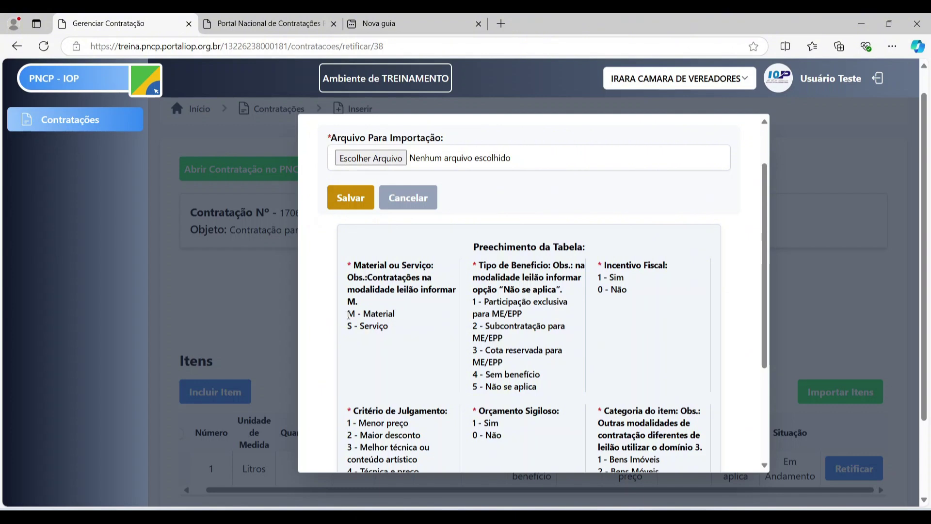
{"action": "left_click_drag", "start_coordinate": [348, 315], "coordinate": [356, 318]}
{"action": "key", "text": "ctrl+c"}
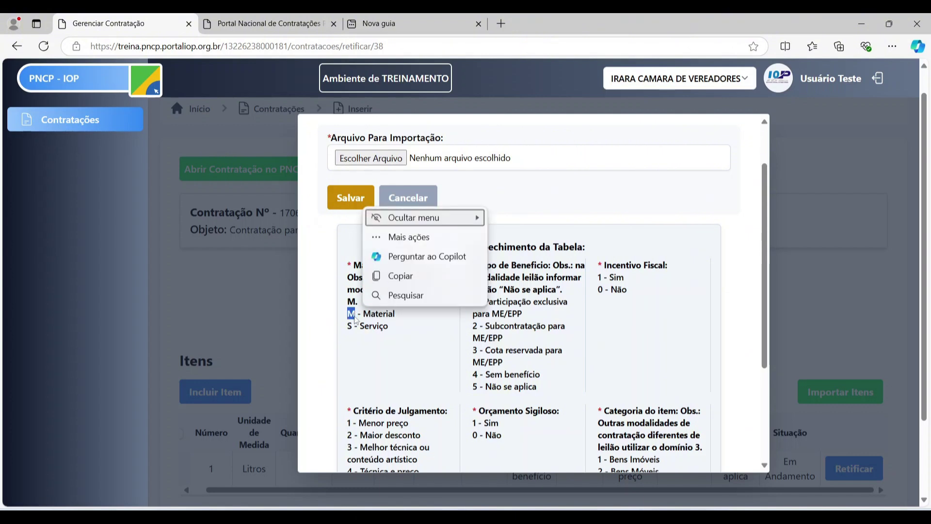
{"action": "key", "text": "alt+Tab"}
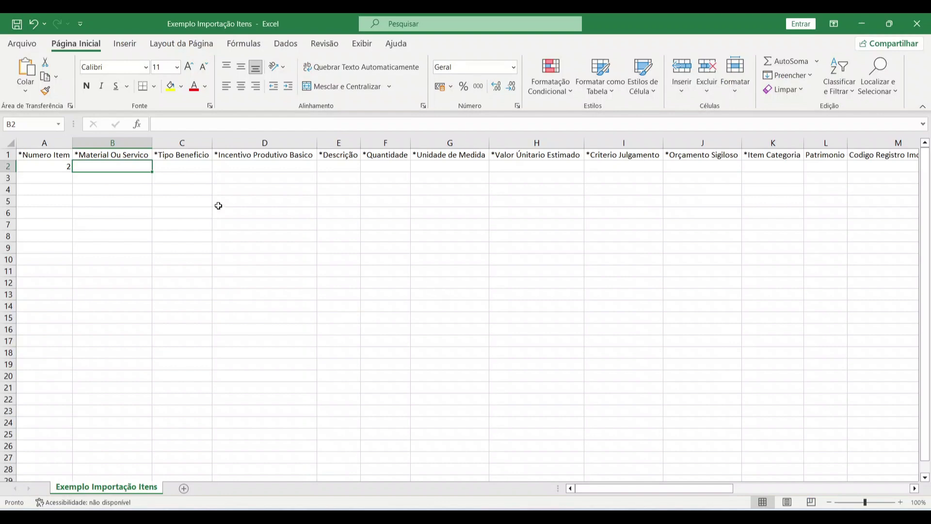
{"action": "key", "text": "ctrl+v"}
{"action": "left_click", "coordinate": [172, 166]}
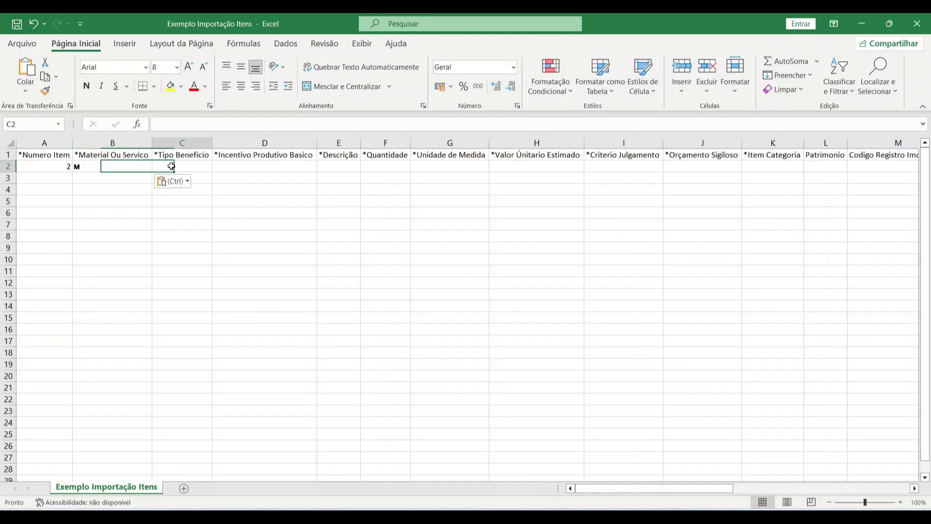
{"action": "key", "text": "alt+Tab"}
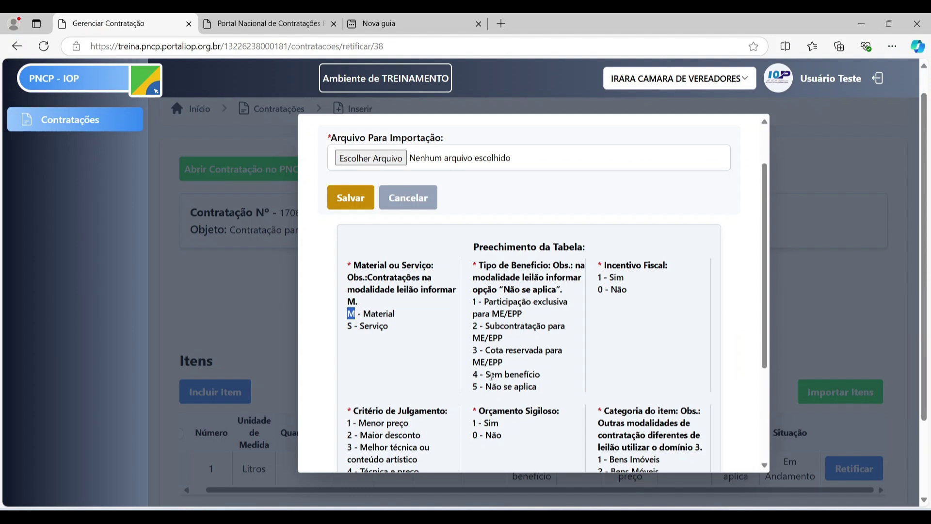
{"action": "left_click", "coordinate": [555, 265]}
{"action": "scroll", "coordinate": [517, 298], "scroll_direction": "down", "scroll_amount": 1}
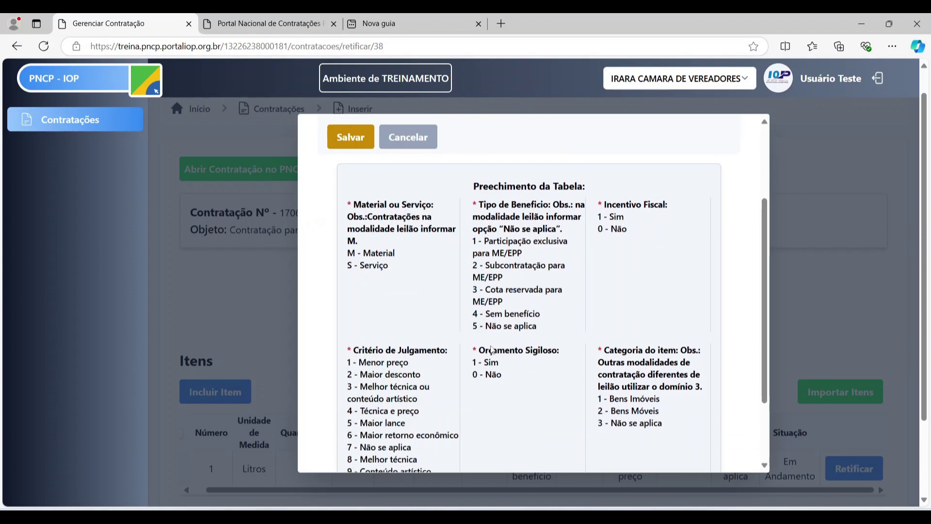
{"action": "left_click_drag", "start_coordinate": [478, 315], "coordinate": [474, 317]}
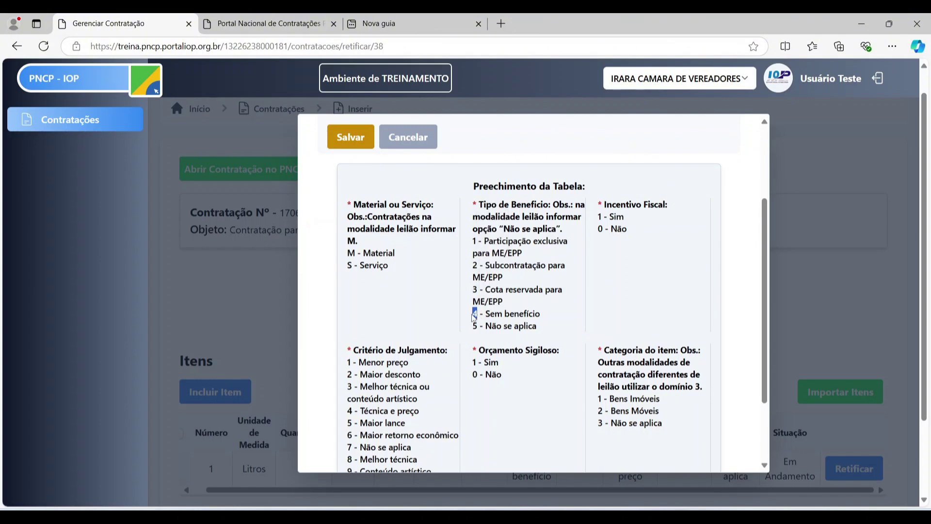
{"action": "key", "text": "alt+Tab"}
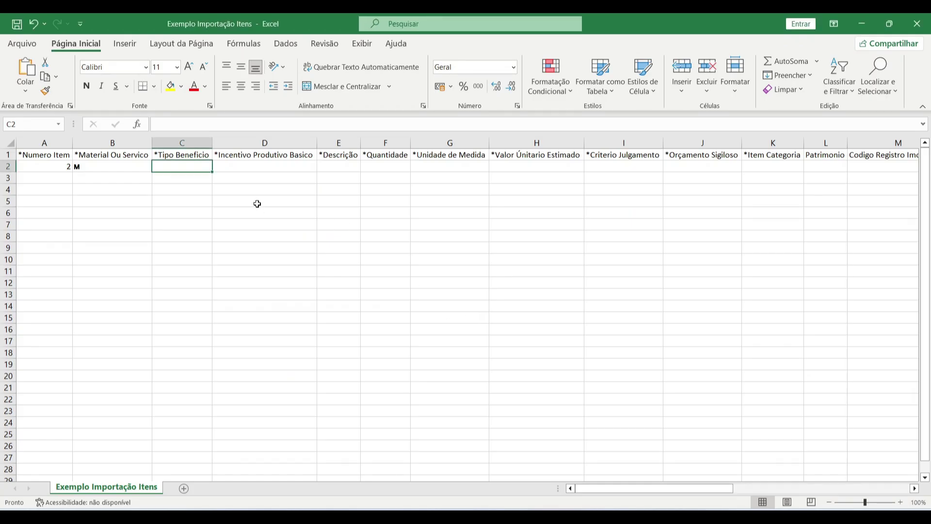
{"action": "type", "text": "4"}
{"action": "key", "text": "Tab"}
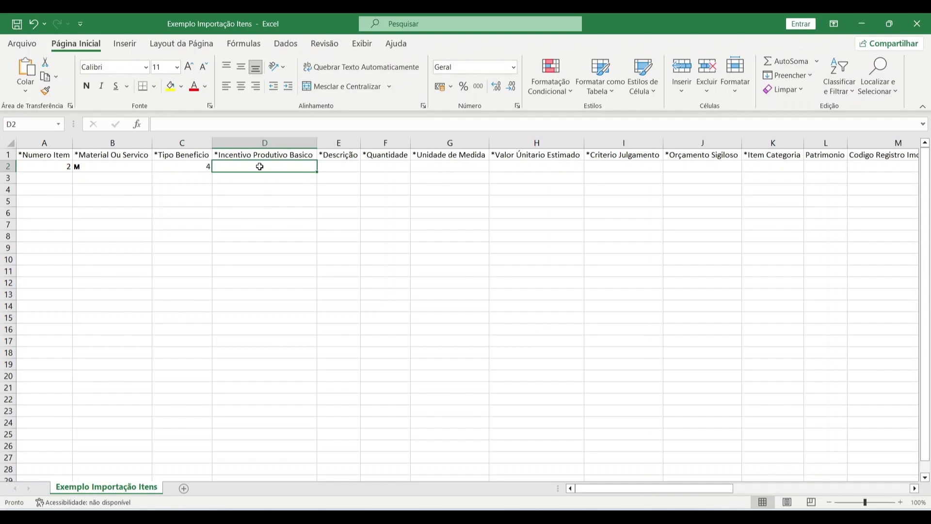
- Enter Incentivo 0 in D2, description 'Item teste 2' in E2 and quantity 236 in F2
{"action": "key", "text": "alt+Tab"}
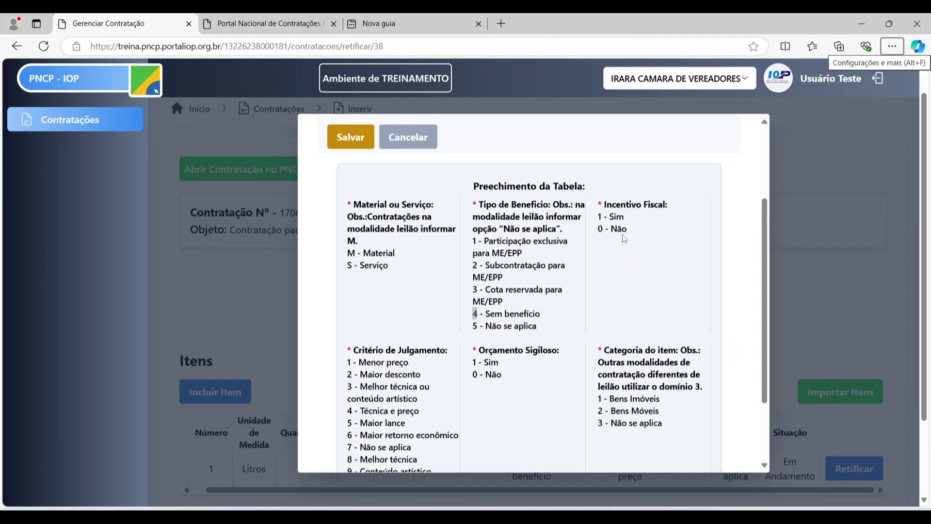
{"action": "key", "text": "alt+Tab"}
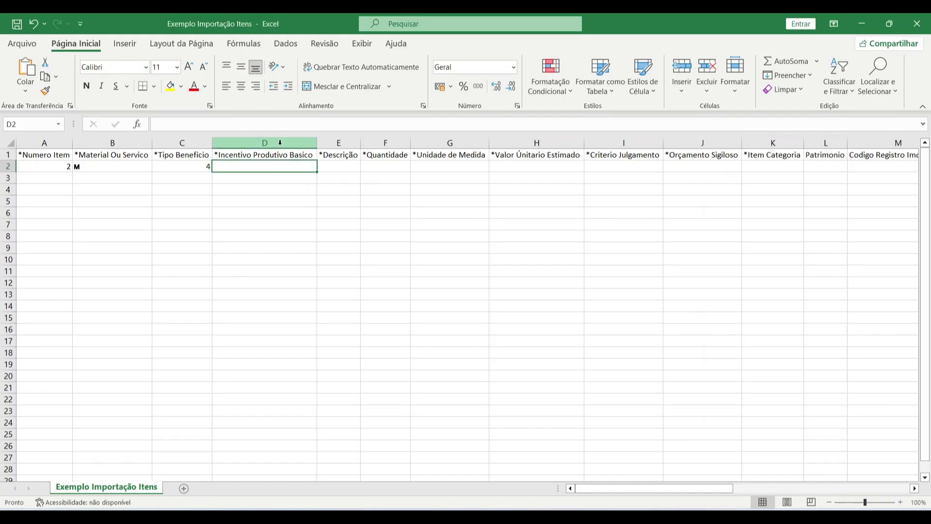
{"action": "type", "text": "0"}
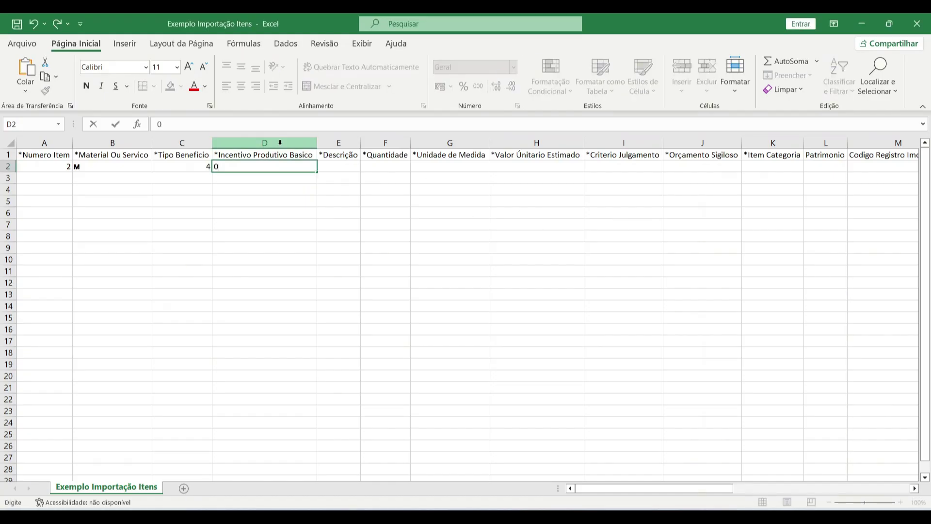
{"action": "key", "text": "Tab"}
{"action": "key", "text": "alt+Tab"}
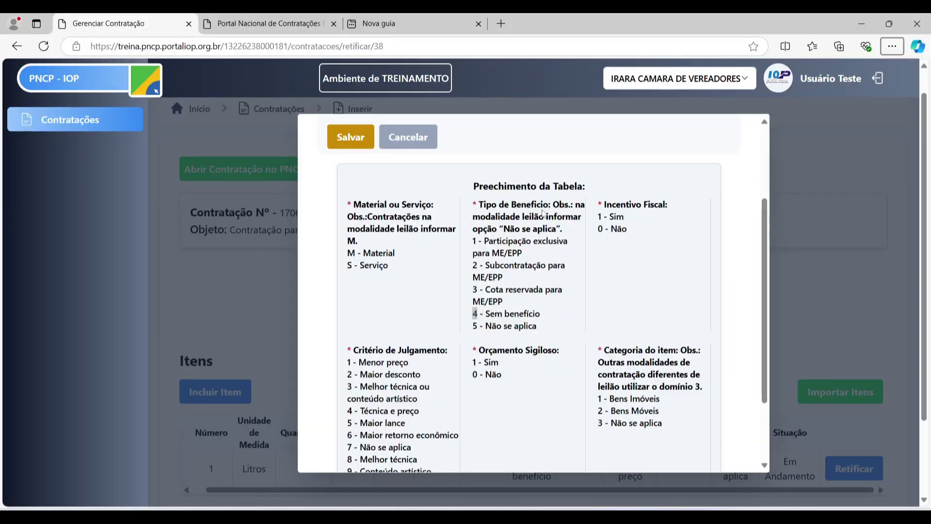
{"action": "key", "text": "alt+Tab"}
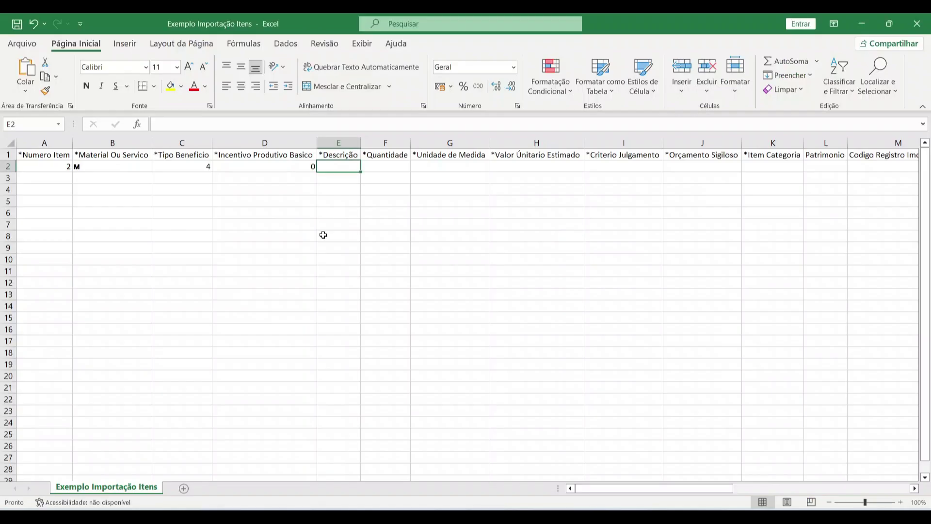
{"action": "left_click", "coordinate": [292, 167]}
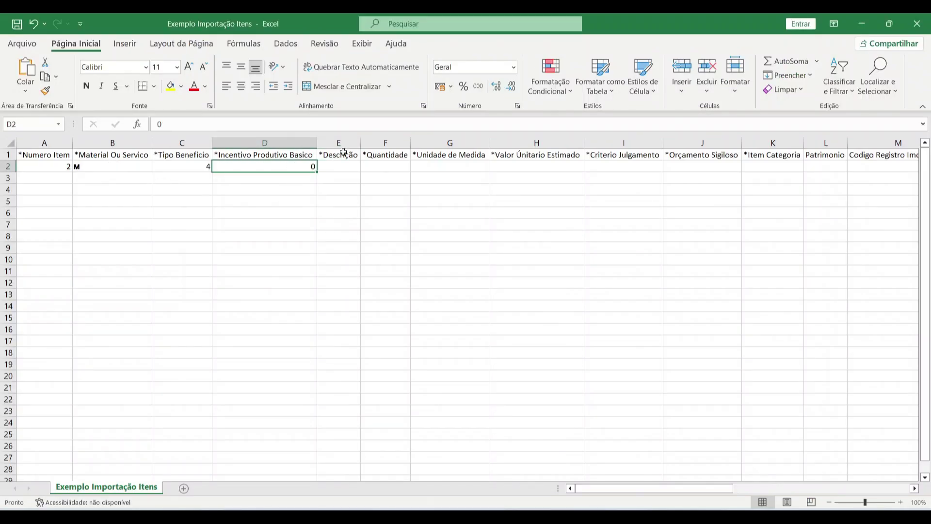
{"action": "left_click", "coordinate": [344, 166]}
{"action": "double_click", "coordinate": [345, 166]}
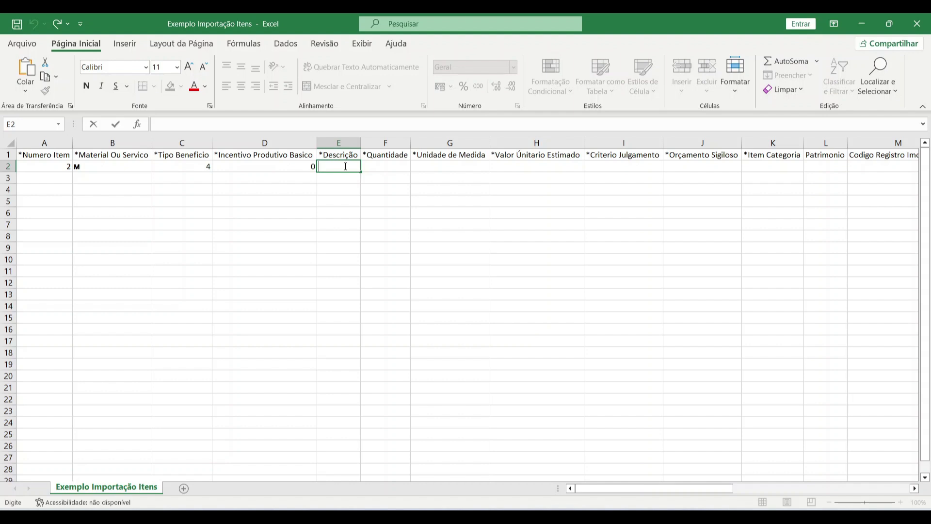
{"action": "type", "text": "Item teste 2"}
{"action": "key", "text": "Tab"}
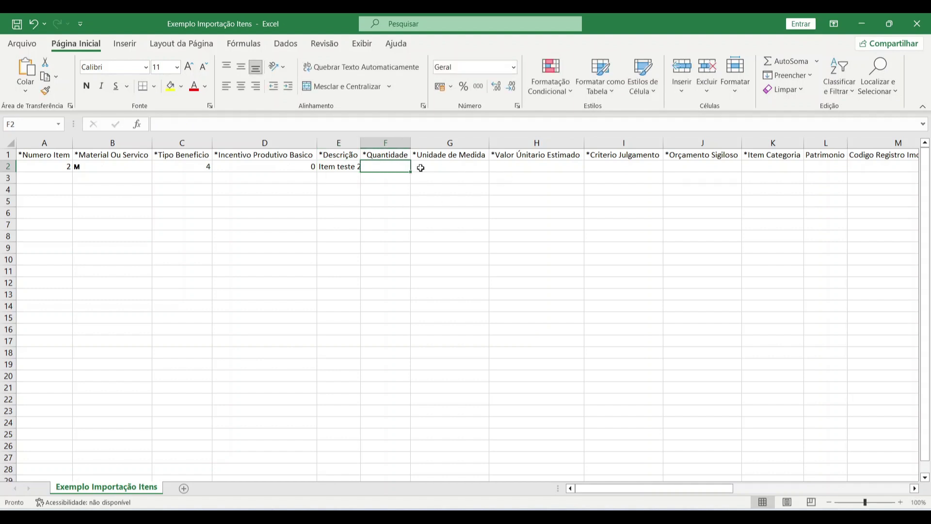
{"action": "type", "text": "2"}
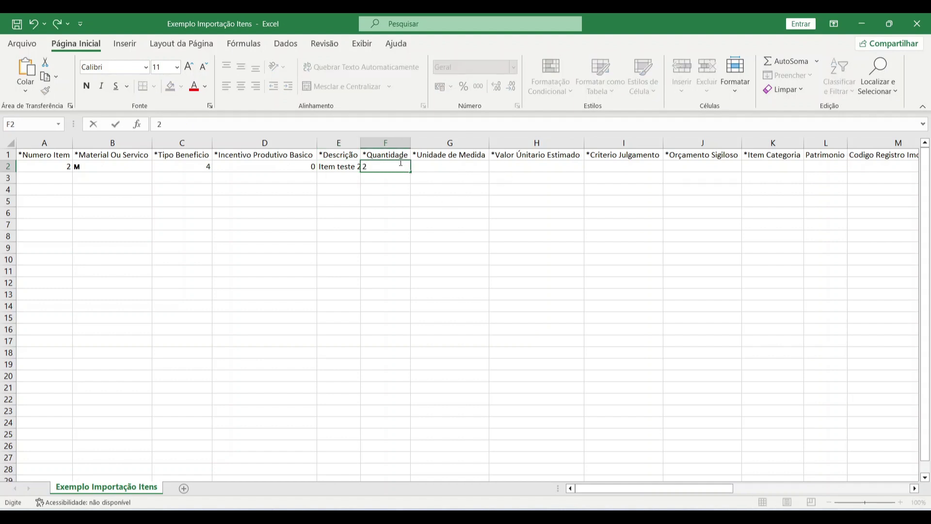
{"action": "type", "text": "36"}
{"action": "key", "text": "Tab"}
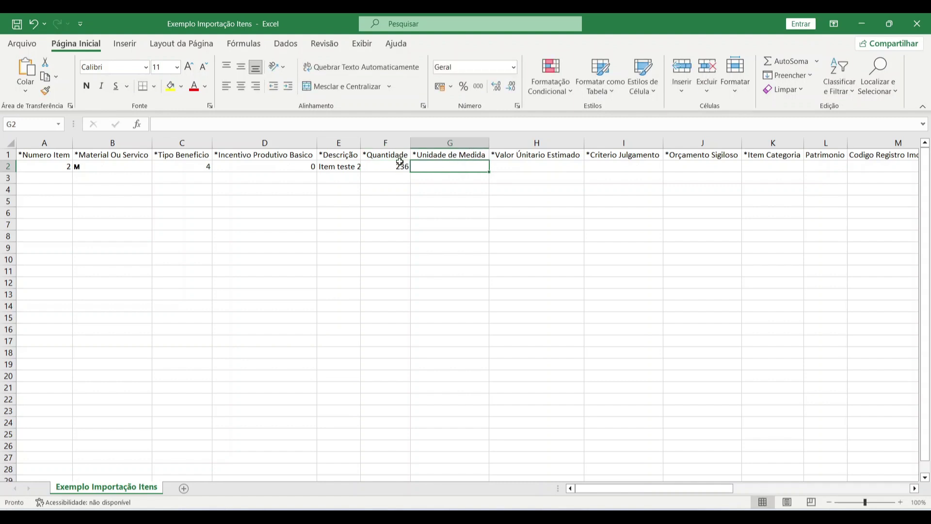
- Enter the unit as 'Unidade' in G2 and begin the 35.65 unit value in H2
{"action": "type", "text": "unidades"}
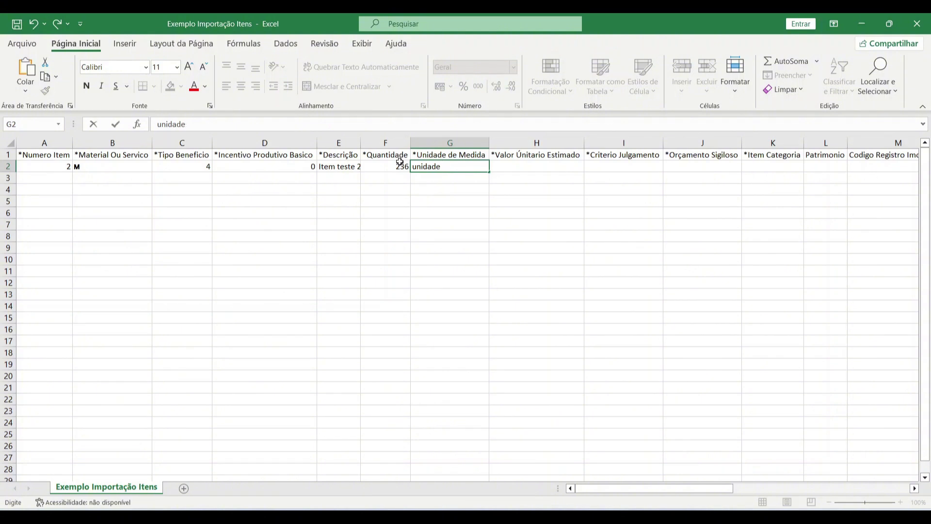
{"action": "key", "text": "ctrl+Return"}
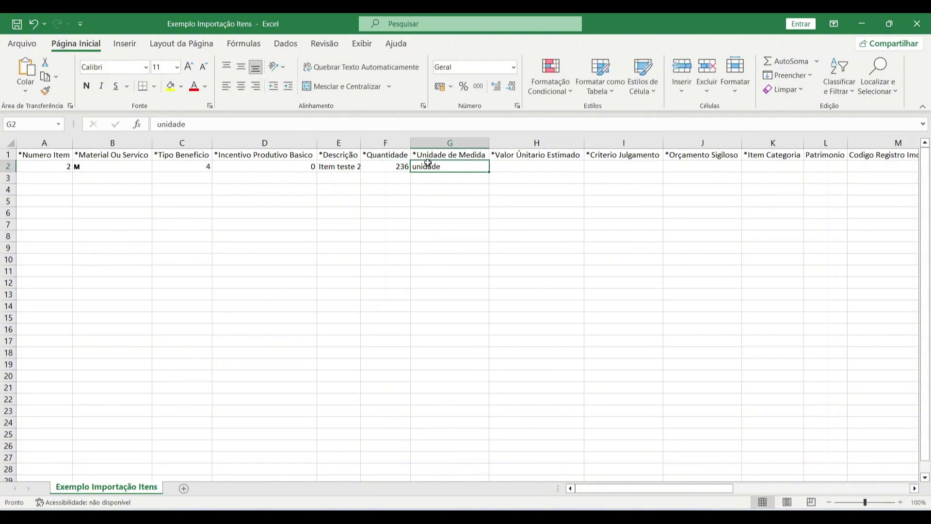
{"action": "double_click", "coordinate": [420, 166]}
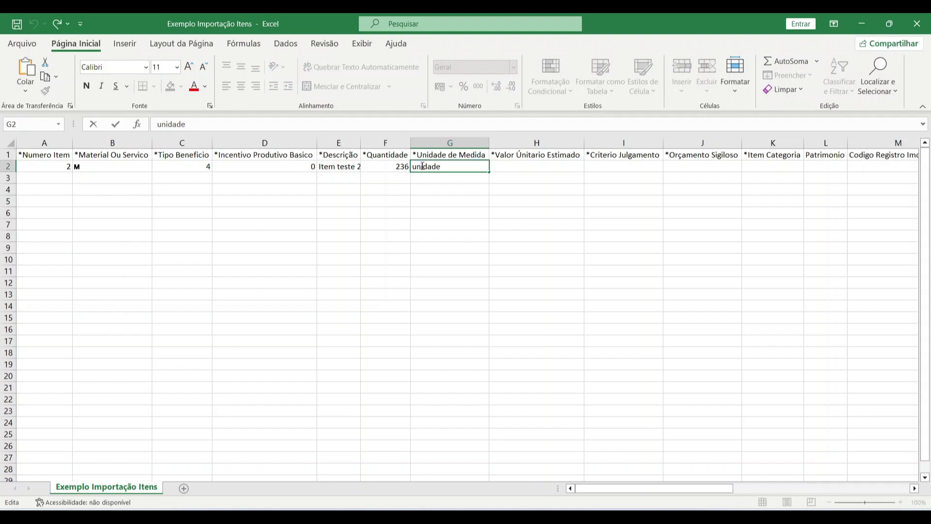
{"action": "key", "text": "BackSpace"}
{"action": "type", "text": "U"}
{"action": "key", "text": "Tab"}
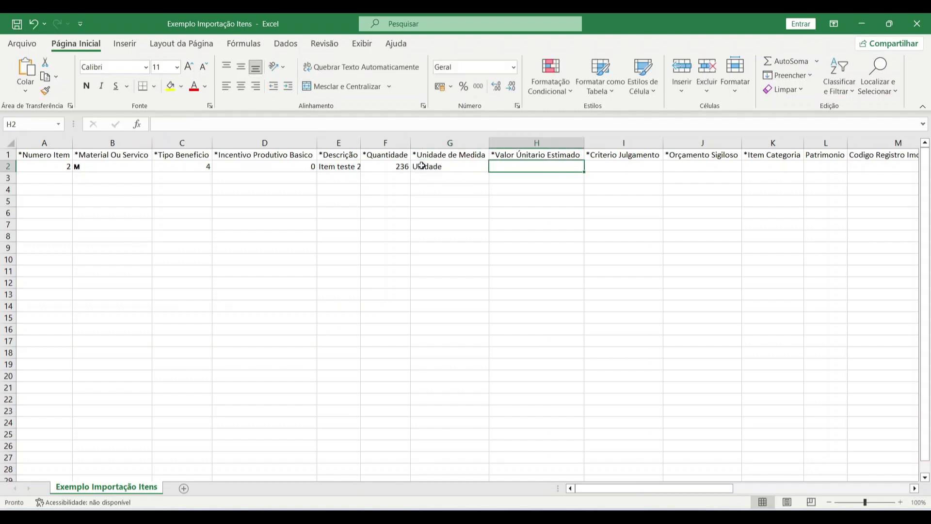
{"action": "double_click", "coordinate": [534, 168]}
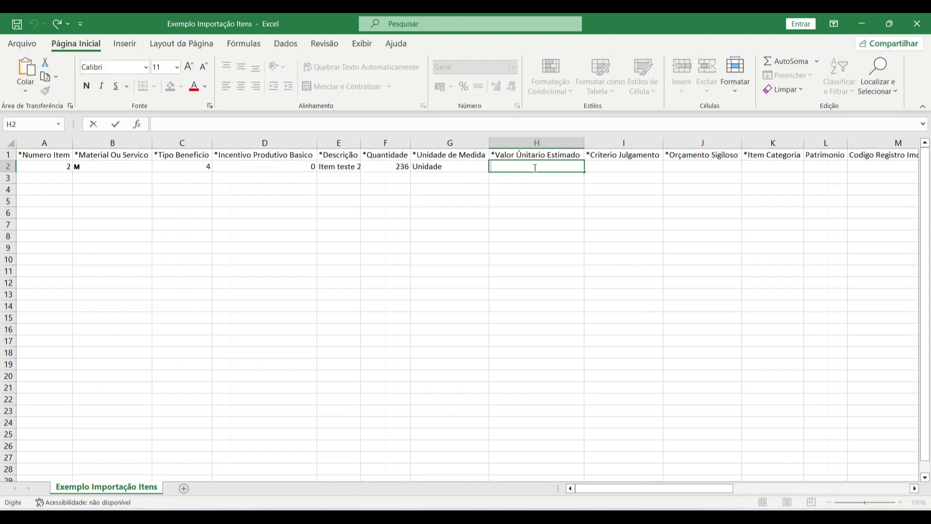
{"action": "type", "text": "35.65"}
- Confirm the 35.65 unit value and set Critério Julgamento to 1 in I2
{"action": "key", "text": "Tab"}
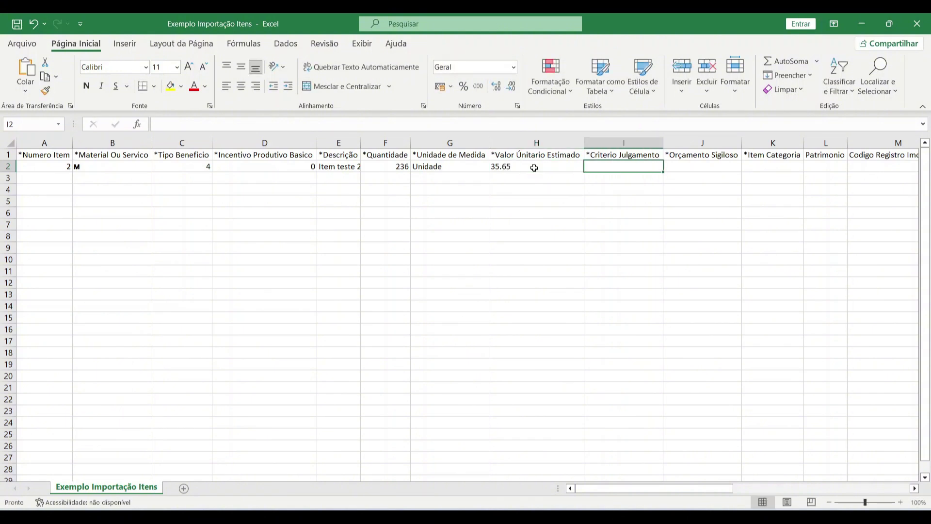
{"action": "key", "text": "alt+Tab"}
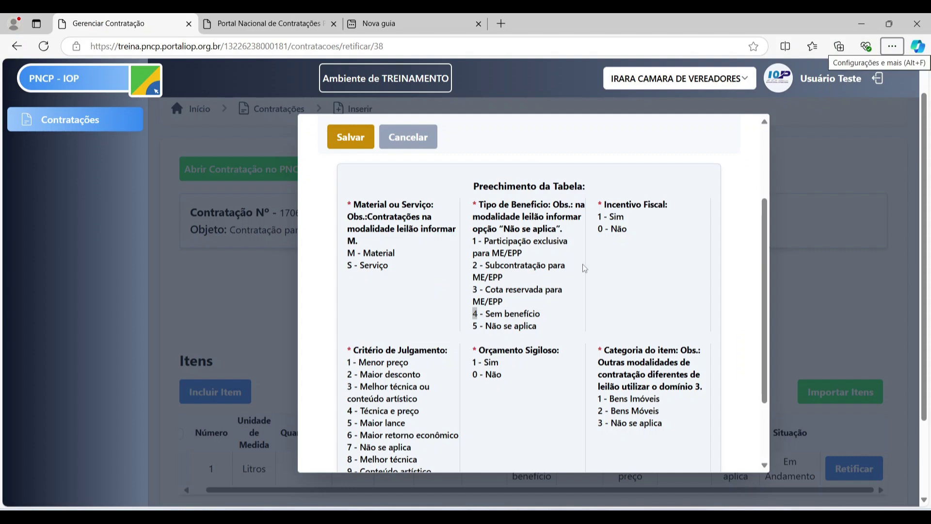
{"action": "scroll", "coordinate": [546, 291], "scroll_direction": "down", "scroll_amount": 1}
{"action": "scroll", "coordinate": [546, 291], "scroll_direction": "down", "scroll_amount": 1}
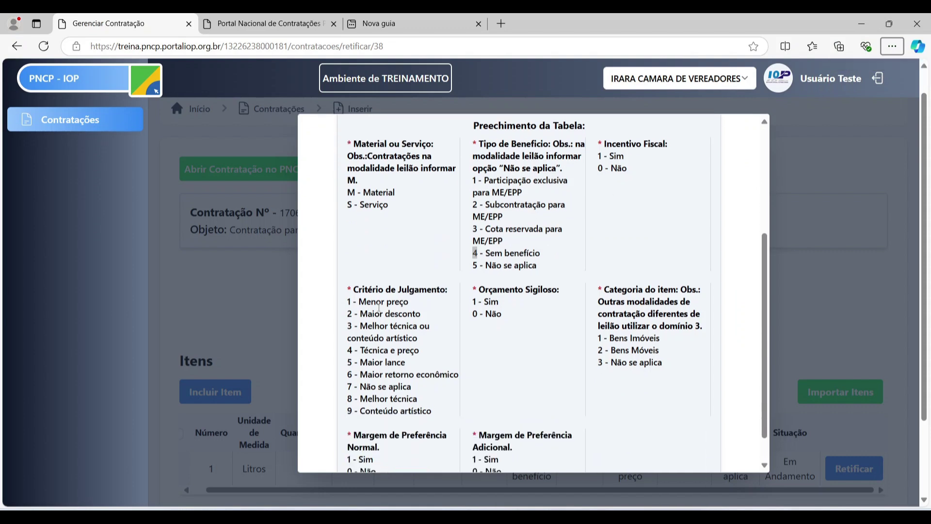
{"action": "left_click", "coordinate": [349, 304]}
{"action": "key", "text": "alt+Tab"}
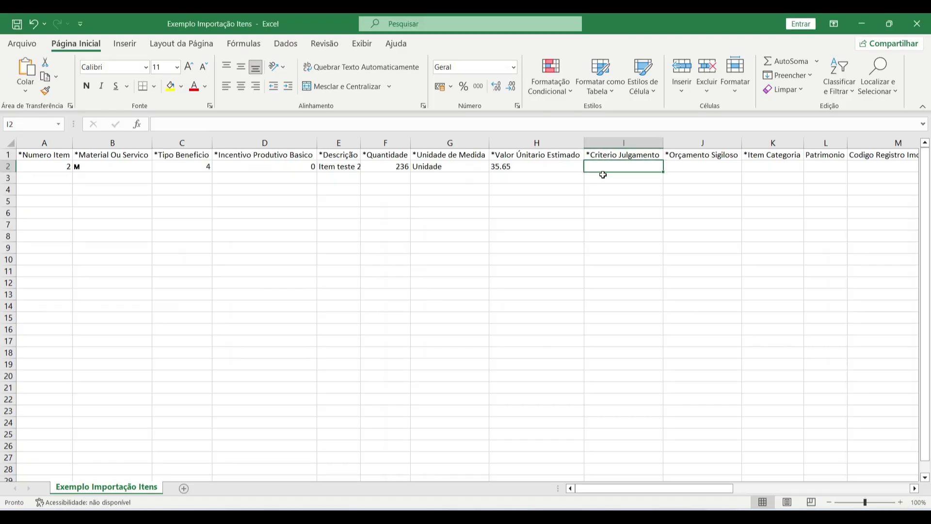
{"action": "type", "text": "1"}
{"action": "key", "text": "Tab"}
- Set Orçamento Sigiloso to 0 in J2 and Item Categoria to 3 in K2
{"action": "key", "text": "alt+Tab"}
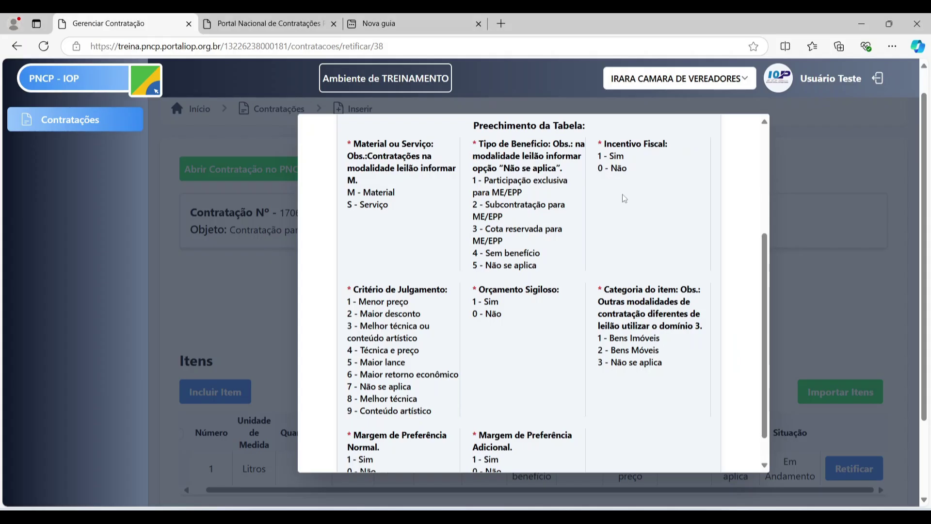
{"action": "key", "text": "alt+Tab"}
{"action": "key", "text": "alt+Tab"}
{"action": "key", "text": "alt+Tab"}
{"action": "type", "text": "0"}
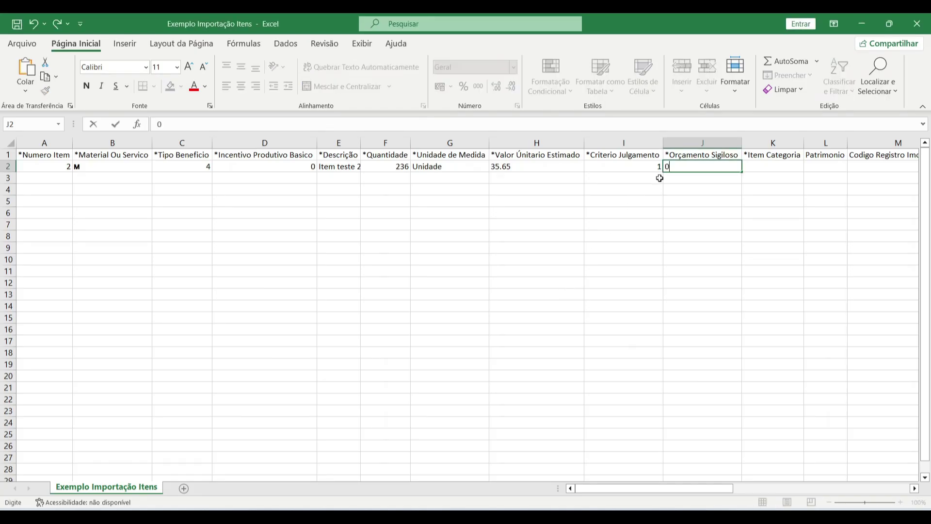
{"action": "key", "text": "Tab"}
{"action": "key", "text": "alt+Tab"}
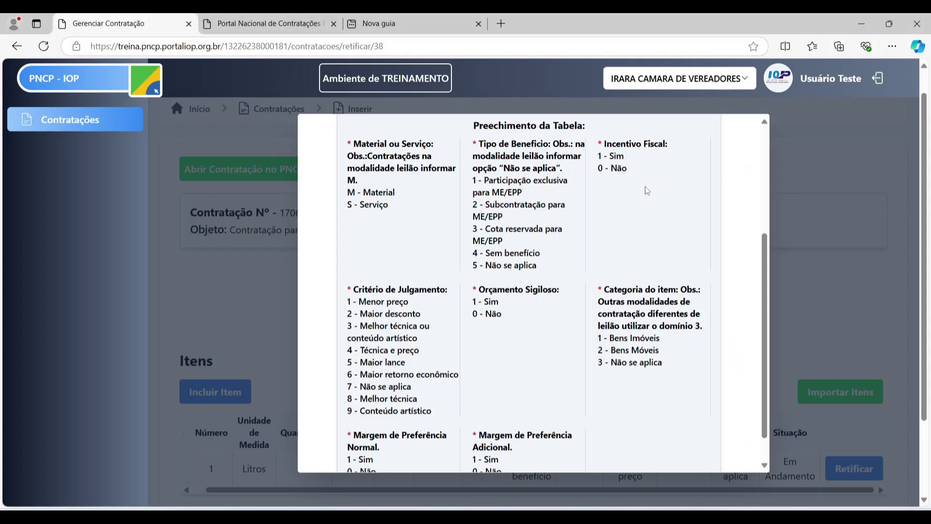
{"action": "scroll", "coordinate": [671, 252], "scroll_direction": "down", "scroll_amount": 1}
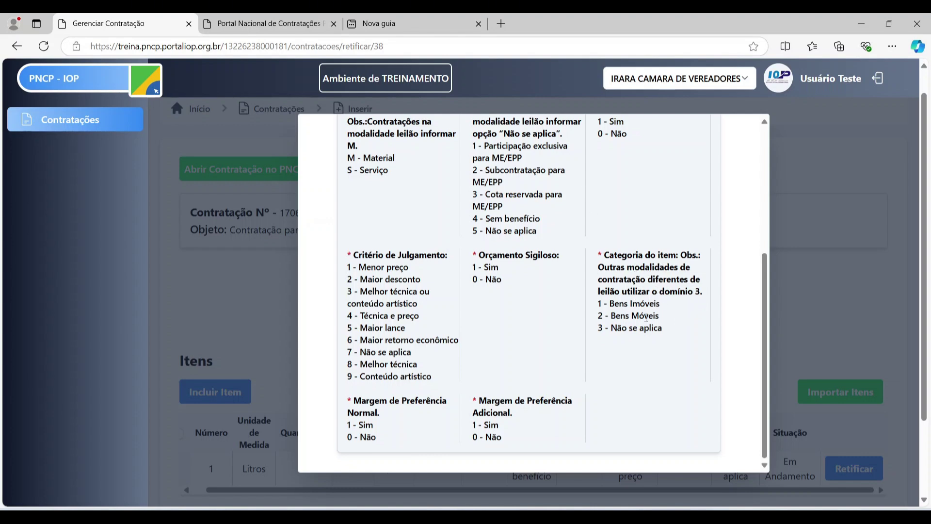
{"action": "key", "text": "alt+Tab"}
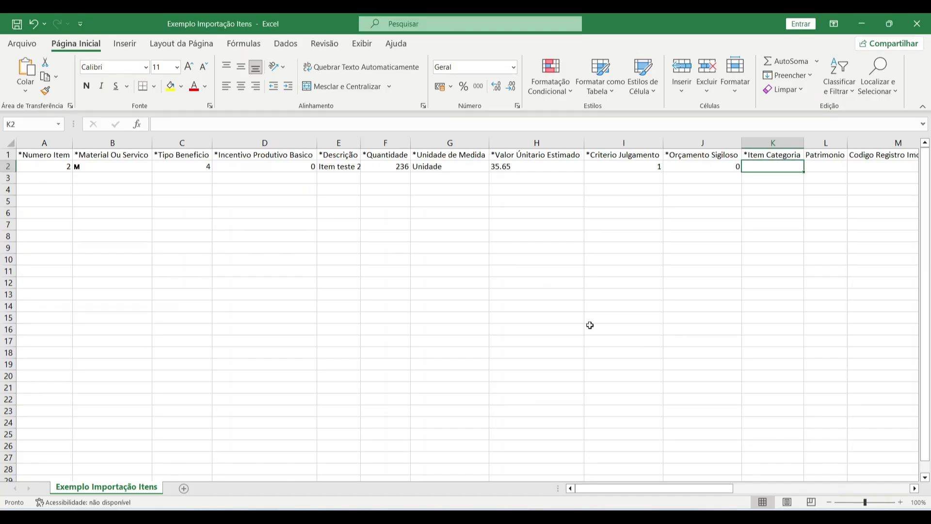
{"action": "type", "text": "3"}
{"action": "key", "text": "Tab"}
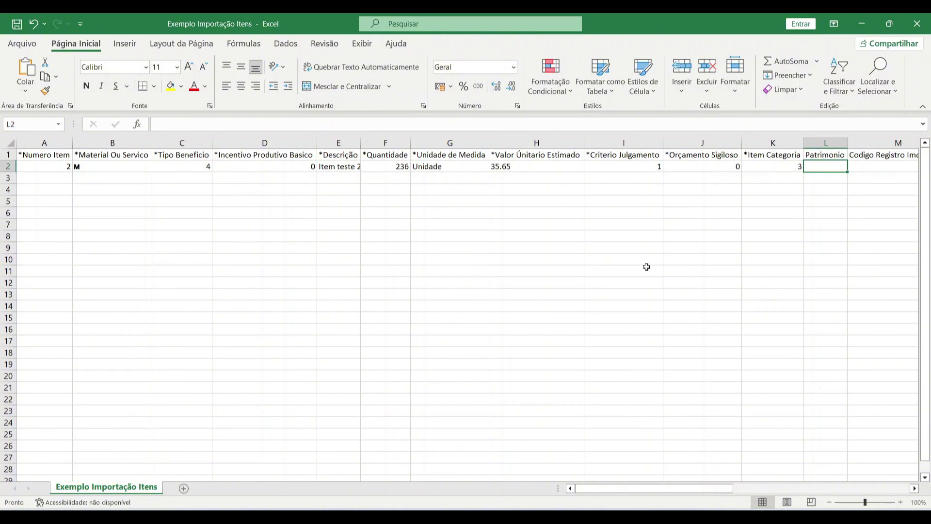
{"action": "left_click_drag", "start_coordinate": [673, 488], "coordinate": [816, 476]}
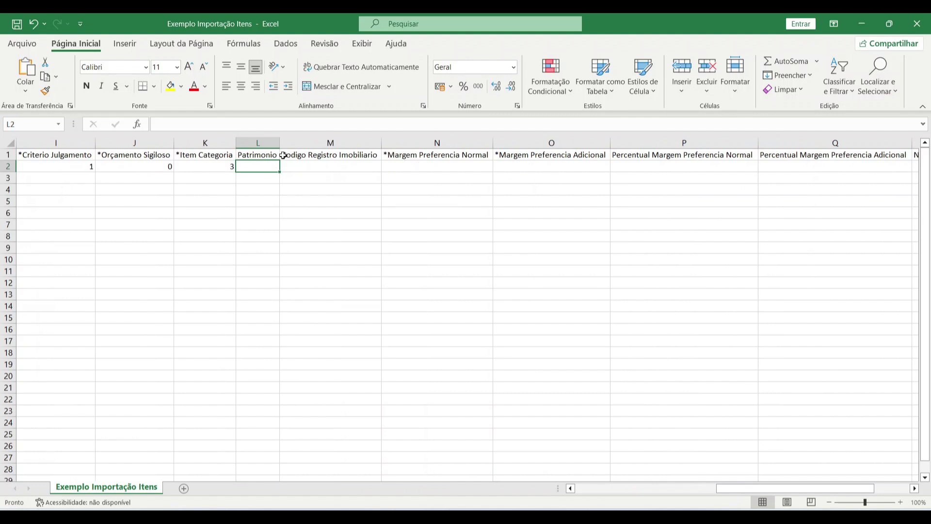
{"action": "left_click", "coordinate": [402, 165]}
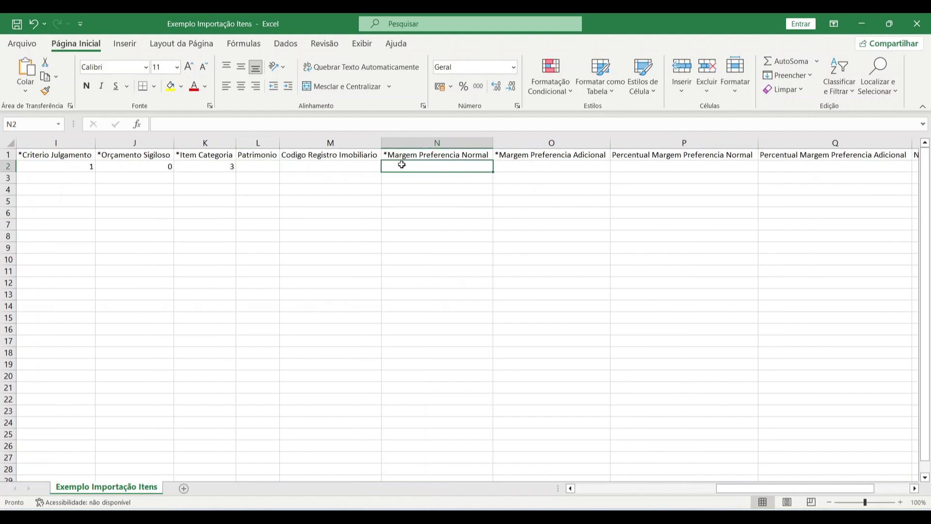
{"action": "key", "text": "alt+Tab"}
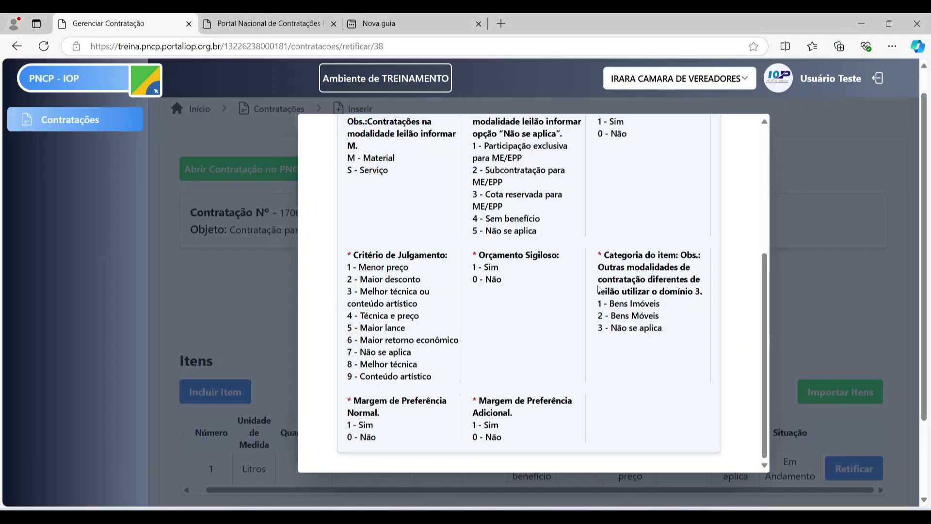
{"action": "scroll", "coordinate": [388, 291], "scroll_direction": "down", "scroll_amount": 3}
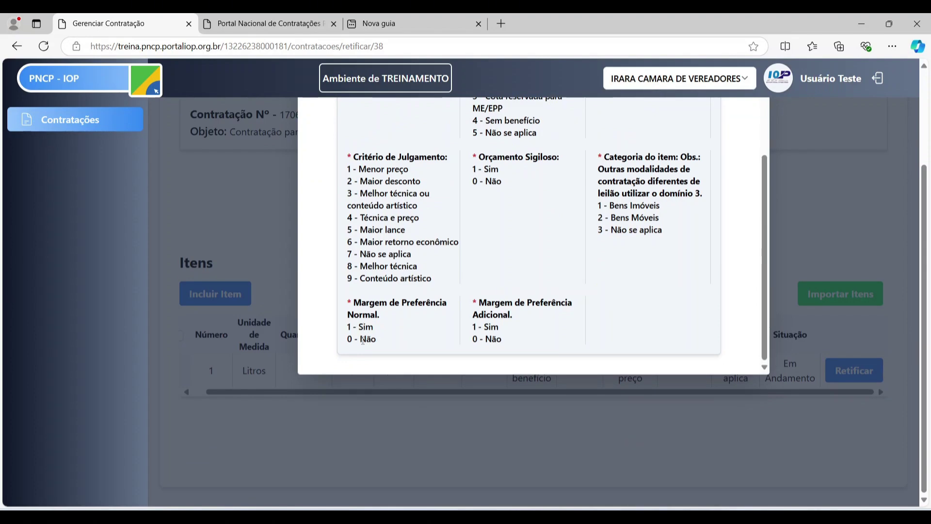
{"action": "key", "text": "alt+Tab"}
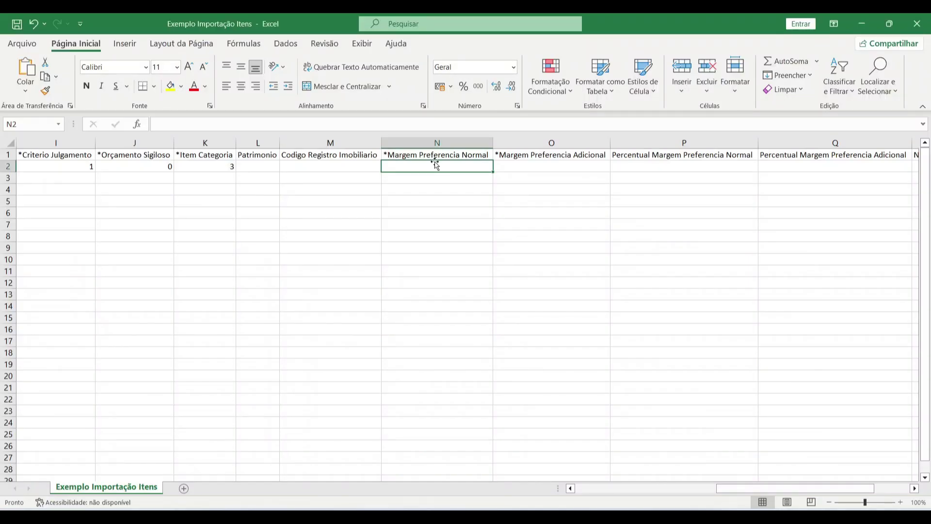
{"action": "type", "text": "0"}
{"action": "key", "text": "Tab"}
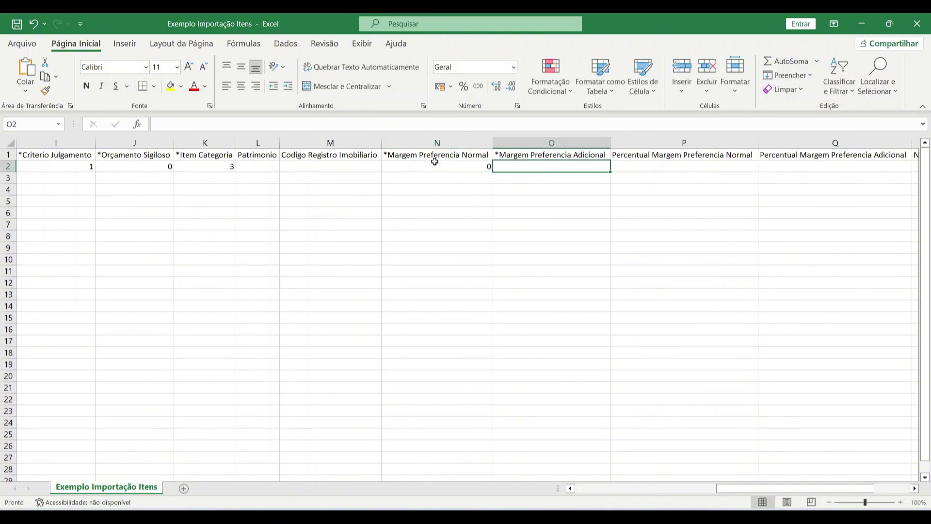
{"action": "type", "text": "0"}
{"action": "key", "text": "Tab"}
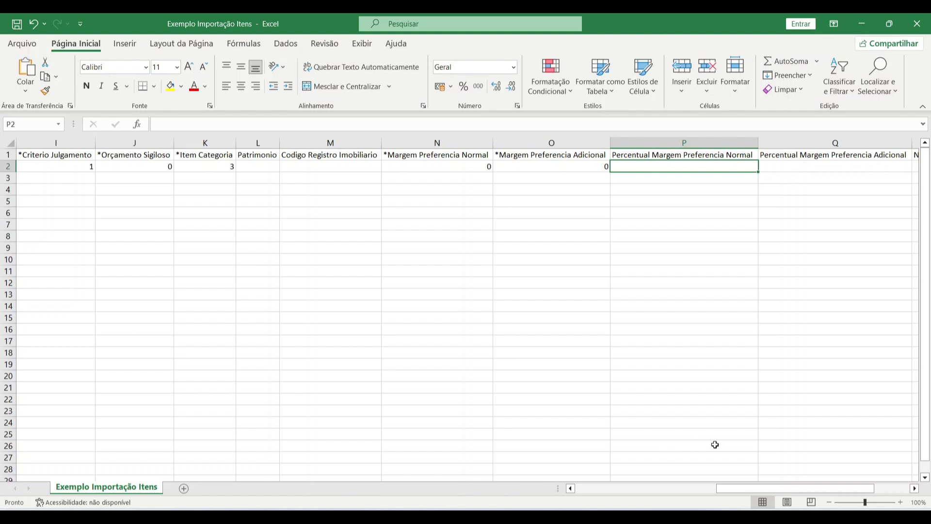
{"action": "left_click_drag", "start_coordinate": [786, 488], "coordinate": [831, 487]}
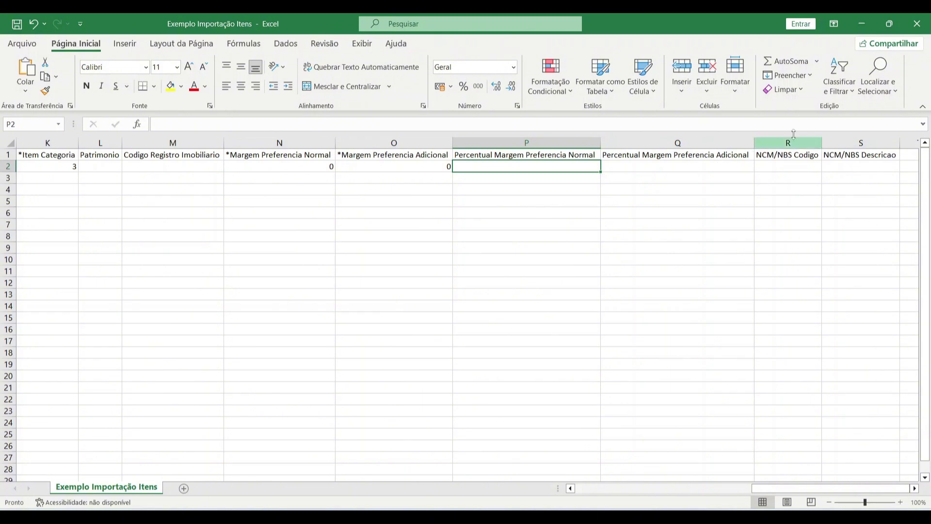
{"action": "left_click_drag", "start_coordinate": [800, 488], "coordinate": [602, 487]}
- Save Exemplo Importação Itens as CSV in Downloads, replacing the existing file
{"action": "left_click", "coordinate": [18, 24]}
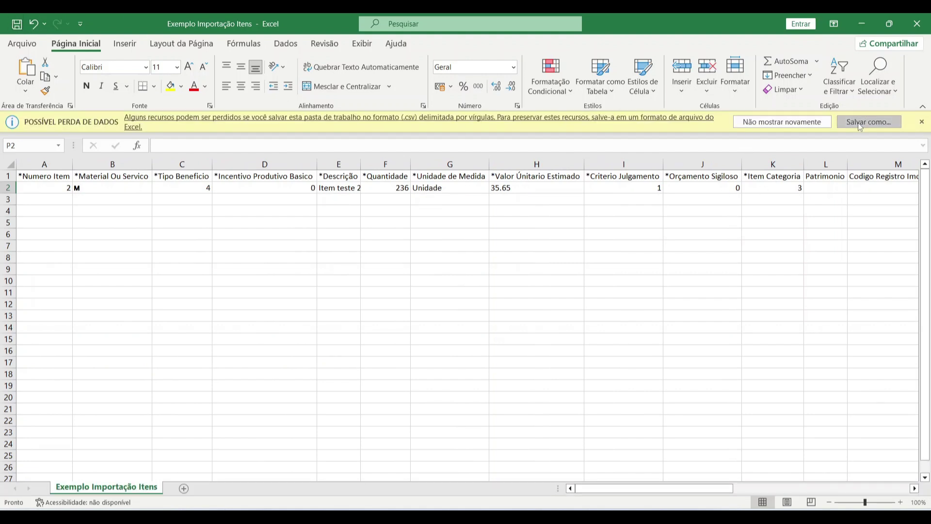
{"action": "left_click", "coordinate": [868, 122]}
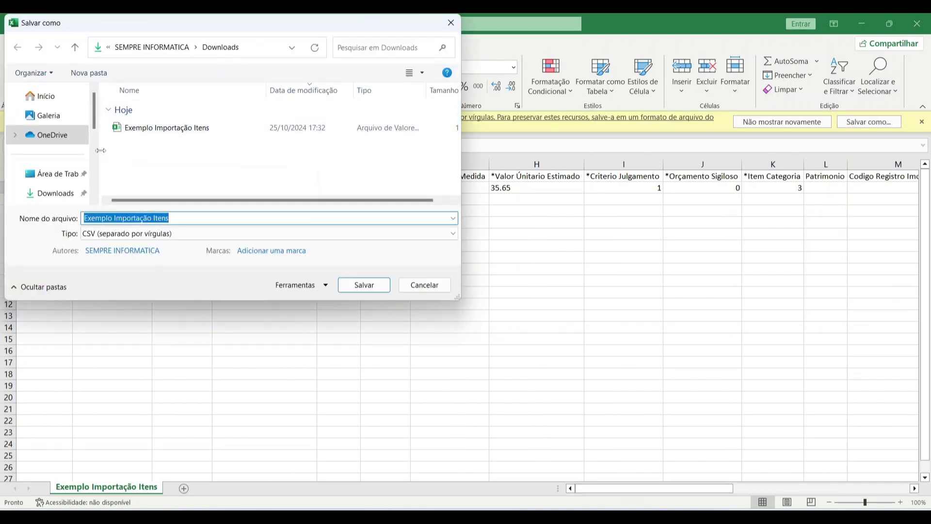
{"action": "left_click", "coordinate": [54, 193]}
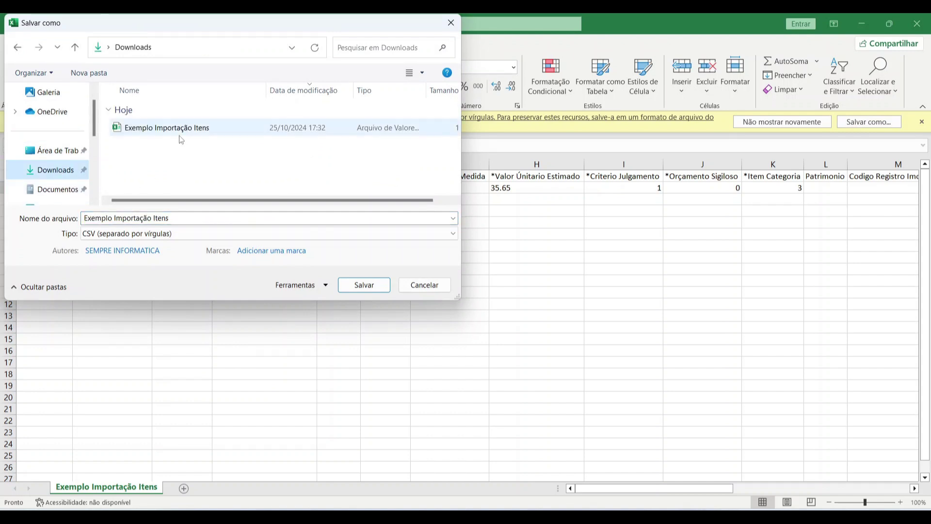
{"action": "left_click", "coordinate": [381, 286]}
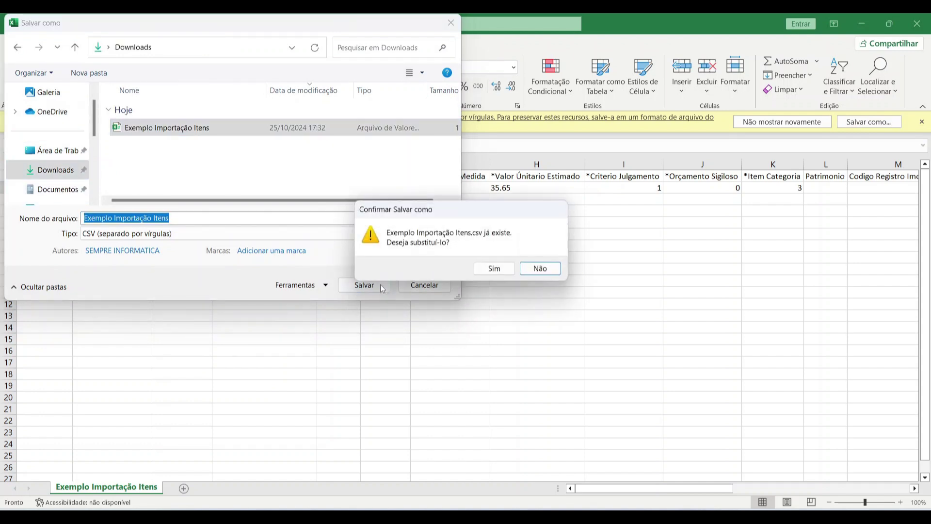
{"action": "left_click", "coordinate": [491, 267]}
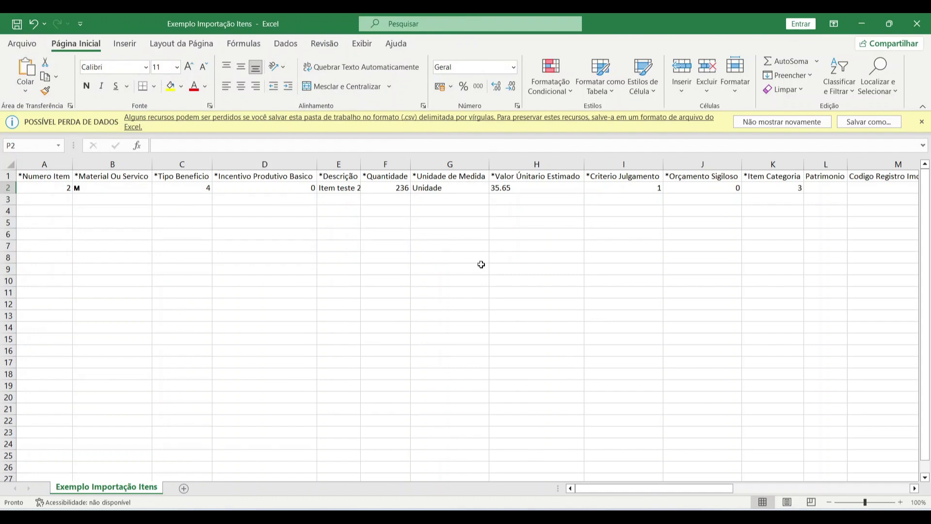
- Close Excel and reopen the Exemplo Importação Itens CSV from Downloads in Explorer
{"action": "left_click", "coordinate": [928, 20]}
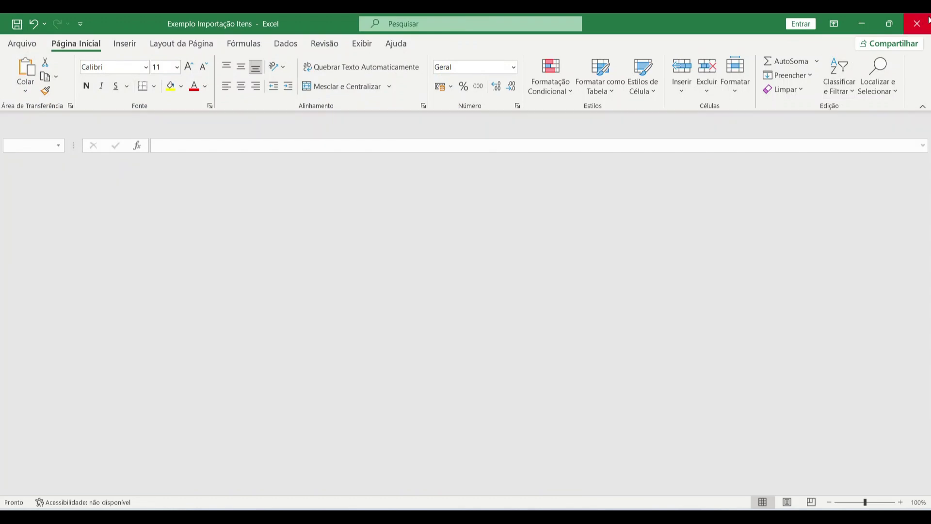
{"action": "scroll", "coordinate": [719, 286], "scroll_direction": "up", "scroll_amount": 7}
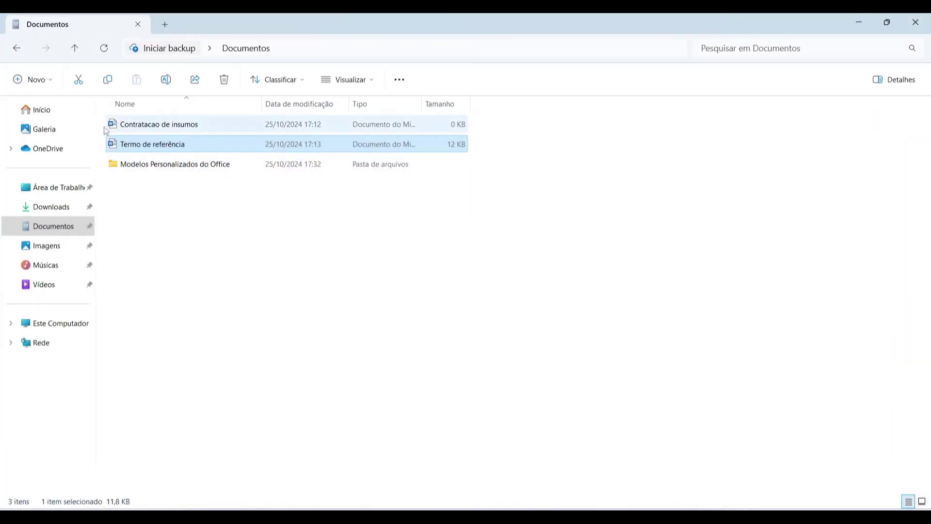
{"action": "left_click", "coordinate": [68, 207]}
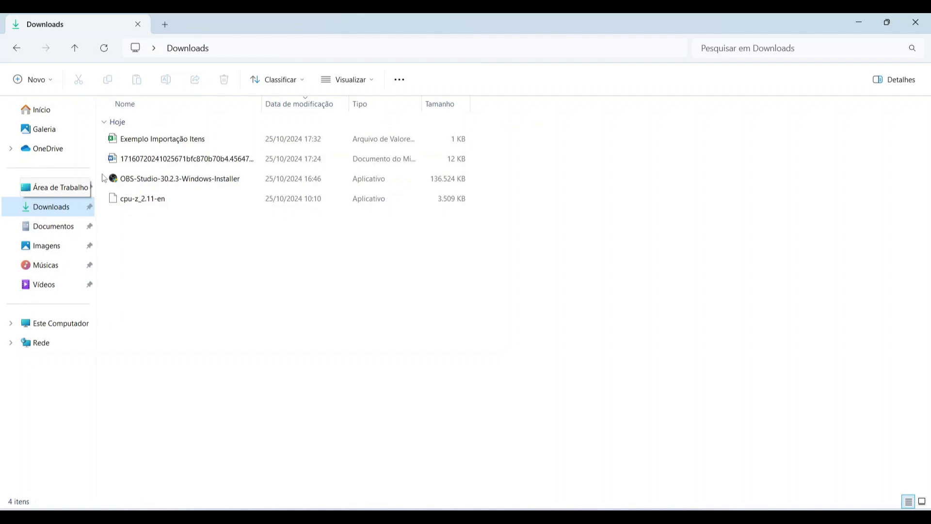
{"action": "double_click", "coordinate": [138, 141]}
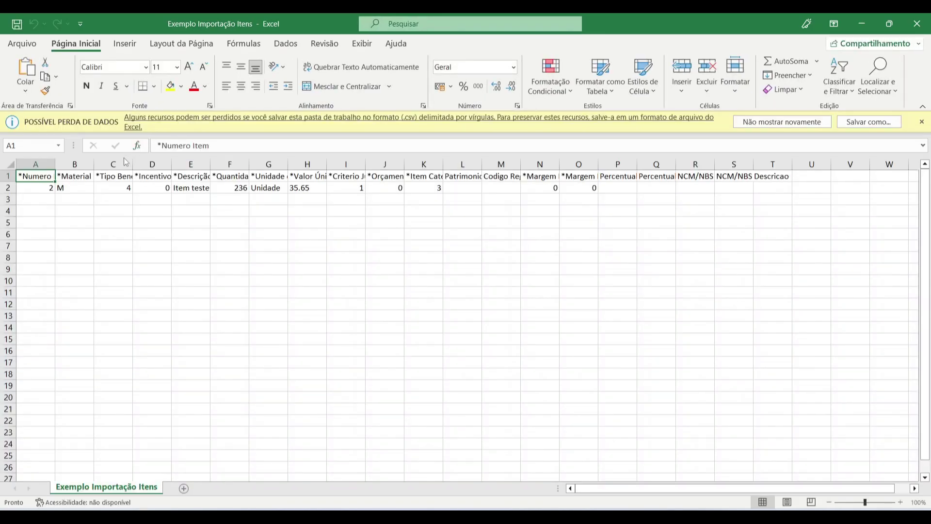
- Fill M down column B and 4 down column C to row 26
{"action": "left_click", "coordinate": [74, 187]}
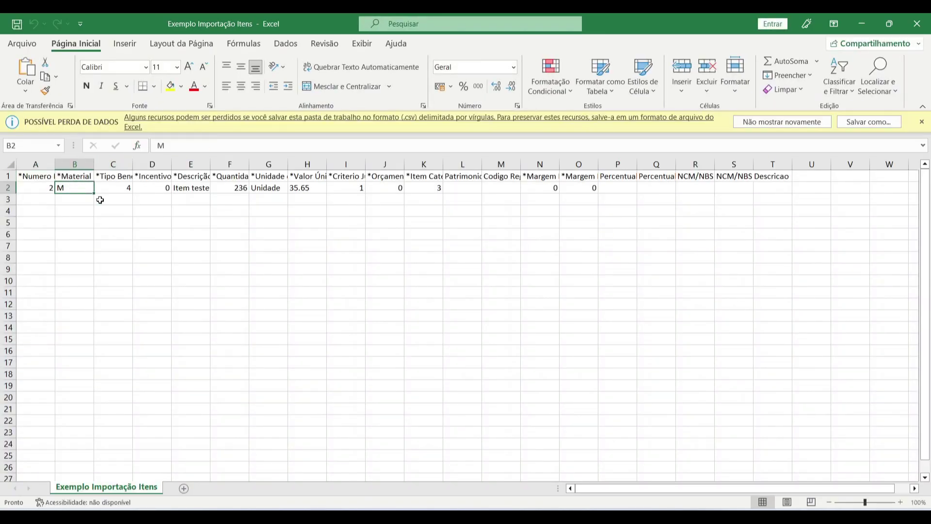
{"action": "left_click_drag", "start_coordinate": [93, 194], "coordinate": [89, 472]}
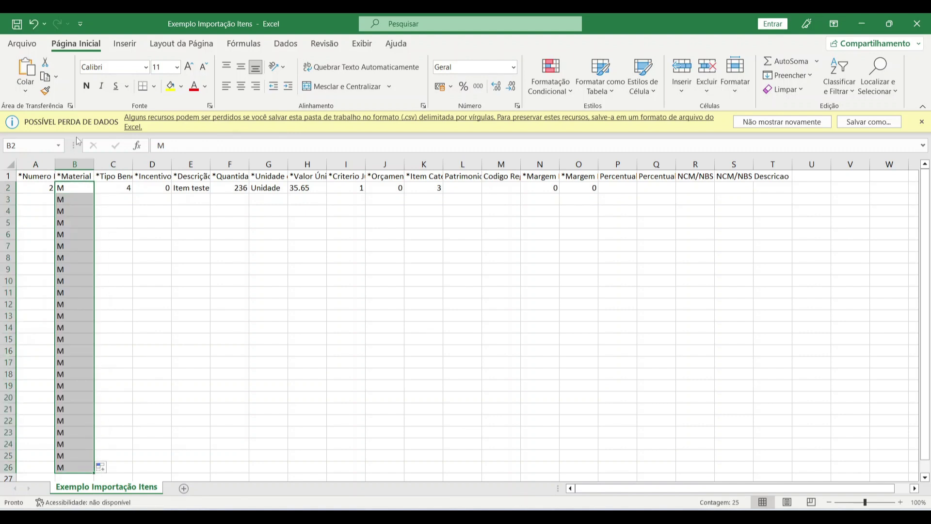
{"action": "left_click", "coordinate": [128, 188]}
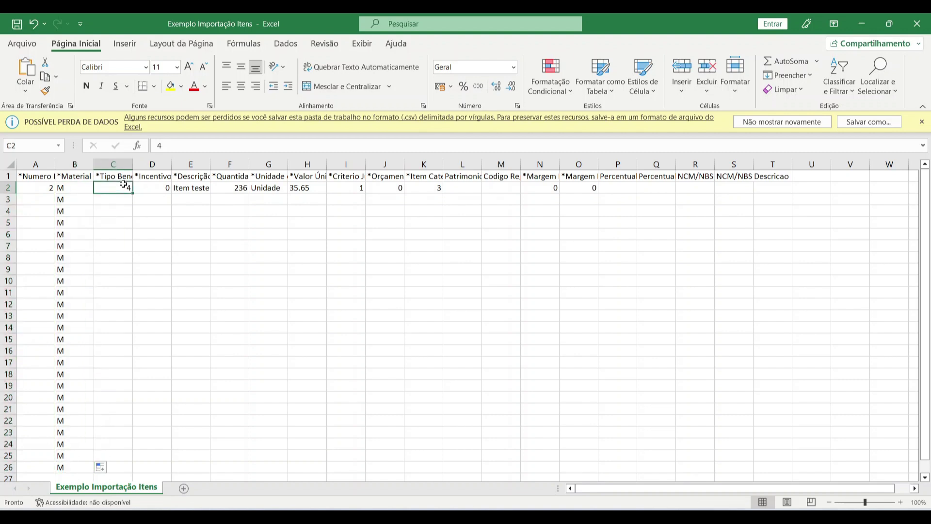
{"action": "left_click_drag", "start_coordinate": [132, 193], "coordinate": [109, 472]}
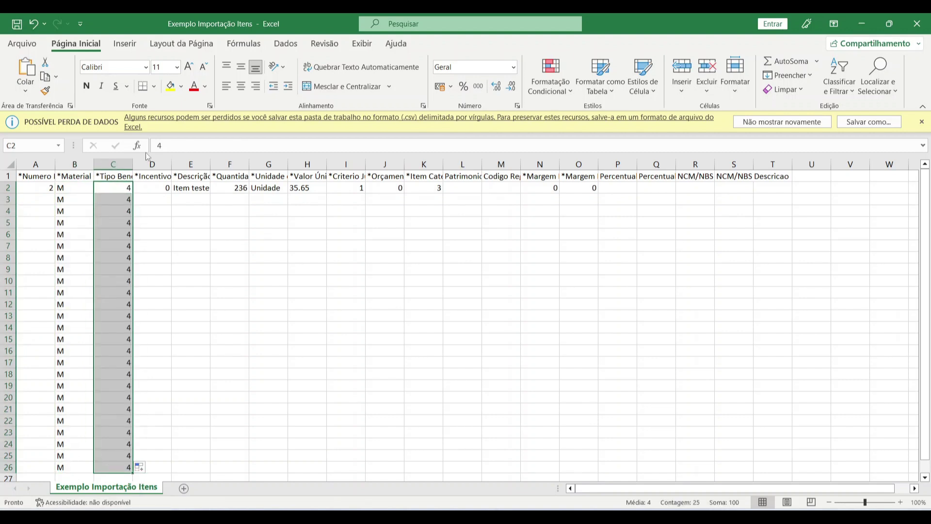
- Refill column D with 0 down to row 26, then close Excel without saving
{"action": "left_click", "coordinate": [165, 175]}
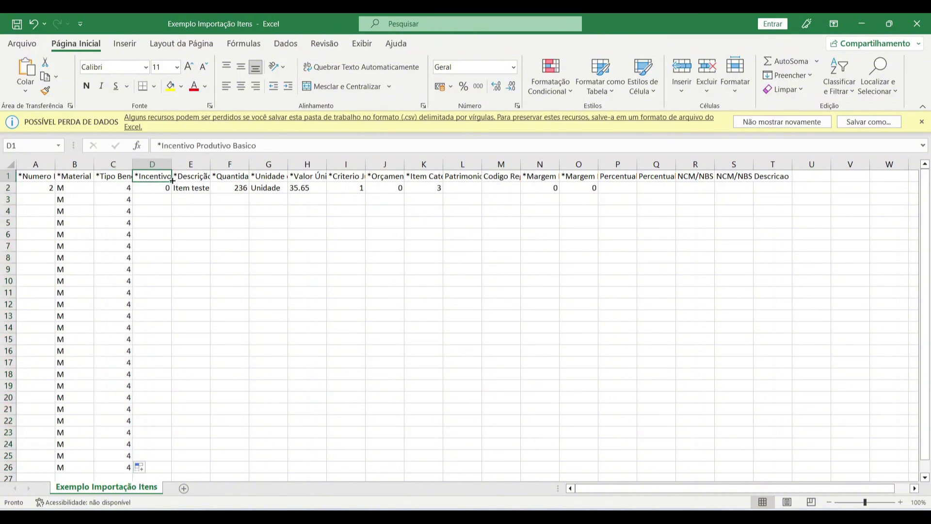
{"action": "left_click_drag", "start_coordinate": [173, 181], "coordinate": [155, 433]}
{"action": "scroll", "coordinate": [172, 216], "scroll_direction": "up", "scroll_amount": 1}
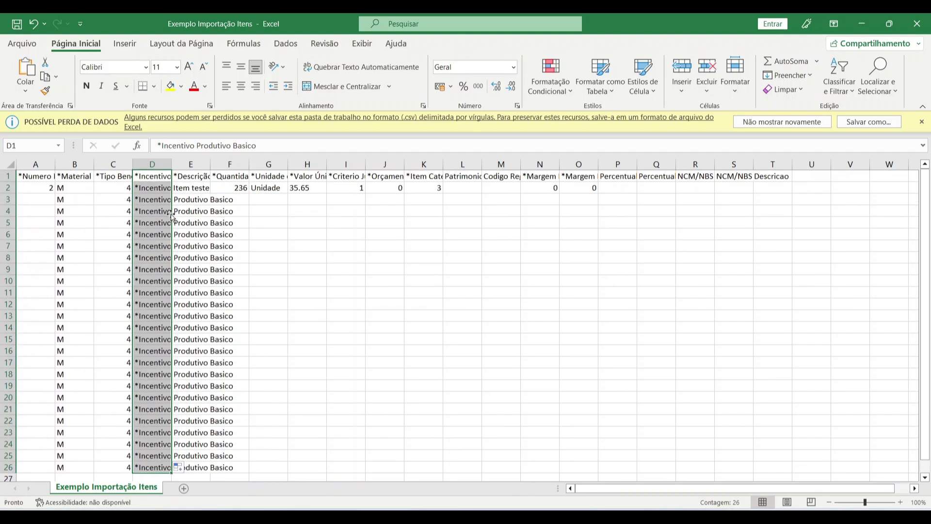
{"action": "key", "text": "ctrl+z"}
{"action": "left_click", "coordinate": [165, 189]}
{"action": "type", "text": "0"}
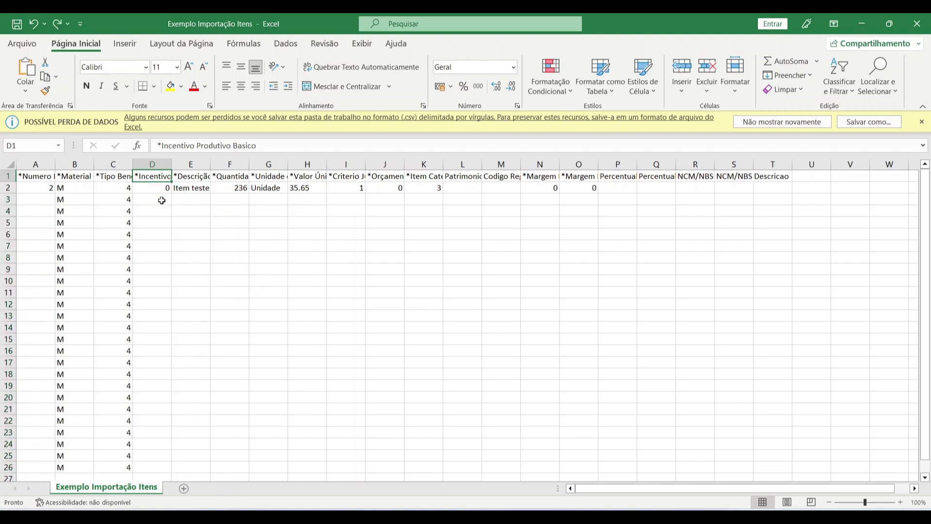
{"action": "key", "text": "Return"}
{"action": "left_click", "coordinate": [167, 191]}
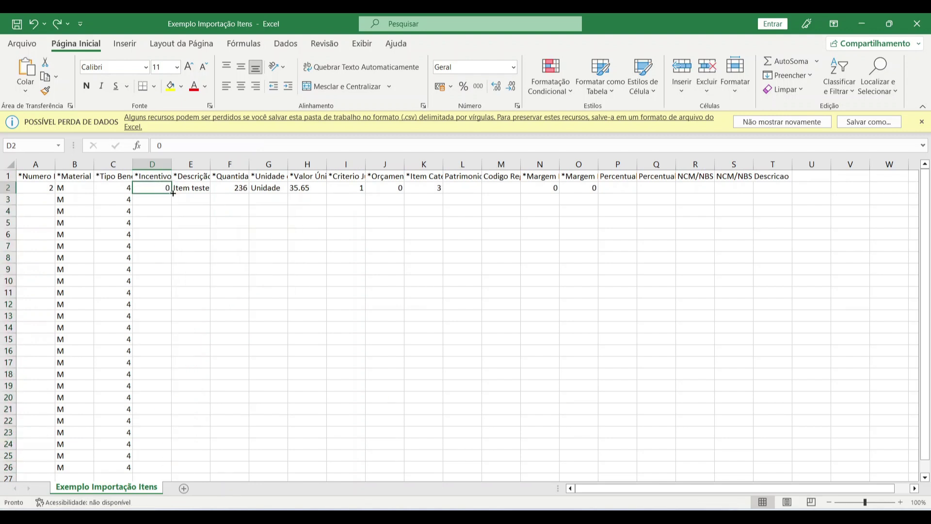
{"action": "left_click_drag", "start_coordinate": [173, 193], "coordinate": [169, 472]}
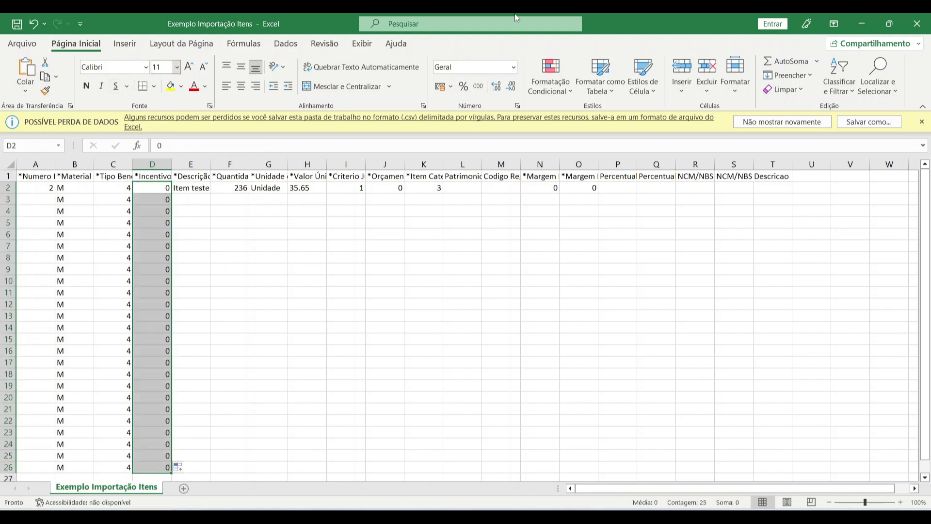
{"action": "left_click", "coordinate": [917, 23]}
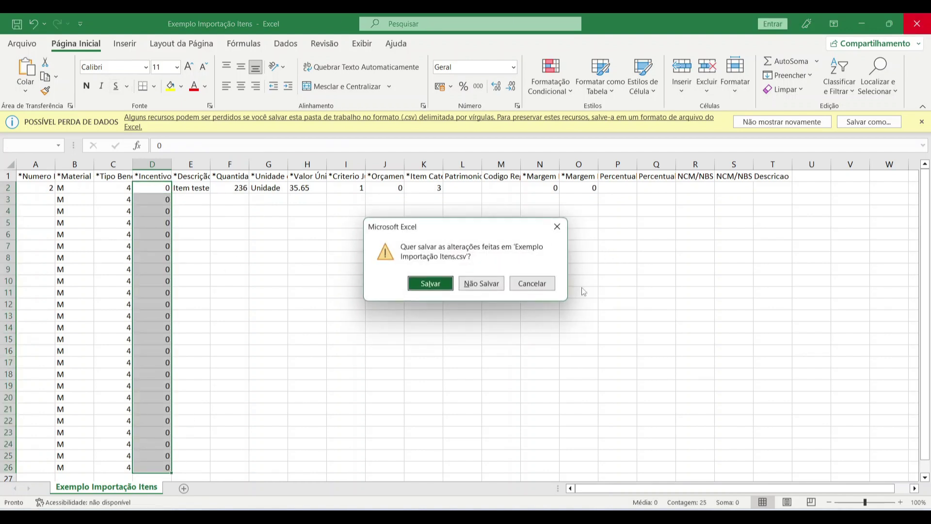
{"action": "left_click", "coordinate": [480, 284]}
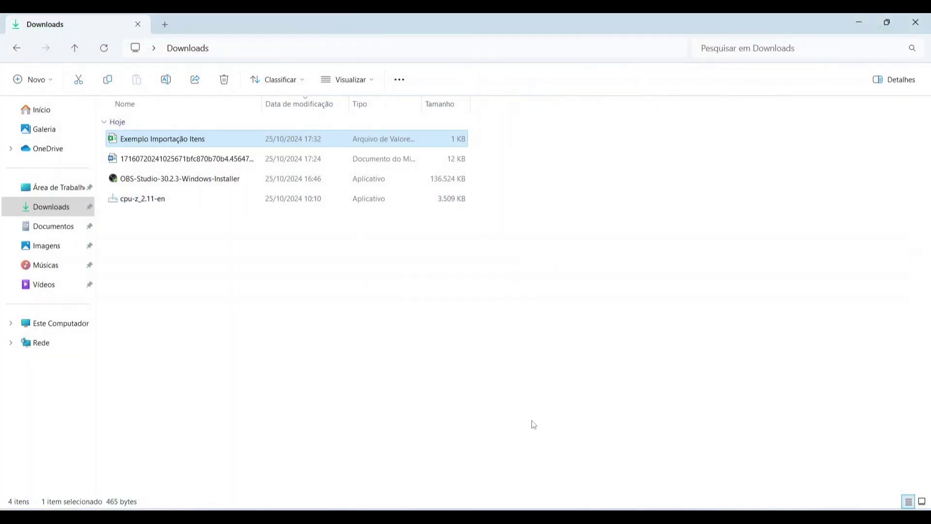
- Import Exemplo Importação Itens.csv from the Downloads folder into the contract's items
{"action": "key", "text": "alt+Tab"}
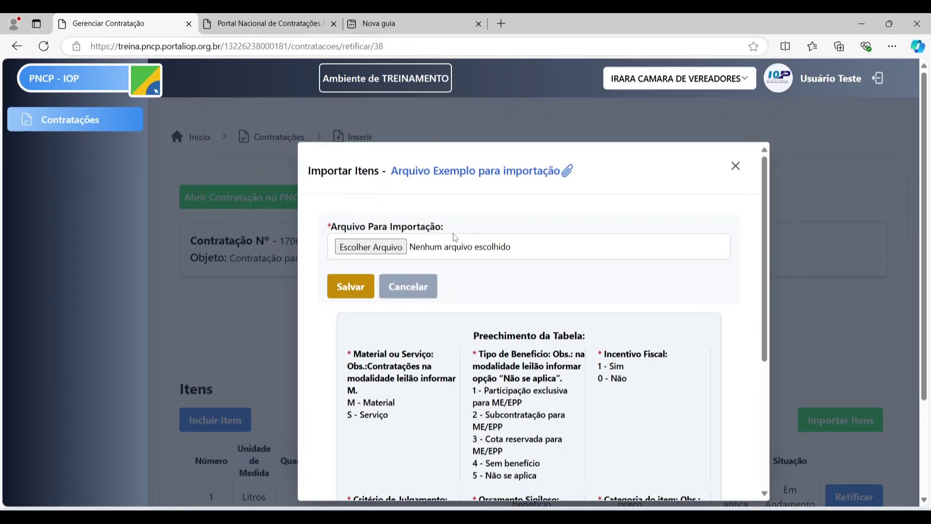
{"action": "left_click", "coordinate": [367, 248]}
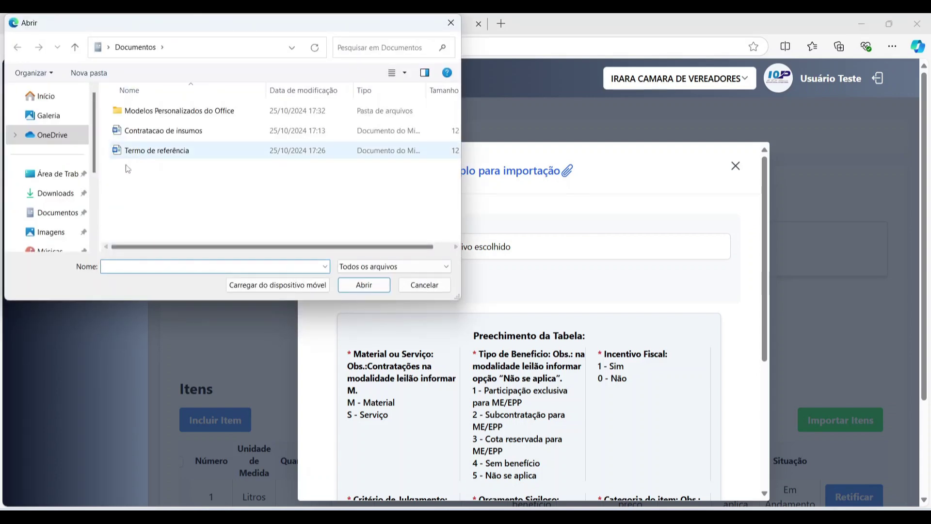
{"action": "left_click", "coordinate": [56, 193]}
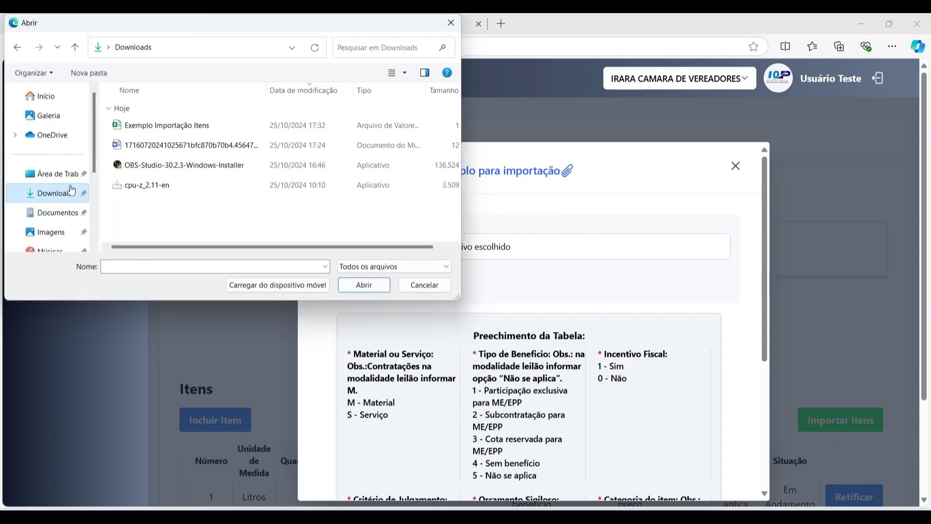
{"action": "left_click", "coordinate": [141, 127]}
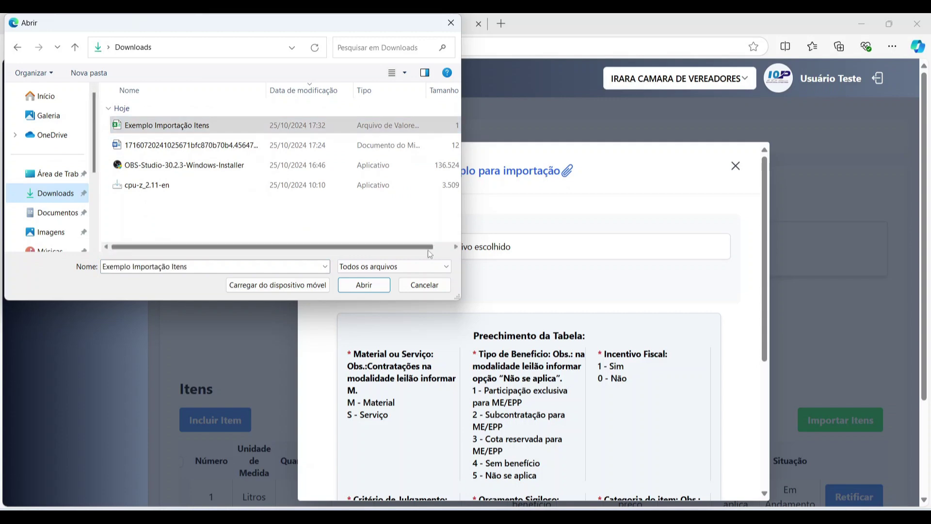
{"action": "left_click", "coordinate": [365, 287]}
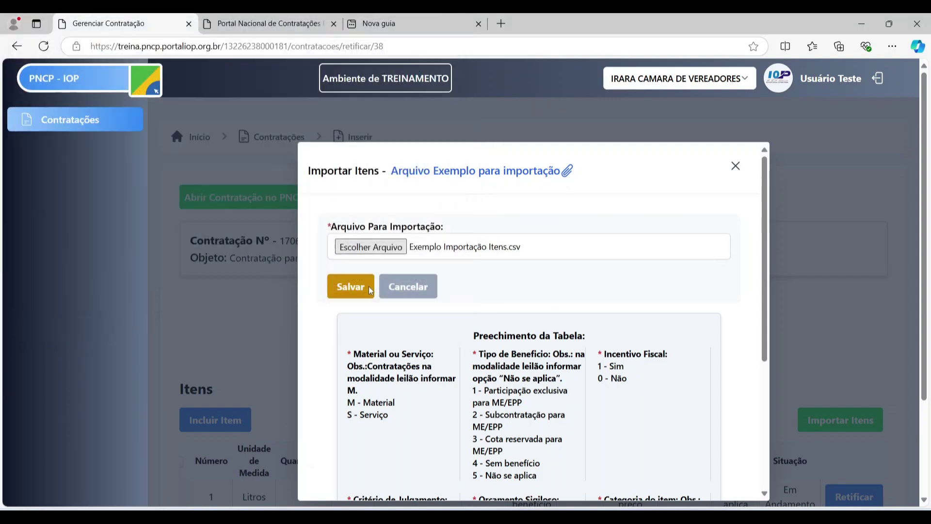
{"action": "scroll", "coordinate": [612, 257], "scroll_direction": "down", "scroll_amount": 1}
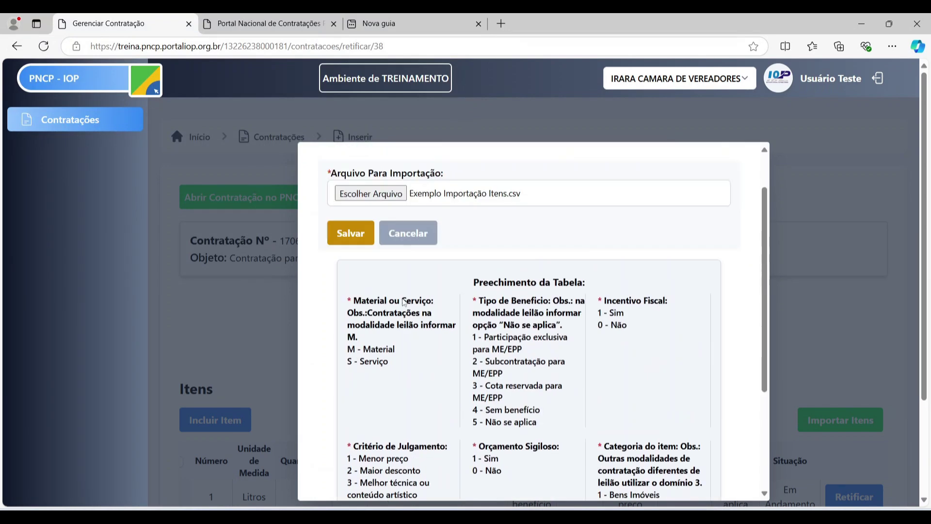
{"action": "scroll", "coordinate": [437, 291], "scroll_direction": "up", "scroll_amount": 1}
{"action": "left_click", "coordinate": [352, 291]}
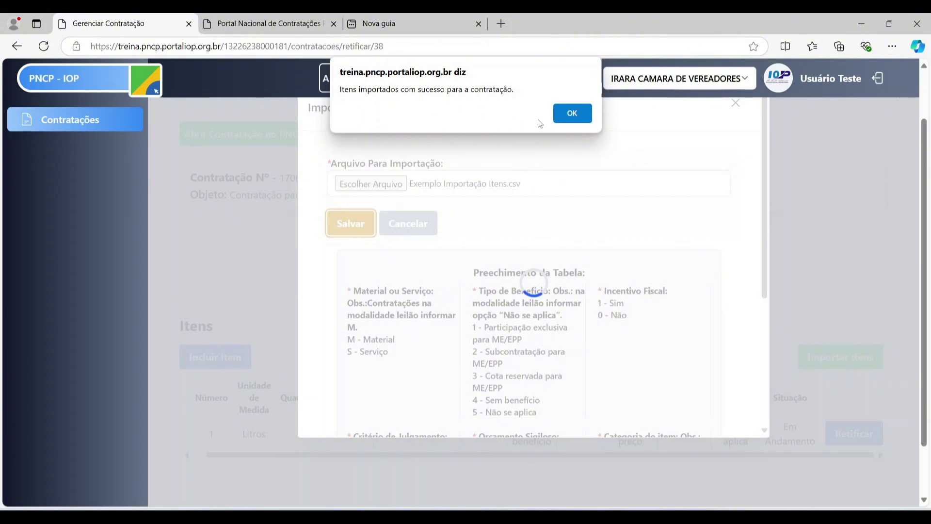
- Dismiss the import message and review the imported Itens table, closing the manual add-item form unused
{"action": "left_click", "coordinate": [572, 114]}
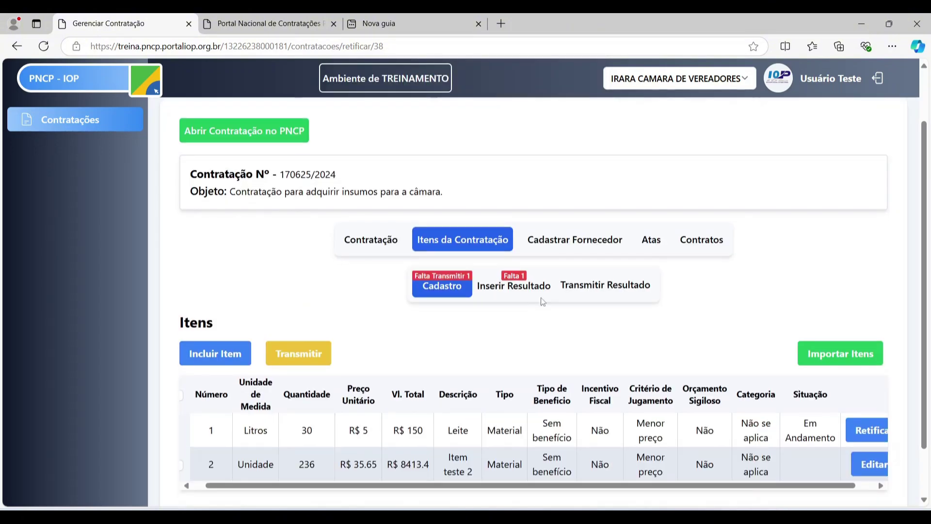
{"action": "scroll", "coordinate": [542, 302], "scroll_direction": "down", "scroll_amount": 1}
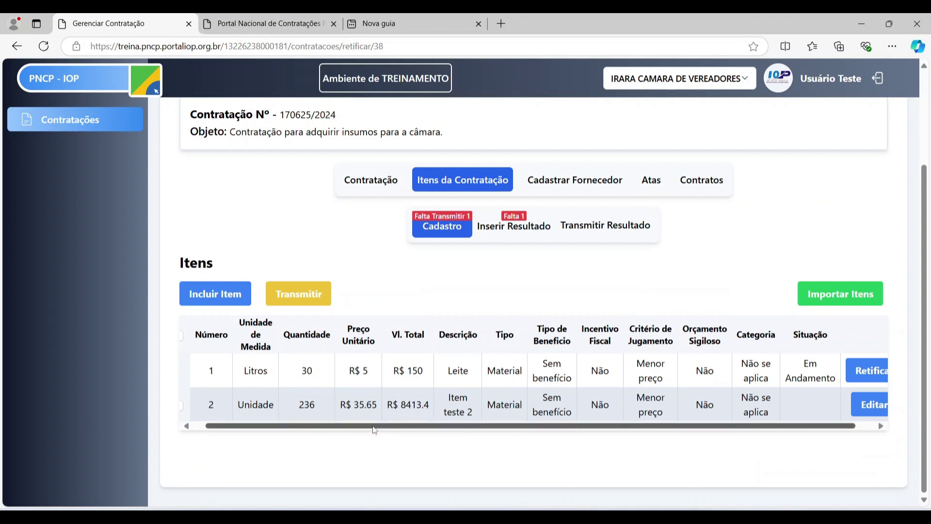
{"action": "scroll", "coordinate": [374, 430], "scroll_direction": "left", "scroll_amount": 1}
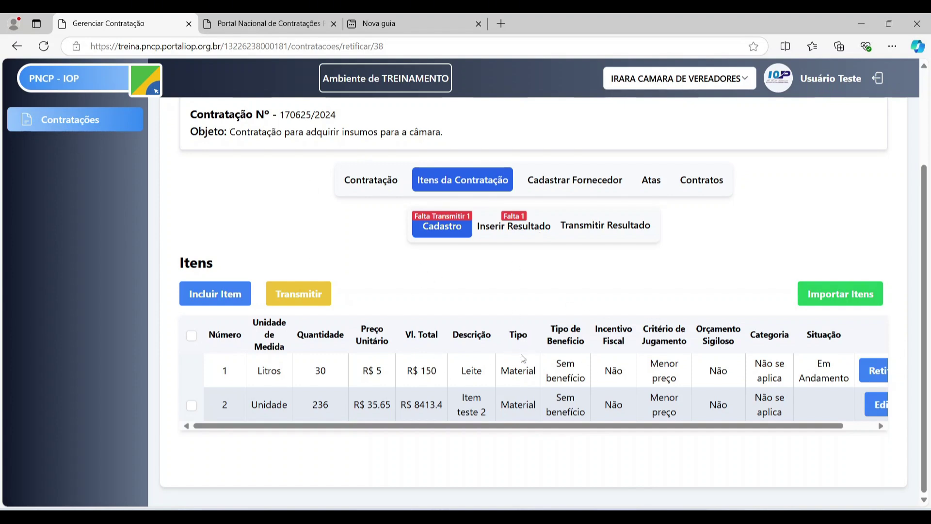
{"action": "left_click_drag", "start_coordinate": [510, 430], "coordinate": [584, 419]}
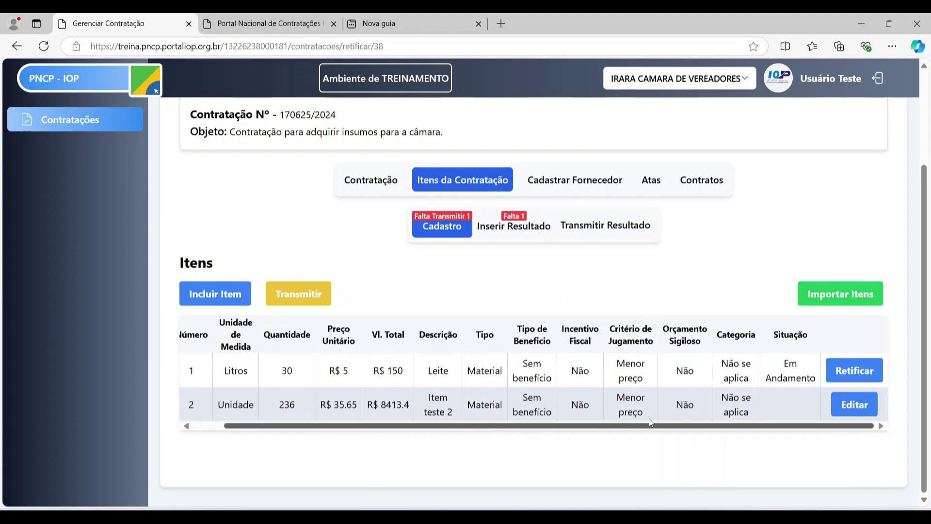
{"action": "left_click_drag", "start_coordinate": [650, 422], "coordinate": [487, 422]}
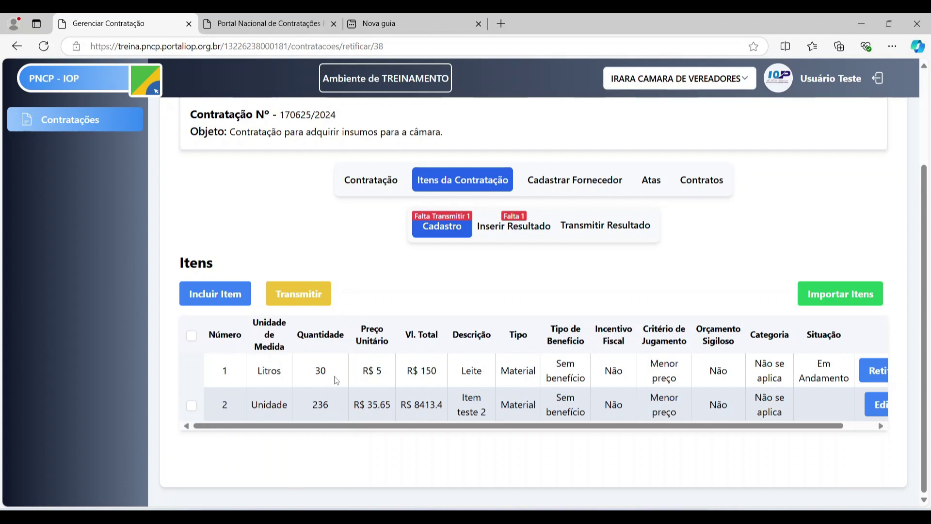
{"action": "left_click", "coordinate": [239, 291]}
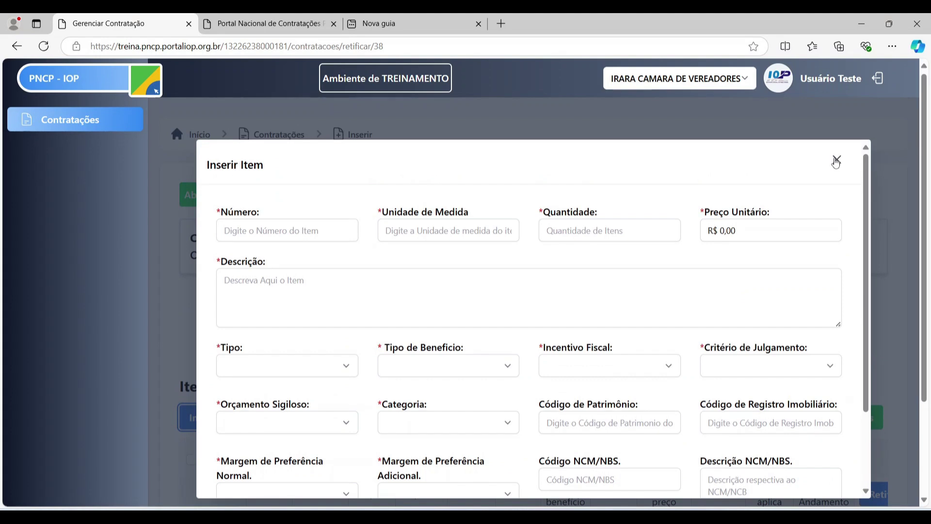
{"action": "left_click", "coordinate": [836, 160]}
- Select row 2, Item teste 2 (236 units at R$ 35.65), and transmit it to PNCP
{"action": "scroll", "coordinate": [261, 441], "scroll_direction": "down", "scroll_amount": 2}
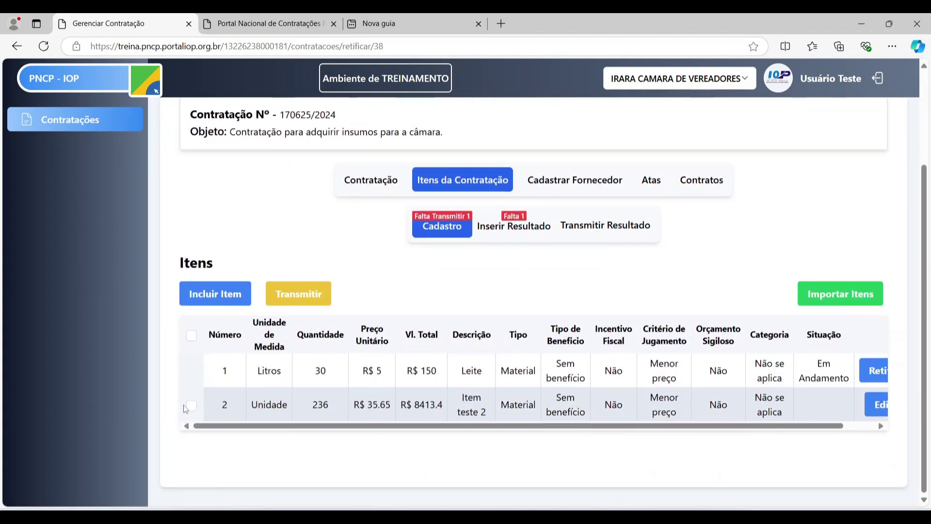
{"action": "left_click", "coordinate": [191, 407]}
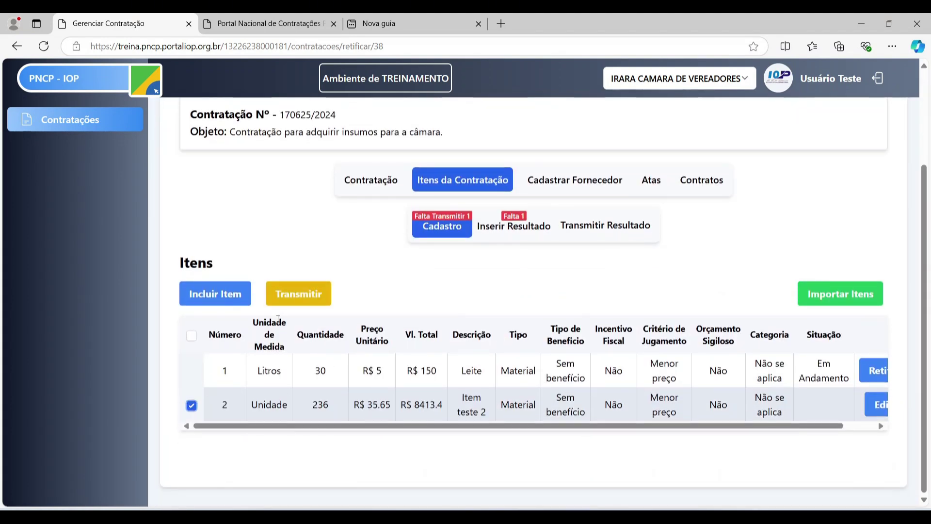
{"action": "left_click", "coordinate": [312, 297]}
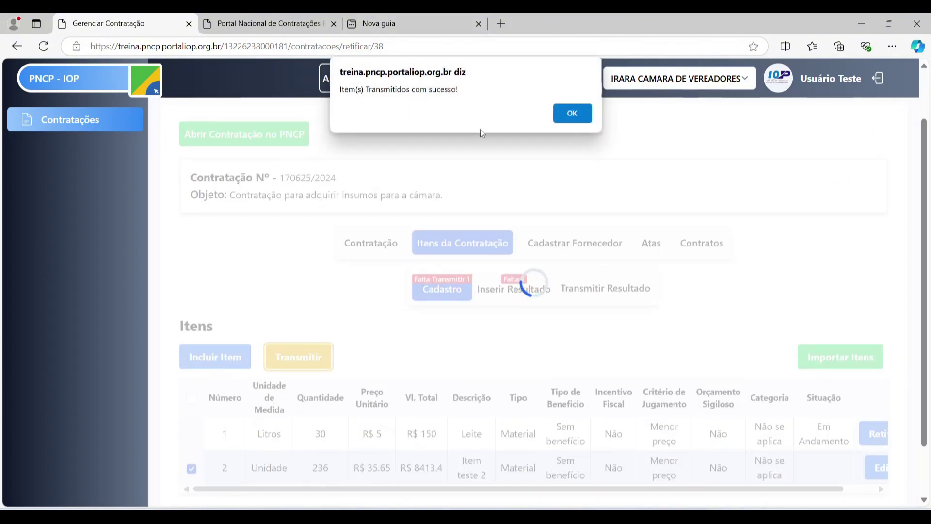
- On the PNCP portal, reload the contract's Itens list to show Leite and Item teste 2
{"action": "left_click", "coordinate": [563, 122]}
{"action": "left_click", "coordinate": [292, 24]}
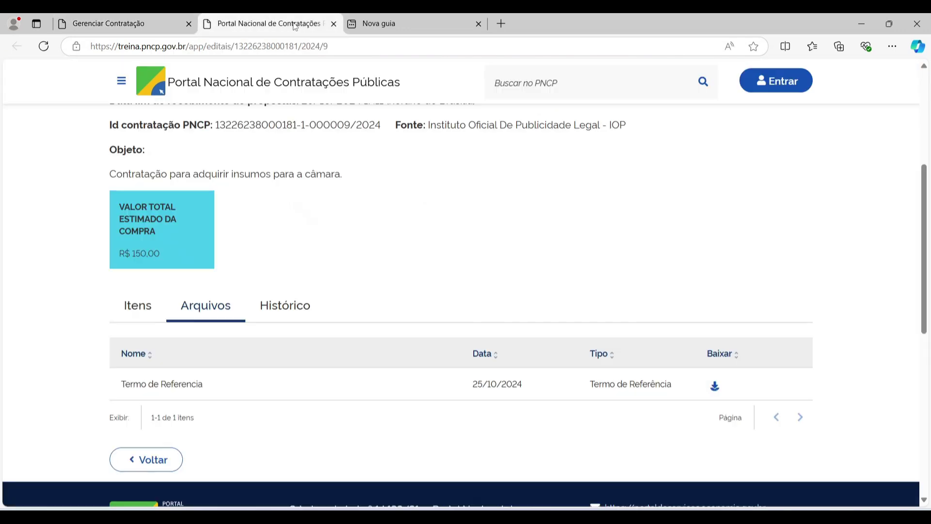
{"action": "scroll", "coordinate": [296, 218], "scroll_direction": "down", "scroll_amount": 3}
{"action": "scroll", "coordinate": [145, 291], "scroll_direction": "up", "scroll_amount": 3}
{"action": "left_click", "coordinate": [141, 303]}
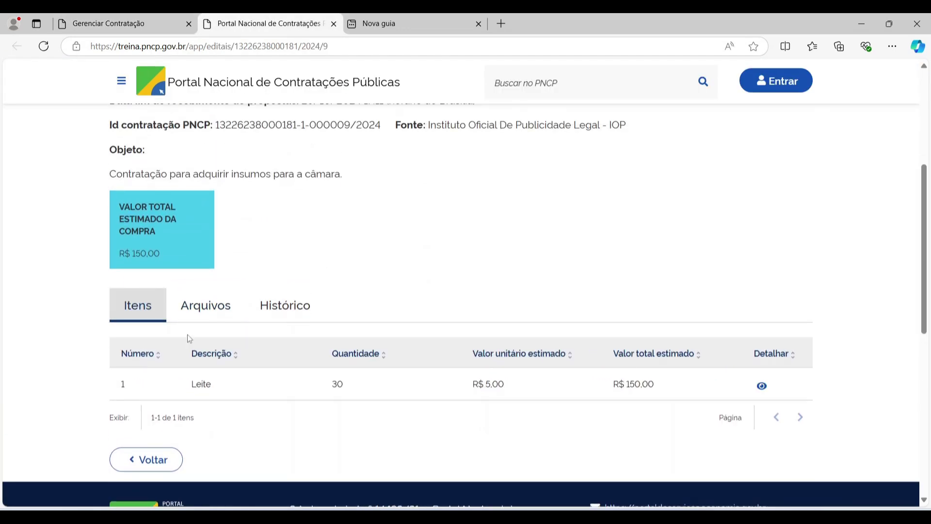
{"action": "scroll", "coordinate": [187, 337], "scroll_direction": "down", "scroll_amount": 1}
{"action": "left_click", "coordinate": [44, 46]}
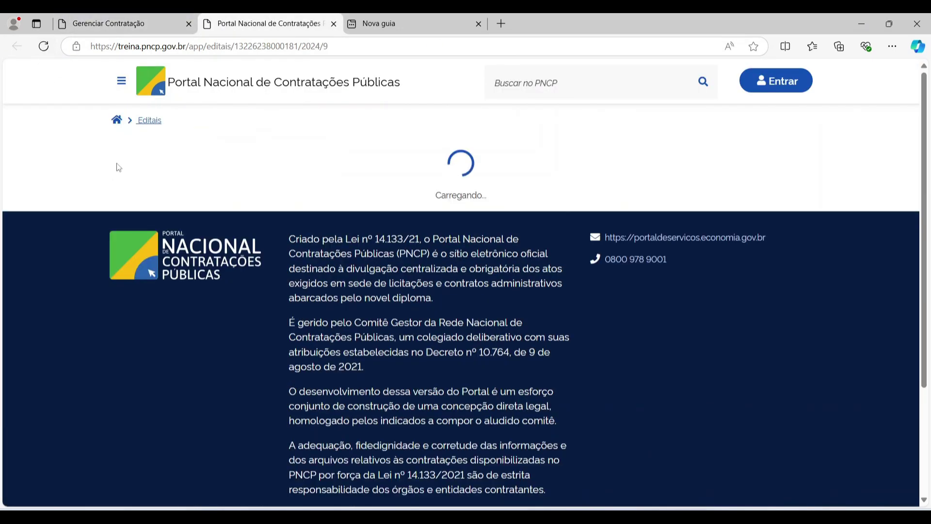
{"action": "scroll", "coordinate": [218, 312], "scroll_direction": "down", "scroll_amount": 7}
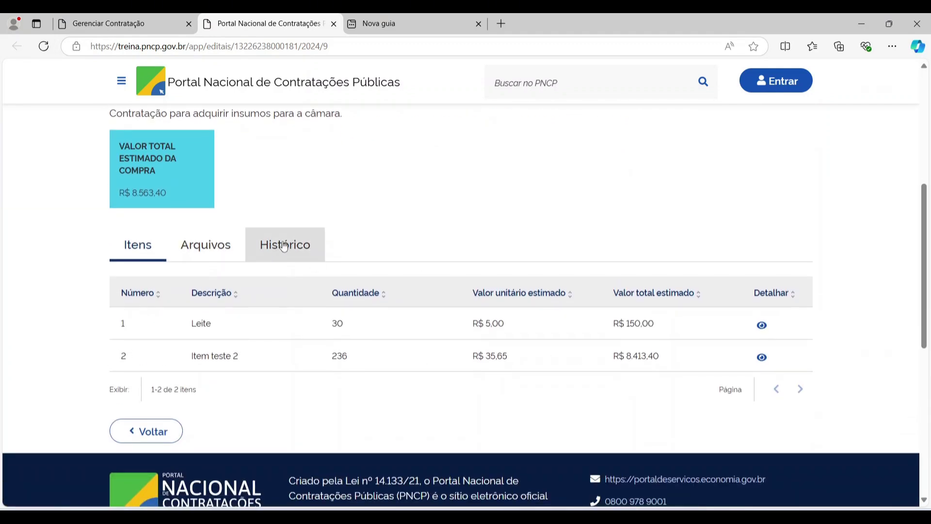
- Check the contract's Histórico events, then return to Gerenciar Contratação and close Nova guia
{"action": "left_click", "coordinate": [280, 247]}
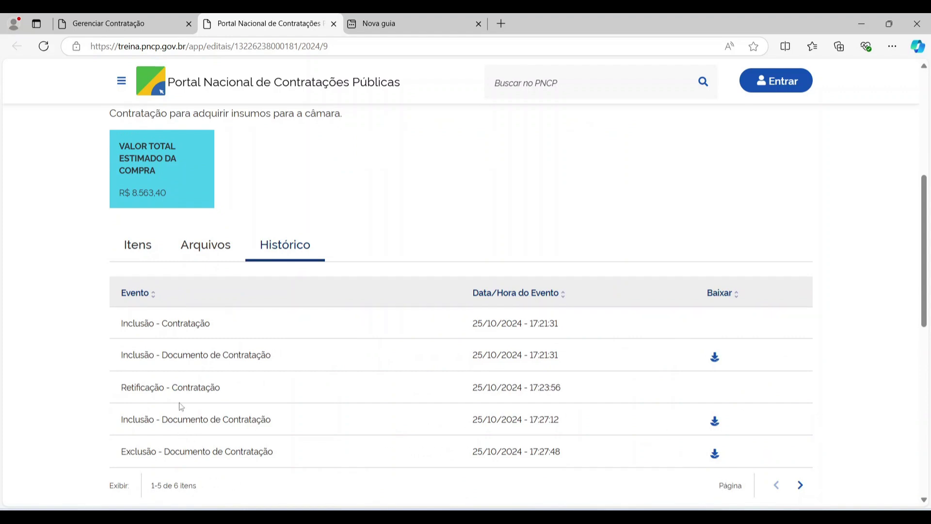
{"action": "left_click", "coordinate": [801, 485]}
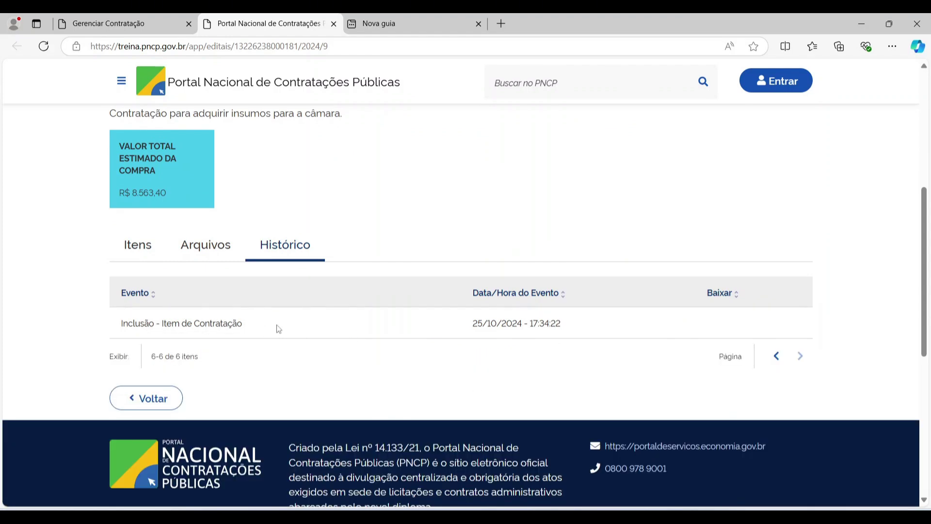
{"action": "key", "text": "ctrl+shift+Tab"}
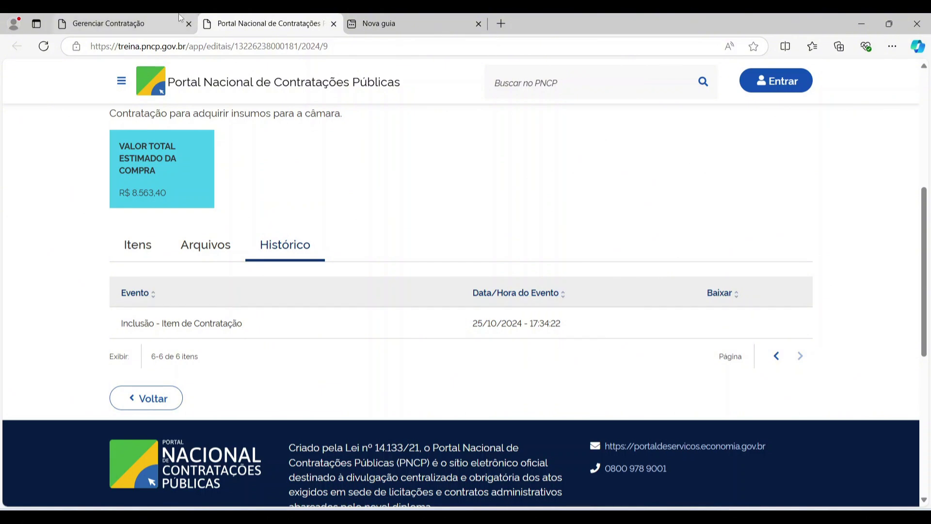
{"action": "left_click", "coordinate": [478, 25]}
{"action": "scroll", "coordinate": [462, 296], "scroll_direction": "down", "scroll_amount": 1}
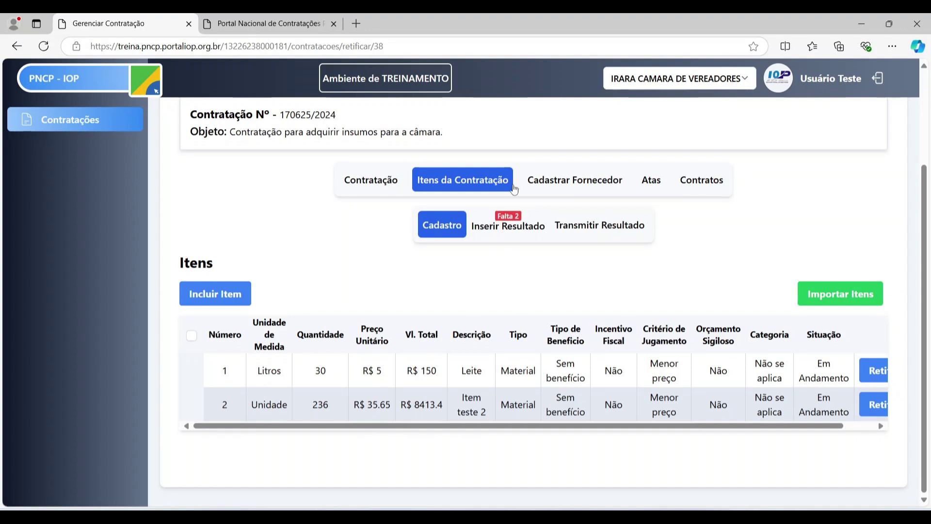
- Go to Inserir Resultado's Cadastrar Fornecedor panel and start a new supplier entry
{"action": "left_click", "coordinate": [518, 229]}
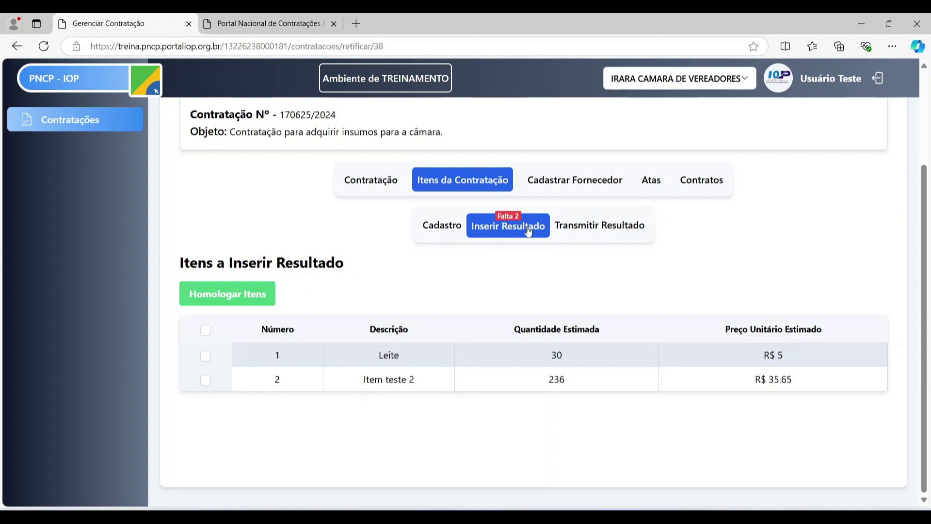
{"action": "left_click", "coordinate": [561, 188]}
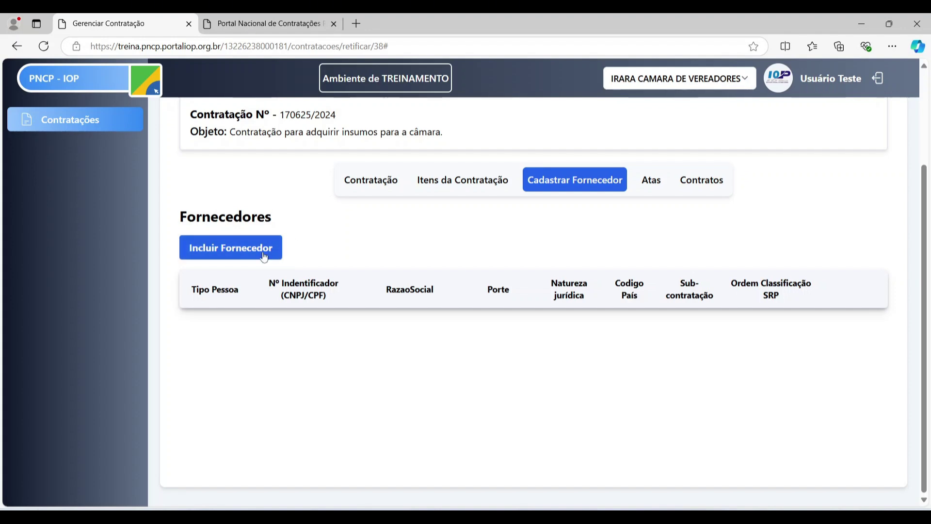
{"action": "left_click", "coordinate": [424, 182]}
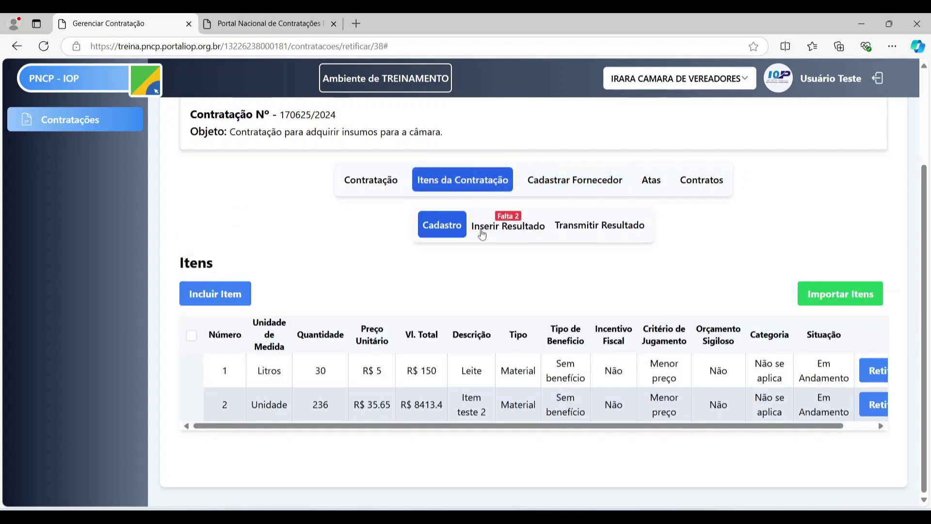
{"action": "left_click", "coordinate": [505, 227]}
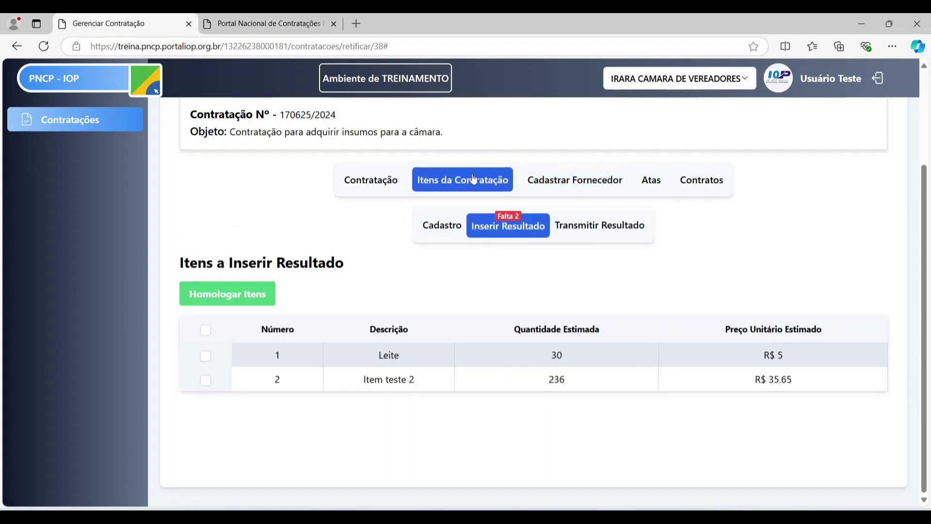
{"action": "left_click", "coordinate": [550, 179]}
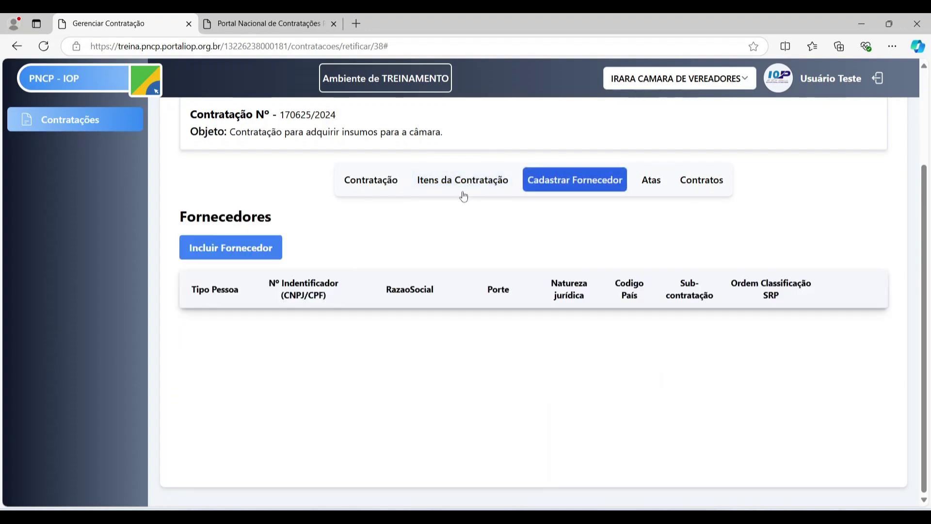
{"action": "left_click", "coordinate": [224, 249]}
- Enter the supplier's CNPJ in the Nº Indentificador field and trigger the supplier lookup
{"action": "left_click", "coordinate": [601, 198]}
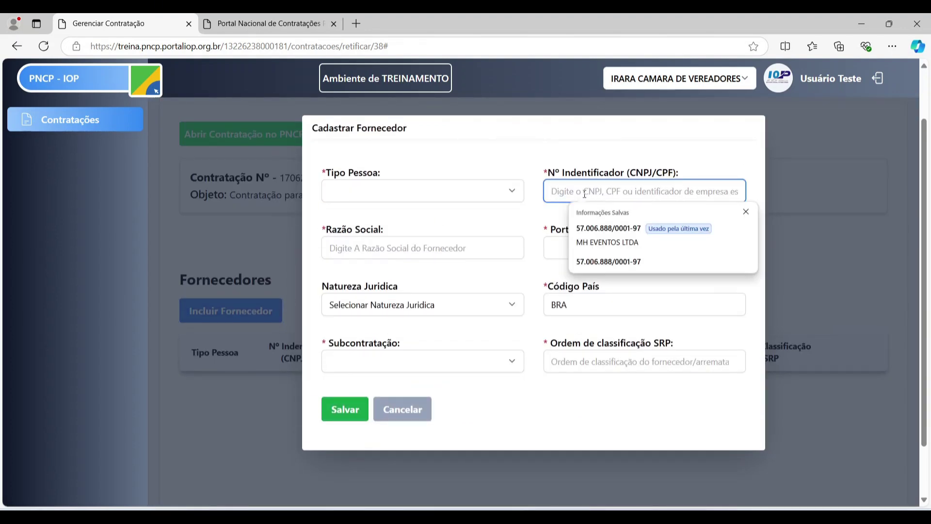
{"action": "left_click", "coordinate": [568, 194]}
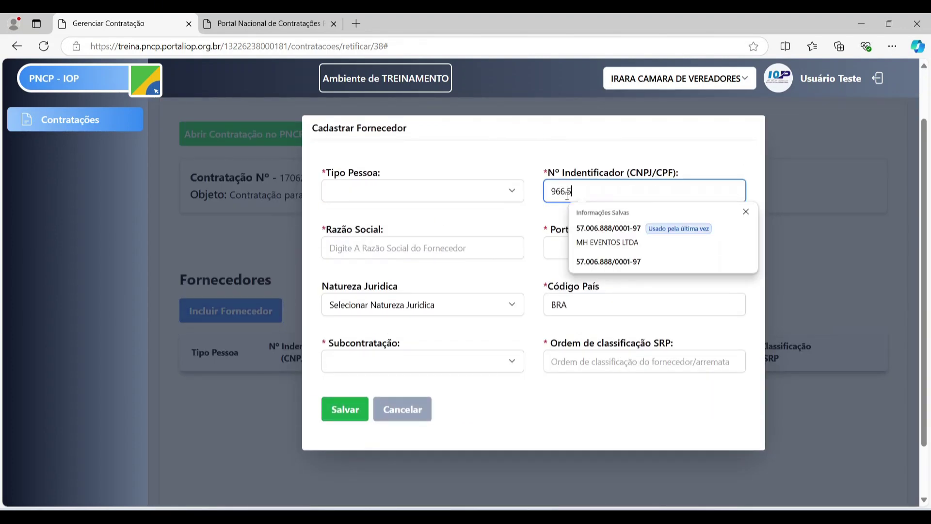
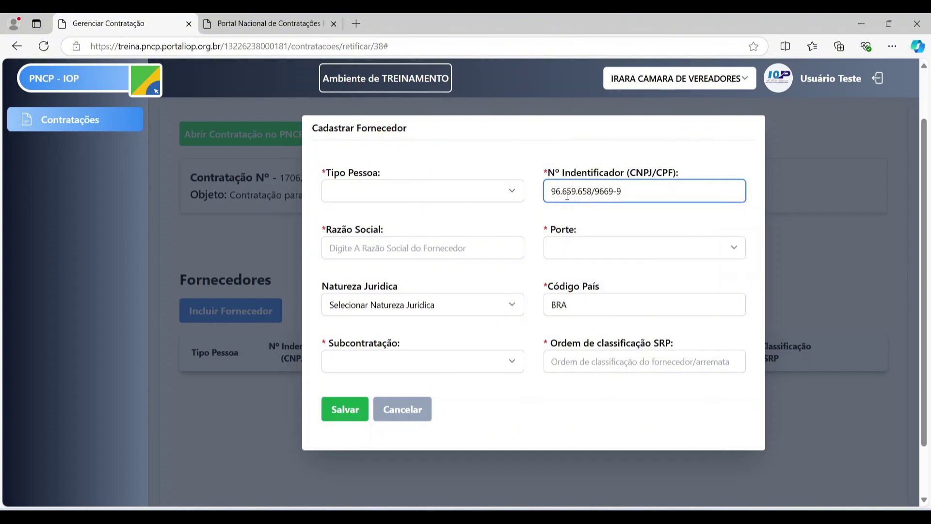
{"action": "left_click", "coordinate": [567, 194]}
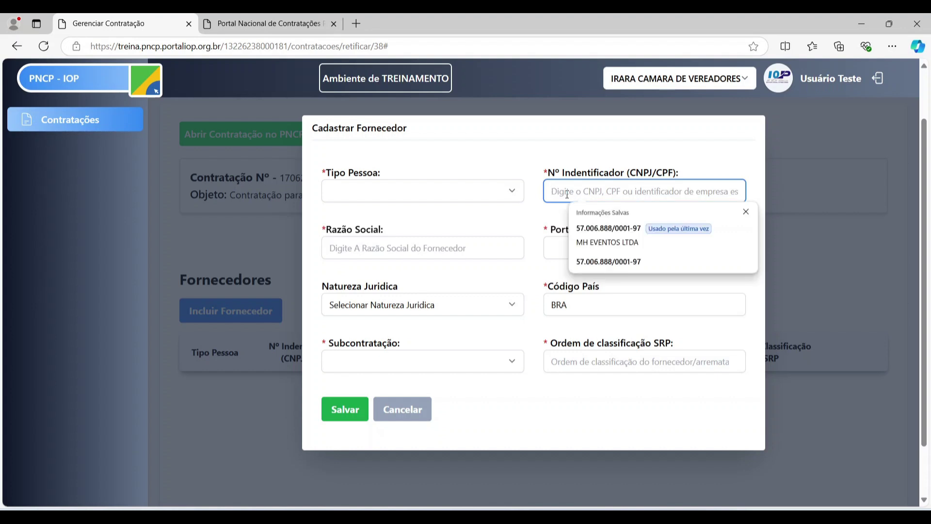
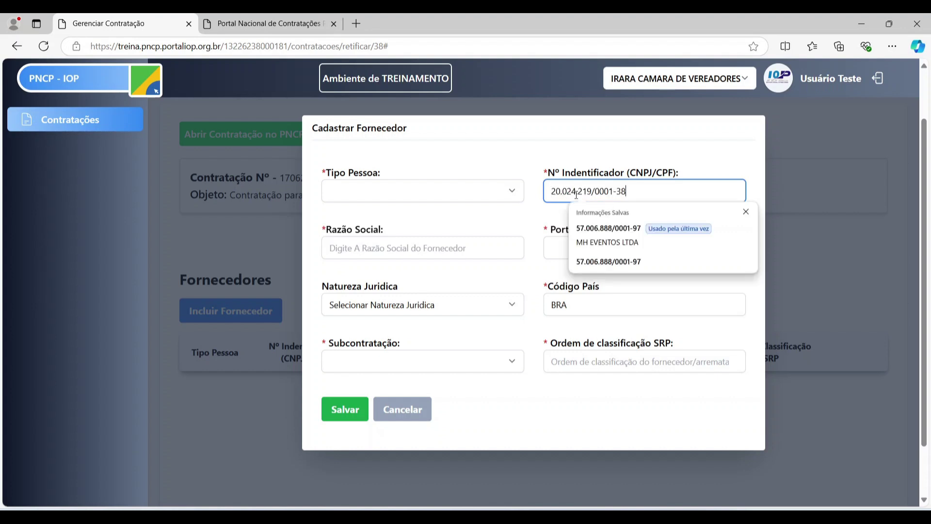
{"action": "left_click", "coordinate": [534, 227]}
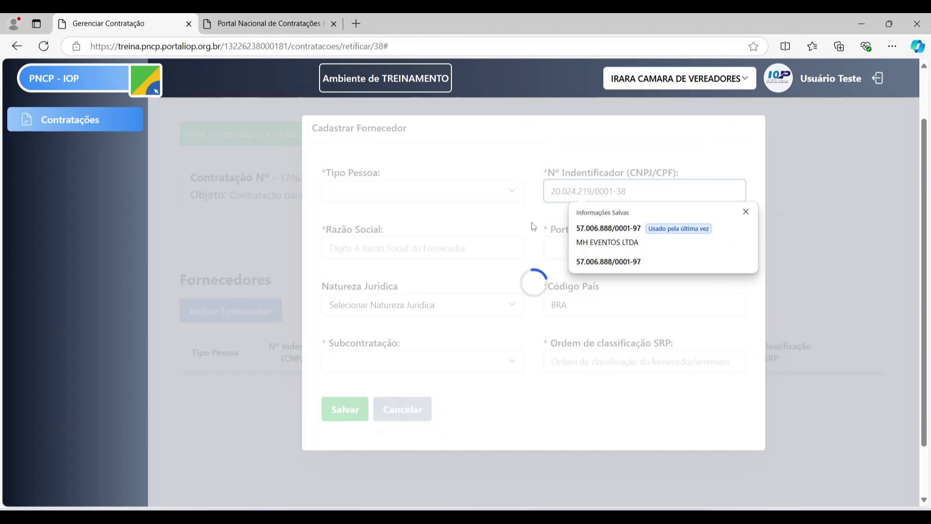
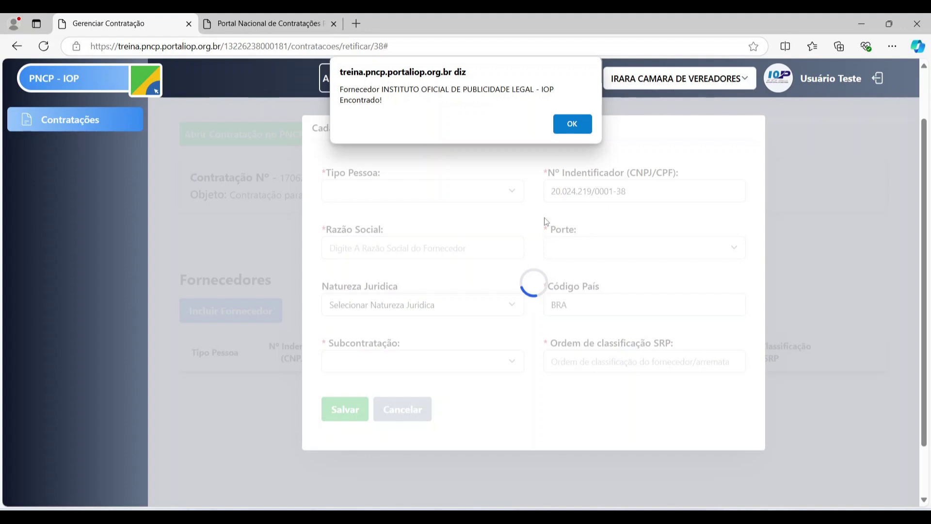
- Register INSTITUTO OFICIAL DE PUBLICIDADE LEGAL - IOP as supplier with no subcontracting and SRP order 1
{"action": "left_click", "coordinate": [573, 124]}
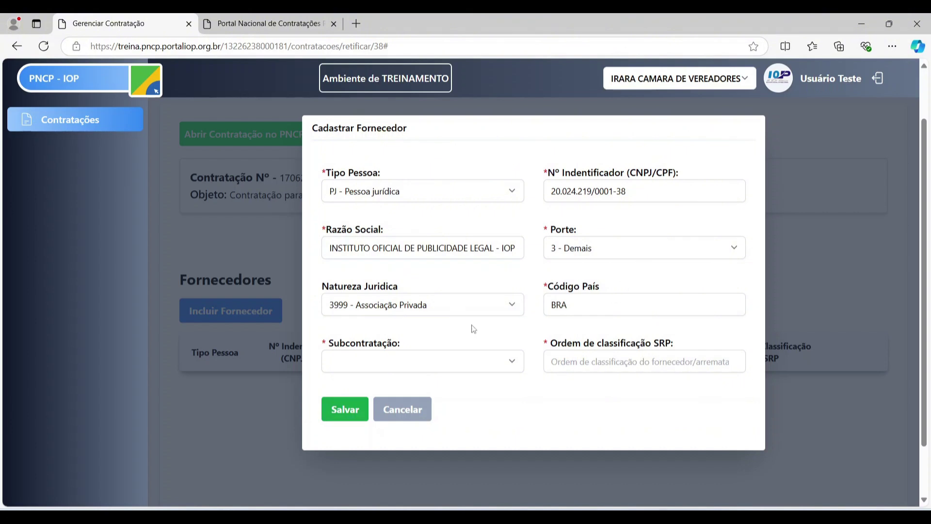
{"action": "left_click", "coordinate": [507, 364]}
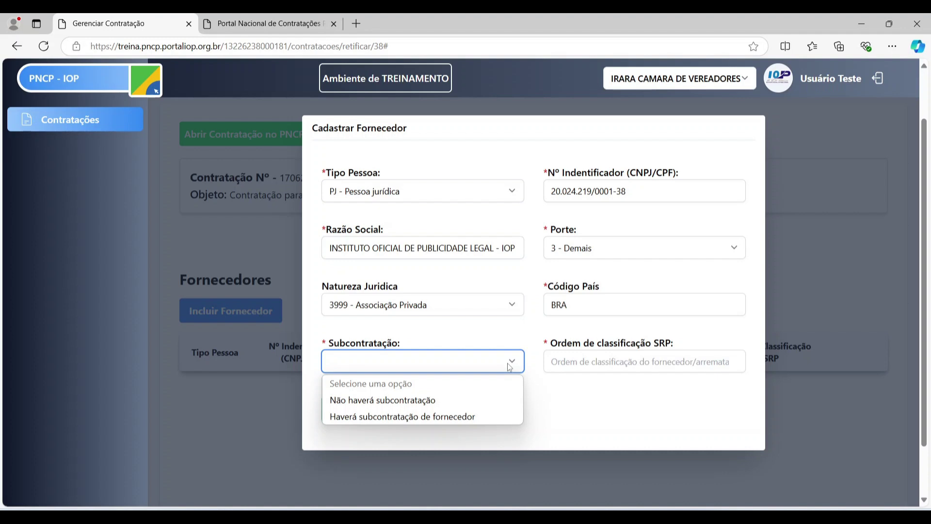
{"action": "left_click", "coordinate": [429, 401]}
{"action": "left_click", "coordinate": [562, 359]}
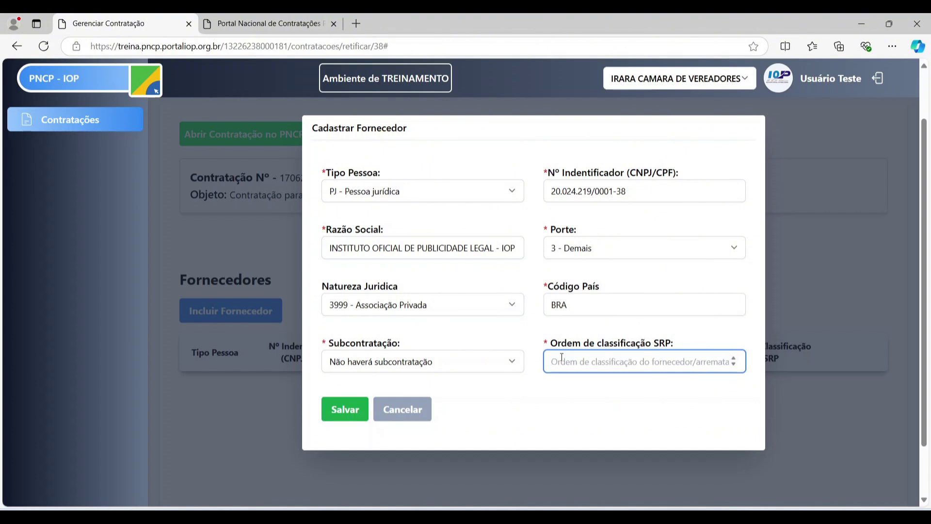
{"action": "type", "text": "1"}
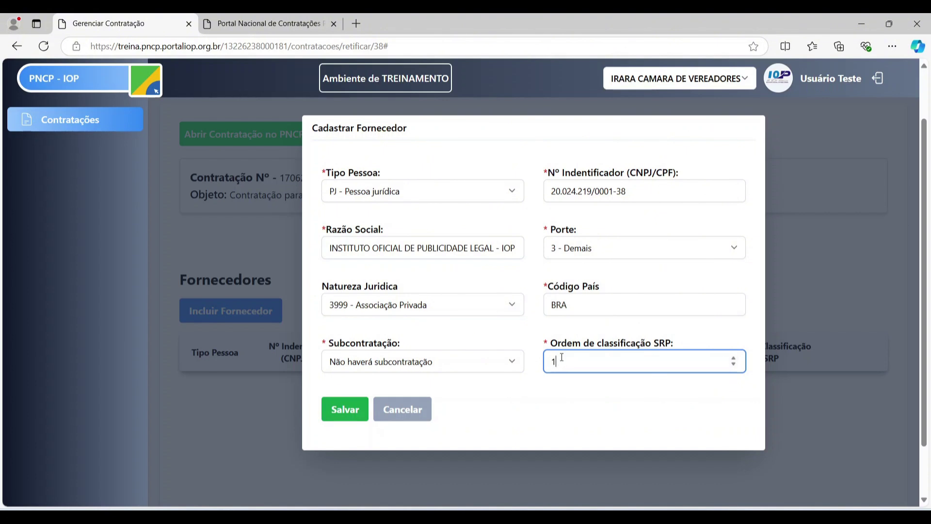
{"action": "key", "text": "Tab"}
{"action": "key", "text": "Return"}
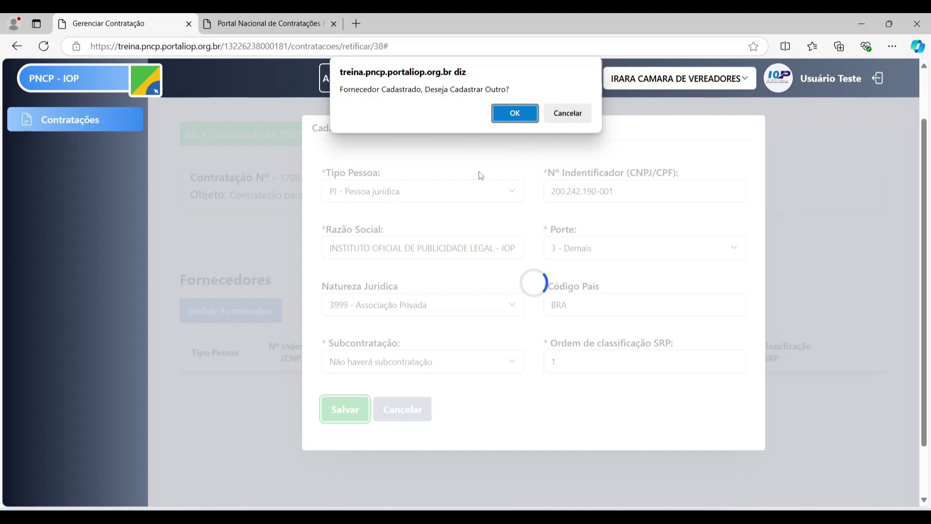
{"action": "left_click", "coordinate": [582, 113]}
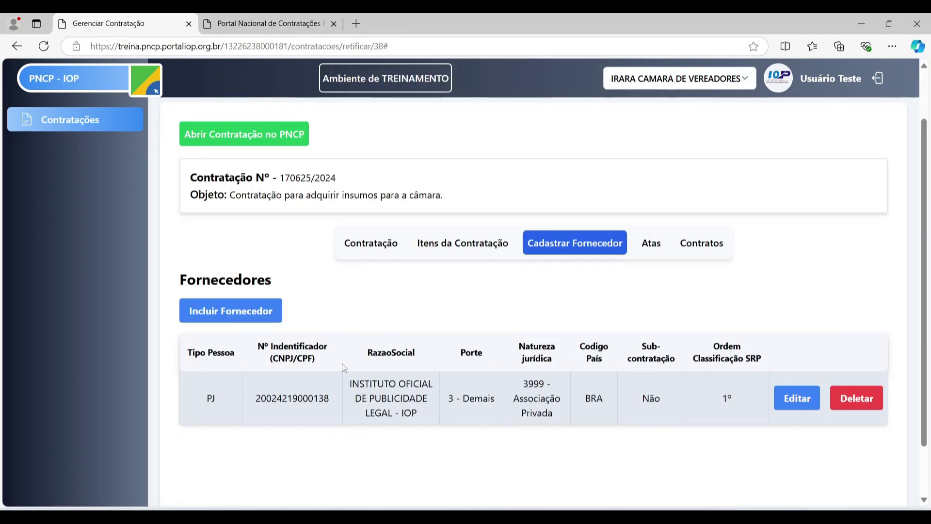
- Open and cancel the Incluir Fornecedor and Editar forms, leaving the IOP supplier unchanged
{"action": "left_click", "coordinate": [199, 313]}
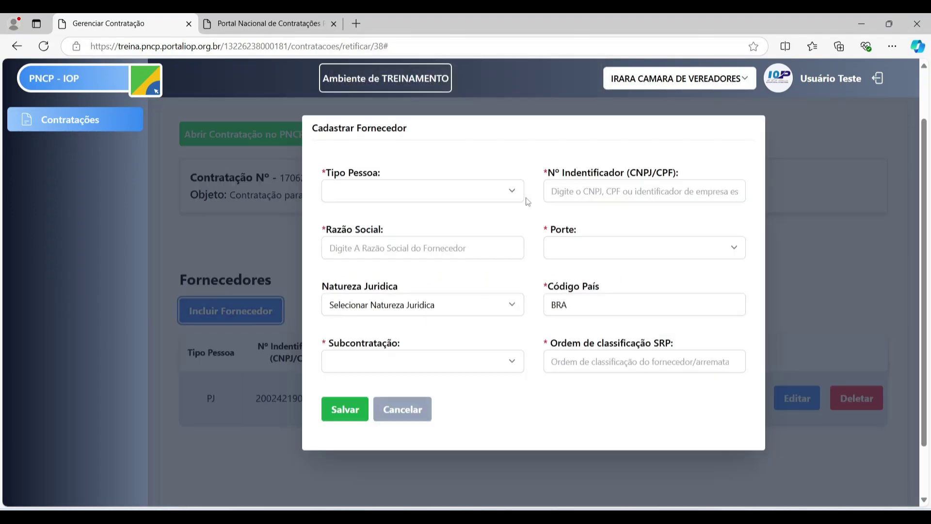
{"action": "left_click", "coordinate": [429, 416]}
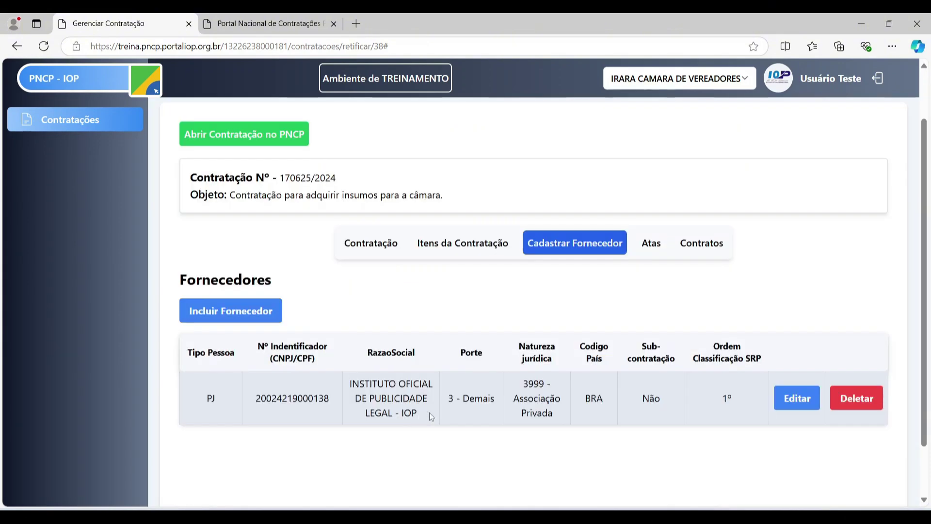
{"action": "left_click", "coordinate": [798, 400]}
{"action": "left_click", "coordinate": [402, 409]}
- Cancel deleting the IOP supplier and show the items Leite and Item teste 2
{"action": "left_click", "coordinate": [857, 405]}
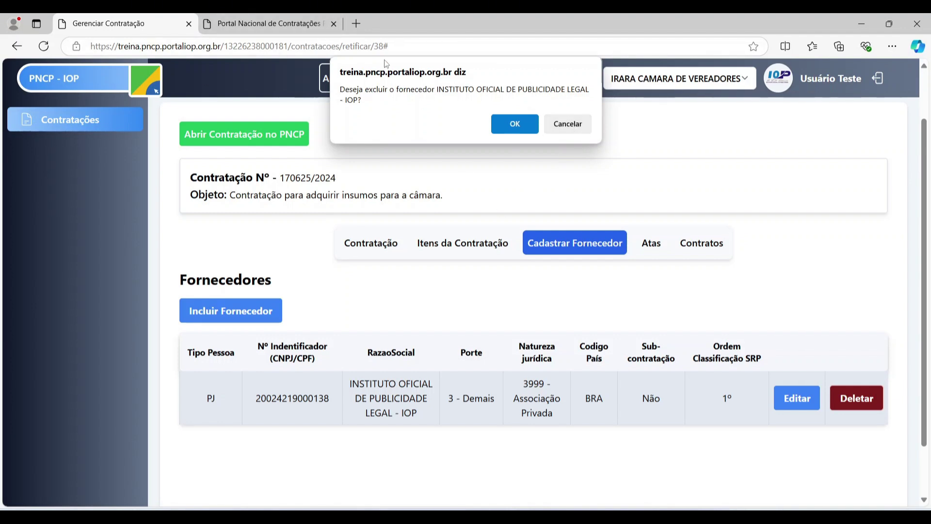
{"action": "left_click", "coordinate": [568, 127]}
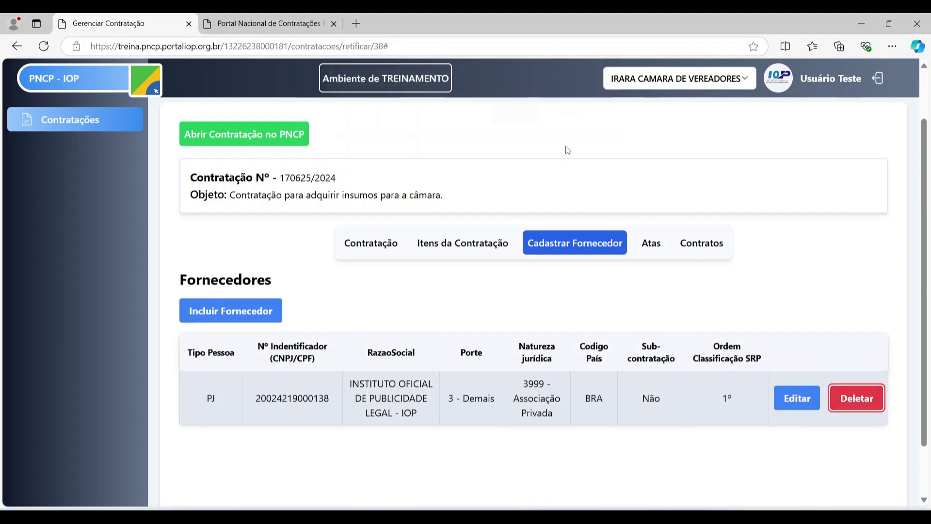
{"action": "left_click", "coordinate": [479, 248]}
{"action": "scroll", "coordinate": [481, 249], "scroll_direction": "down", "scroll_amount": 2}
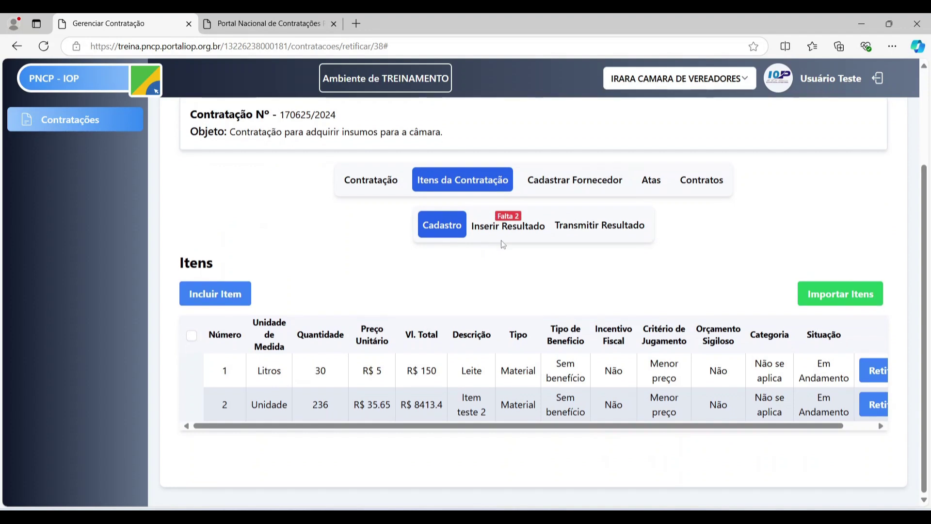
- Select both items, Leite and Item teste 2, under Inserir Resultado and open Homologar Itens
{"action": "left_click", "coordinate": [514, 229]}
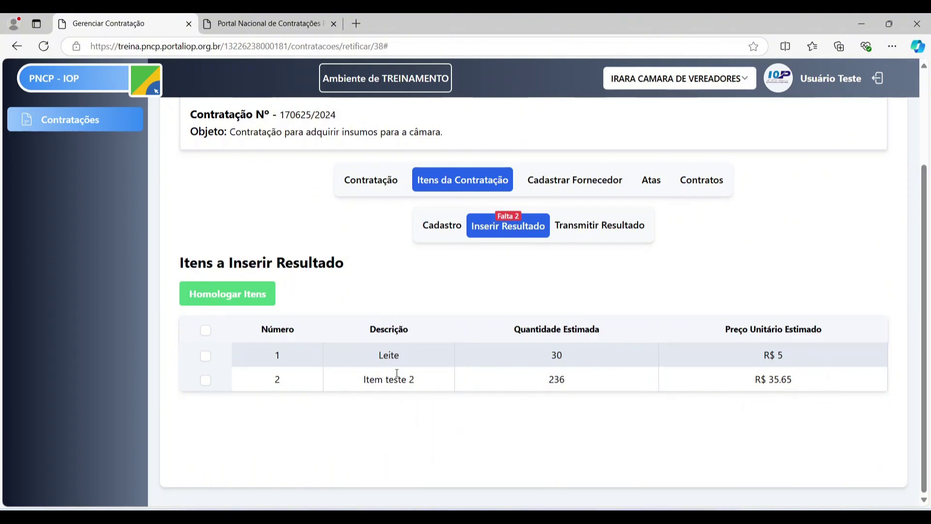
{"action": "left_click", "coordinate": [455, 232]}
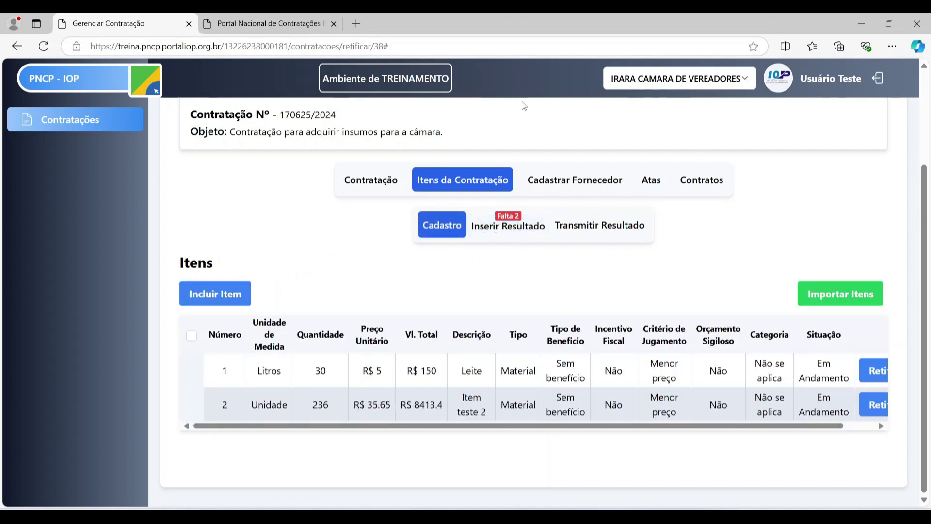
{"action": "left_click", "coordinate": [517, 230]}
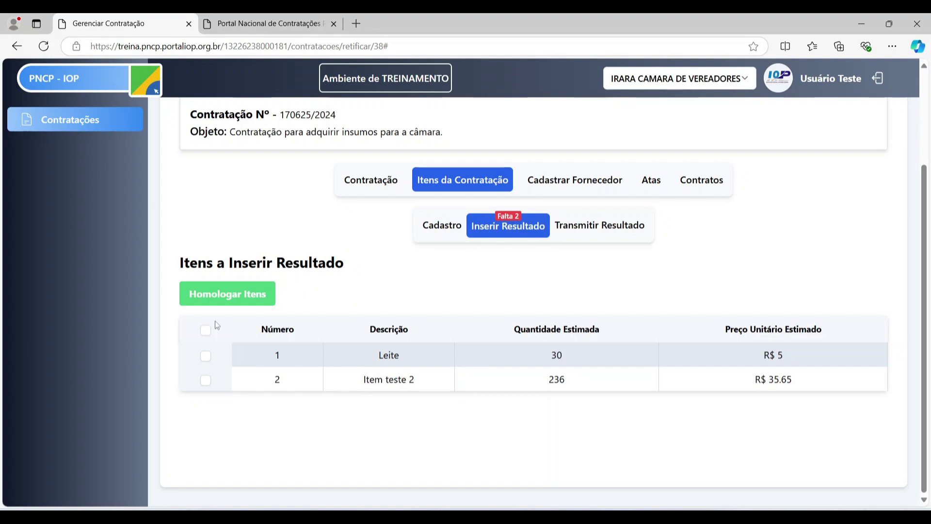
{"action": "left_click", "coordinate": [206, 357]}
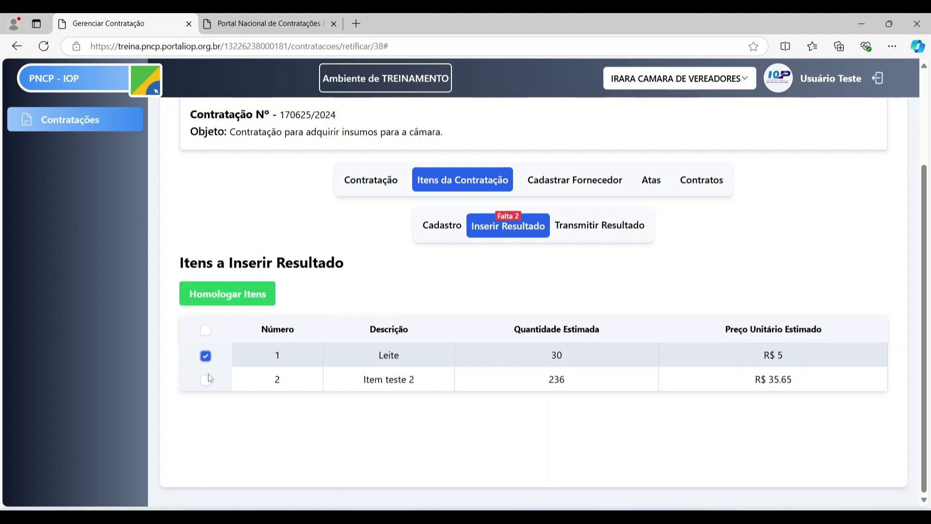
{"action": "left_click", "coordinate": [206, 356]}
{"action": "left_click", "coordinate": [205, 380]}
{"action": "left_click", "coordinate": [205, 330]}
{"action": "left_click", "coordinate": [241, 297]}
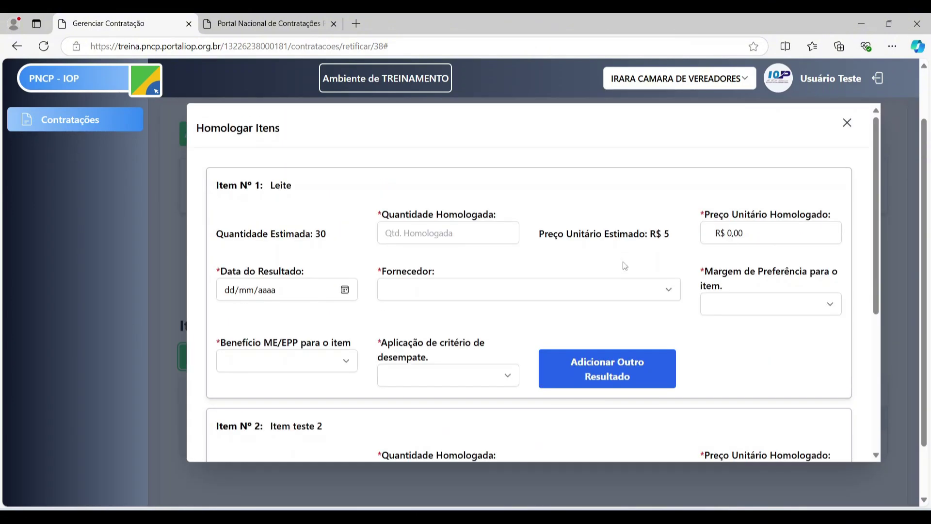
{"action": "scroll", "coordinate": [924, 204], "scroll_direction": "up", "scroll_amount": 1}
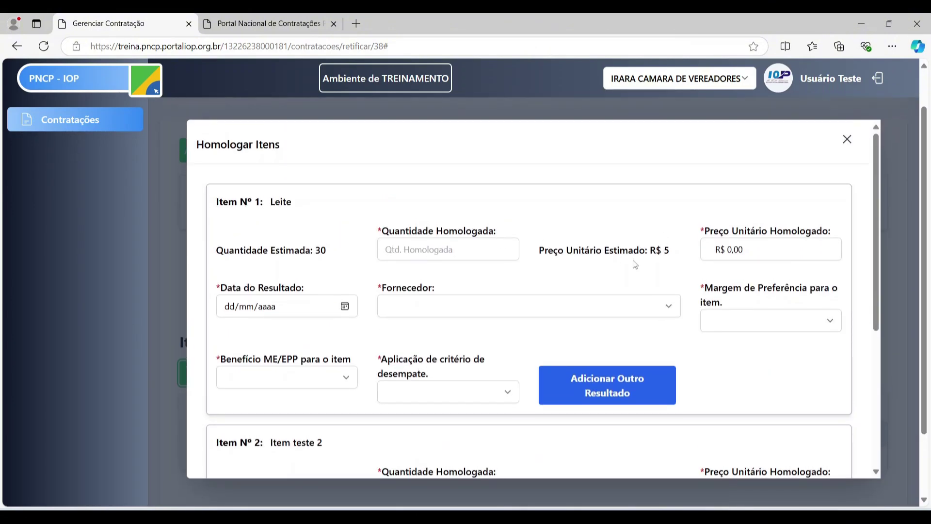
{"action": "scroll", "coordinate": [632, 267], "scroll_direction": "down", "scroll_amount": 7}
{"action": "scroll", "coordinate": [889, 225], "scroll_direction": "up", "scroll_amount": 3}
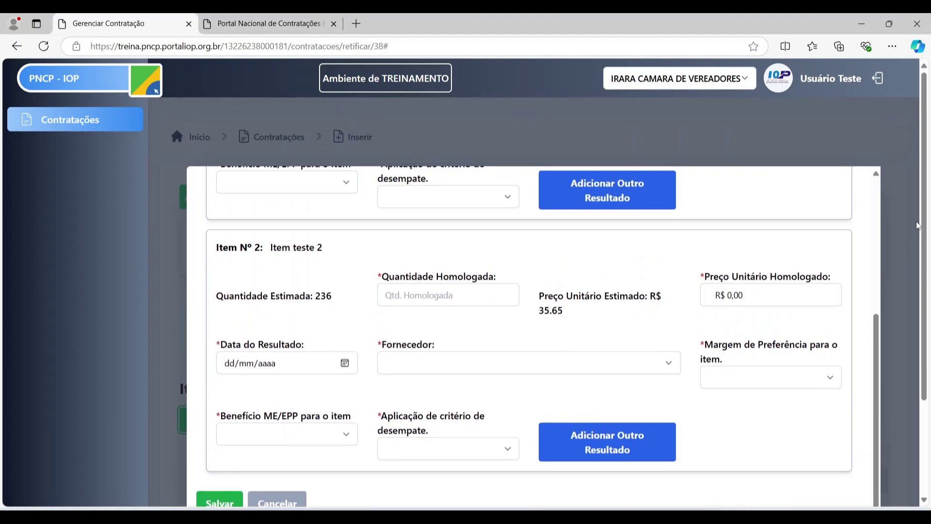
{"action": "left_click_drag", "start_coordinate": [877, 336], "coordinate": [919, 159]}
{"action": "scroll", "coordinate": [927, 155], "scroll_direction": "down", "scroll_amount": 2}
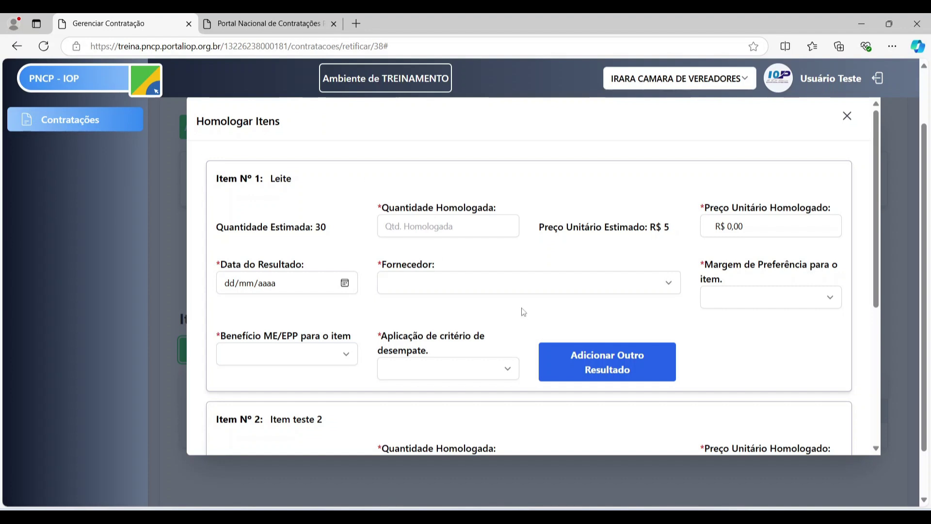
{"action": "left_click", "coordinate": [440, 226]}
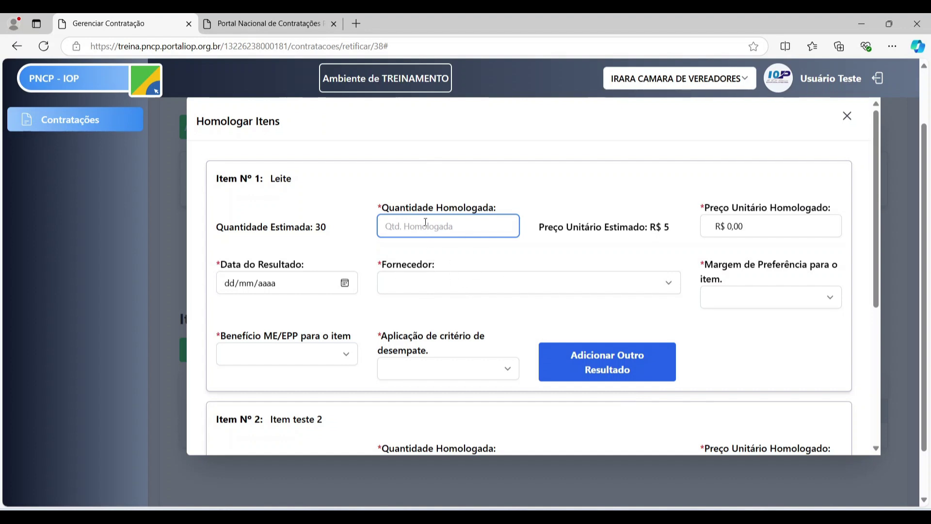
- Enter Leite's quantity 30, result date 31/10/2024 and the IOP supplier
{"action": "double_click", "coordinate": [320, 226]}
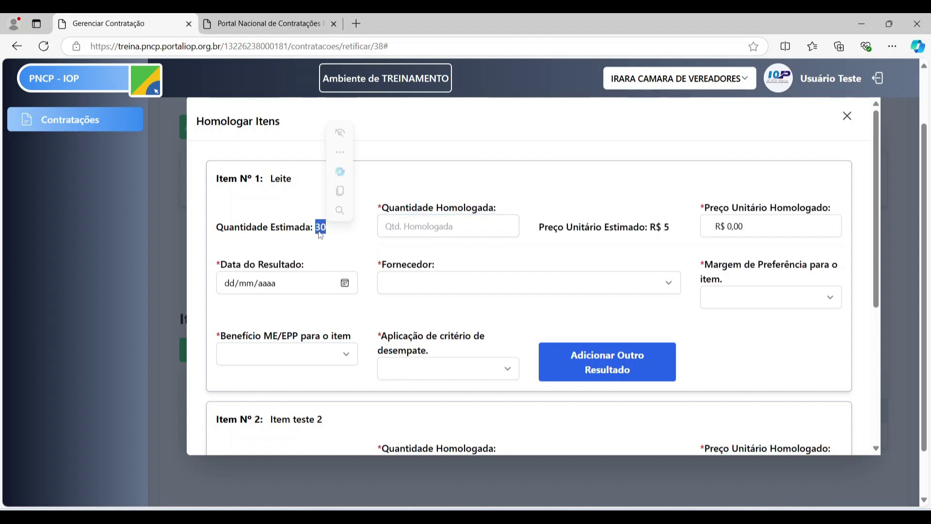
{"action": "left_click", "coordinate": [424, 230]}
{"action": "type", "text": "30"}
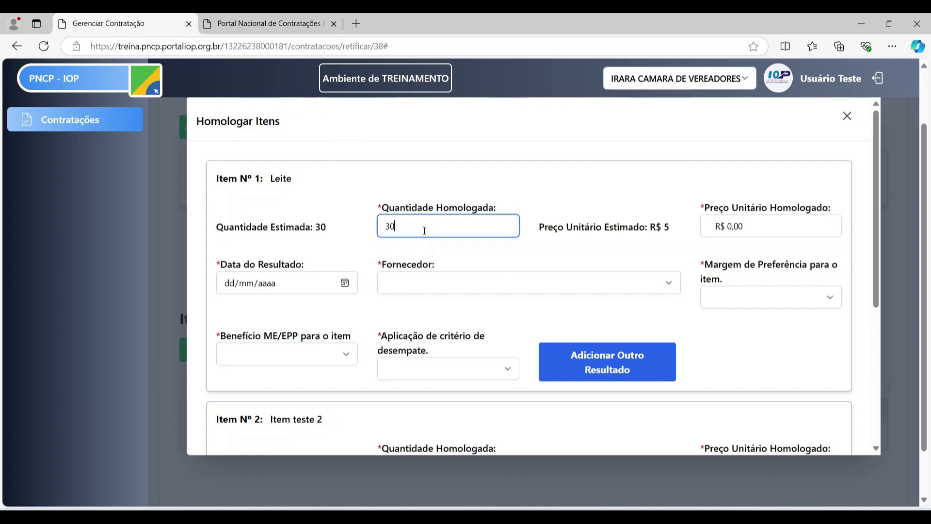
{"action": "key", "text": "Tab"}
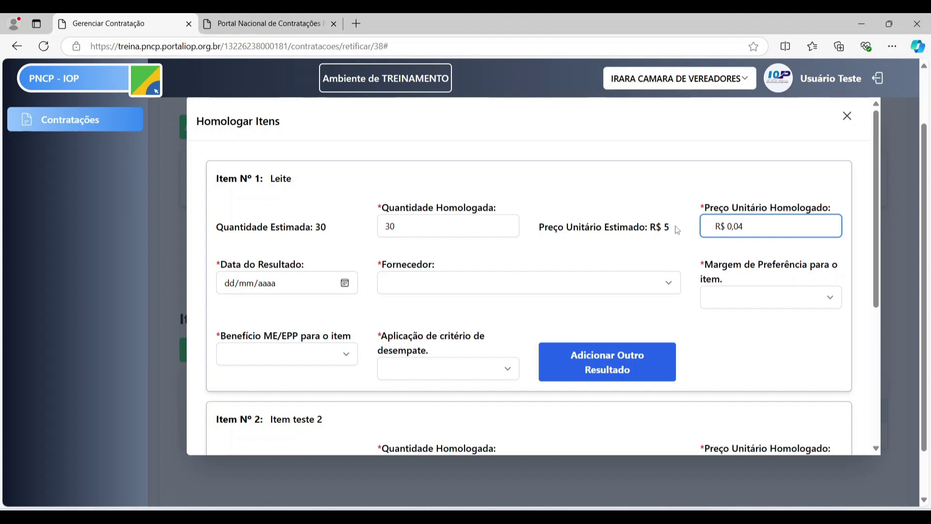
{"action": "key", "text": "Tab"}
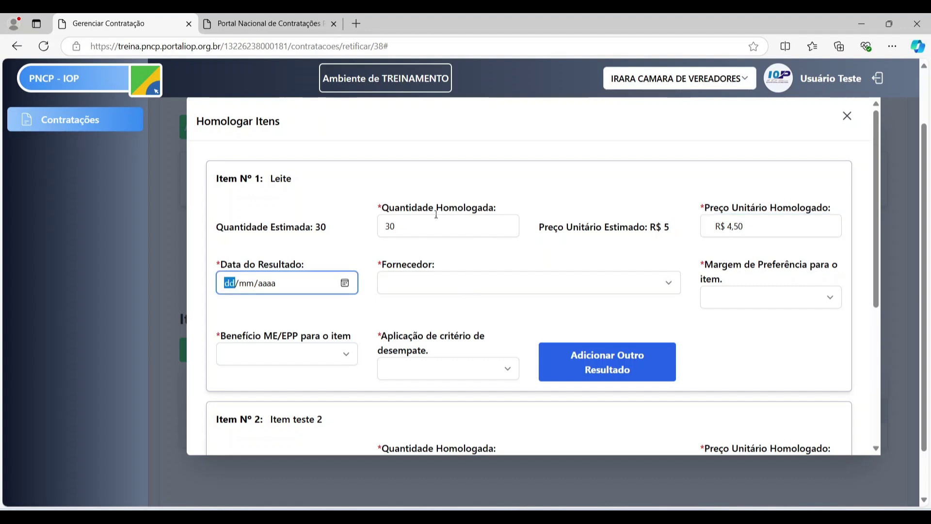
{"action": "left_click", "coordinate": [347, 284]}
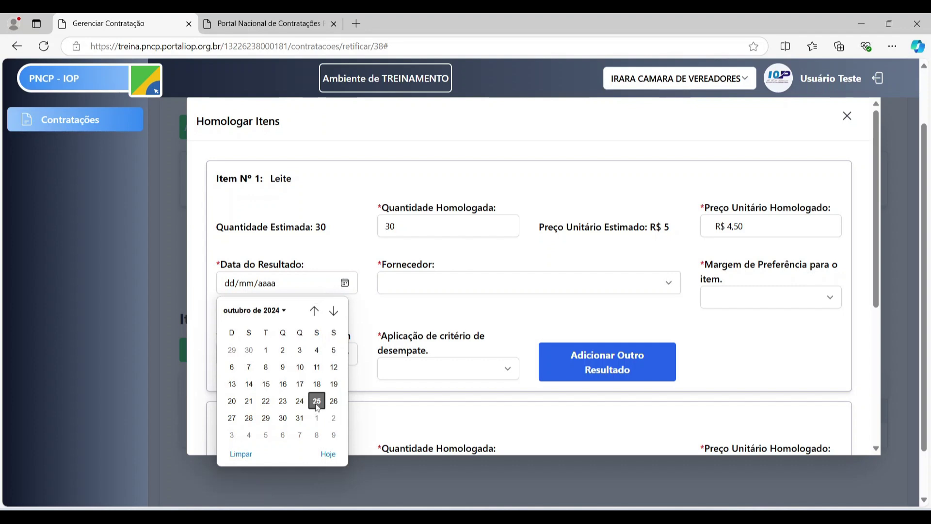
{"action": "left_click", "coordinate": [300, 418]}
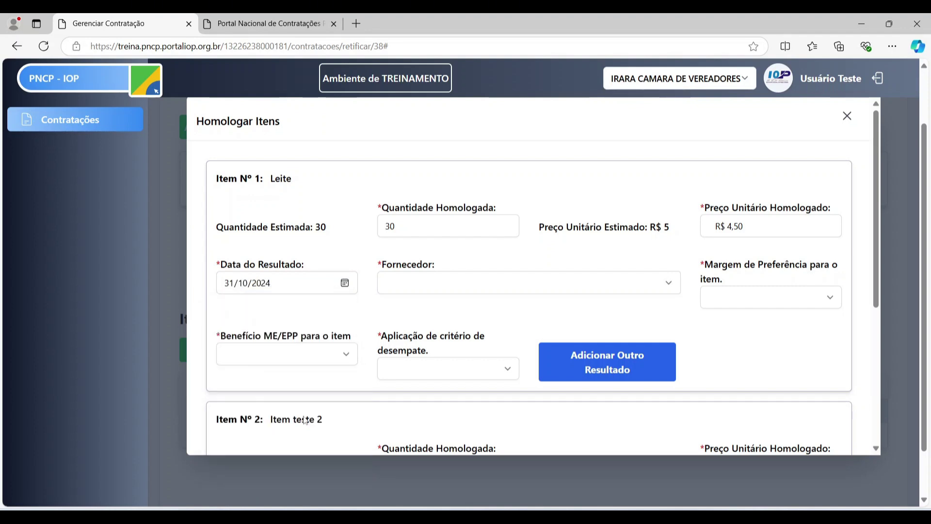
{"action": "left_click", "coordinate": [475, 284]}
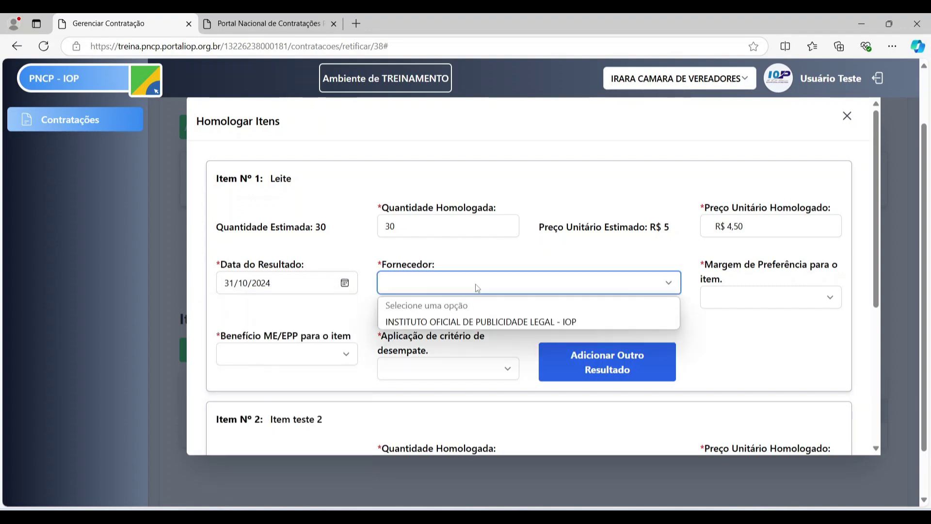
{"action": "left_click", "coordinate": [473, 323]}
- Set Leite's preference margin, ME/EPP benefit and tie-break criterion all to Não
{"action": "left_click", "coordinate": [753, 300]}
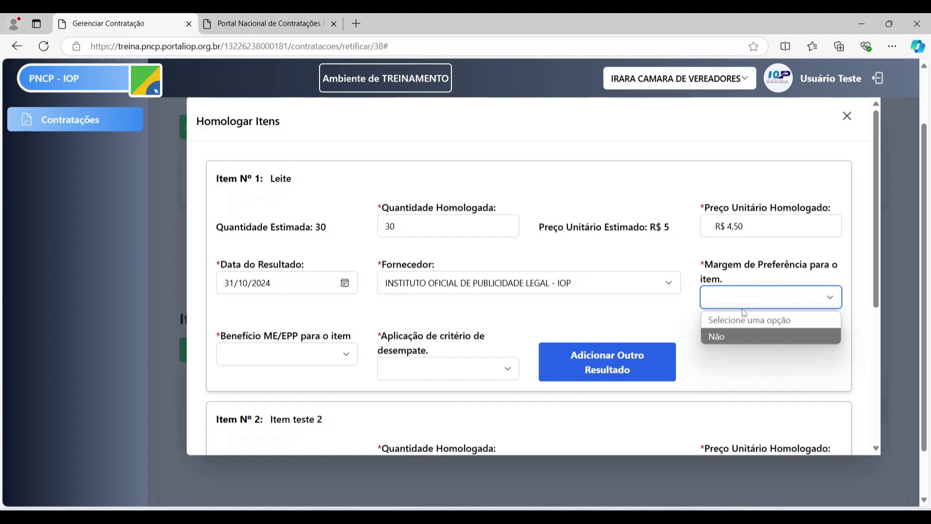
{"action": "left_click", "coordinate": [722, 337]}
{"action": "left_click", "coordinate": [291, 355]}
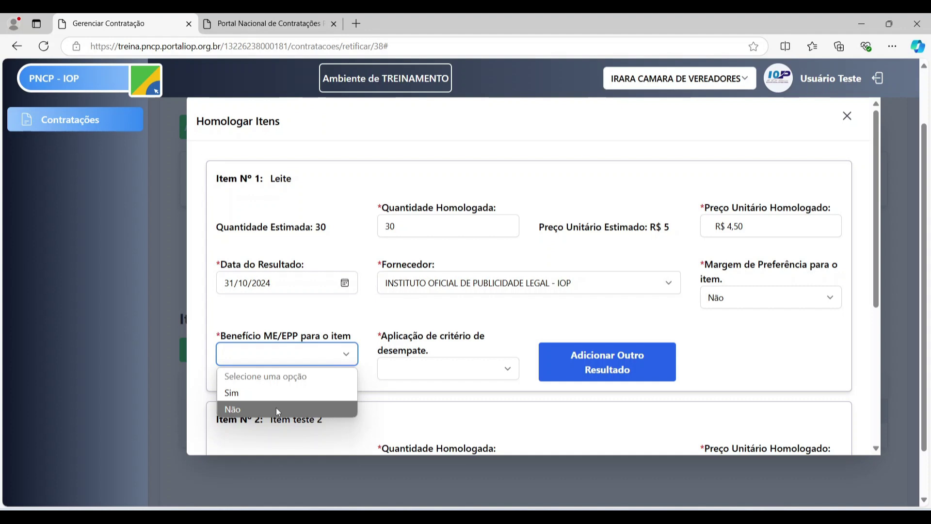
{"action": "left_click", "coordinate": [277, 409]}
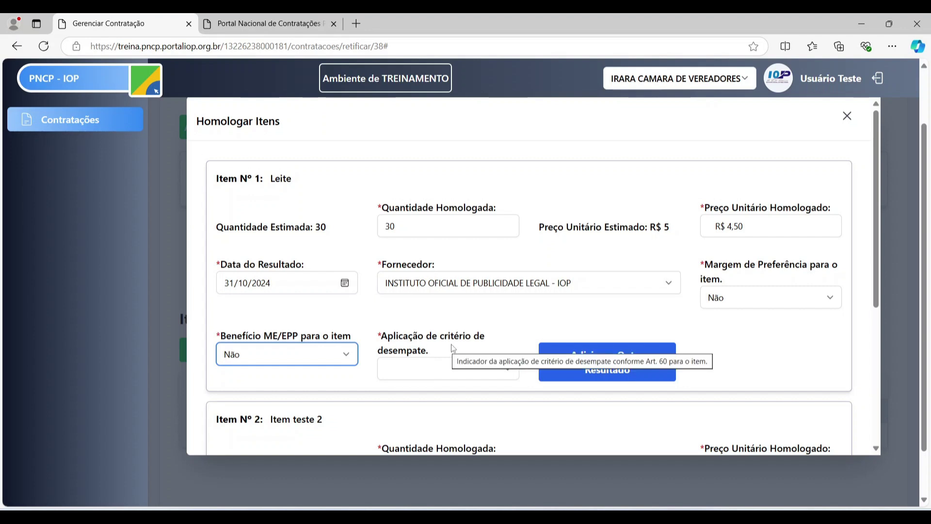
{"action": "left_click", "coordinate": [495, 369]}
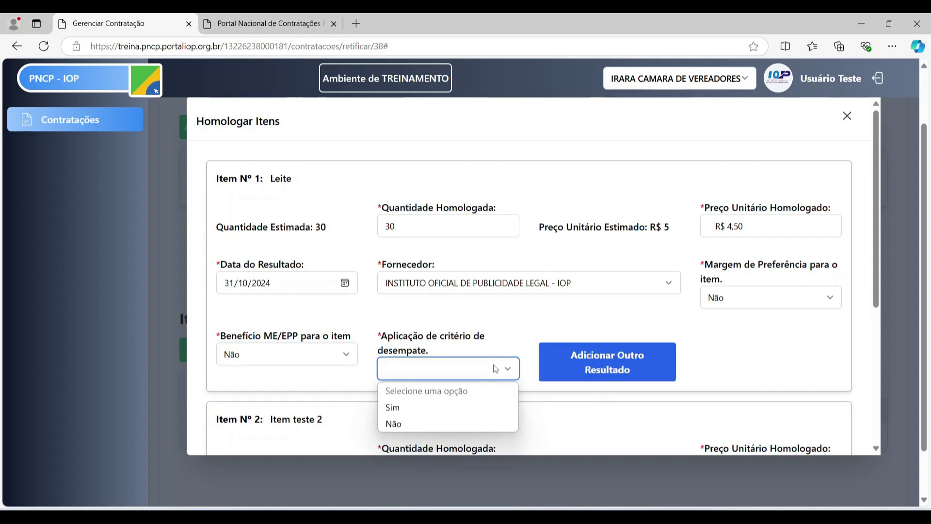
{"action": "left_click", "coordinate": [479, 407]}
{"action": "left_click", "coordinate": [596, 381]}
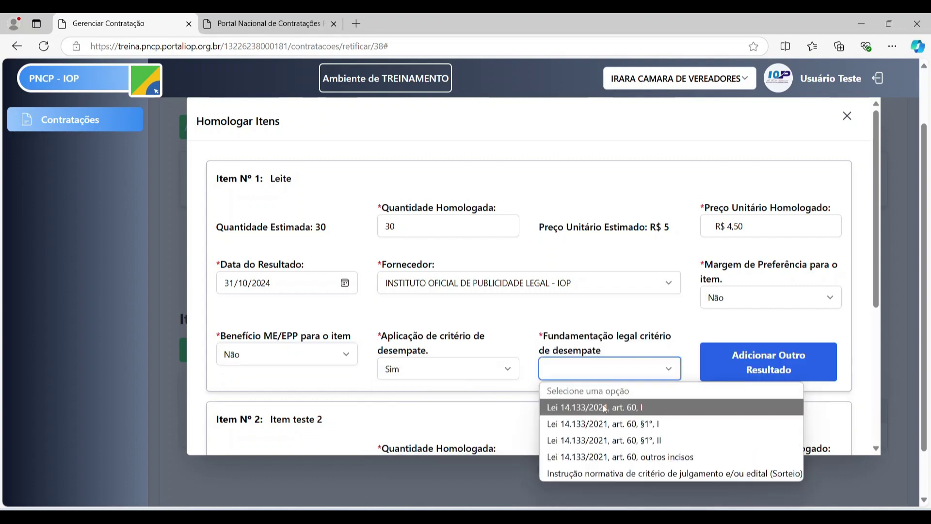
{"action": "left_click", "coordinate": [490, 367]}
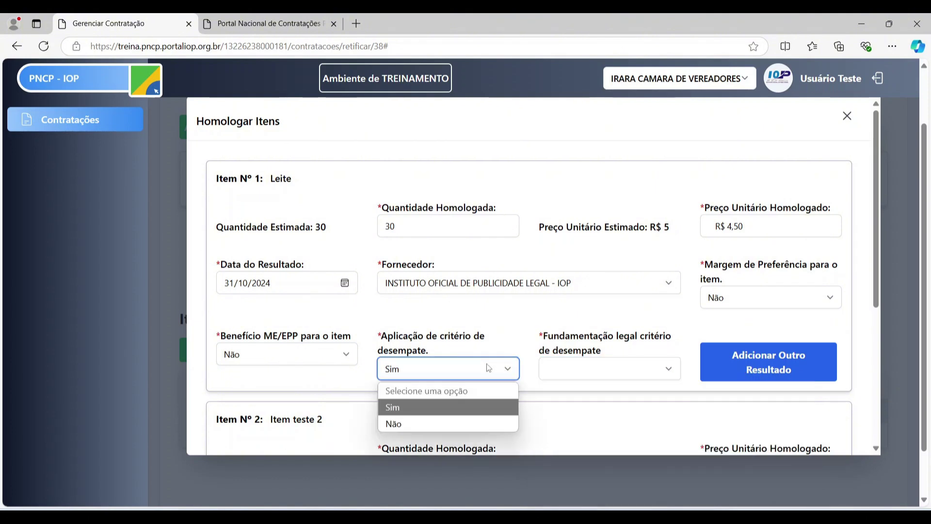
{"action": "left_click", "coordinate": [449, 426]}
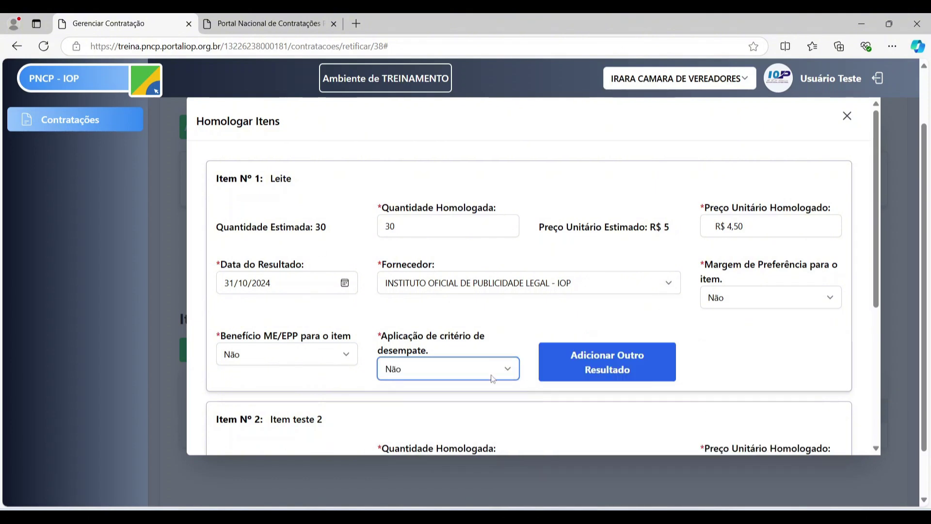
{"action": "scroll", "coordinate": [485, 344], "scroll_direction": "down", "scroll_amount": 2}
- Enter item 2's quantity 236, price 30,00, date 31/10/2024 and the IOP supplier
{"action": "scroll", "coordinate": [411, 300], "scroll_direction": "down", "scroll_amount": 3}
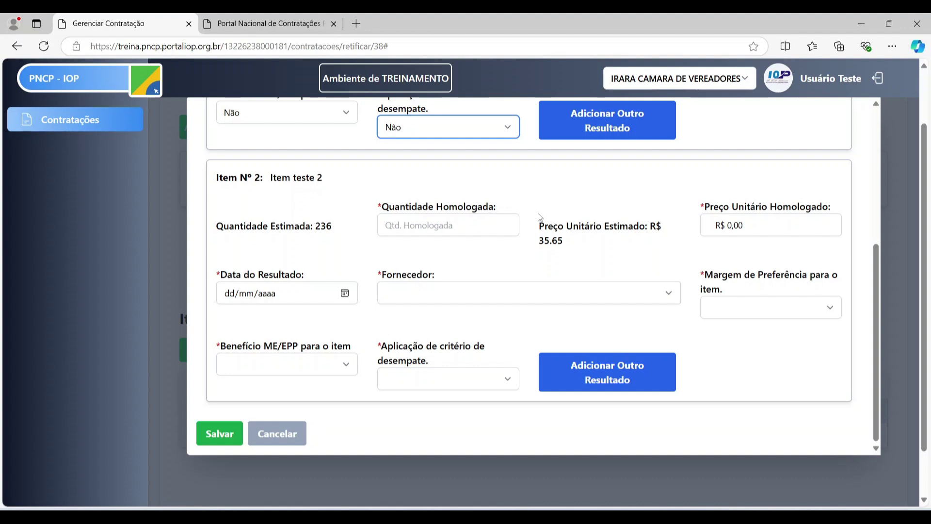
{"action": "left_click", "coordinate": [445, 224]}
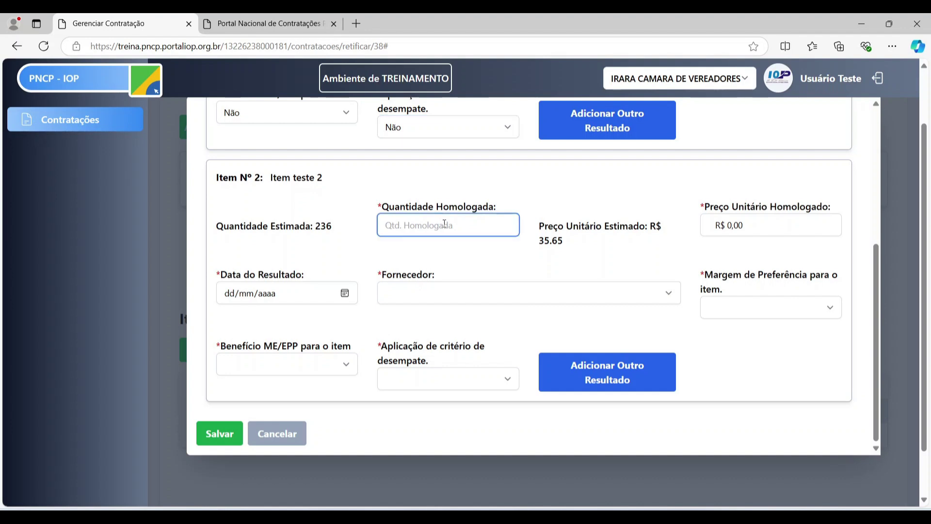
{"action": "type", "text": "236"}
{"action": "key", "text": "Tab"}
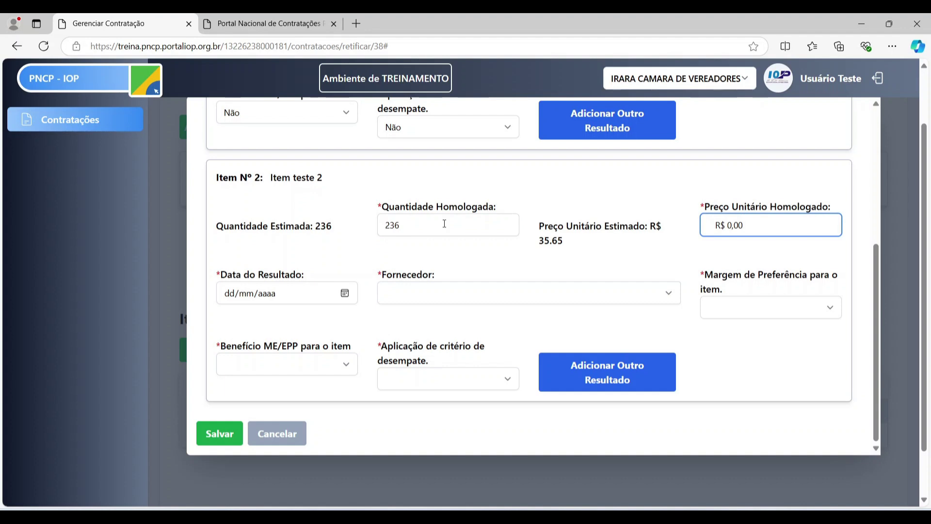
{"action": "type", "text": "30,00"}
{"action": "left_click", "coordinate": [345, 292]}
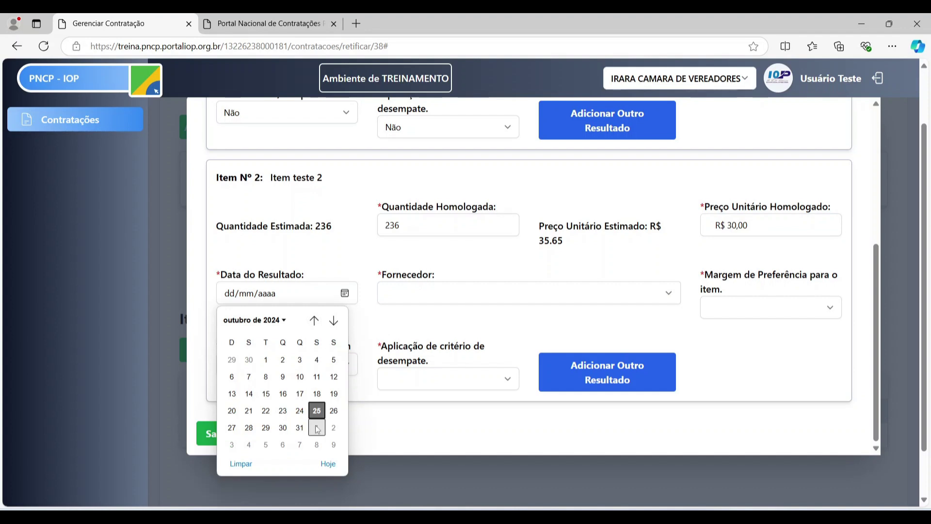
{"action": "left_click", "coordinate": [286, 429]}
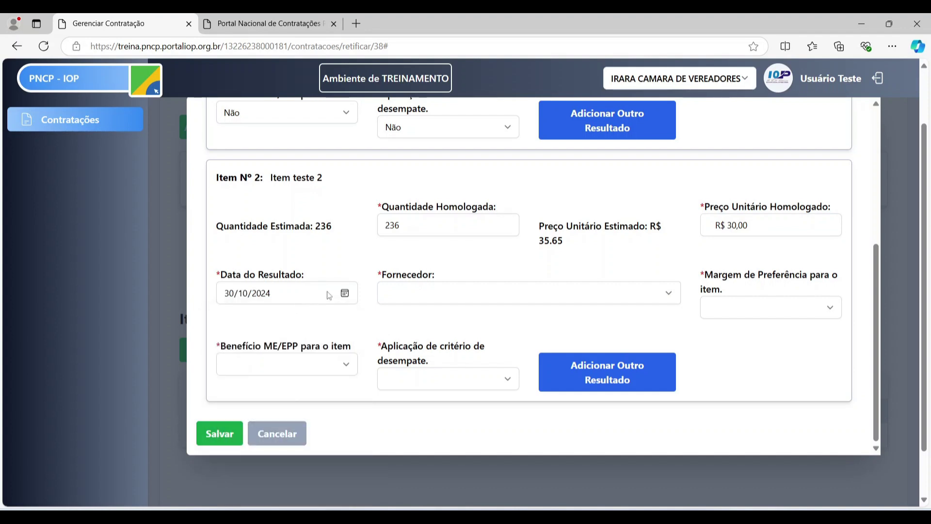
{"action": "left_click", "coordinate": [345, 293]}
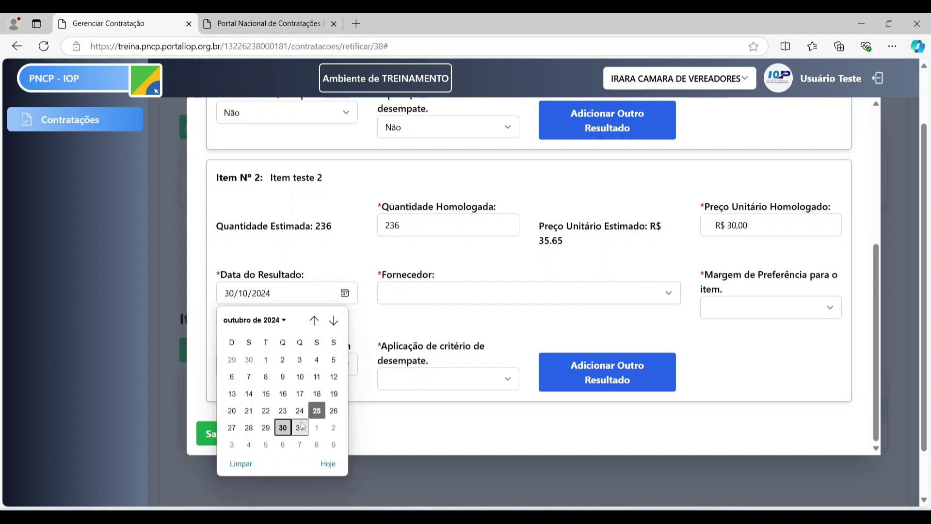
{"action": "left_click", "coordinate": [301, 427]}
{"action": "left_click", "coordinate": [396, 292]}
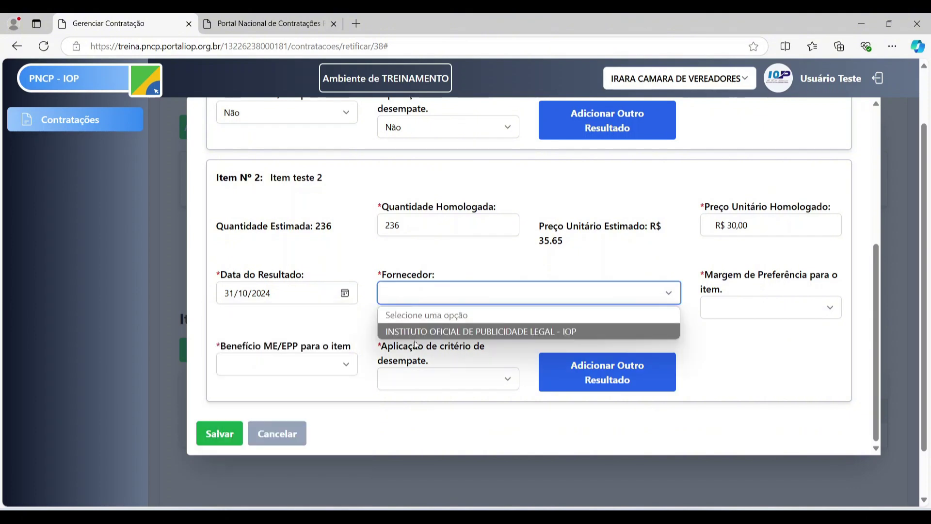
{"action": "left_click", "coordinate": [416, 334]}
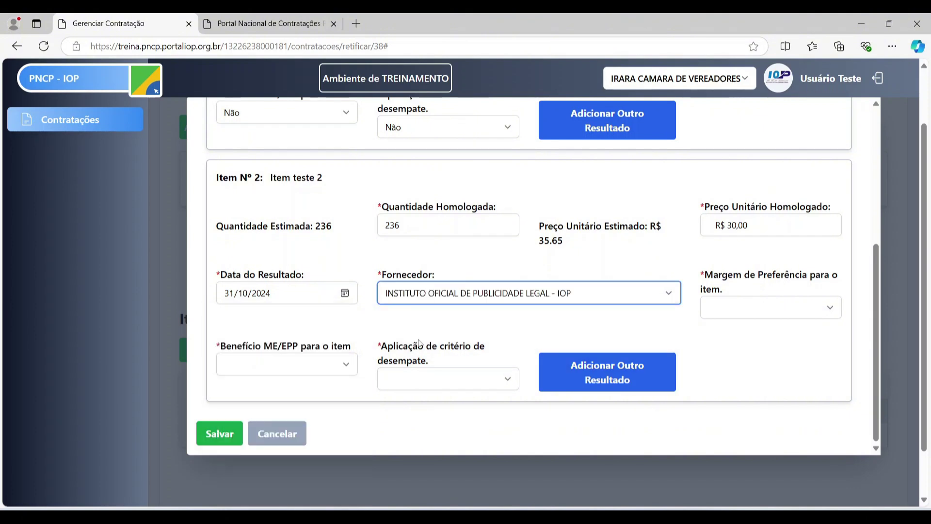
- Set item 2's preference, ME/EPP and tie-break options to Não and save both results
{"action": "left_click", "coordinate": [815, 312]}
{"action": "left_click", "coordinate": [776, 344]}
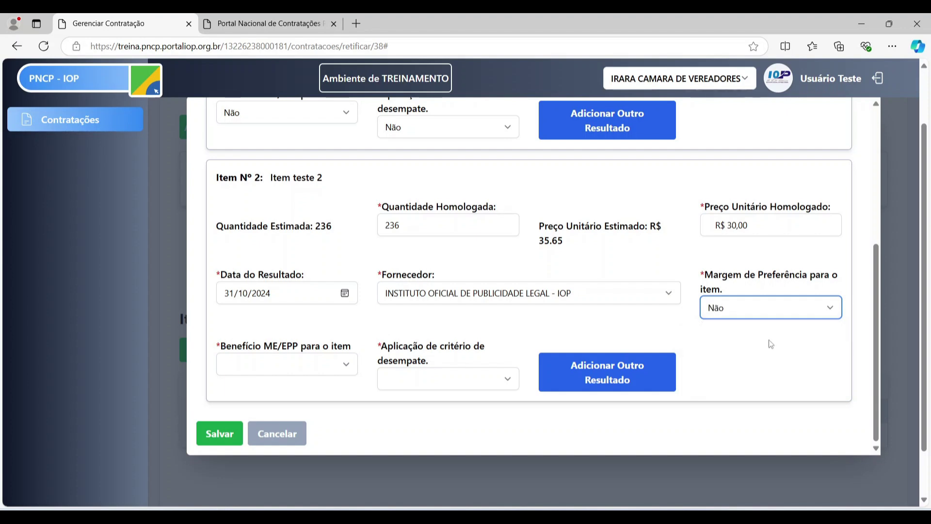
{"action": "left_click", "coordinate": [349, 364]}
{"action": "left_click", "coordinate": [307, 416]}
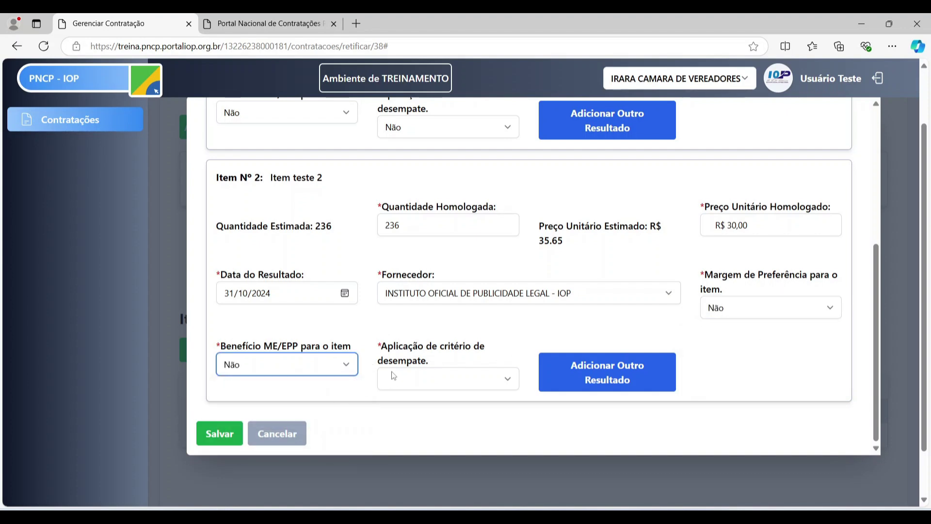
{"action": "left_click", "coordinate": [427, 379]}
{"action": "left_click", "coordinate": [416, 434]}
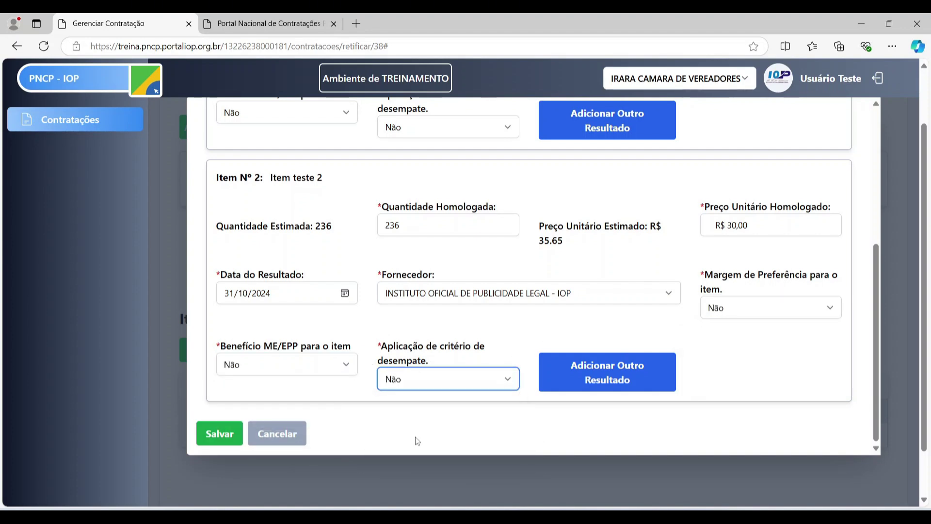
{"action": "left_click", "coordinate": [219, 434]}
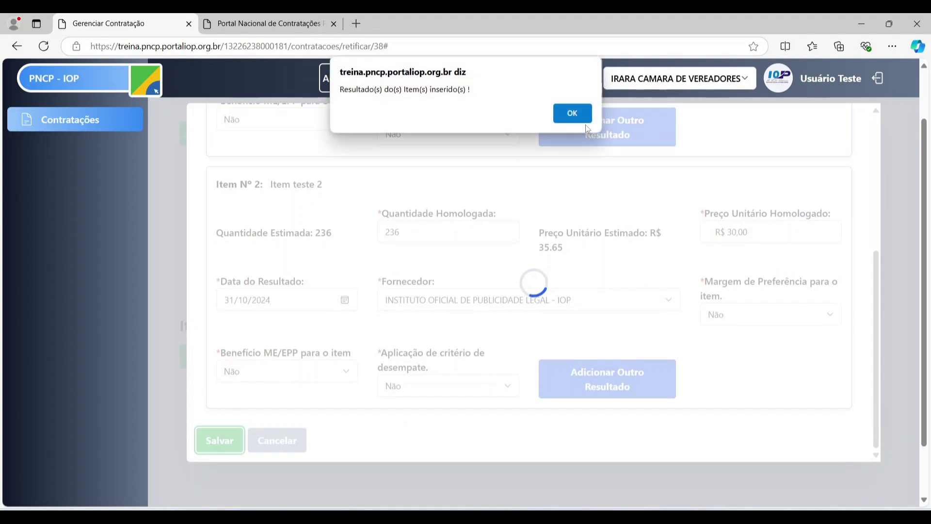
{"action": "left_click", "coordinate": [579, 116]}
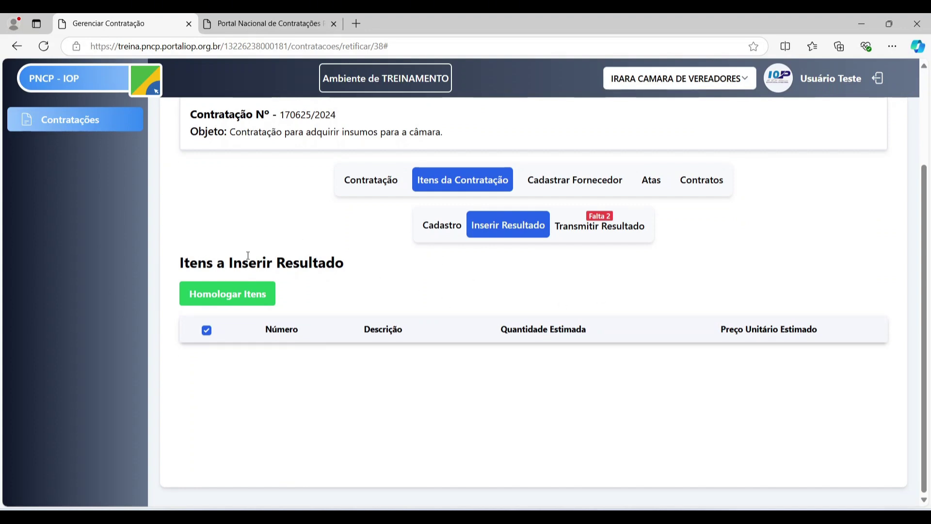
- Review Leite's homologated result in the Transmitir Resultado list, closing it without changes
{"action": "left_click", "coordinate": [624, 225]}
{"action": "scroll", "coordinate": [623, 227], "scroll_direction": "down", "scroll_amount": 1}
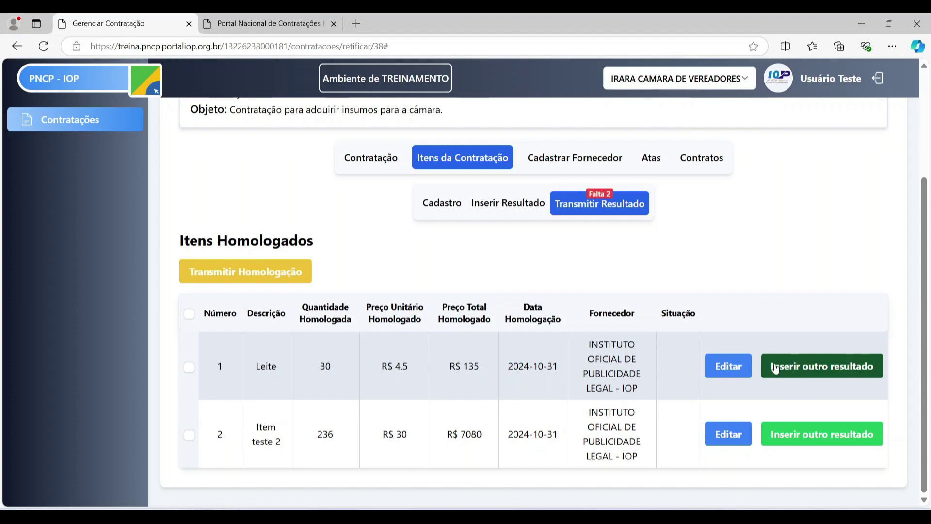
{"action": "left_click", "coordinate": [731, 369]}
{"action": "scroll", "coordinate": [550, 239], "scroll_direction": "up", "scroll_amount": 1}
{"action": "scroll", "coordinate": [519, 262], "scroll_direction": "down", "scroll_amount": 2}
{"action": "scroll", "coordinate": [558, 259], "scroll_direction": "up", "scroll_amount": 2}
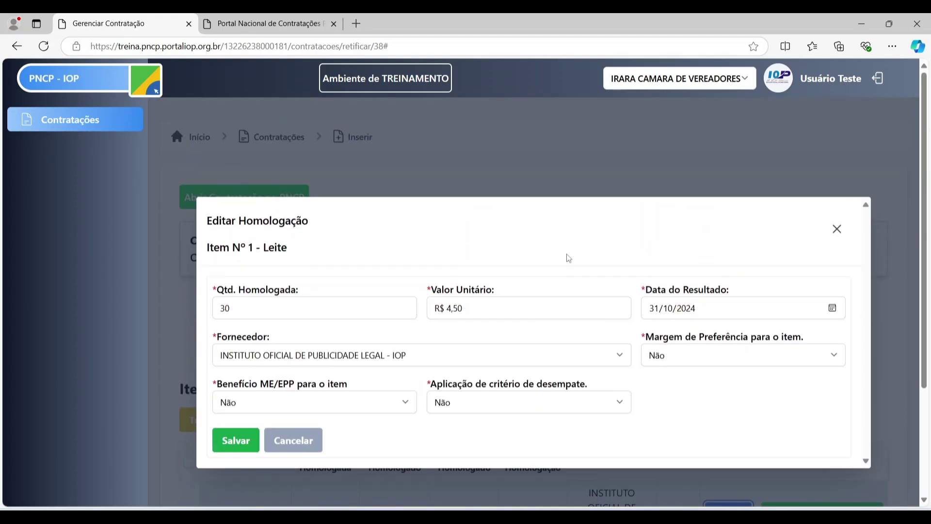
{"action": "scroll", "coordinate": [533, 264], "scroll_direction": "down", "scroll_amount": 2}
{"action": "scroll", "coordinate": [504, 269], "scroll_direction": "up", "scroll_amount": 1}
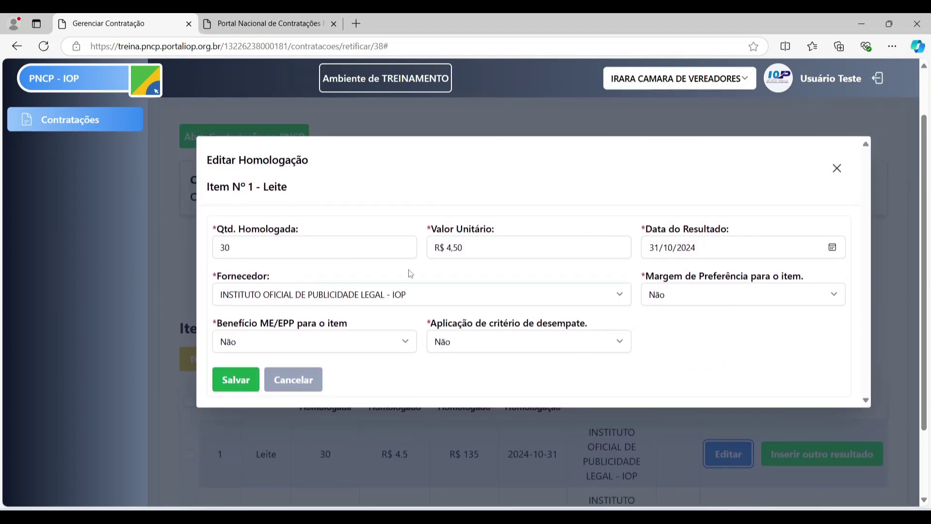
{"action": "left_click", "coordinate": [836, 167]}
{"action": "scroll", "coordinate": [691, 379], "scroll_direction": "down", "scroll_amount": 2}
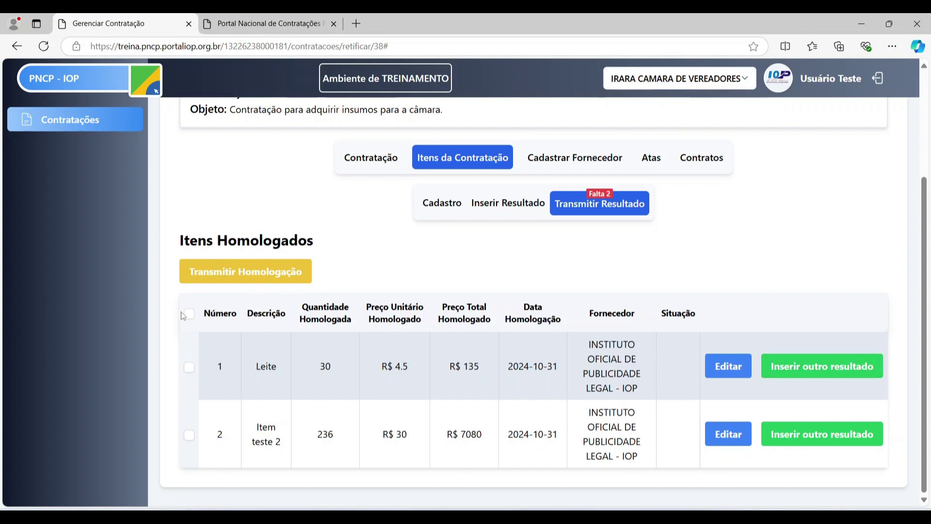
- Transmit both item results to PNCP, then view the item register showing them Homologado
{"action": "left_click", "coordinate": [189, 314]}
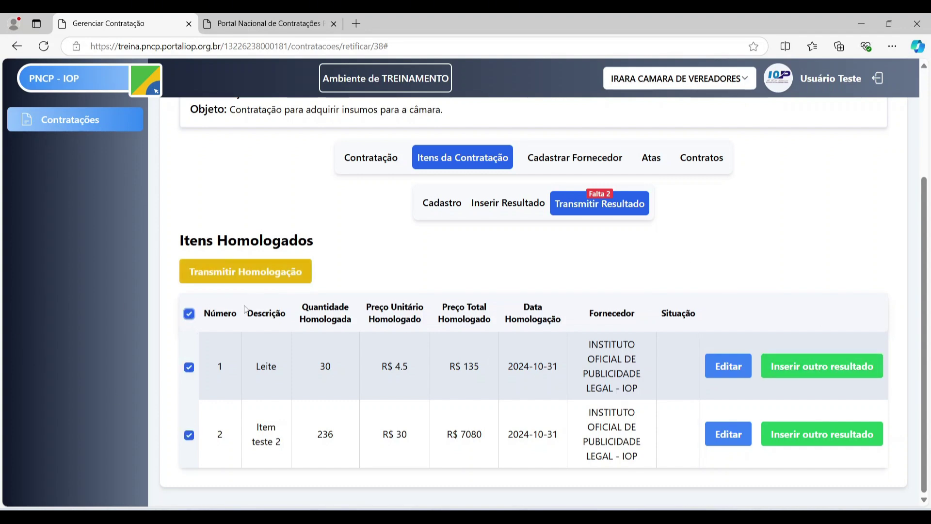
{"action": "left_click", "coordinate": [229, 273]}
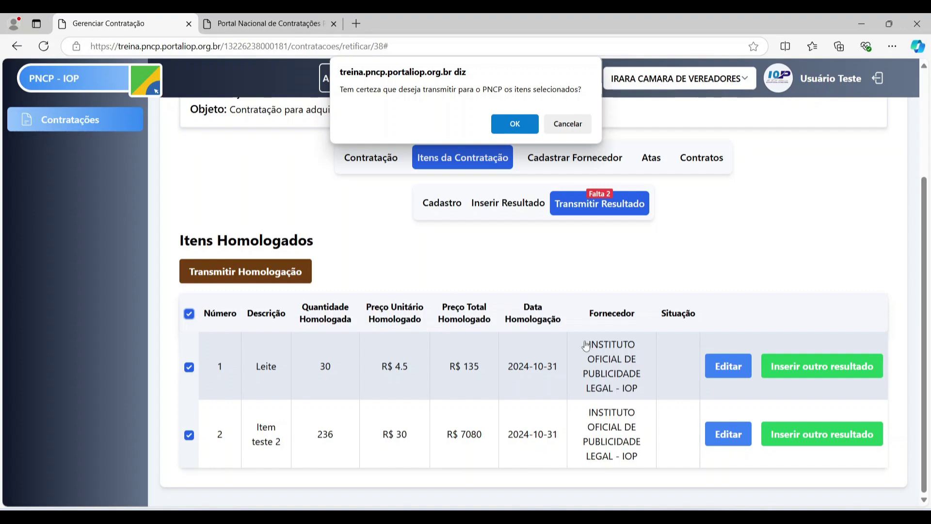
{"action": "left_click", "coordinate": [515, 125]}
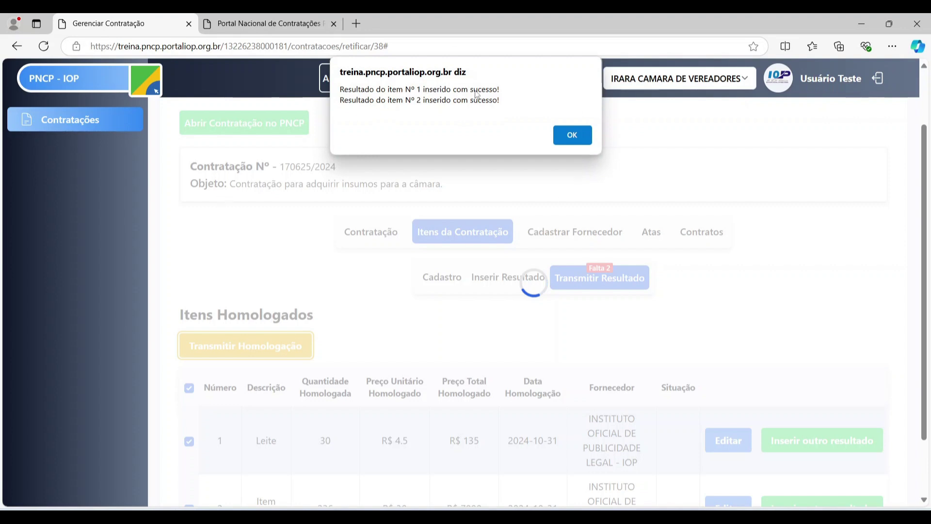
{"action": "left_click", "coordinate": [573, 134]}
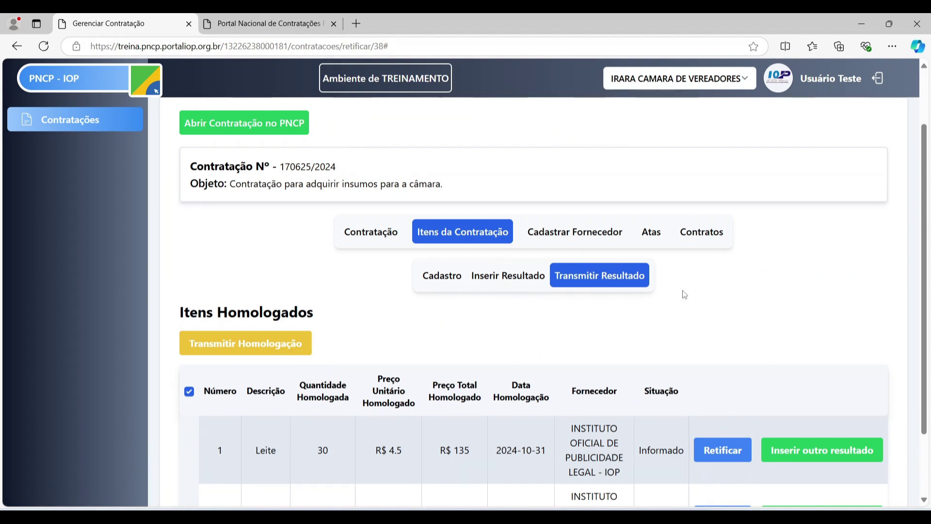
{"action": "scroll", "coordinate": [532, 299], "scroll_direction": "down", "scroll_amount": 2}
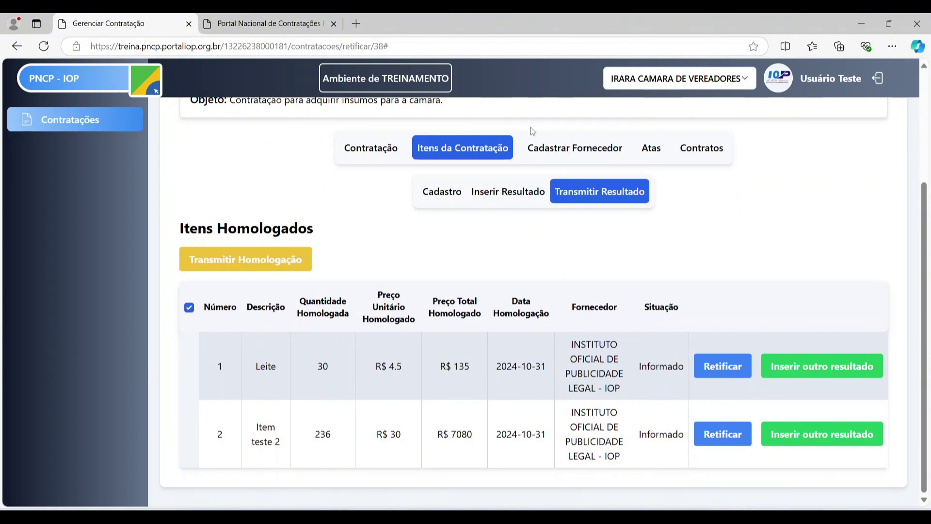
{"action": "left_click", "coordinate": [442, 192]}
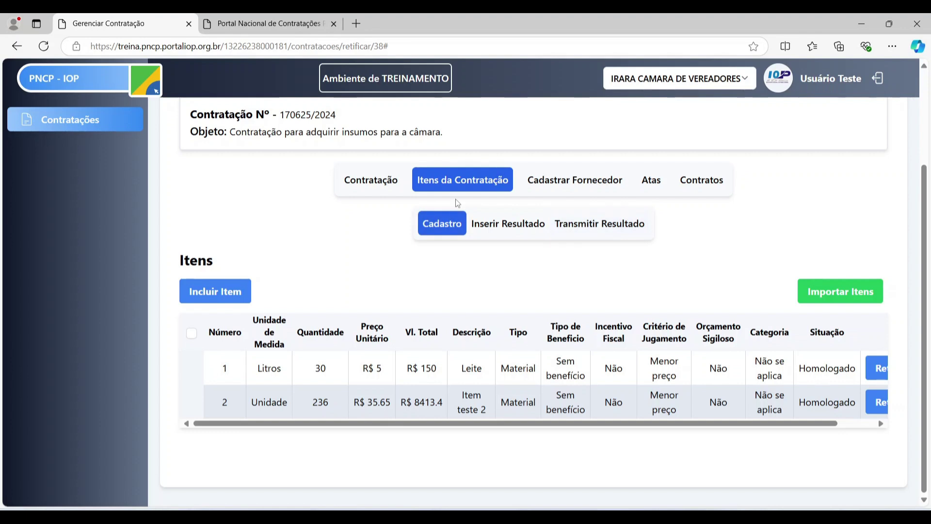
{"action": "left_click_drag", "start_coordinate": [683, 424], "coordinate": [721, 423]}
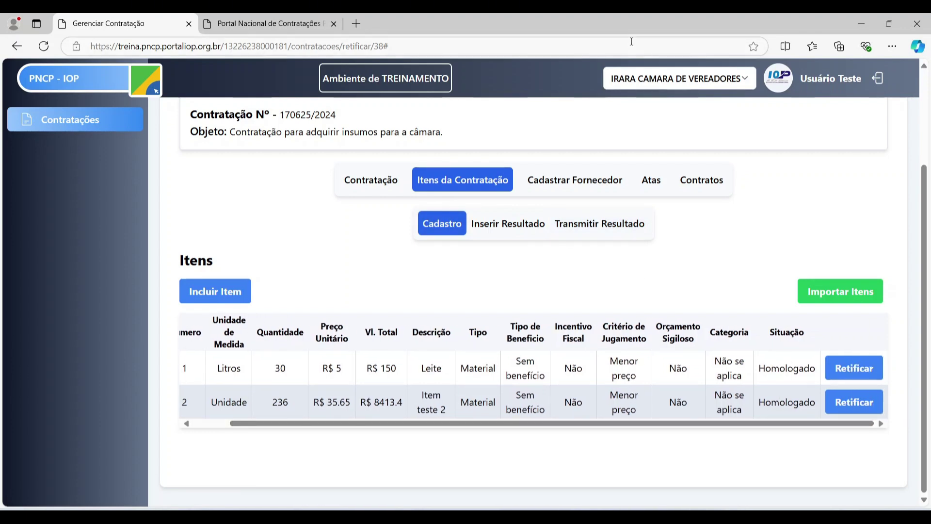
- Reload the contracting's page on the public portal and scroll to its items
{"action": "left_click", "coordinate": [267, 20]}
{"action": "scroll", "coordinate": [316, 170], "scroll_direction": "up", "scroll_amount": 4}
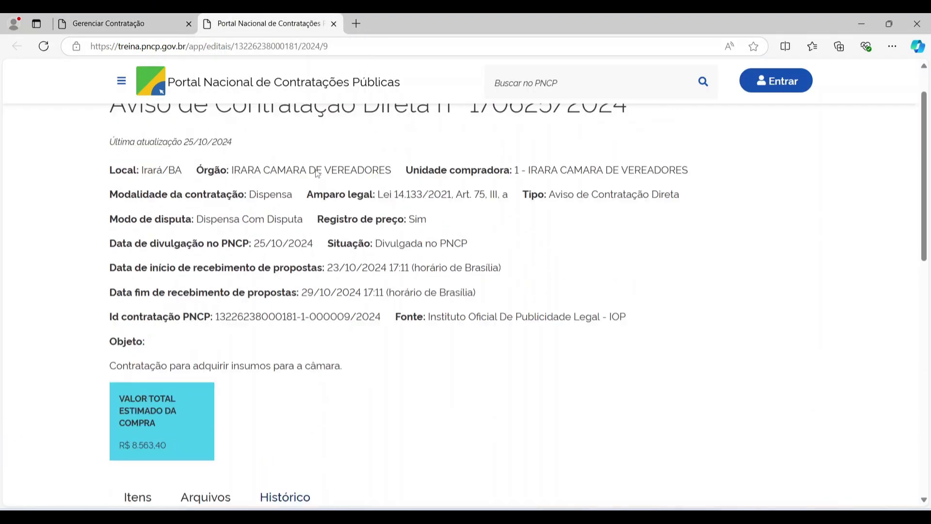
{"action": "left_click", "coordinate": [44, 46]}
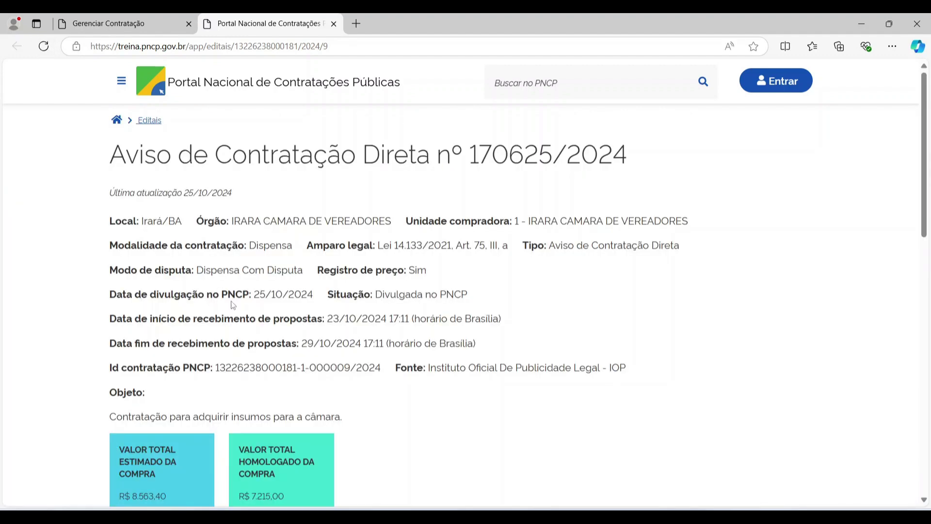
{"action": "scroll", "coordinate": [232, 301], "scroll_direction": "down", "scroll_amount": 3}
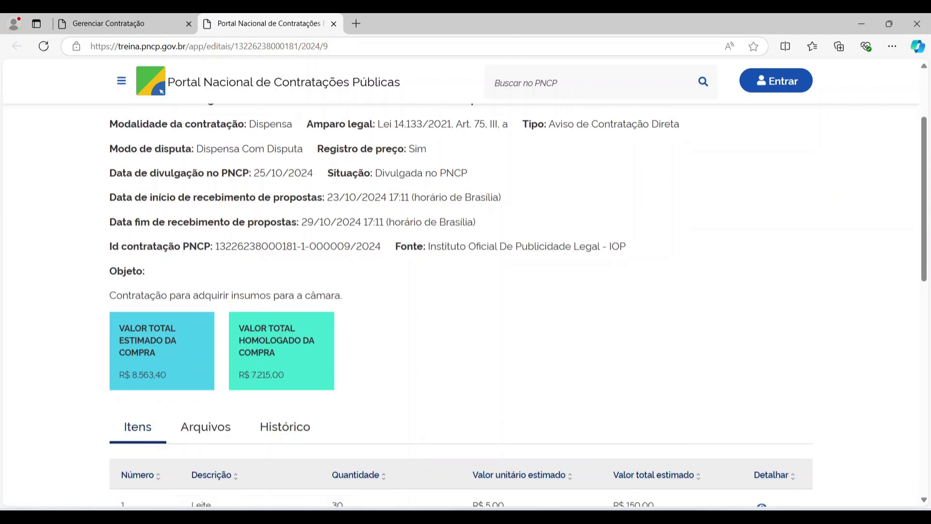
{"action": "scroll", "coordinate": [296, 369], "scroll_direction": "down", "scroll_amount": 2}
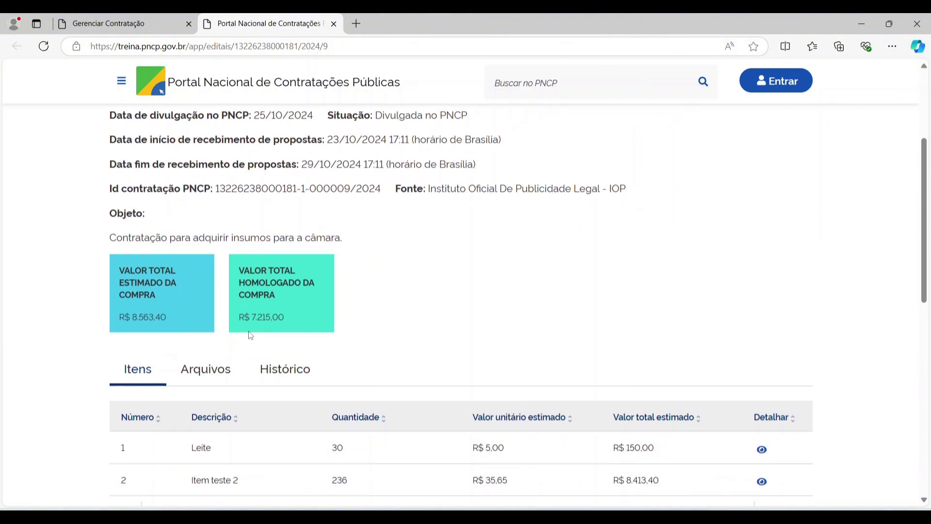
{"action": "scroll", "coordinate": [260, 287], "scroll_direction": "down", "scroll_amount": 2}
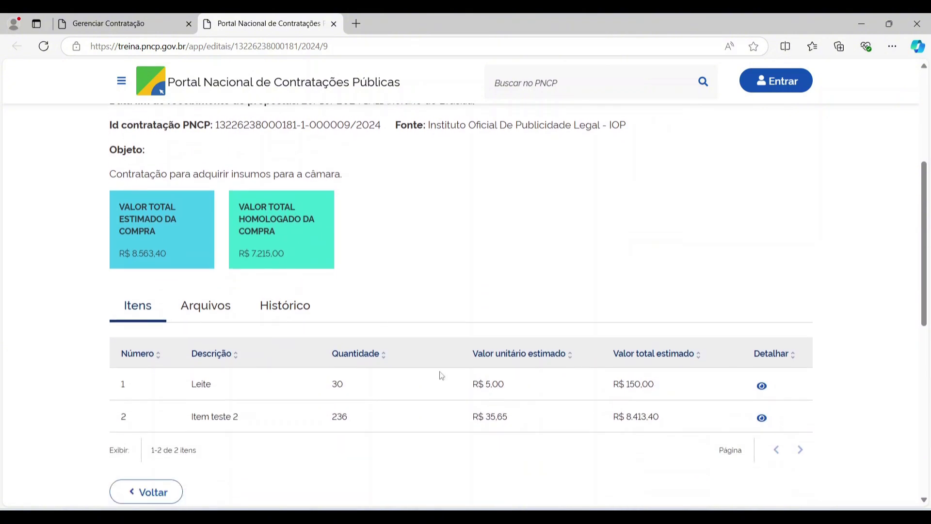
- Check the published results of items 1 and 2, then return to Gerenciar Contratação
{"action": "left_click", "coordinate": [763, 387]}
{"action": "scroll", "coordinate": [188, 217], "scroll_direction": "down", "scroll_amount": 3}
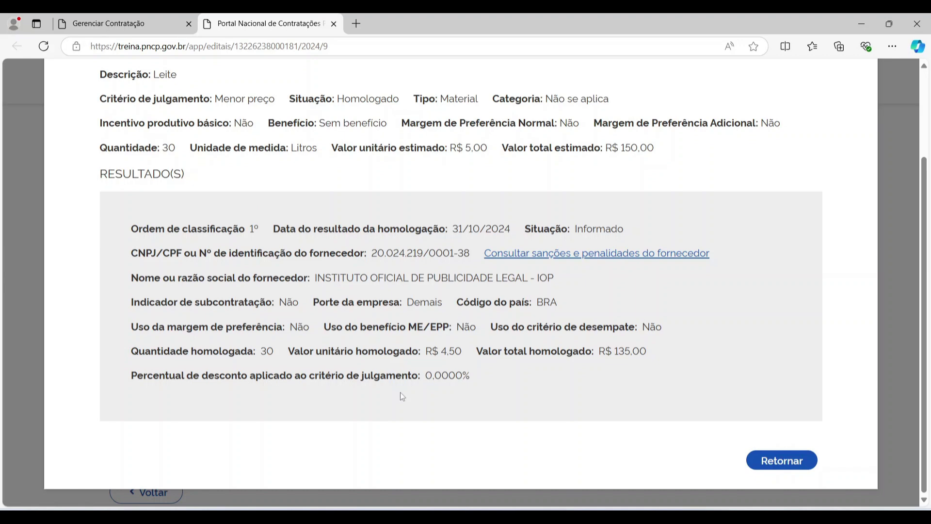
{"action": "left_click", "coordinate": [781, 461]}
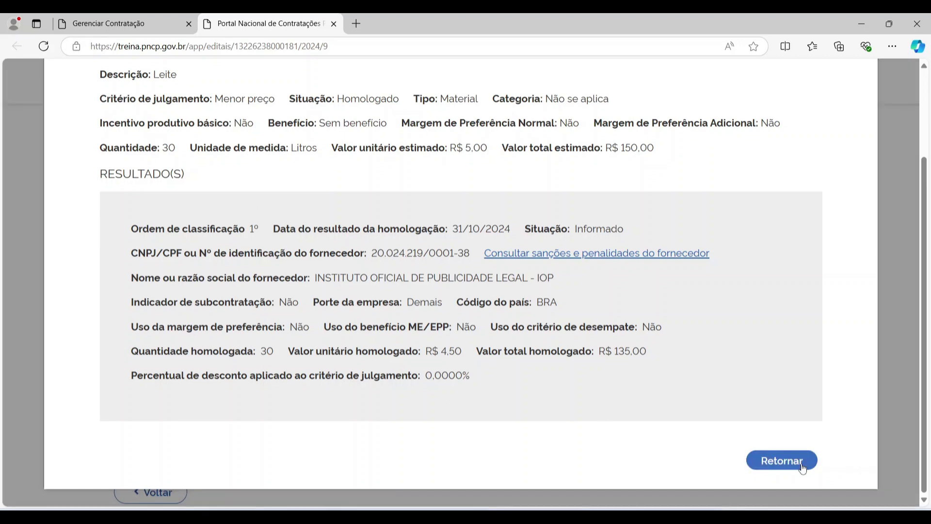
{"action": "left_click", "coordinate": [762, 418]}
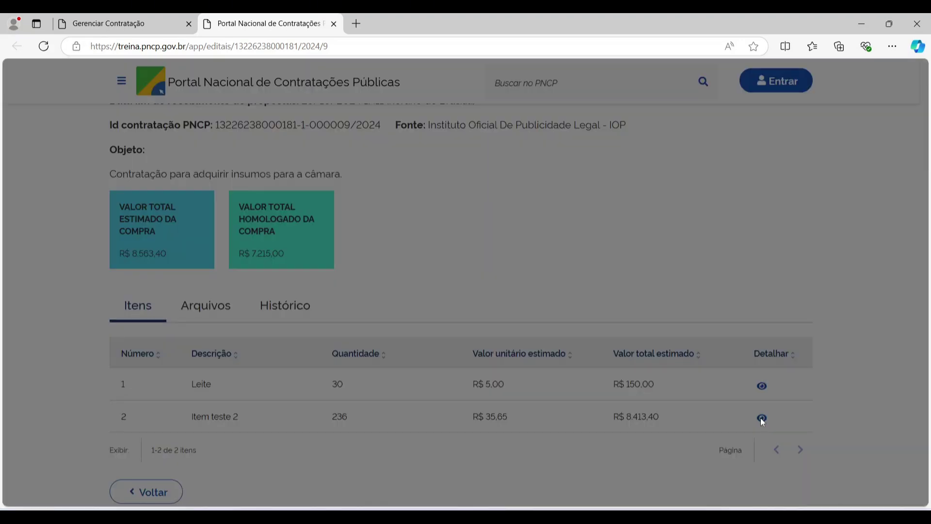
{"action": "scroll", "coordinate": [753, 368], "scroll_direction": "down", "scroll_amount": 2}
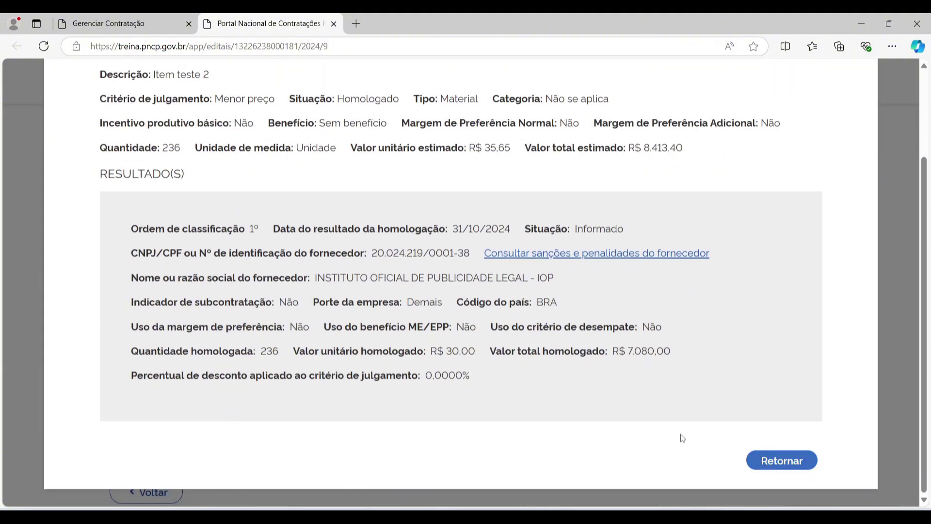
{"action": "left_click", "coordinate": [781, 461]}
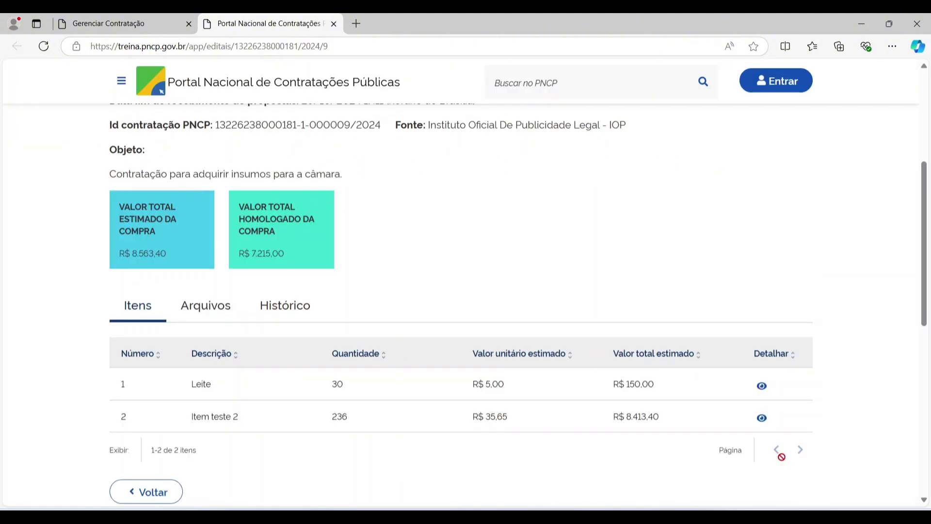
{"action": "left_click", "coordinate": [149, 15]}
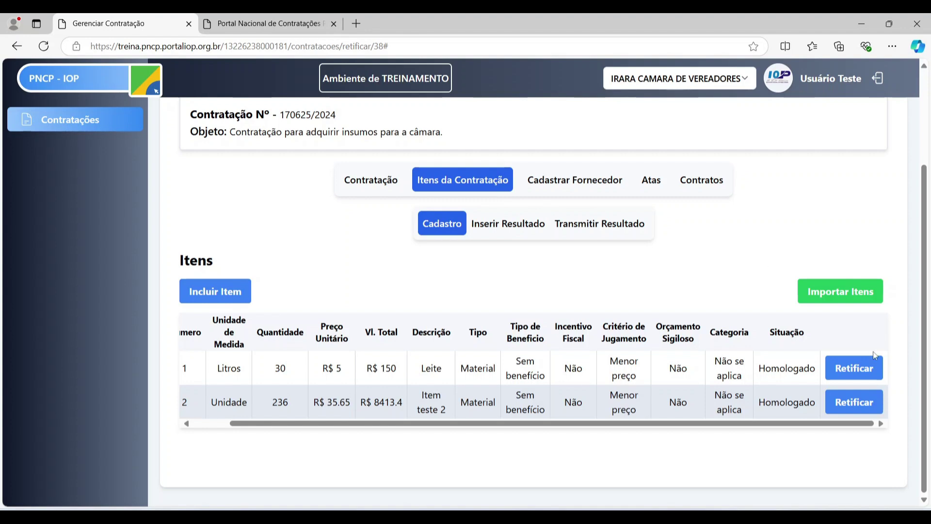
- Rectify Leite's result to Situação 2 - Cancelado, dated 31/10/2024
{"action": "left_click", "coordinate": [566, 227]}
{"action": "scroll", "coordinate": [744, 322], "scroll_direction": "down", "scroll_amount": 1}
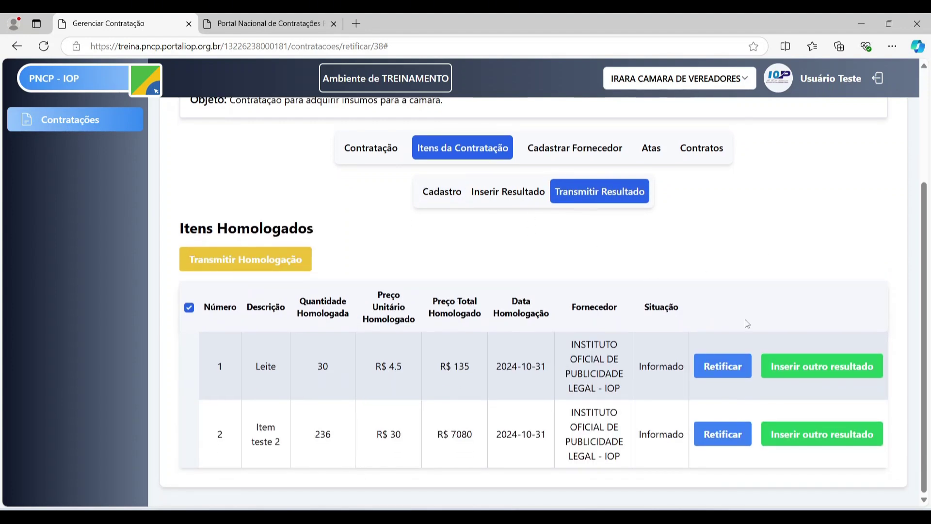
{"action": "left_click", "coordinate": [720, 366]}
{"action": "scroll", "coordinate": [521, 226], "scroll_direction": "down", "scroll_amount": 1}
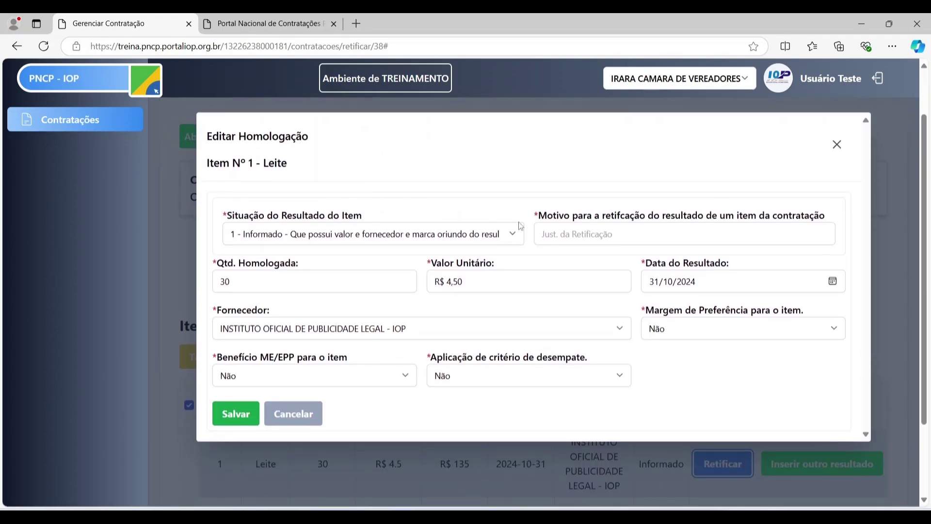
{"action": "left_click", "coordinate": [294, 237]}
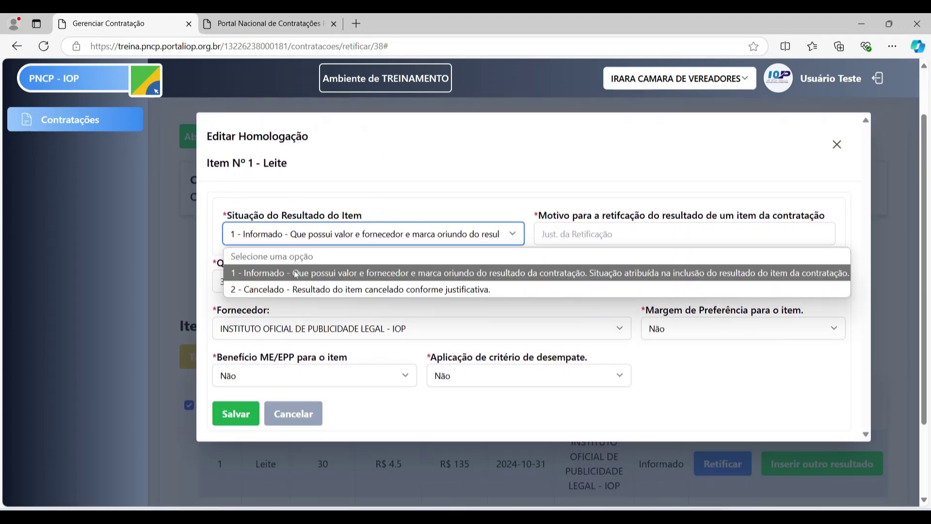
{"action": "left_click", "coordinate": [337, 287]}
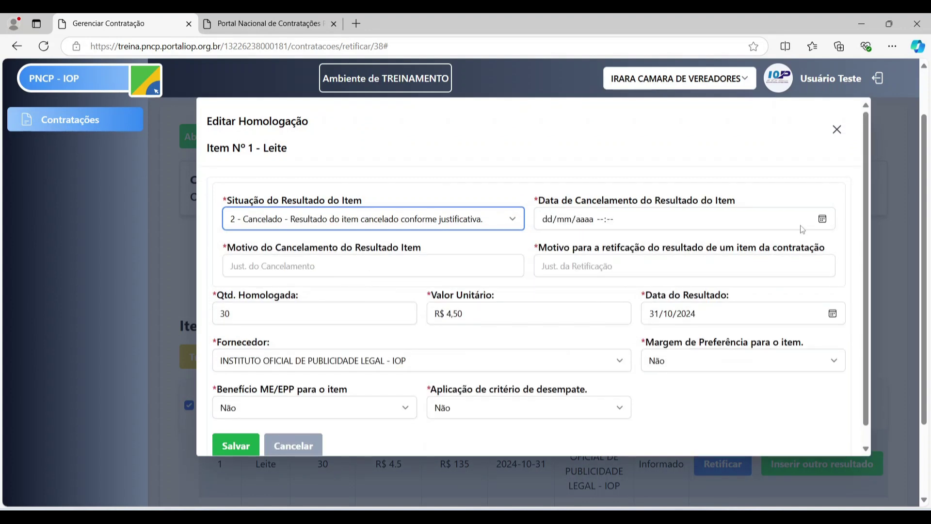
{"action": "left_click", "coordinate": [823, 219]}
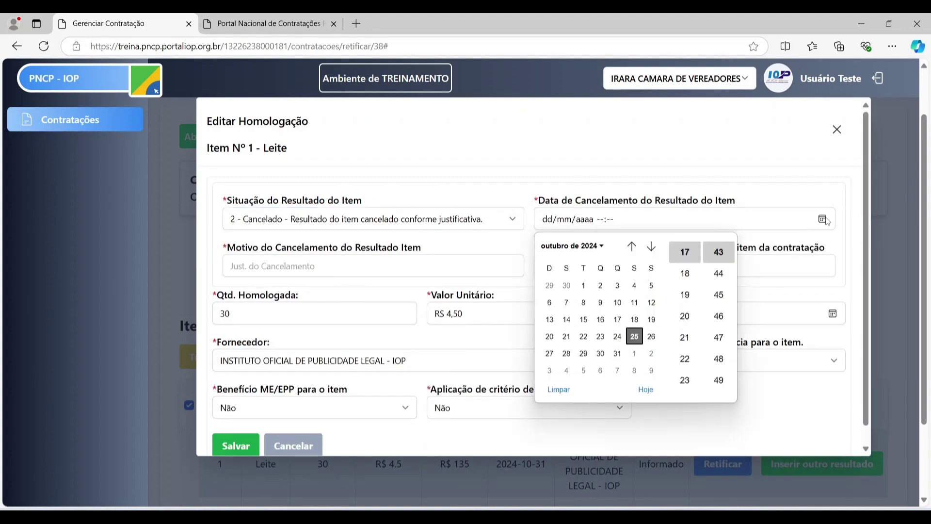
{"action": "left_click", "coordinate": [617, 353]}
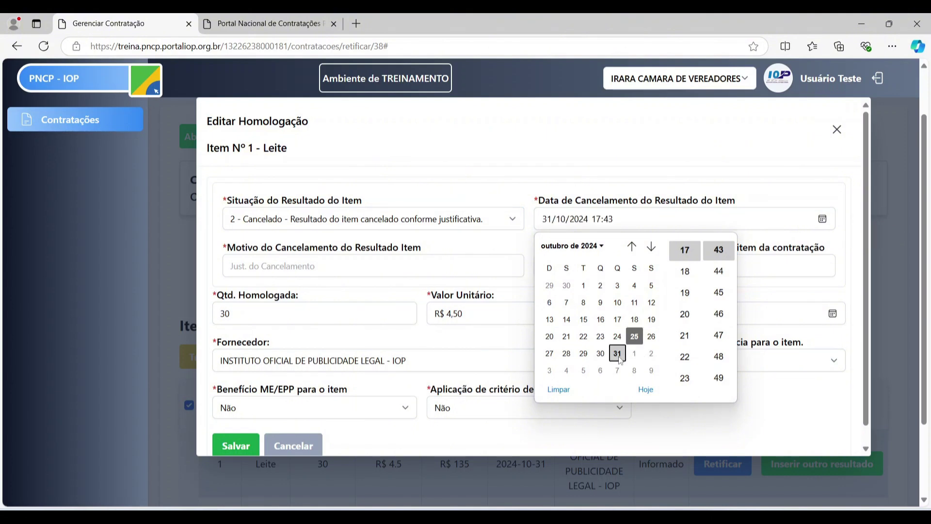
- Enter 'Motivo' and 'Mo' as motive and justification, then save and transmit the rectification
{"action": "left_click", "coordinate": [449, 258]}
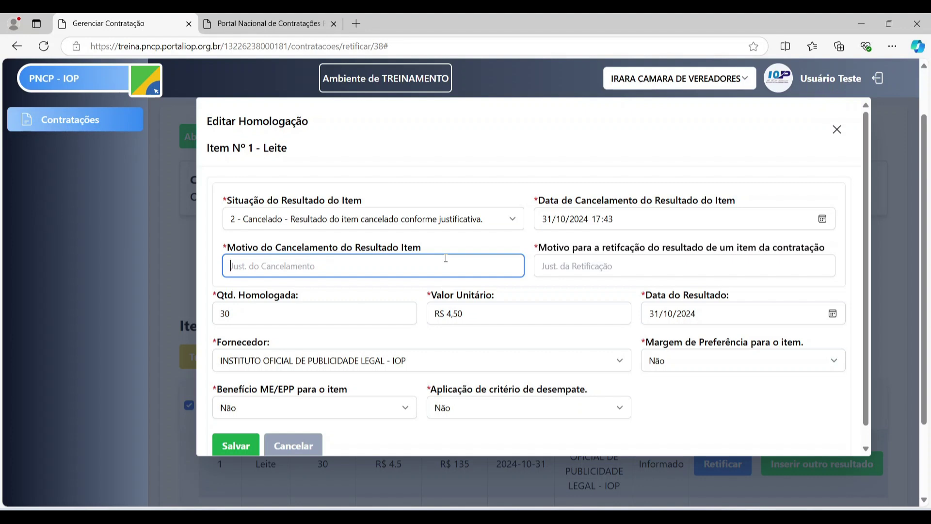
{"action": "type", "text": "Motivo"}
{"action": "key", "text": "Tab"}
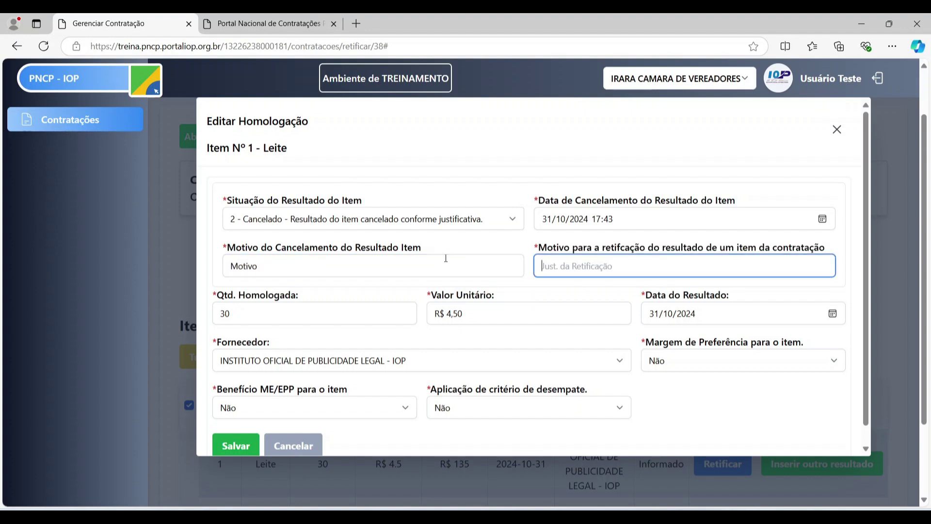
{"action": "type", "text": "Motivo"}
{"action": "scroll", "coordinate": [575, 258], "scroll_direction": "down", "scroll_amount": 1}
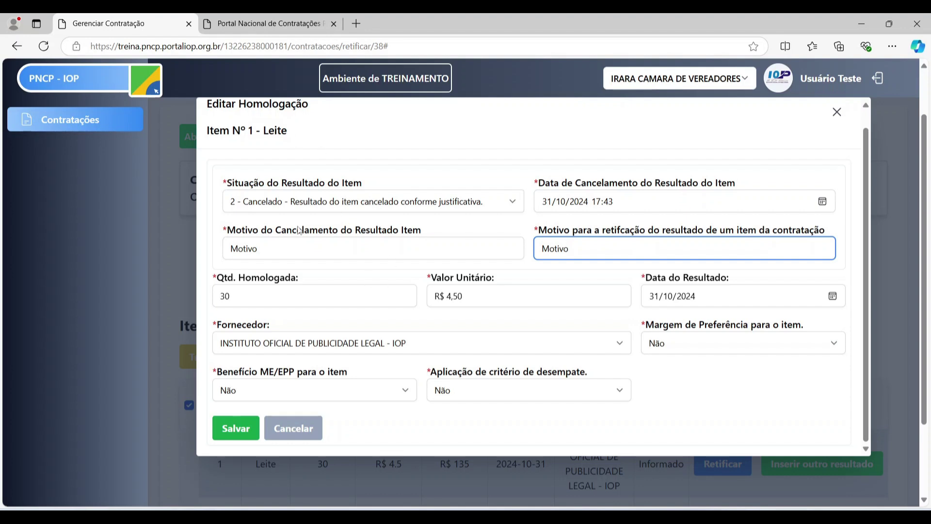
{"action": "left_click", "coordinate": [299, 210]}
{"action": "left_click", "coordinate": [300, 210]}
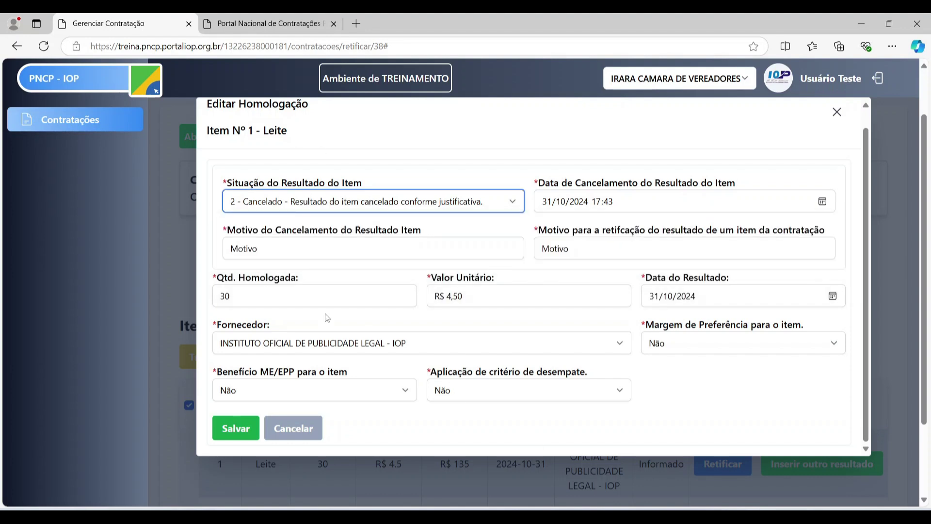
{"action": "left_click", "coordinate": [244, 429]}
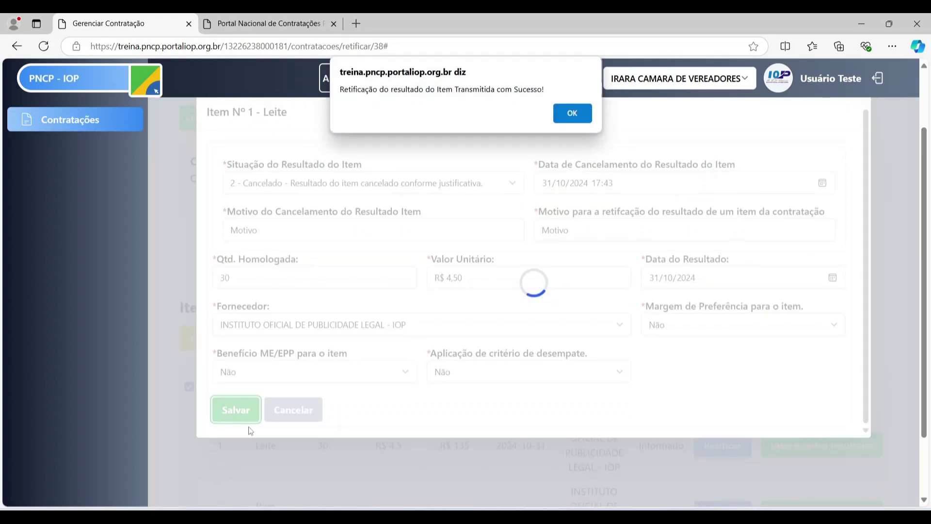
{"action": "left_click", "coordinate": [572, 113]}
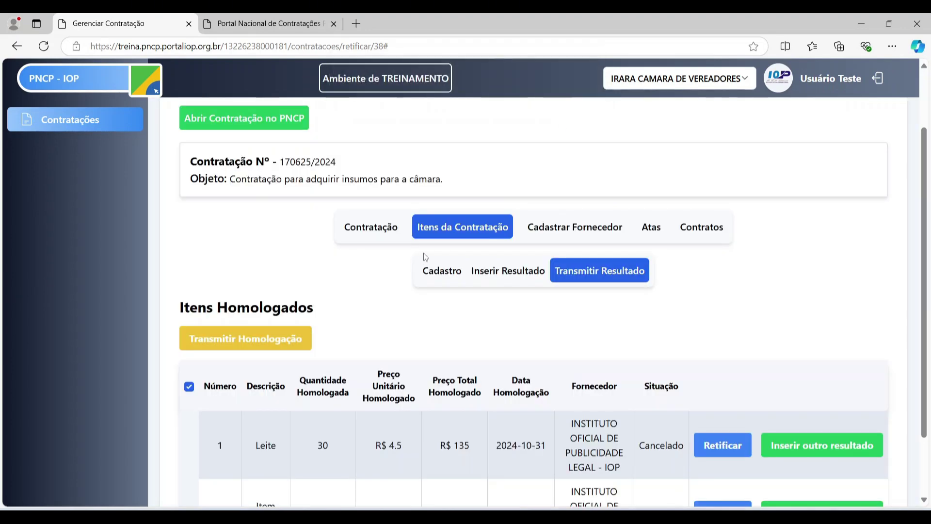
{"action": "scroll", "coordinate": [483, 227], "scroll_direction": "down", "scroll_amount": 2}
- Reload the public portal notice and scroll down to its items list
{"action": "left_click", "coordinate": [267, 23]}
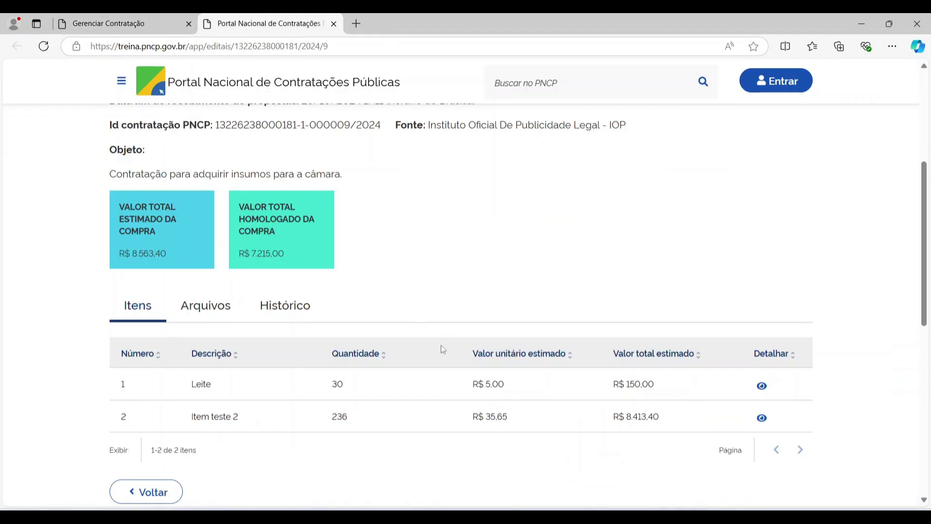
{"action": "scroll", "coordinate": [271, 245], "scroll_direction": "down", "scroll_amount": 3}
{"action": "scroll", "coordinate": [271, 245], "scroll_direction": "up", "scroll_amount": 3}
{"action": "left_click", "coordinate": [44, 46]}
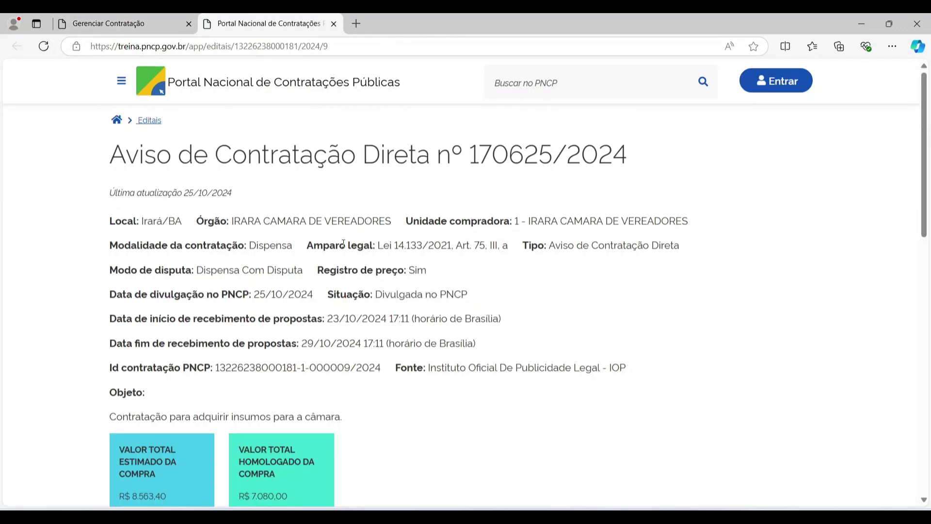
{"action": "scroll", "coordinate": [344, 243], "scroll_direction": "down", "scroll_amount": 1}
{"action": "scroll", "coordinate": [268, 418], "scroll_direction": "down", "scroll_amount": 3}
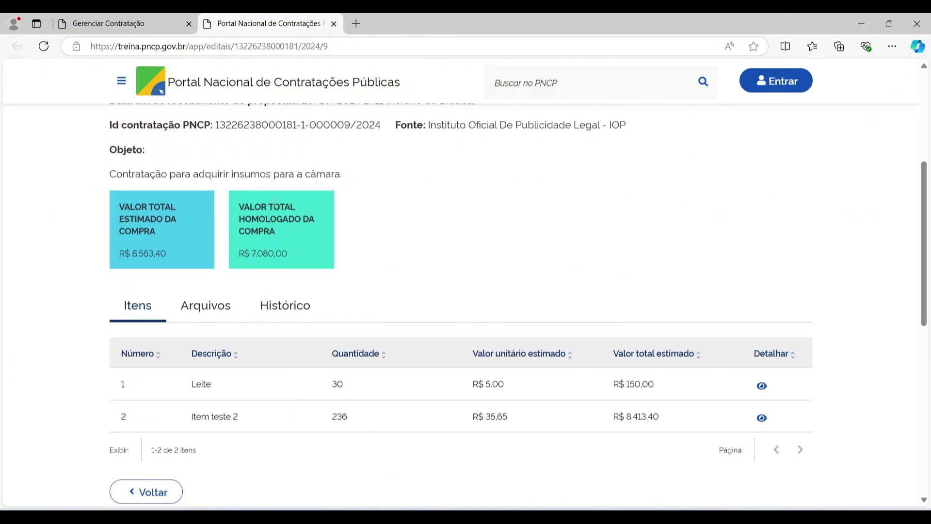
- Check items 2 and 1's updated results, item 1 now Cancelado, then return to Gerenciar Contratação
{"action": "left_click", "coordinate": [762, 418]}
{"action": "scroll", "coordinate": [728, 339], "scroll_direction": "down", "scroll_amount": 1}
{"action": "scroll", "coordinate": [625, 301], "scroll_direction": "down", "scroll_amount": 1}
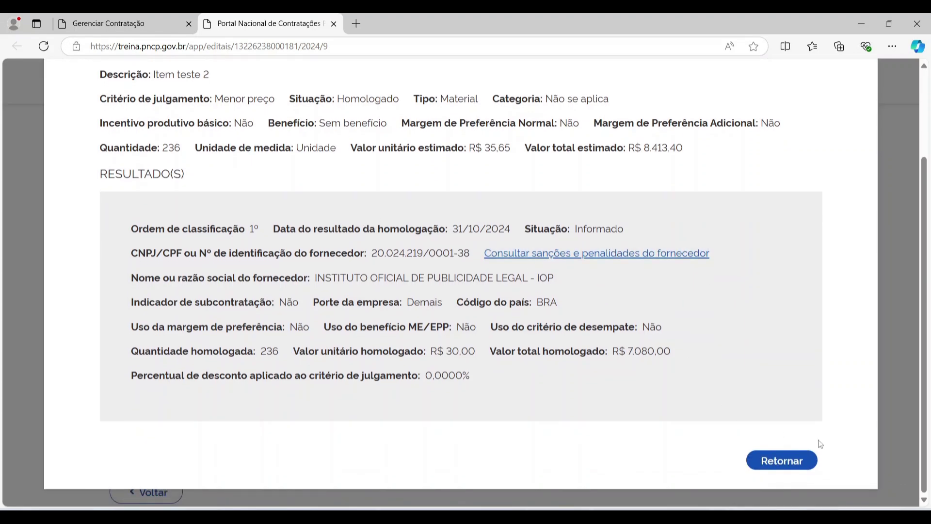
{"action": "left_click", "coordinate": [814, 455]}
{"action": "left_click", "coordinate": [759, 386]}
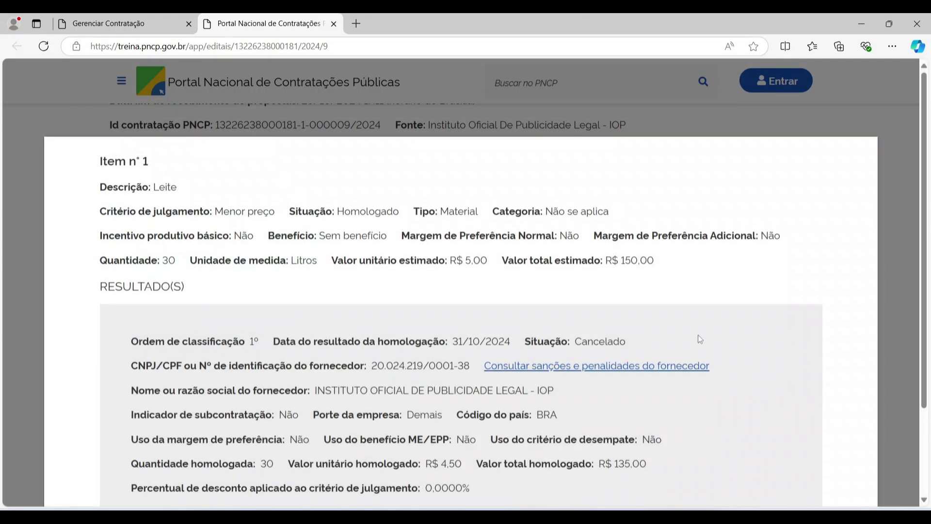
{"action": "scroll", "coordinate": [700, 340], "scroll_direction": "down", "scroll_amount": 2}
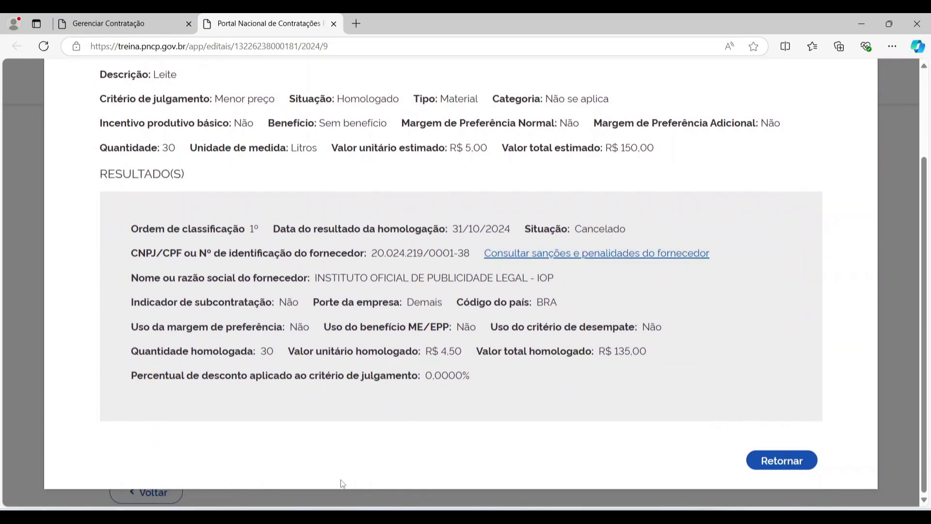
{"action": "left_click", "coordinate": [801, 465]}
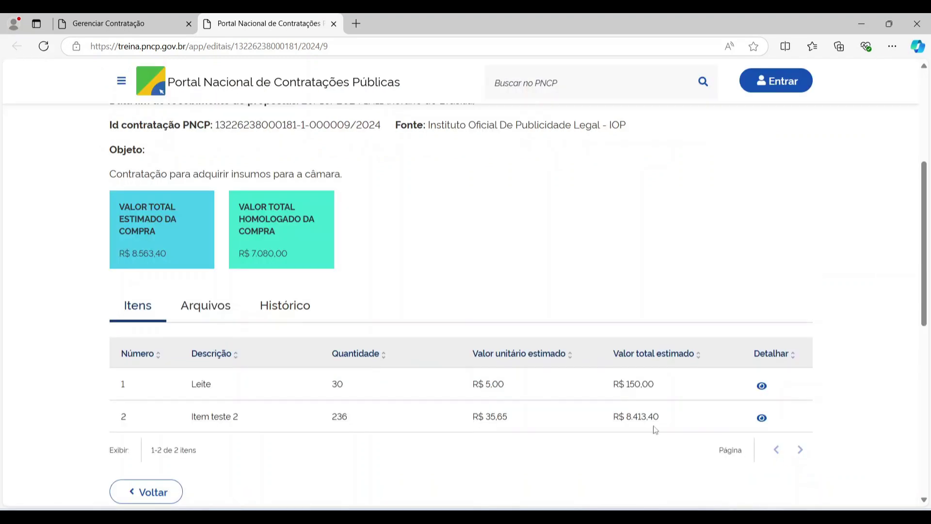
{"action": "left_click", "coordinate": [146, 15]}
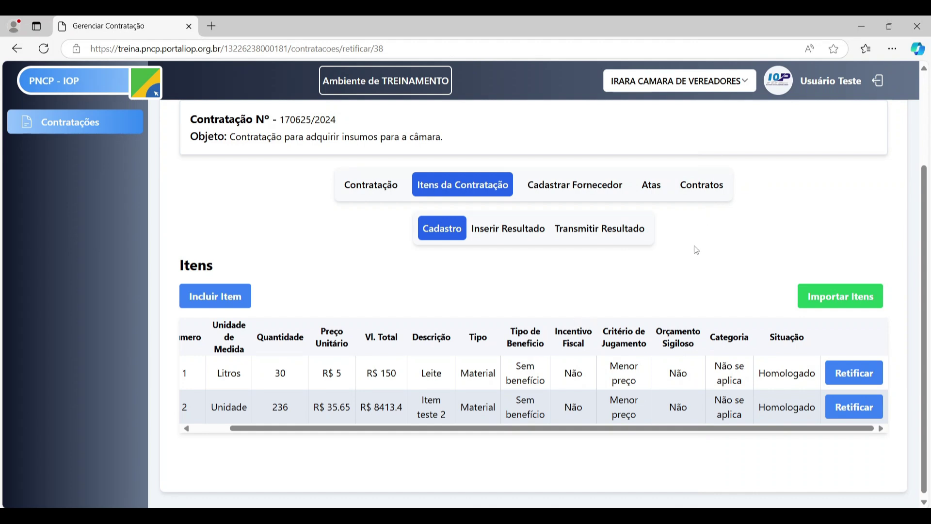
- Go to the Atas section of contratação 170625/2024 and start a new ata with Incluir Ata
{"action": "left_click", "coordinate": [645, 190]}
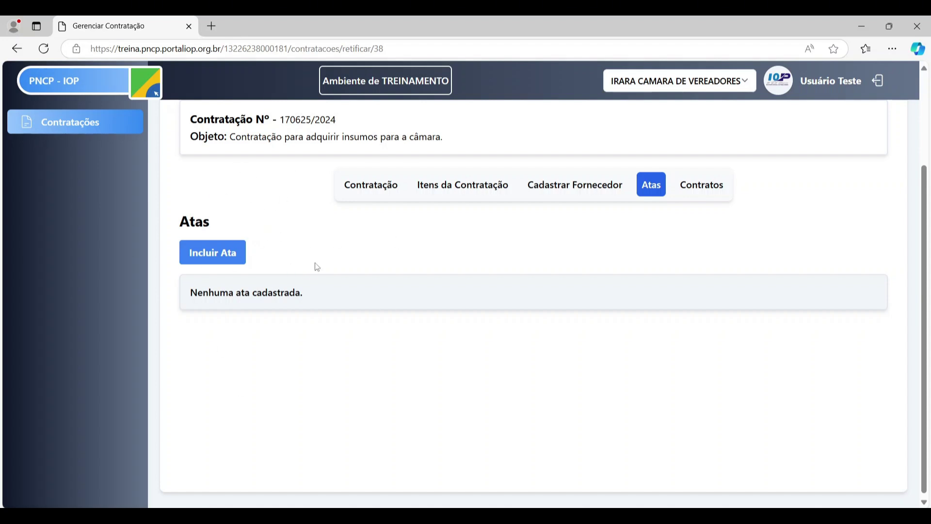
{"action": "scroll", "coordinate": [588, 250], "scroll_direction": "up", "scroll_amount": 3}
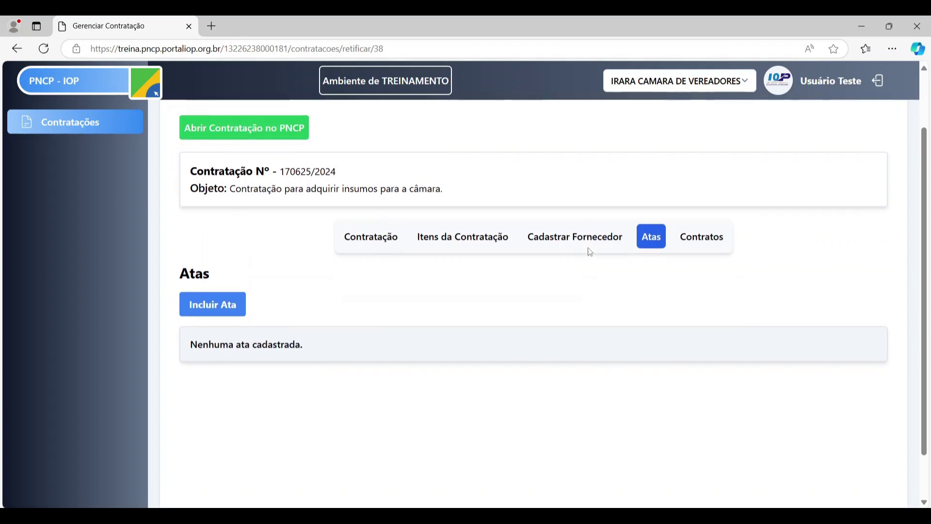
{"action": "scroll", "coordinate": [578, 254], "scroll_direction": "down", "scroll_amount": 1}
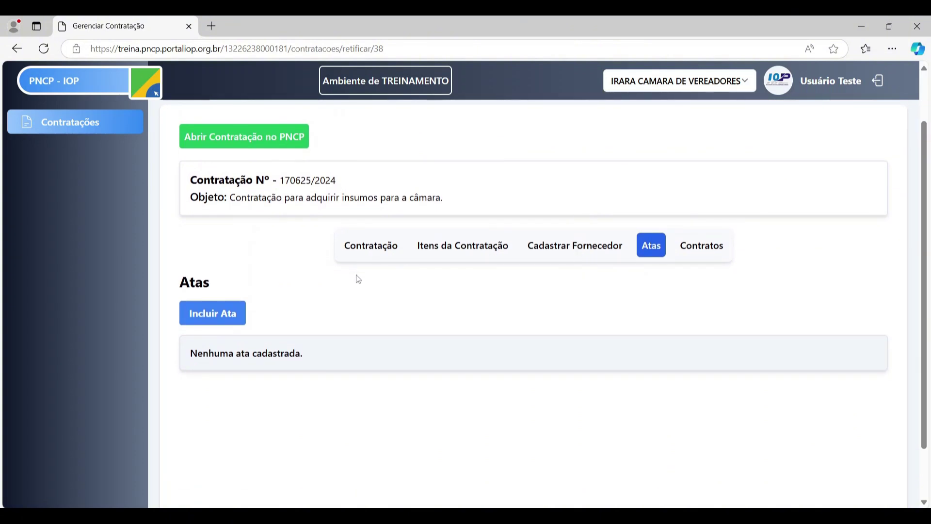
{"action": "scroll", "coordinate": [349, 274], "scroll_direction": "down", "scroll_amount": 1}
{"action": "scroll", "coordinate": [343, 271], "scroll_direction": "up", "scroll_amount": 1}
{"action": "left_click", "coordinate": [197, 322]}
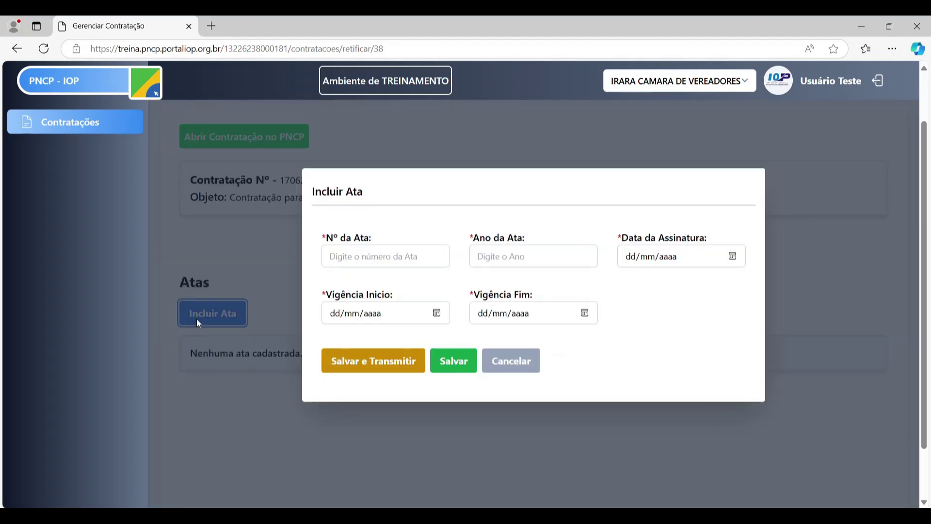
- Enter ata number 002 and year 2024
{"action": "left_click", "coordinate": [377, 257]}
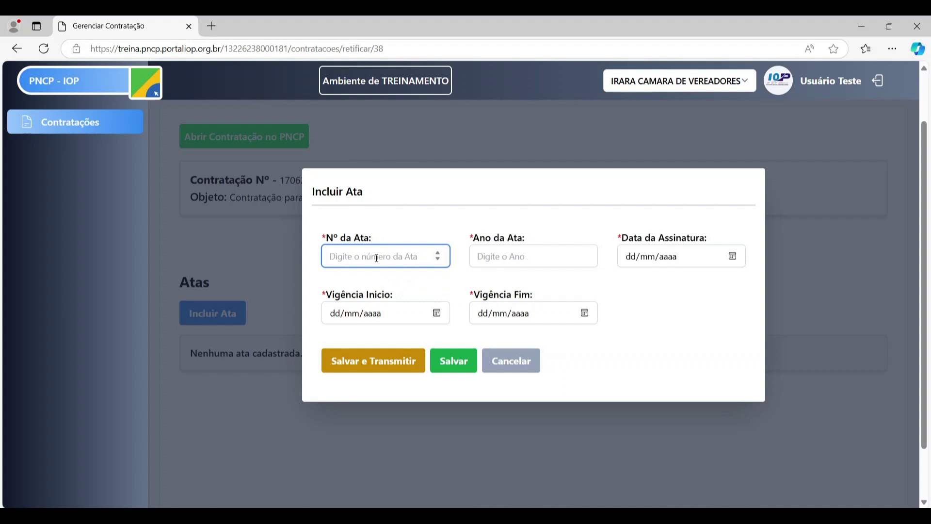
{"action": "type", "text": "0"}
{"action": "key", "text": "Tab"}
{"action": "key", "text": "Tab"}
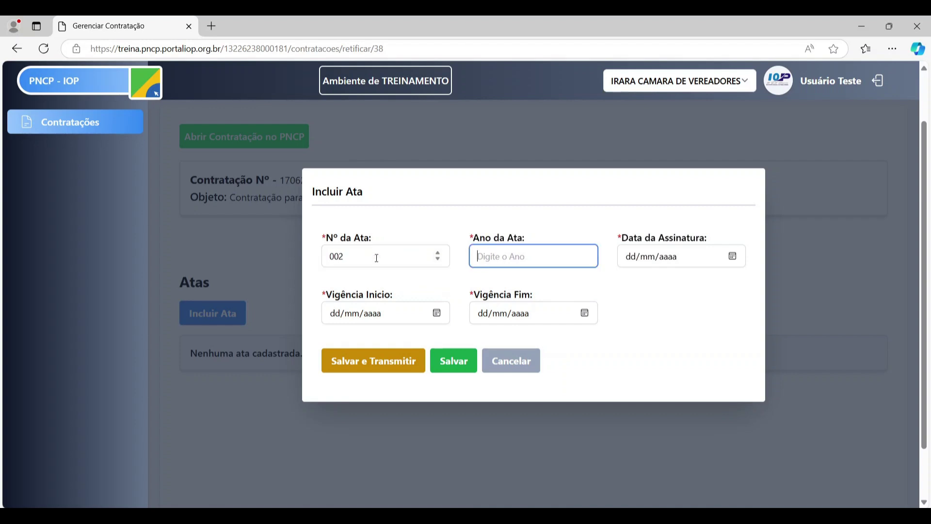
{"action": "left_click", "coordinate": [492, 252]}
{"action": "type", "text": "2024"}
- Set signature 31/10/2024 and validity 31/10/2024 to 31/10/2025, then save and transmit to PNCP
{"action": "left_click", "coordinate": [737, 257]}
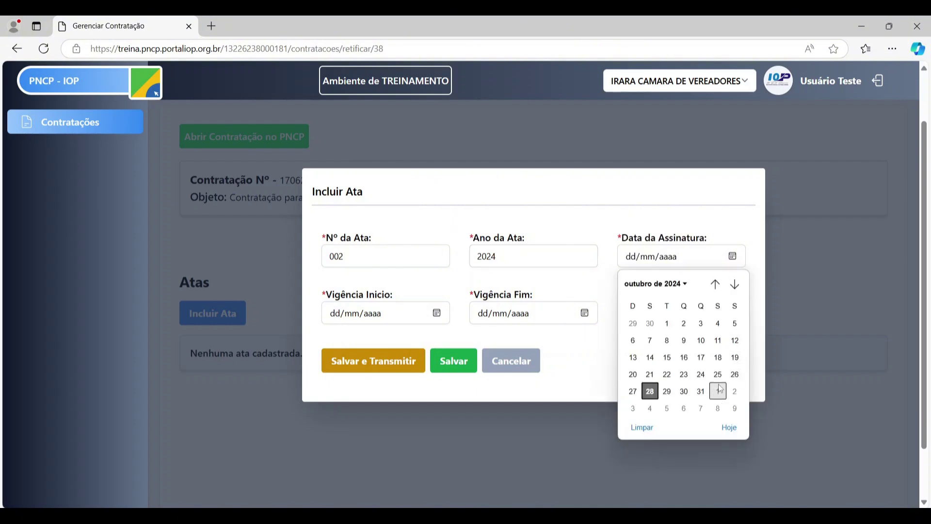
{"action": "left_click", "coordinate": [701, 392]}
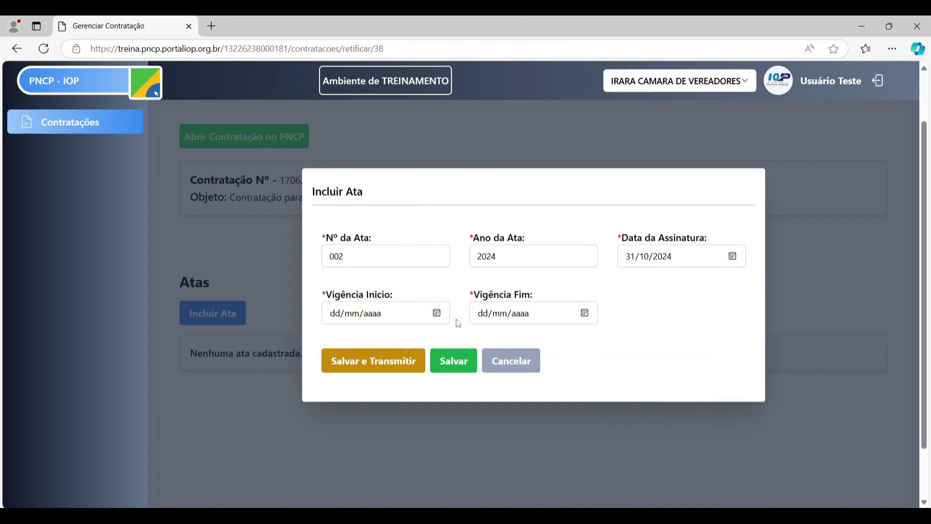
{"action": "left_click", "coordinate": [438, 314]}
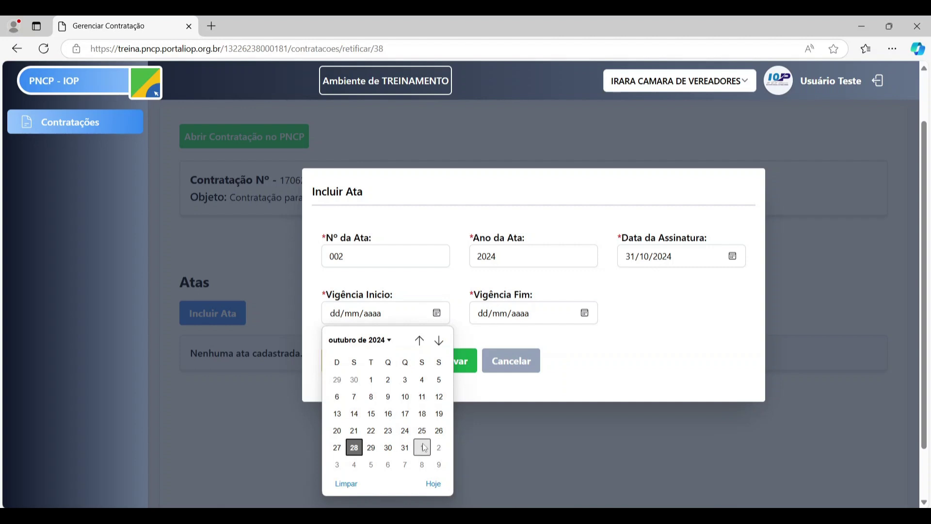
{"action": "left_click", "coordinate": [405, 447]}
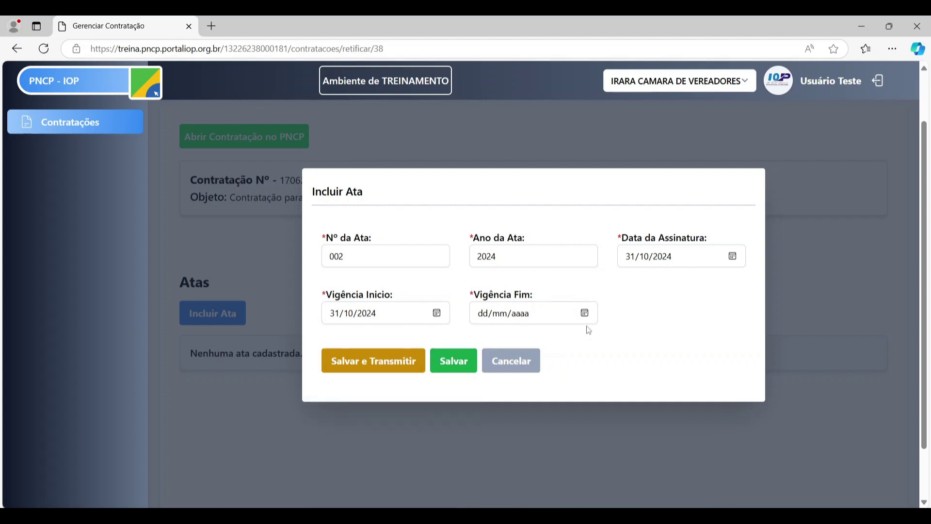
{"action": "left_click", "coordinate": [586, 313]}
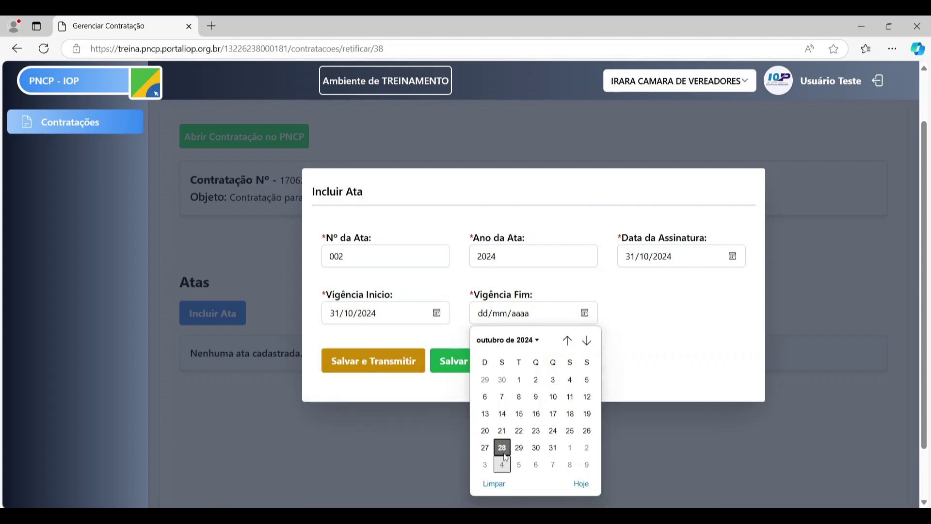
{"action": "left_click", "coordinate": [553, 447]}
{"action": "left_click", "coordinate": [521, 319]}
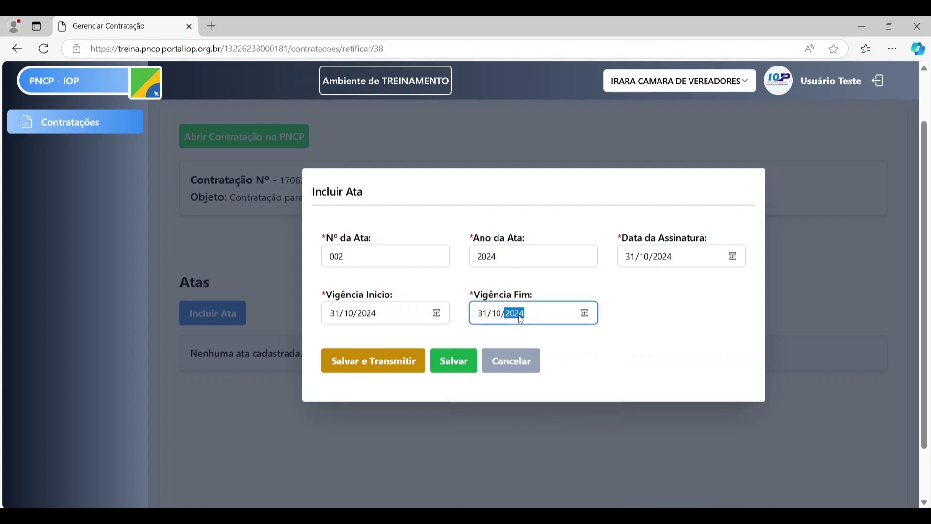
{"action": "type", "text": "2025"}
{"action": "left_click", "coordinate": [653, 313]}
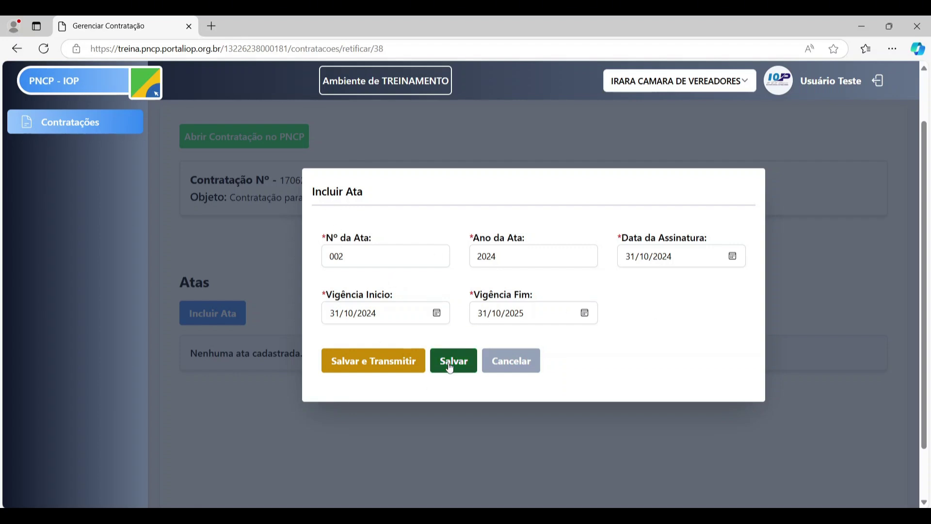
{"action": "left_click", "coordinate": [367, 360]}
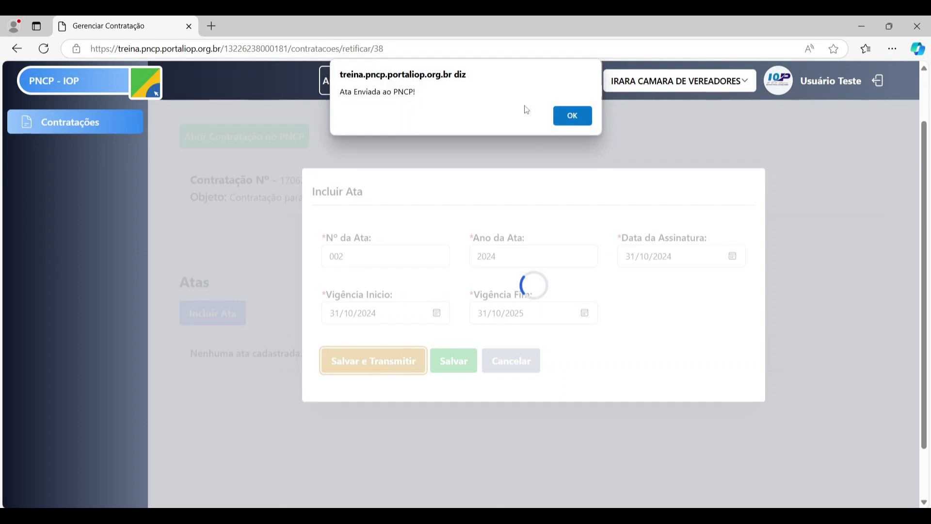
{"action": "left_click", "coordinate": [571, 117]}
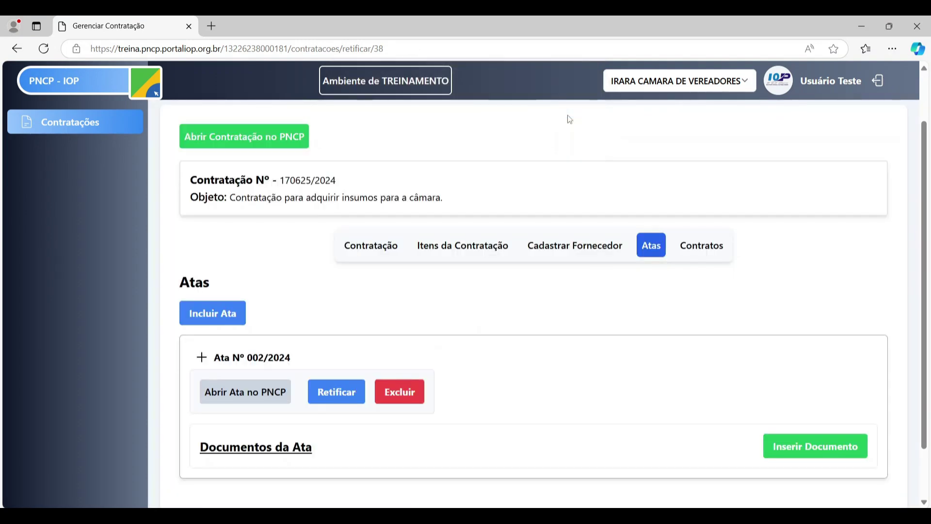
{"action": "scroll", "coordinate": [433, 252], "scroll_direction": "down", "scroll_amount": 1}
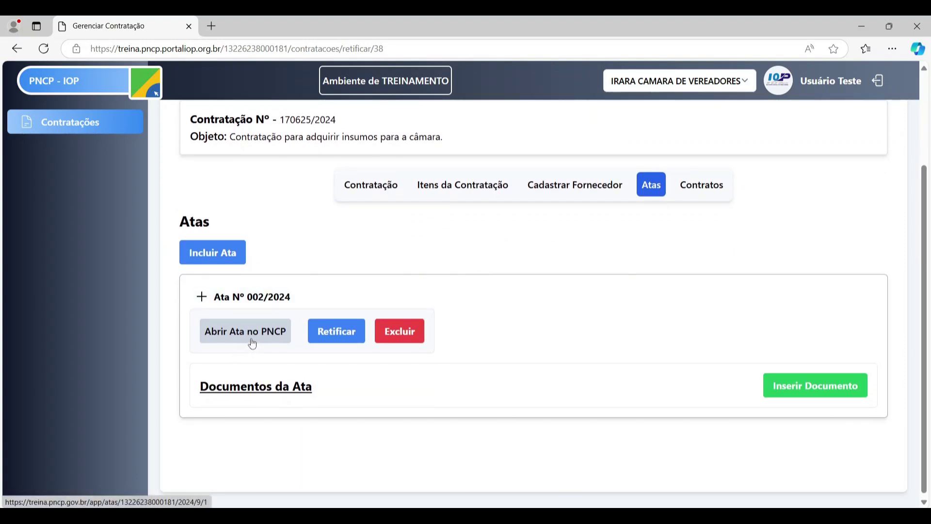
{"action": "left_click", "coordinate": [252, 342]}
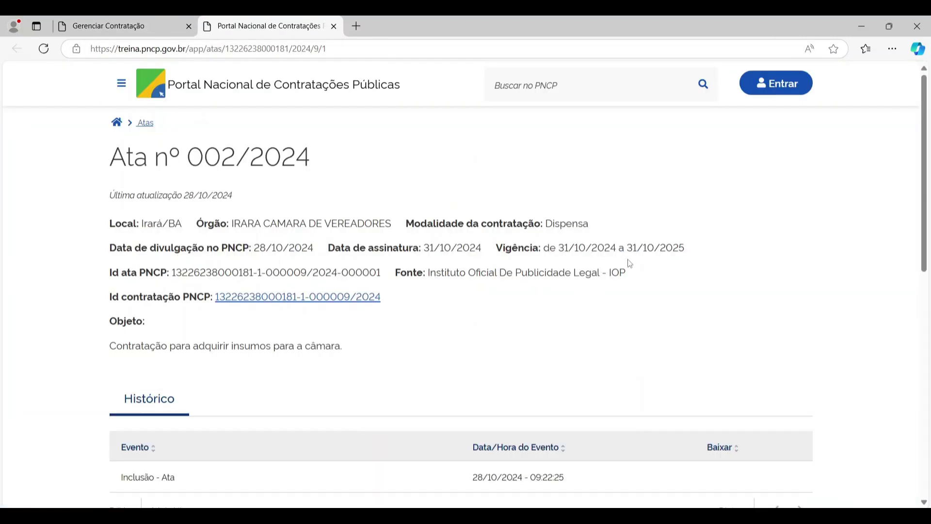
{"action": "scroll", "coordinate": [630, 264], "scroll_direction": "down", "scroll_amount": 1}
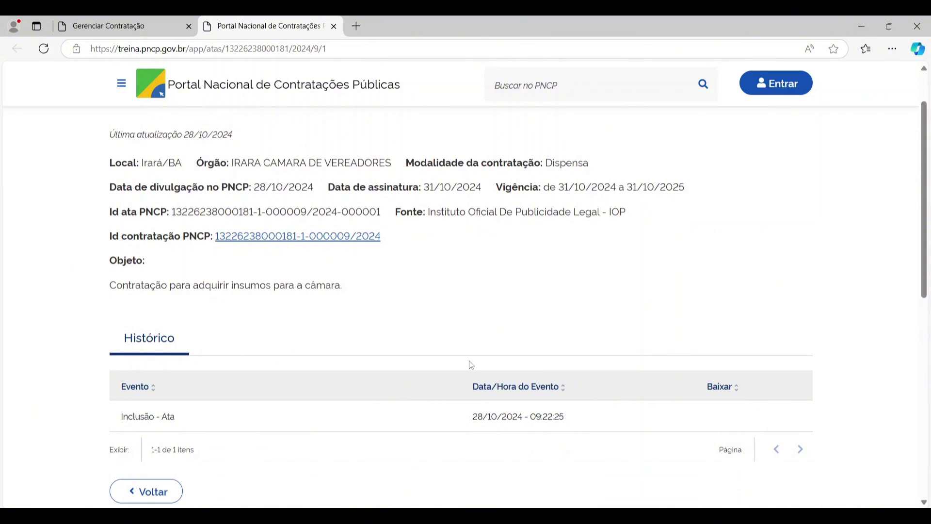
{"action": "scroll", "coordinate": [112, 260], "scroll_direction": "up", "scroll_amount": 1}
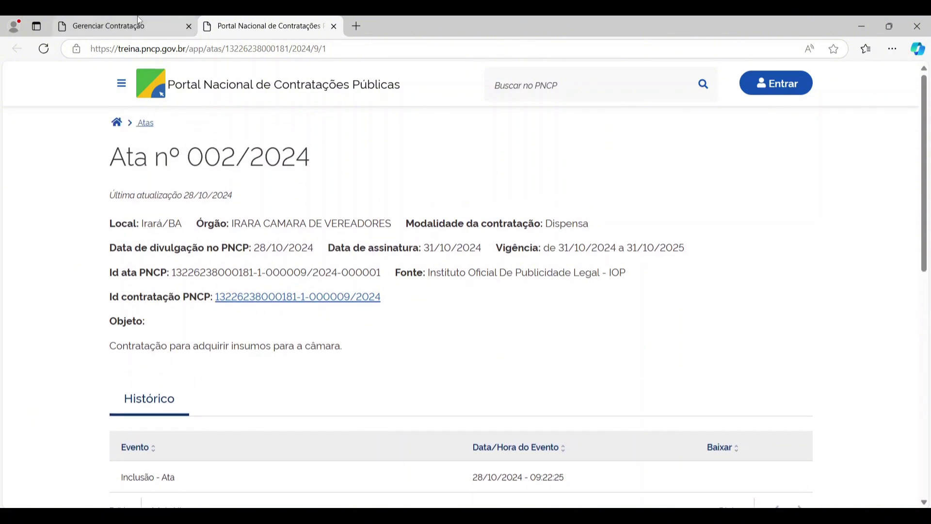
{"action": "left_click", "coordinate": [333, 27]}
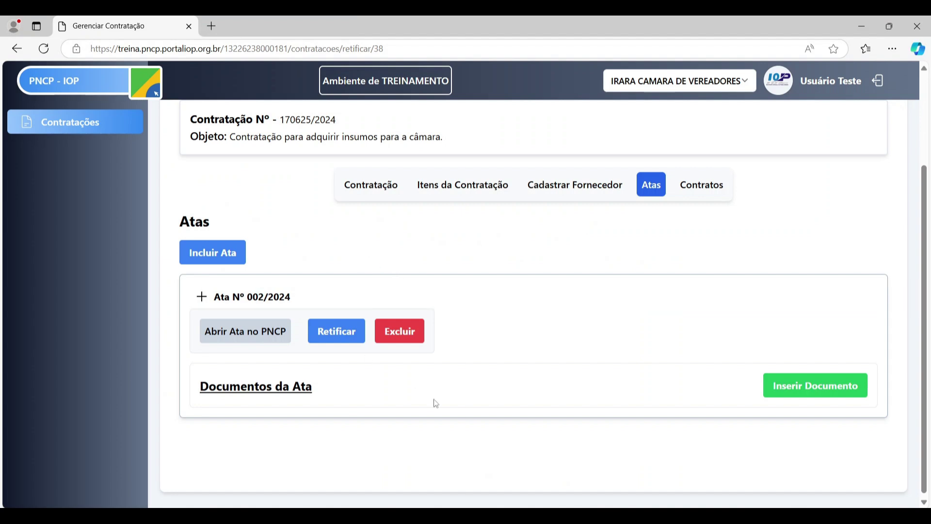
{"action": "left_click", "coordinate": [348, 331]}
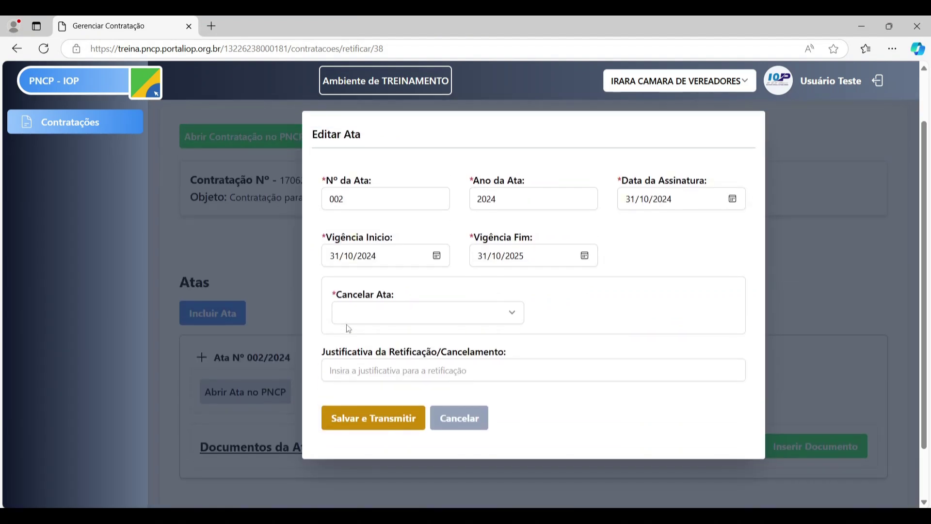
{"action": "left_click", "coordinate": [490, 315]}
{"action": "left_click", "coordinate": [438, 347]}
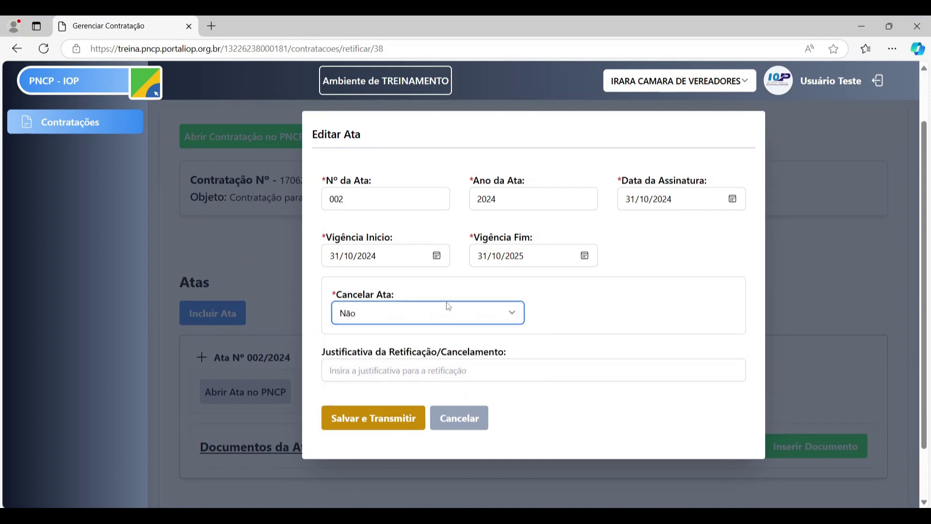
{"action": "left_click", "coordinate": [449, 310]}
{"action": "left_click", "coordinate": [438, 333]}
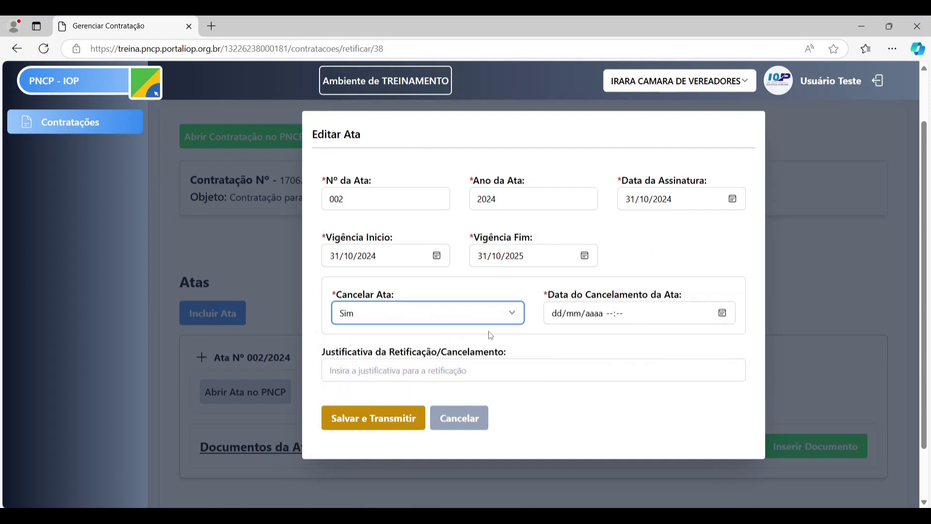
{"action": "left_click", "coordinate": [722, 313]}
{"action": "left_click", "coordinate": [590, 302]}
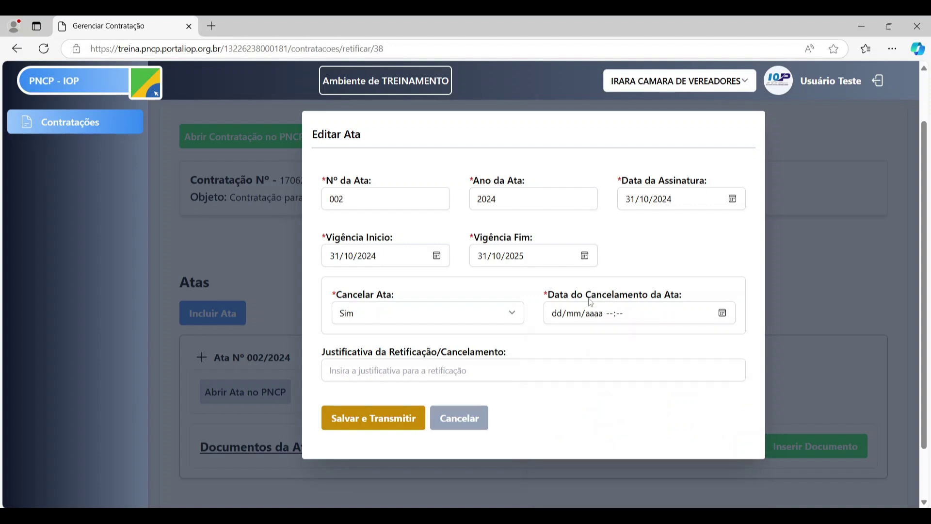
{"action": "left_click", "coordinate": [500, 317]}
{"action": "left_click", "coordinate": [437, 349]}
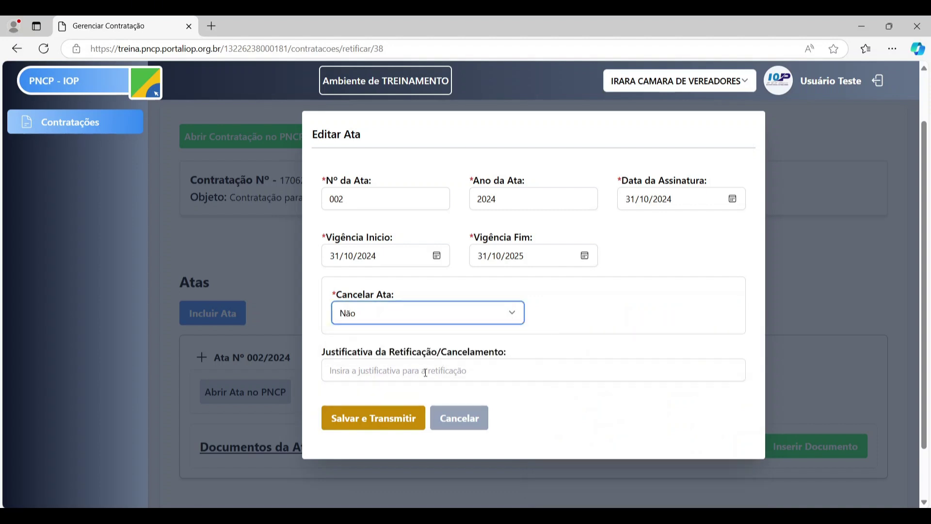
{"action": "left_click", "coordinate": [455, 417]}
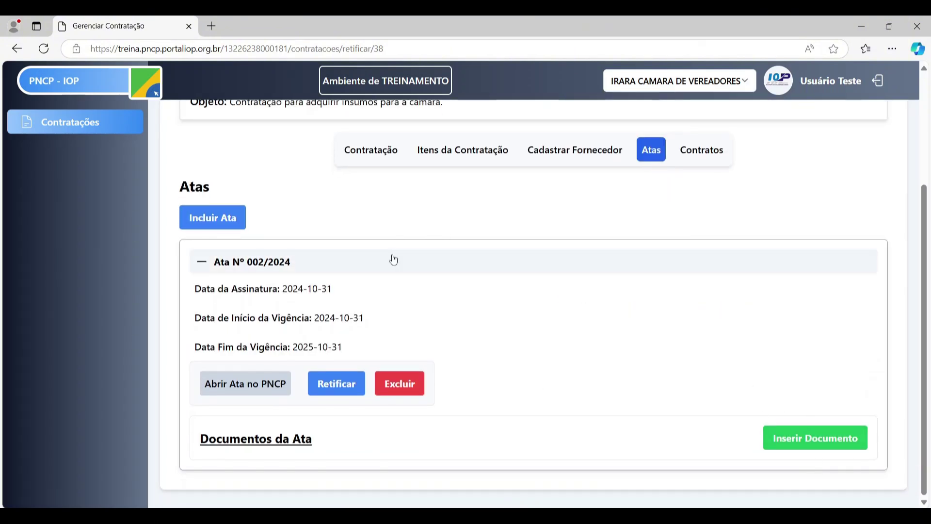
{"action": "left_click", "coordinate": [394, 261]}
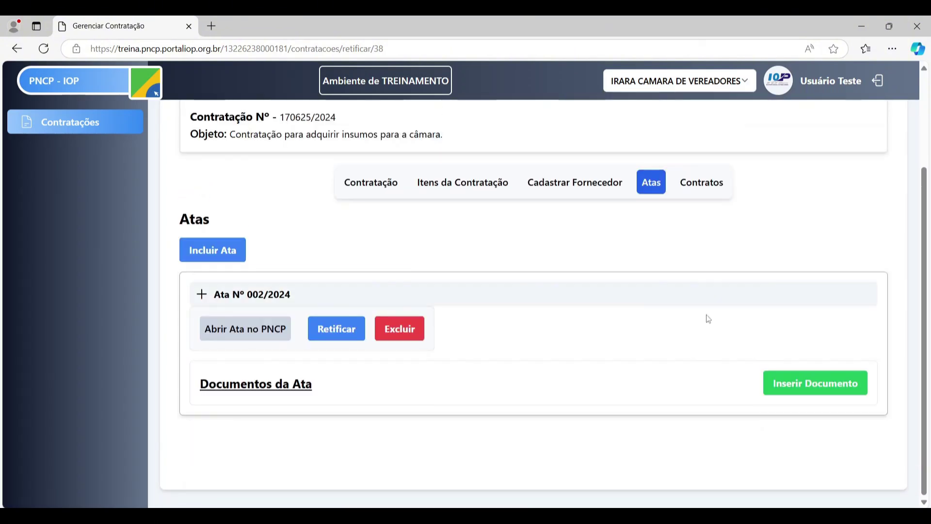
- Attach the file Ata 003-2024 - SRP to the ata
{"action": "left_click", "coordinate": [816, 392]}
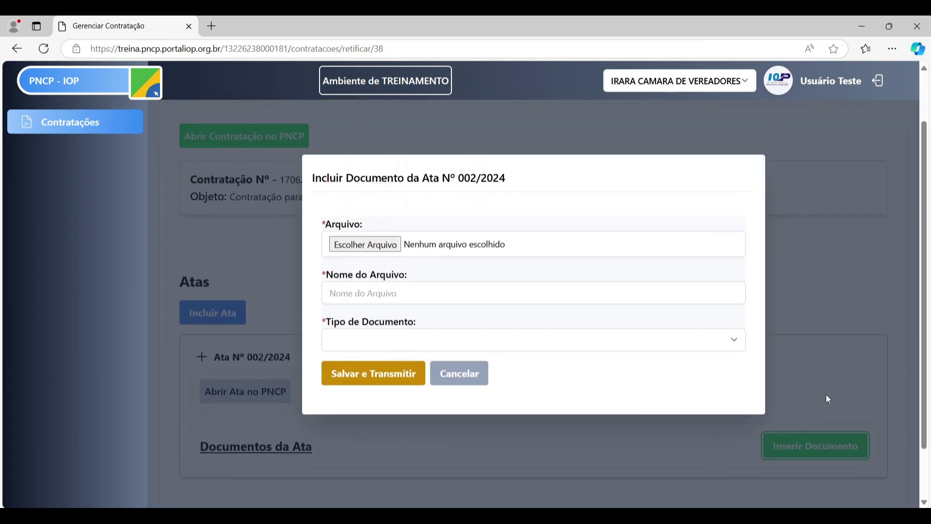
{"action": "left_click", "coordinate": [366, 303]}
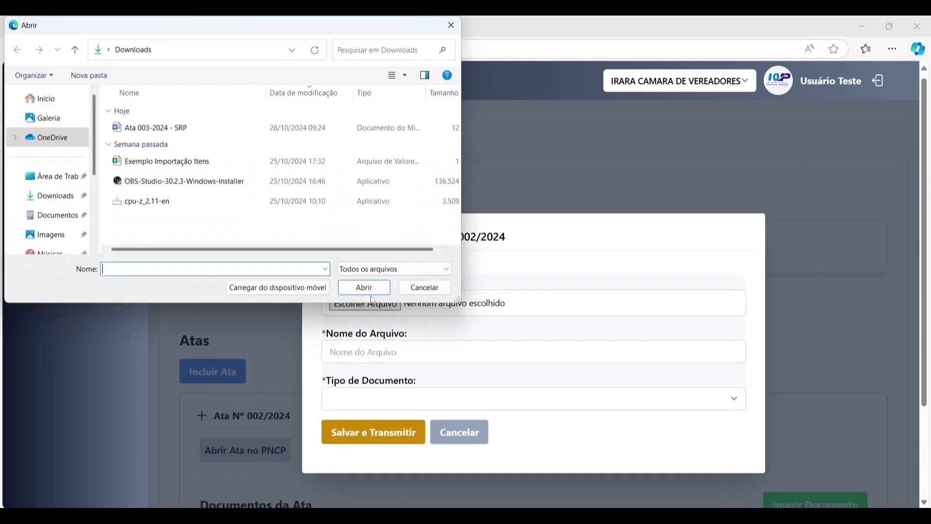
{"action": "left_click", "coordinate": [159, 130]}
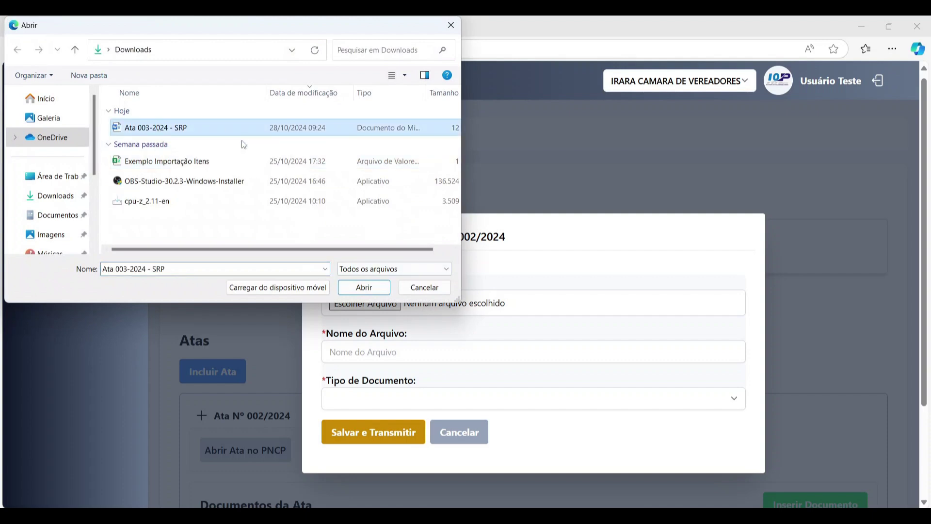
{"action": "left_click", "coordinate": [366, 288]}
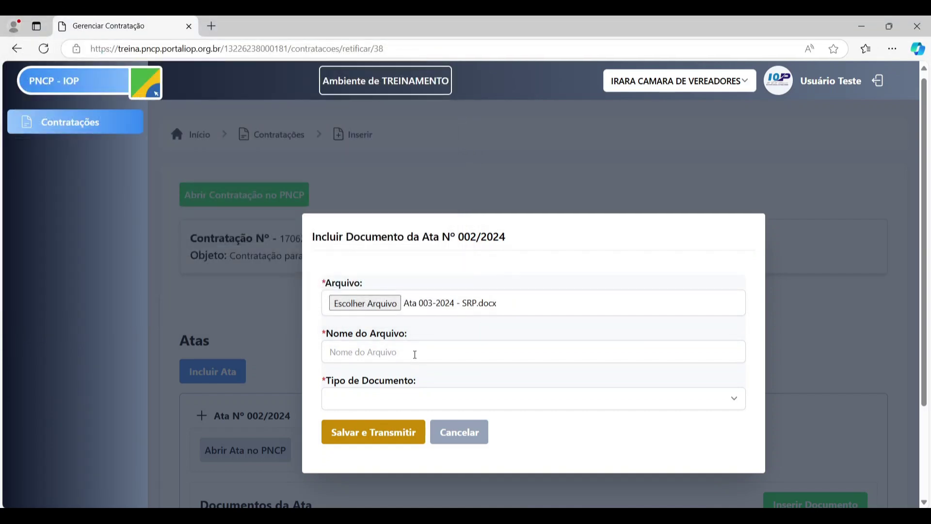
- Name the document 'Ata 003', type Ata de Registro de Preço, and transmit it to PNCP
{"action": "left_click", "coordinate": [415, 353]}
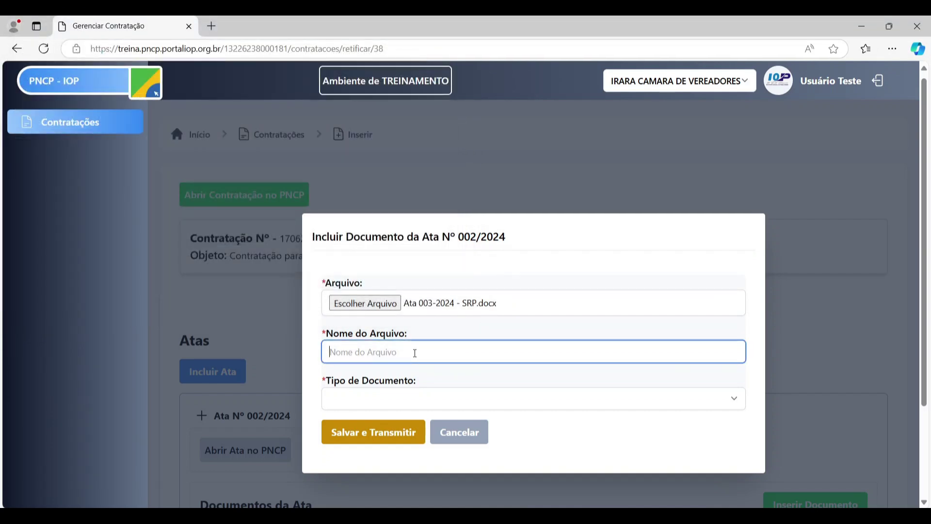
{"action": "type", "text": "Ata 003"}
{"action": "left_click", "coordinate": [407, 401]}
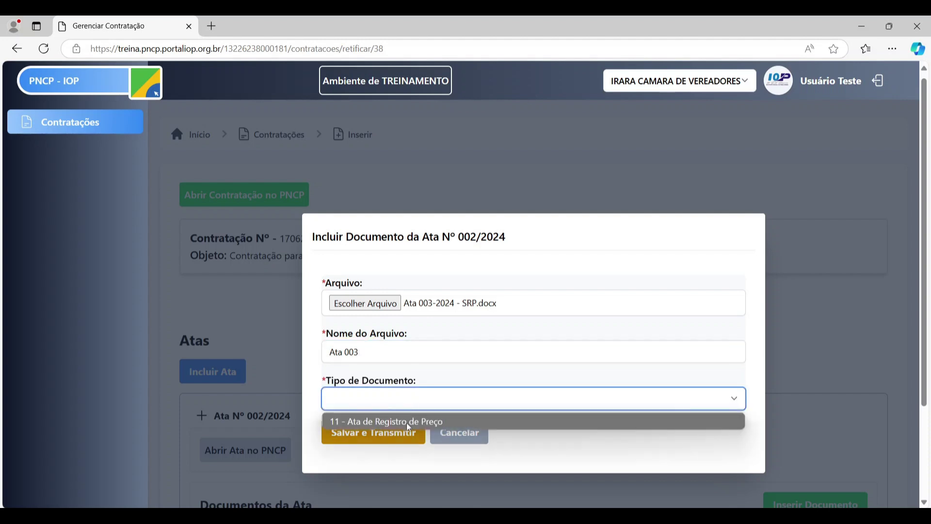
{"action": "left_click", "coordinate": [409, 422]}
{"action": "scroll", "coordinate": [444, 376], "scroll_direction": "down", "scroll_amount": 2}
{"action": "scroll", "coordinate": [444, 376], "scroll_direction": "up", "scroll_amount": 1}
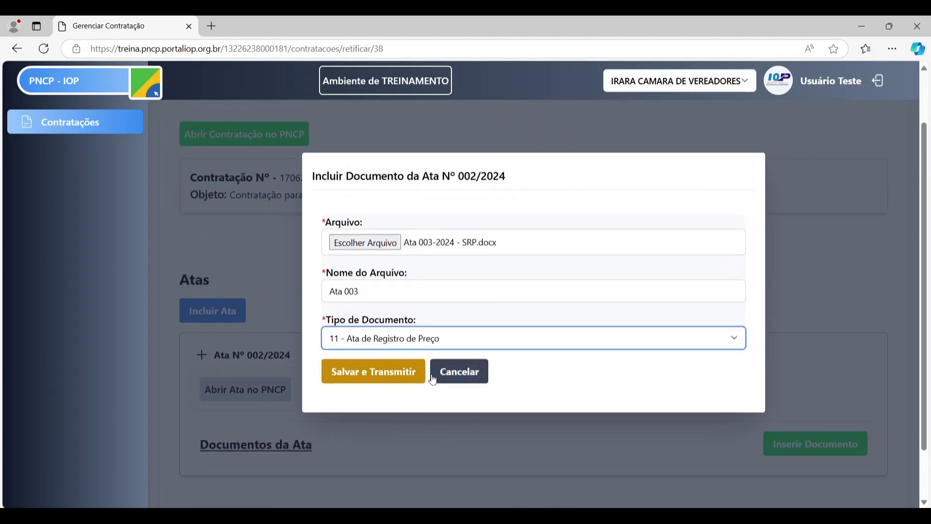
{"action": "left_click", "coordinate": [416, 373]}
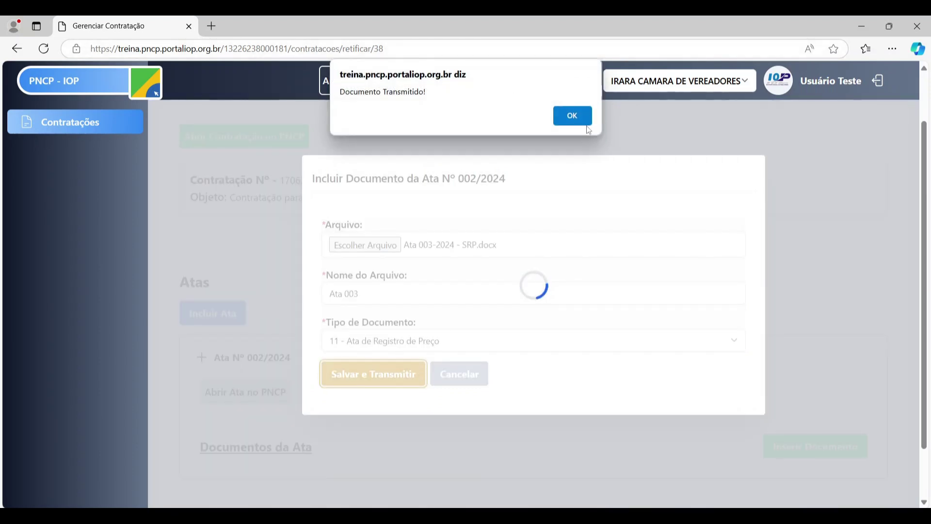
{"action": "left_click", "coordinate": [583, 119]}
{"action": "scroll", "coordinate": [588, 156], "scroll_direction": "down", "scroll_amount": 1}
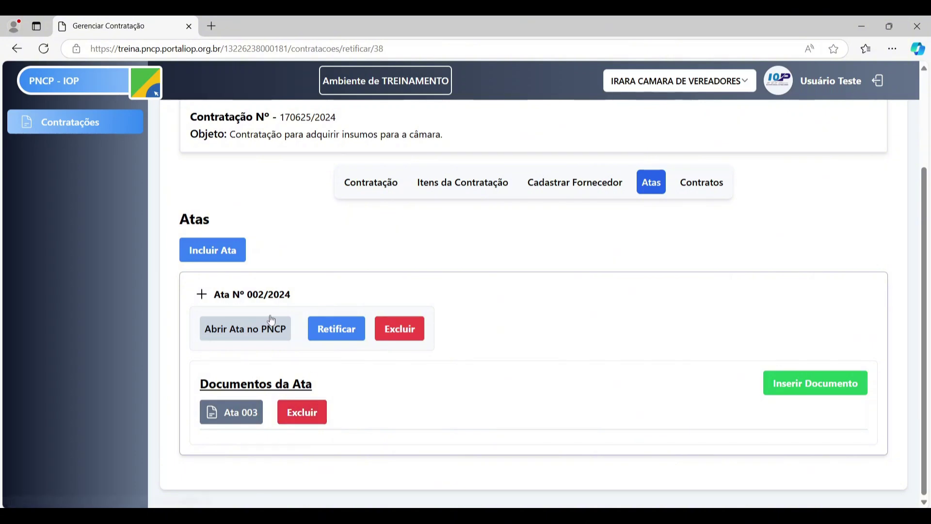
- View Ata nº 002/2024 on the PNCP portal, checking its Arquivos and Histórico
{"action": "left_click", "coordinate": [260, 334]}
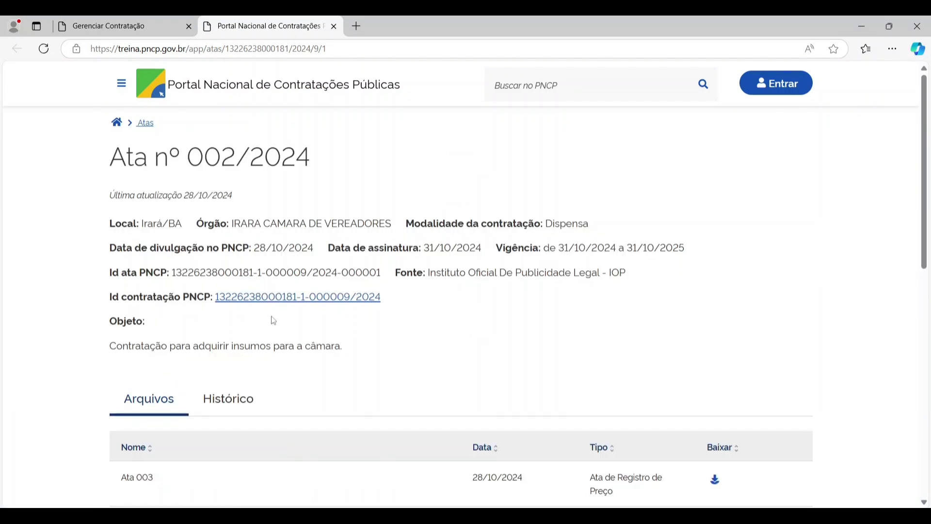
{"action": "scroll", "coordinate": [322, 286], "scroll_direction": "down", "scroll_amount": 3}
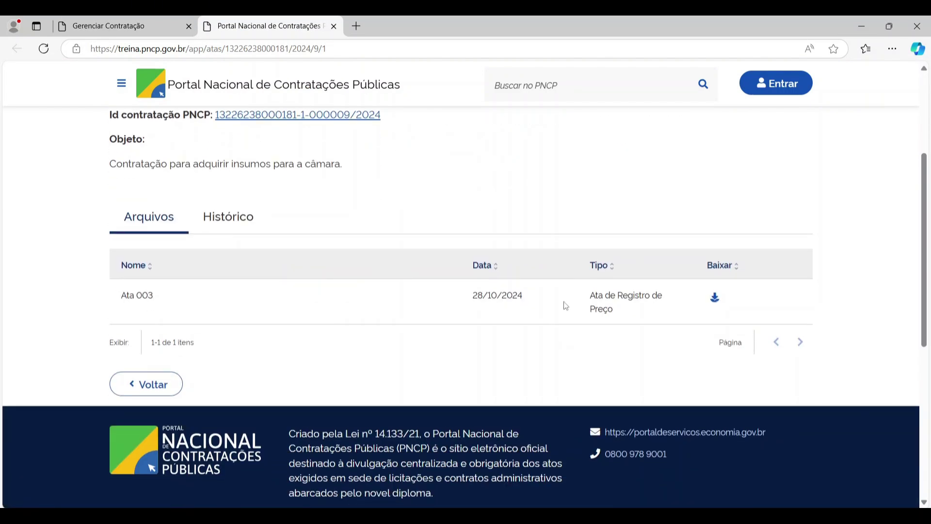
{"action": "scroll", "coordinate": [733, 388], "scroll_direction": "up", "scroll_amount": 1}
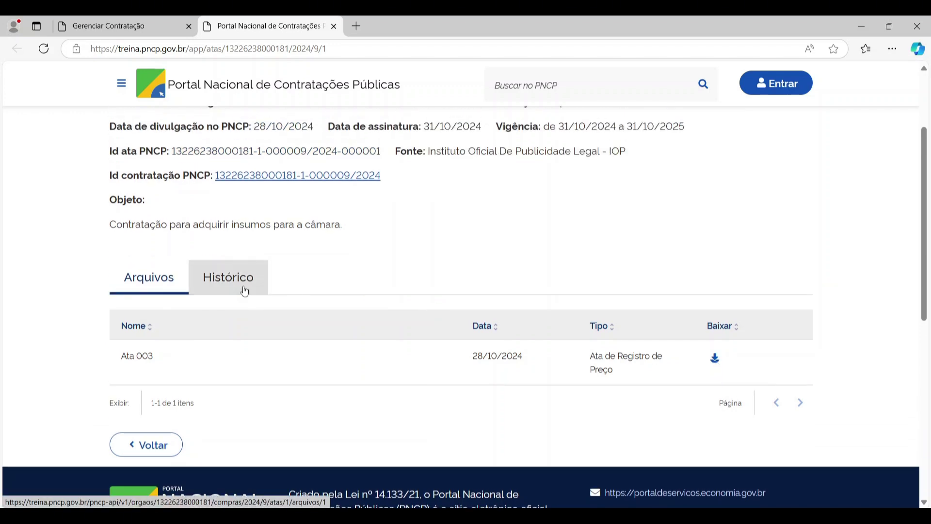
{"action": "left_click", "coordinate": [229, 277]}
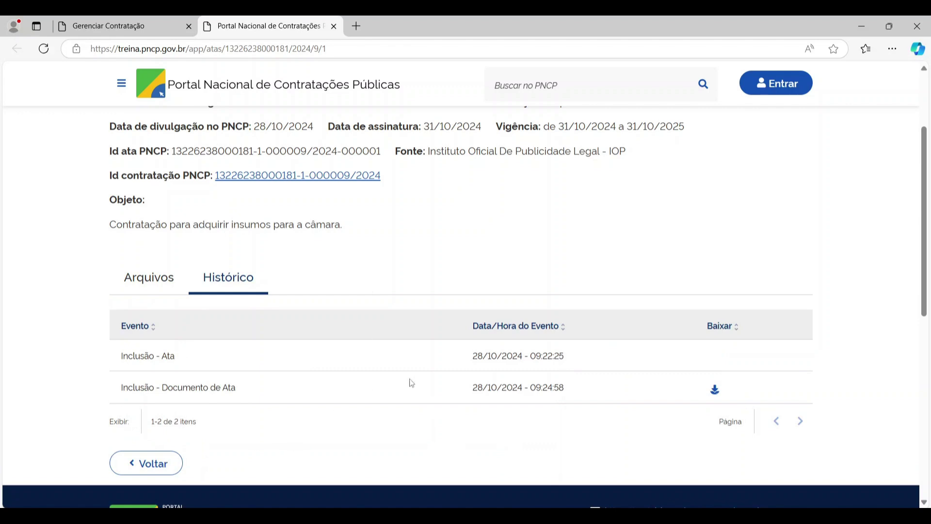
- Return to contratação management, opening and cancelling a new ata form
{"action": "left_click", "coordinate": [334, 26]}
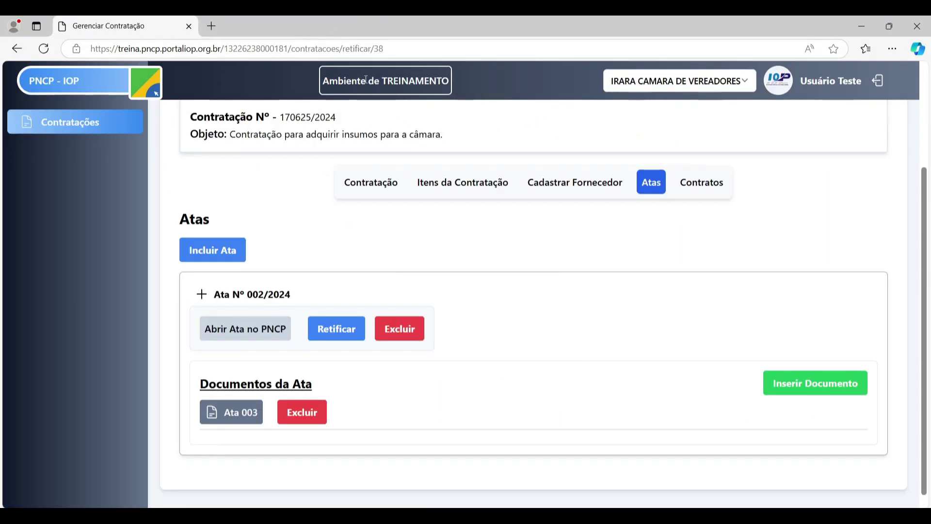
{"action": "scroll", "coordinate": [501, 380], "scroll_direction": "up", "scroll_amount": 3}
{"action": "scroll", "coordinate": [505, 379], "scroll_direction": "down", "scroll_amount": 3}
{"action": "left_click", "coordinate": [197, 245]}
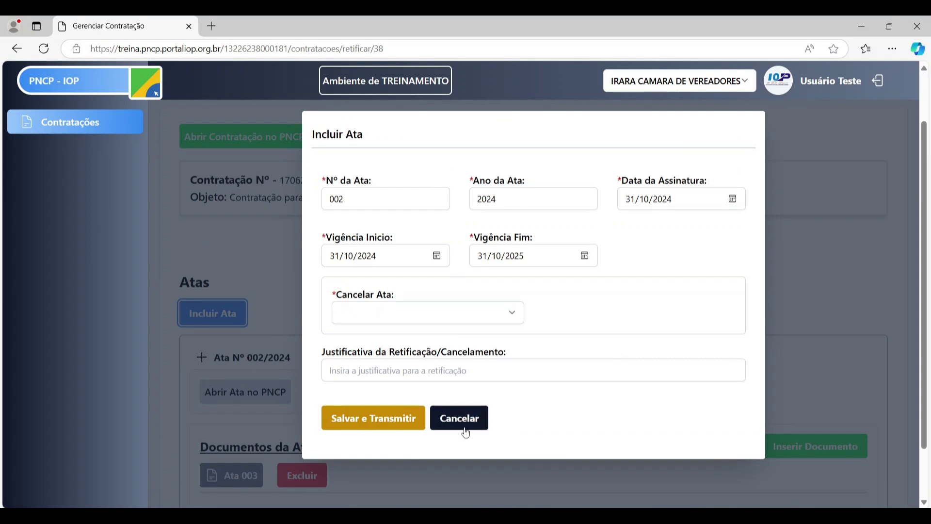
{"action": "left_click", "coordinate": [466, 421]}
- Expand Ata Nº 002/2024 to check its dates, then switch to the Contratos section
{"action": "scroll", "coordinate": [487, 211], "scroll_direction": "down", "scroll_amount": 2}
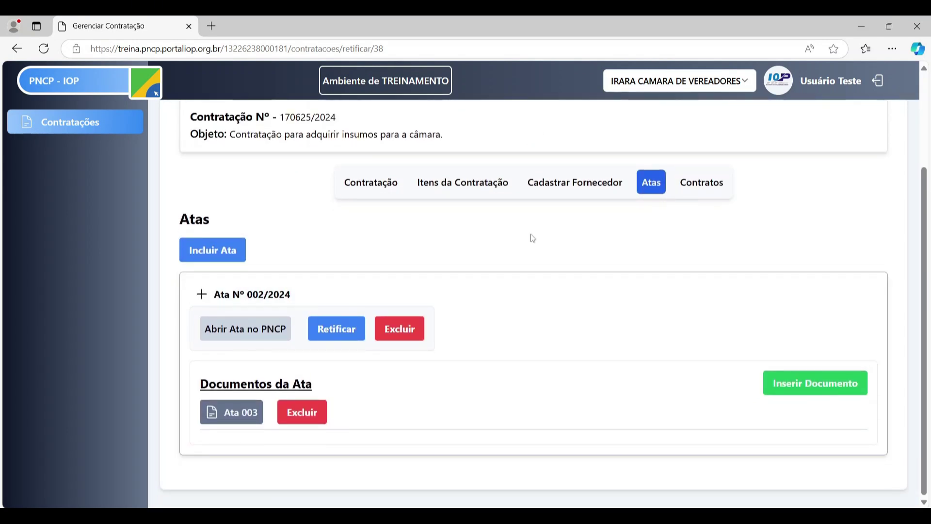
{"action": "left_click", "coordinate": [213, 296]}
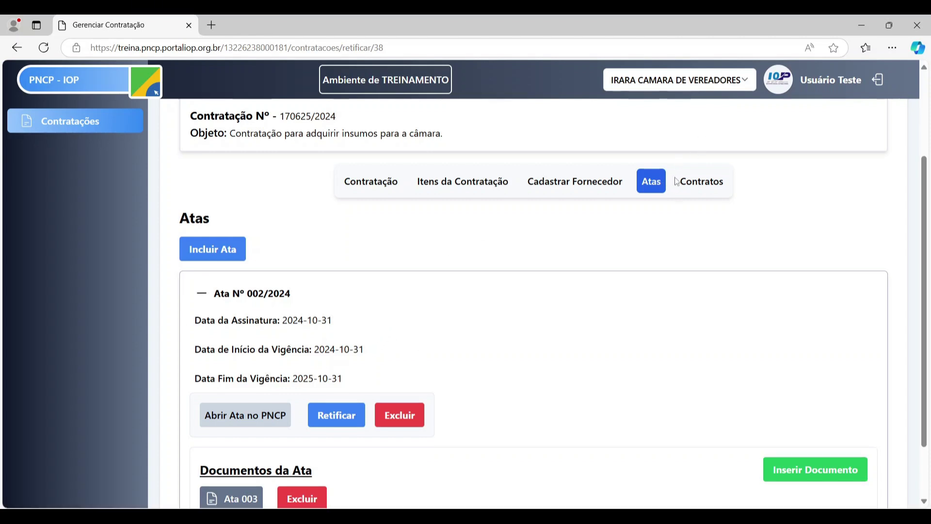
{"action": "left_click", "coordinate": [697, 184]}
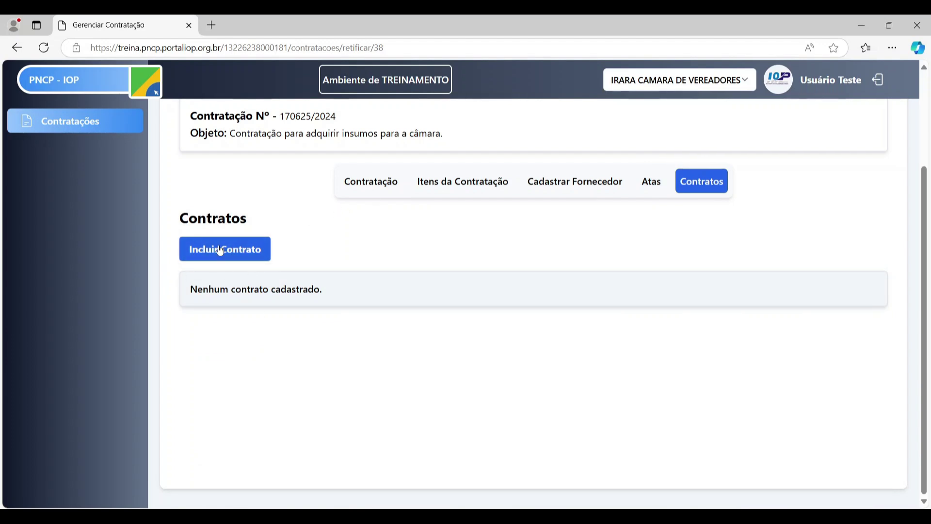
{"action": "left_click", "coordinate": [249, 262]}
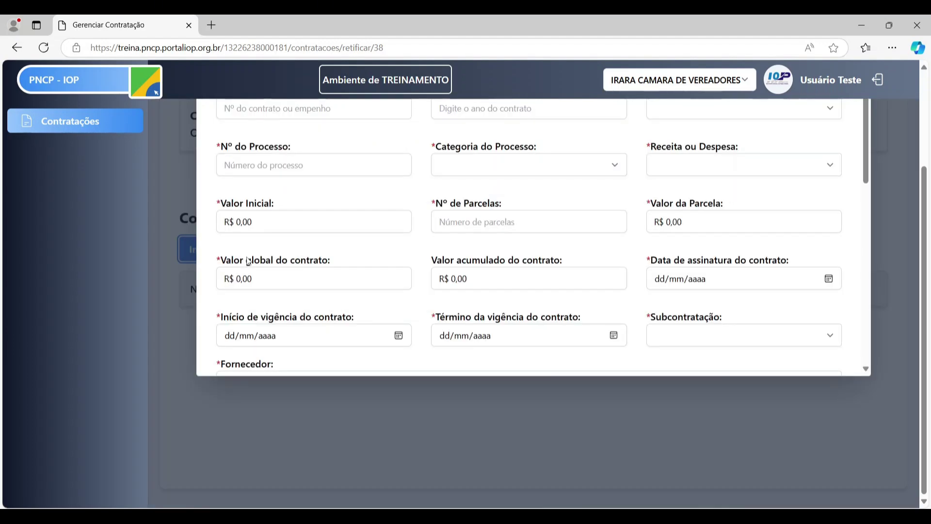
{"action": "scroll", "coordinate": [420, 235], "scroll_direction": "up", "scroll_amount": 3}
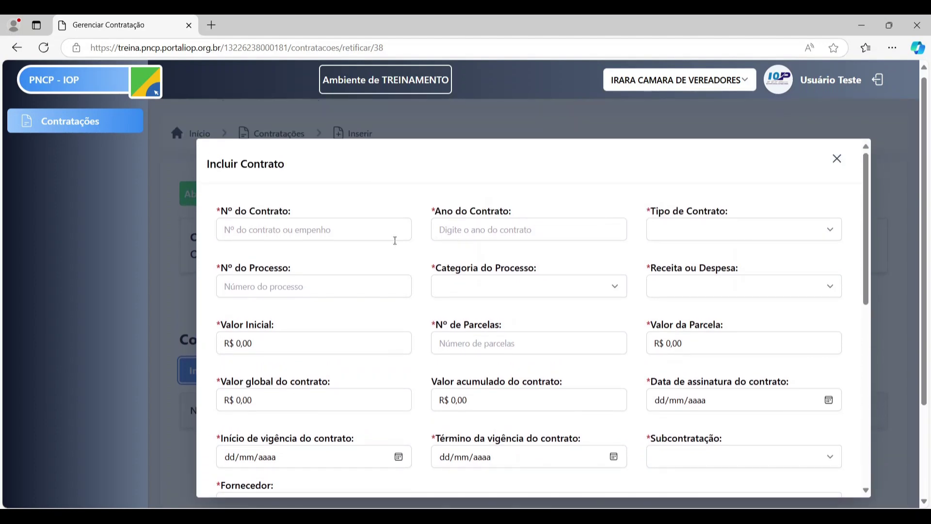
{"action": "left_click", "coordinate": [369, 230]}
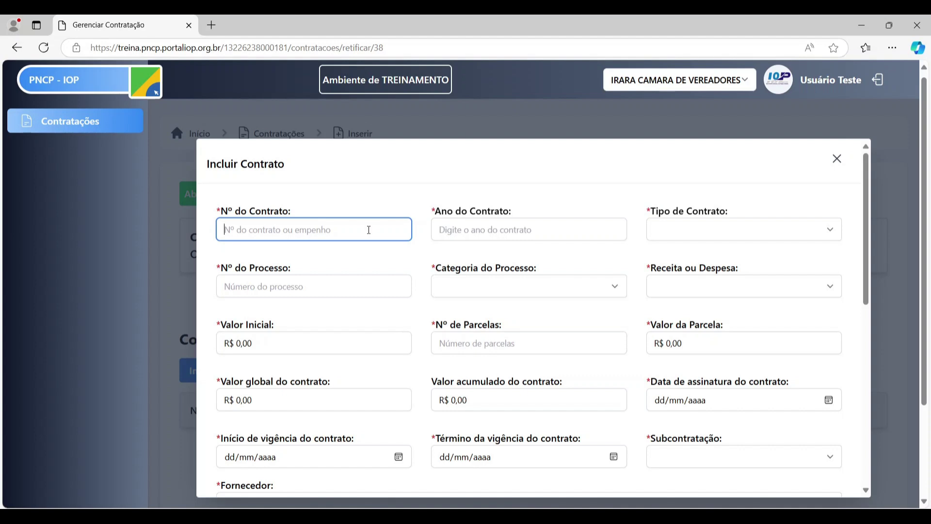
{"action": "type", "text": "04"}
{"action": "key", "text": "Tab"}
{"action": "type", "text": "20"}
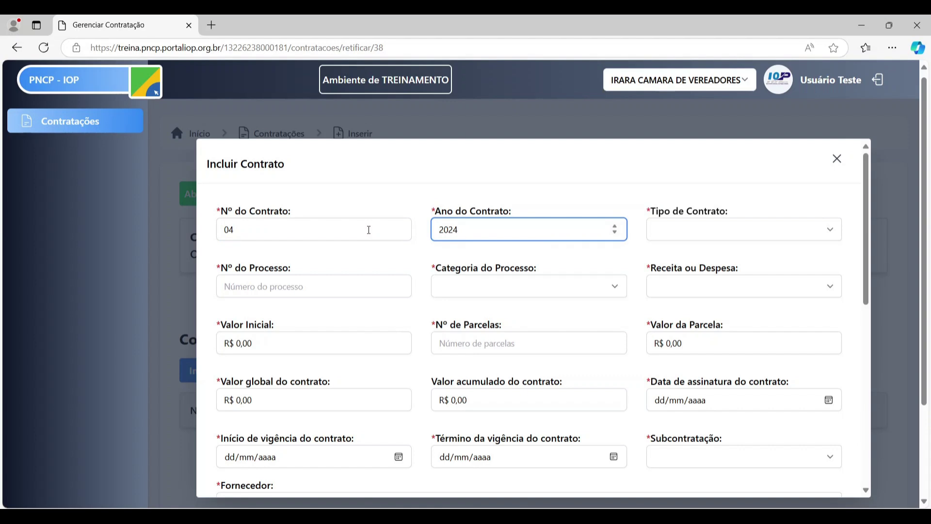
{"action": "key", "text": "Tab"}
{"action": "key", "text": "Down"}
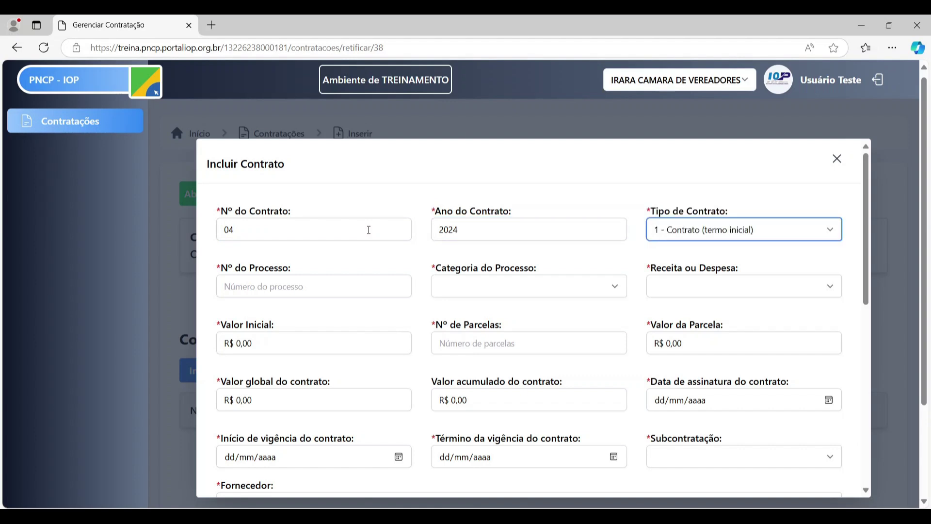
{"action": "key", "text": "Down"}
{"action": "left_click", "coordinate": [678, 229]}
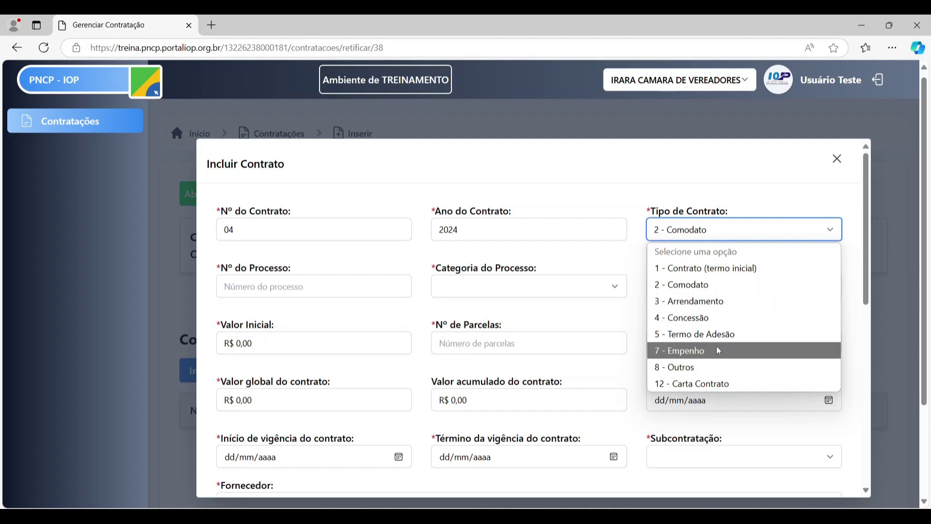
{"action": "left_click", "coordinate": [698, 268]}
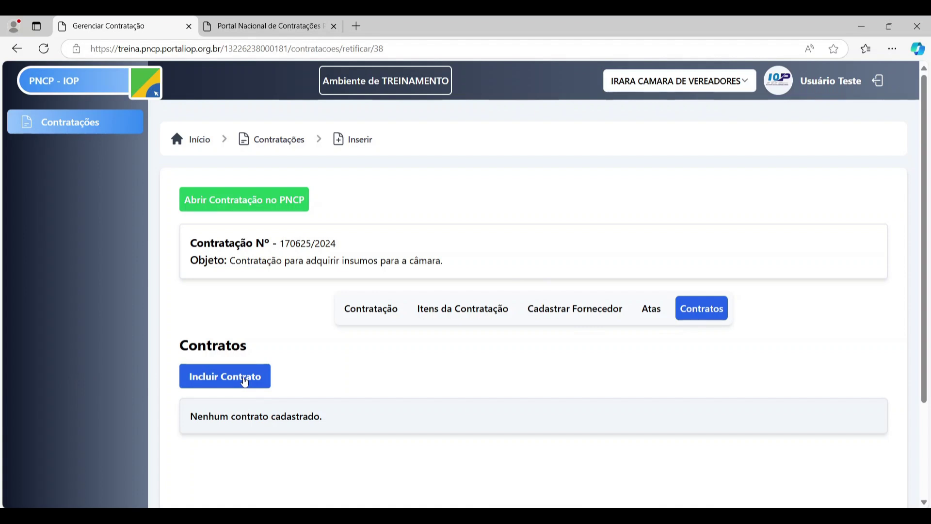
- Start a new contract with number 05 and year 2024
{"action": "left_click", "coordinate": [246, 381]}
{"action": "scroll", "coordinate": [926, 168], "scroll_direction": "down", "scroll_amount": 1}
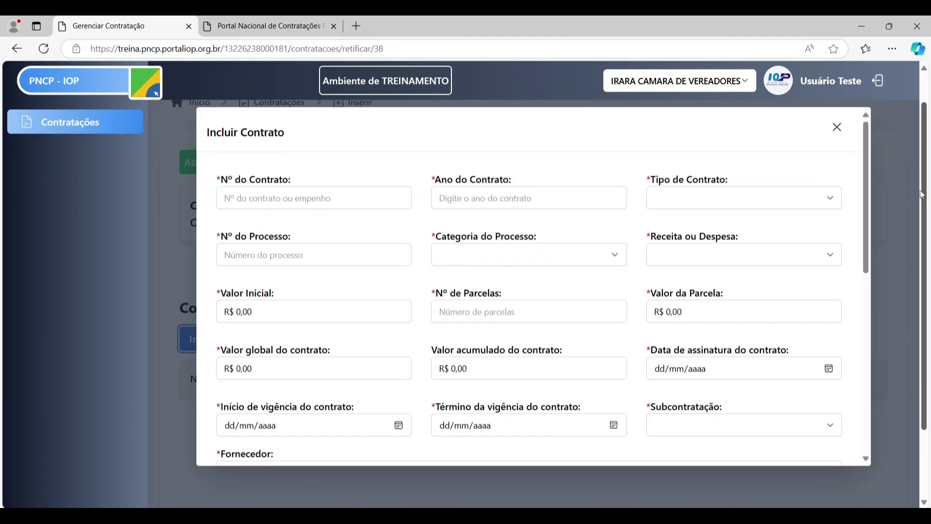
{"action": "left_click", "coordinate": [345, 214]}
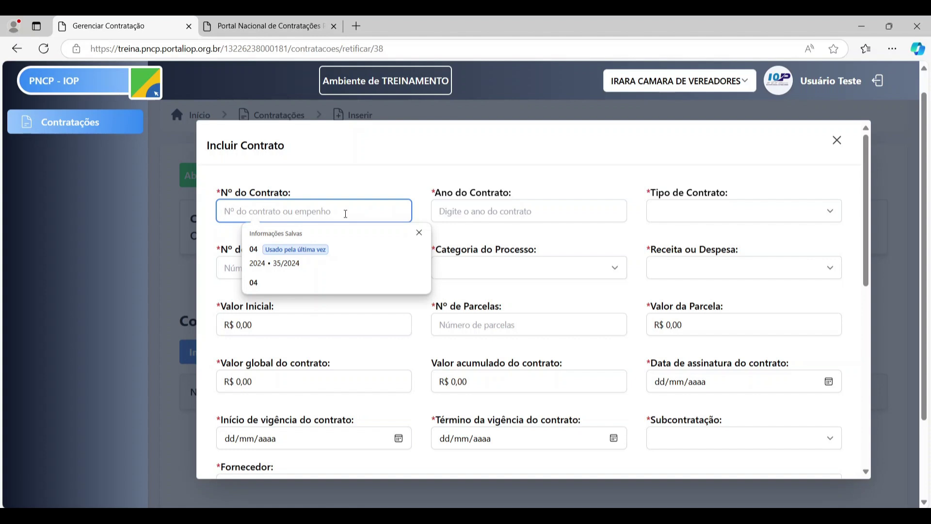
{"action": "type", "text": "05"}
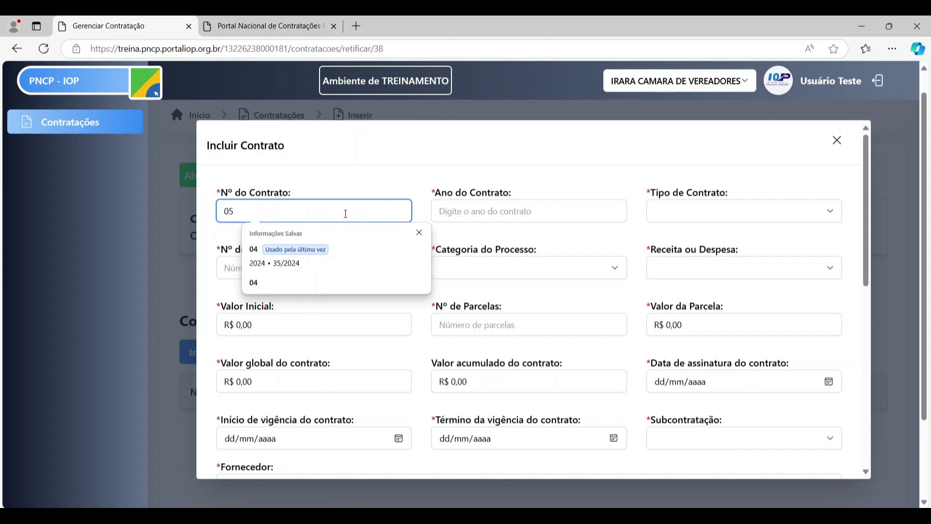
{"action": "key", "text": "Tab"}
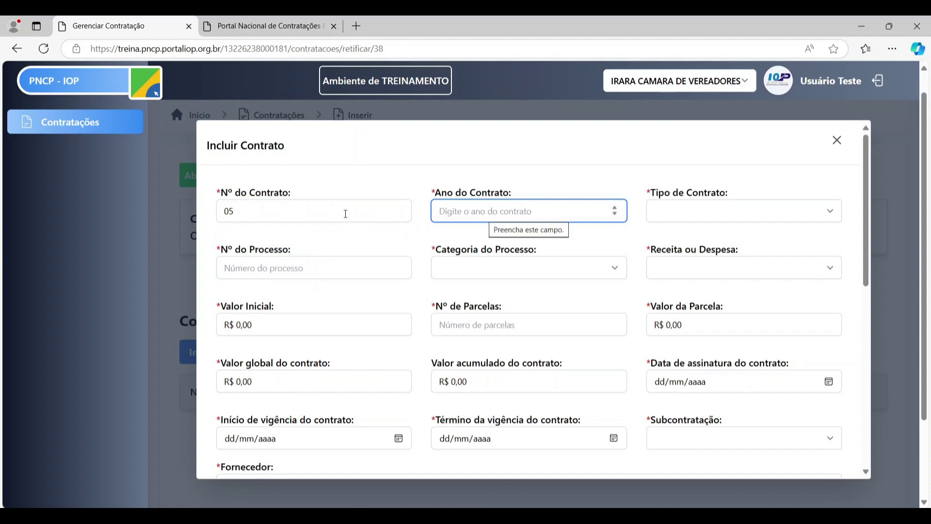
{"action": "type", "text": "2024"}
{"action": "key", "text": "Tab"}
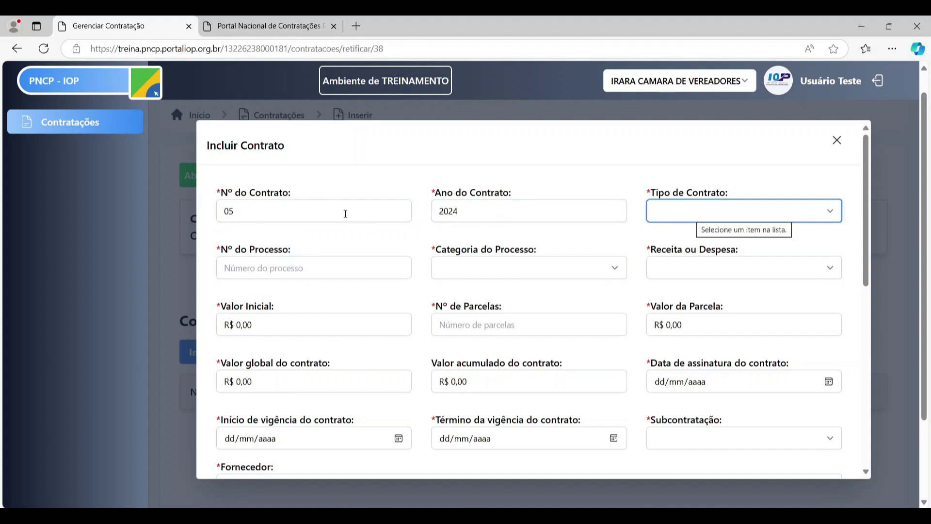
- Set contract type 1 - Contrato (termo inicial) and process number 35/2024
{"action": "left_click", "coordinate": [831, 213]}
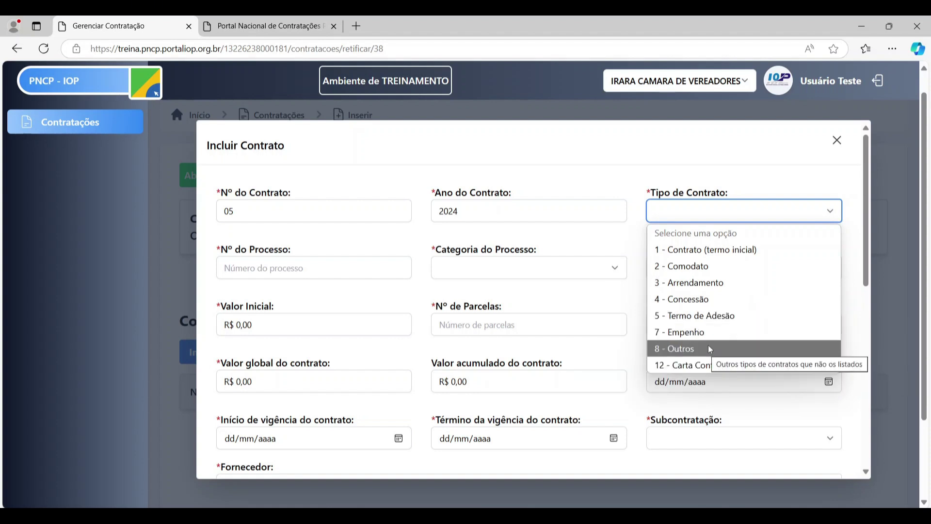
{"action": "left_click", "coordinate": [717, 250]}
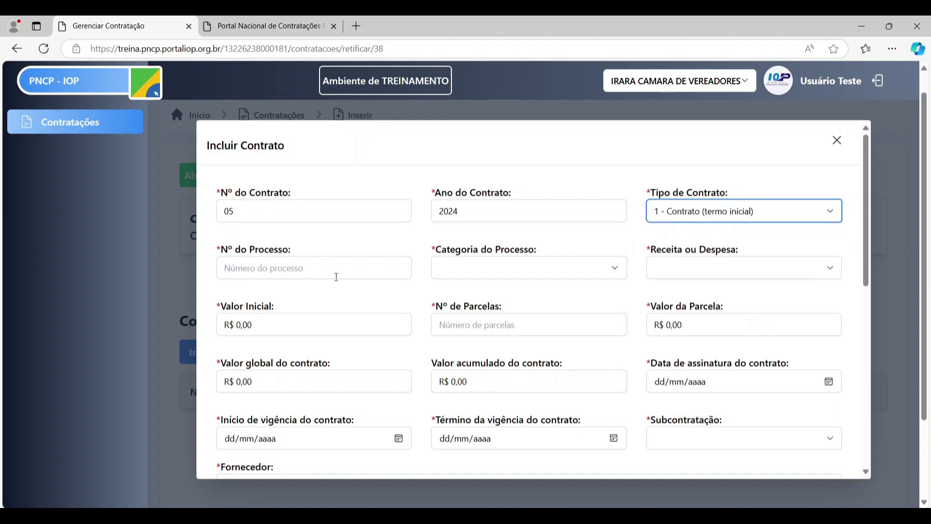
{"action": "left_click", "coordinate": [304, 267]}
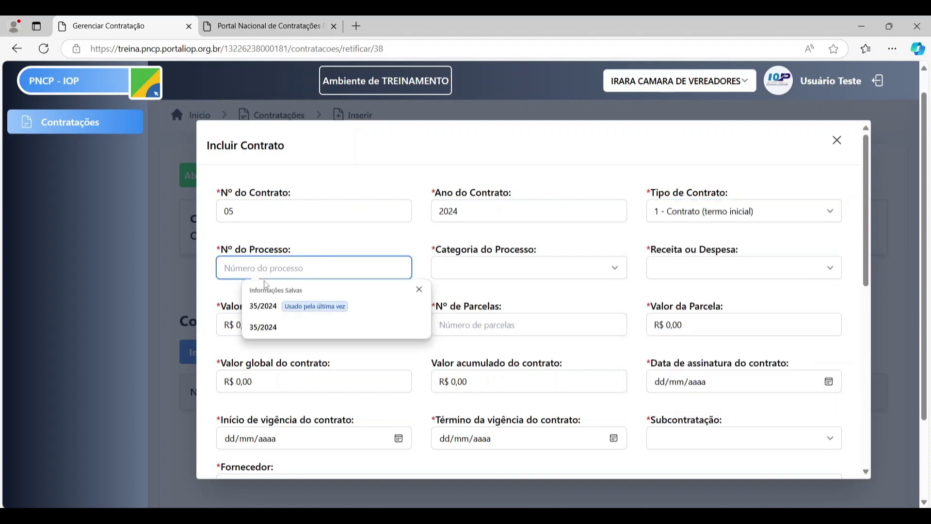
{"action": "left_click", "coordinate": [270, 310]}
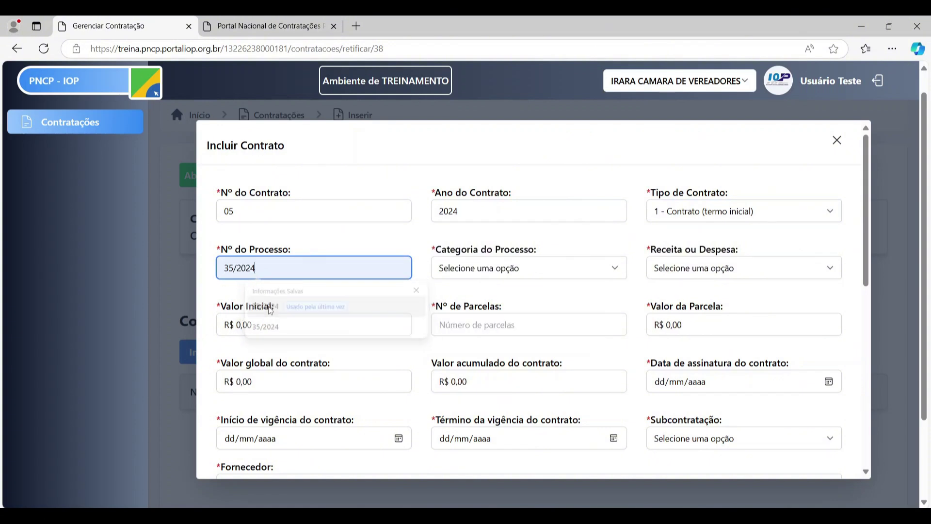
- Set the process category to 2 - Compras and mark the contract as Despesa
{"action": "left_click", "coordinate": [527, 274]}
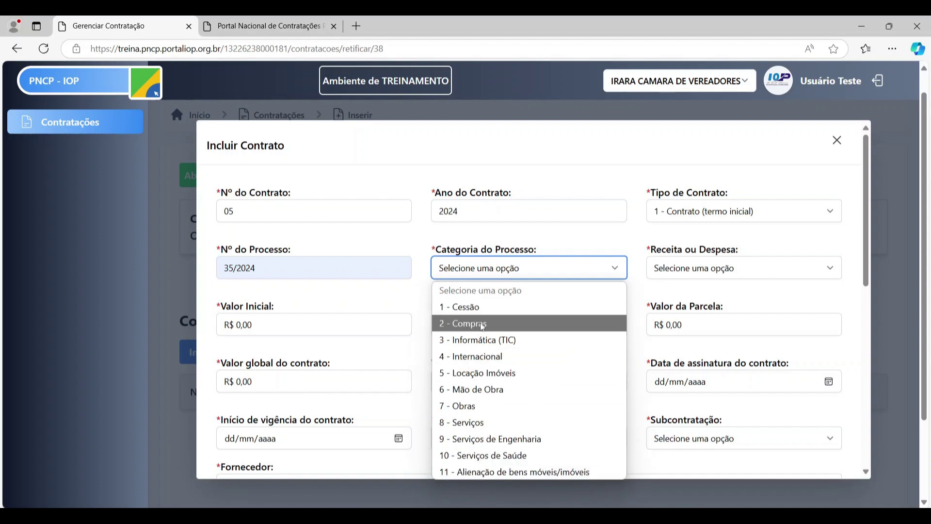
{"action": "left_click", "coordinate": [499, 318]}
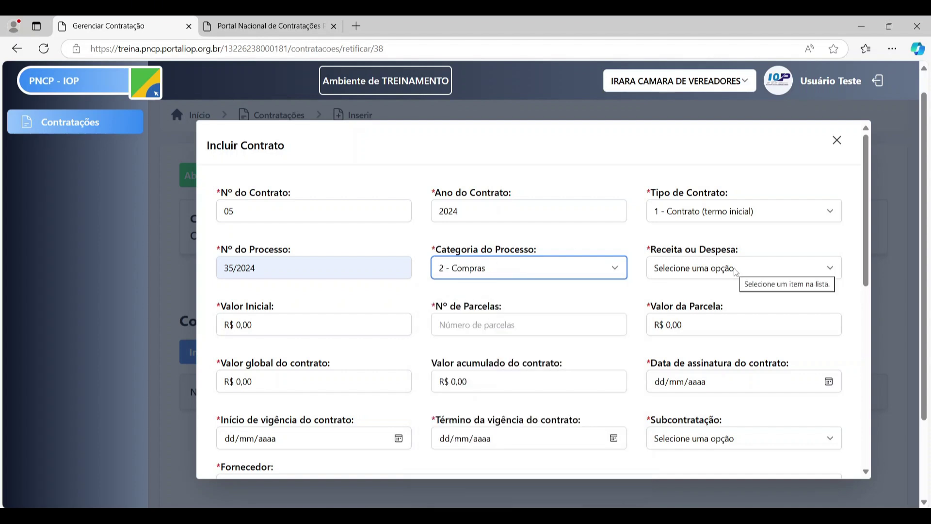
{"action": "left_click", "coordinate": [781, 270]}
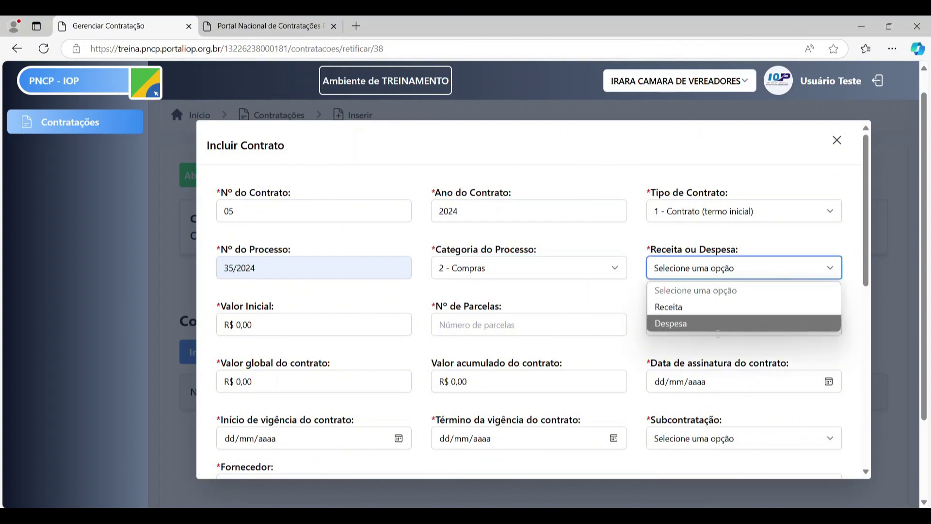
{"action": "left_click", "coordinate": [680, 320]}
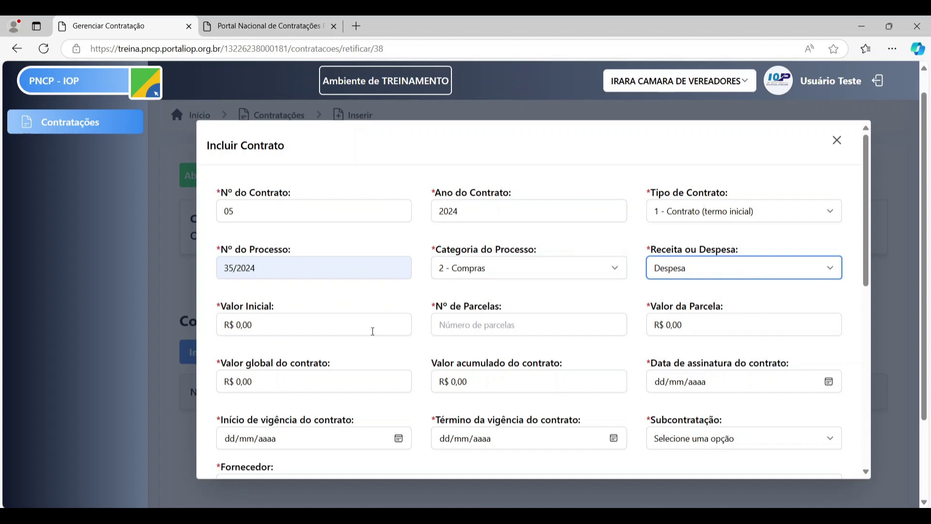
- Enter an initial value of 8.000 and 12 instalments
{"action": "left_click", "coordinate": [322, 328]}
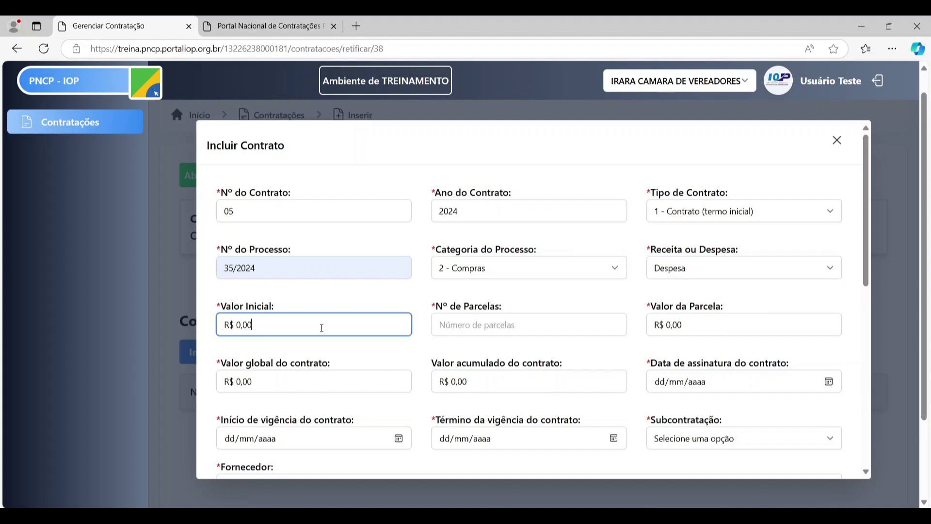
{"action": "type", "text": "8.000"}
{"action": "key", "text": "Return"}
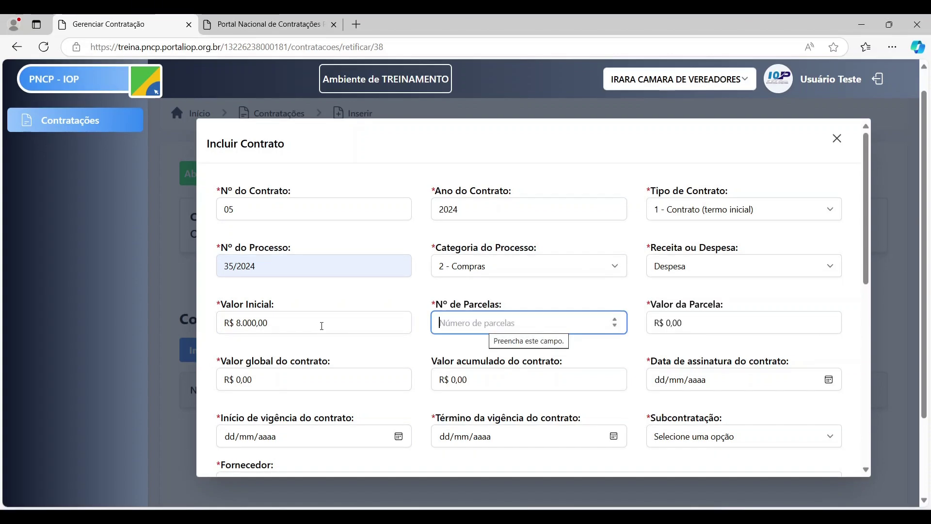
{"action": "type", "text": "1"}
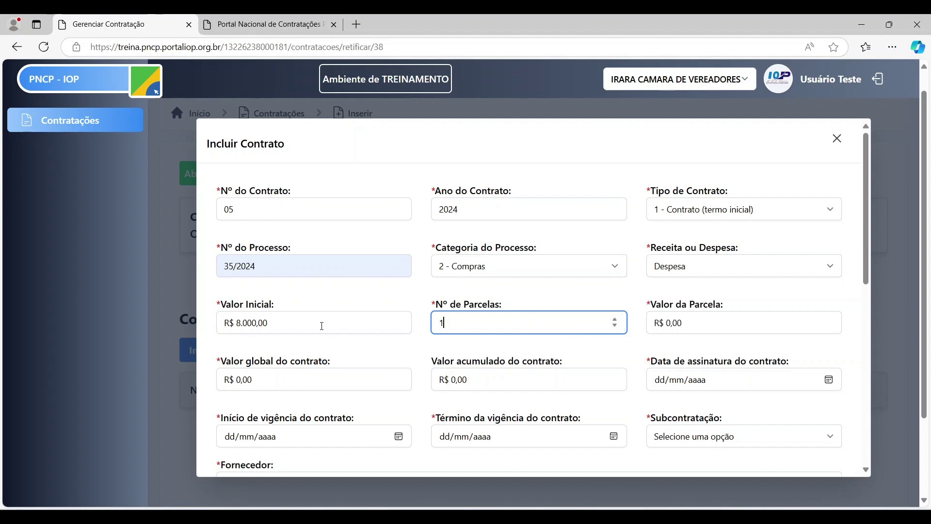
{"action": "type", "text": "2"}
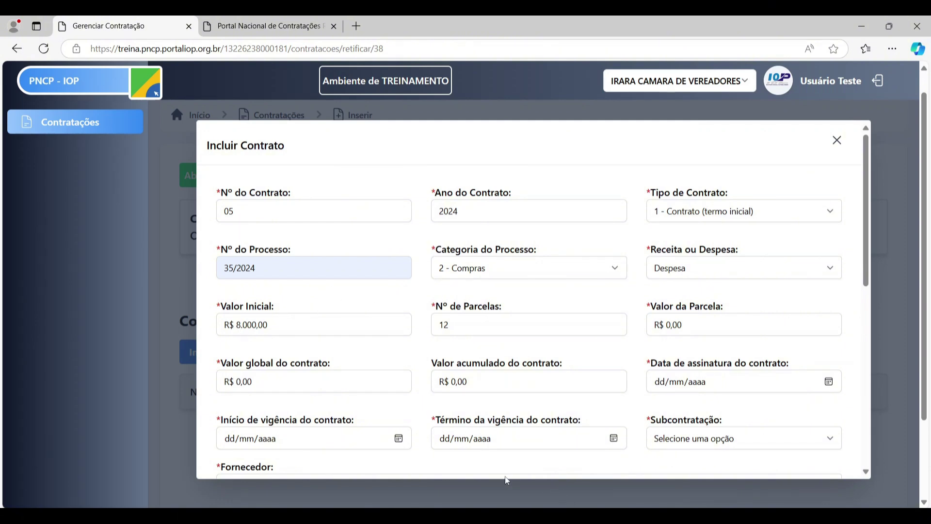
- Launch the Calculator through a Windows search for 'calc'
{"action": "key", "text": "super"}
{"action": "type", "text": "calc"}
{"action": "key", "text": "Return"}
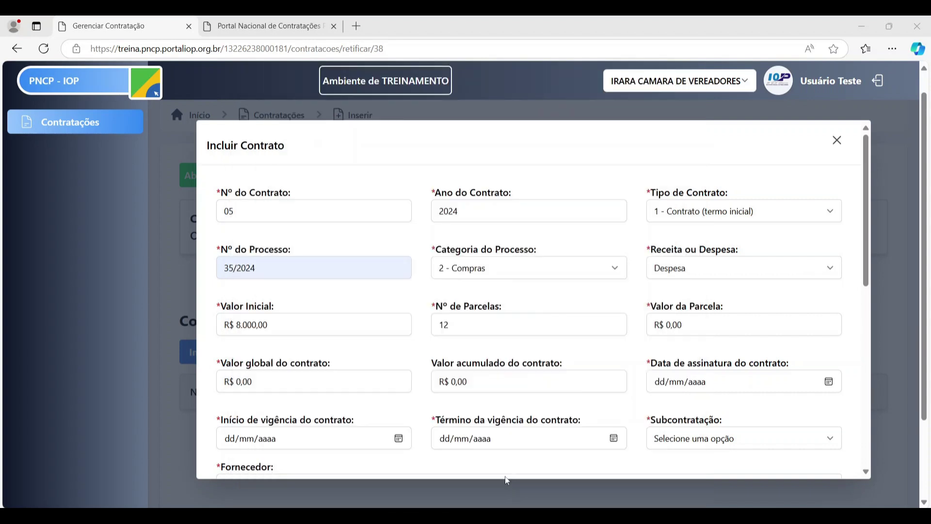
- Compute 8000 ÷ 12 in Calculator and paste 666,66 into Valor da Parcela
{"action": "type", "text": "8000"}
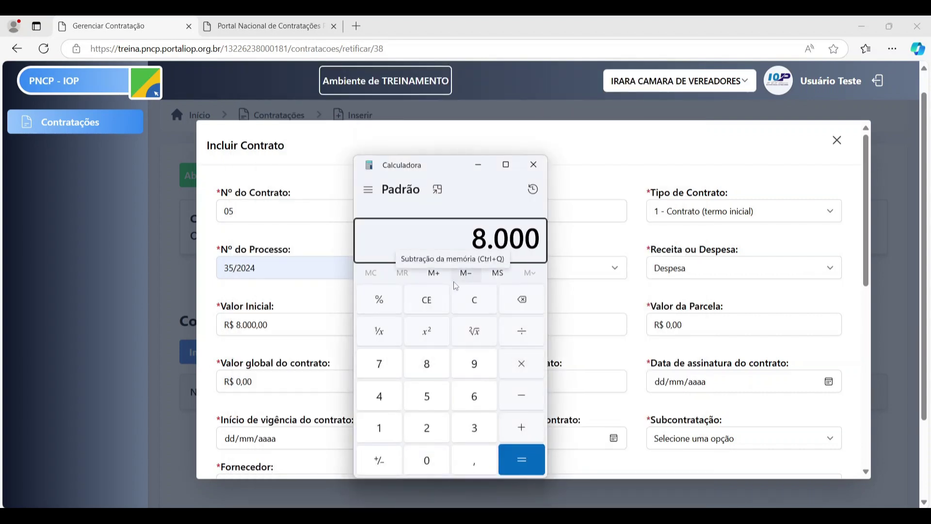
{"action": "type", "text": "/12"}
{"action": "key", "text": "Return"}
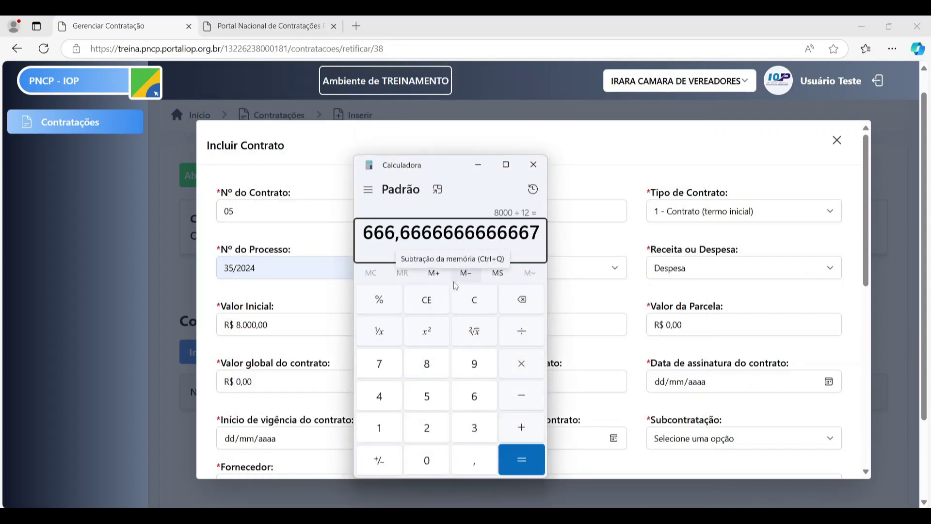
{"action": "left_click_drag", "start_coordinate": [363, 232], "coordinate": [423, 232]}
{"action": "key", "text": "ctrl+c"}
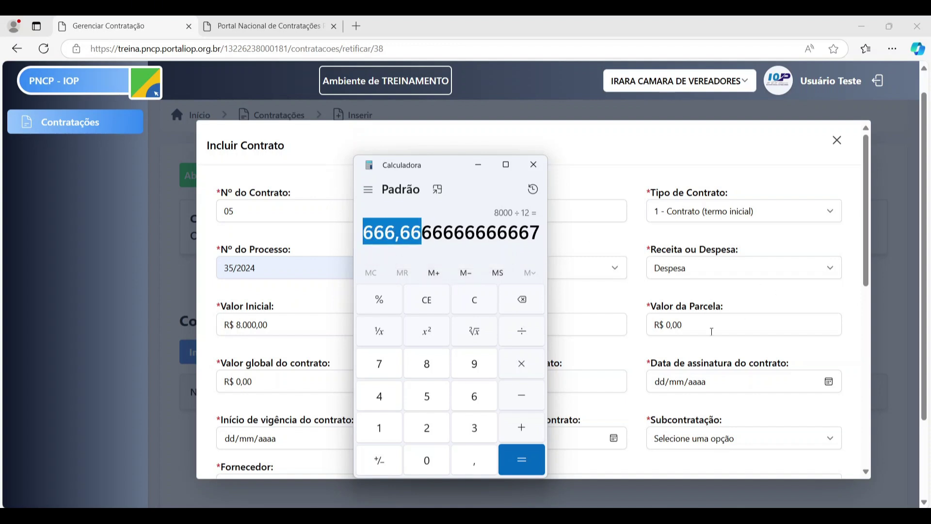
{"action": "left_click", "coordinate": [712, 332]}
{"action": "key", "text": "ctrl+v"}
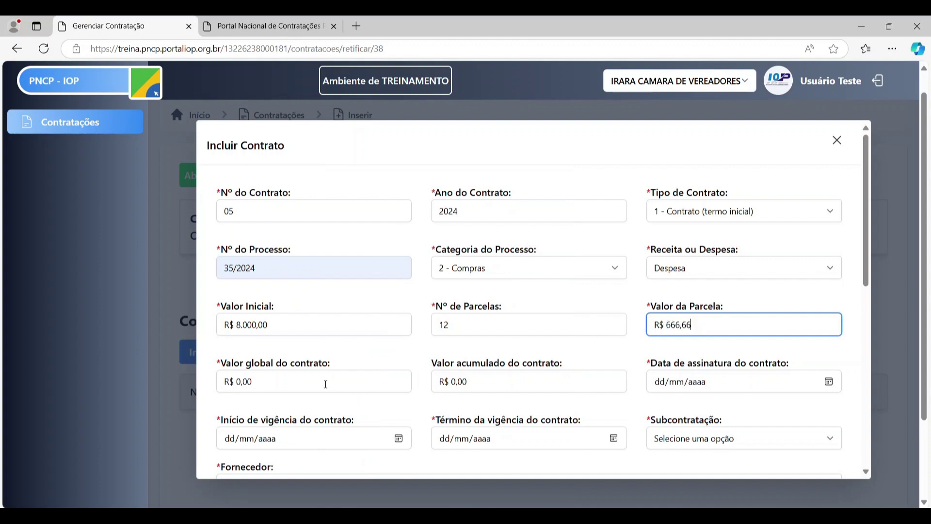
- Enter a global contract value of 8.000,00
{"action": "left_click", "coordinate": [324, 378]}
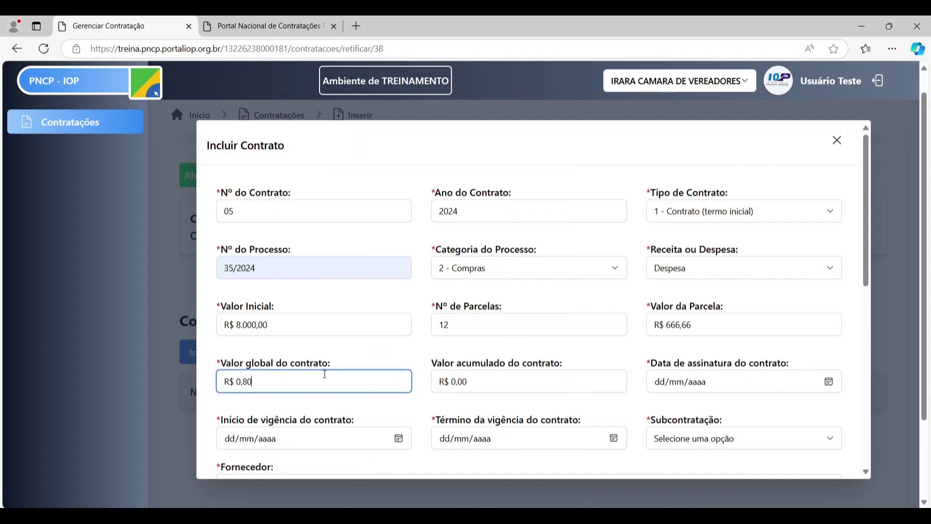
{"action": "type", "text": "8.000,0"}
{"action": "left_click", "coordinate": [451, 390]}
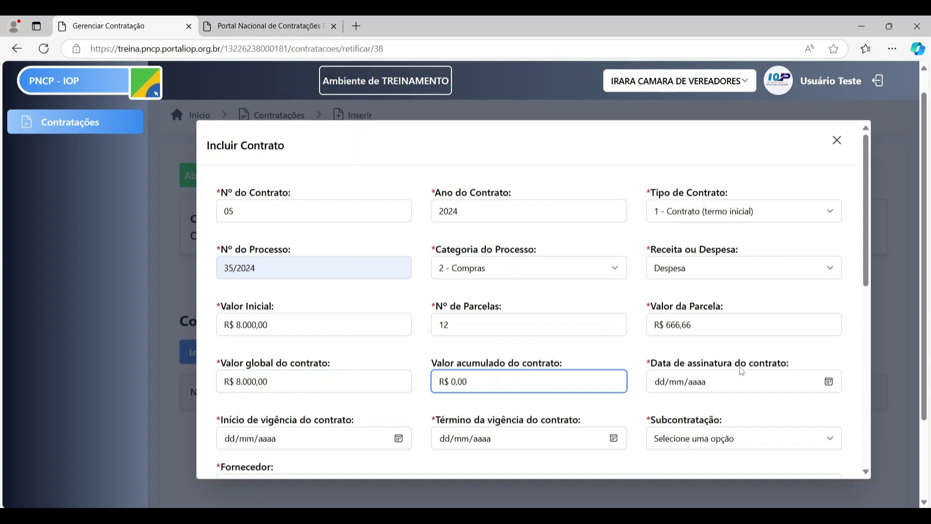
{"action": "scroll", "coordinate": [561, 321], "scroll_direction": "down", "scroll_amount": 1}
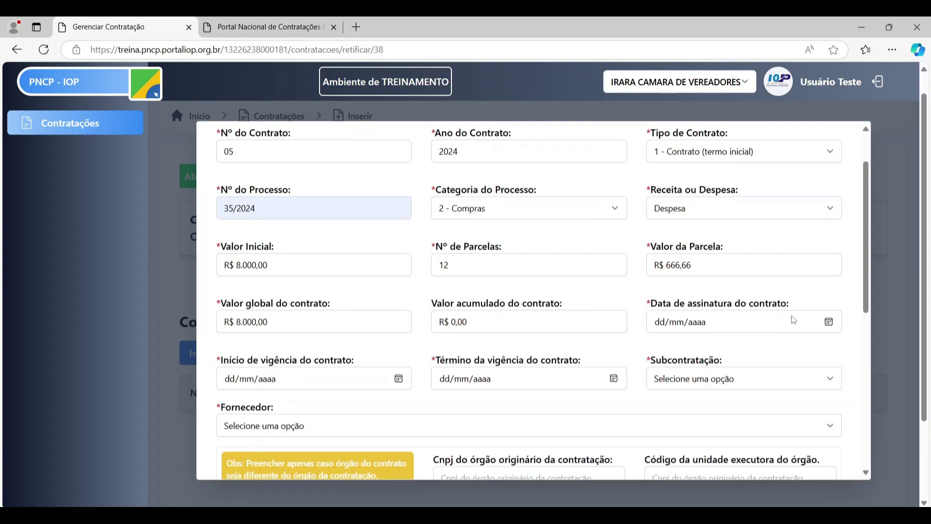
- Set the contract signing date to 31/10/2024, correcting earlier wrong picks
{"action": "left_click", "coordinate": [830, 323]}
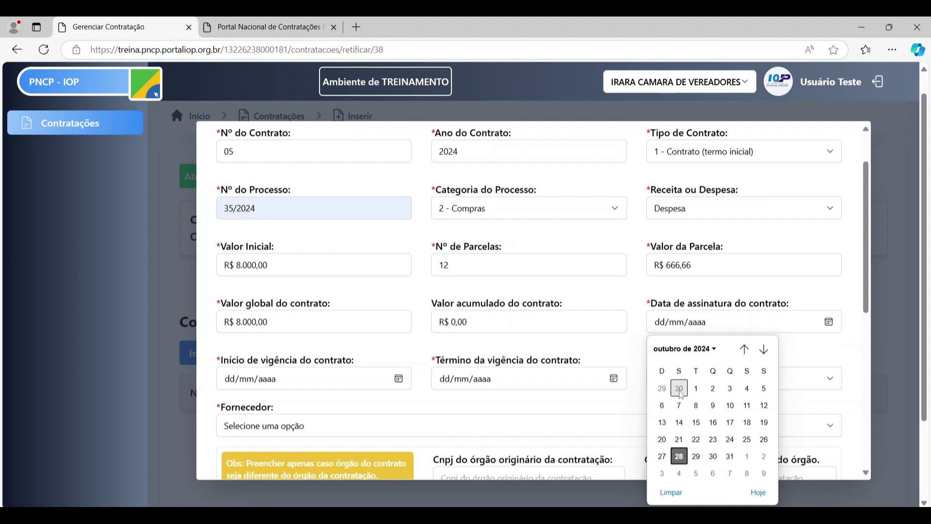
{"action": "left_click", "coordinate": [696, 389]}
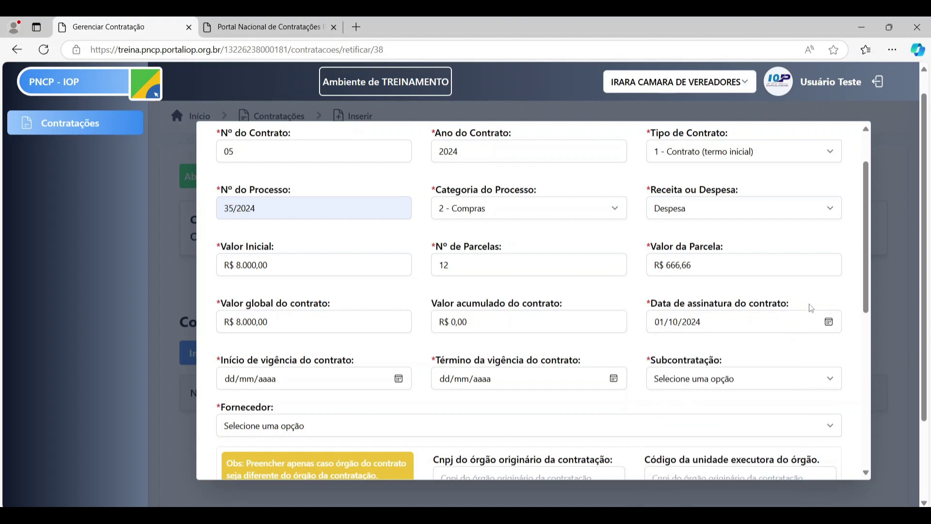
{"action": "left_click", "coordinate": [831, 323]}
{"action": "left_click", "coordinate": [747, 457]}
{"action": "left_click", "coordinate": [824, 322]}
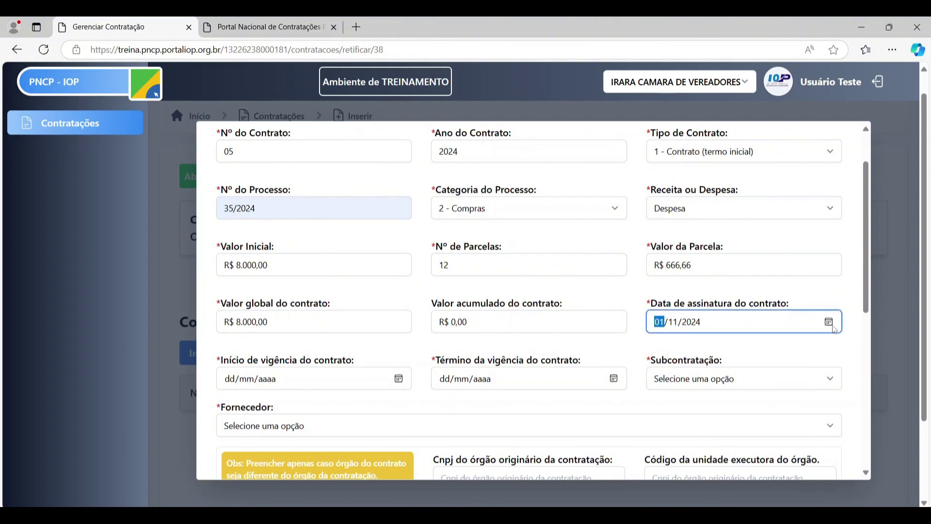
{"action": "left_click", "coordinate": [833, 328]}
{"action": "left_click", "coordinate": [834, 329]}
{"action": "left_click", "coordinate": [825, 331]}
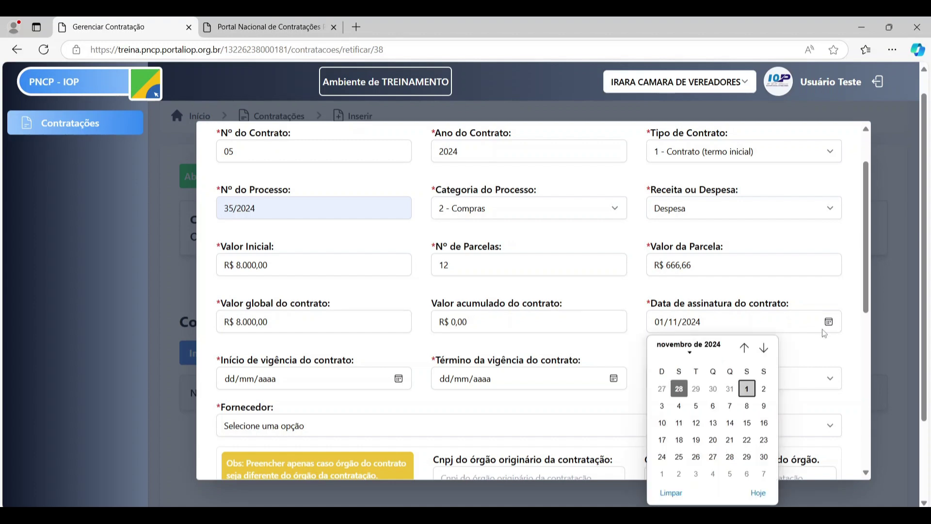
{"action": "left_click", "coordinate": [678, 494]}
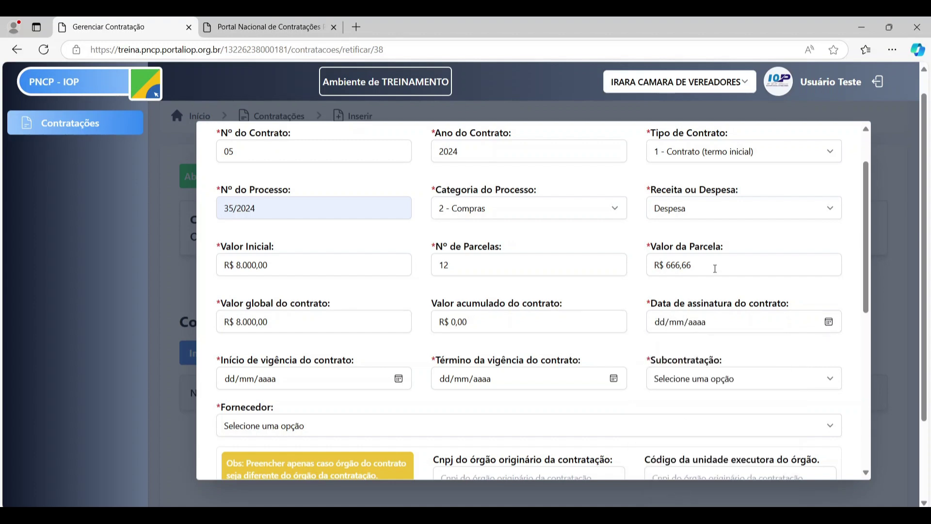
{"action": "left_click", "coordinate": [830, 325]}
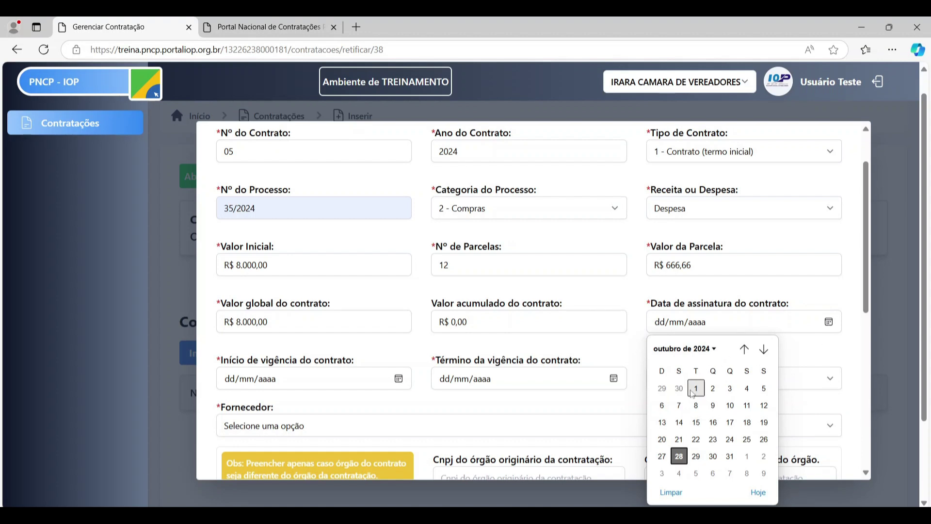
{"action": "left_click", "coordinate": [729, 457]}
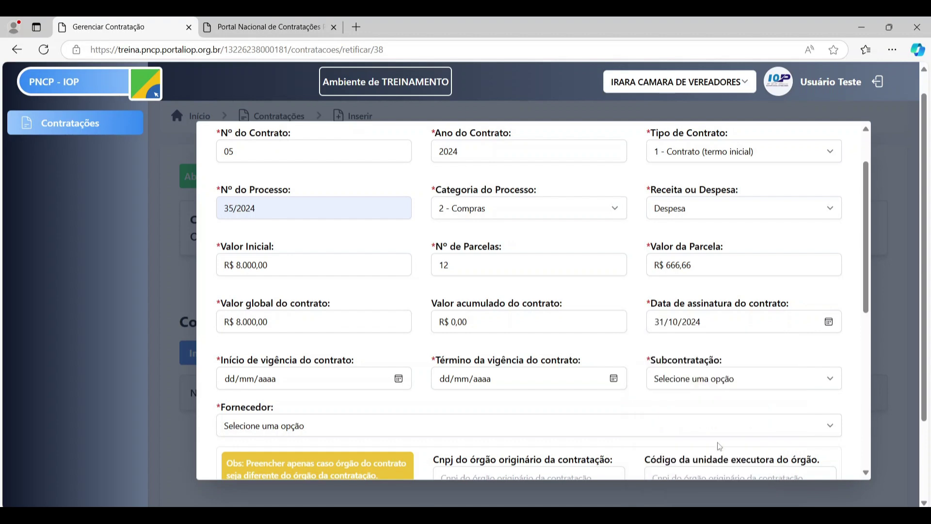
- Set the validity period from 01/11/2024 to 01/11/2025
{"action": "left_click", "coordinate": [401, 383]}
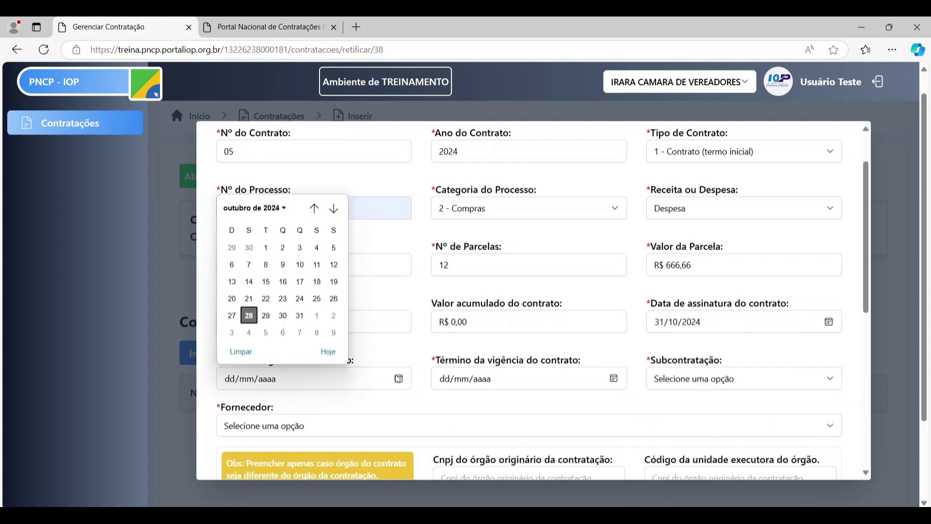
{"action": "left_click", "coordinate": [316, 316]}
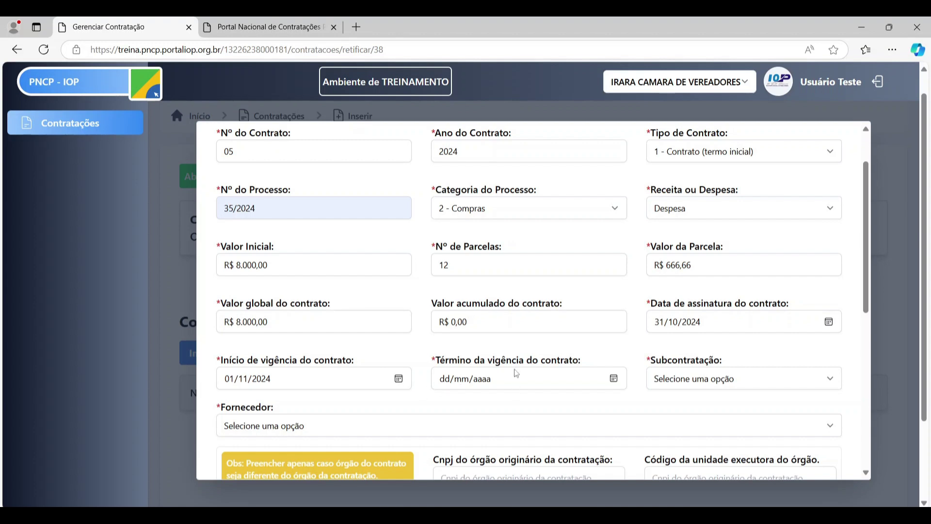
{"action": "left_click", "coordinate": [614, 379]}
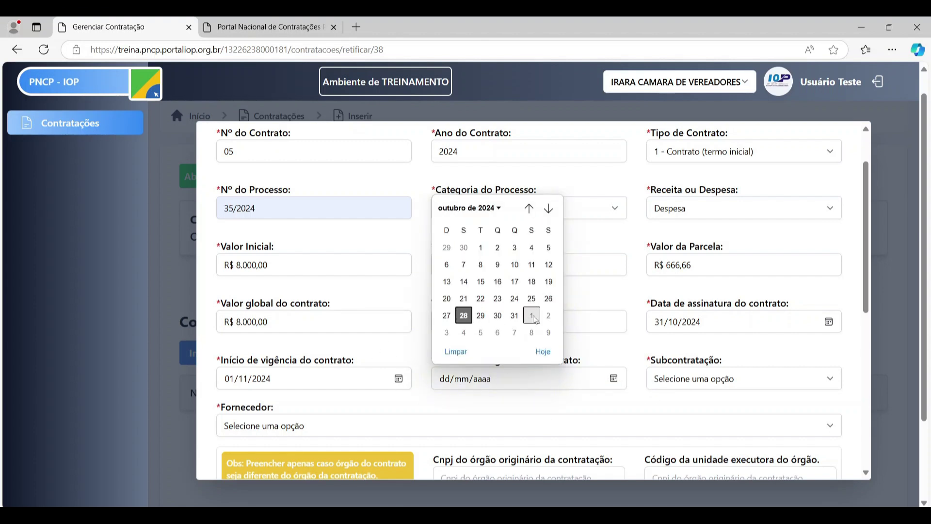
{"action": "left_click", "coordinate": [533, 316]}
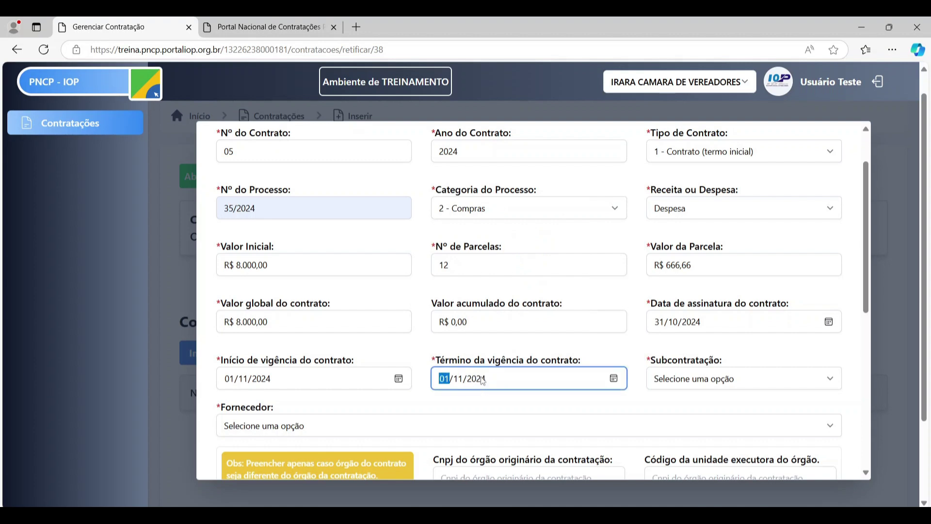
{"action": "left_click", "coordinate": [482, 380]}
{"action": "type", "text": "2025"}
{"action": "left_click", "coordinate": [746, 356]}
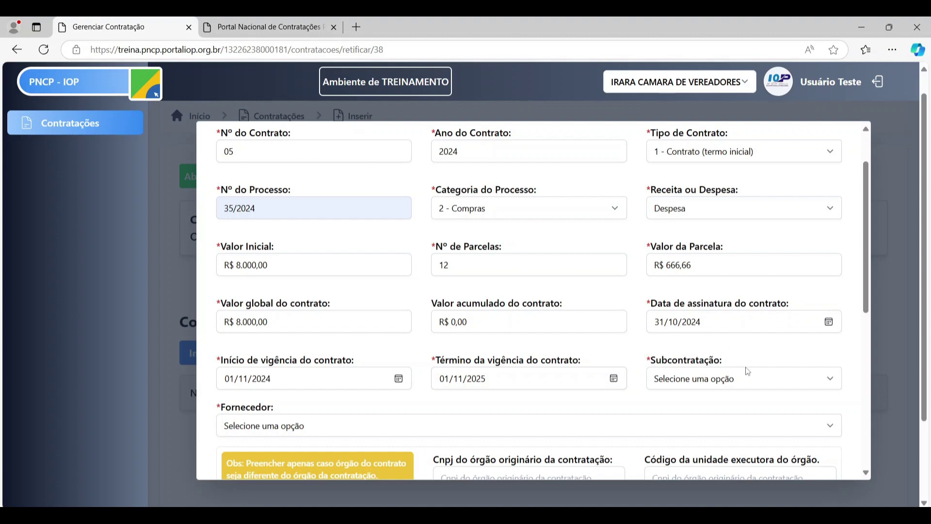
{"action": "scroll", "coordinate": [747, 370], "scroll_direction": "down", "scroll_amount": 2}
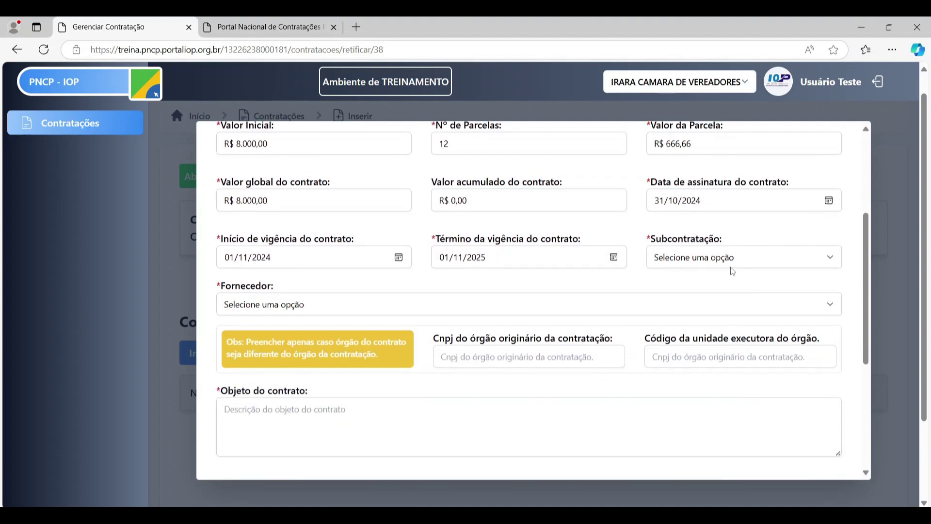
- Set Subcontratação to Não after briefly trying the subcontractor fields
{"action": "left_click", "coordinate": [746, 257]}
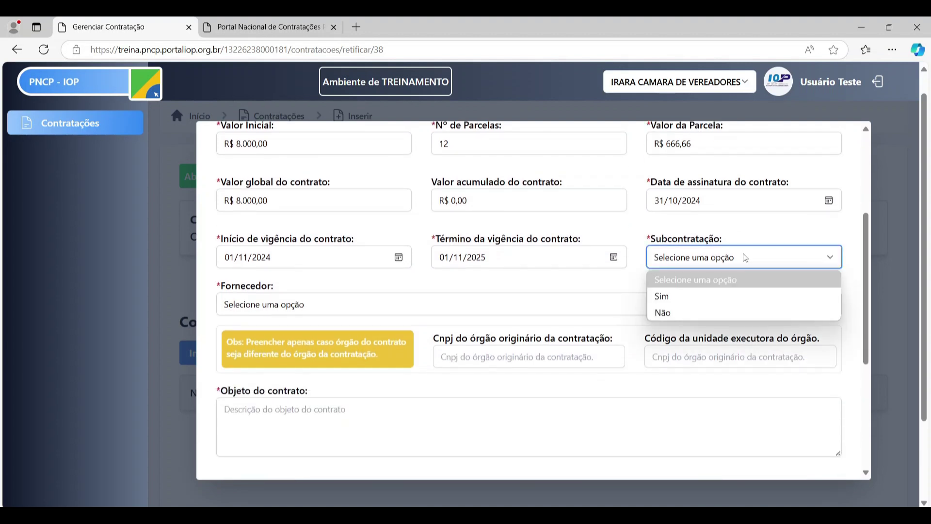
{"action": "left_click", "coordinate": [701, 298]}
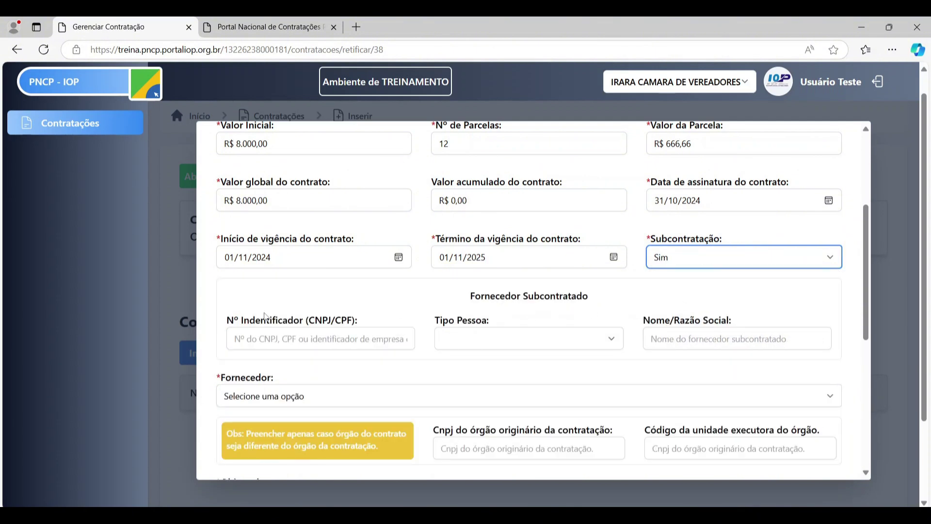
{"action": "left_click", "coordinate": [280, 334]}
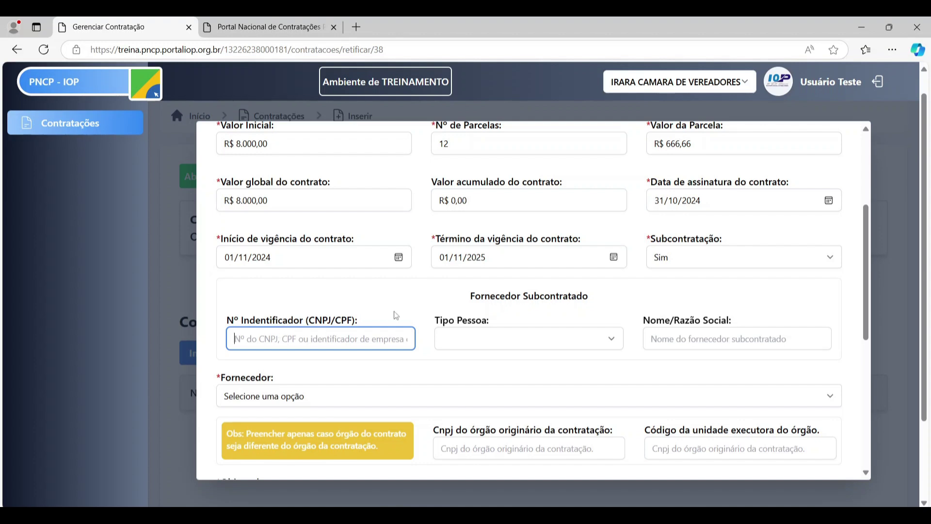
{"action": "left_click", "coordinate": [493, 338]}
{"action": "left_click", "coordinate": [518, 348]}
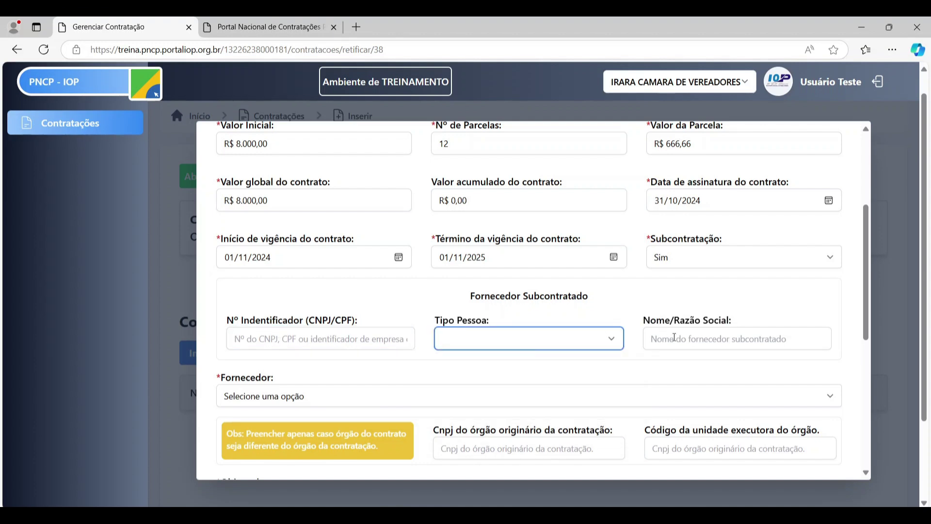
{"action": "left_click", "coordinate": [675, 336]}
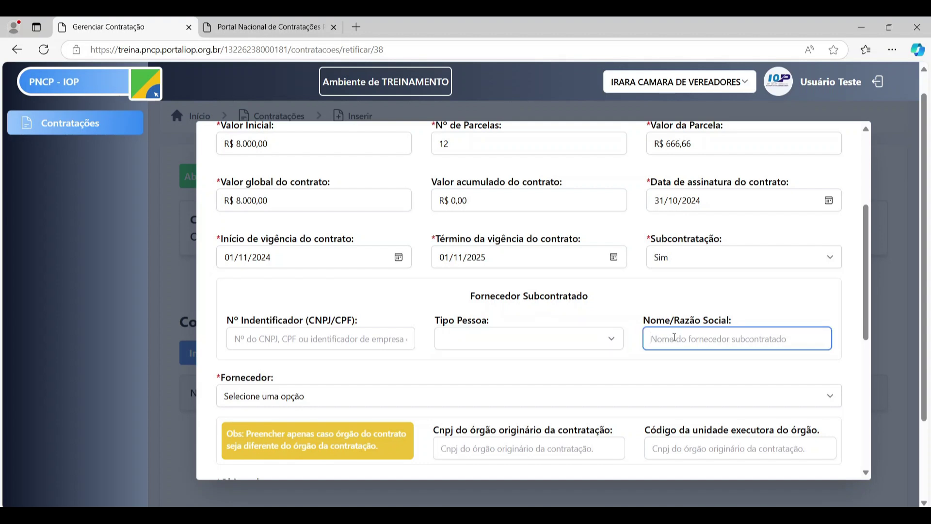
{"action": "left_click", "coordinate": [701, 251]}
{"action": "left_click", "coordinate": [702, 312]}
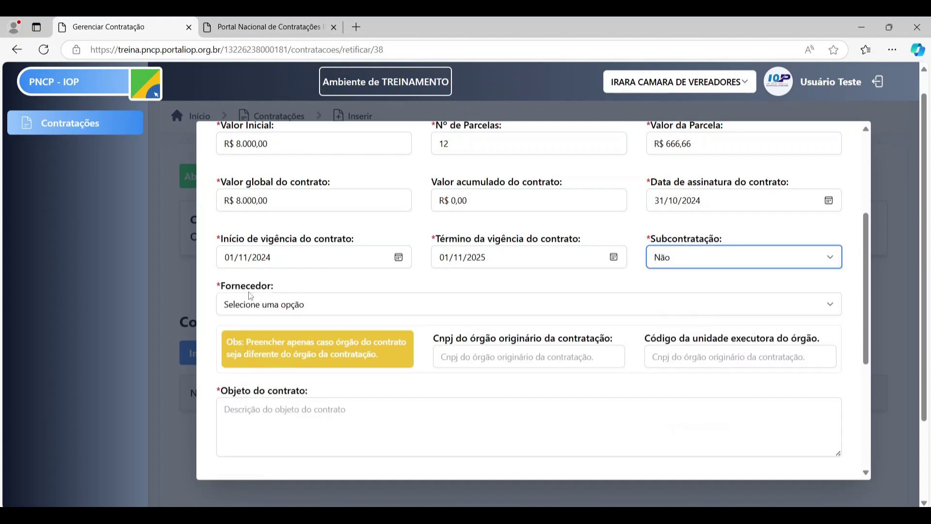
- Choose INSTITUTO OFICIAL DE PUBLICIDADE LEGAL - IOP as the Fornecedor
{"action": "left_click", "coordinate": [417, 310]}
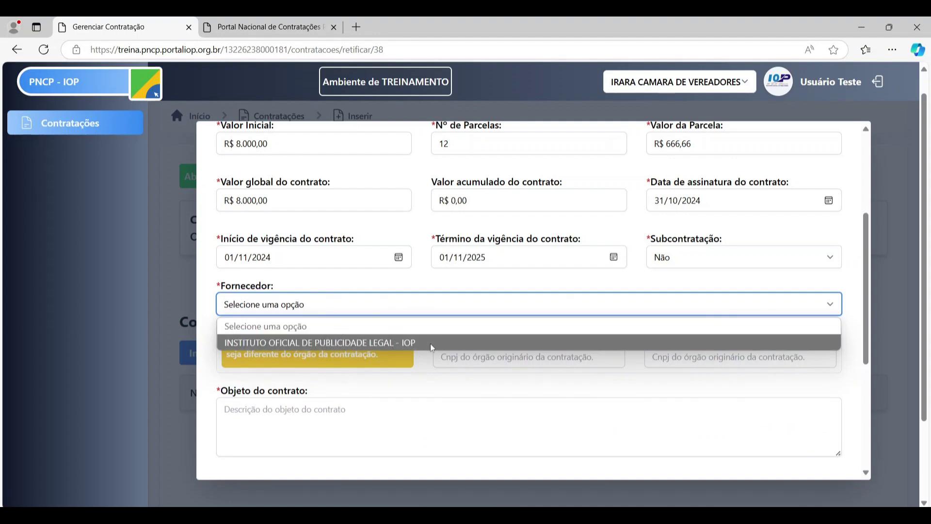
{"action": "left_click", "coordinate": [388, 344]}
{"action": "scroll", "coordinate": [534, 338], "scroll_direction": "down", "scroll_amount": 1}
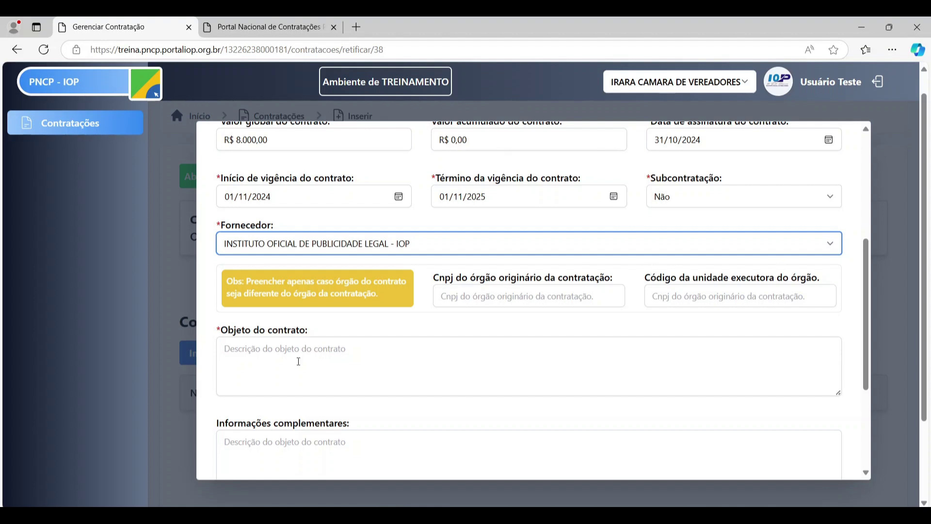
- Enter 'Contrato' as the object of contract 05/2024 and save the new contract
{"action": "left_click", "coordinate": [241, 348]}
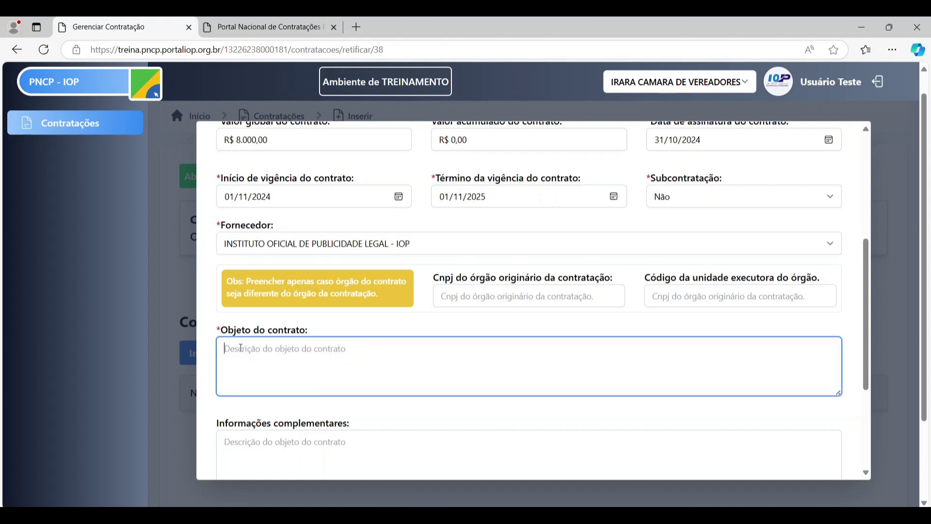
{"action": "type", "text": "Contrato"}
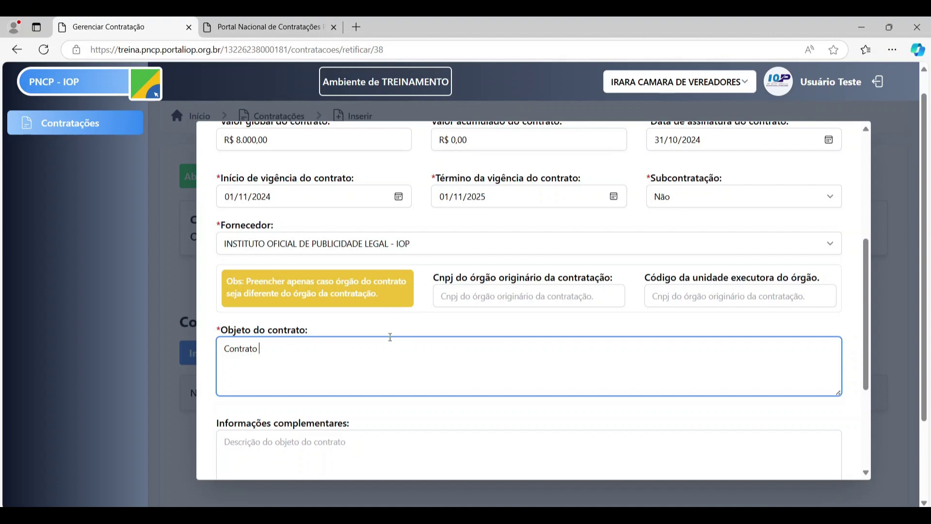
{"action": "scroll", "coordinate": [390, 336], "scroll_direction": "down", "scroll_amount": 3}
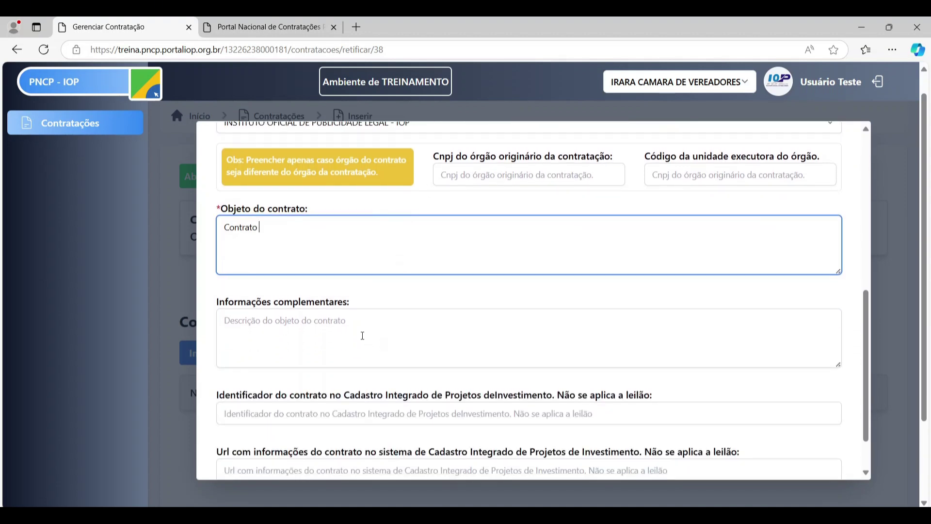
{"action": "scroll", "coordinate": [344, 191], "scroll_direction": "down", "scroll_amount": 1}
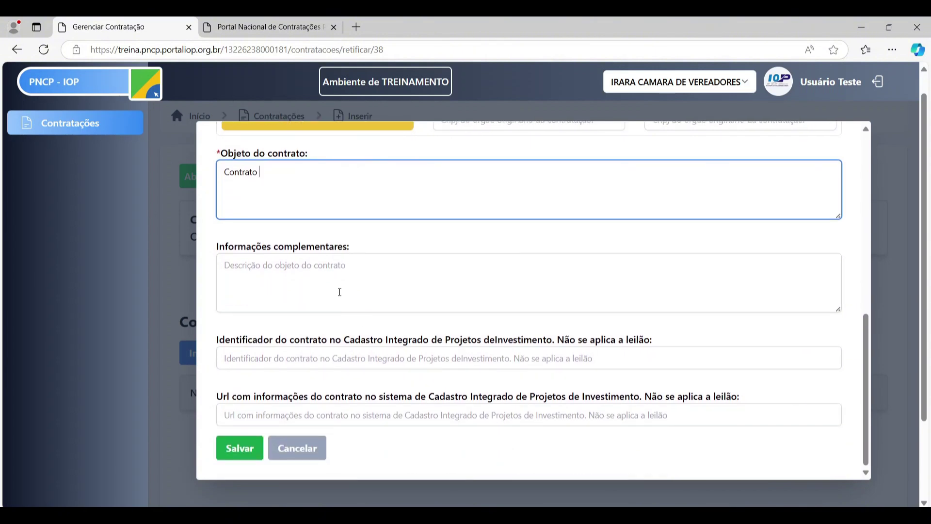
{"action": "left_click", "coordinate": [333, 288]}
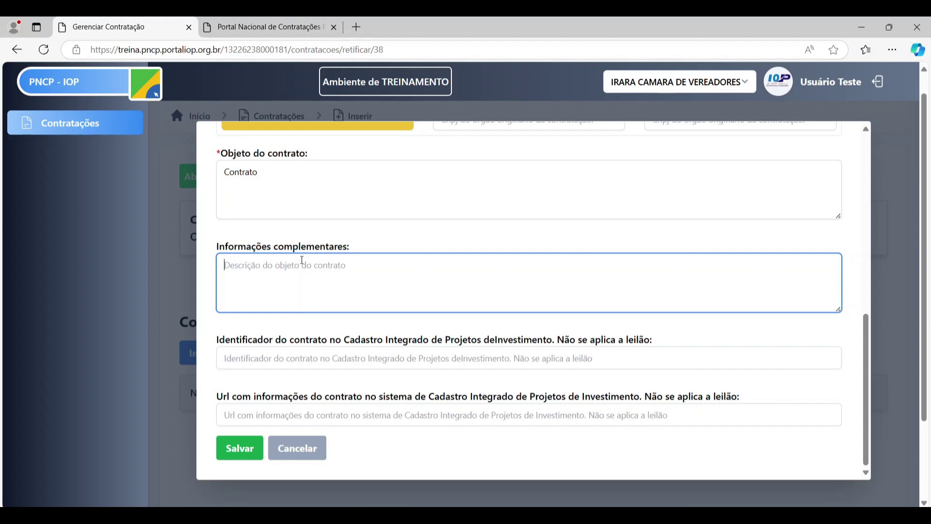
{"action": "scroll", "coordinate": [499, 305], "scroll_direction": "down", "scroll_amount": 2}
{"action": "scroll", "coordinate": [507, 305], "scroll_direction": "up", "scroll_amount": 3}
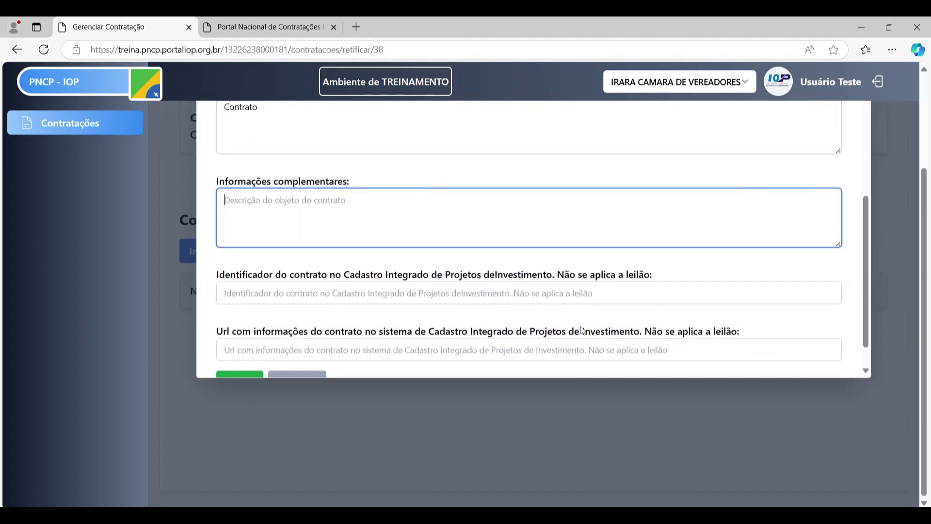
{"action": "scroll", "coordinate": [905, 234], "scroll_direction": "up", "scroll_amount": 2}
{"action": "scroll", "coordinate": [383, 378], "scroll_direction": "down", "scroll_amount": 3}
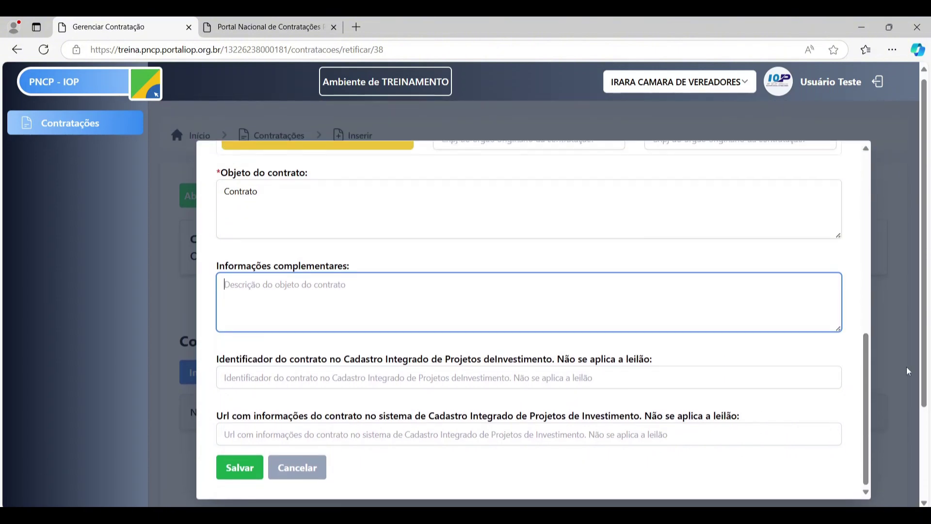
{"action": "left_click", "coordinate": [251, 473]}
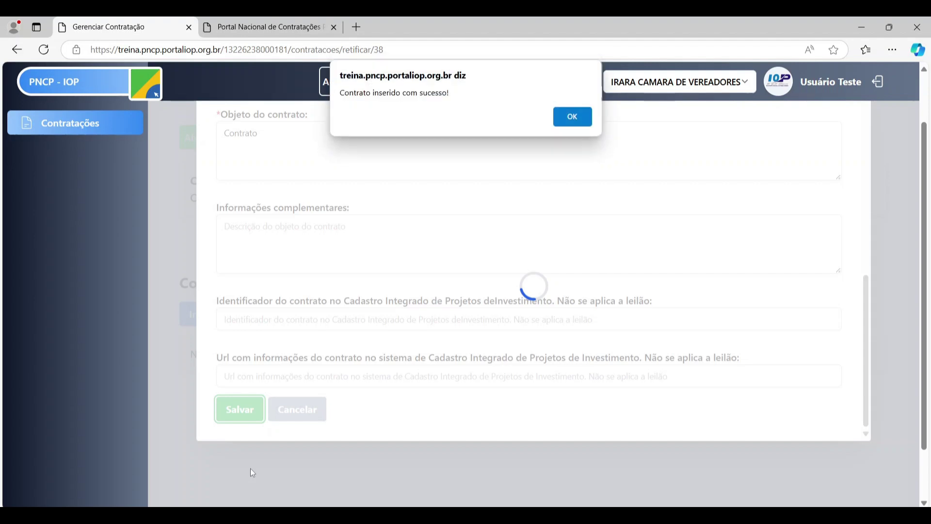
- Dismiss the 'Contrato inserido com sucesso!' alert and collapse the Contrato Nº 05/2024 card
{"action": "left_click", "coordinate": [580, 119]}
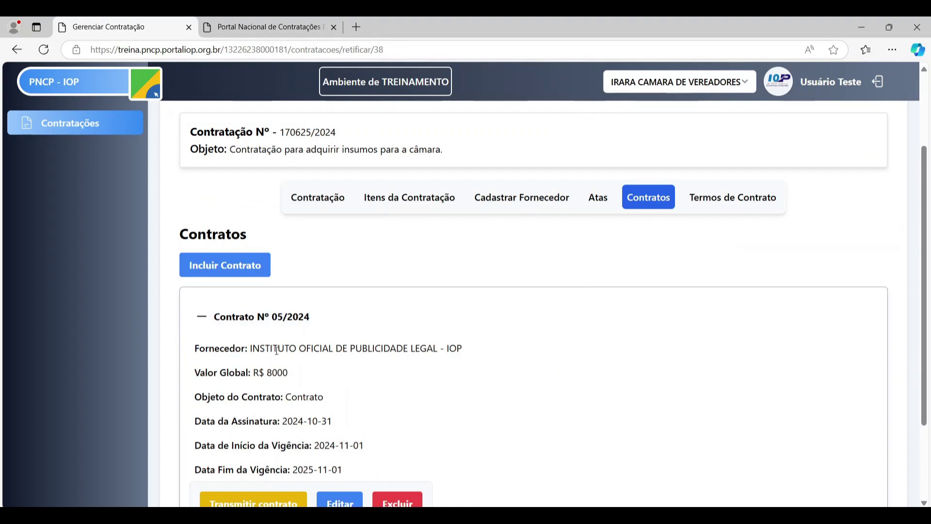
{"action": "scroll", "coordinate": [333, 397], "scroll_direction": "down", "scroll_amount": 1}
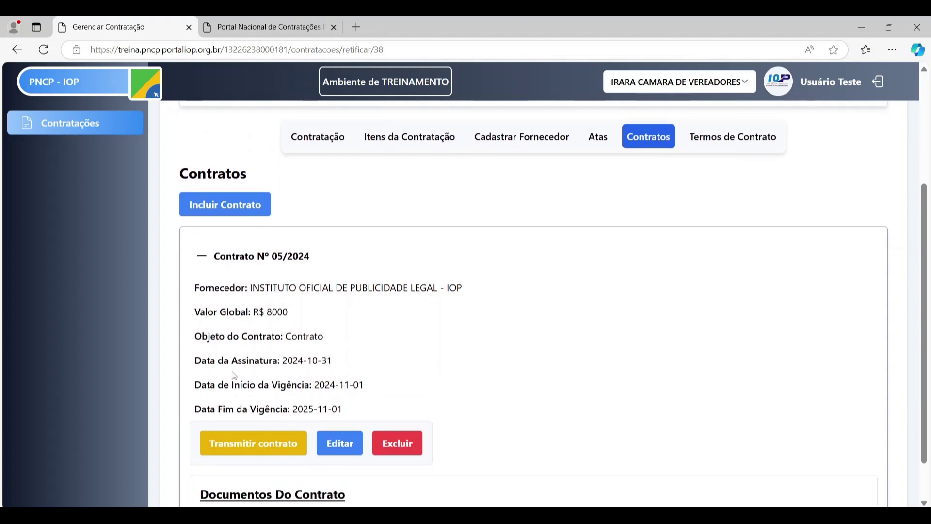
{"action": "scroll", "coordinate": [343, 382], "scroll_direction": "down", "scroll_amount": 1}
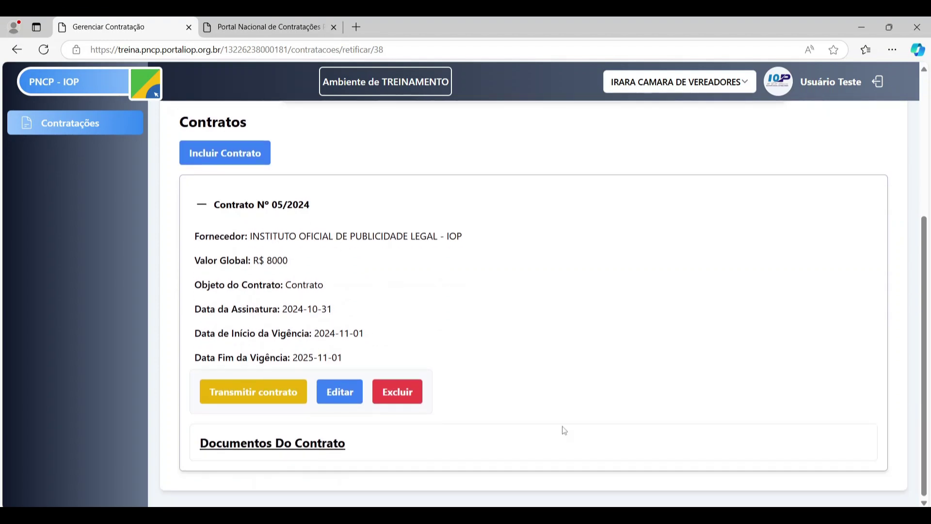
{"action": "left_click", "coordinate": [203, 212]}
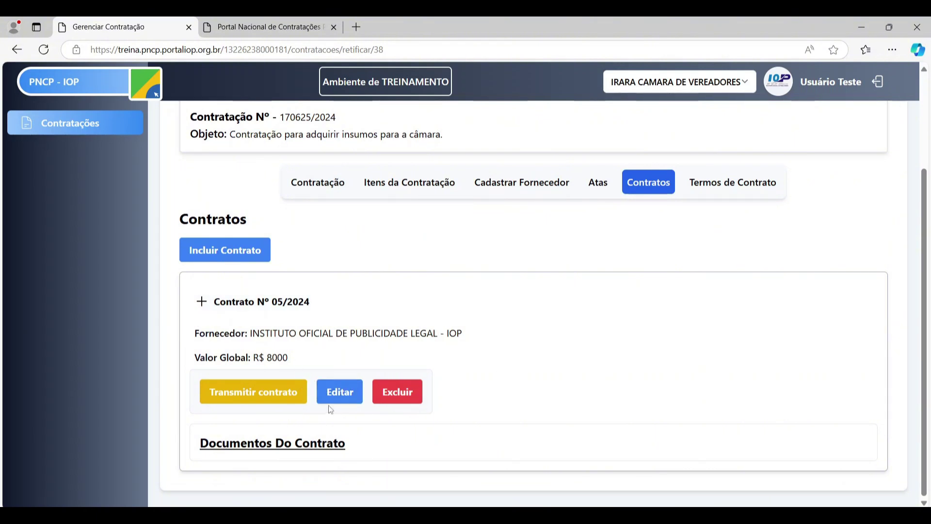
- Review contract 05/2024 in its edit form and close it without changes
{"action": "left_click", "coordinate": [349, 389]}
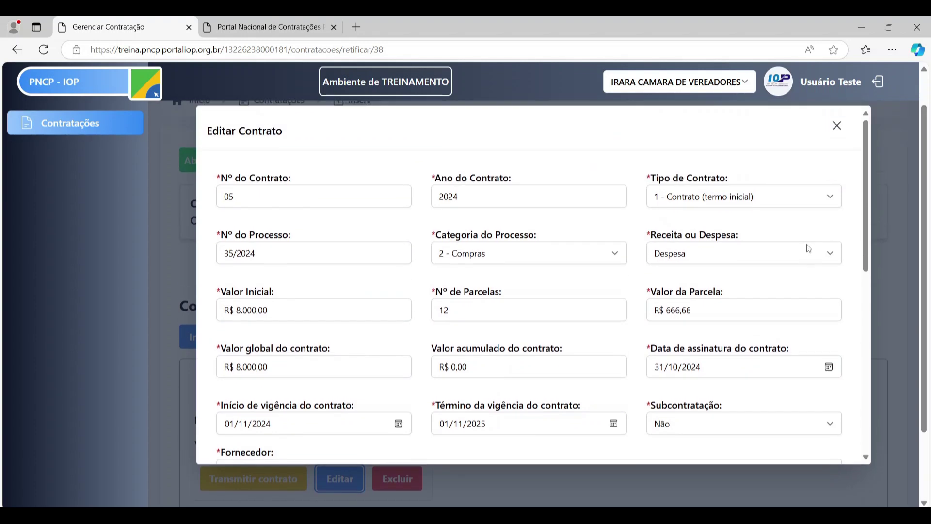
{"action": "scroll", "coordinate": [781, 267], "scroll_direction": "down", "scroll_amount": 6}
{"action": "scroll", "coordinate": [782, 301], "scroll_direction": "up", "scroll_amount": 6}
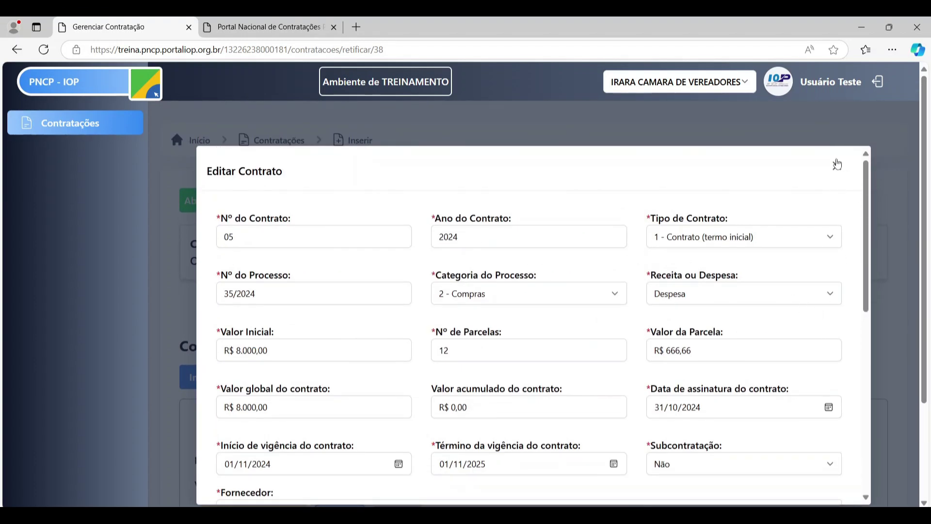
{"action": "left_click", "coordinate": [837, 166]}
{"action": "scroll", "coordinate": [630, 252], "scroll_direction": "down", "scroll_amount": 3}
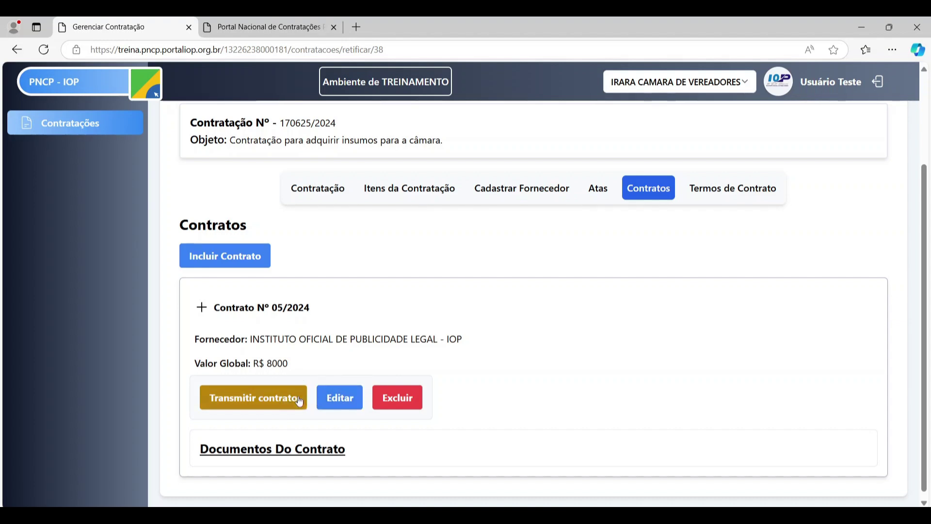
- Transmit contract 05/2024 to PNCP and view its public page on the portal
{"action": "left_click", "coordinate": [266, 405]}
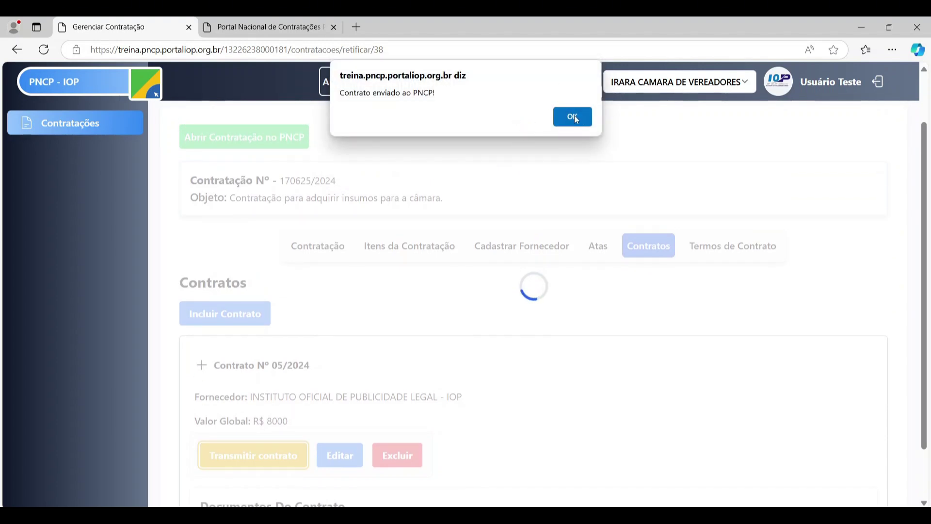
{"action": "left_click", "coordinate": [584, 118]}
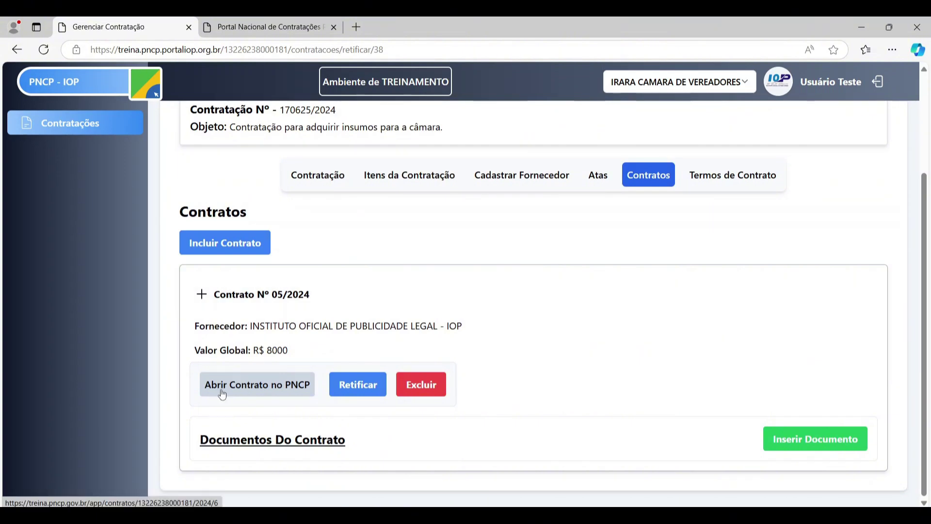
{"action": "left_click", "coordinate": [219, 395]}
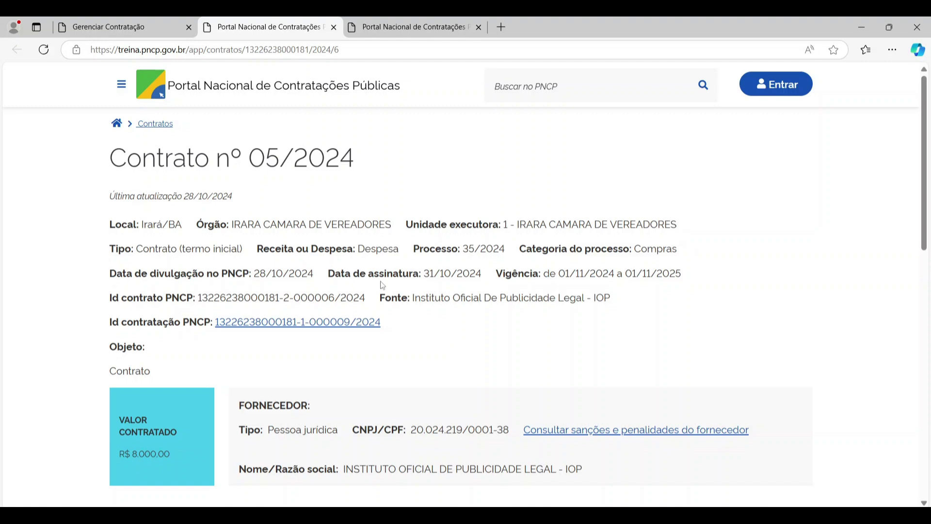
- Look over contract 05/2024's public page and Histórico, then return to the Gerenciar Contratação tab
{"action": "scroll", "coordinate": [388, 252], "scroll_direction": "down", "scroll_amount": 5}
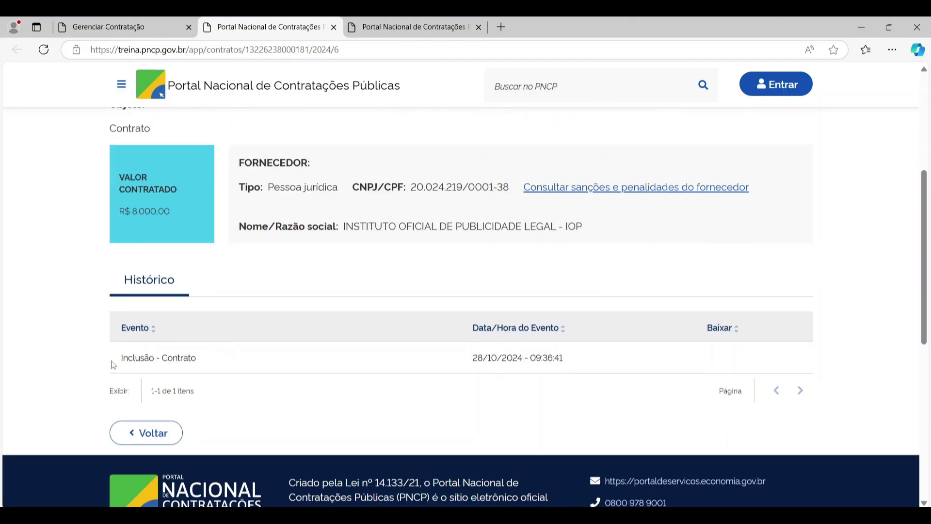
{"action": "scroll", "coordinate": [233, 347], "scroll_direction": "up", "scroll_amount": 5}
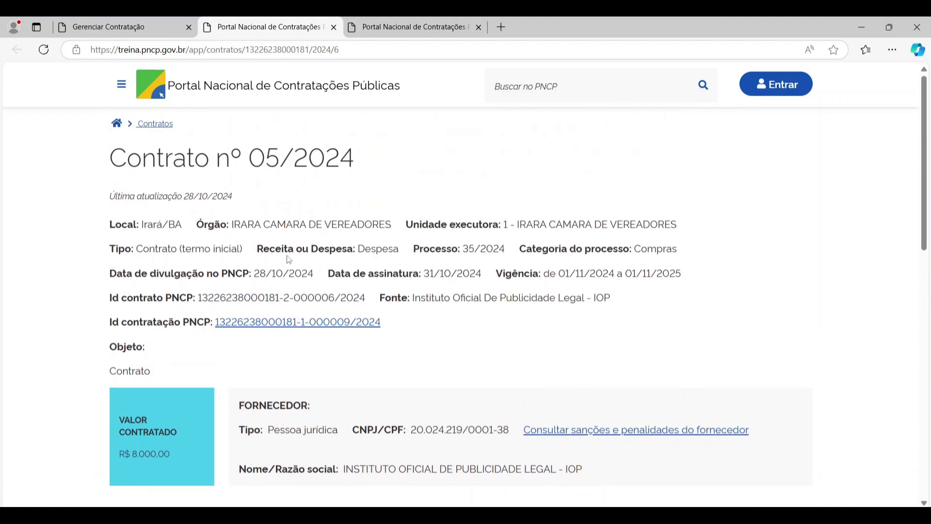
{"action": "scroll", "coordinate": [481, 443], "scroll_direction": "down", "scroll_amount": 4}
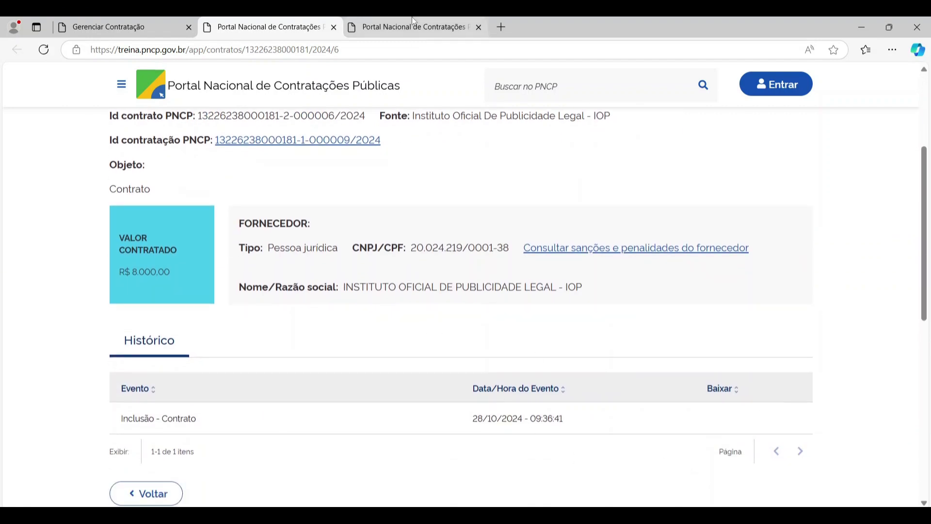
{"action": "left_click", "coordinate": [167, 27]}
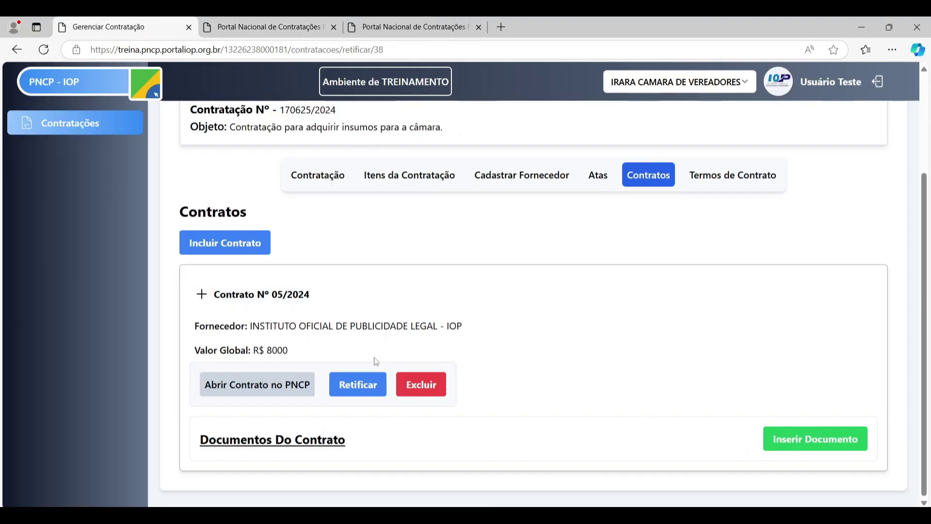
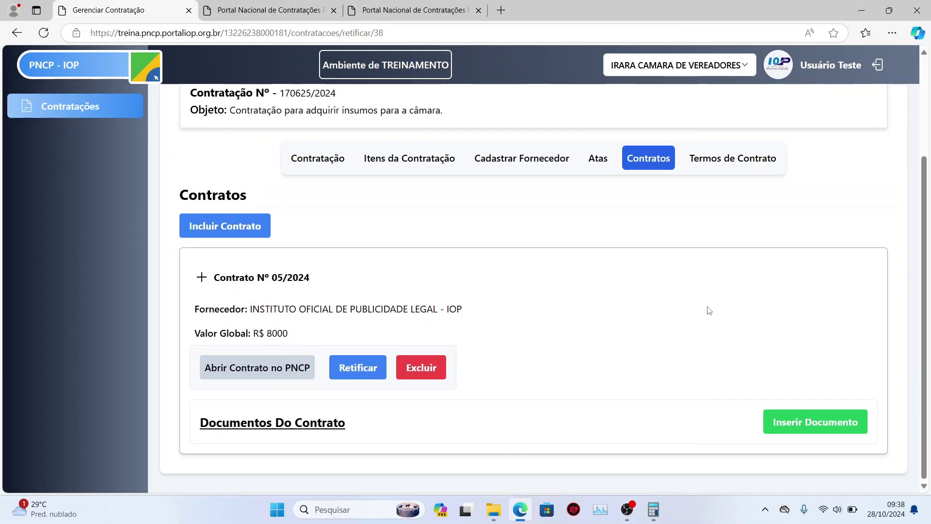
- Attach Contrato N 05-2024.docx from Documentos to a new document entry for Contrato Nº 05/2024
{"action": "left_click", "coordinate": [814, 434]}
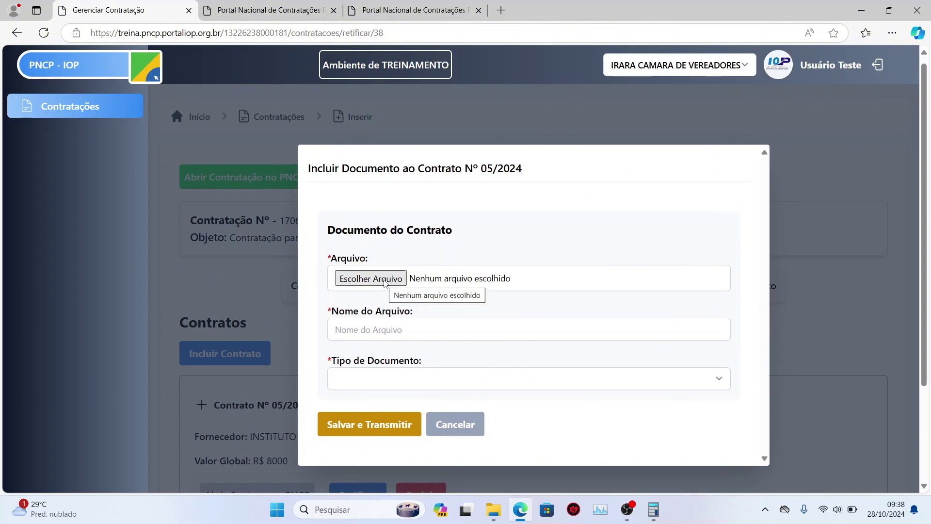
{"action": "left_click", "coordinate": [371, 278]}
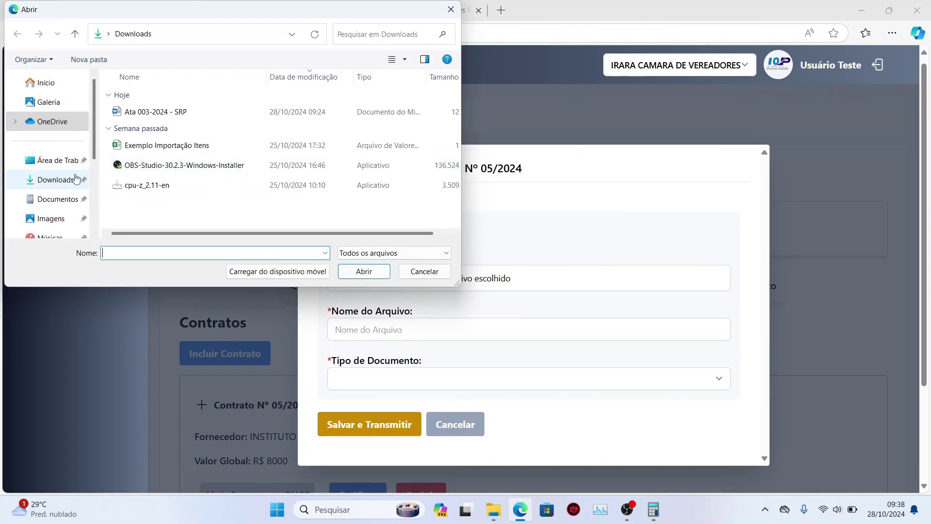
{"action": "left_click", "coordinate": [72, 199]}
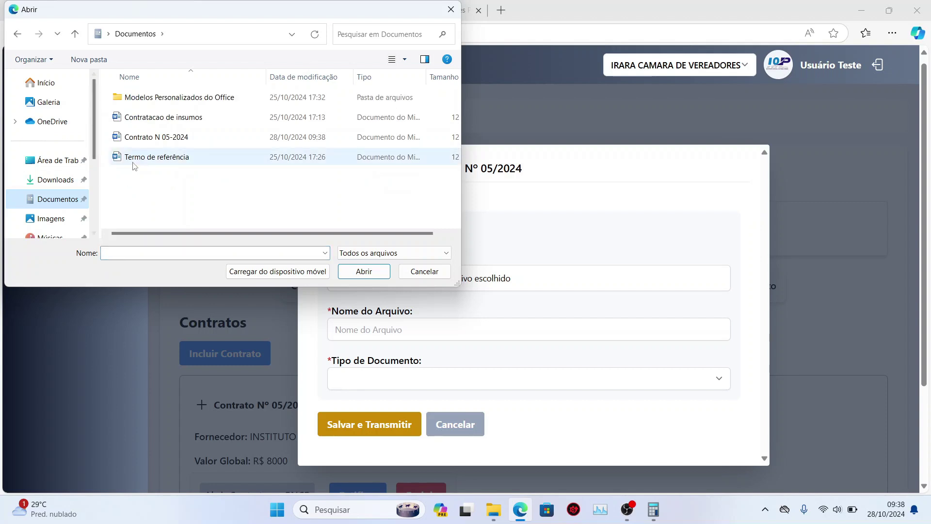
{"action": "left_click", "coordinate": [149, 138]}
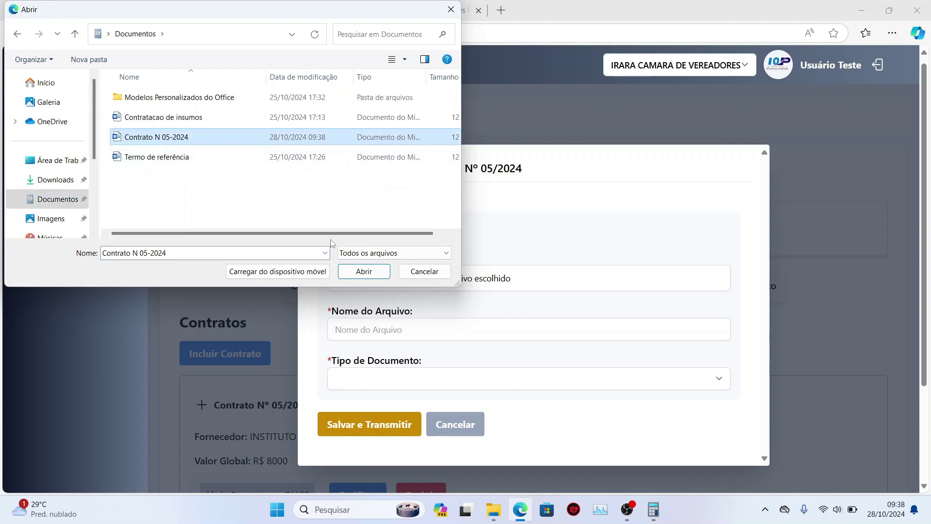
{"action": "left_click", "coordinate": [377, 271]}
{"action": "left_click", "coordinate": [393, 324]}
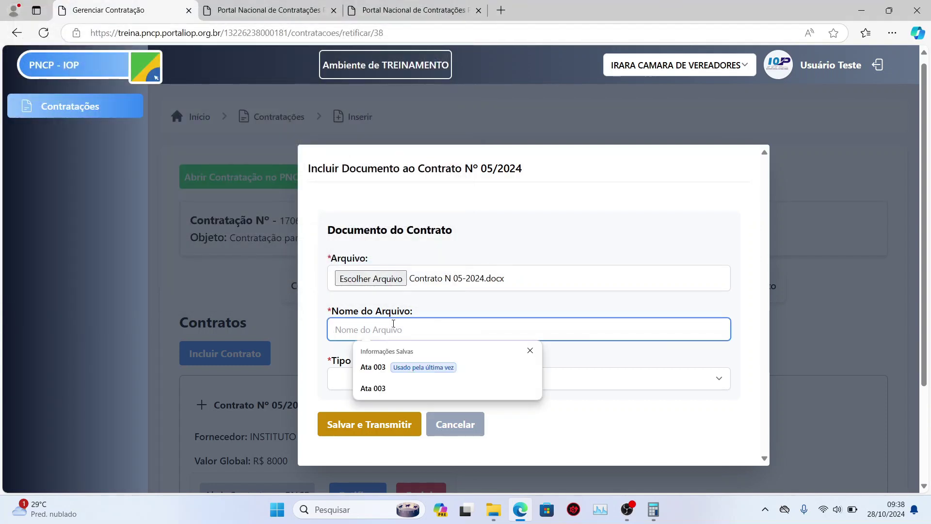
- Name the document 'Contrato N 05_2024', set type 12 - Contrato, and save and transmit it
{"action": "type", "text": "Contrato "}
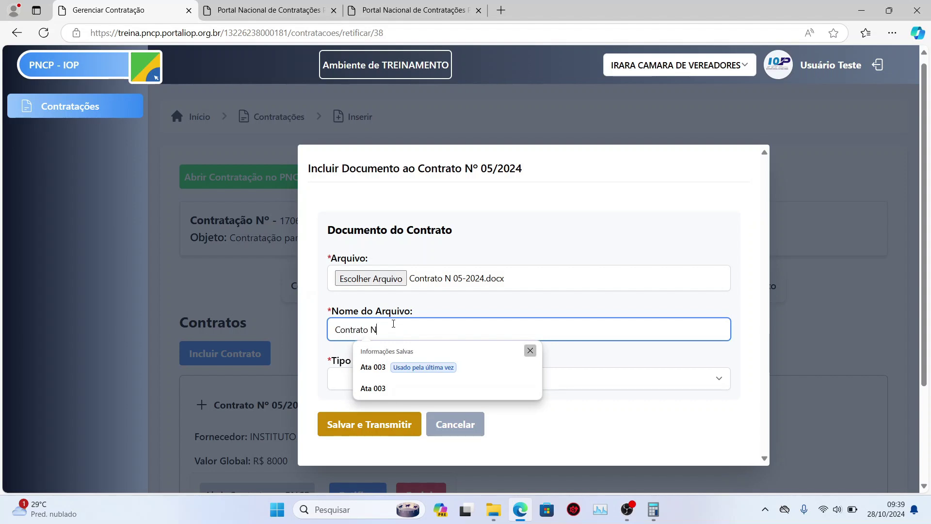
{"action": "type", "text": "N 05_2024"}
{"action": "left_click", "coordinate": [456, 312]}
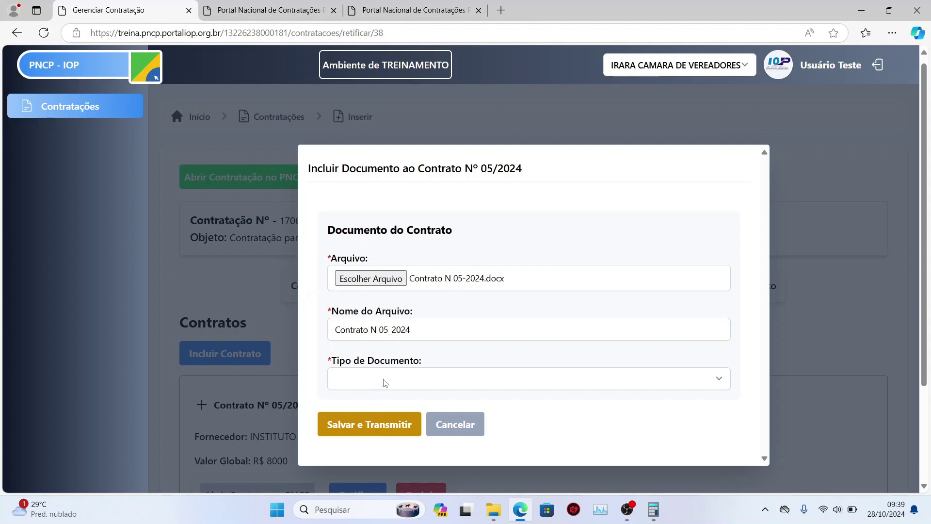
{"action": "left_click", "coordinate": [401, 383]}
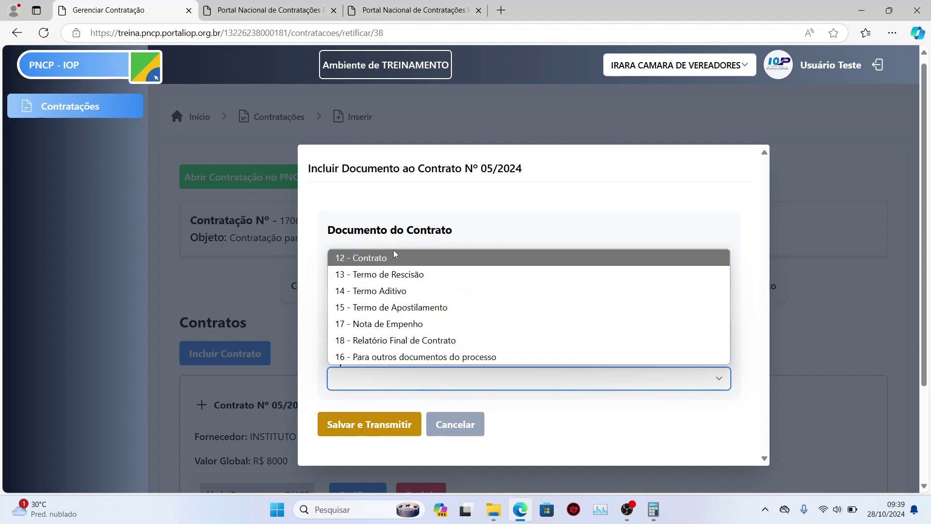
{"action": "left_click", "coordinate": [373, 259]}
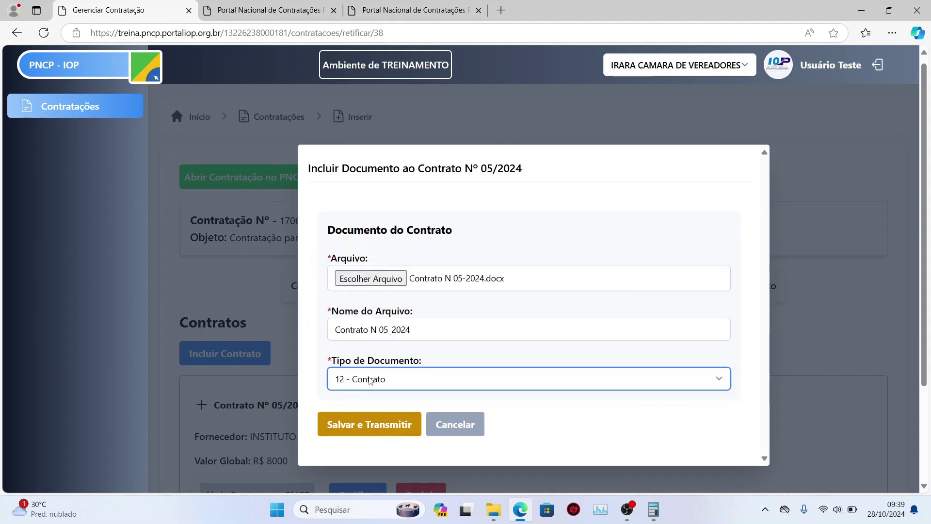
{"action": "left_click", "coordinate": [366, 425]}
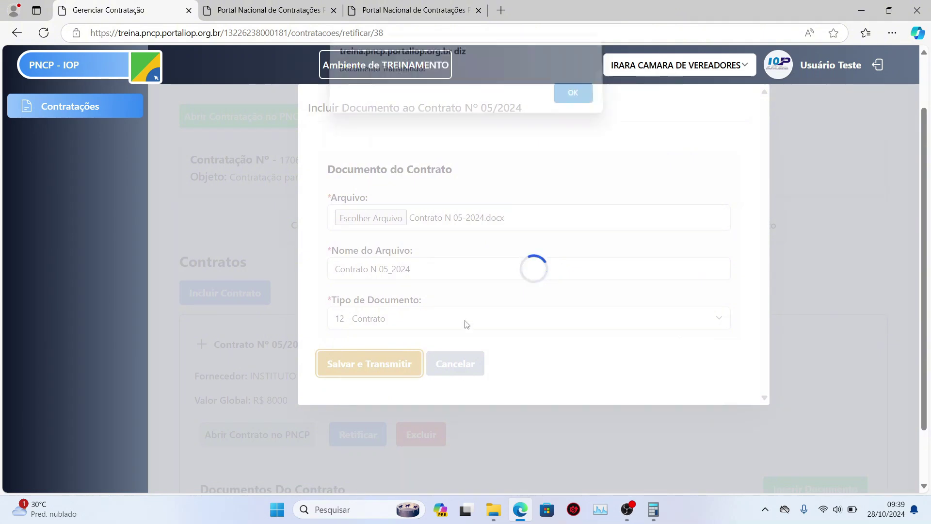
{"action": "left_click", "coordinate": [575, 96]}
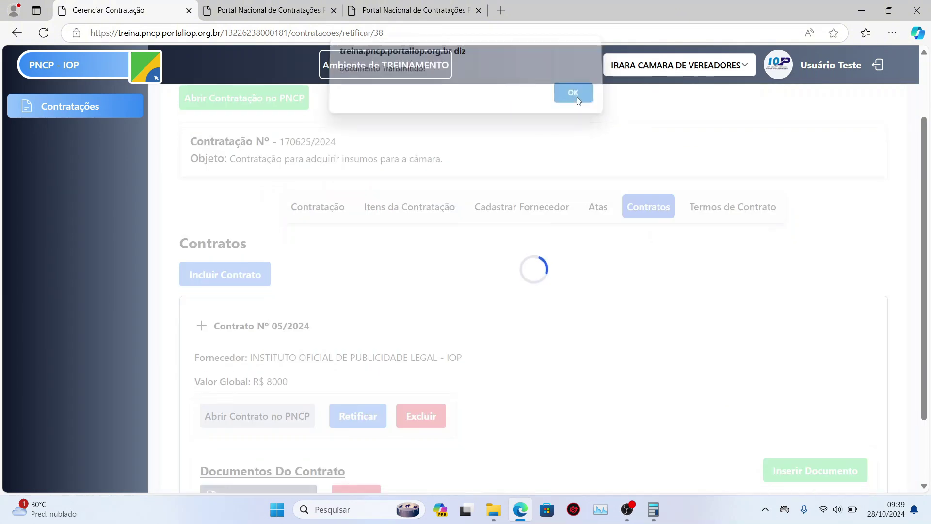
{"action": "scroll", "coordinate": [502, 321], "scroll_direction": "down", "scroll_amount": 1}
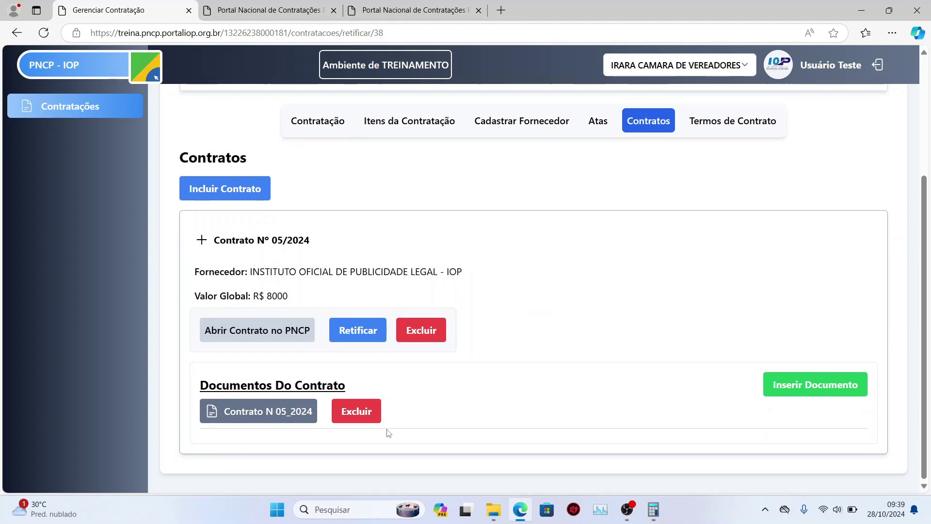
- Open a second add-document form, look at the document types, and cancel it unchanged
{"action": "left_click", "coordinate": [813, 385]}
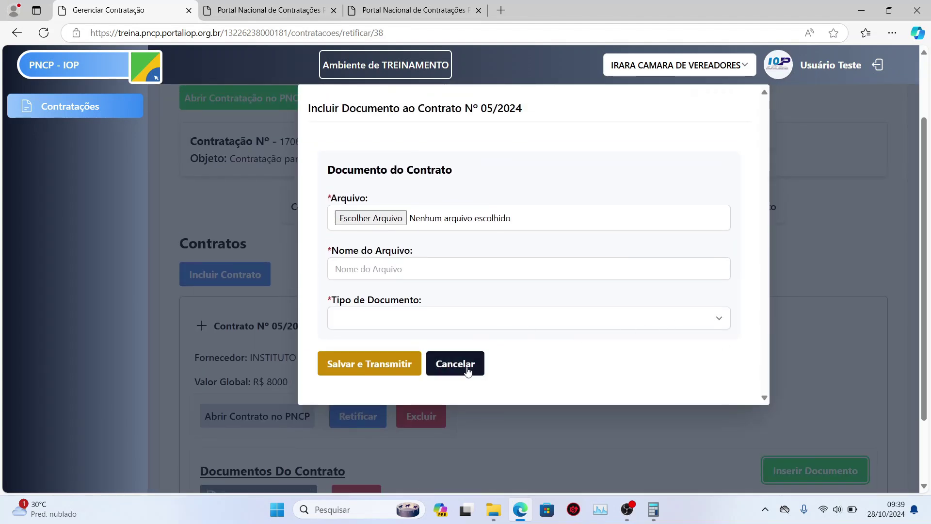
{"action": "left_click", "coordinate": [475, 318]}
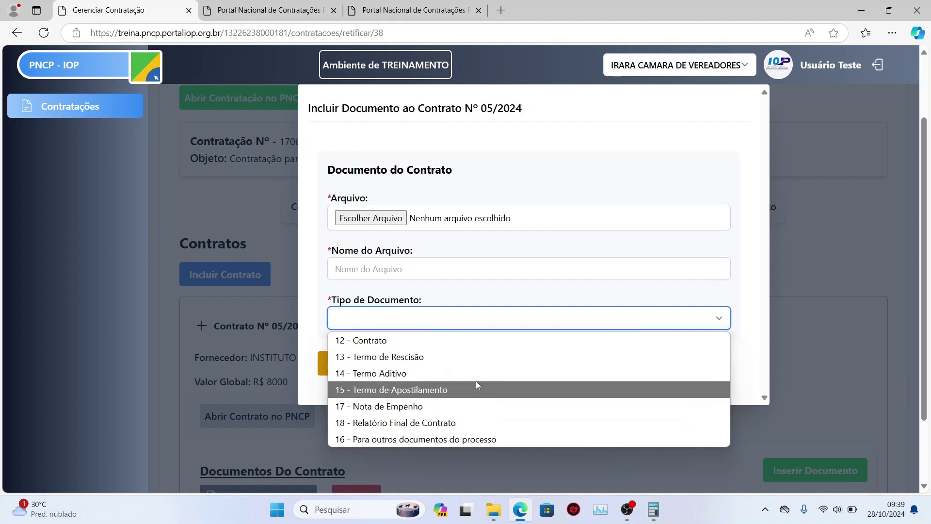
{"action": "left_click", "coordinate": [557, 286]}
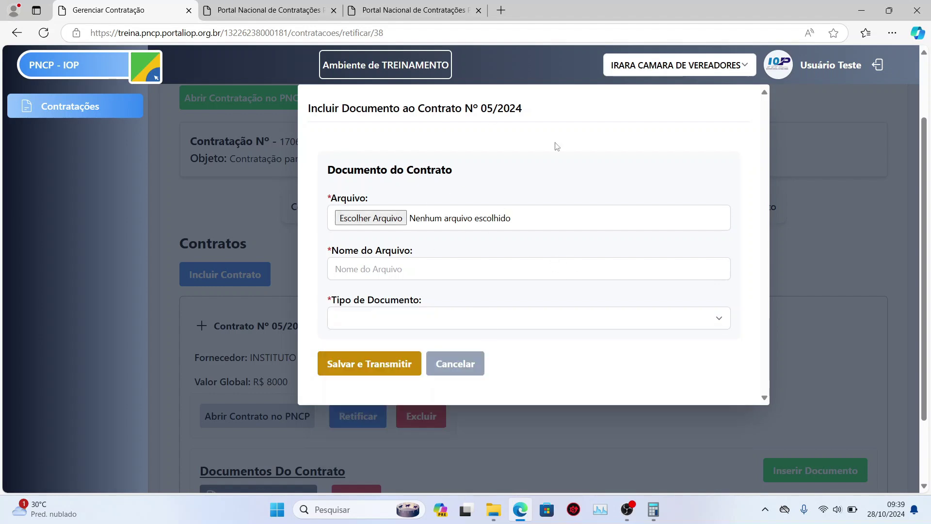
{"action": "left_click", "coordinate": [484, 365]}
{"action": "scroll", "coordinate": [486, 365], "scroll_direction": "down", "scroll_amount": 2}
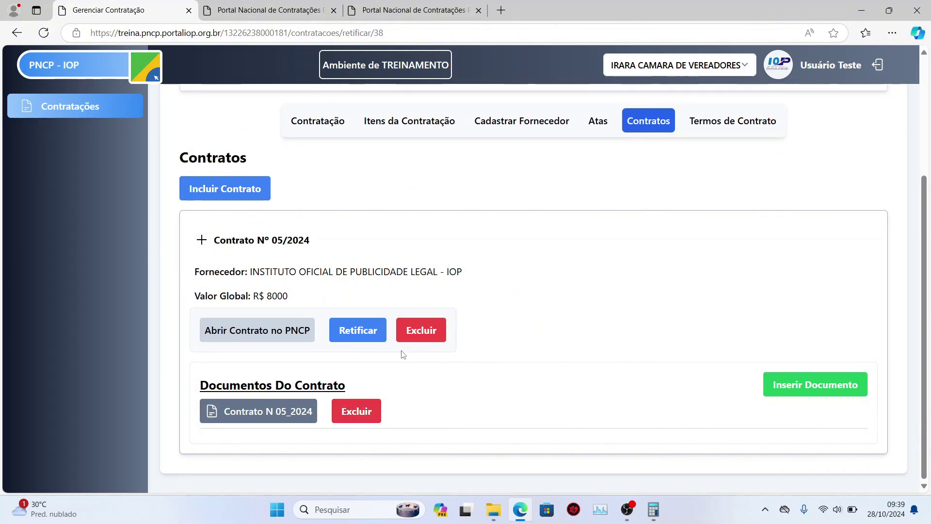
- Check the contract's Histórico on the PNCP portal for the document inclusion, then close the portal
{"action": "left_click", "coordinate": [243, 330]}
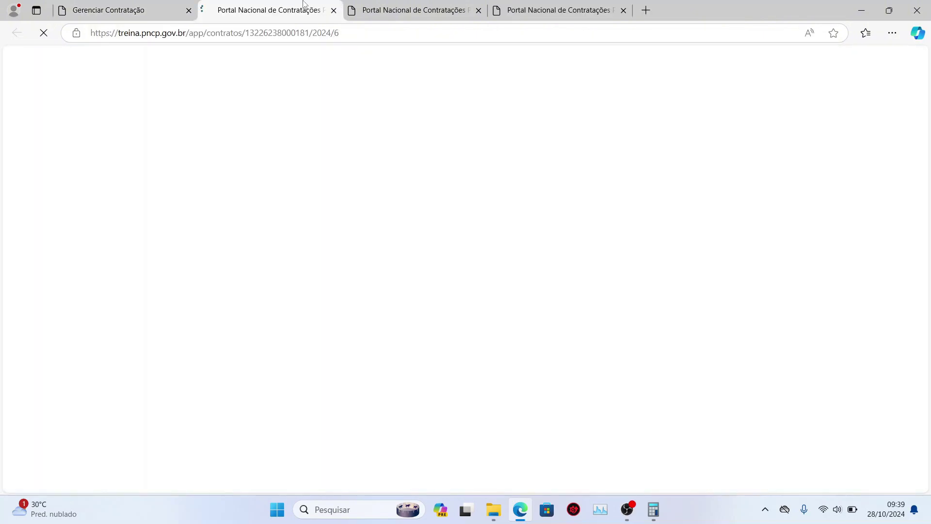
{"action": "left_click", "coordinate": [479, 10]}
{"action": "left_click", "coordinate": [479, 10]}
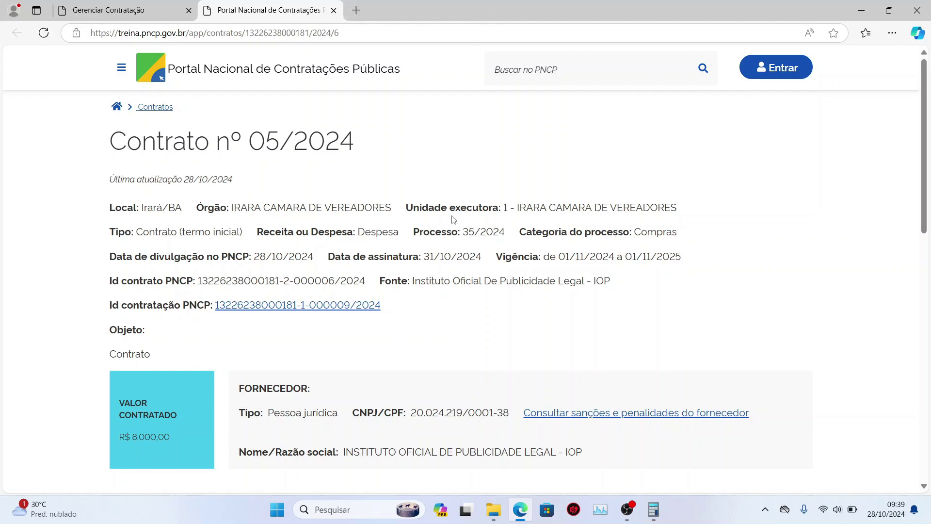
{"action": "scroll", "coordinate": [438, 227], "scroll_direction": "down", "scroll_amount": 5}
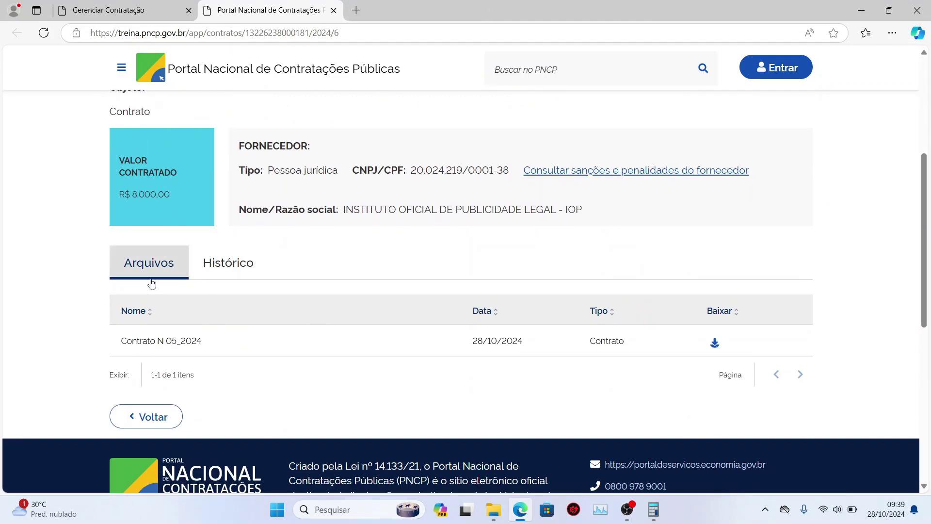
{"action": "left_click", "coordinate": [265, 266]}
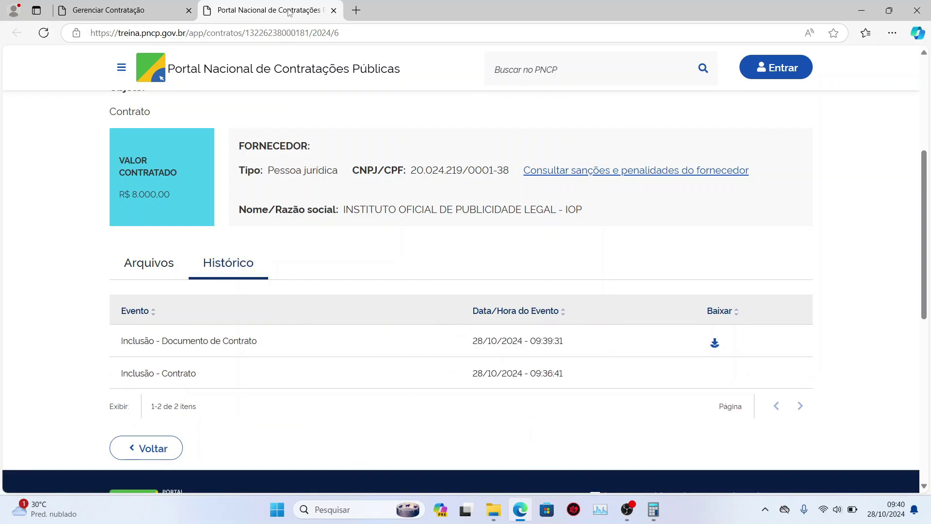
{"action": "left_click", "coordinate": [334, 10]}
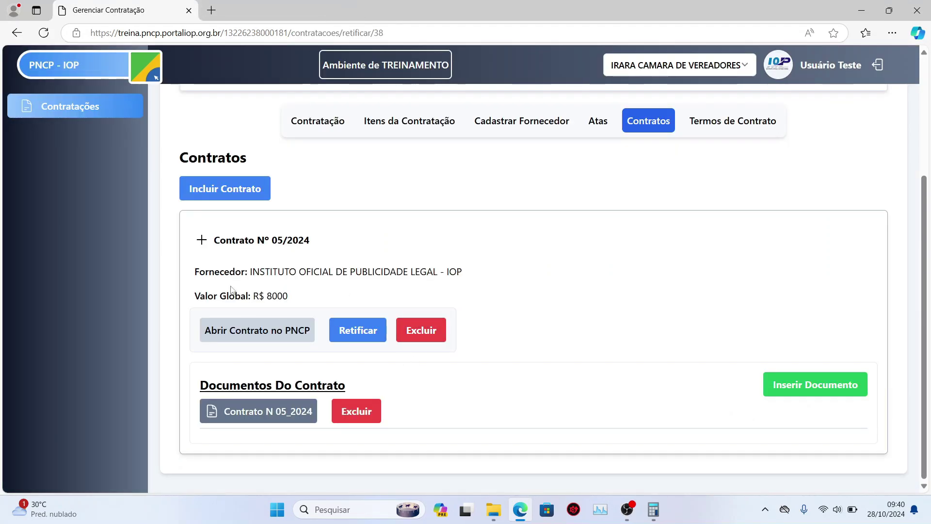
- Discard an opened new-contract form and switch to the Termos de Contrato section
{"action": "left_click", "coordinate": [225, 190]}
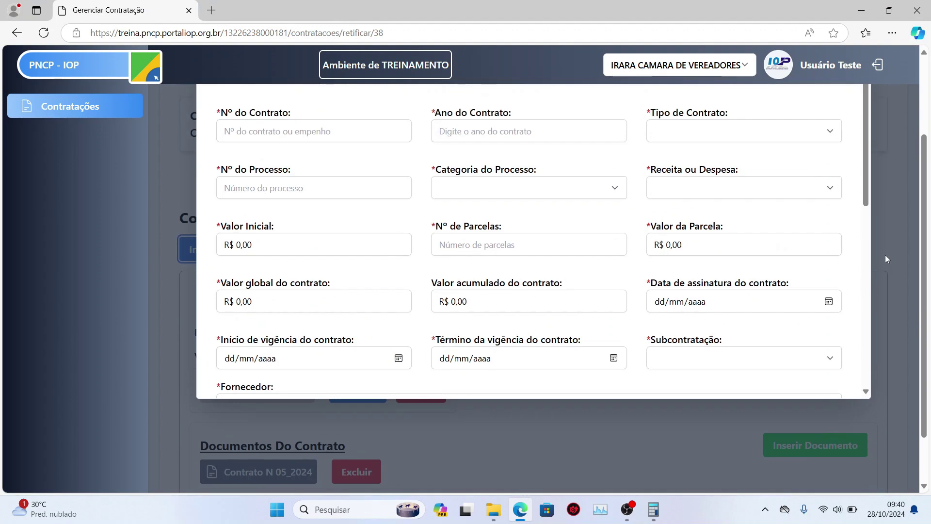
{"action": "scroll", "coordinate": [886, 257], "scroll_direction": "up", "scroll_amount": 2}
{"action": "scroll", "coordinate": [485, 235], "scroll_direction": "down", "scroll_amount": 1}
{"action": "scroll", "coordinate": [851, 210], "scroll_direction": "up", "scroll_amount": 1}
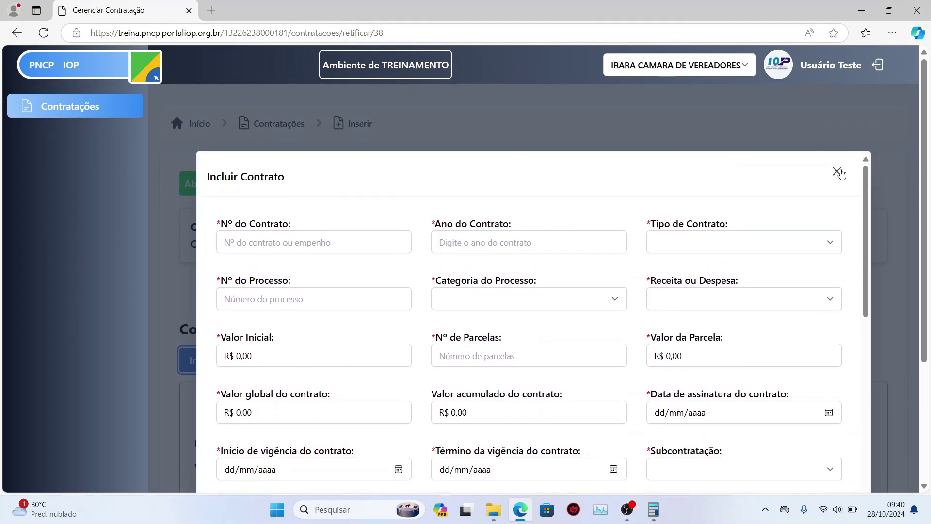
{"action": "left_click", "coordinate": [837, 172]}
{"action": "scroll", "coordinate": [596, 277], "scroll_direction": "down", "scroll_amount": 1}
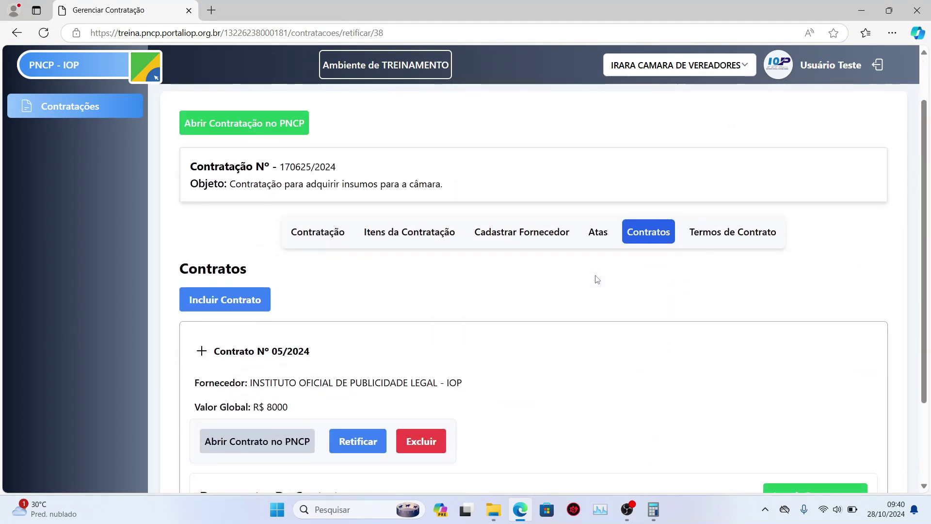
{"action": "scroll", "coordinate": [657, 264], "scroll_direction": "down", "scroll_amount": 2}
{"action": "scroll", "coordinate": [718, 260], "scroll_direction": "up", "scroll_amount": 1}
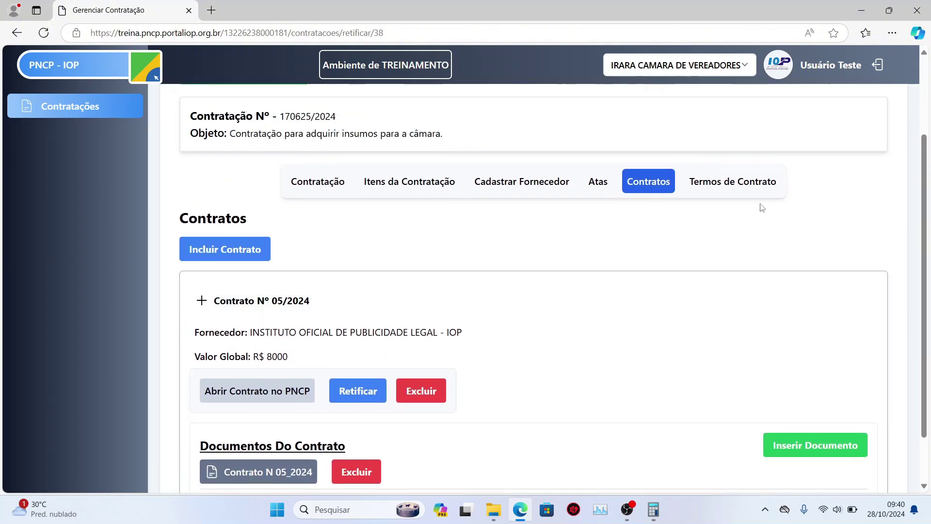
{"action": "left_click", "coordinate": [736, 188]}
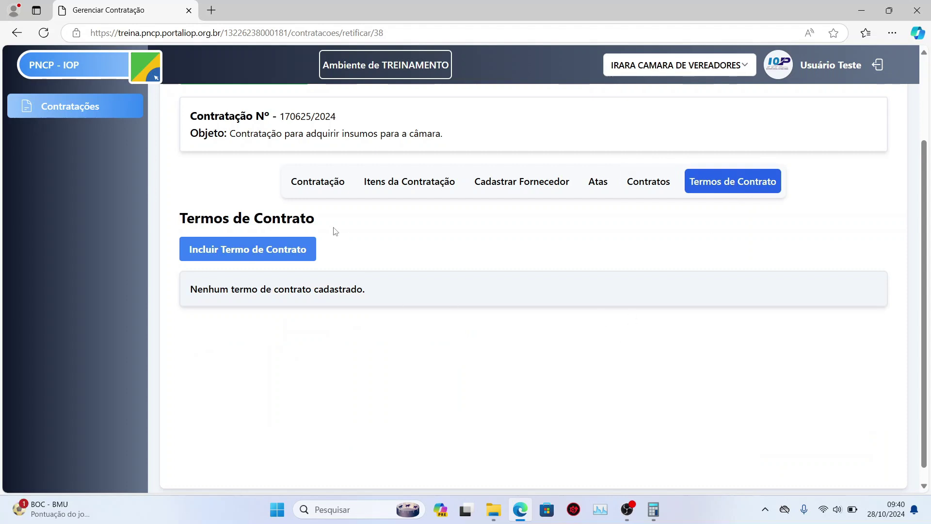
- Start a new contract term for Contrato Nº 05/2024 with term number 01
{"action": "left_click", "coordinate": [284, 253]}
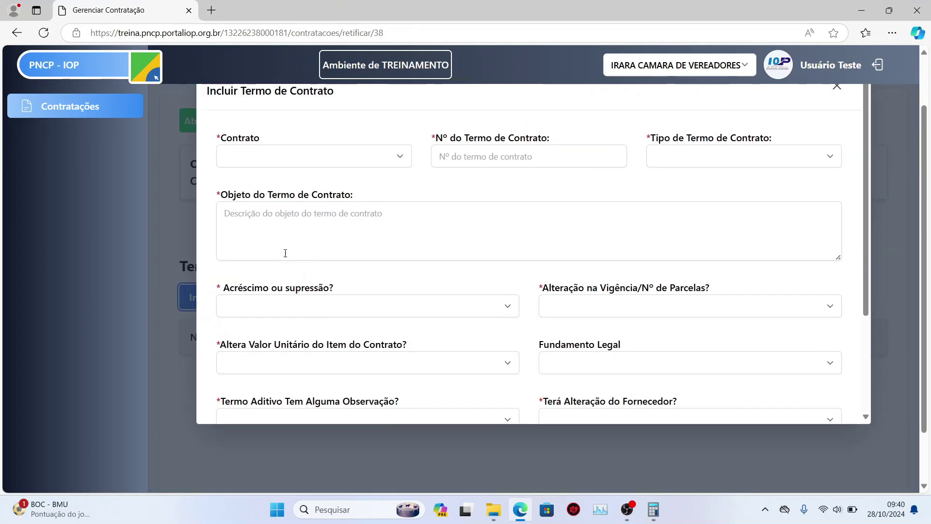
{"action": "left_click", "coordinate": [357, 225]}
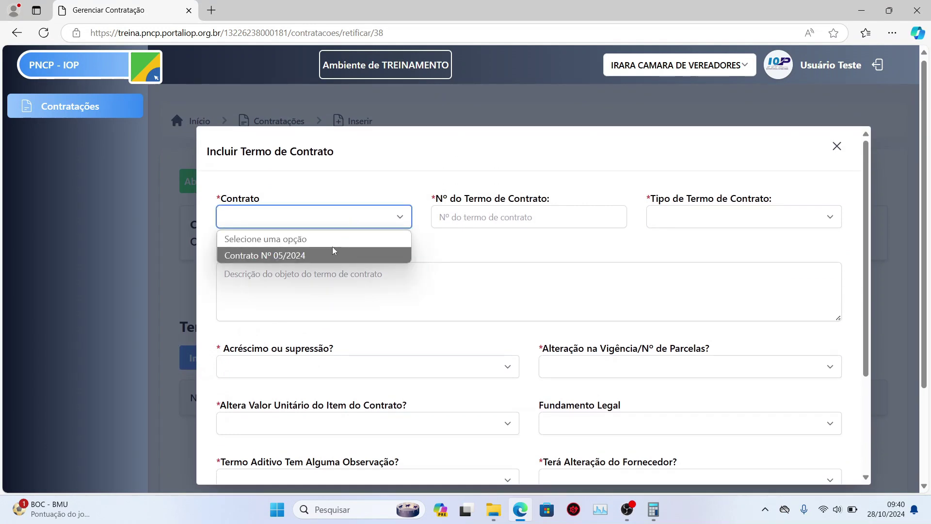
{"action": "left_click", "coordinate": [278, 256]}
{"action": "left_click", "coordinate": [304, 215]}
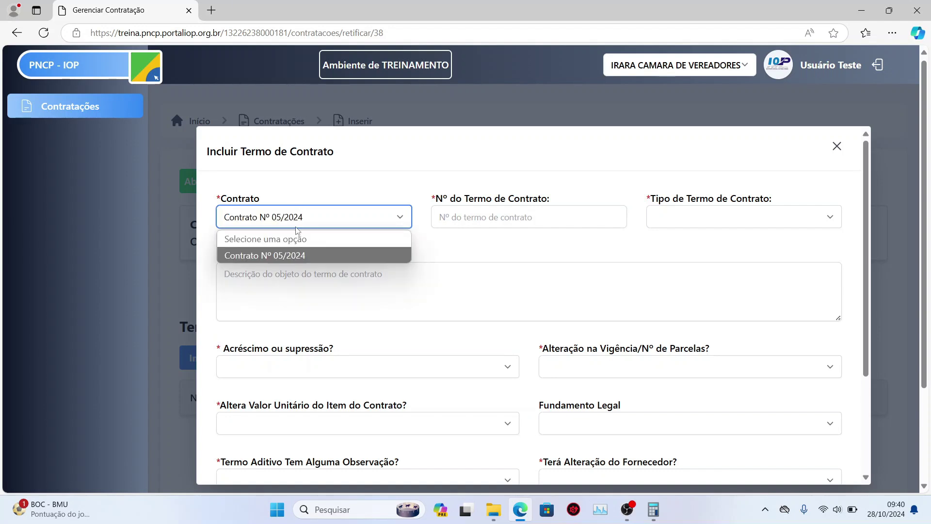
{"action": "left_click", "coordinate": [287, 256]}
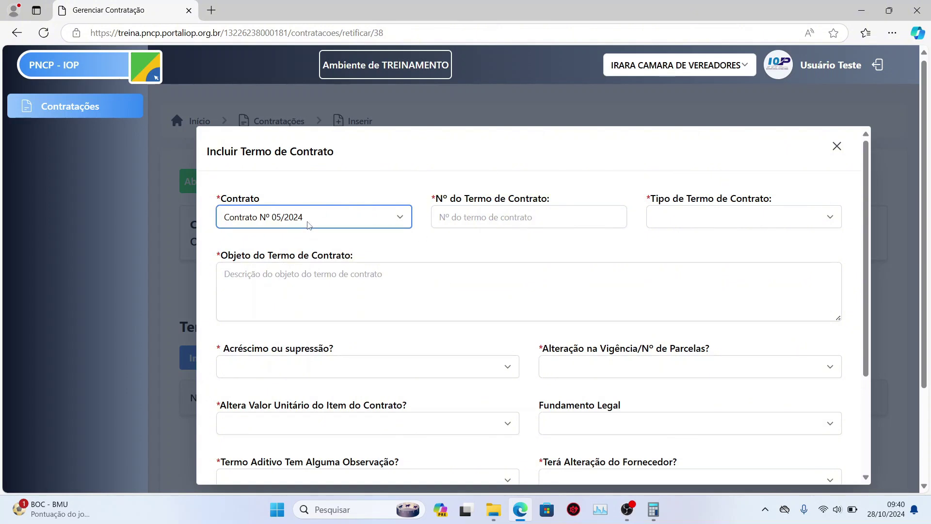
{"action": "left_click", "coordinate": [308, 223]}
{"action": "left_click", "coordinate": [541, 237]}
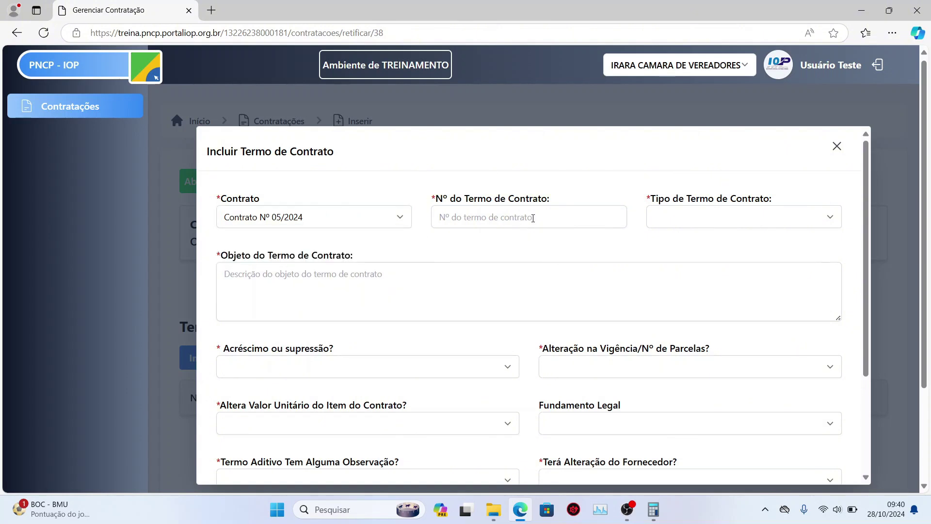
{"action": "left_click", "coordinate": [532, 218]}
{"action": "type", "text": "01"}
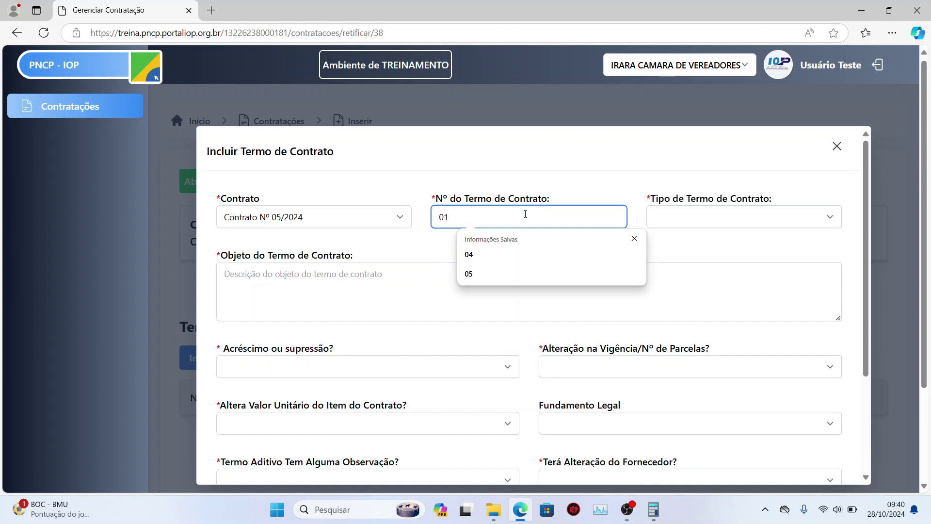
{"action": "key", "text": "Tab"}
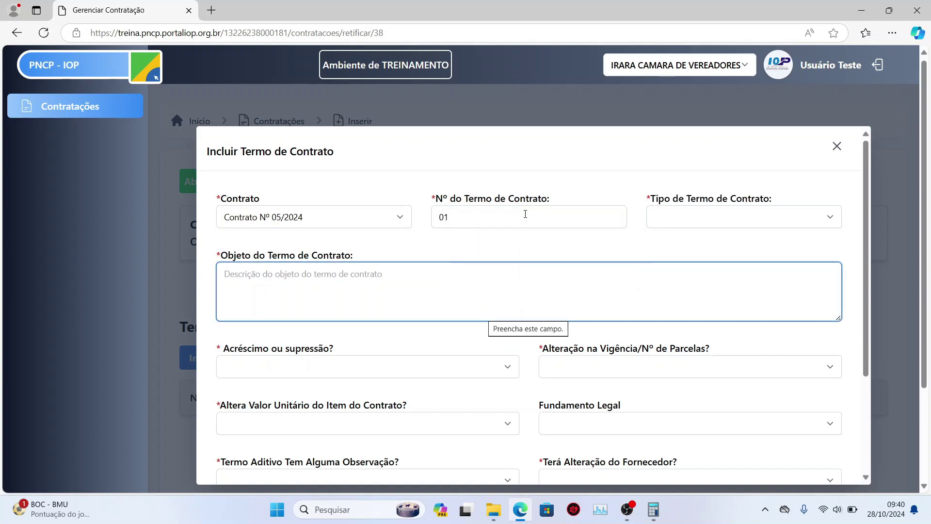
- Set the term type to 2 - Termo Aditivo and enter an object description starting 'Termo de'
{"action": "left_click", "coordinate": [729, 219]}
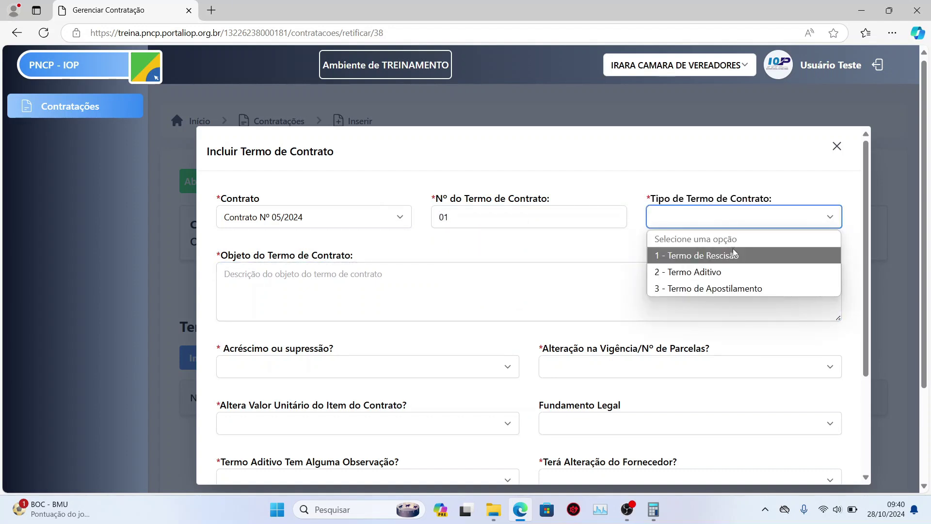
{"action": "left_click", "coordinate": [736, 274]}
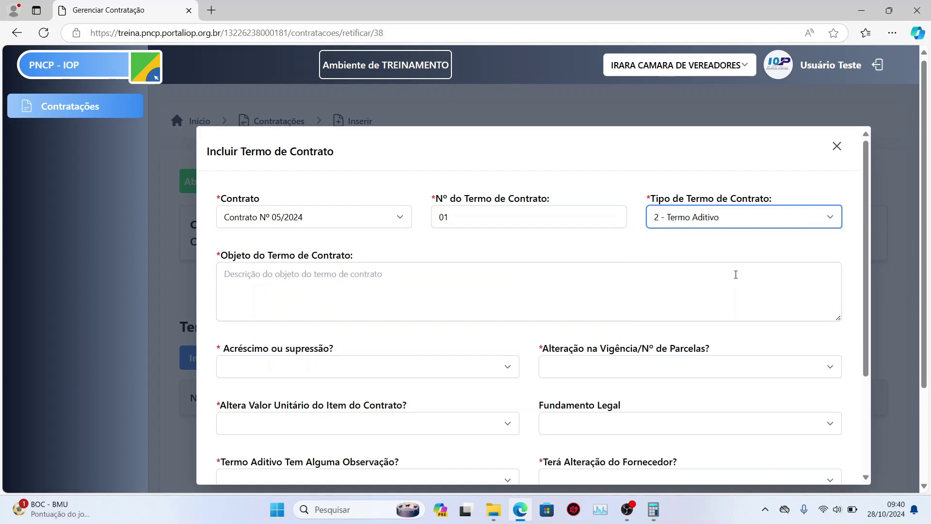
{"action": "left_click", "coordinate": [395, 286]}
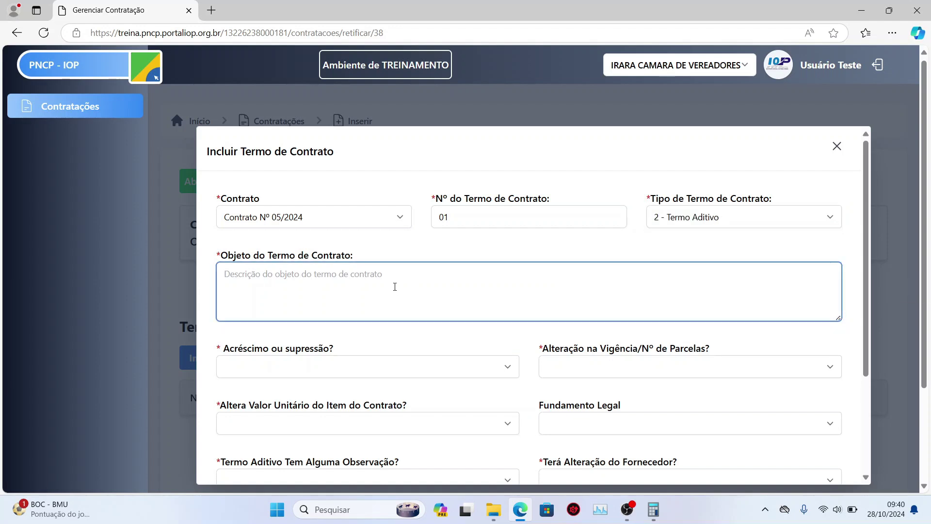
{"action": "type", "text": "T"}
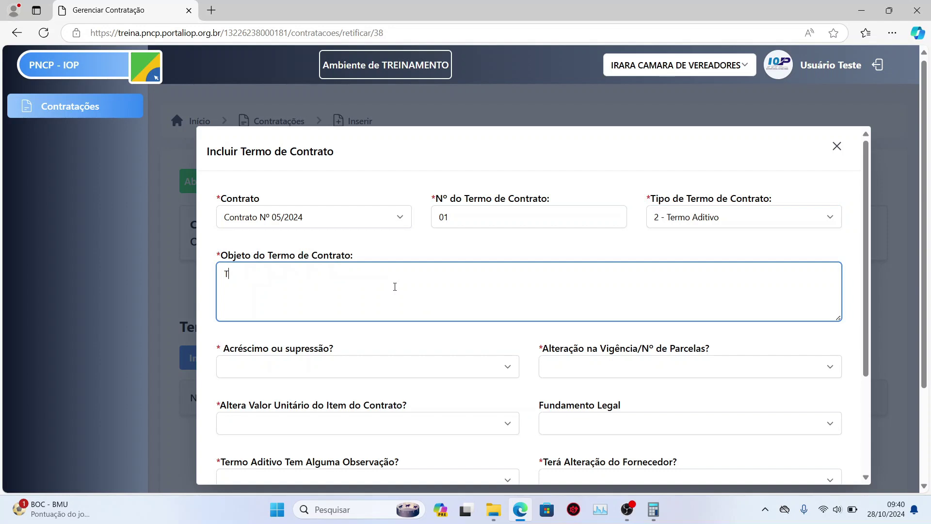
{"action": "type", "text": "ermo de contato aditivo 01"}
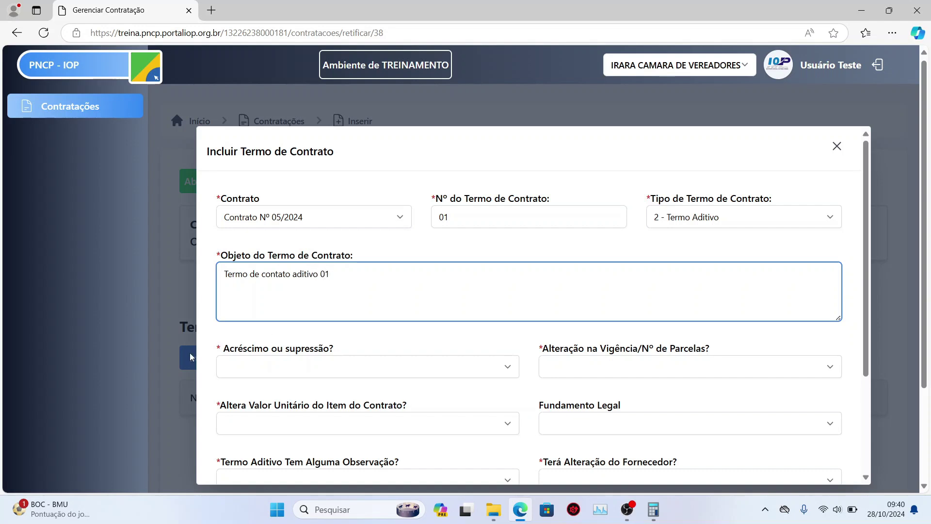
{"action": "scroll", "coordinate": [190, 357], "scroll_direction": "down", "scroll_amount": 1}
- Answer Sim to Acréscimo ou supressão with an added value of R$ 1.000,00
{"action": "left_click", "coordinate": [345, 306]}
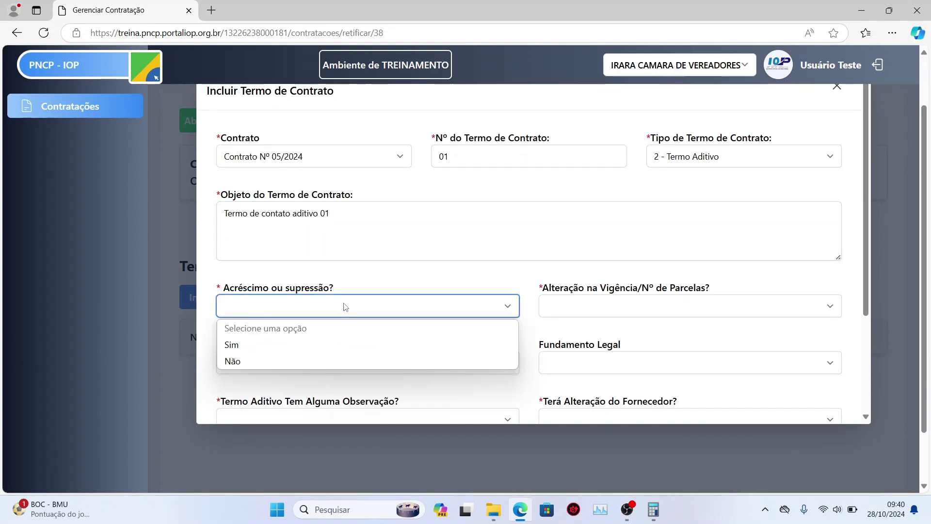
{"action": "left_click", "coordinate": [329, 344]}
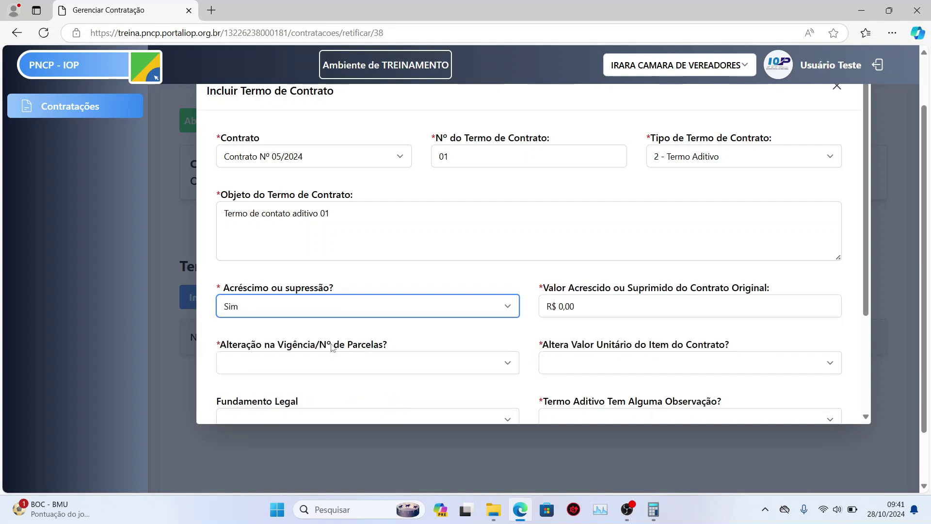
{"action": "left_click", "coordinate": [371, 303]}
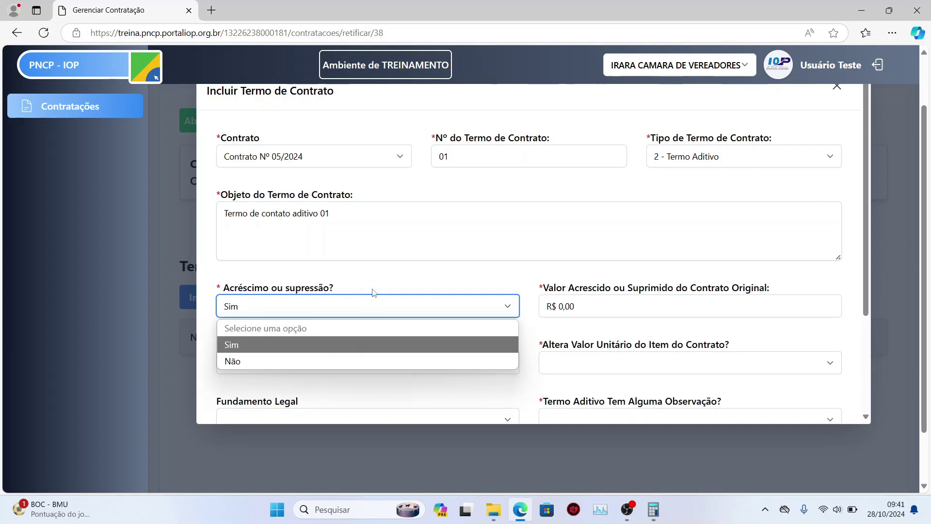
{"action": "left_click", "coordinate": [384, 300]}
{"action": "left_click", "coordinate": [641, 314]}
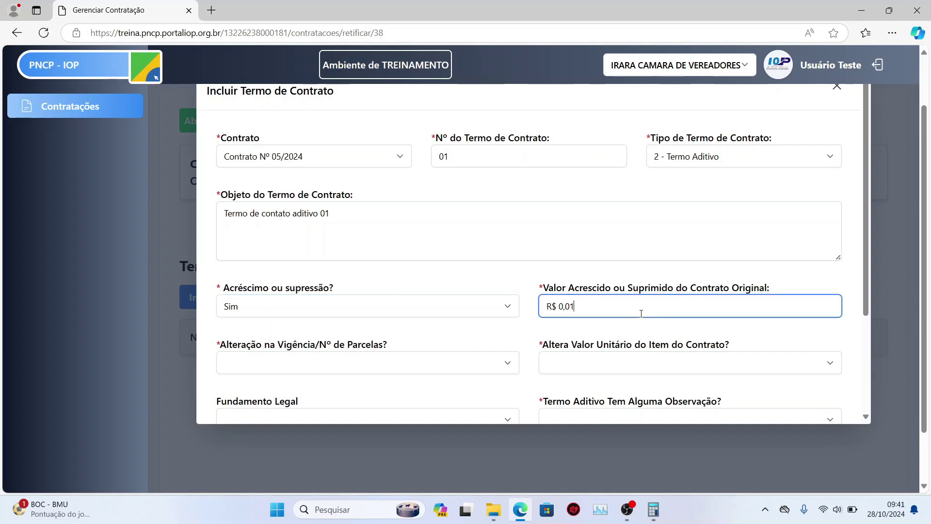
{"action": "type", "text": "1.000,00"}
{"action": "scroll", "coordinate": [761, 283], "scroll_direction": "down", "scroll_amount": 1}
- Set Alteração na Vigência to Não and Altera Valor Unitário to Sim
{"action": "left_click", "coordinate": [367, 299]}
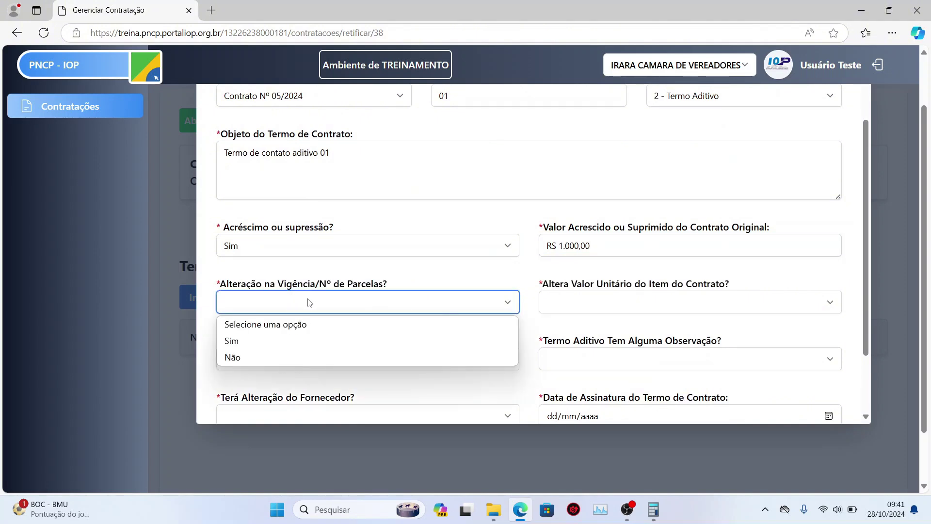
{"action": "left_click", "coordinate": [323, 341]}
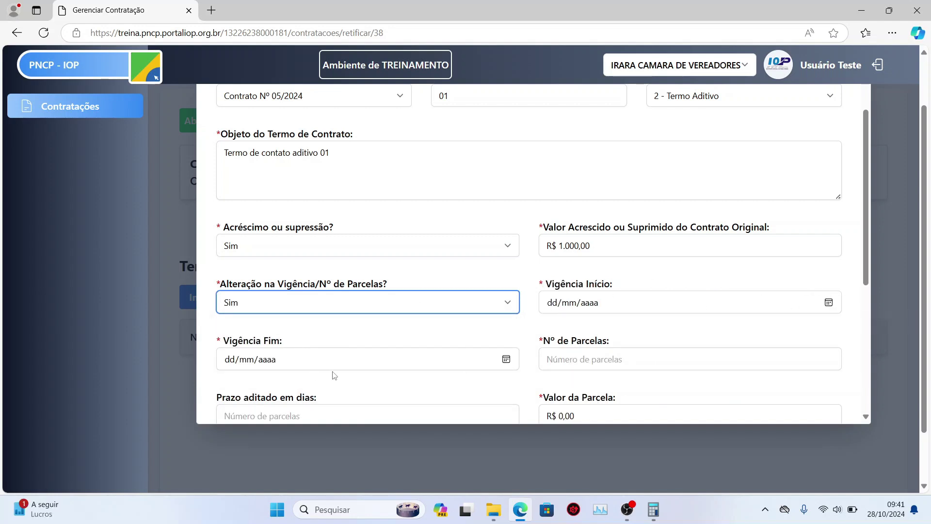
{"action": "left_click", "coordinate": [484, 303]}
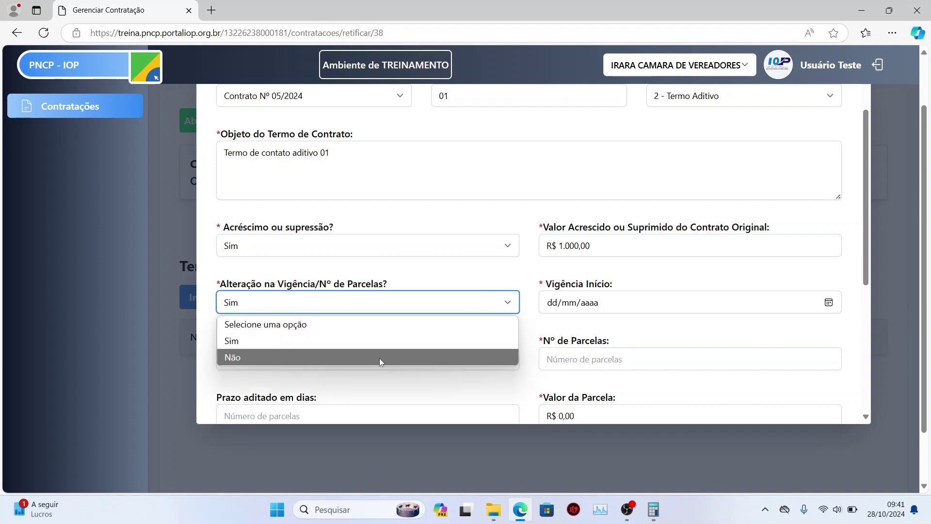
{"action": "left_click", "coordinate": [379, 359]}
{"action": "left_click", "coordinate": [429, 307]}
{"action": "left_click", "coordinate": [421, 341]}
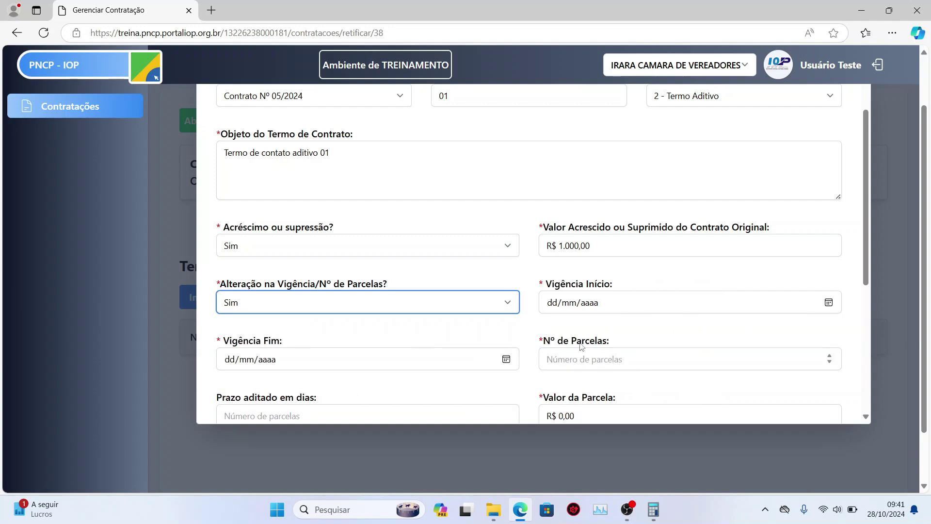
{"action": "left_click", "coordinate": [506, 312]}
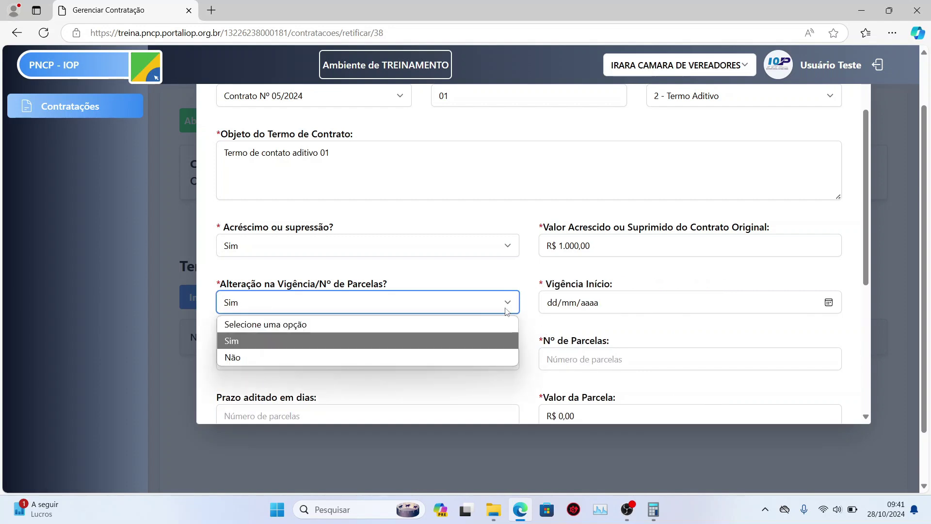
{"action": "left_click", "coordinate": [410, 357]}
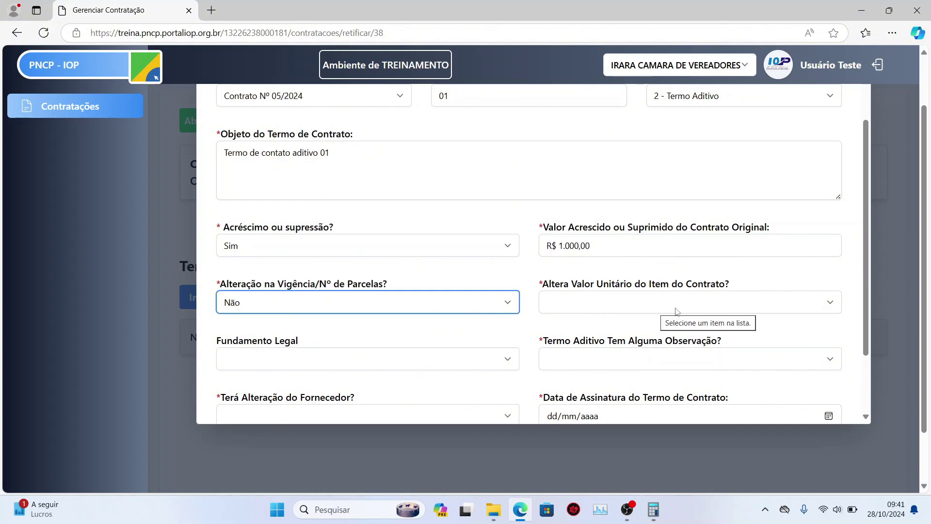
{"action": "left_click", "coordinate": [677, 311]}
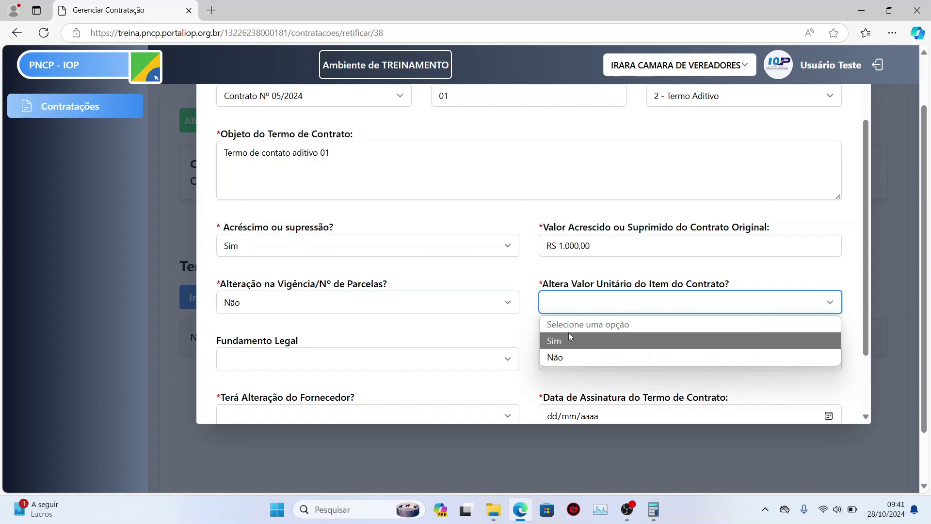
{"action": "left_click", "coordinate": [574, 337]}
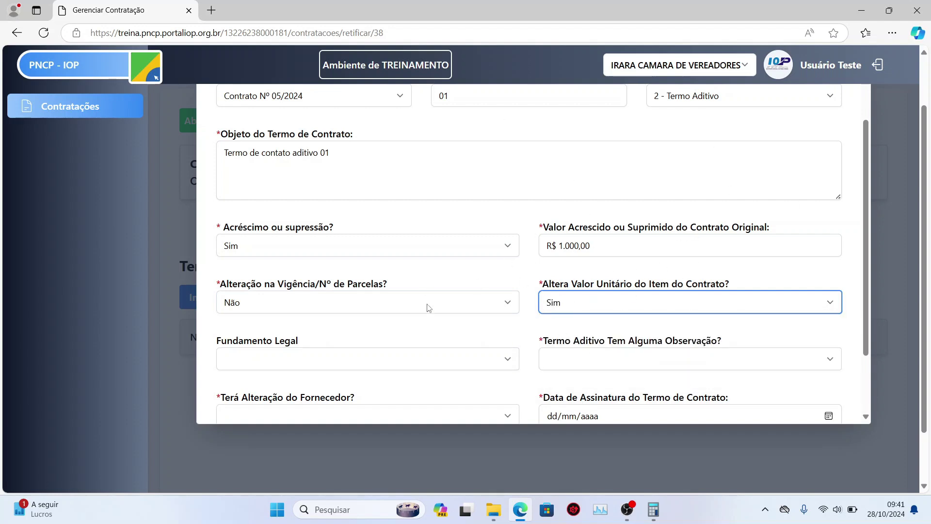
- Browse the legal basis options and leave the field empty
{"action": "scroll", "coordinate": [438, 330], "scroll_direction": "down", "scroll_amount": 2}
{"action": "left_click", "coordinate": [440, 299]}
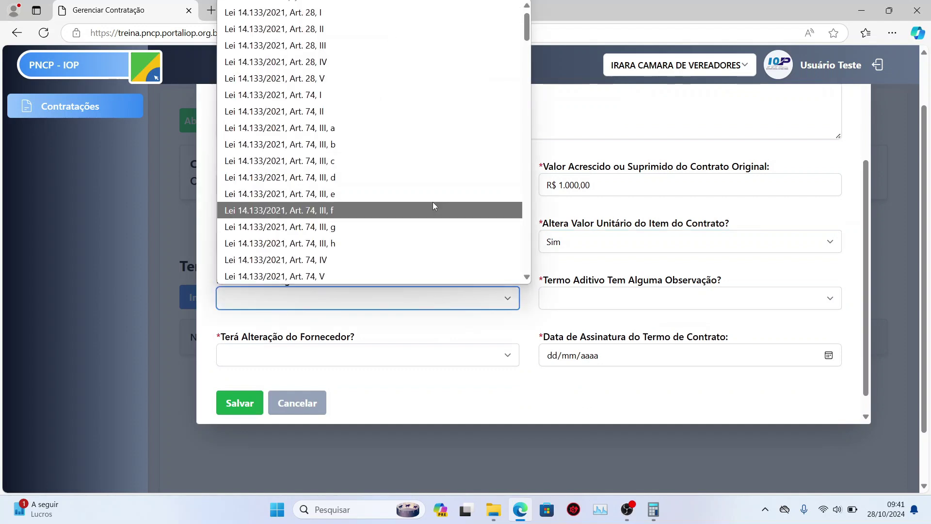
{"action": "scroll", "coordinate": [433, 202], "scroll_direction": "down", "scroll_amount": 10}
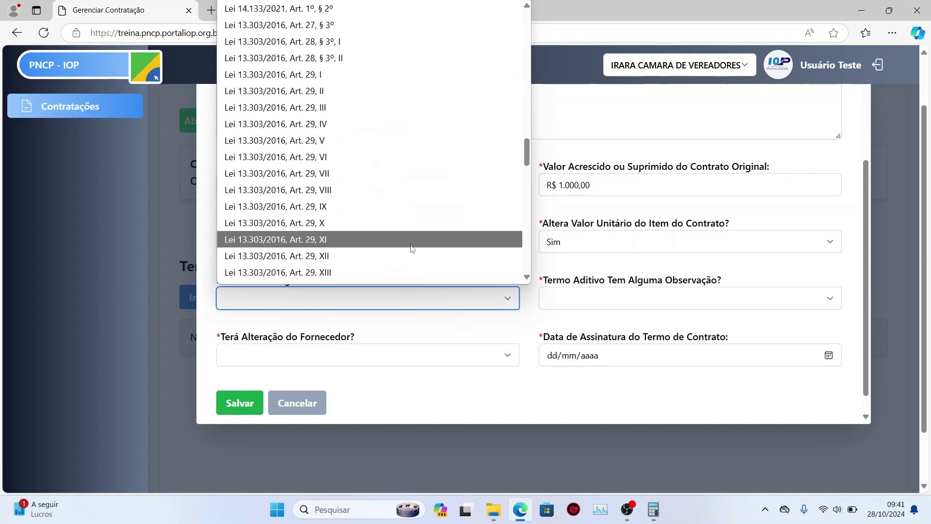
{"action": "scroll", "coordinate": [407, 238], "scroll_direction": "down", "scroll_amount": 1}
{"action": "scroll", "coordinate": [408, 247], "scroll_direction": "up", "scroll_amount": 15}
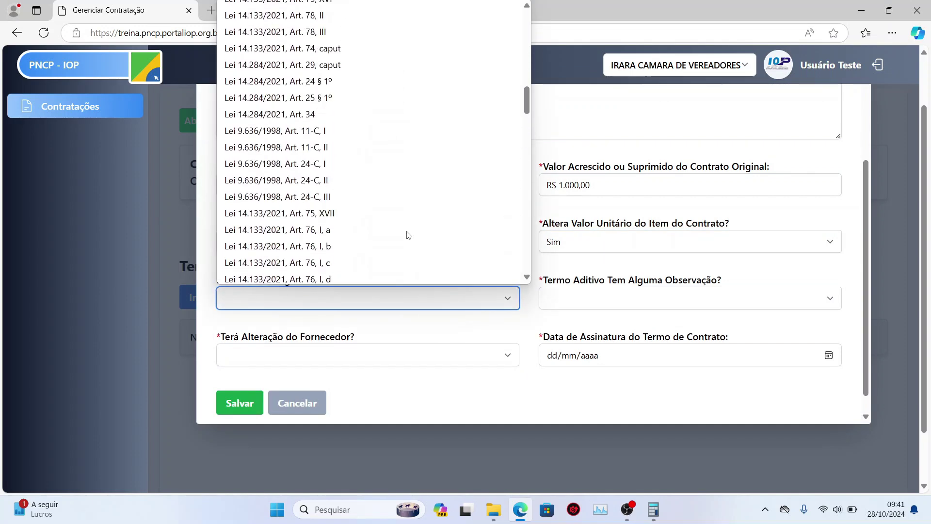
{"action": "left_click", "coordinate": [402, 330]}
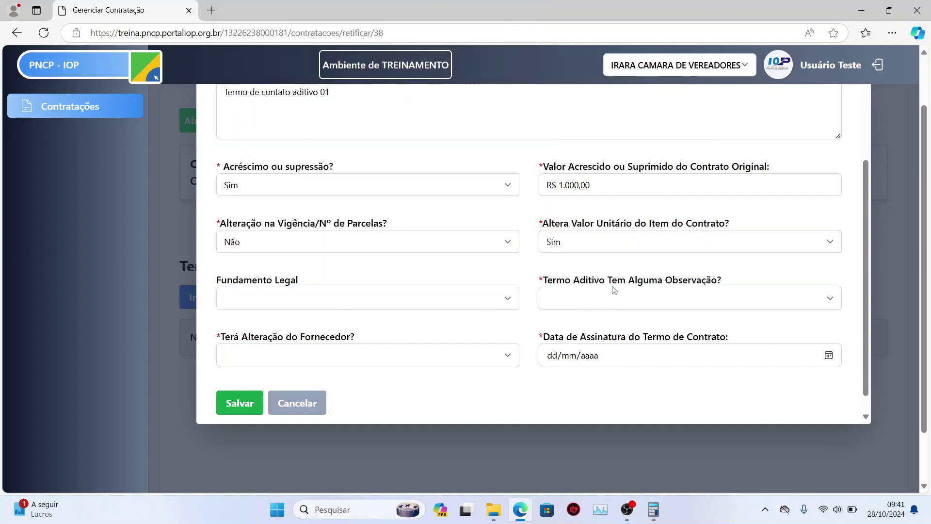
- Try Sim for the observation question, then set it back to Não
{"action": "left_click", "coordinate": [628, 299]}
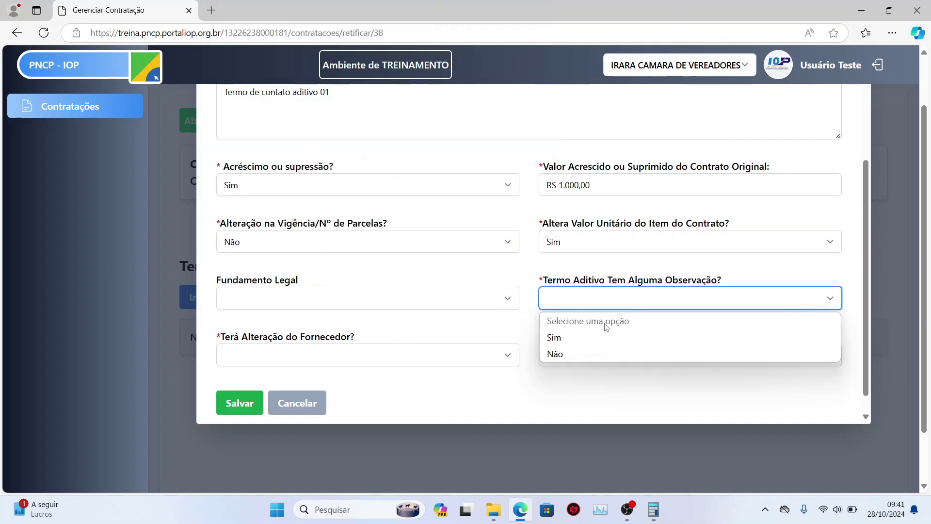
{"action": "left_click", "coordinate": [602, 338]}
{"action": "scroll", "coordinate": [434, 308], "scroll_direction": "down", "scroll_amount": 2}
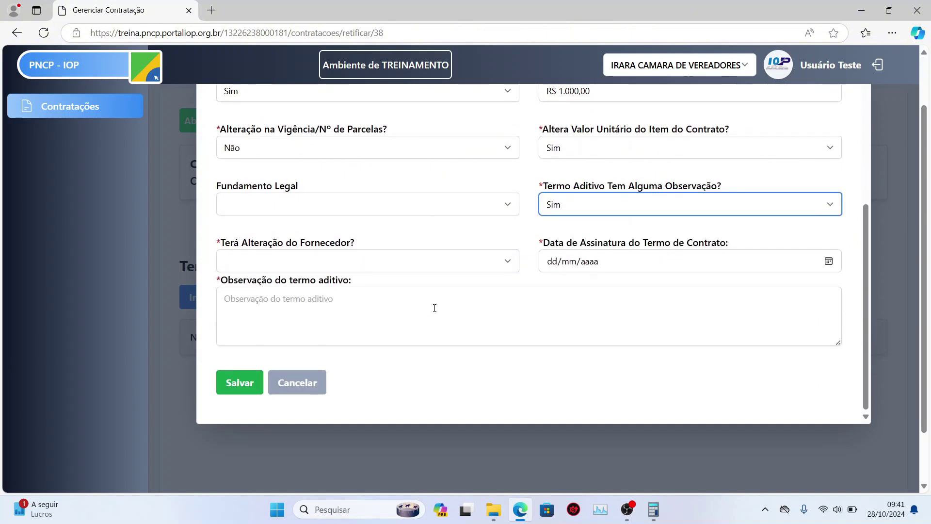
{"action": "left_click", "coordinate": [432, 320]}
{"action": "left_click", "coordinate": [669, 209]}
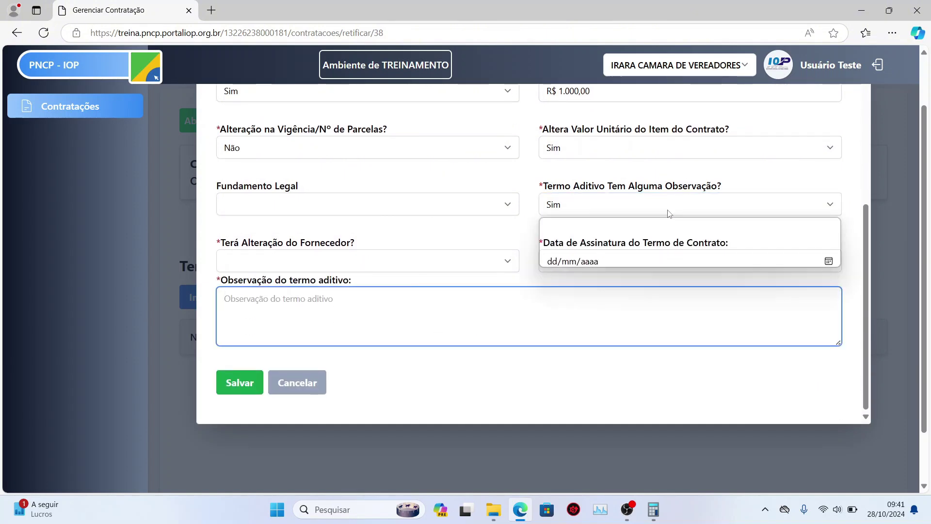
{"action": "left_click", "coordinate": [618, 257]}
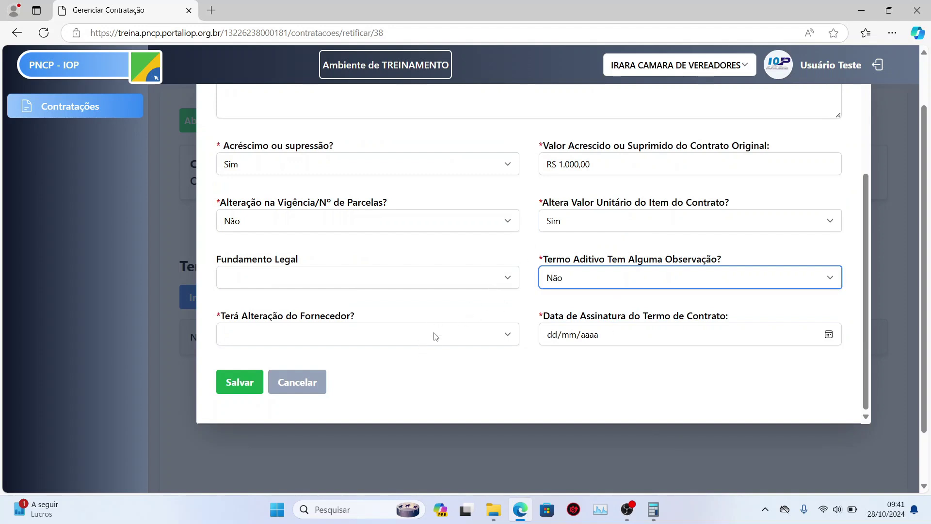
{"action": "left_click", "coordinate": [465, 340]}
- Answer Sim to supplier change and look over the new supplier's CNPJ/CPF and person-type fields
{"action": "left_click", "coordinate": [422, 371]}
{"action": "scroll", "coordinate": [413, 350], "scroll_direction": "down", "scroll_amount": 1}
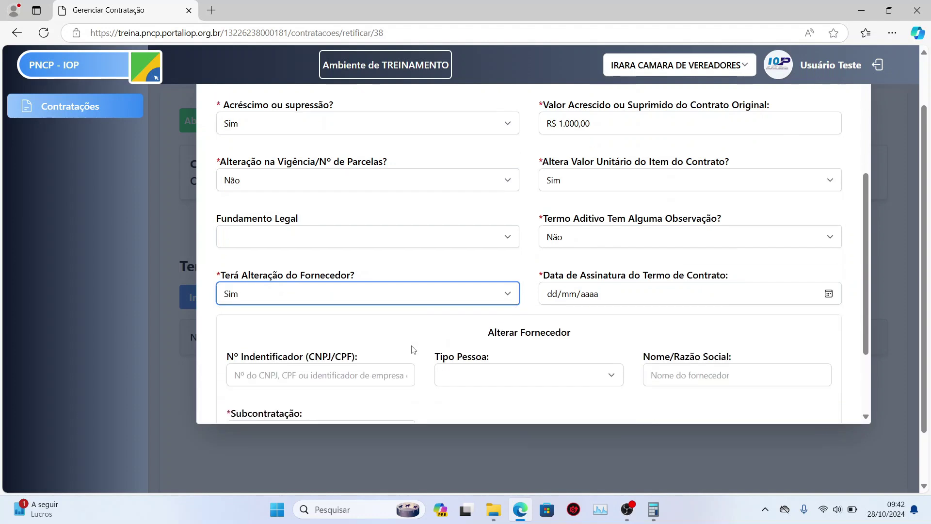
{"action": "scroll", "coordinate": [413, 349], "scroll_direction": "down", "scroll_amount": 2}
{"action": "left_click", "coordinate": [356, 296]}
{"action": "left_click", "coordinate": [559, 303]}
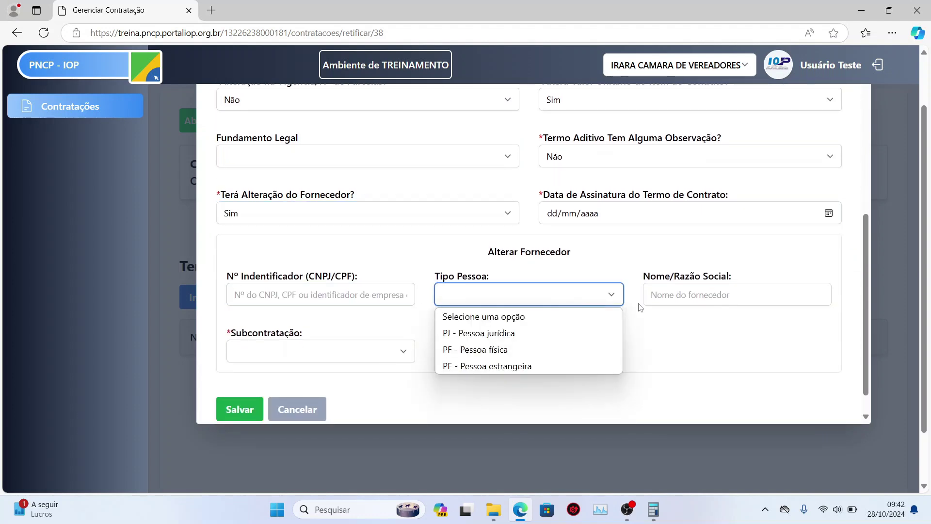
{"action": "left_click", "coordinate": [692, 301]}
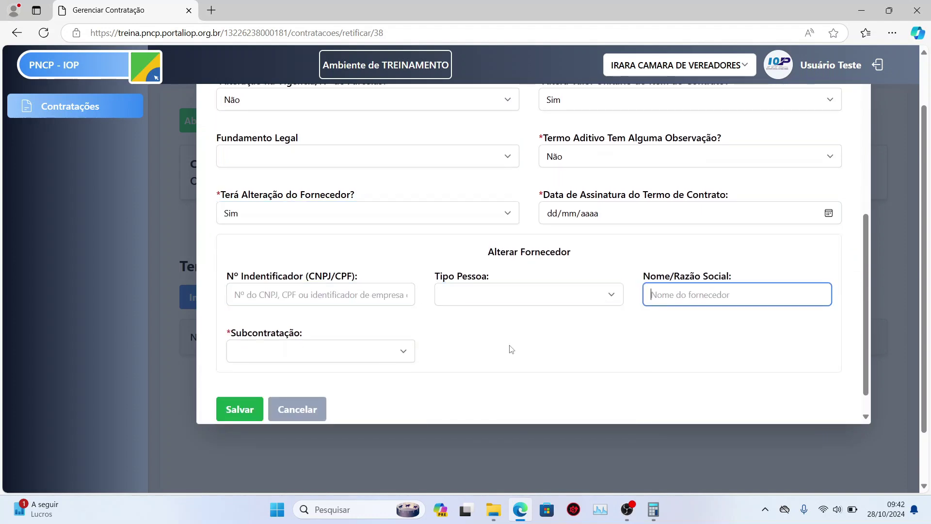
- Try Sim for subcontracting, then set both subcontracting and supplier change to Não
{"action": "left_click", "coordinate": [396, 359]}
{"action": "left_click", "coordinate": [338, 388]}
{"action": "scroll", "coordinate": [369, 304], "scroll_direction": "down", "scroll_amount": 3}
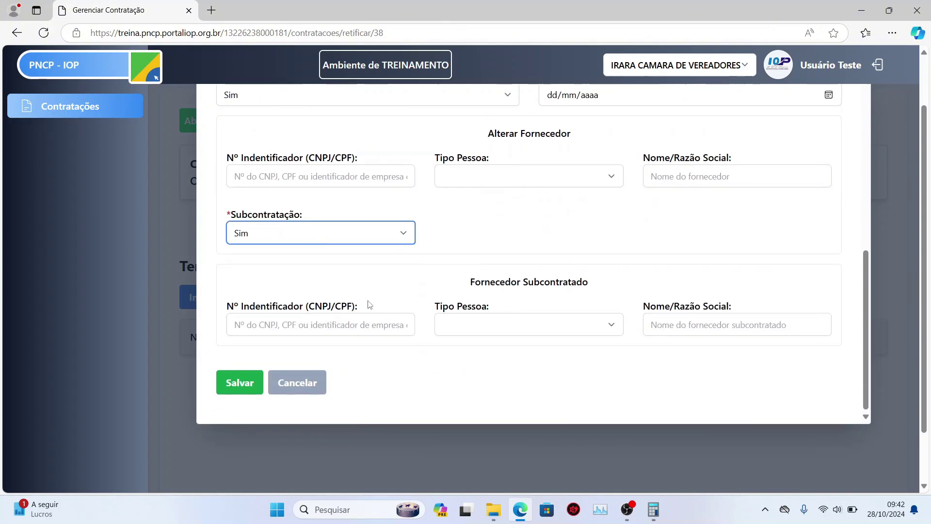
{"action": "left_click", "coordinate": [592, 326]}
{"action": "left_click", "coordinate": [626, 358]}
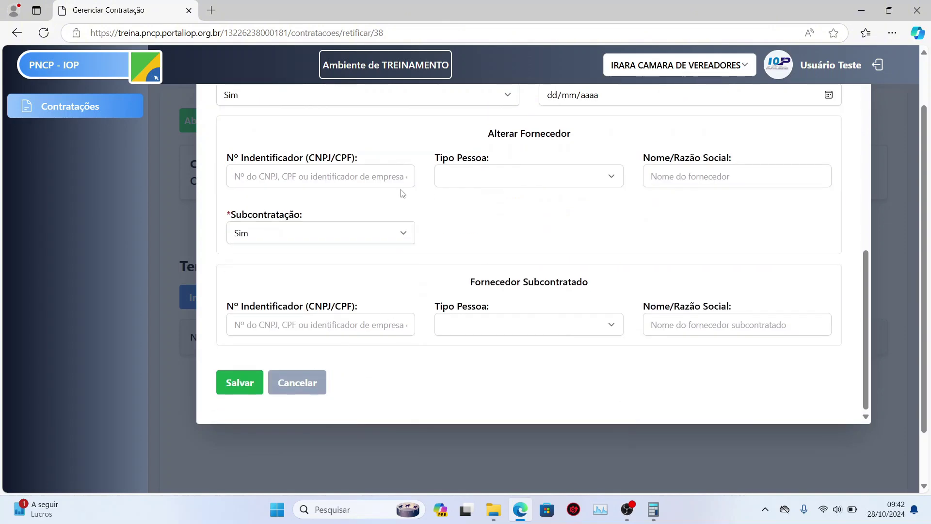
{"action": "left_click", "coordinate": [373, 235]}
{"action": "left_click", "coordinate": [337, 291]}
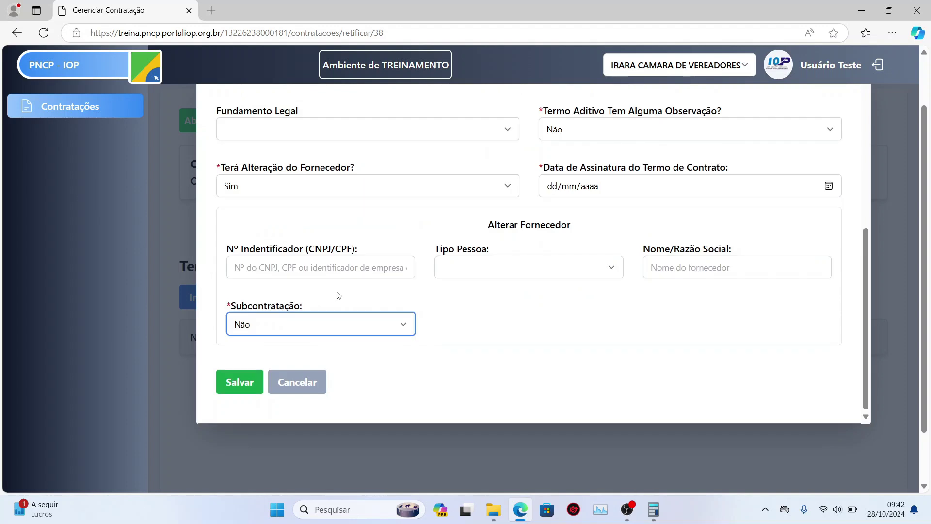
{"action": "left_click", "coordinate": [436, 186]}
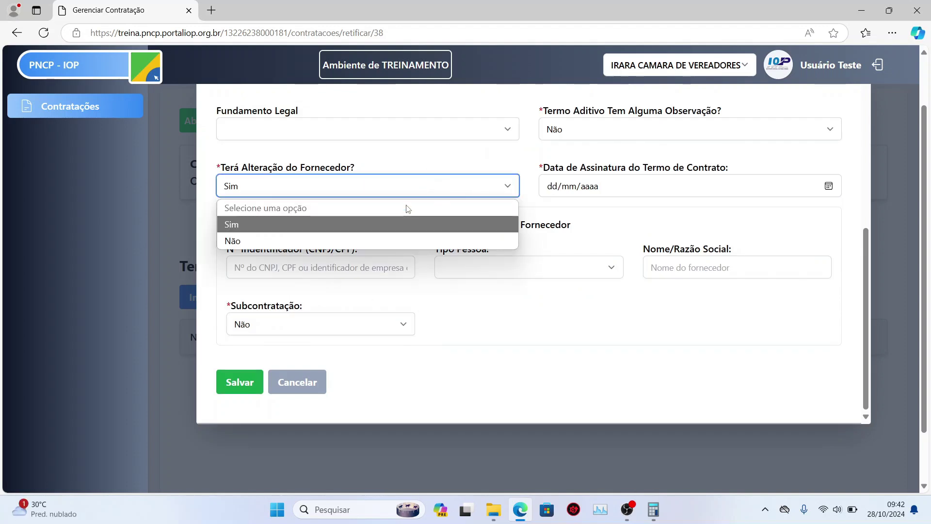
{"action": "left_click", "coordinate": [243, 241]}
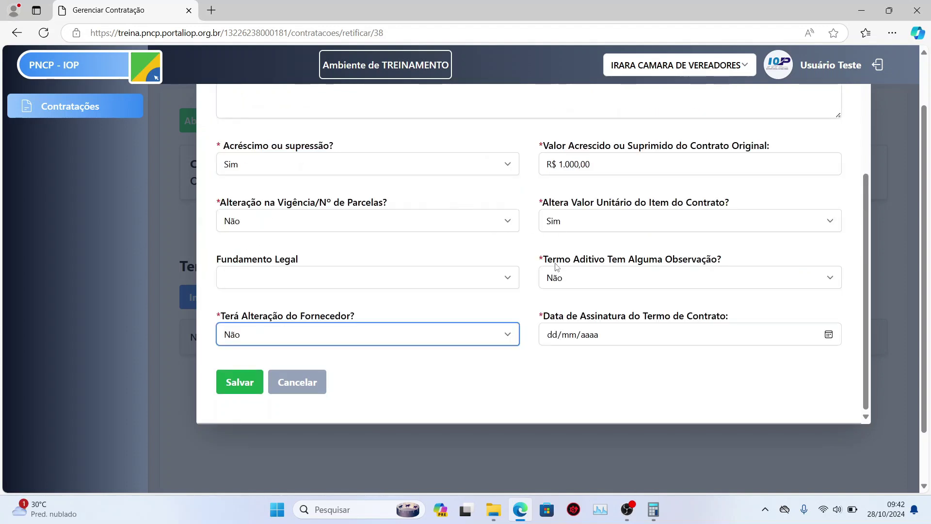
- Set the signing date to 04/11/2024 and review the completed form
{"action": "left_click", "coordinate": [829, 334]}
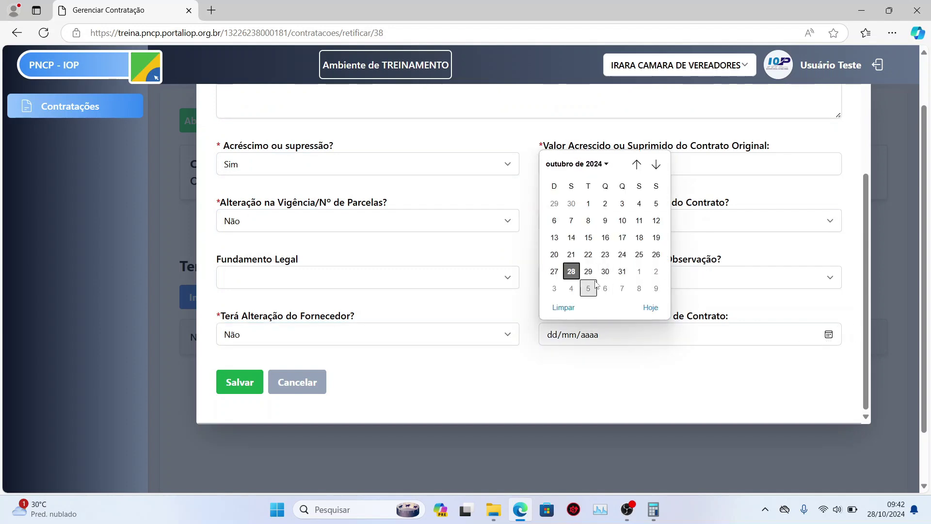
{"action": "left_click", "coordinate": [571, 289]}
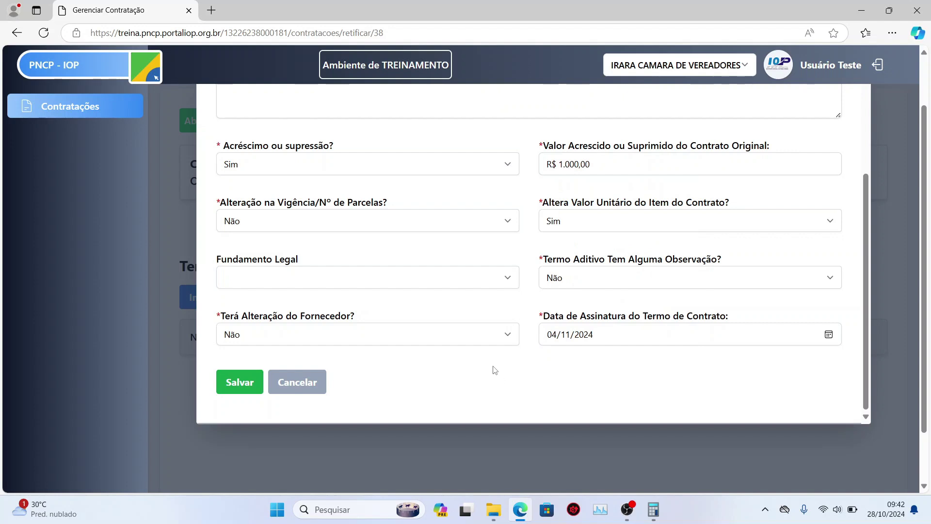
{"action": "scroll", "coordinate": [570, 345], "scroll_direction": "up", "scroll_amount": 5}
{"action": "scroll", "coordinate": [738, 276], "scroll_direction": "down", "scroll_amount": 2}
{"action": "scroll", "coordinate": [811, 262], "scroll_direction": "up", "scroll_amount": 5}
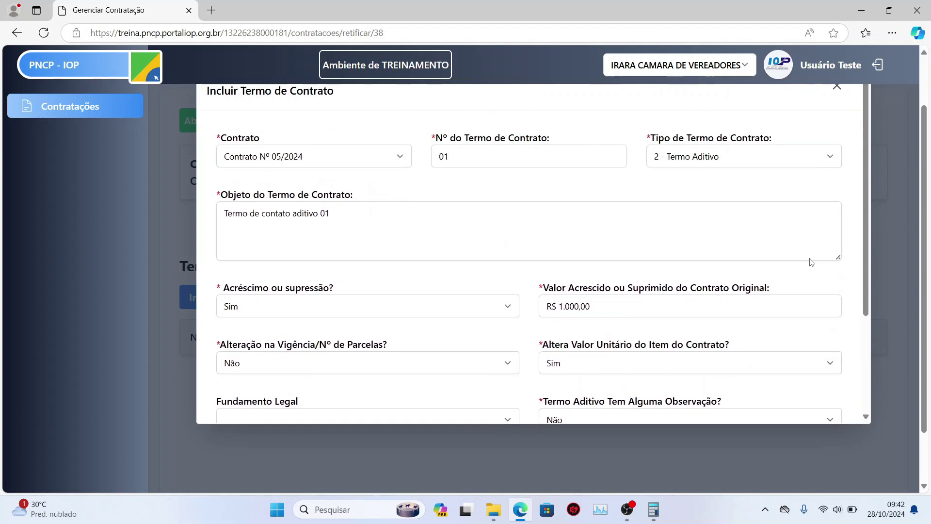
{"action": "scroll", "coordinate": [679, 242], "scroll_direction": "down", "scroll_amount": 3}
{"action": "scroll", "coordinate": [453, 270], "scroll_direction": "up", "scroll_amount": 3}
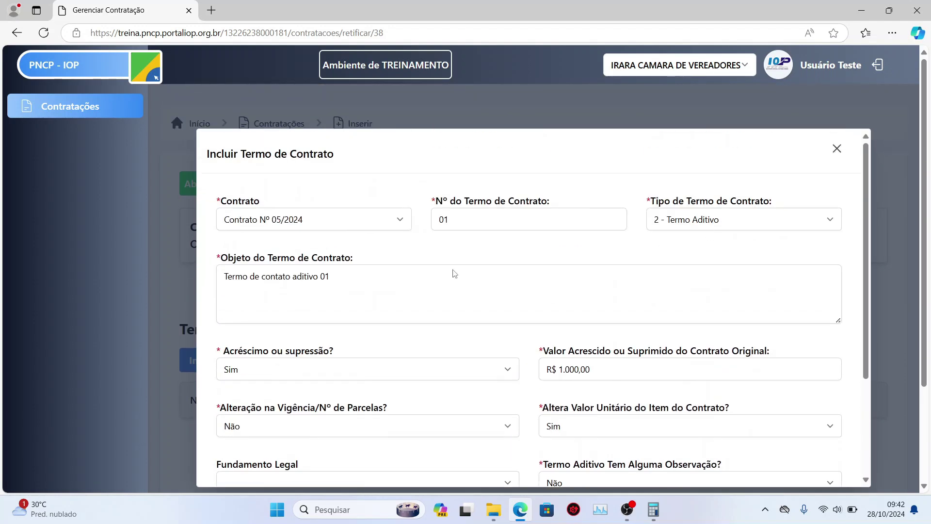
{"action": "scroll", "coordinate": [666, 291], "scroll_direction": "down", "scroll_amount": 3}
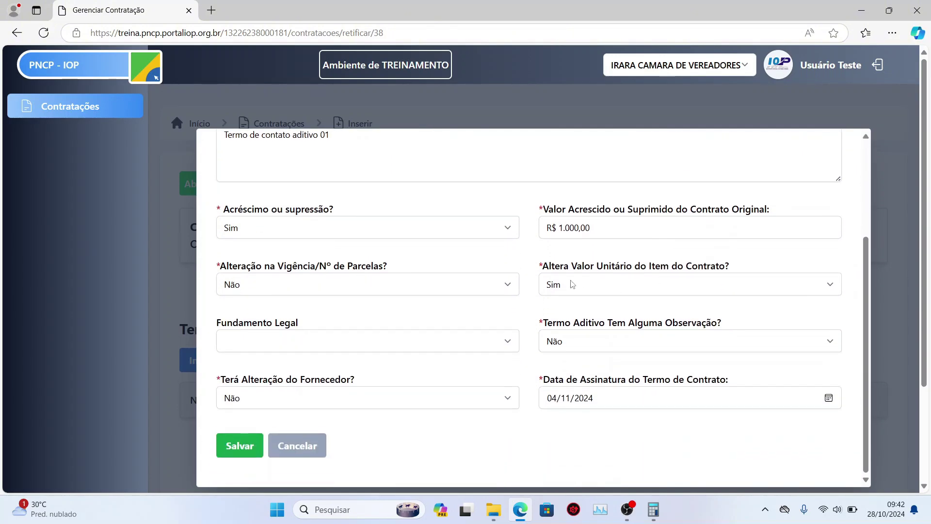
- Save Termo de Contrato Nº 01, transmit it to PNCP, and open the contract on the portal
{"action": "left_click", "coordinate": [256, 446]}
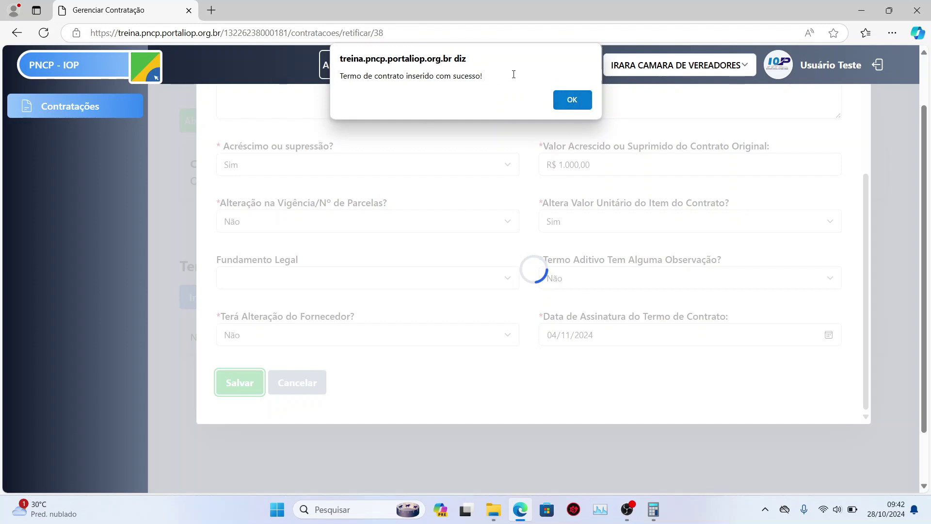
{"action": "left_click", "coordinate": [557, 100]}
{"action": "scroll", "coordinate": [344, 328], "scroll_direction": "down", "scroll_amount": 1}
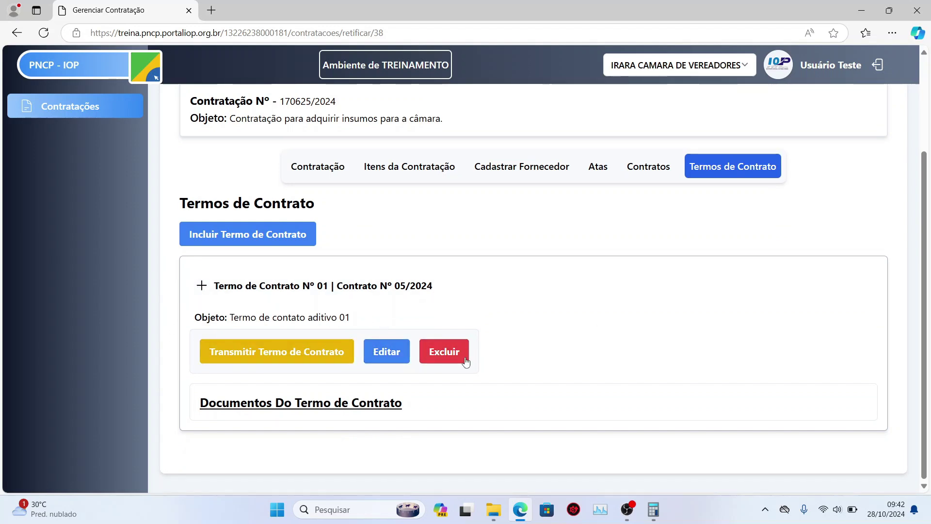
{"action": "left_click", "coordinate": [277, 363]}
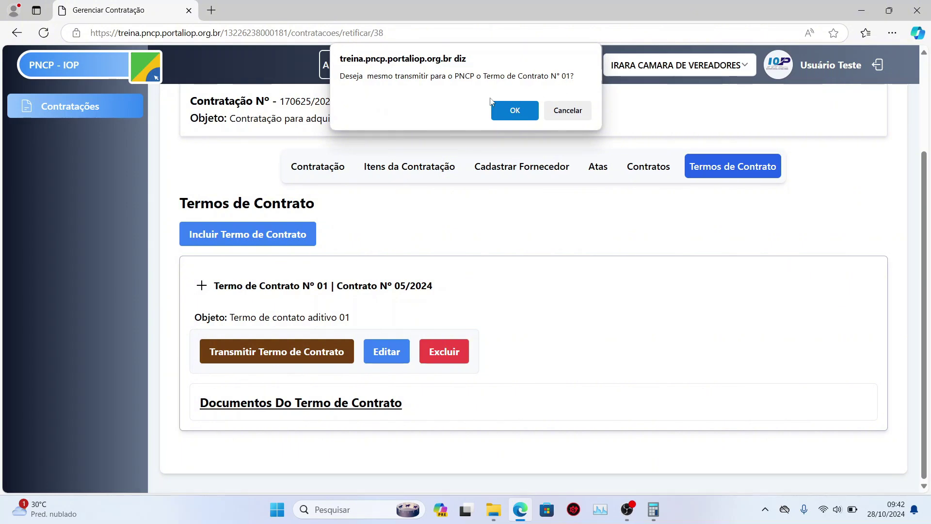
{"action": "left_click", "coordinate": [513, 113]}
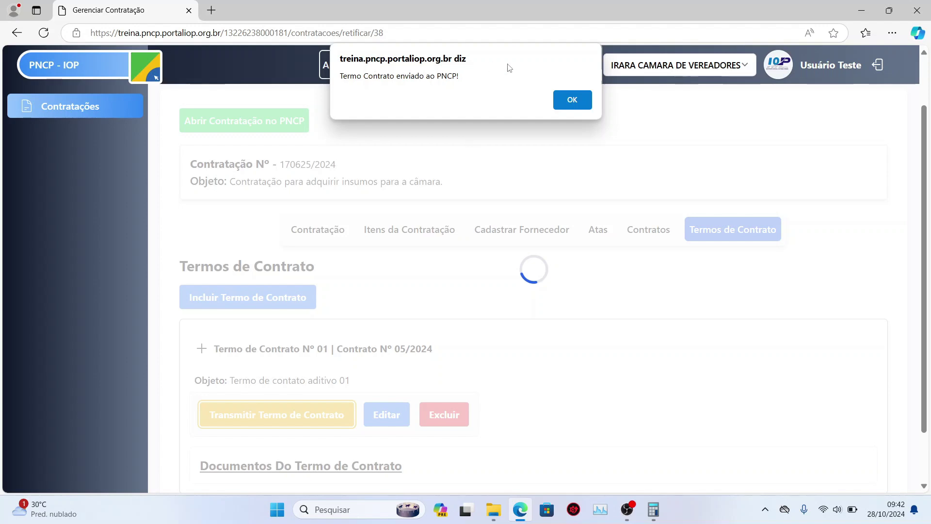
{"action": "left_click", "coordinate": [572, 100]}
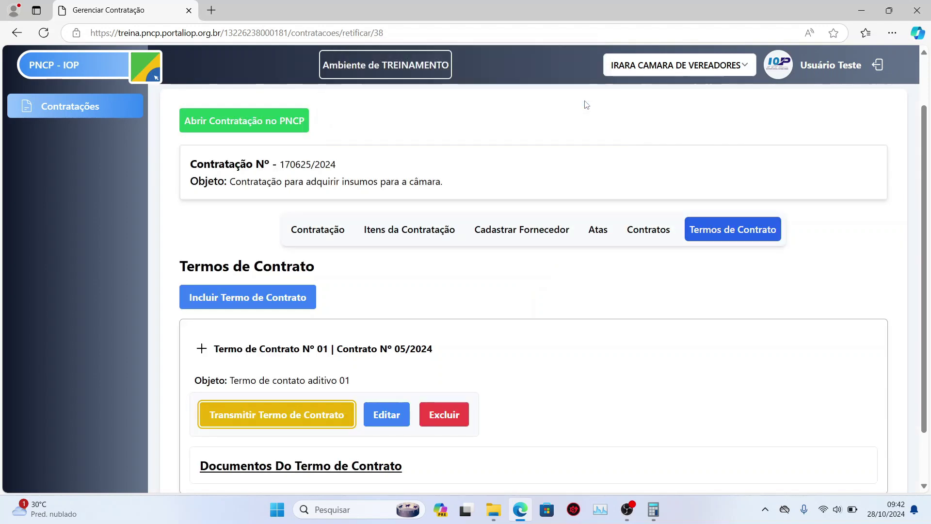
{"action": "left_click", "coordinate": [262, 351]}
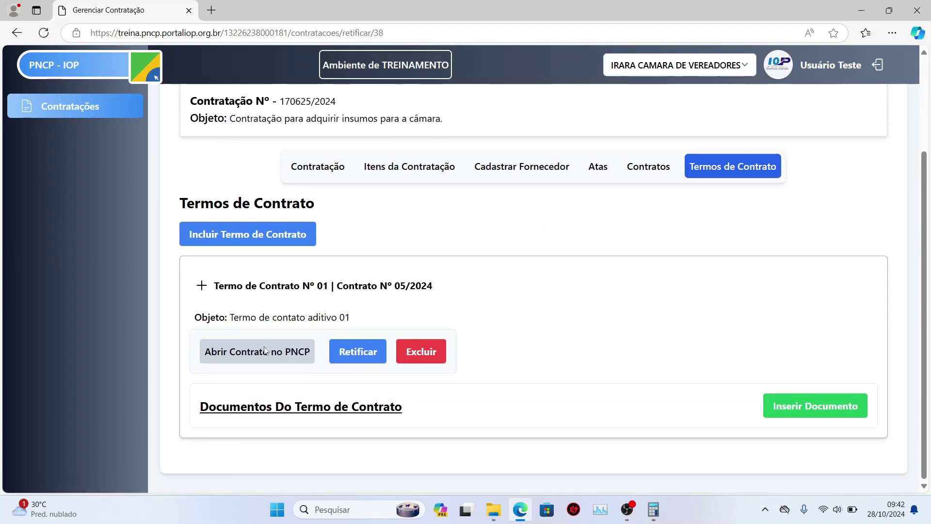
- Inspect Termo Aditivo 01's details in the portal's Termos table, then close the portal tab
{"action": "scroll", "coordinate": [303, 200], "scroll_direction": "down", "scroll_amount": 7}
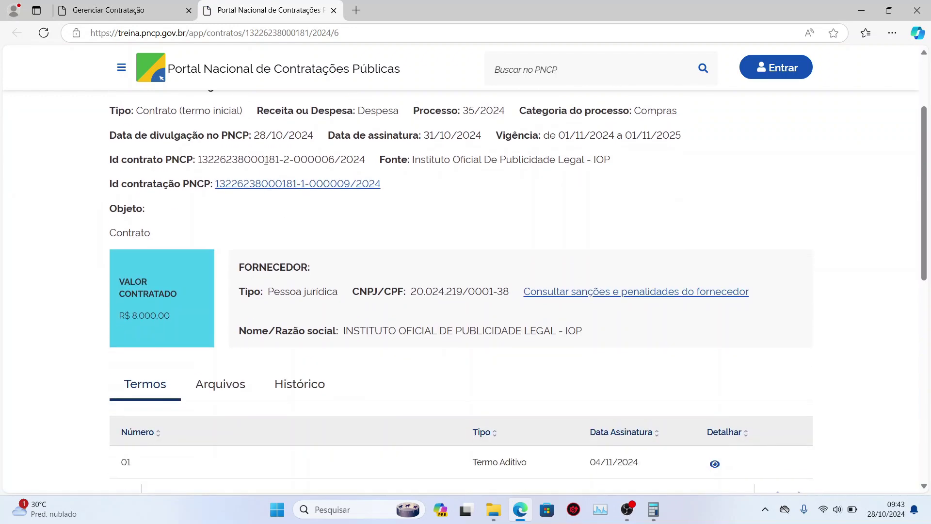
{"action": "scroll", "coordinate": [526, 229], "scroll_direction": "up", "scroll_amount": 4}
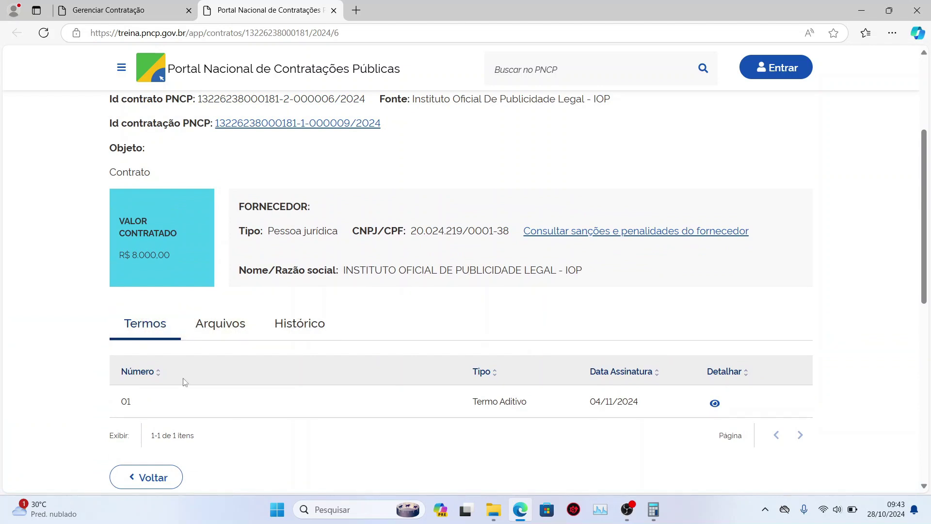
{"action": "left_click", "coordinate": [715, 403]}
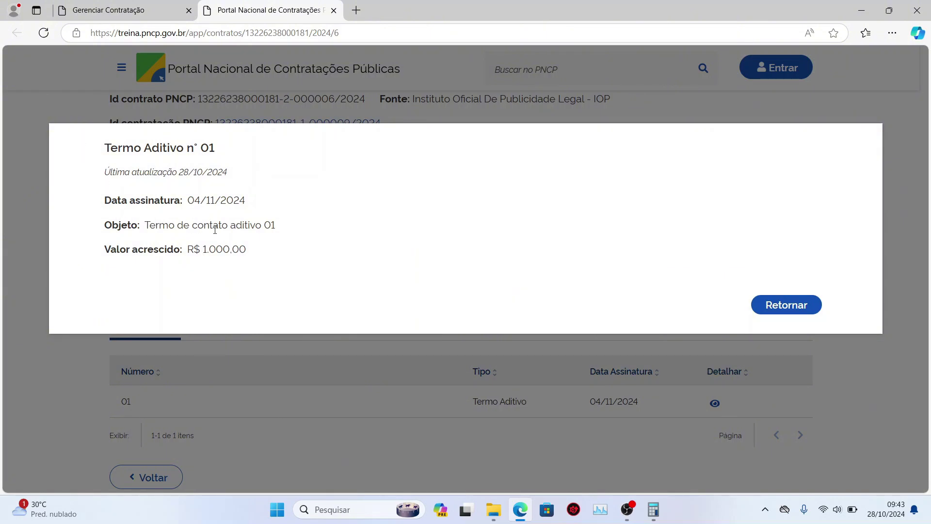
{"action": "left_click", "coordinate": [778, 308]}
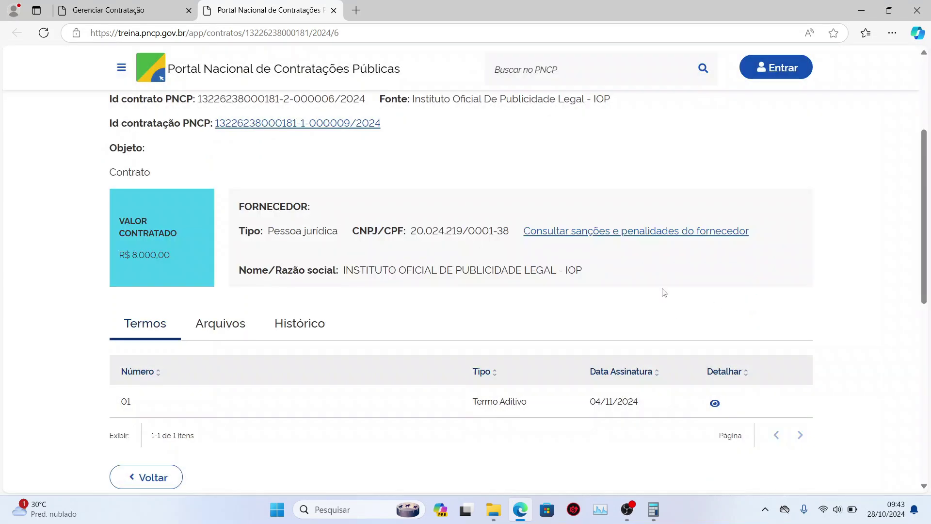
{"action": "left_click", "coordinate": [334, 11]}
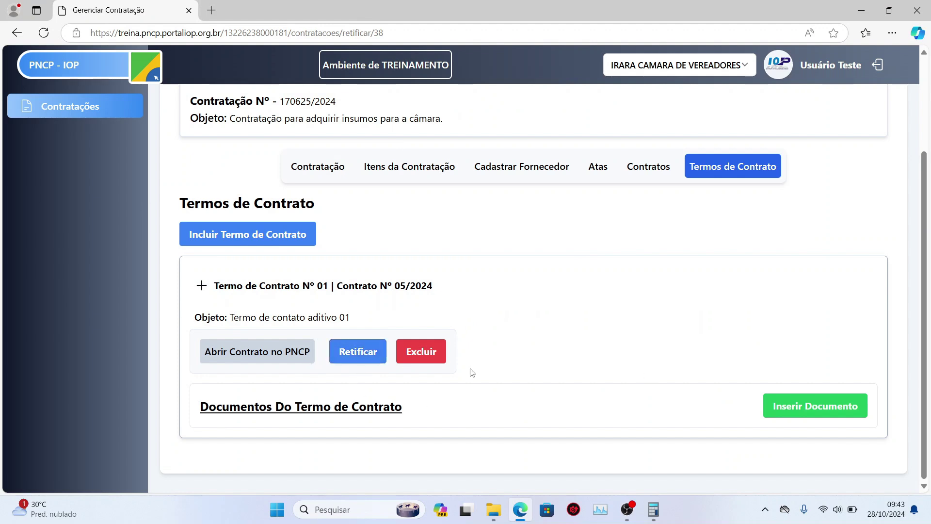
- Attach termo aditivo N 01-2024.docx to term Nº 01 as 'Termo aditivo', type 14 - Termo Aditivo, and transmit it
{"action": "left_click", "coordinate": [796, 409]}
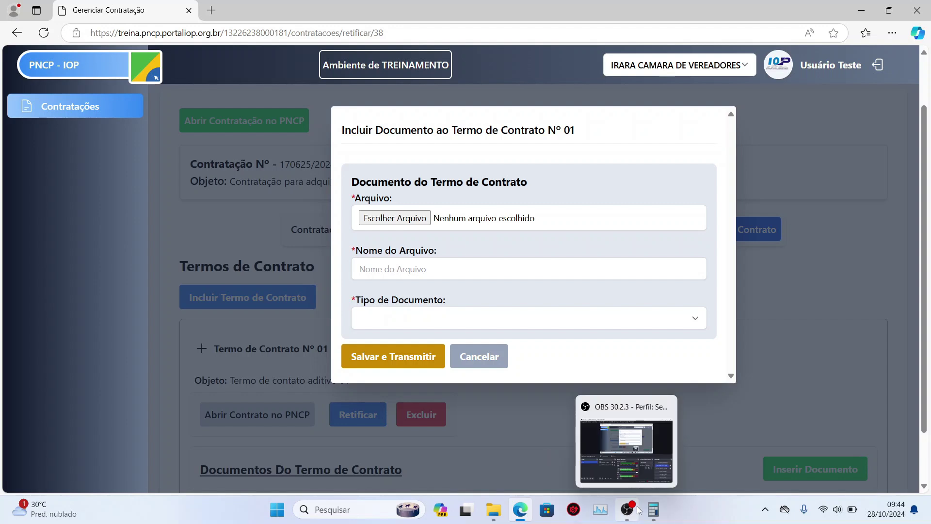
{"action": "left_click", "coordinate": [418, 219]}
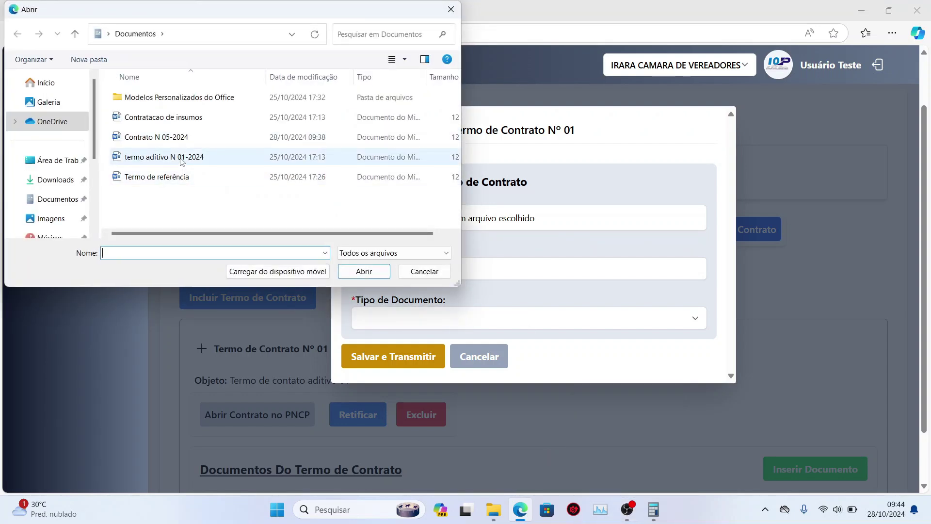
{"action": "left_click", "coordinate": [182, 159]}
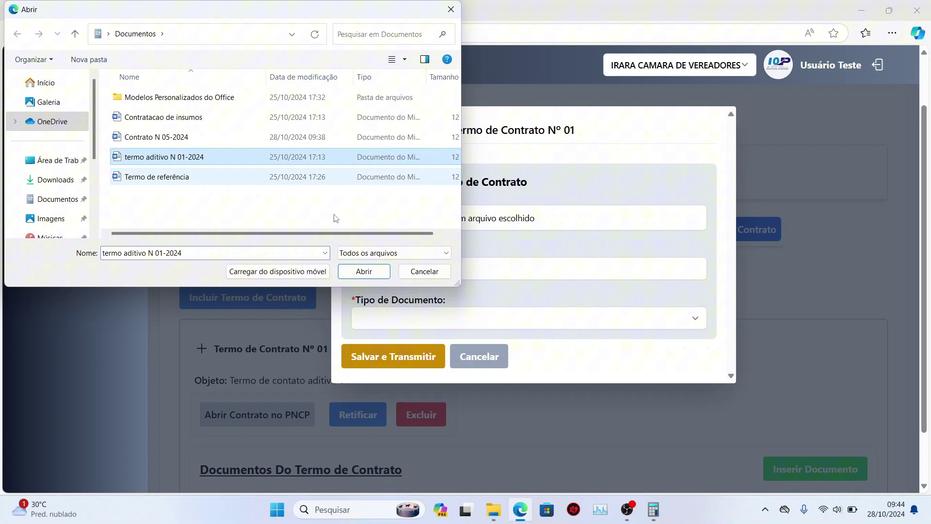
{"action": "left_click", "coordinate": [363, 271]}
{"action": "left_click", "coordinate": [388, 269]}
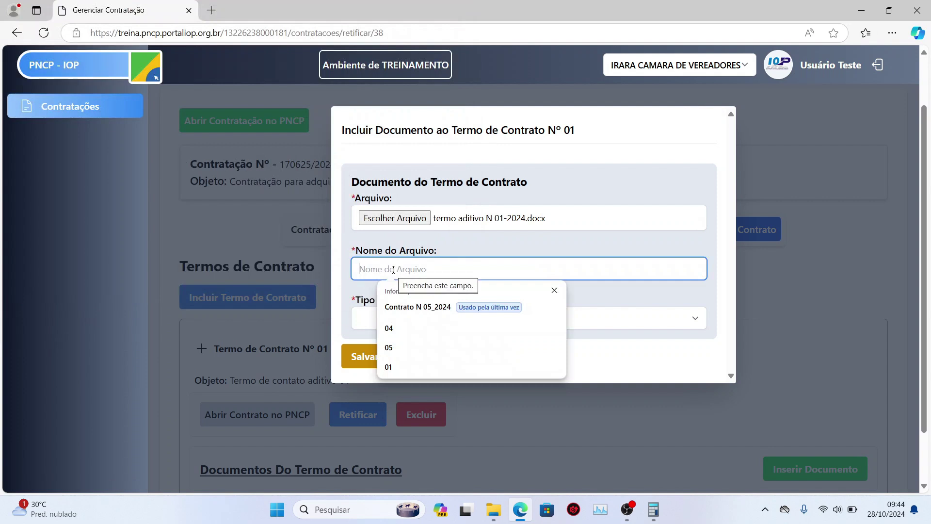
{"action": "type", "text": "Termo aditivo"}
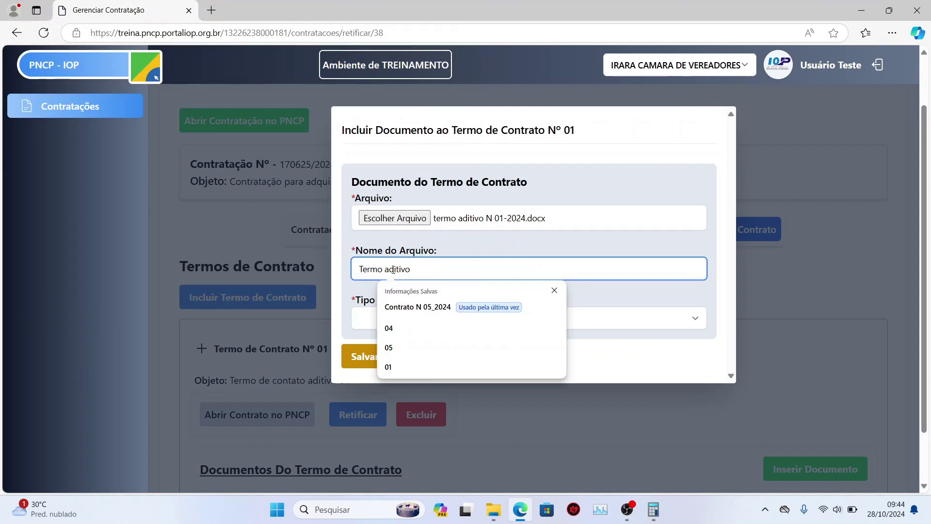
{"action": "left_click", "coordinate": [519, 322]}
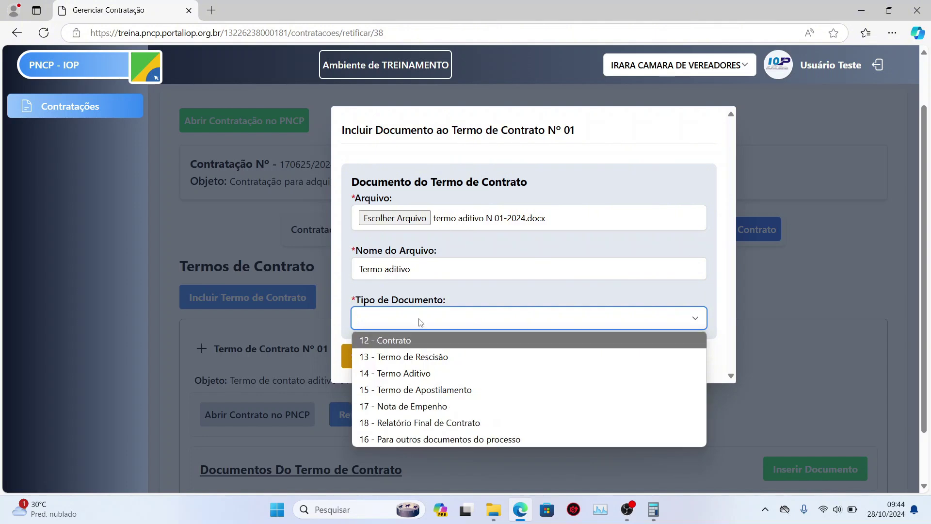
{"action": "left_click", "coordinate": [419, 373]}
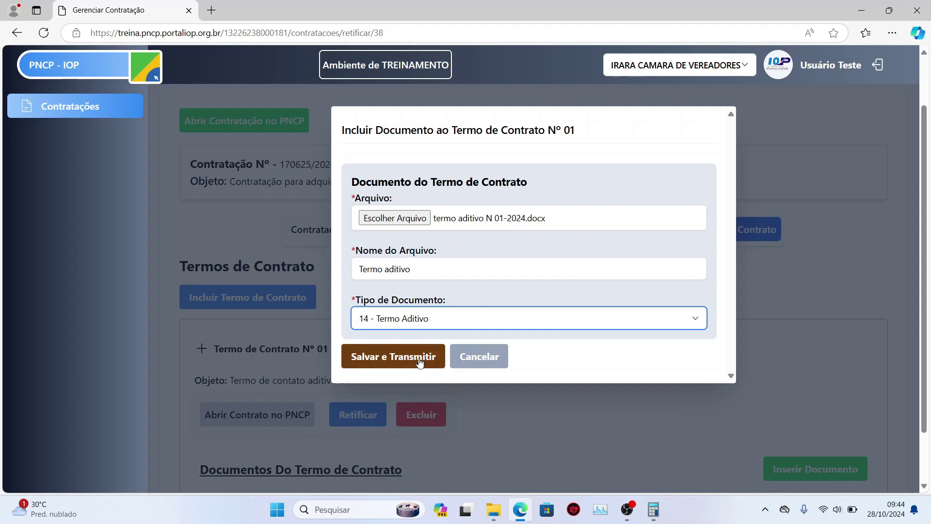
{"action": "left_click", "coordinate": [419, 359]}
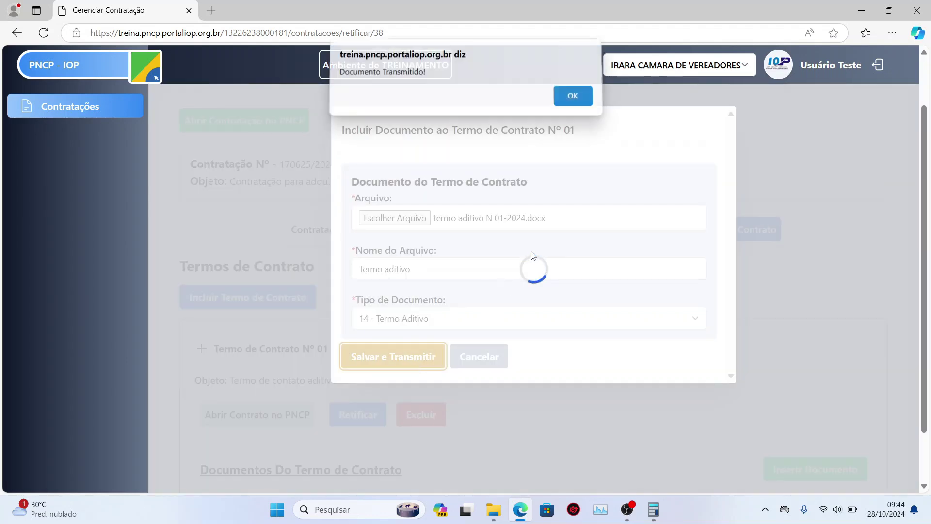
{"action": "left_click", "coordinate": [564, 100]}
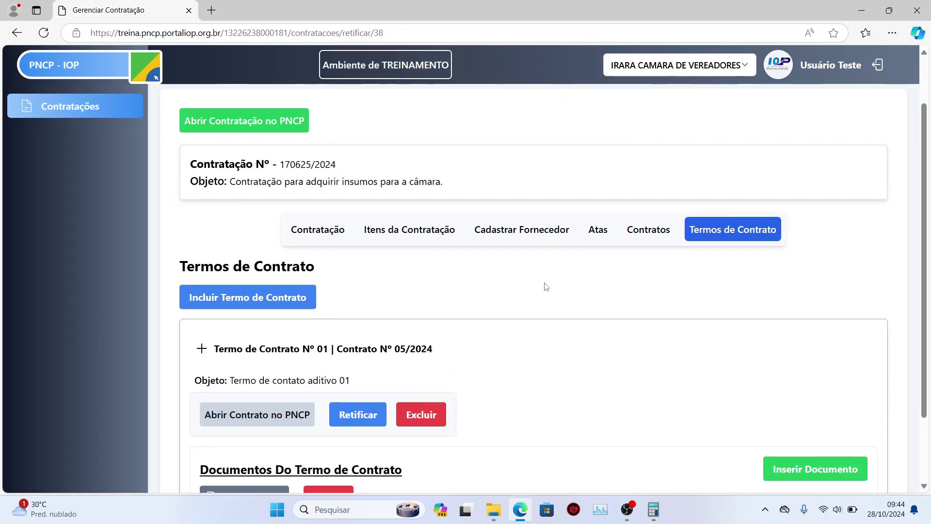
{"action": "scroll", "coordinate": [546, 286], "scroll_direction": "down", "scroll_amount": 2}
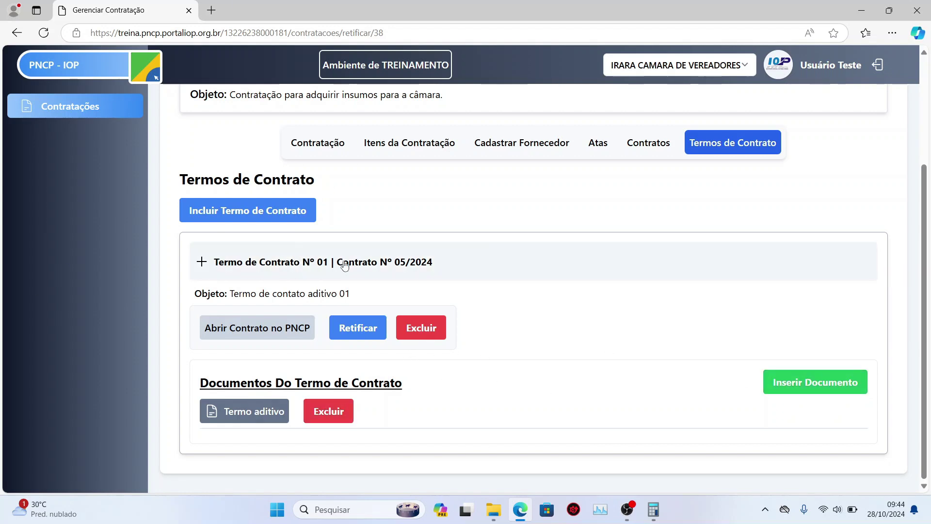
{"action": "scroll", "coordinate": [345, 265], "scroll_direction": "up", "scroll_amount": 3}
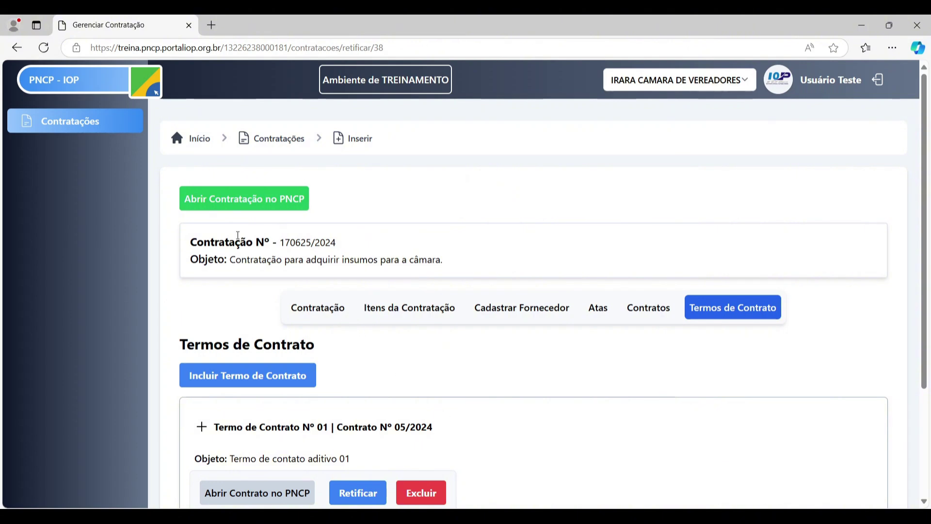
{"action": "left_click", "coordinate": [235, 206]}
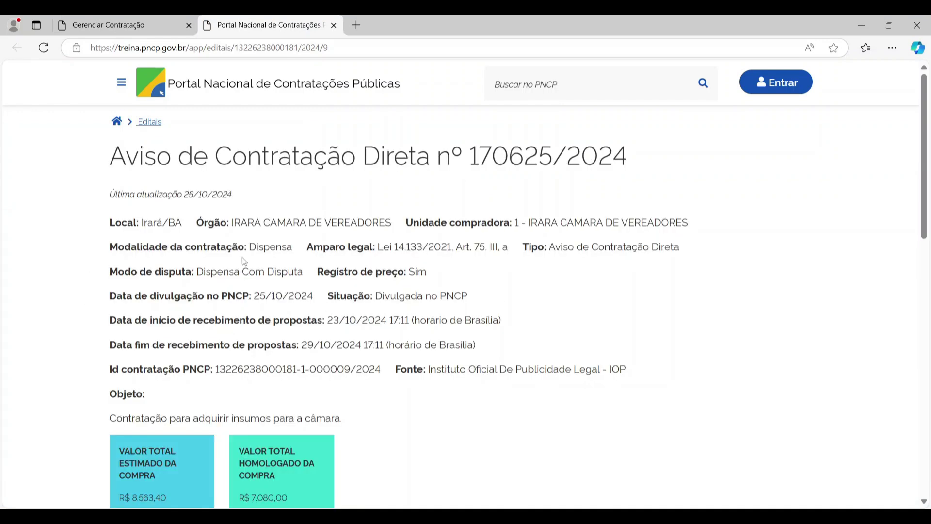
{"action": "scroll", "coordinate": [262, 310], "scroll_direction": "down", "scroll_amount": 6}
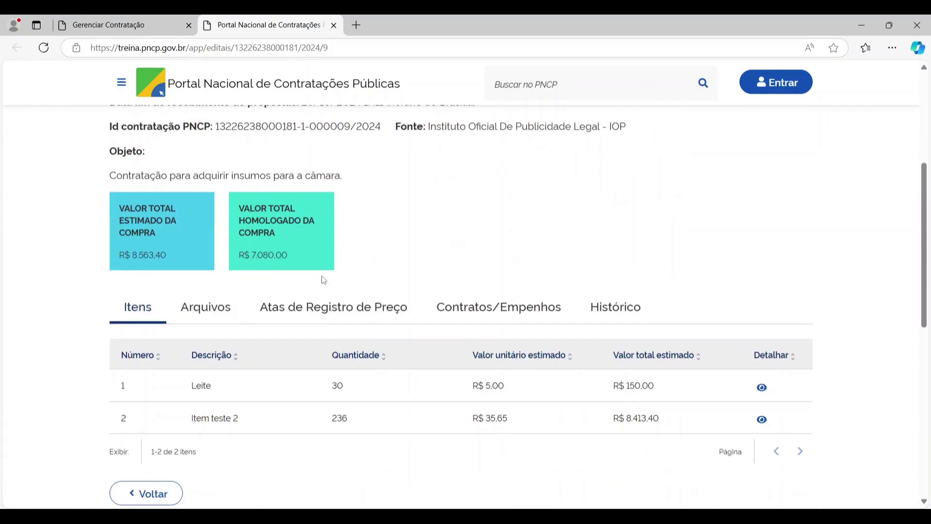
{"action": "scroll", "coordinate": [374, 225], "scroll_direction": "up", "scroll_amount": 1}
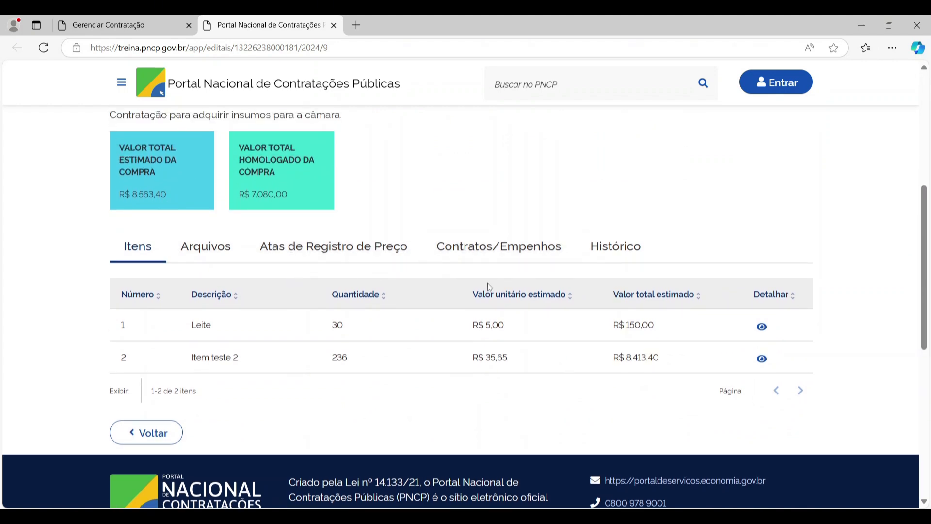
{"action": "left_click", "coordinate": [353, 252]}
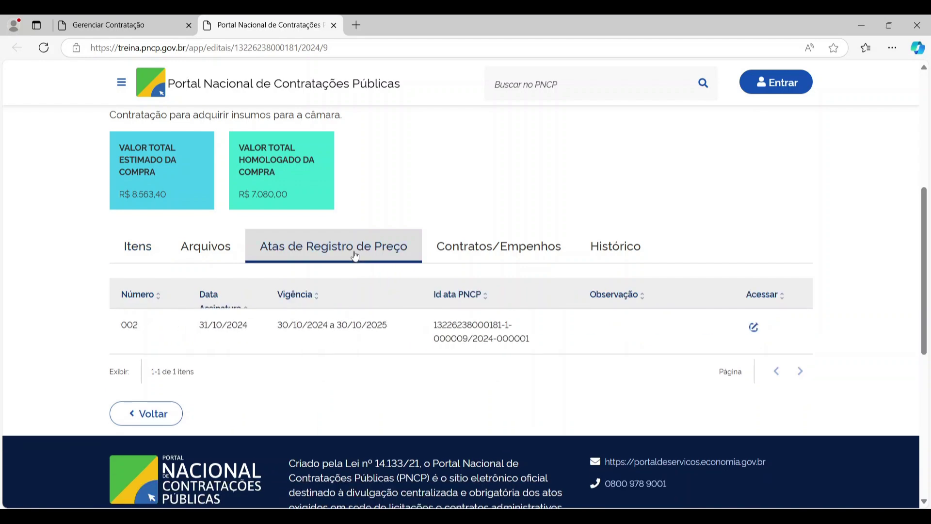
{"action": "scroll", "coordinate": [293, 321], "scroll_direction": "up", "scroll_amount": 1}
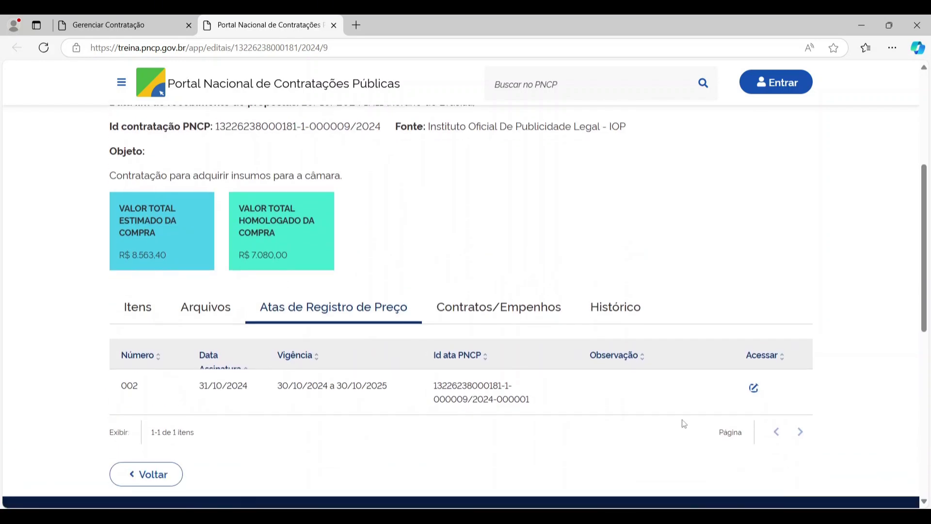
{"action": "left_click", "coordinate": [755, 388]}
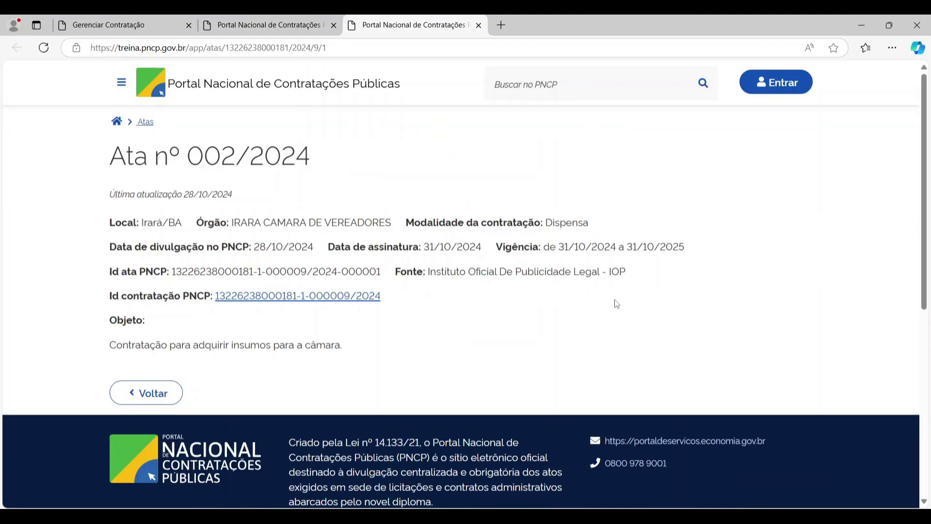
{"action": "scroll", "coordinate": [335, 204], "scroll_direction": "down", "scroll_amount": 3}
{"action": "scroll", "coordinate": [332, 224], "scroll_direction": "up", "scroll_amount": 1}
{"action": "left_click", "coordinate": [268, 25]}
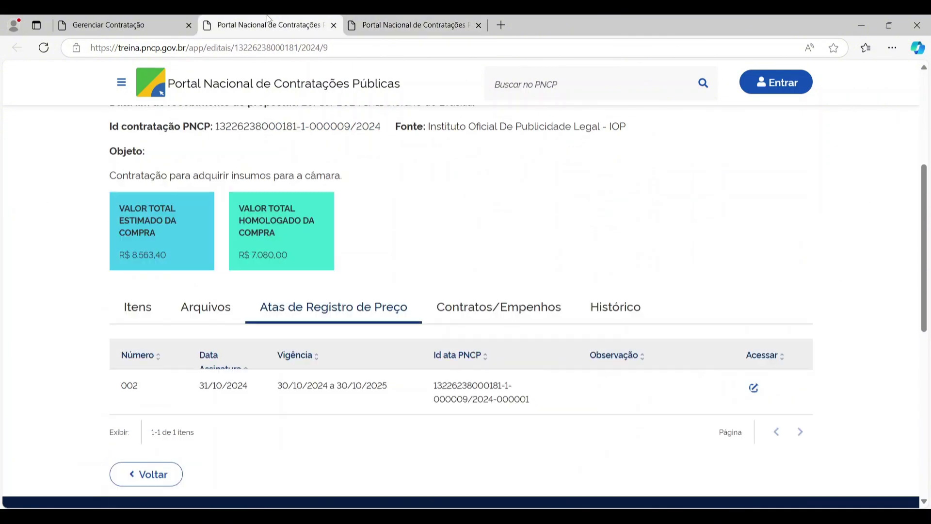
{"action": "left_click", "coordinate": [501, 308]}
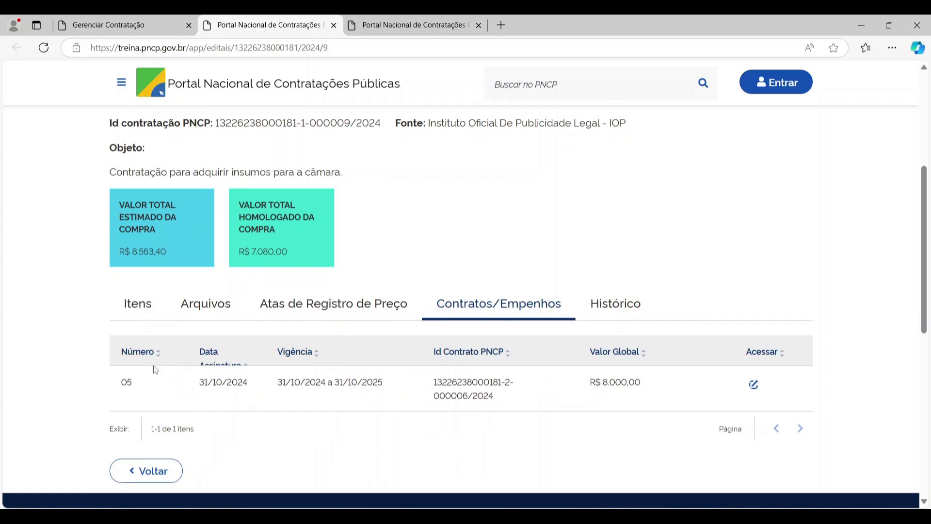
{"action": "scroll", "coordinate": [689, 320], "scroll_direction": "down", "scroll_amount": 1}
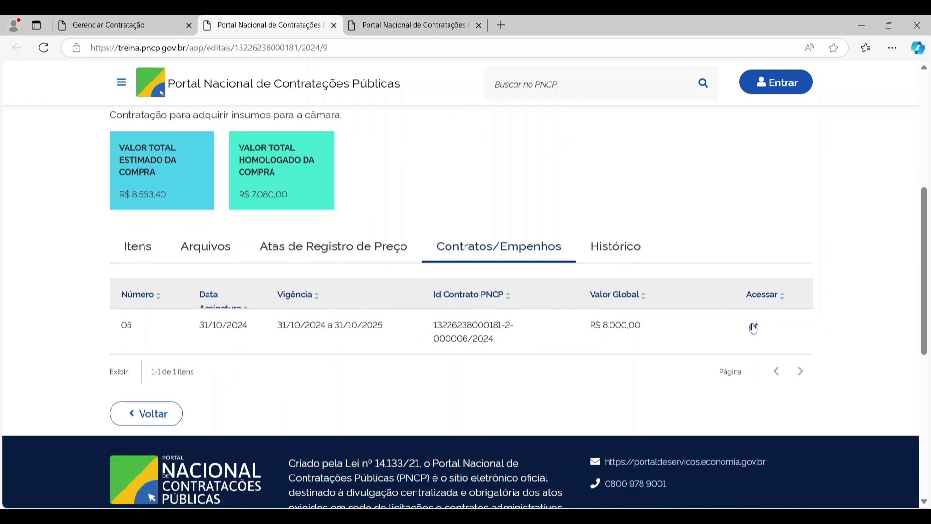
{"action": "left_click", "coordinate": [753, 327]}
{"action": "scroll", "coordinate": [421, 396], "scroll_direction": "down", "scroll_amount": 4}
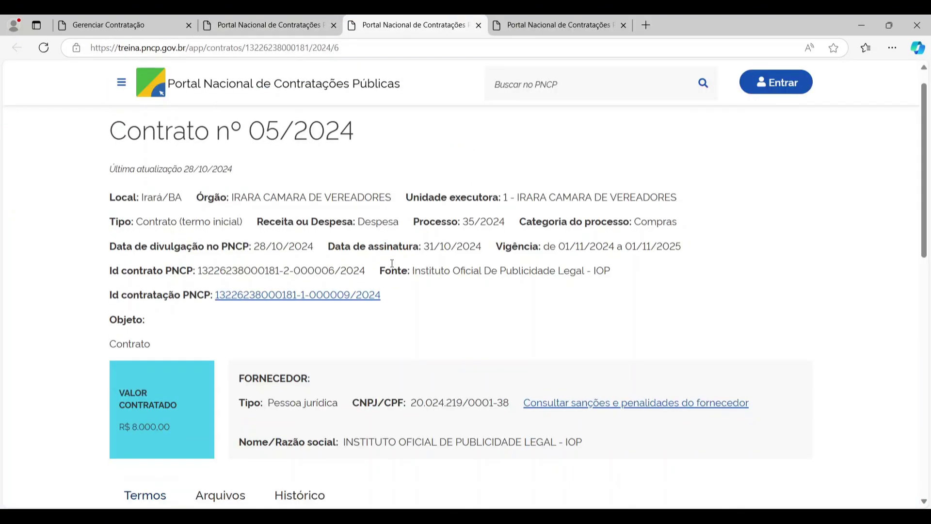
{"action": "scroll", "coordinate": [476, 337], "scroll_direction": "up", "scroll_amount": 3}
{"action": "scroll", "coordinate": [411, 219], "scroll_direction": "up", "scroll_amount": 1}
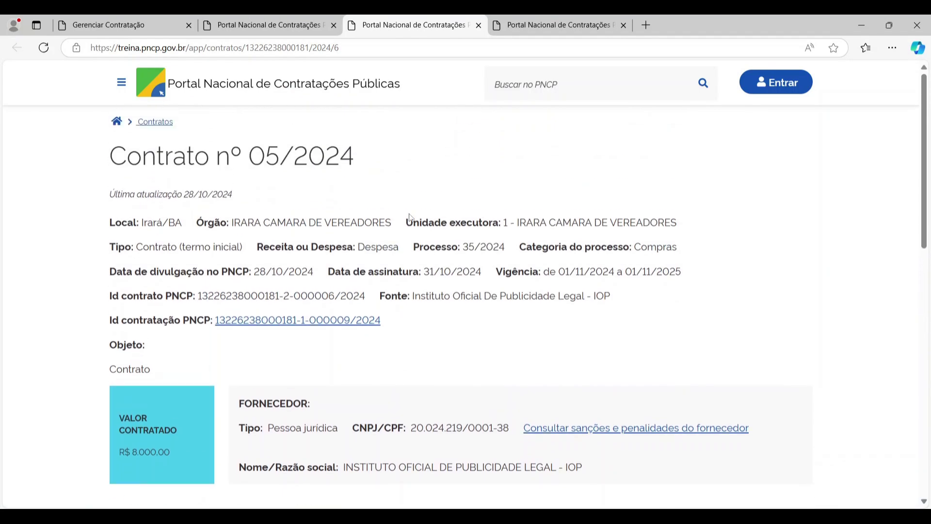
{"action": "left_click", "coordinate": [537, 17]}
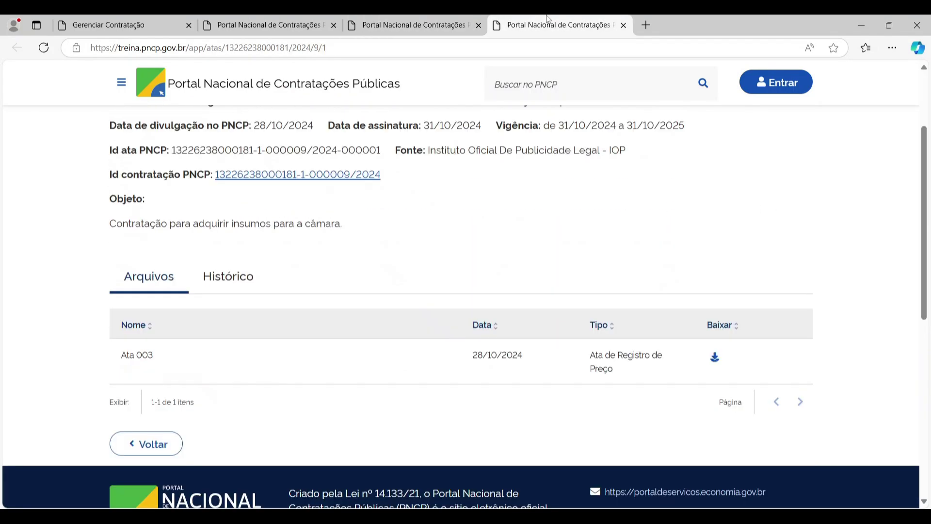
{"action": "left_click", "coordinate": [624, 25]}
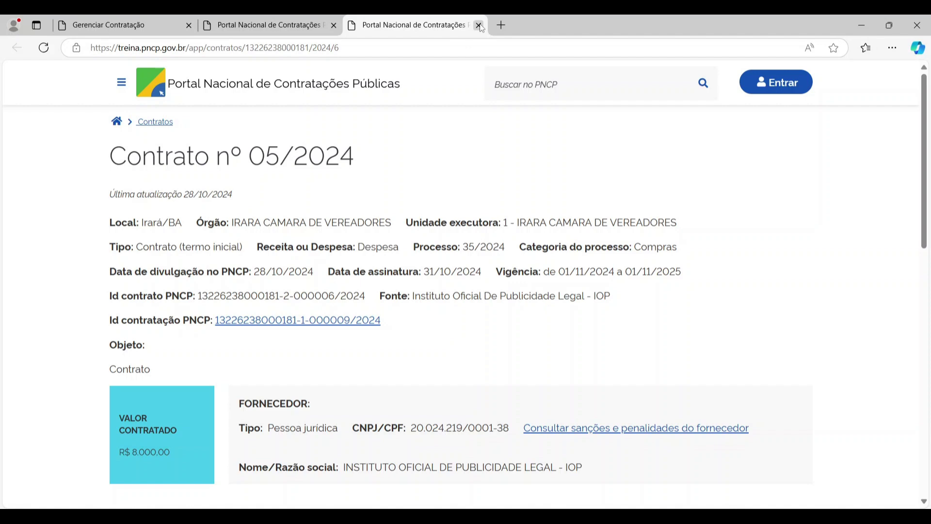
{"action": "left_click", "coordinate": [479, 25]}
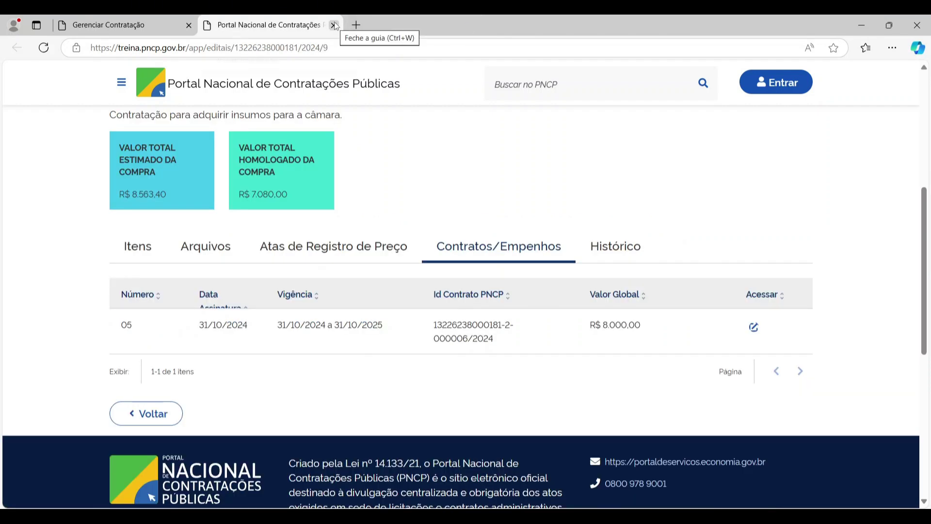
{"action": "left_click", "coordinate": [334, 26]}
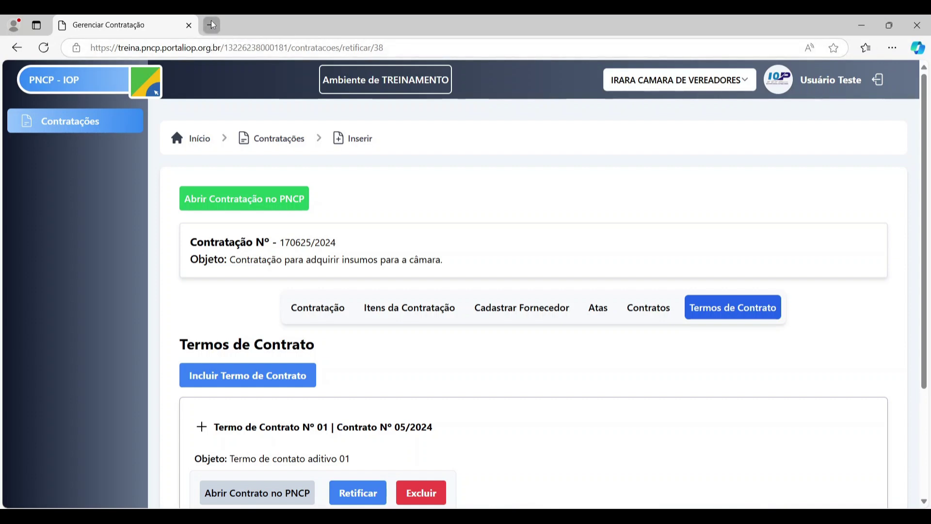
{"action": "left_click", "coordinate": [212, 21]}
- Load producao.pncp.portaliop.org.br in the new Edge tab to reach the production login page
{"action": "left_click", "coordinate": [198, 44]}
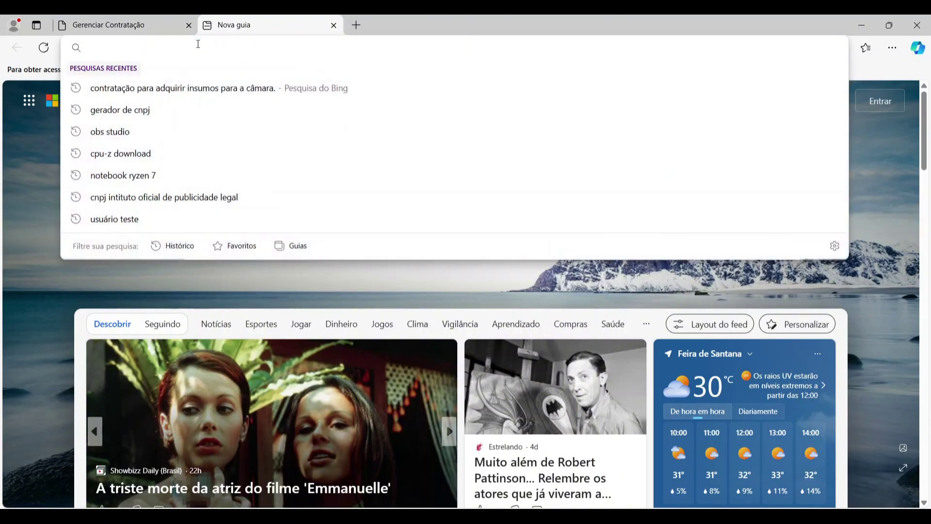
{"action": "type", "text": "producao"}
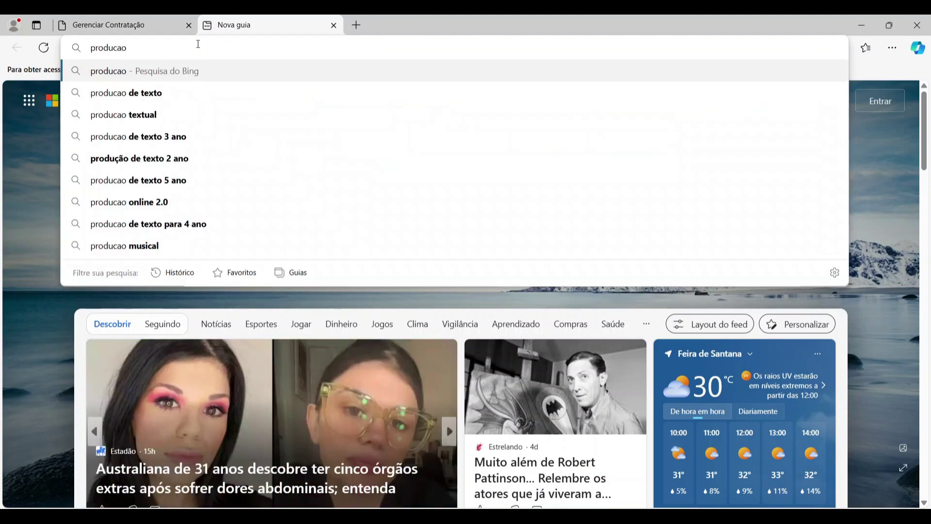
{"action": "type", "text": ".pncp"}
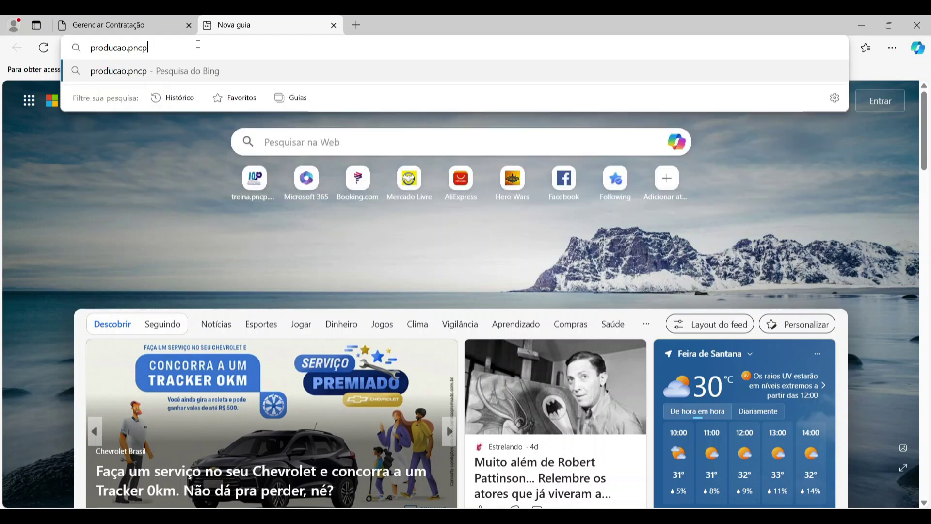
{"action": "type", "text": "."}
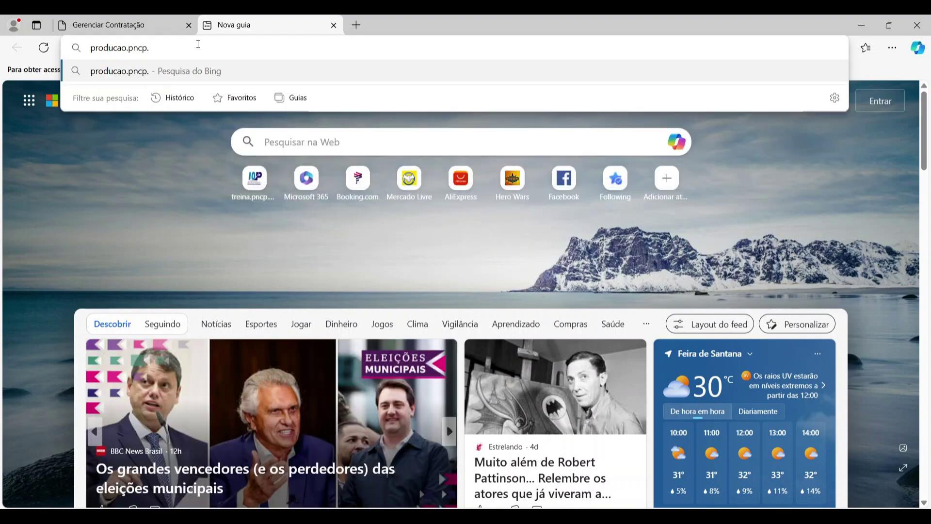
{"action": "type", "text": "port"}
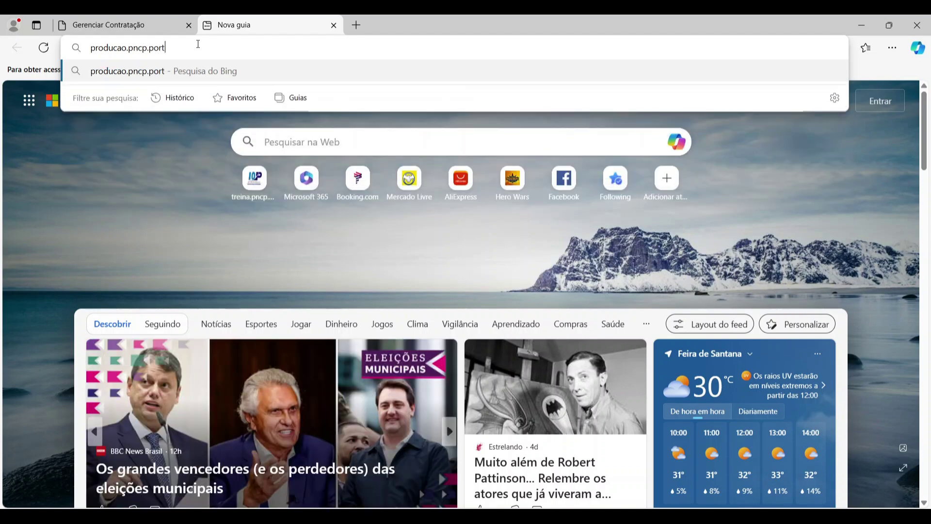
{"action": "type", "text": "aliop"}
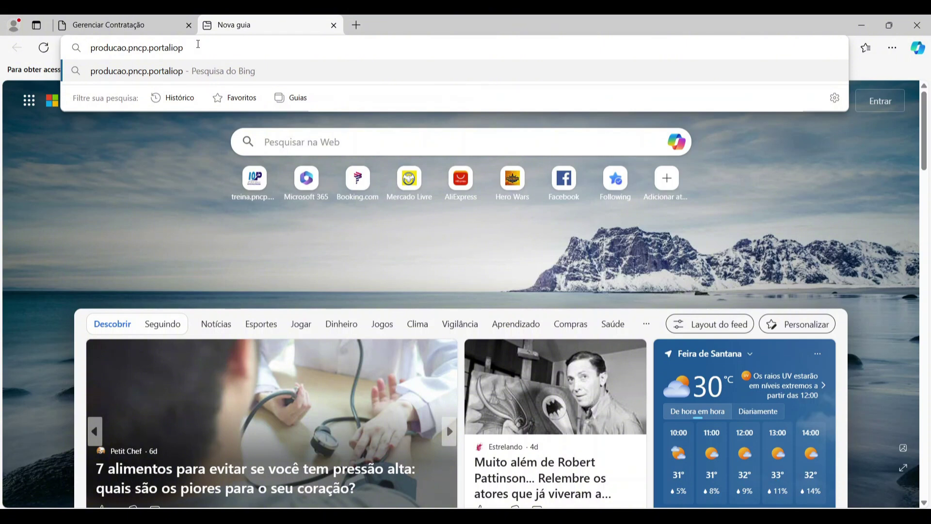
{"action": "type", "text": ".or"}
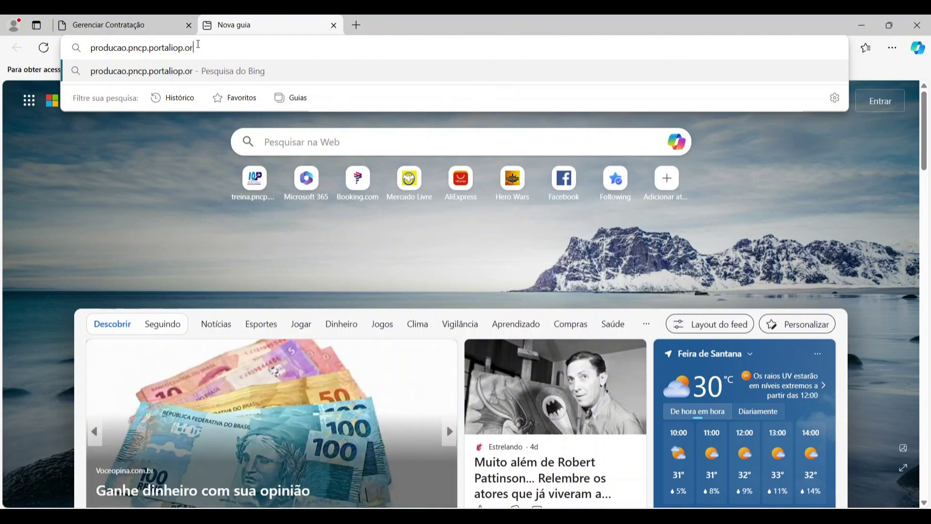
{"action": "type", "text": "g.br"}
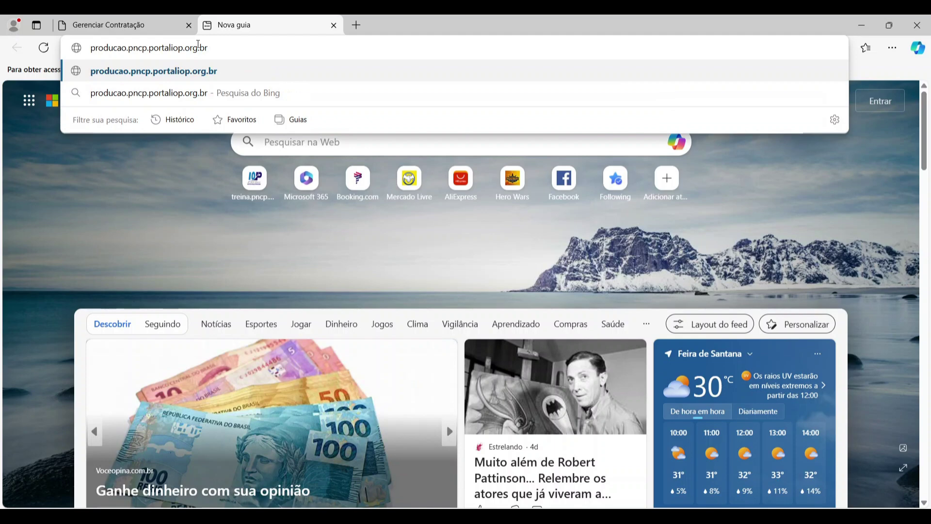
{"action": "key", "text": "Return"}
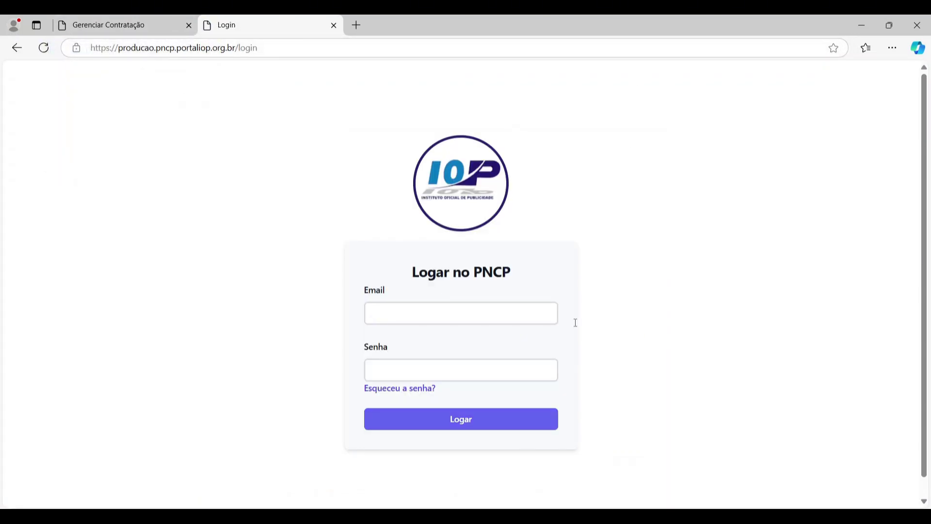
- Autofill the saved account, check the 'Esqueceu a senha?' WhatsApp help, then log in
{"action": "left_click", "coordinate": [431, 310]}
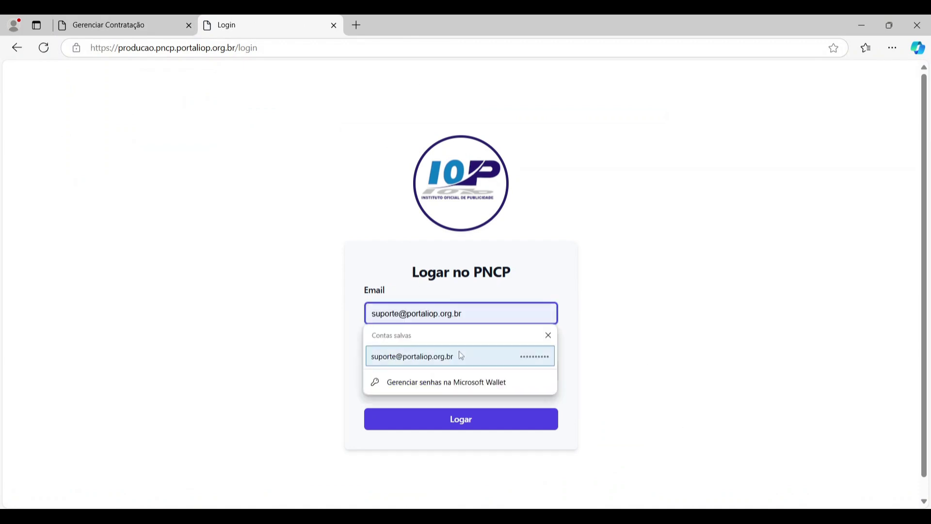
{"action": "left_click", "coordinate": [460, 354]}
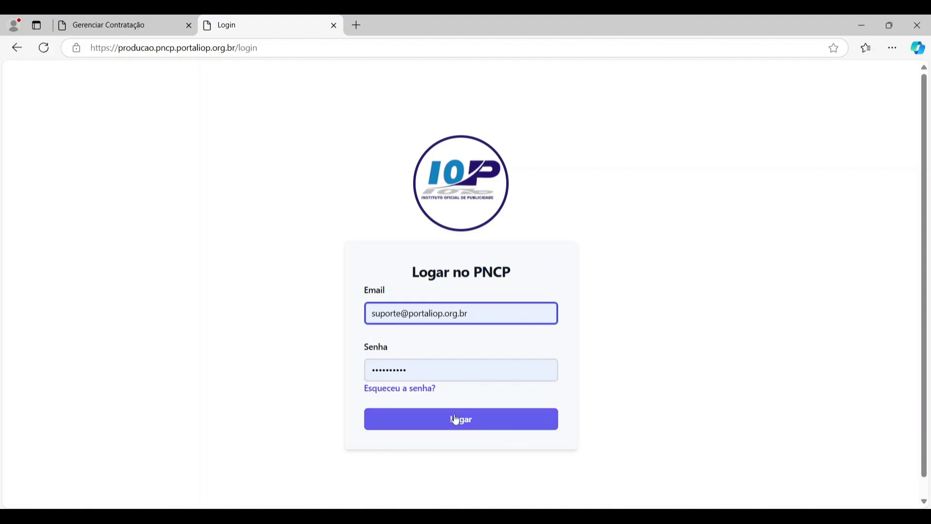
{"action": "left_click", "coordinate": [408, 389]}
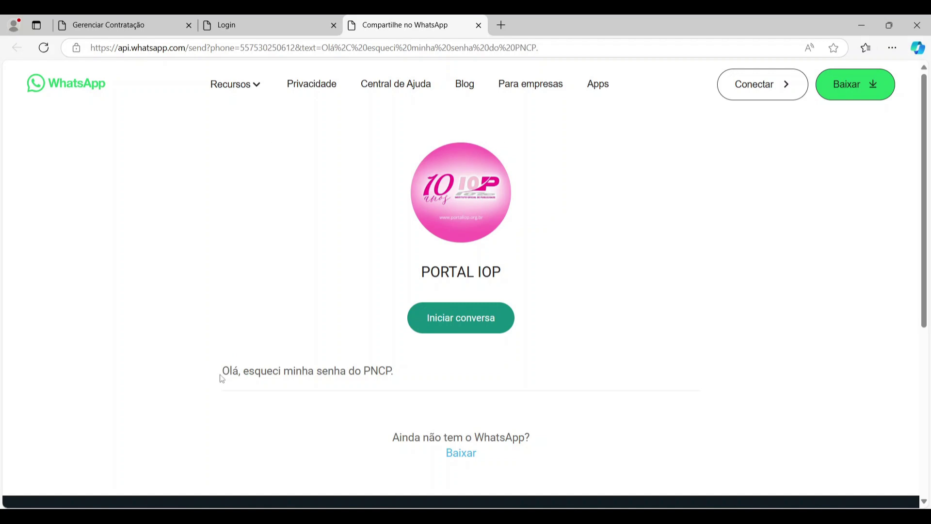
{"action": "left_click_drag", "start_coordinate": [227, 371], "coordinate": [391, 371]}
{"action": "left_click", "coordinate": [479, 25]}
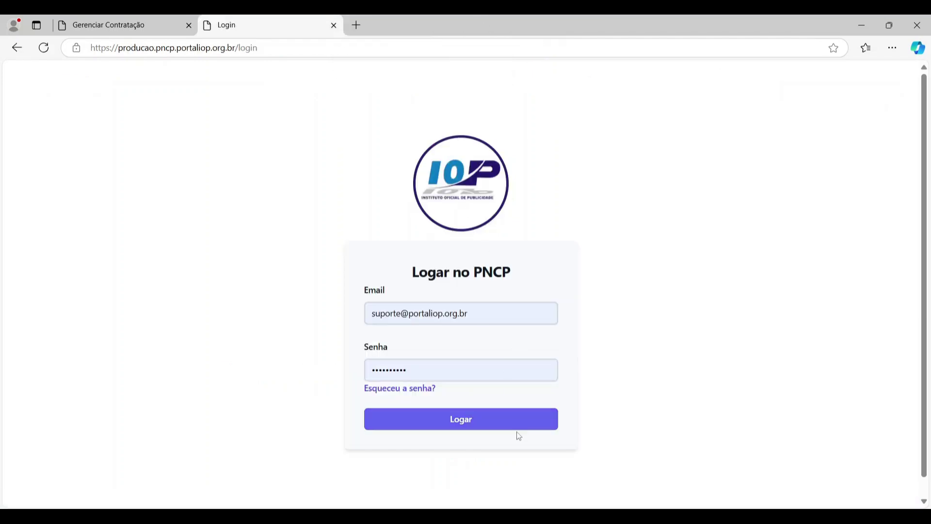
{"action": "left_click", "coordinate": [507, 422]}
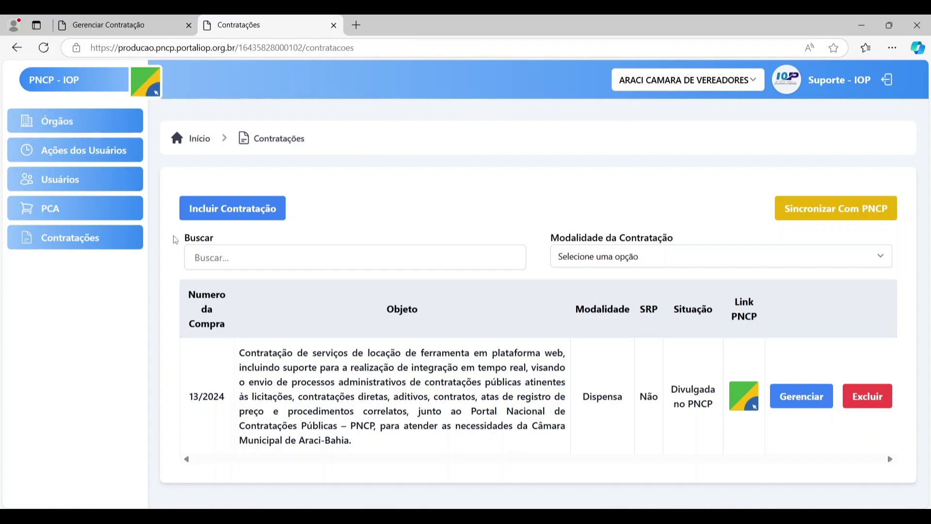
{"action": "left_click", "coordinate": [160, 76]}
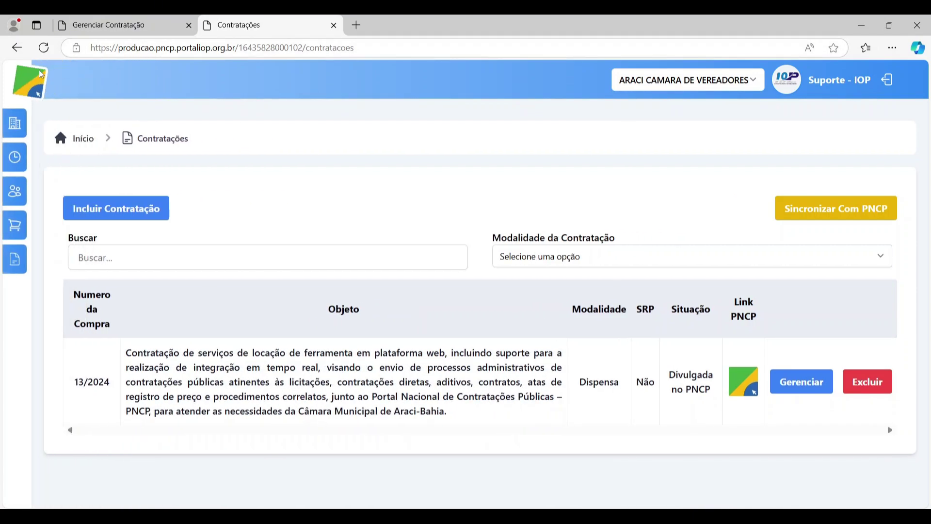
{"action": "left_click", "coordinate": [40, 76]}
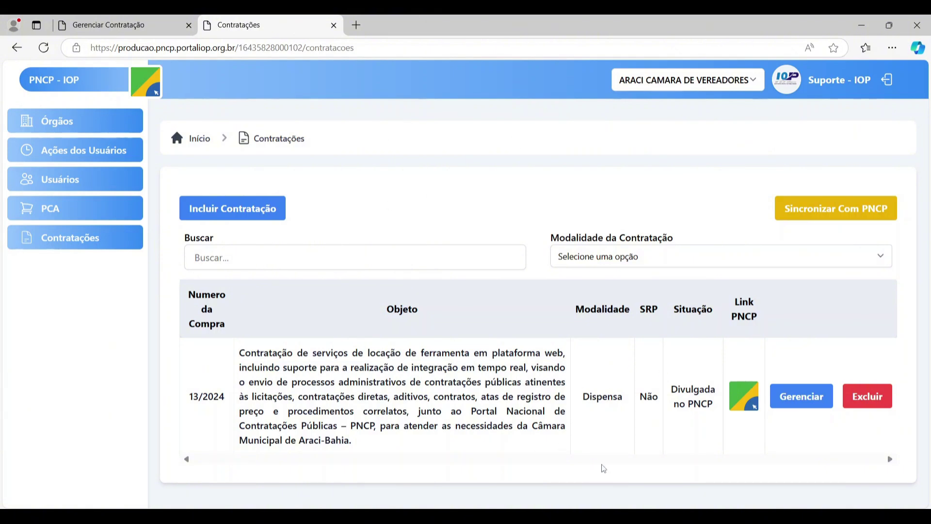
- Open compra 13/2024's Aviso de Contratação Direta on the public PNCP portal and scroll through it
{"action": "left_click", "coordinate": [744, 395]}
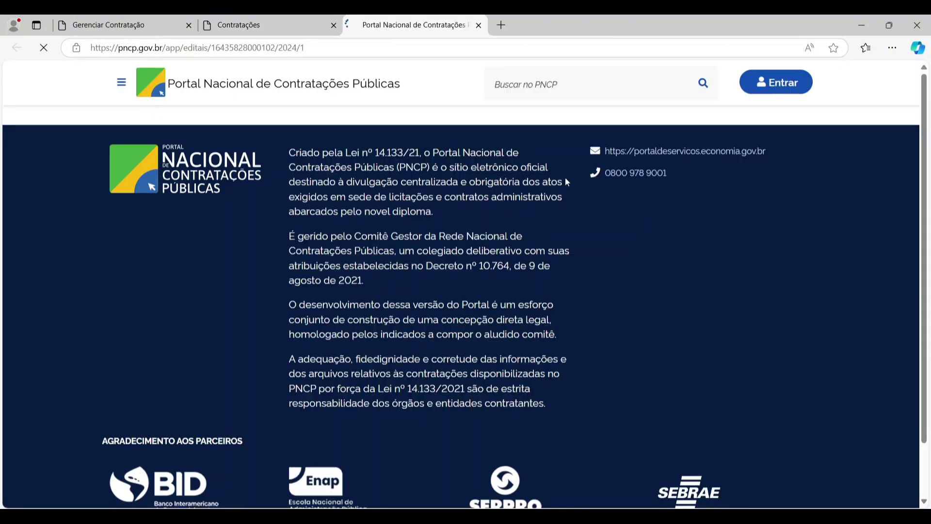
{"action": "left_click", "coordinate": [134, 51]}
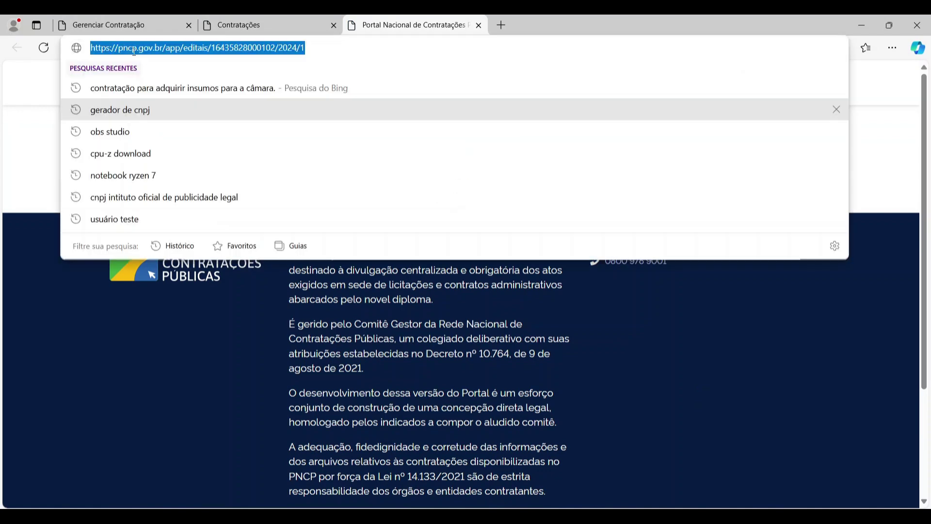
{"action": "double_click", "coordinate": [131, 49]}
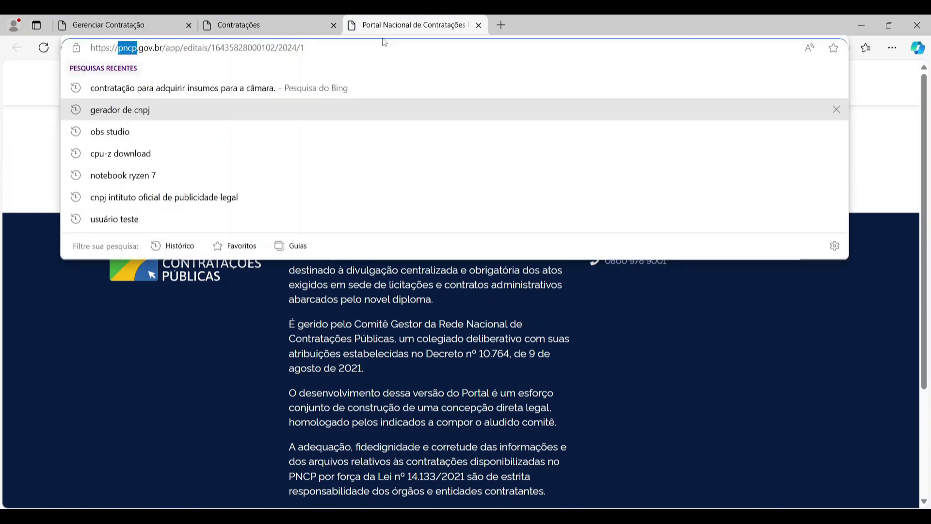
{"action": "key", "text": "Escape"}
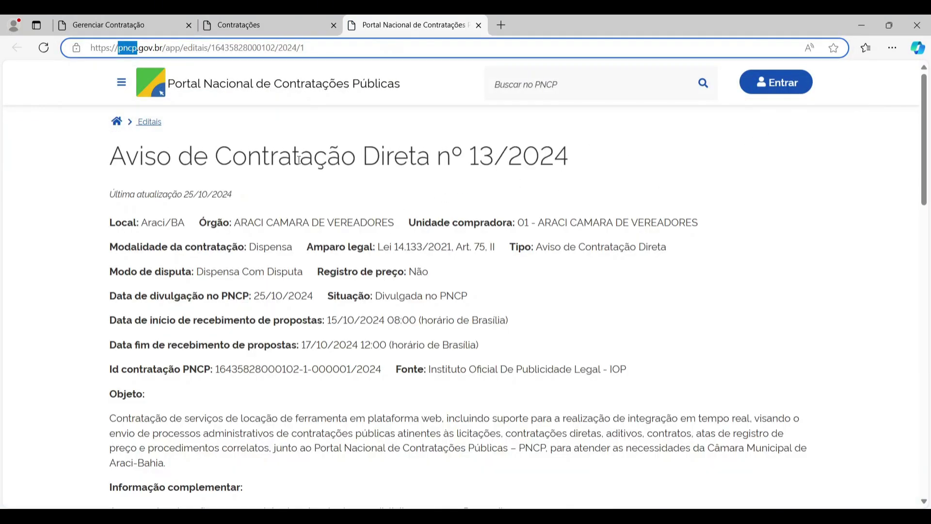
{"action": "scroll", "coordinate": [318, 197], "scroll_direction": "down", "scroll_amount": 10}
{"action": "scroll", "coordinate": [321, 193], "scroll_direction": "down", "scroll_amount": 5}
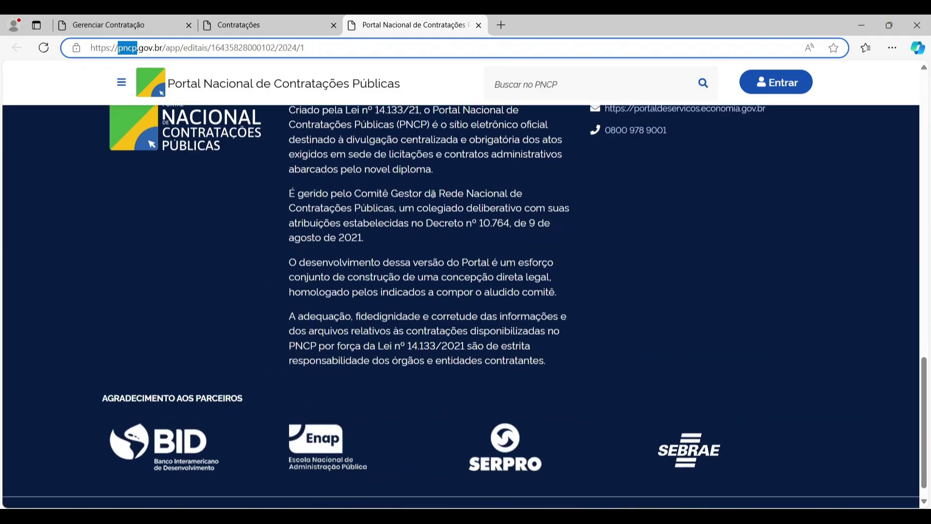
{"action": "scroll", "coordinate": [325, 434], "scroll_direction": "up", "scroll_amount": 15}
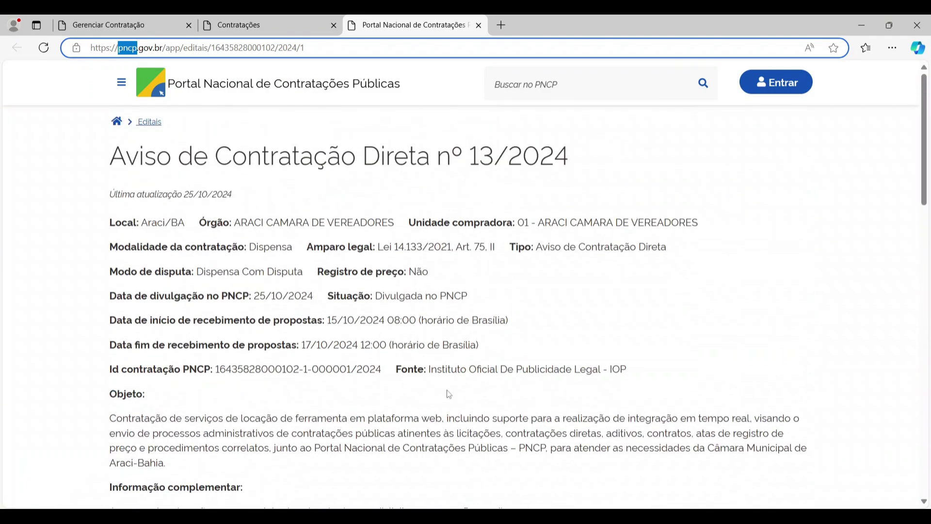
{"action": "scroll", "coordinate": [325, 434], "scroll_direction": "down", "scroll_amount": 3}
{"action": "scroll", "coordinate": [324, 434], "scroll_direction": "up", "scroll_amount": 3}
- Show the notice's Histórico tab with its five events
{"action": "left_click", "coordinate": [301, 19]}
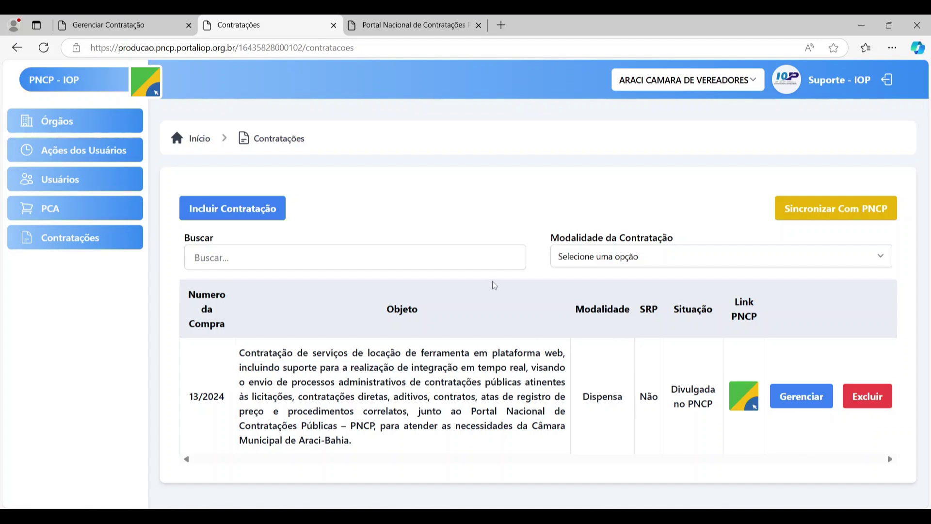
{"action": "key", "text": "ctrl+Tab"}
{"action": "scroll", "coordinate": [371, 218], "scroll_direction": "down", "scroll_amount": 5}
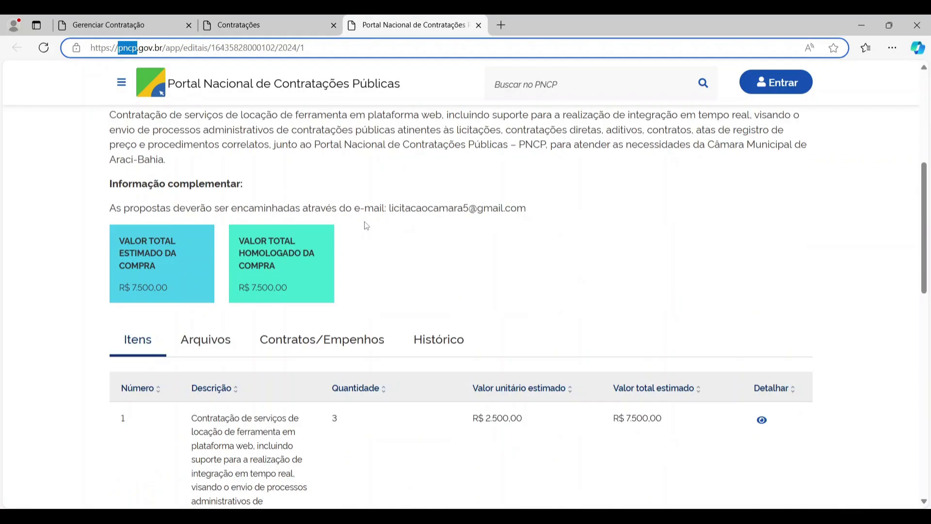
{"action": "scroll", "coordinate": [364, 225], "scroll_direction": "up", "scroll_amount": 3}
{"action": "scroll", "coordinate": [498, 239], "scroll_direction": "down", "scroll_amount": 4}
{"action": "left_click", "coordinate": [468, 271]}
{"action": "scroll", "coordinate": [441, 351], "scroll_direction": "down", "scroll_amount": 2}
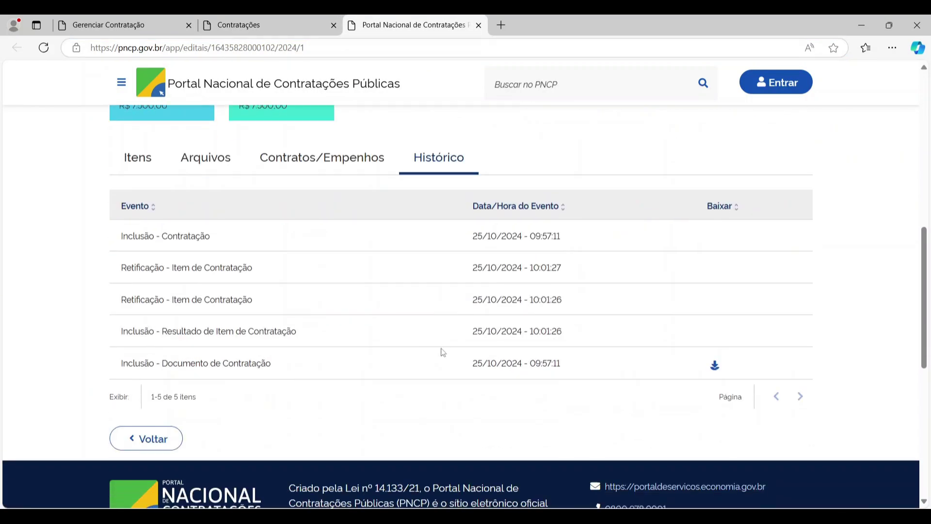
{"action": "scroll", "coordinate": [593, 326], "scroll_direction": "up", "scroll_amount": 3}
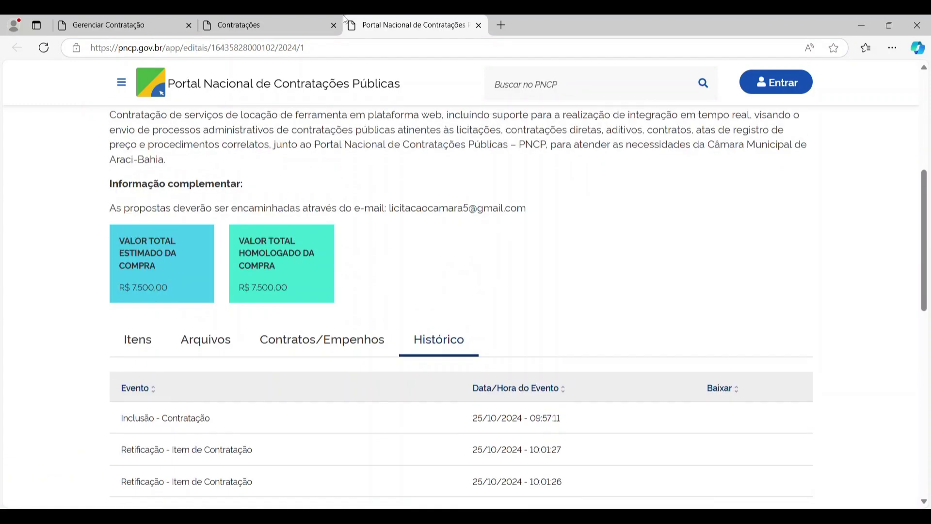
- Return to the PNCP-IOP Contratações list and toggle the side navigation closed and open
{"action": "left_click", "coordinate": [300, 24]}
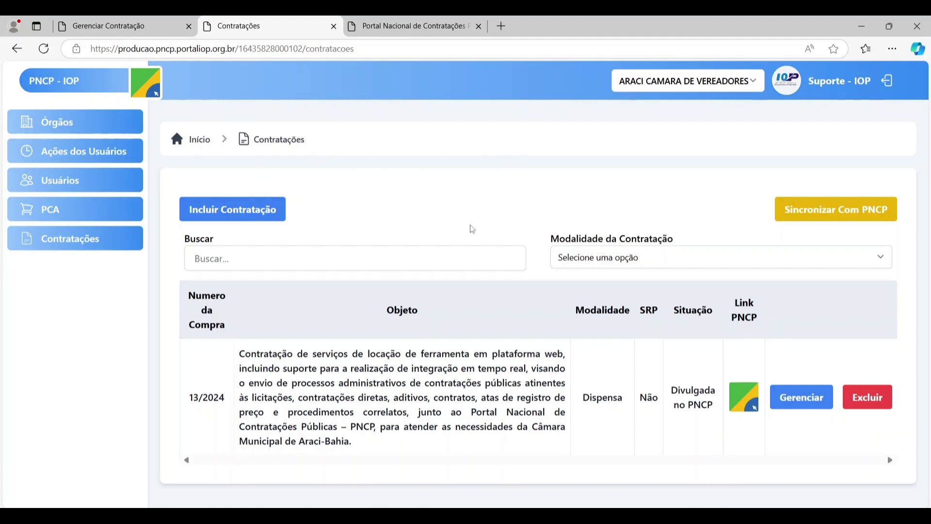
{"action": "left_click", "coordinate": [156, 93]}
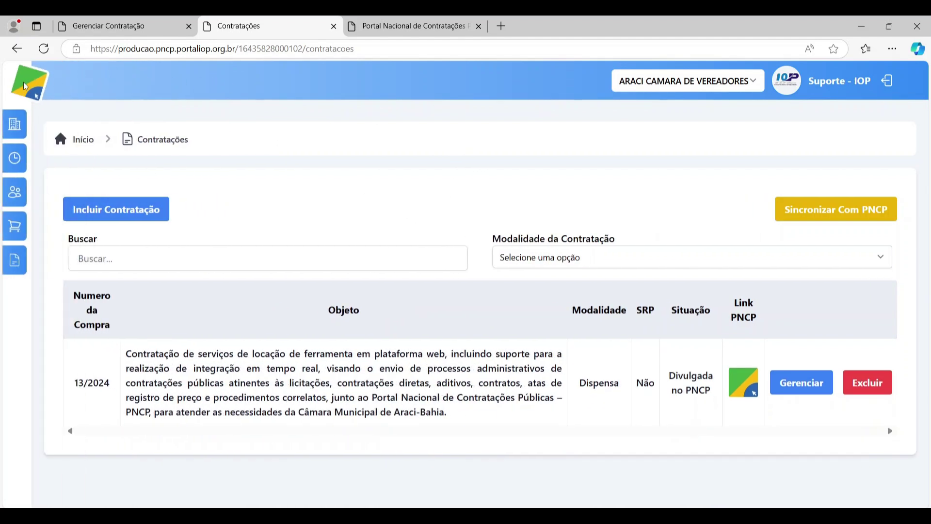
{"action": "left_click", "coordinate": [39, 83]}
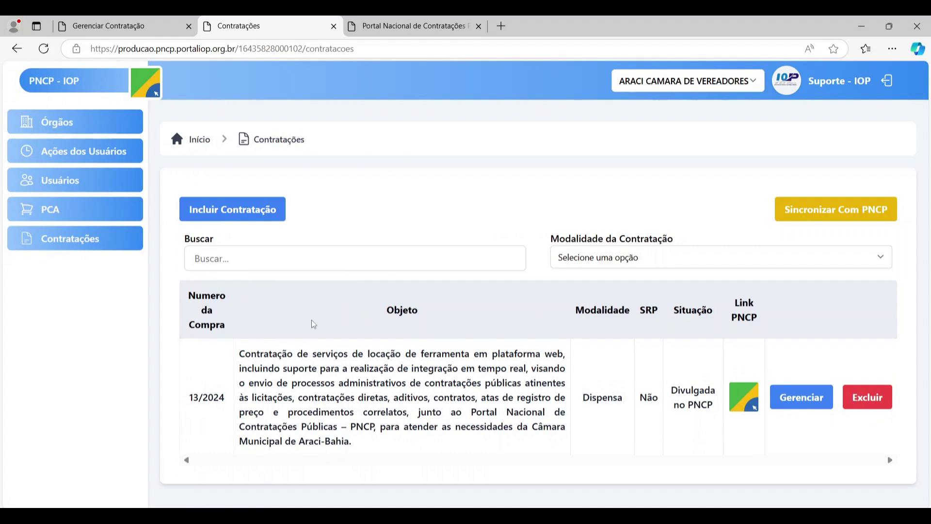